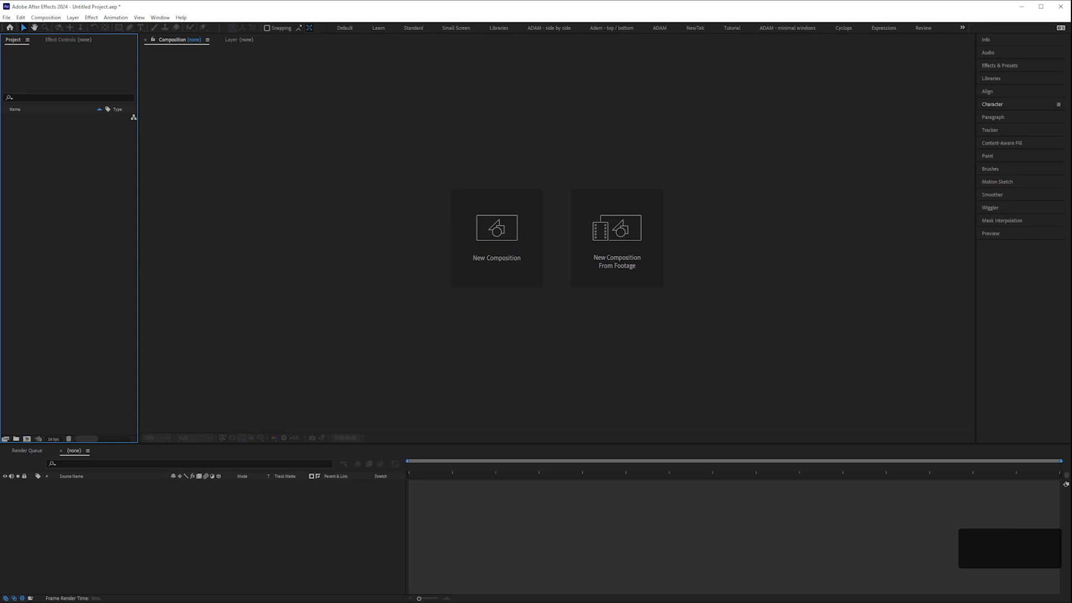
Import lollipop lady.mp4 and music.wav from the FOOTAGE folder into the project.
key(alt+Tab)
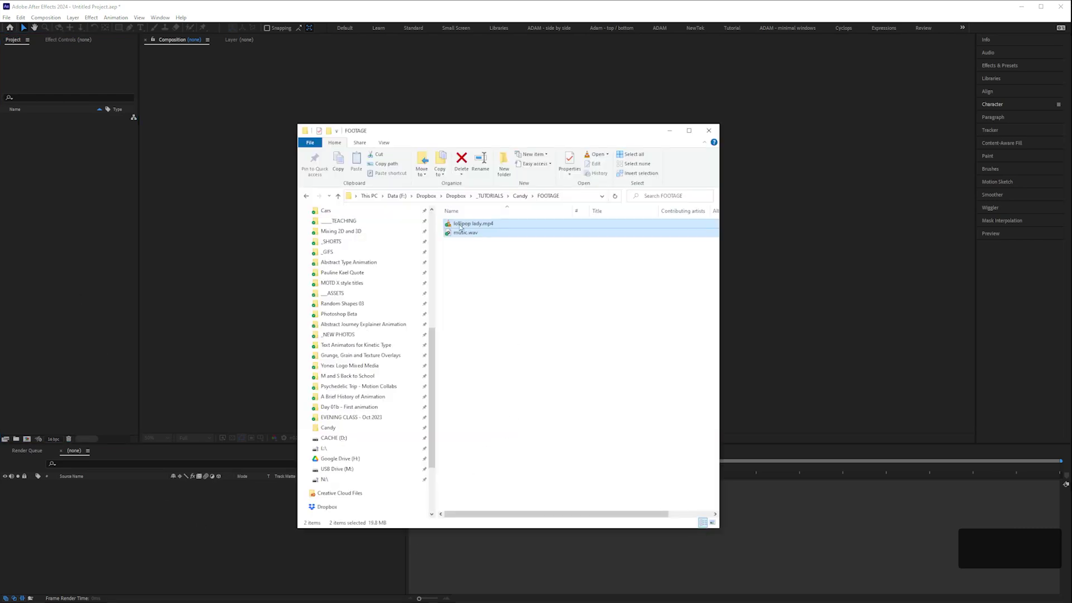
drag(467, 232, 54, 224)
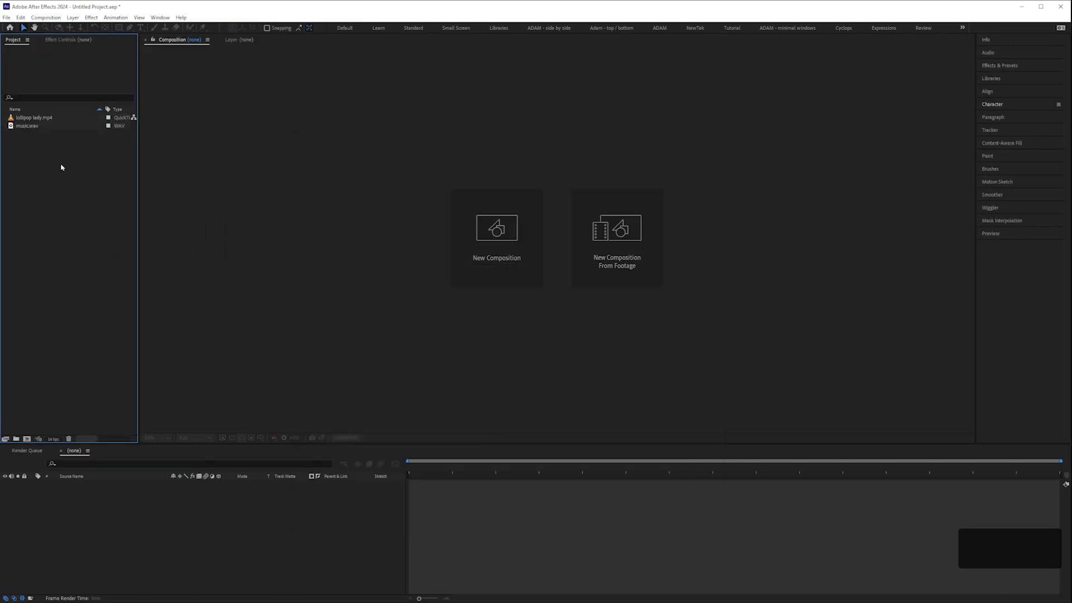
click(71, 220)
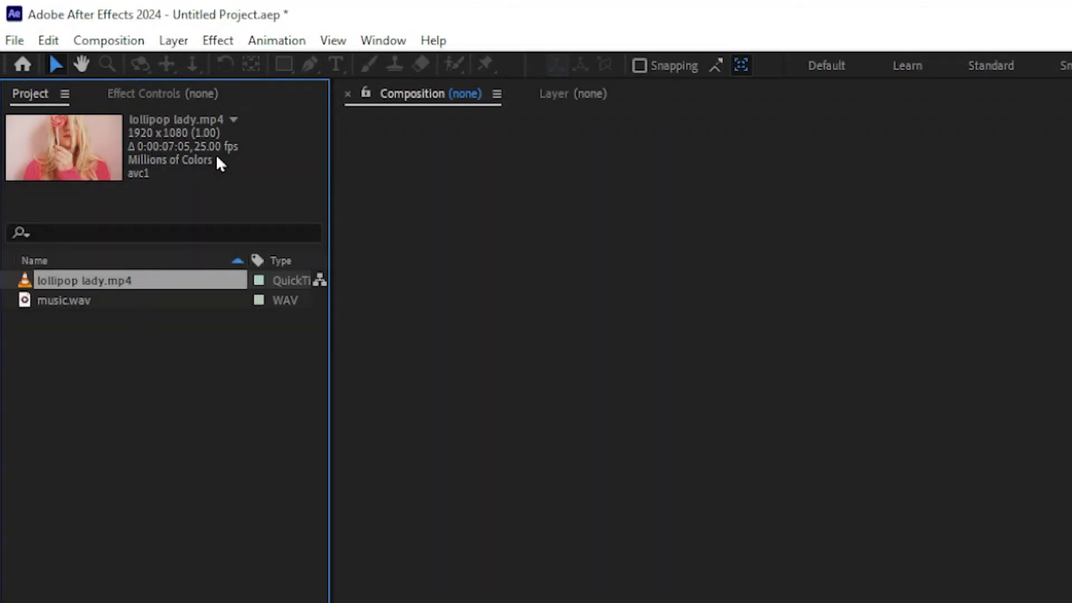
click(72, 304)
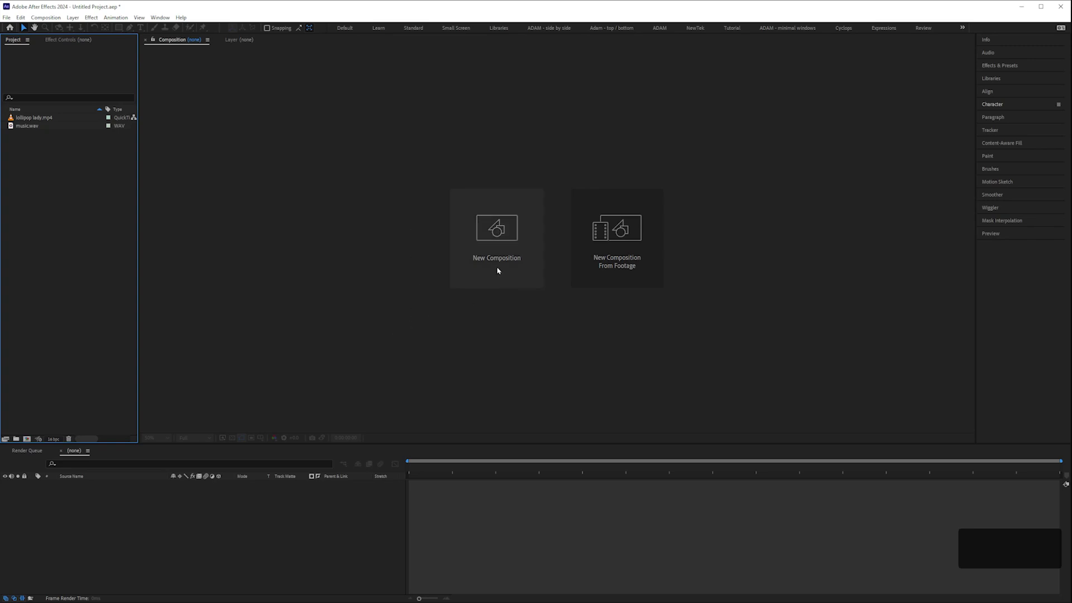
Try creating a composition with the HD 1920x1080 25 fps preset and a 10-second duration, and undo it.
click(500, 238)
click(498, 185)
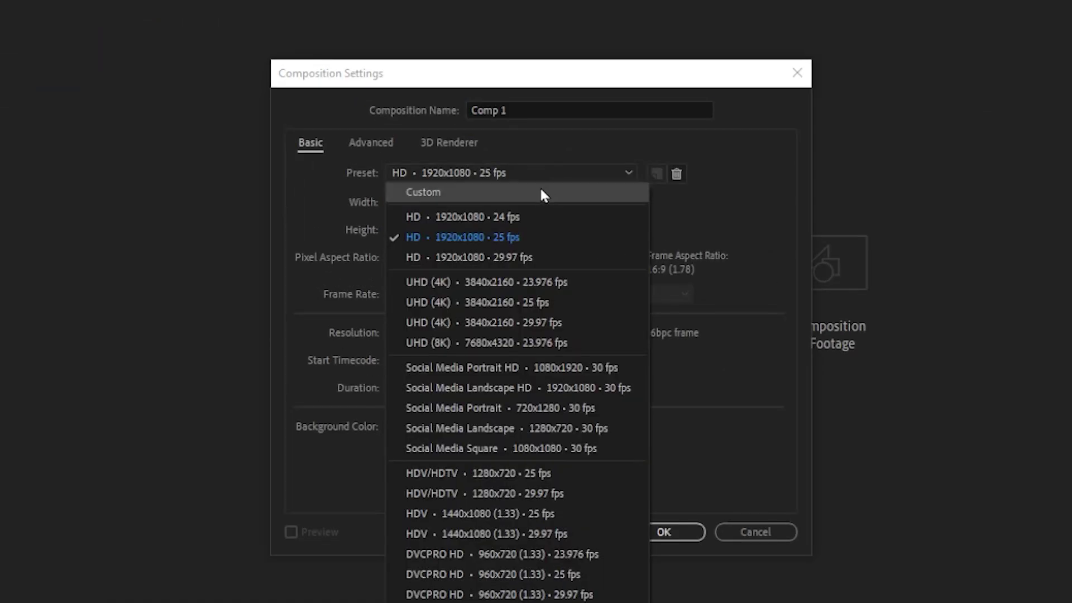
click(614, 233)
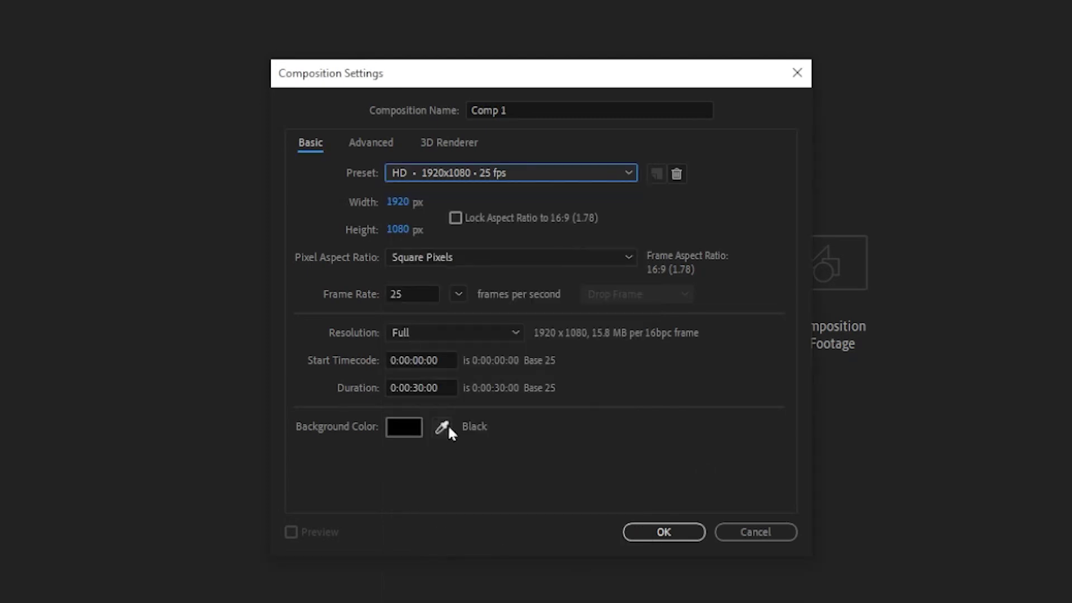
click(446, 386)
text(10.00)
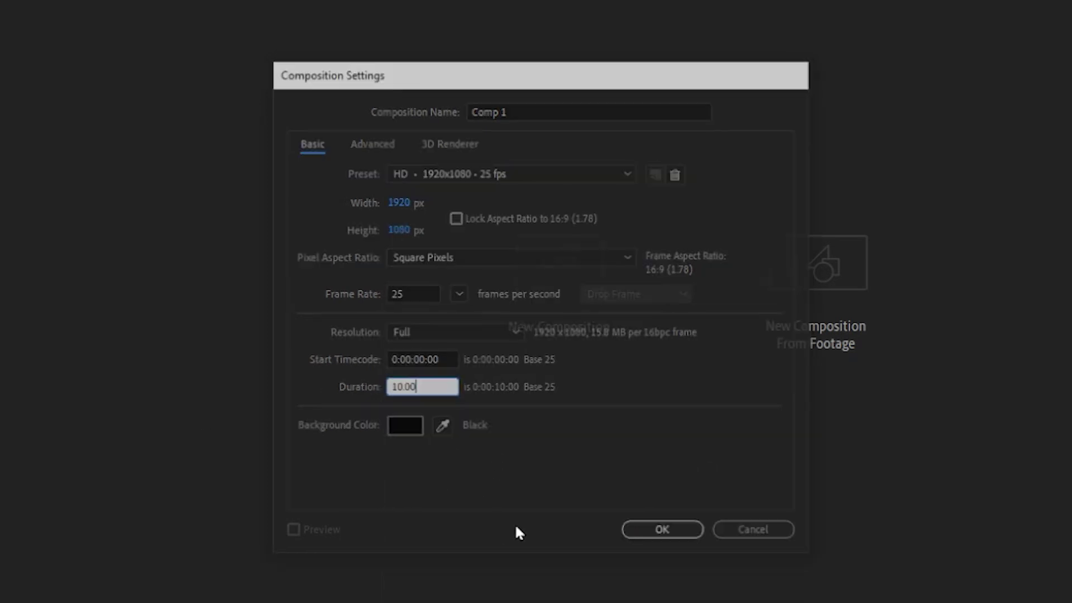
key(Return)
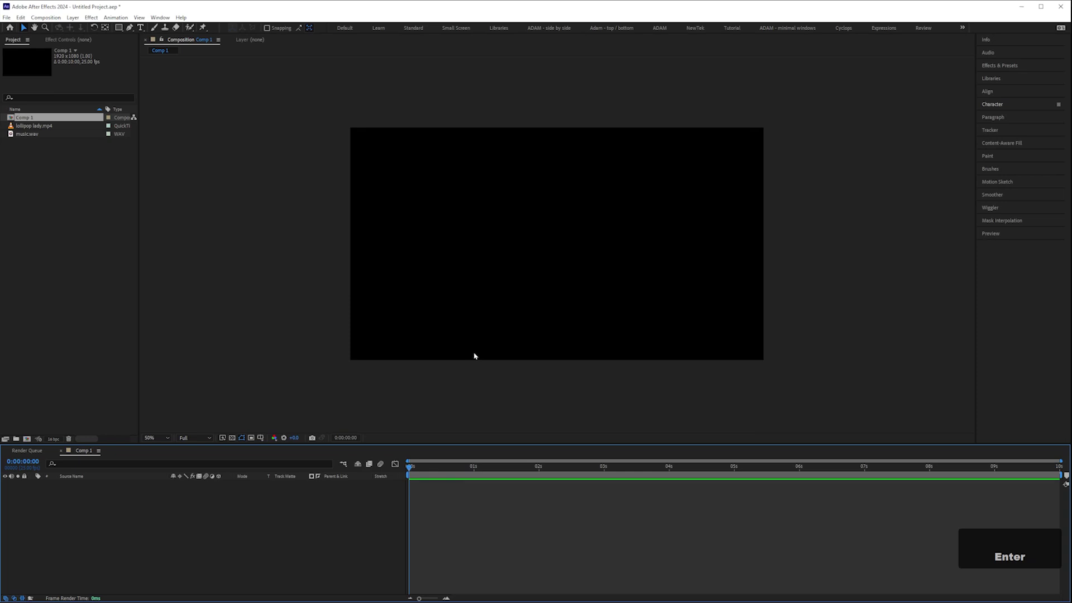
key(ctrl+z)
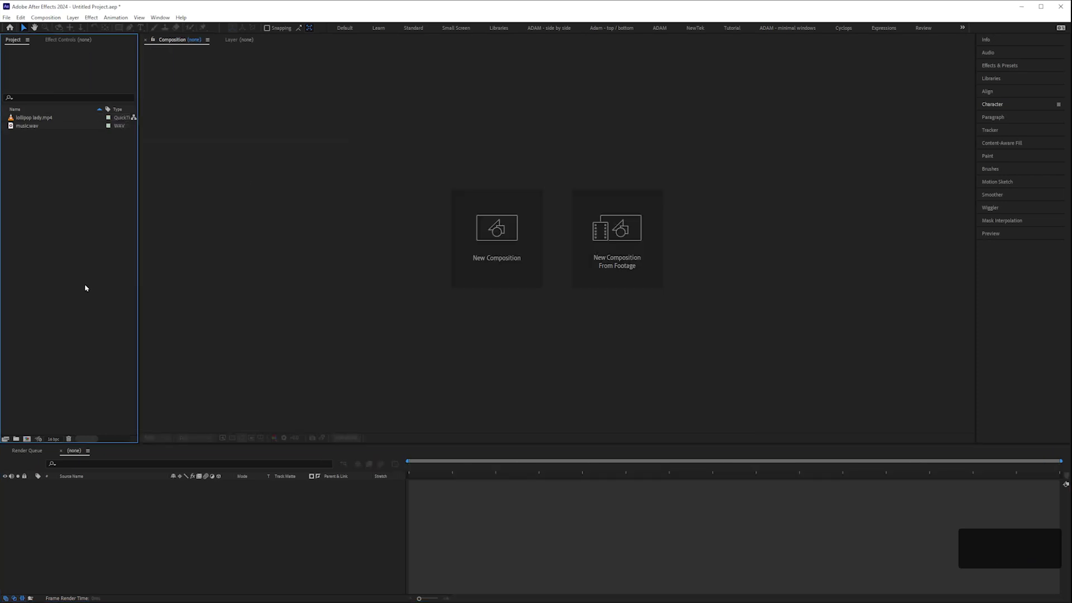
Create a composition from lollipop lady.mp4 and rename it CANDY.
drag(31, 122, 500, 246)
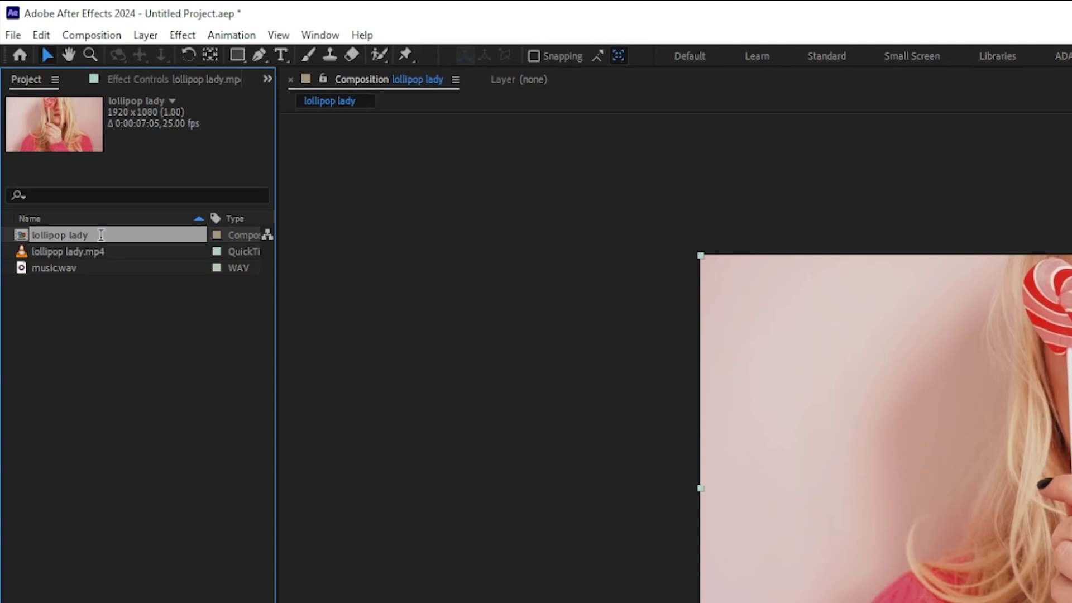
key(Return)
text(CANDY)
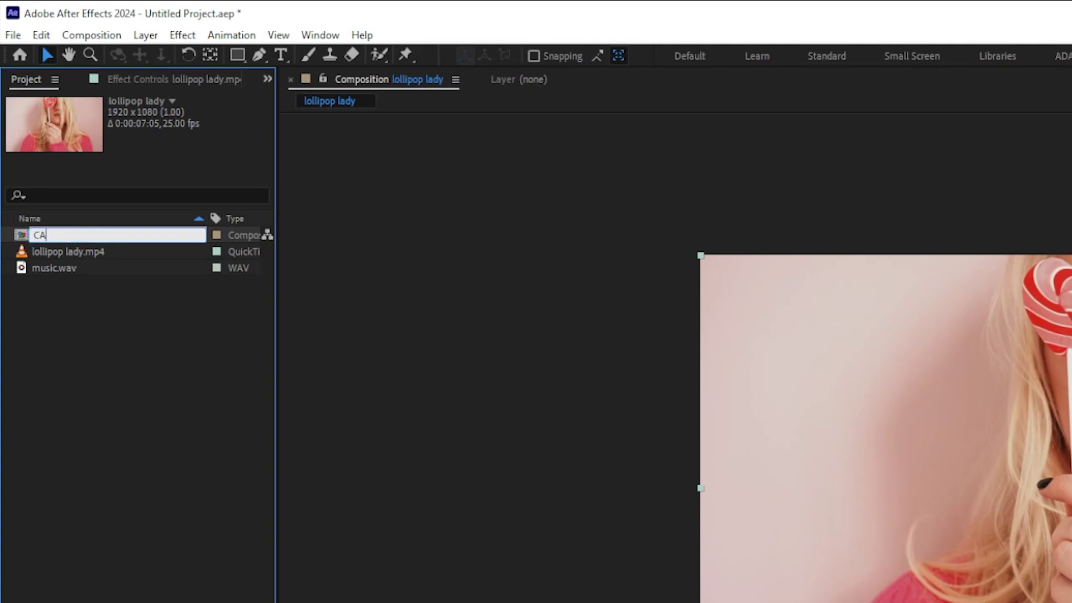
key(Return)
key(Return)
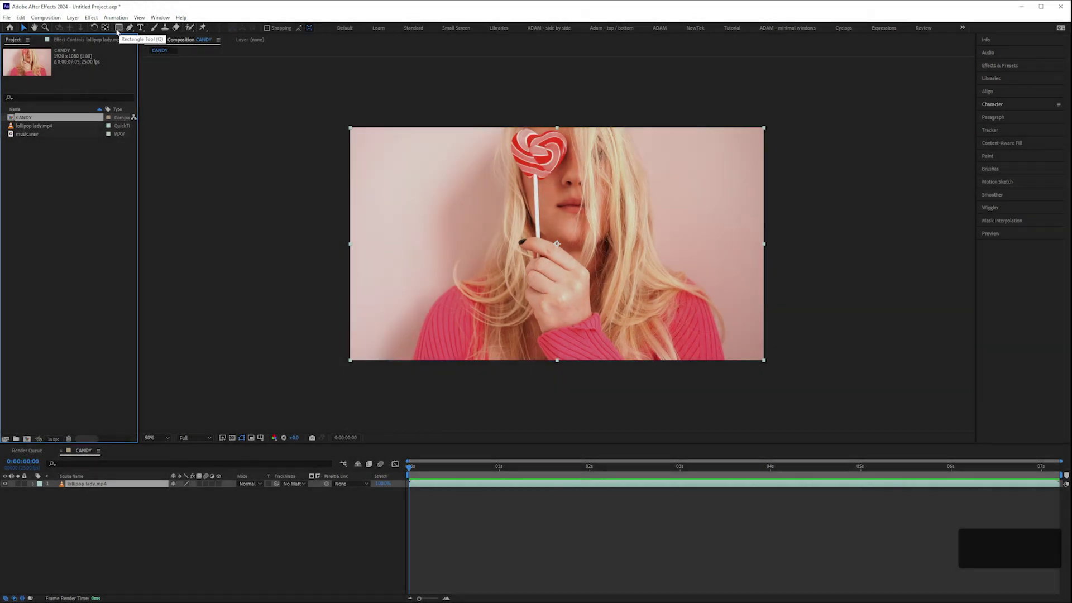
Try a rectangular mask around the woman on the lollipop lady.mp4 layer and switch to the Ellipse Tool.
click(119, 27)
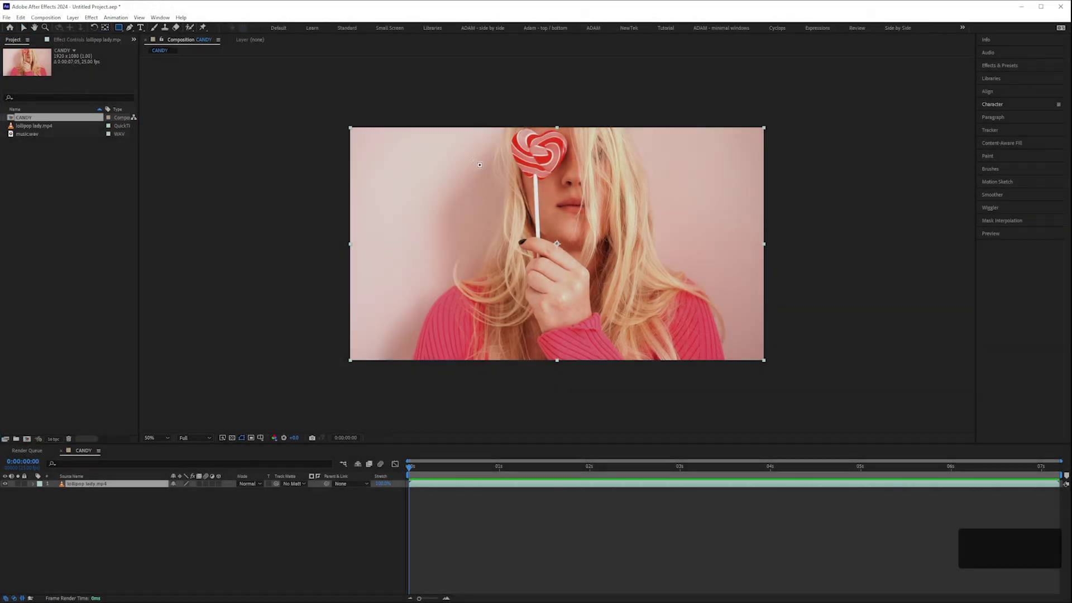
drag(469, 150, 662, 337)
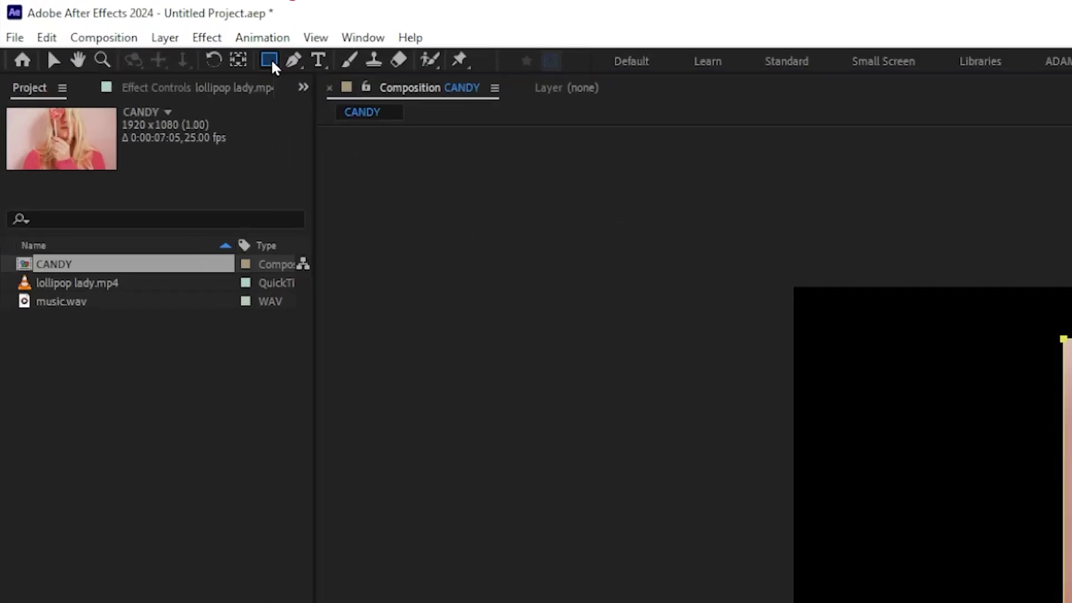
click(271, 61)
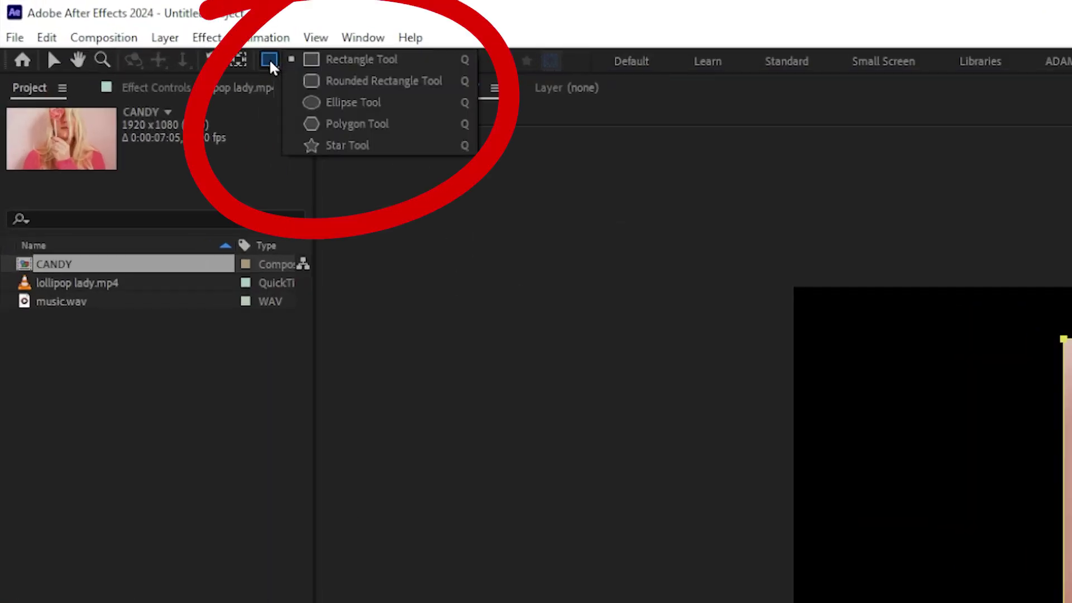
click(353, 102)
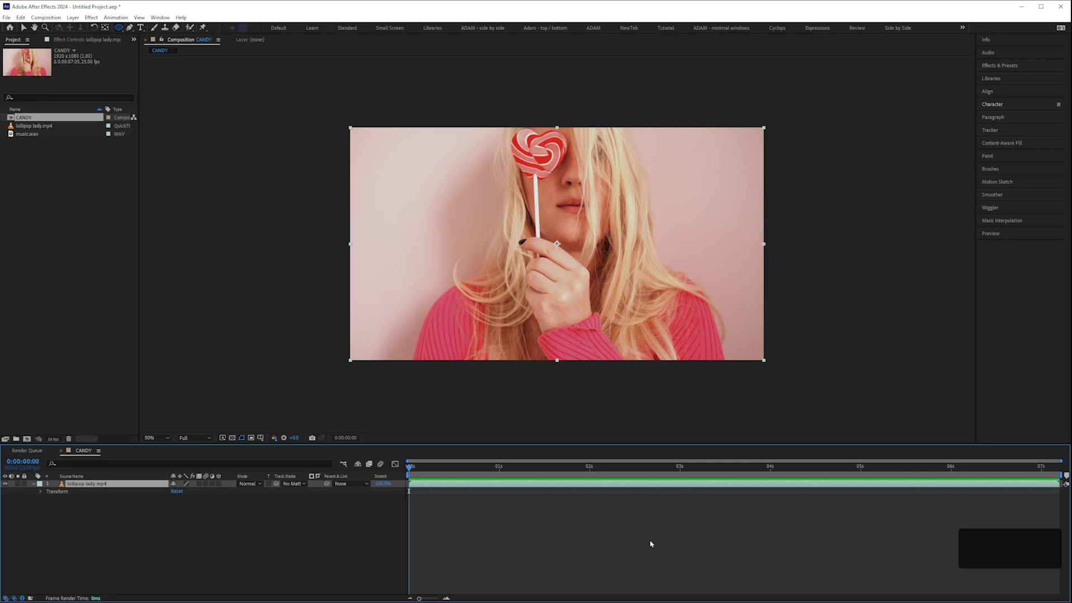
Add music.wav to the CANDY timeline beneath the video layer and scrub through the footage.
drag(28, 135, 134, 544)
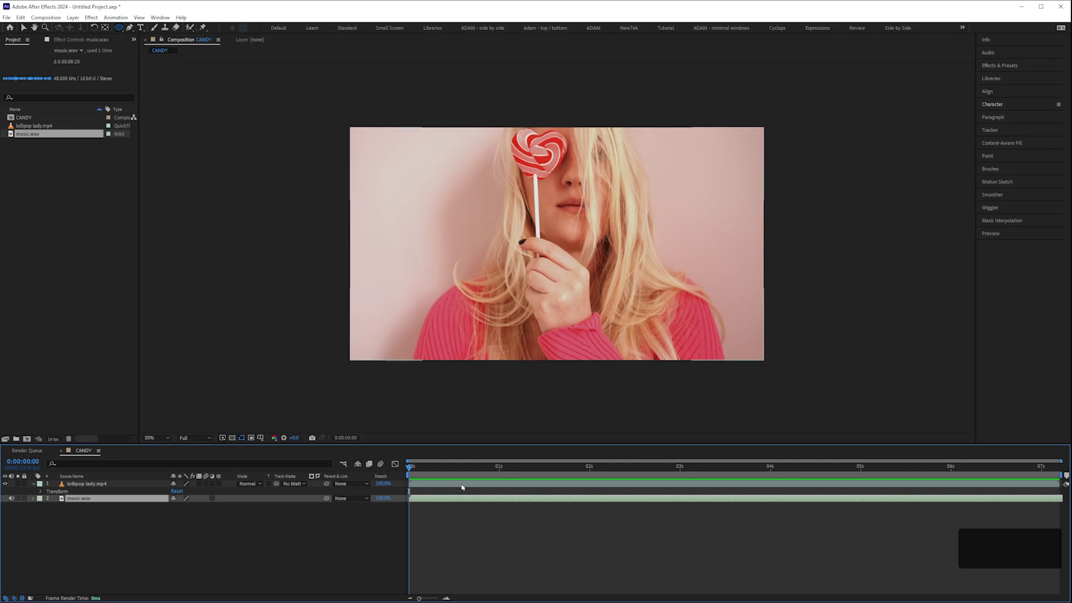
drag(433, 468, 766, 469)
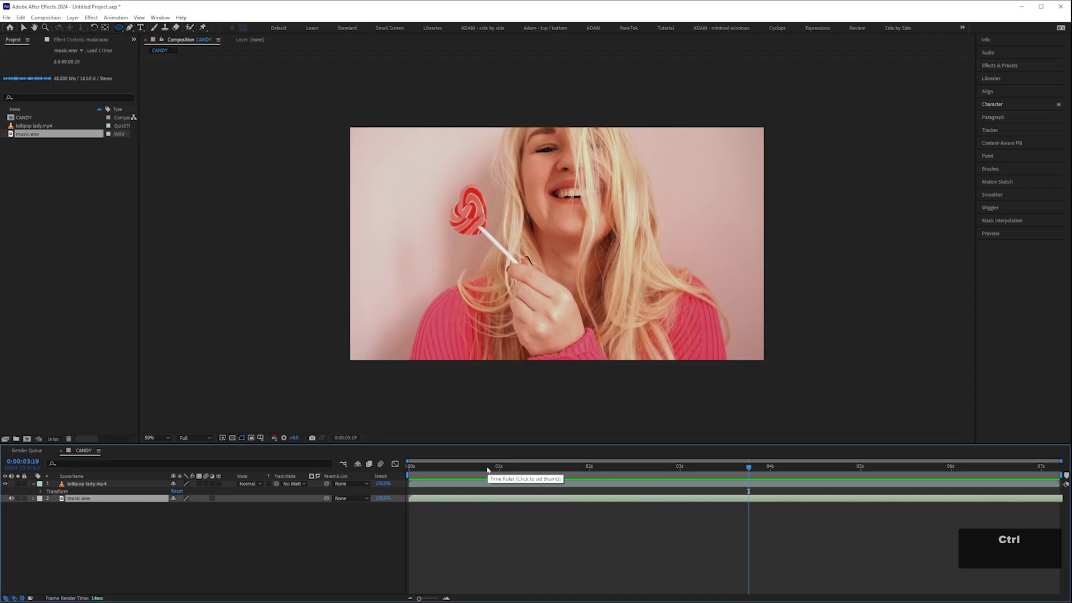
drag(488, 470, 739, 494)
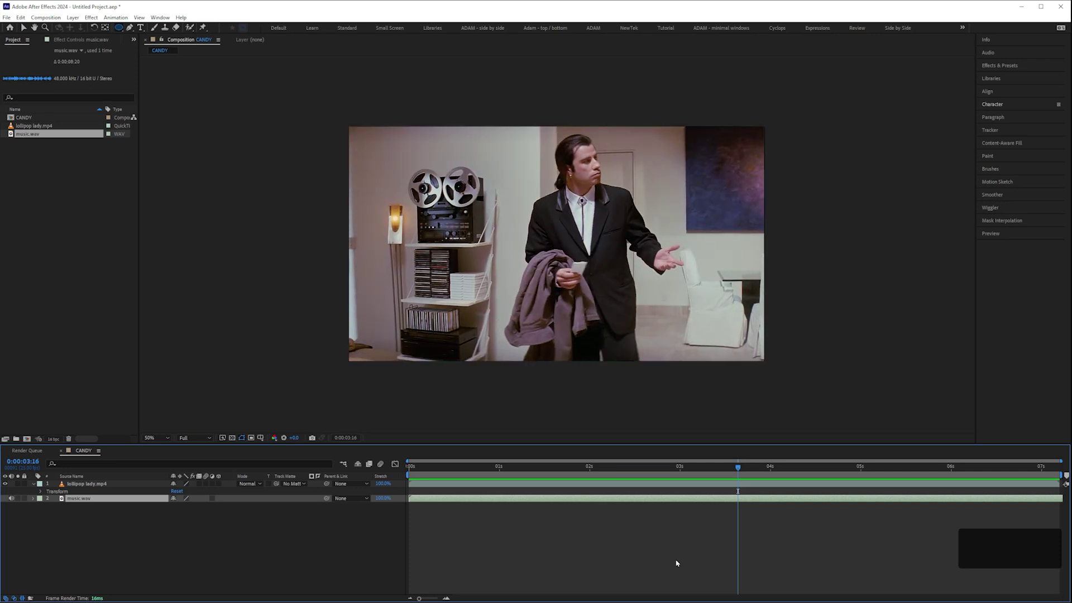
Test the preview controls on CANDY by playing, stopping, stepping back frames and jumping to the first and last frames.
click(996, 237)
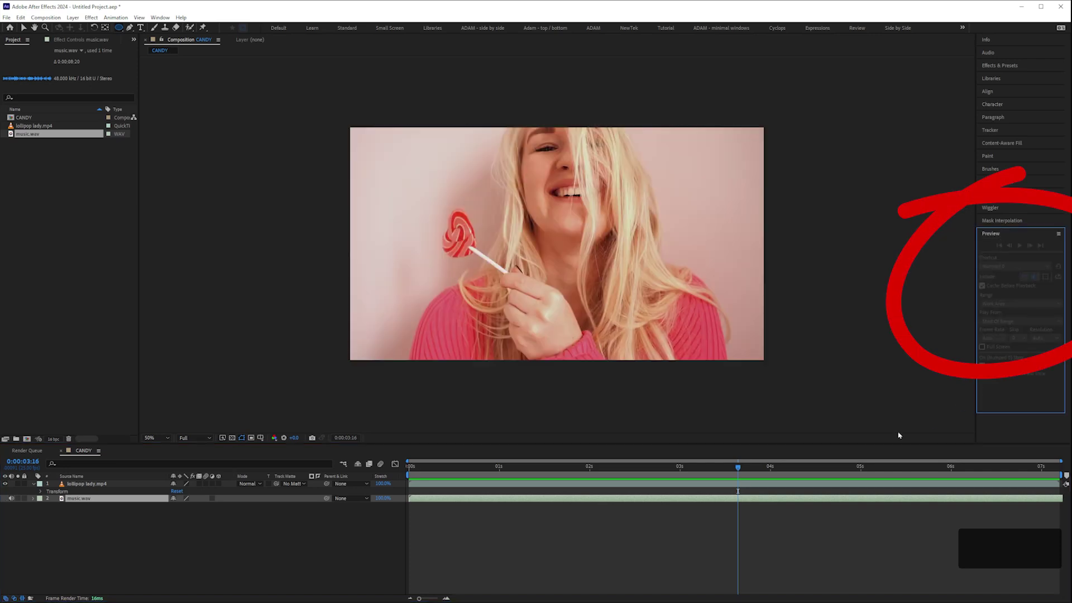
drag(495, 468, 619, 474)
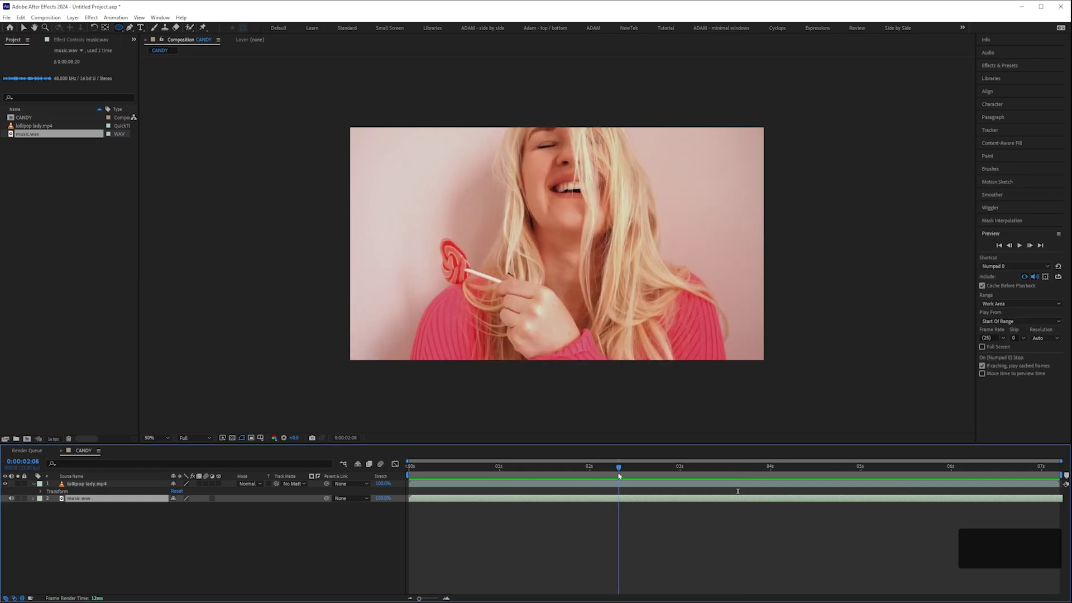
click(1020, 245)
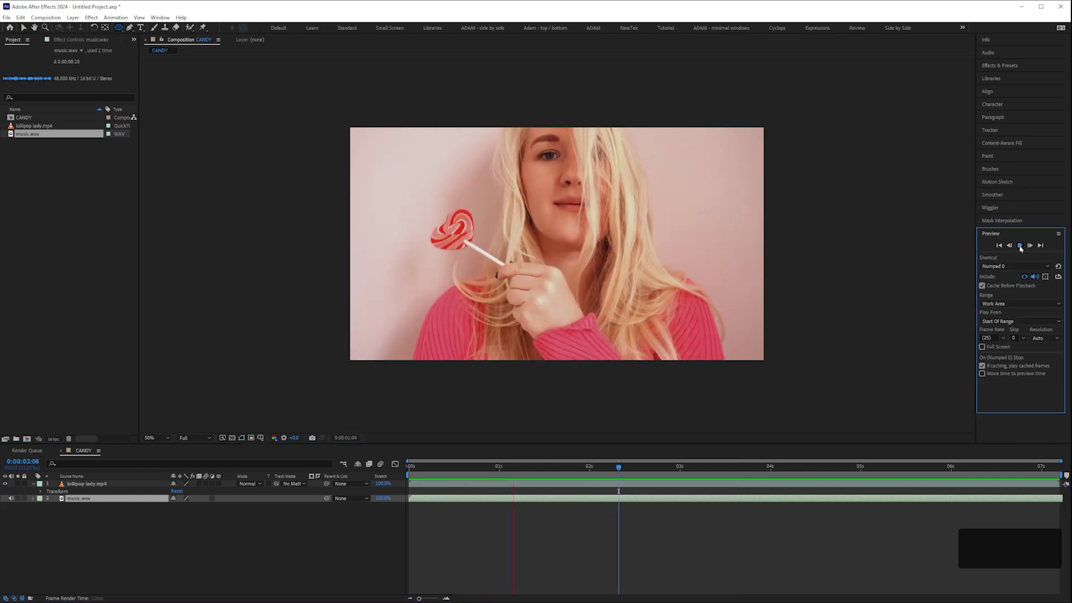
click(1019, 246)
click(1010, 247)
click(1010, 246)
click(1009, 247)
click(999, 246)
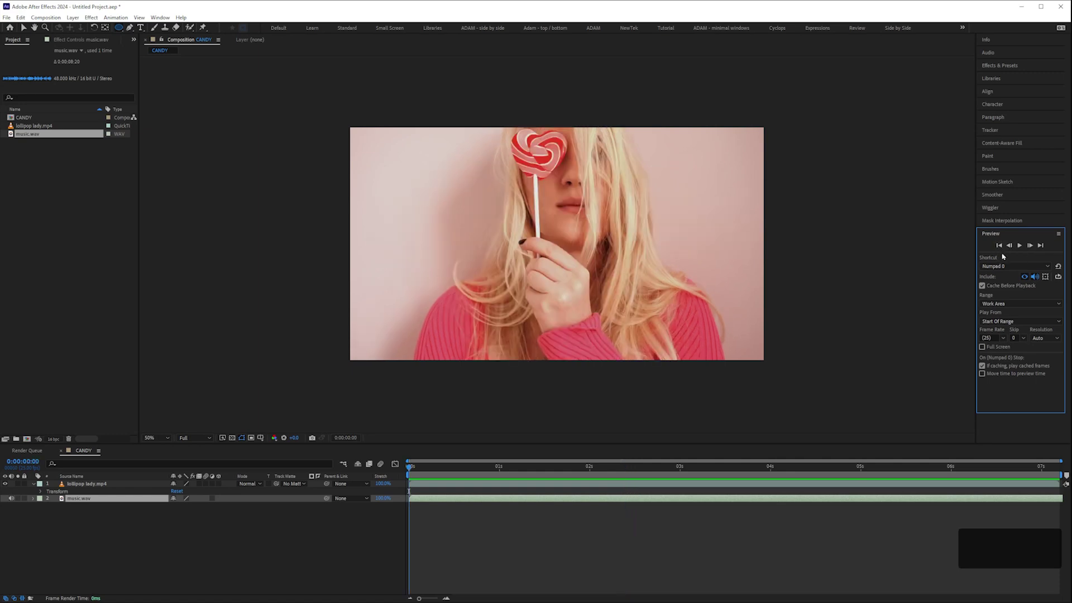
click(1040, 246)
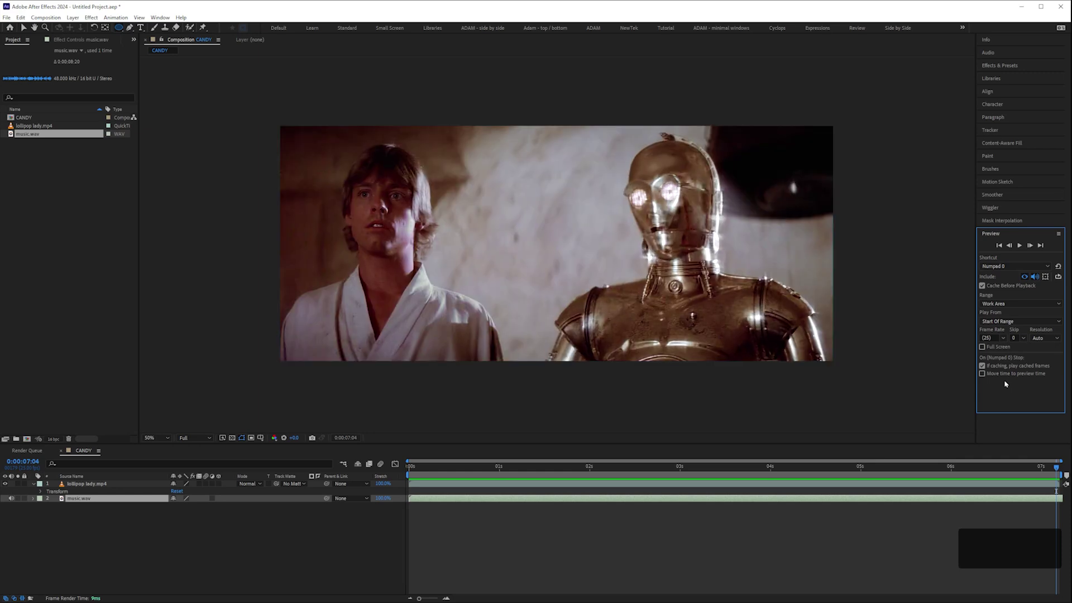
key(space)
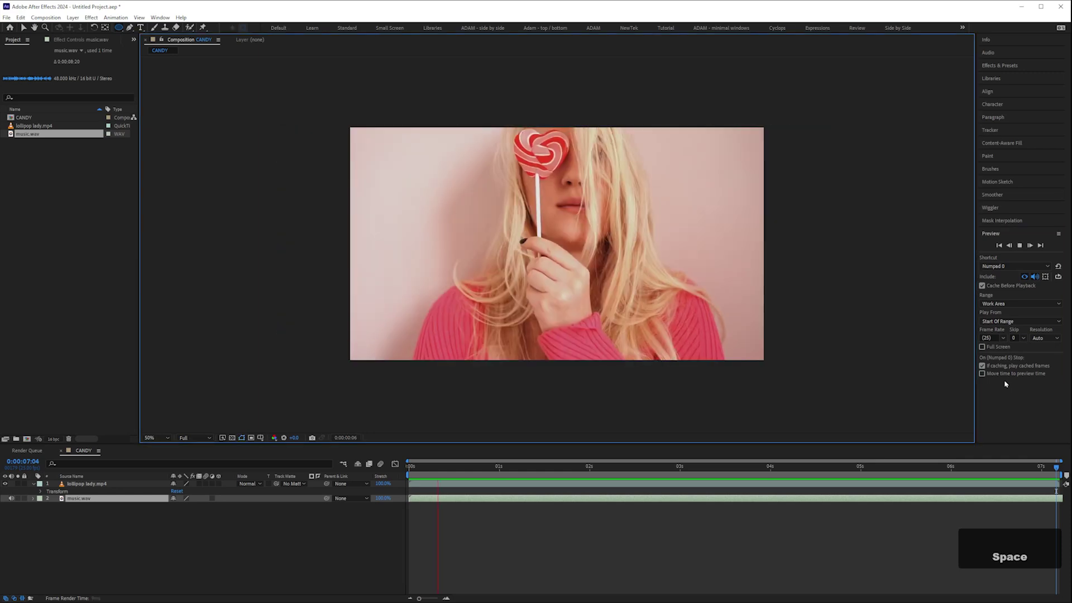
key(space)
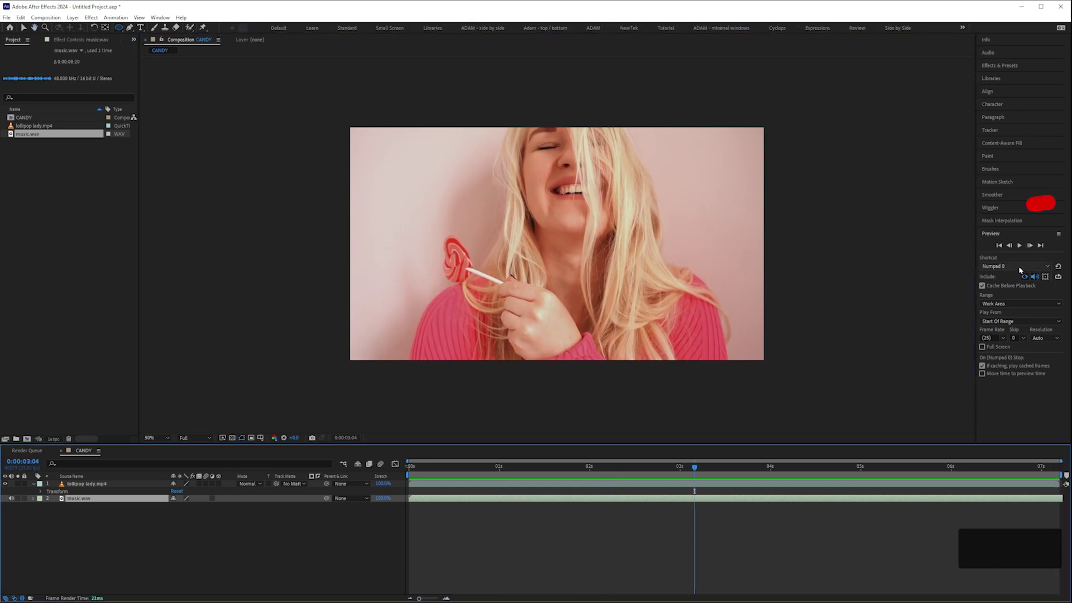
Examine the available preview shortcut choices, keeping Numpad 0 selected.
click(1017, 266)
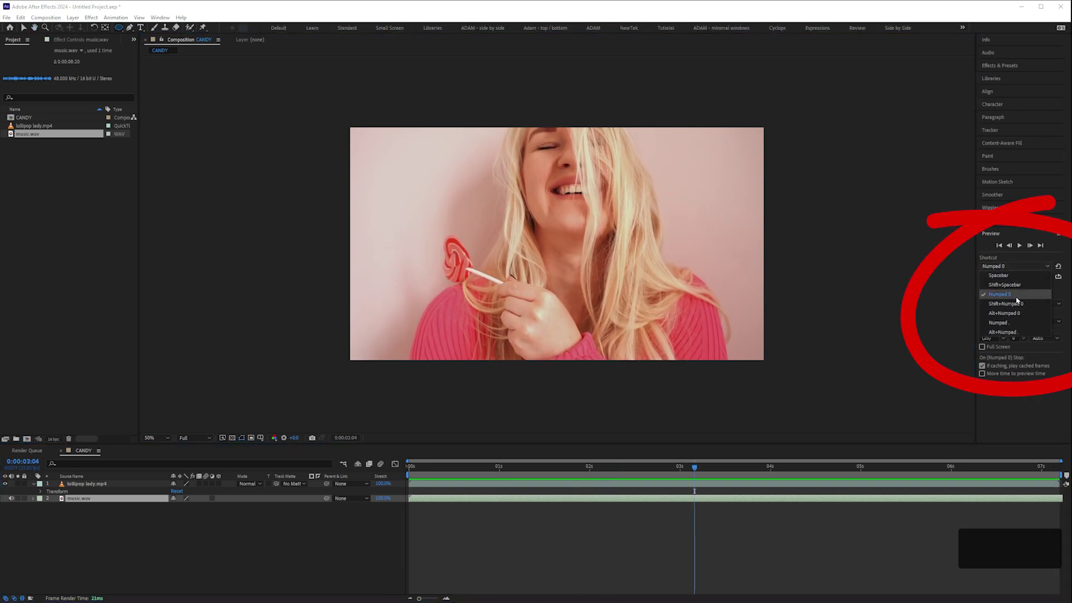
click(1012, 294)
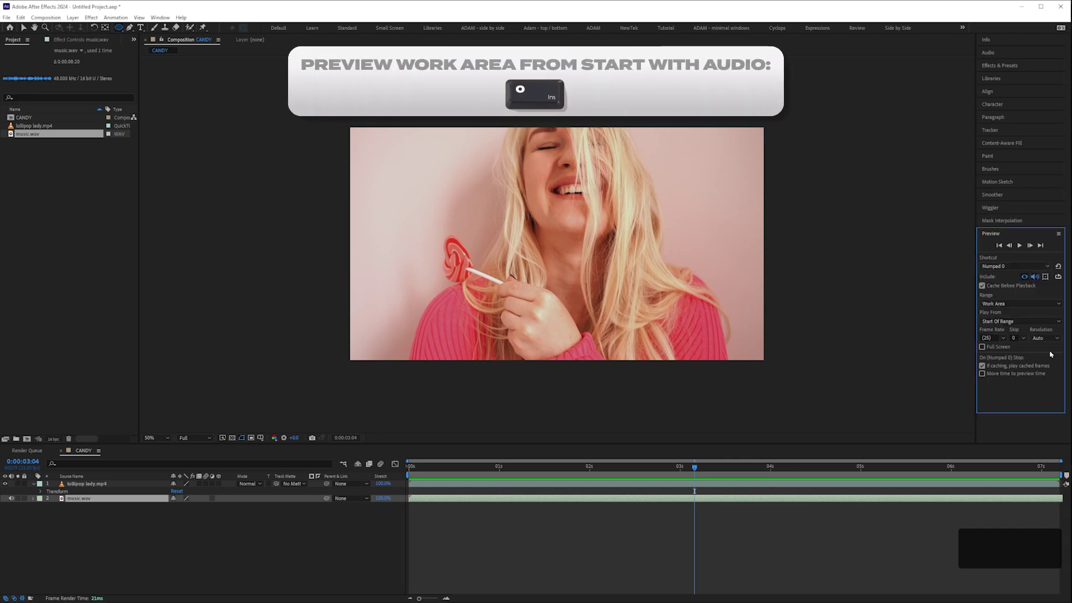
click(1017, 266)
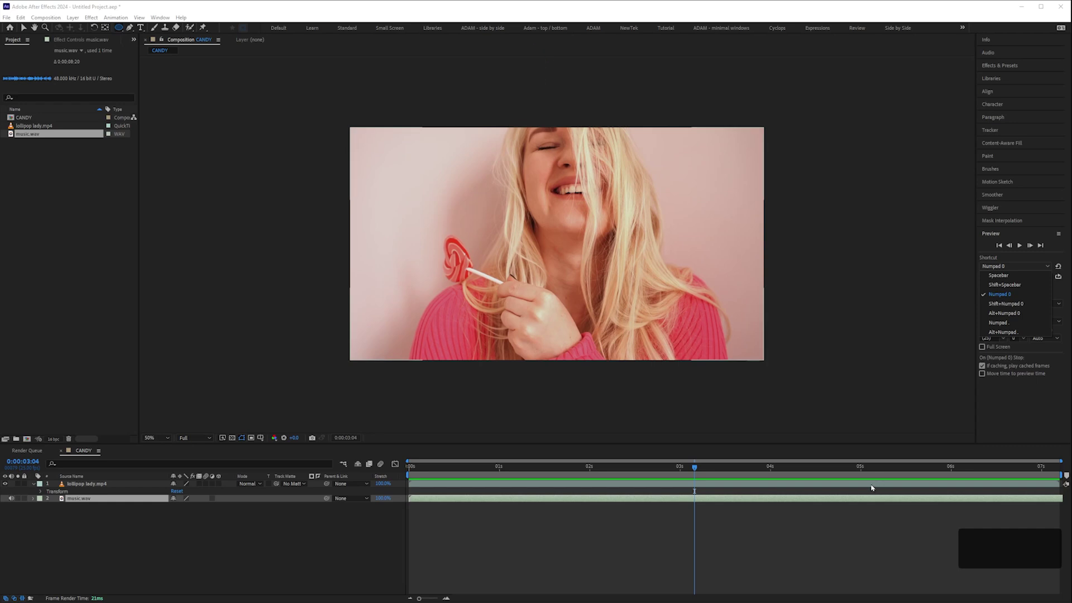
Trim the end of the lollipop lady.mp4 layer to about 3 seconds.
click(870, 484)
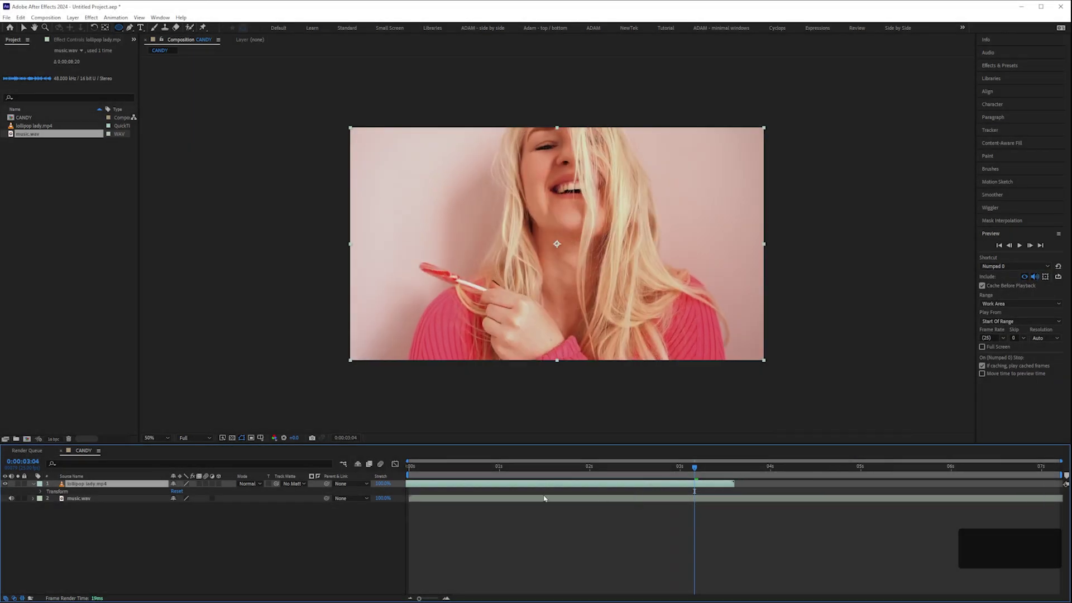
key(alt+])
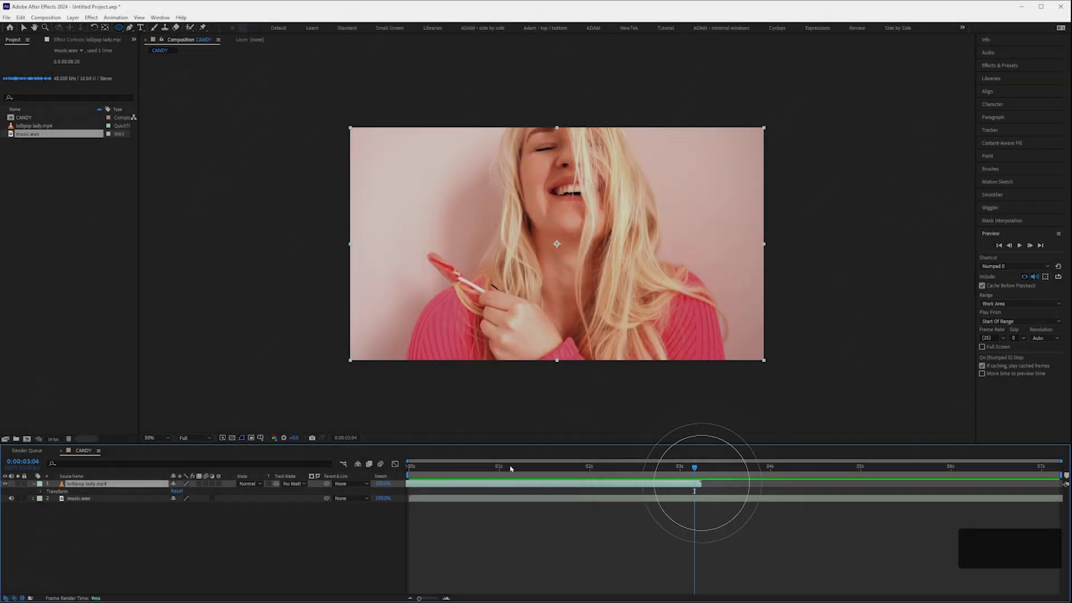
Deselect the video layer and preview the whole work area from its start with audio.
mouse_move(693, 467)
mouse_down()
mouse_move(412, 477)
mouse_move(683, 477)
mouse_up()
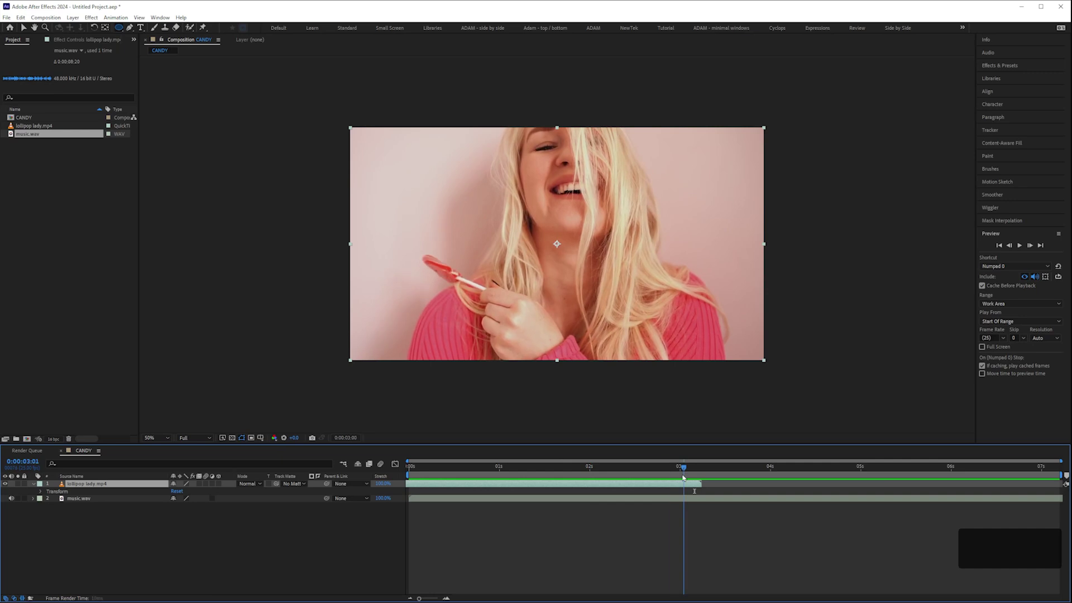
click(683, 490)
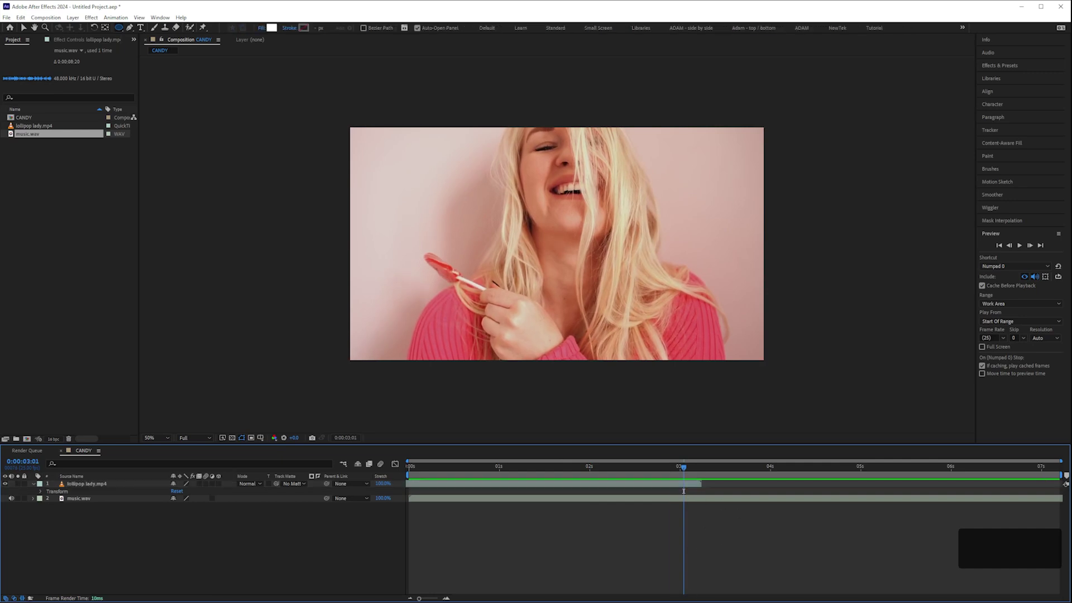
key(KP_0)
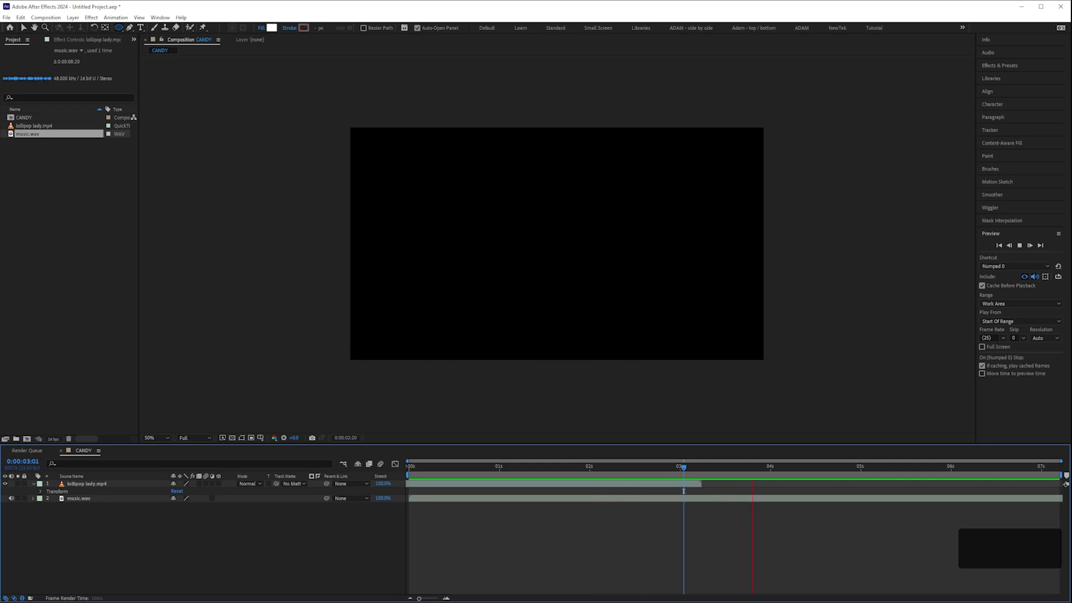
key(space)
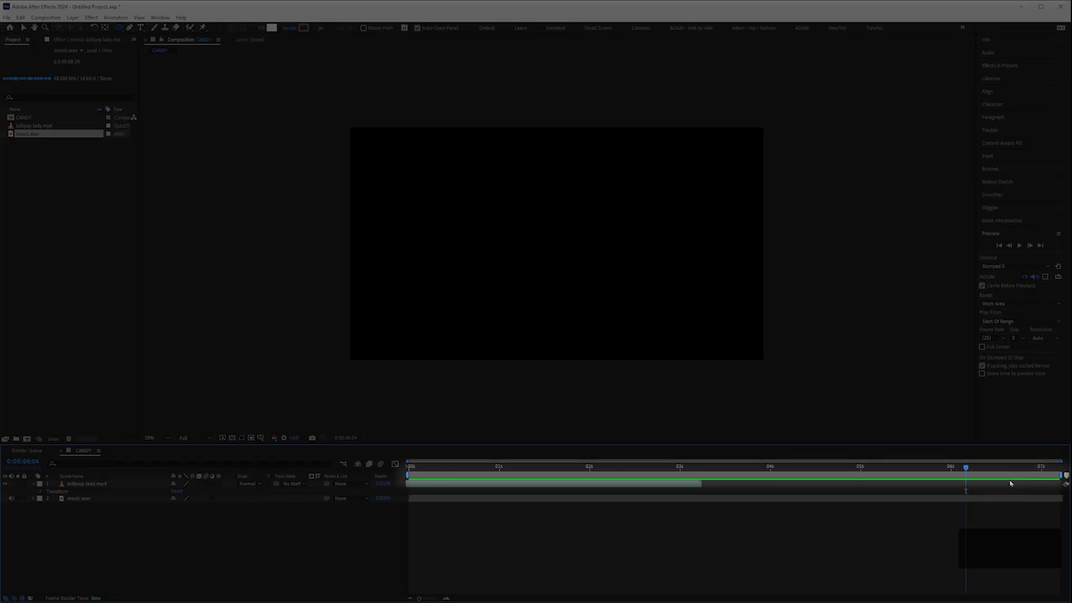
Limit the CANDY work area to the range from about 1 to 3 seconds and preview it.
drag(1027, 496, 704, 496)
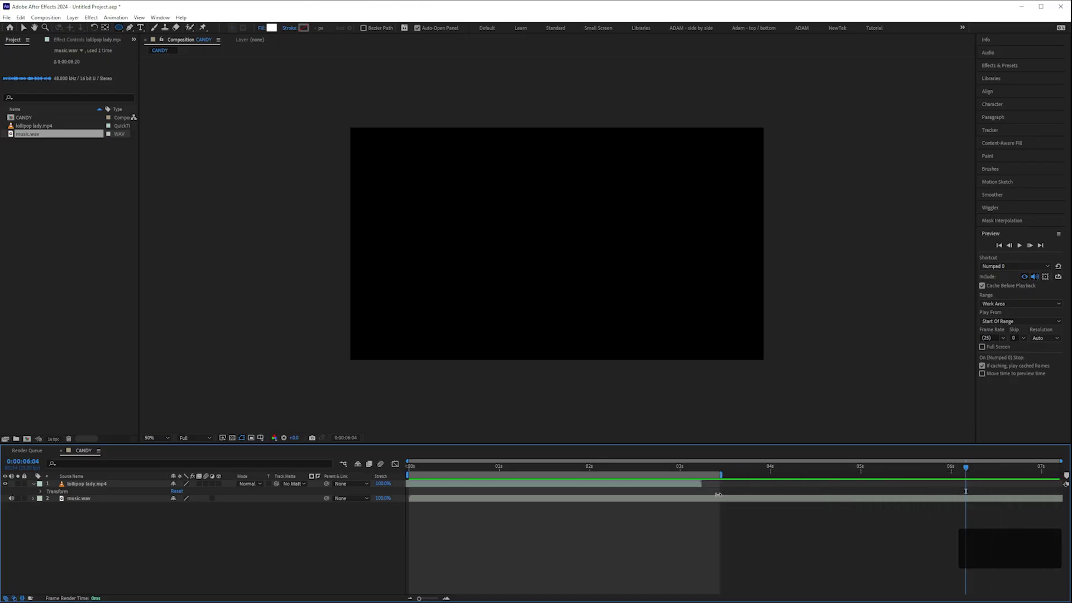
drag(408, 474, 491, 475)
key(KP_0)
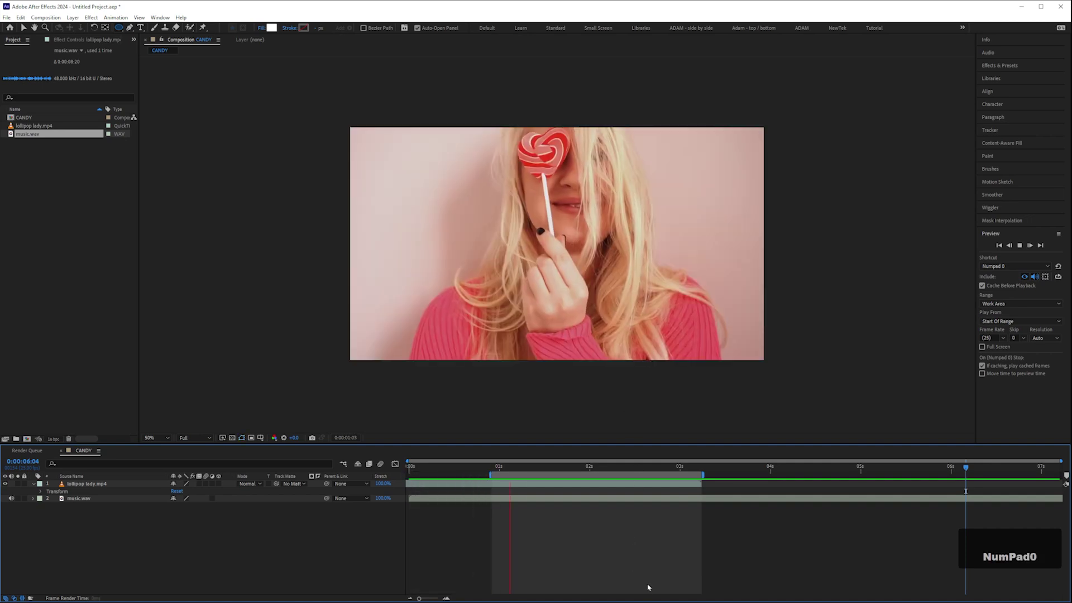
key(space)
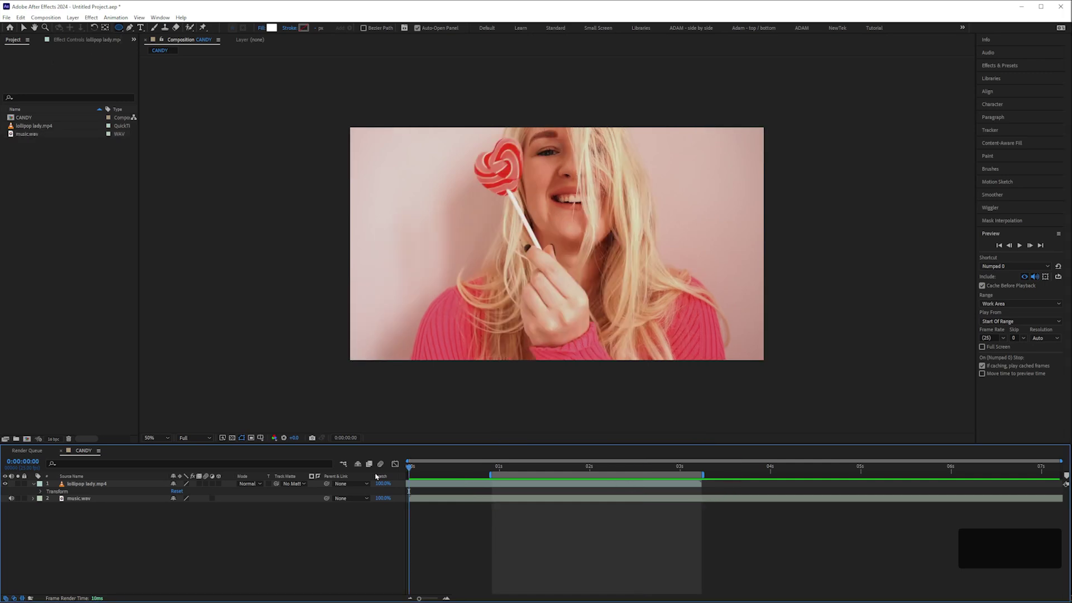
Import intro_2023-10-19.mov into the project and place it above lollipop lady.mp4 in CANDY.
click(11, 498)
click(374, 601)
drag(478, 224, 62, 230)
click(70, 484)
drag(69, 485, 69, 481)
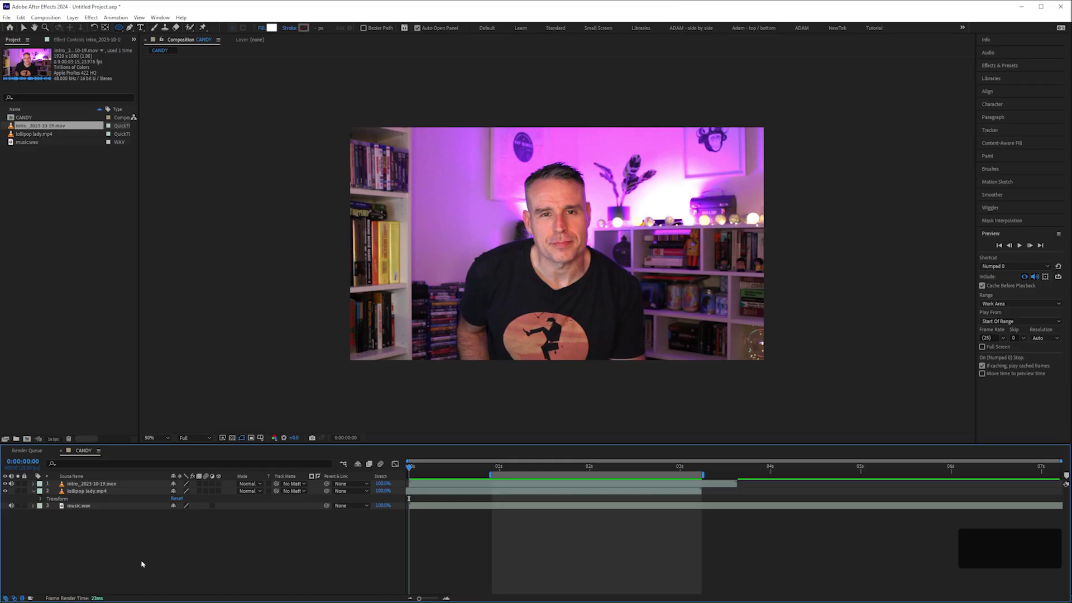
Delete intro_2023-10-19.mov from the project together with its layer in CANDY.
click(42, 126)
key(Delete)
key(Return)
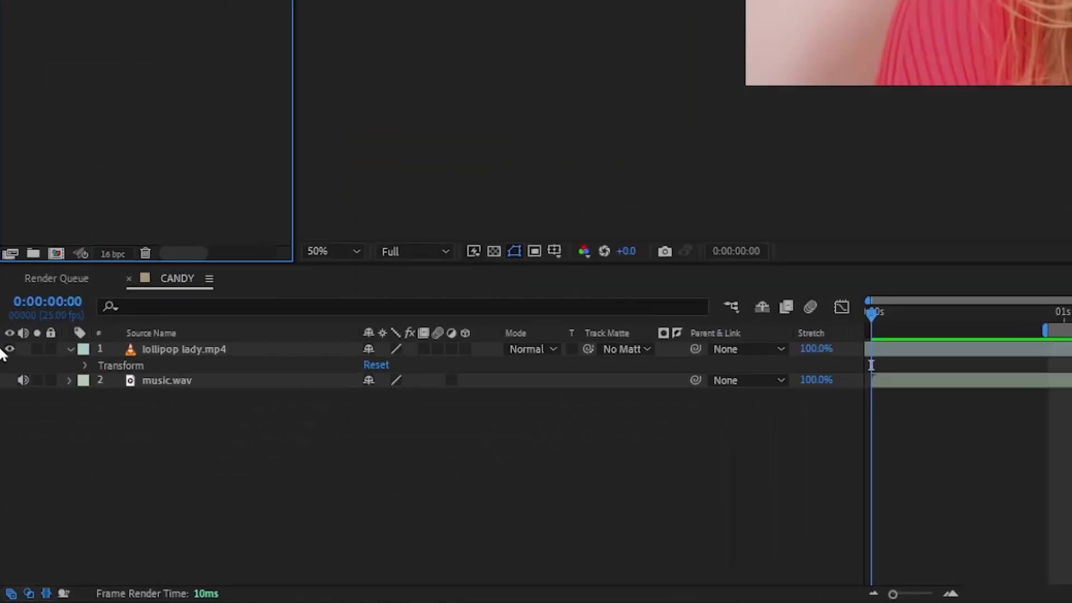
Reveal the audio waveform of the music.wav layer and leave everything deselected.
click(32, 498)
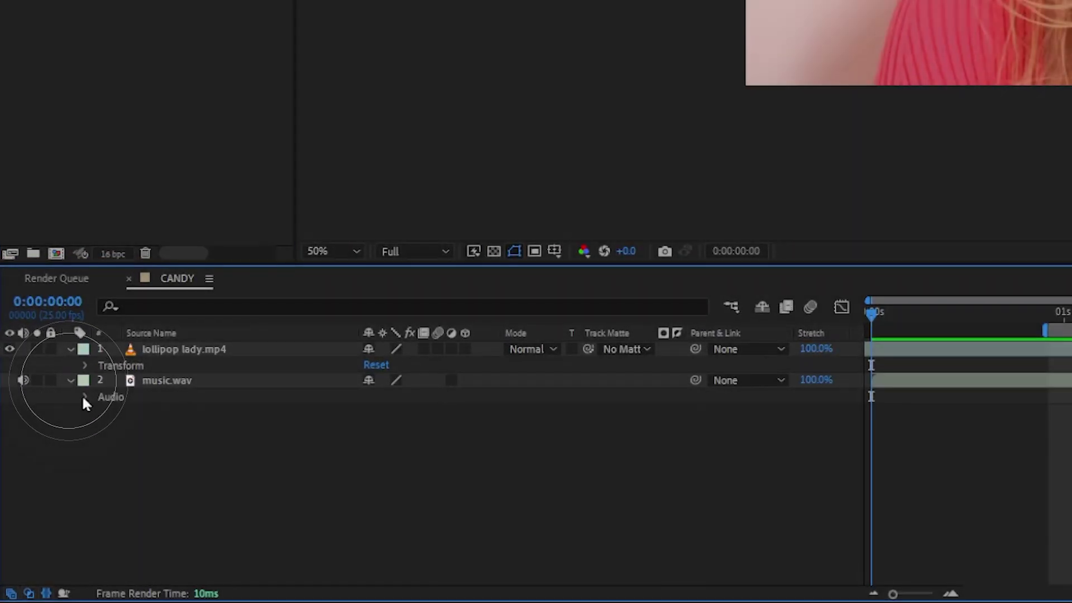
click(86, 396)
click(100, 428)
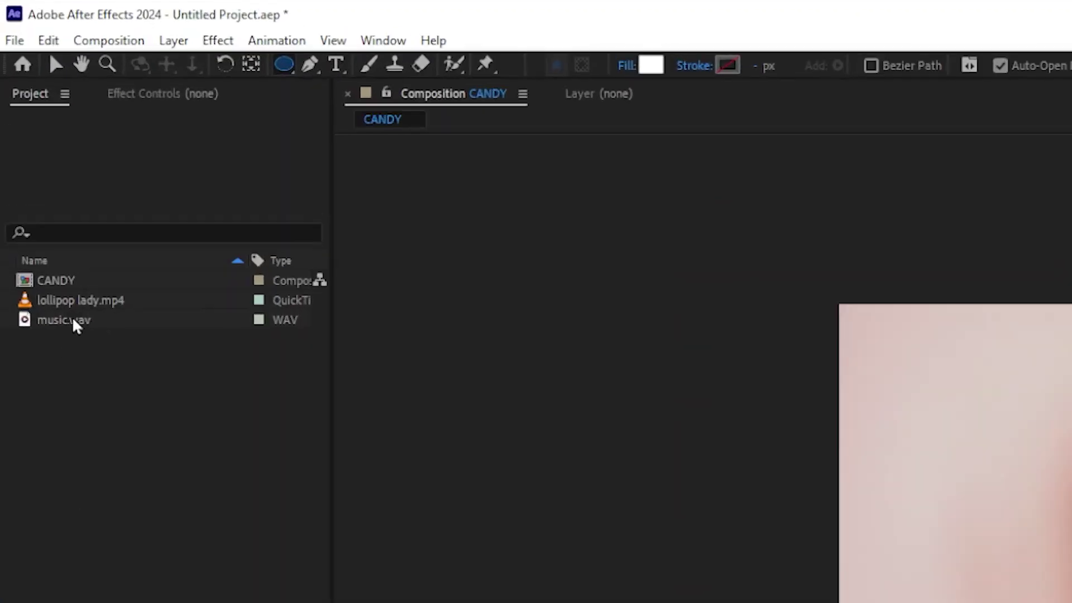
click(30, 134)
click(167, 418)
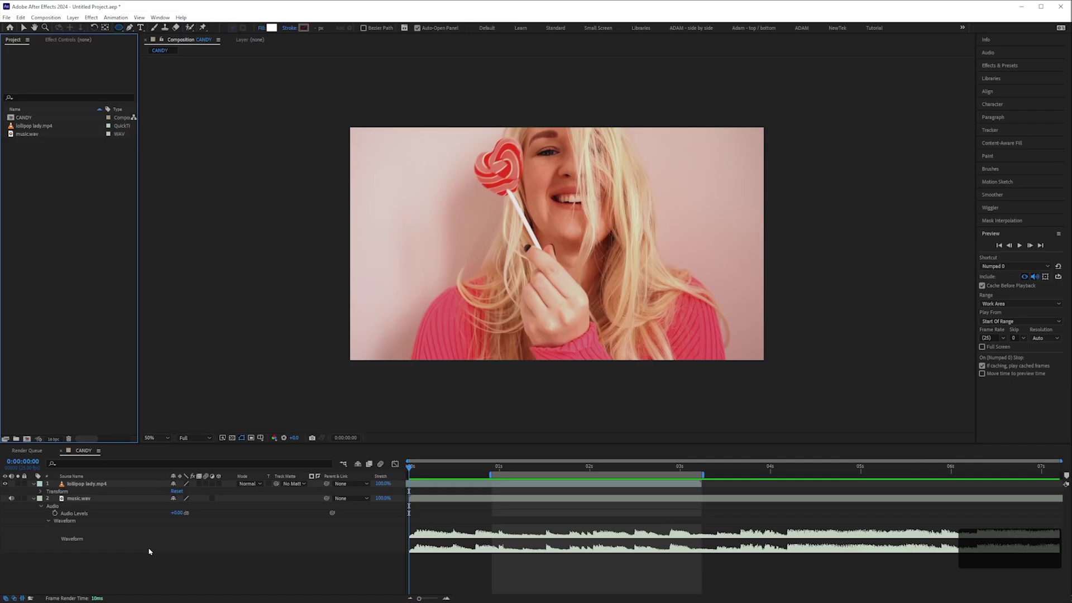
click(158, 568)
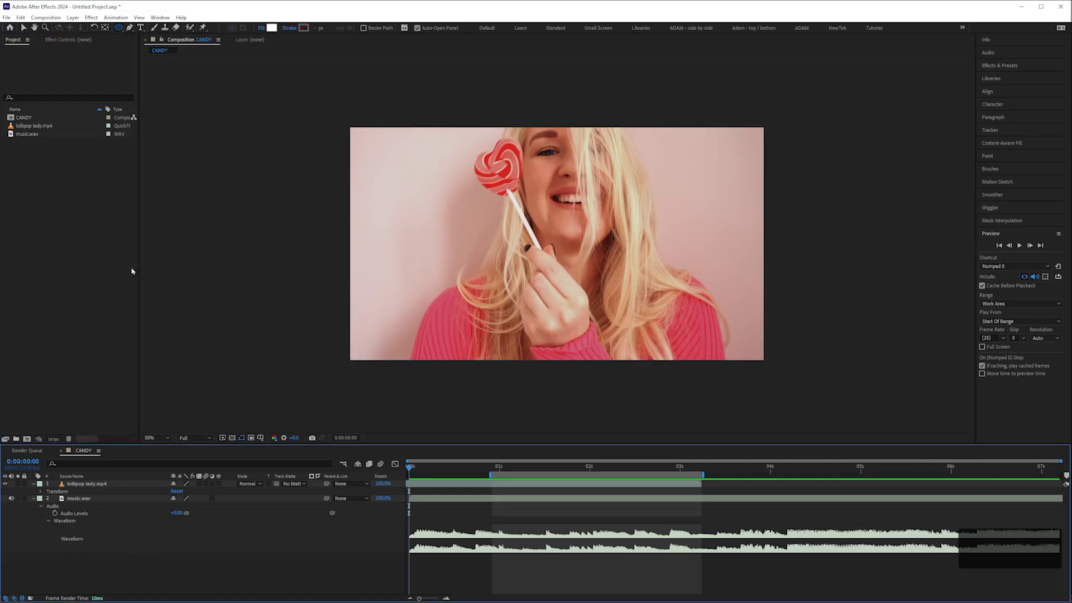
Set the CANDY composition's duration to 10 seconds.
click(46, 17)
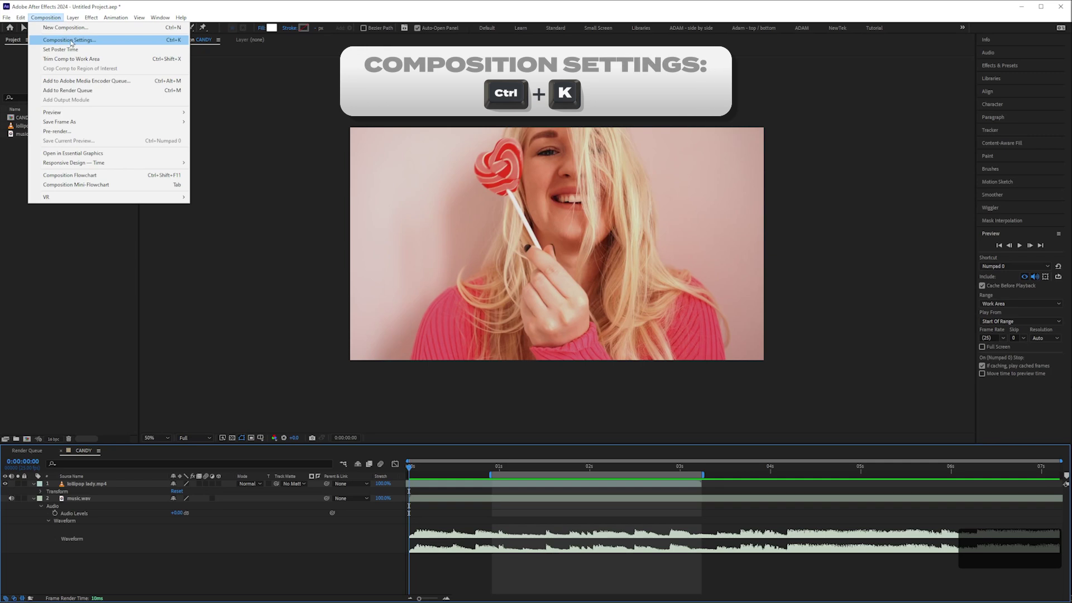
click(67, 40)
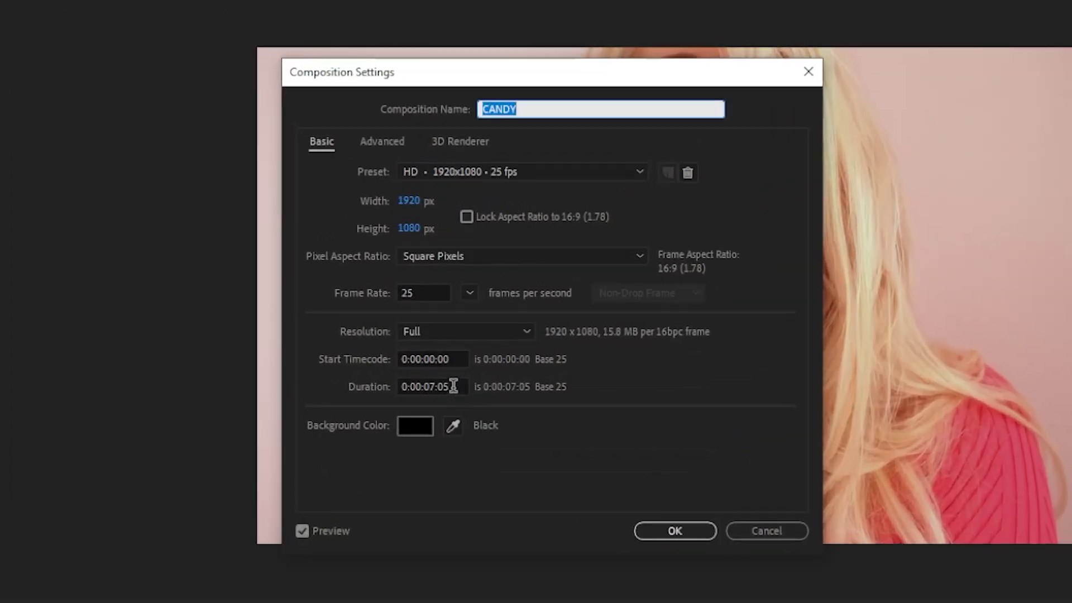
click(433, 326)
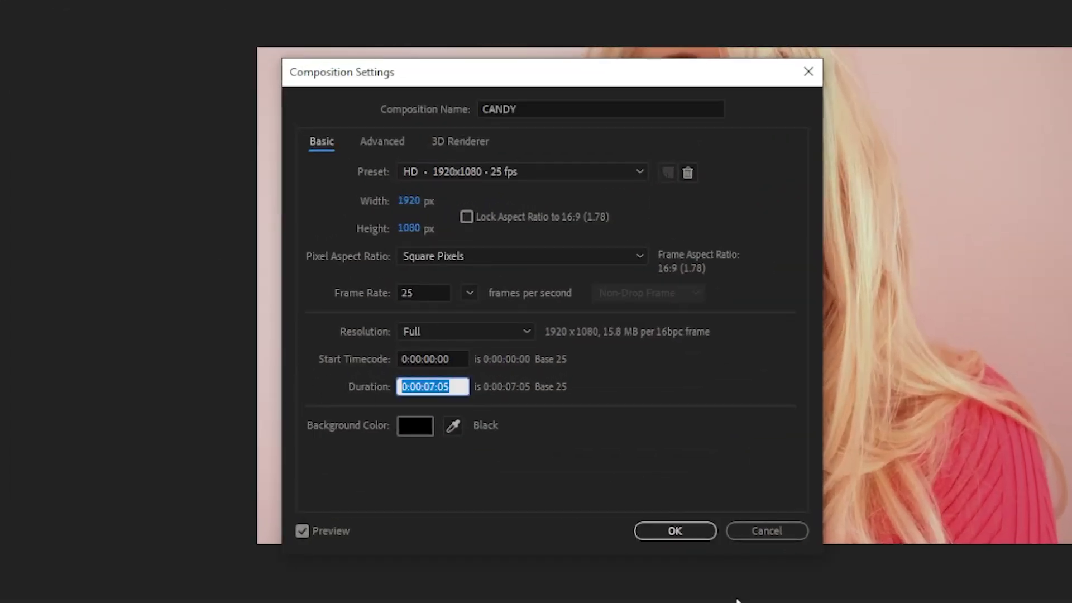
text(10)
text(0.0)
key(Return)
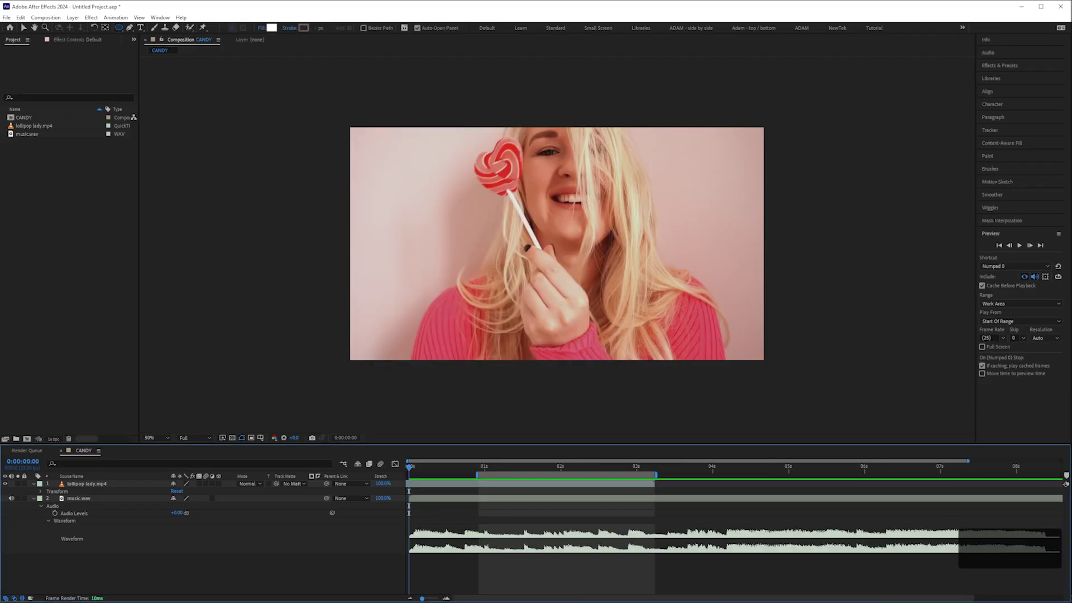
Preview only the audio, stop it, and extend the work area's end to the end of the music.wav layer.
drag(420, 599, 425, 600)
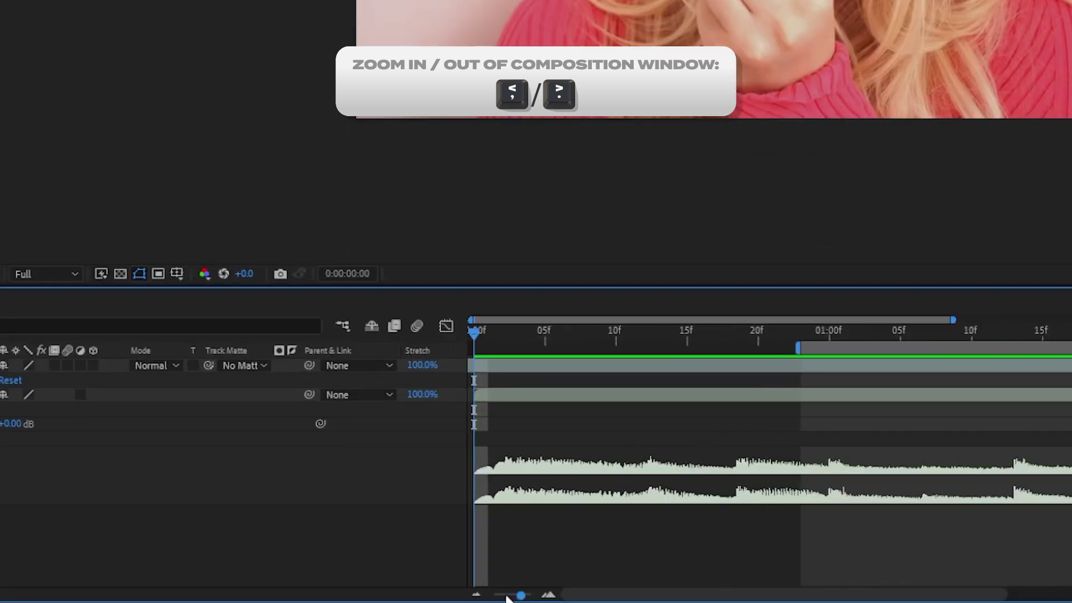
drag(507, 598, 456, 598)
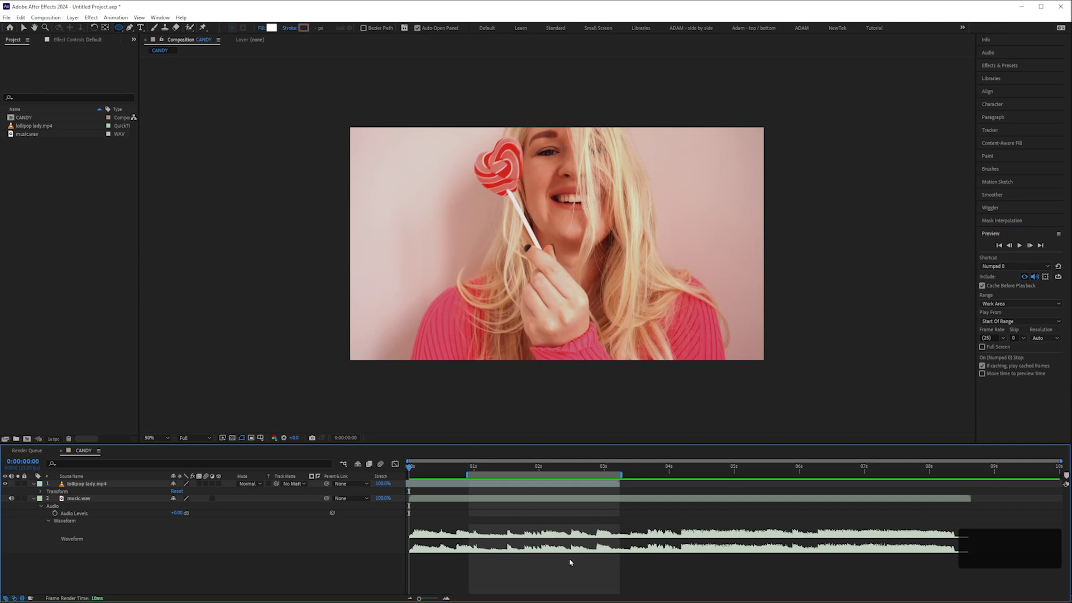
key(KP_Decimal)
key(space)
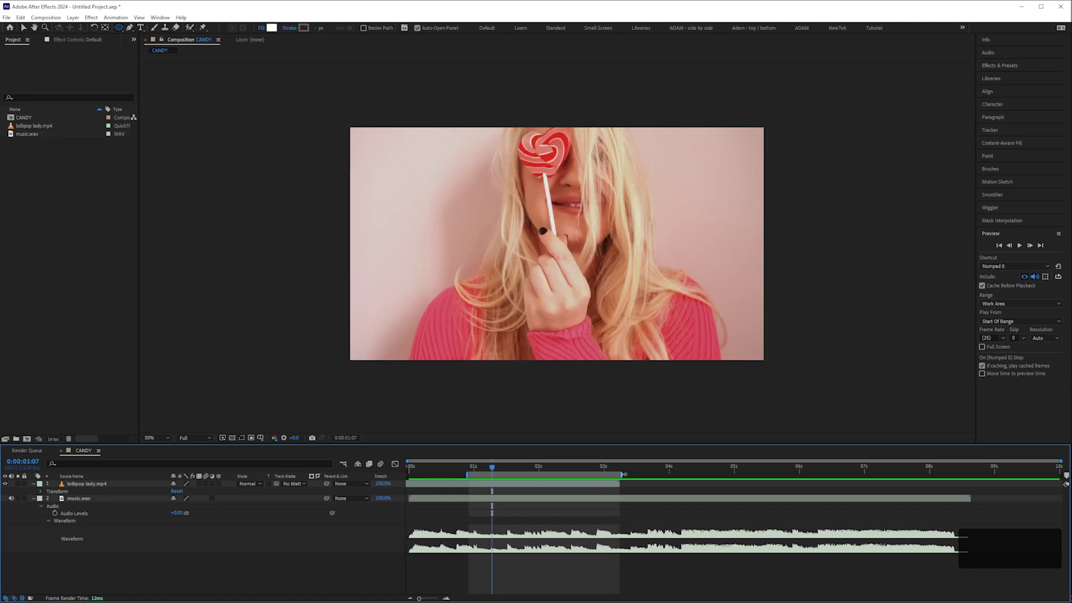
drag(620, 475, 969, 475)
Play CANDY up to the beat at 0:00:04:04 and add a layer marker there on music.wav.
key(space)
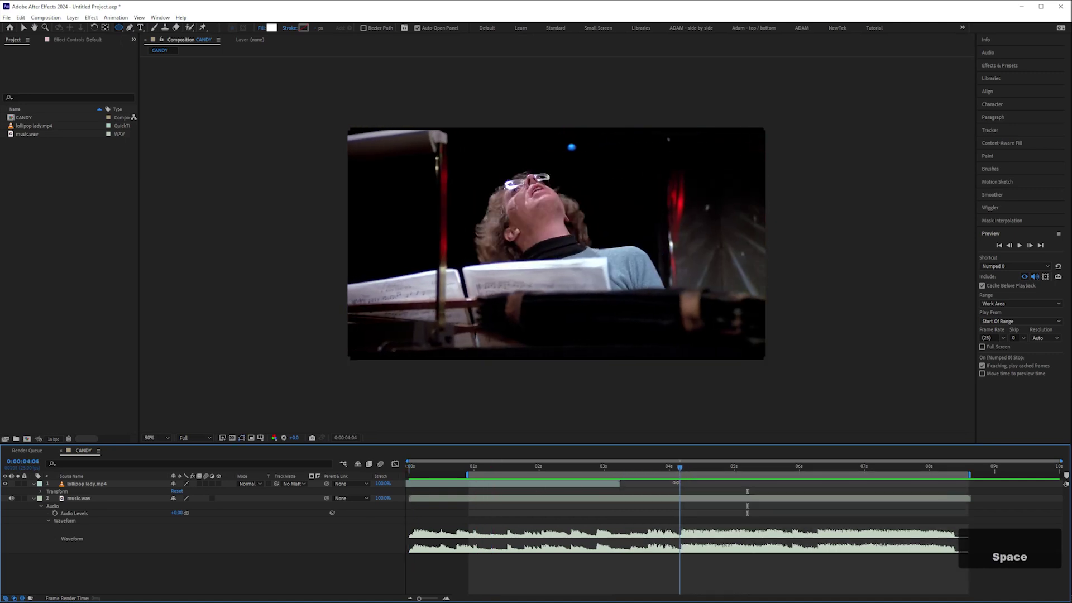
click(691, 502)
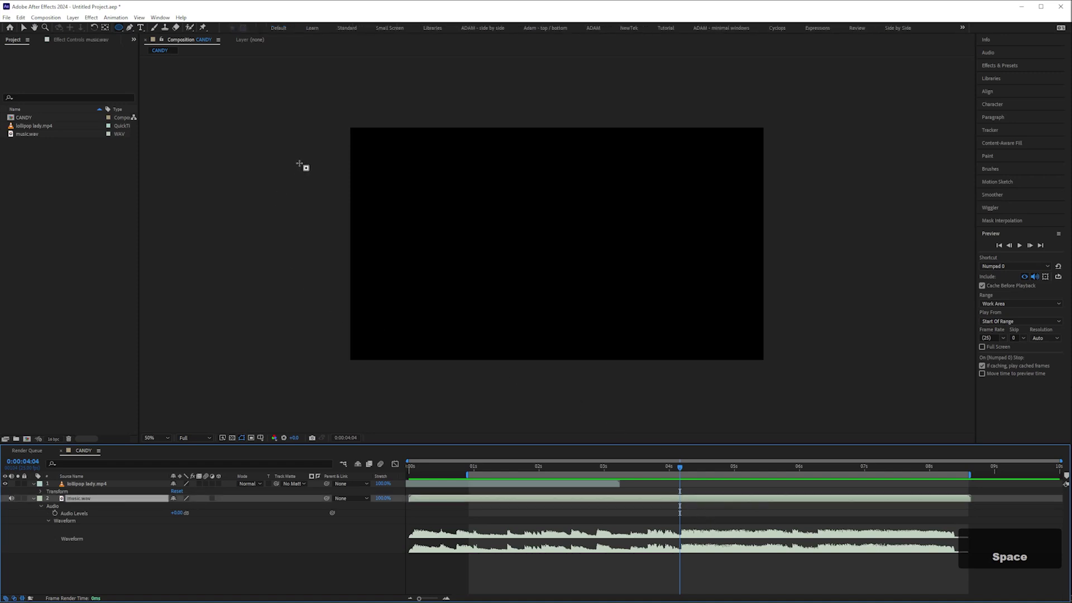
click(73, 17)
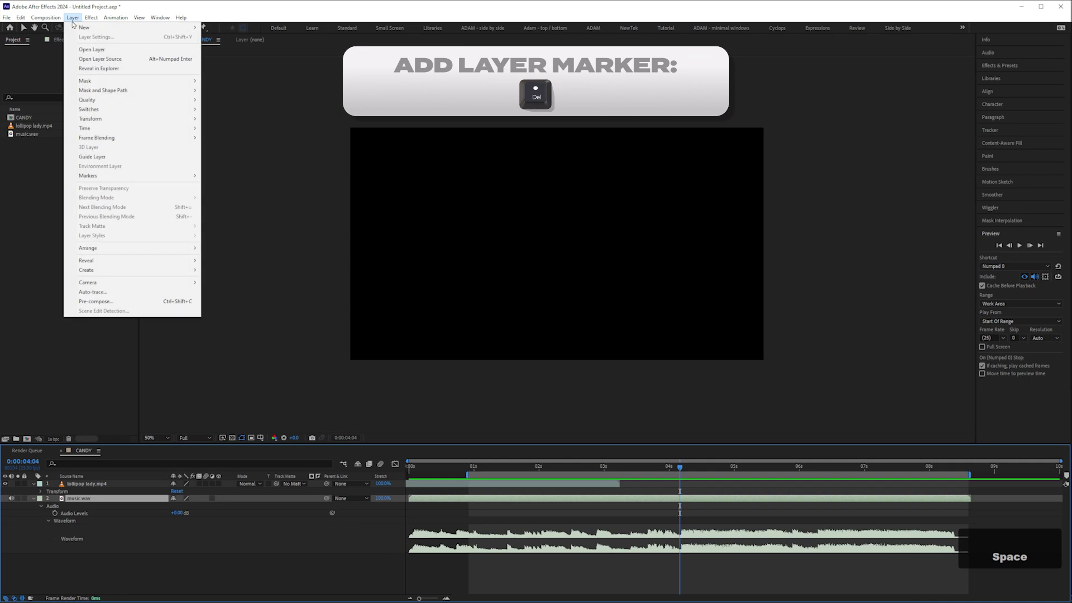
mouse_move(123, 177)
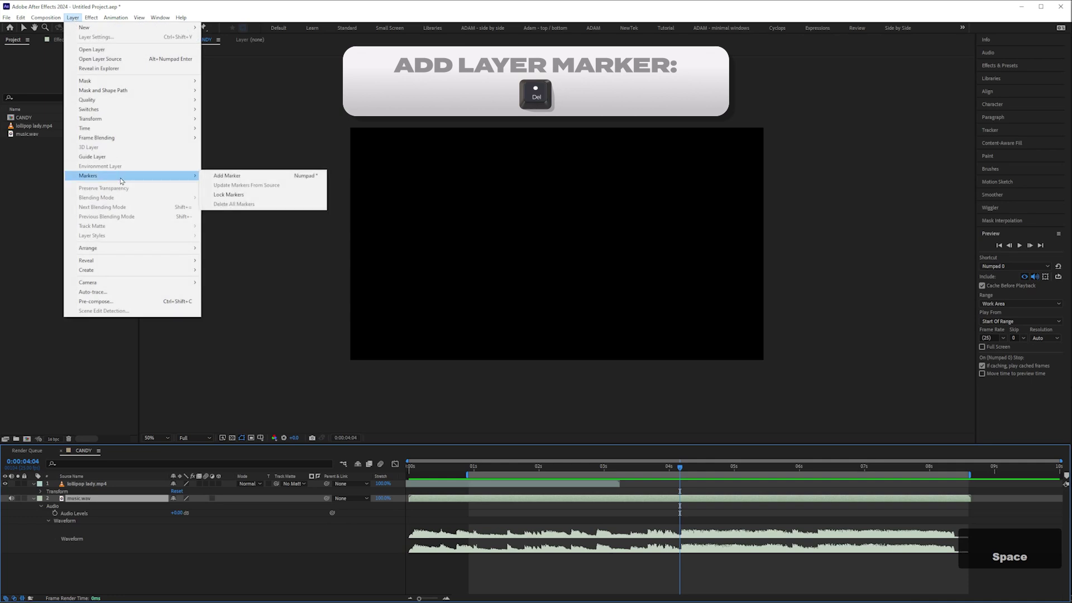
click(262, 176)
Move the current time to 0:00:06:07 and mark that beat on the music.wav layer.
click(807, 470)
click(817, 468)
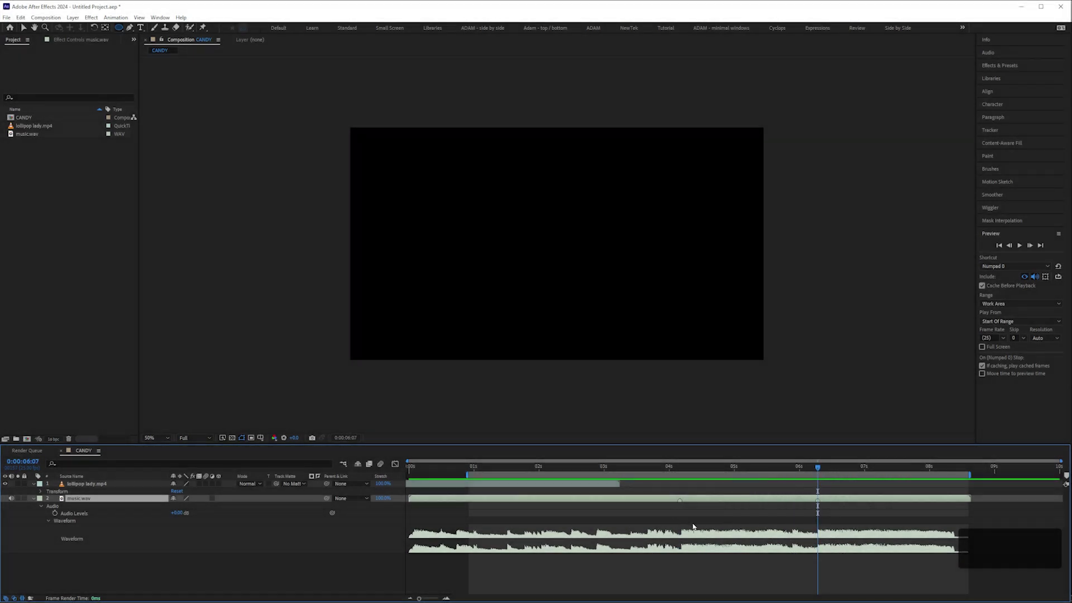
key(space)
key(space)
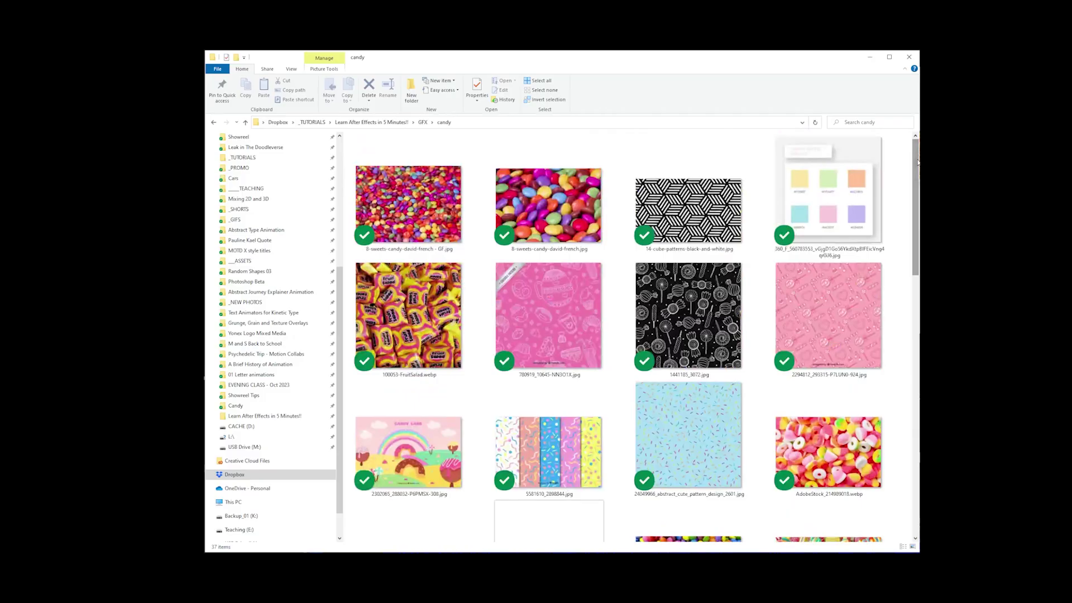
Browse the candy pictures in File Explorer and import the five images from the GFX folder into the After Effects project.
scroll(916, 283, down, 5)
scroll(915, 283, down, 2)
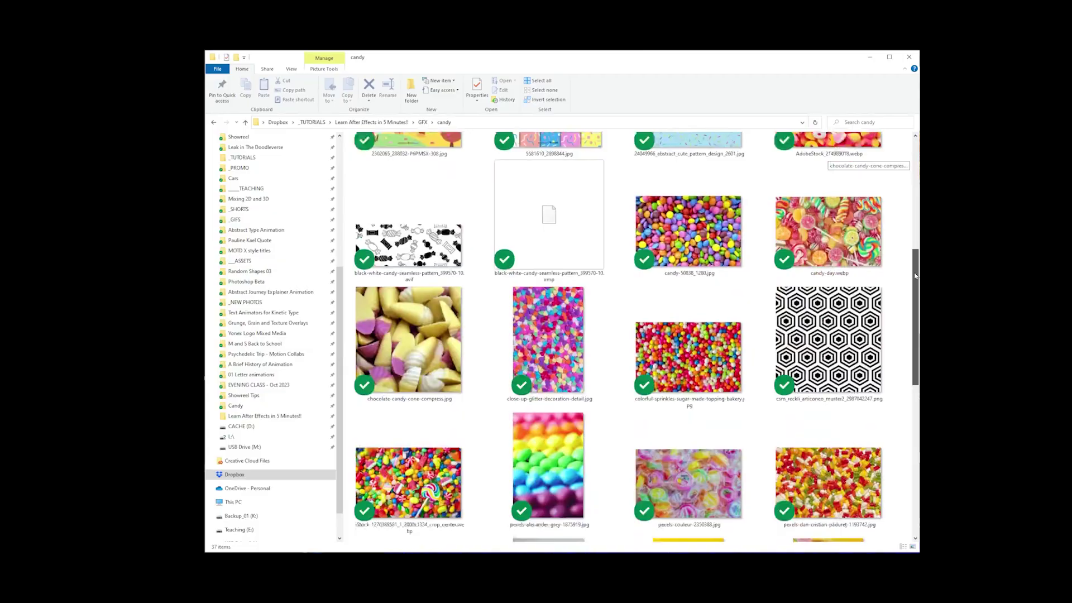
scroll(826, 162, down, 4)
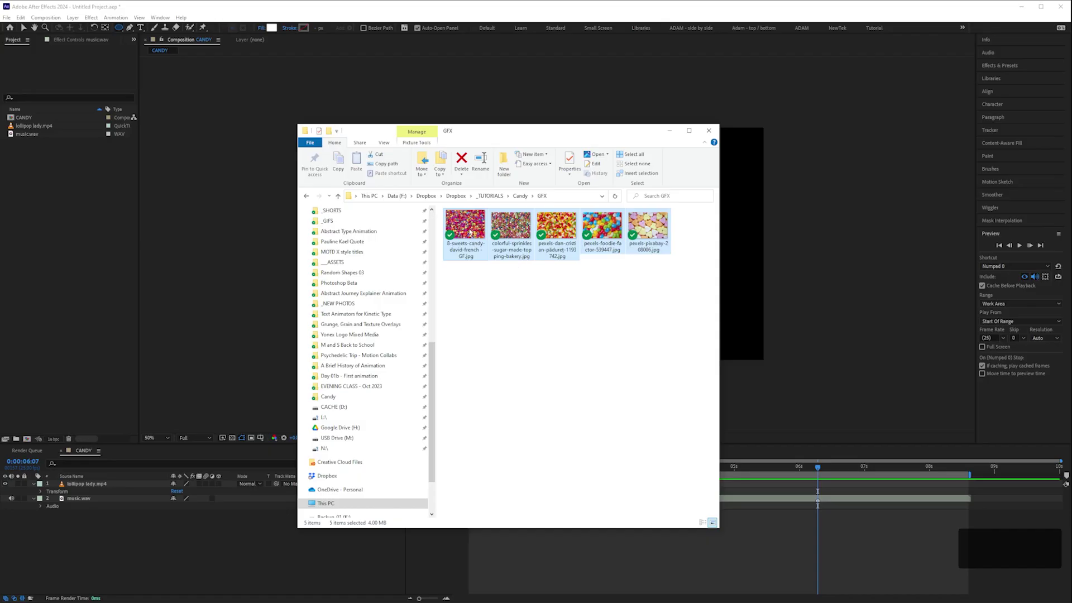
drag(470, 232, 57, 211)
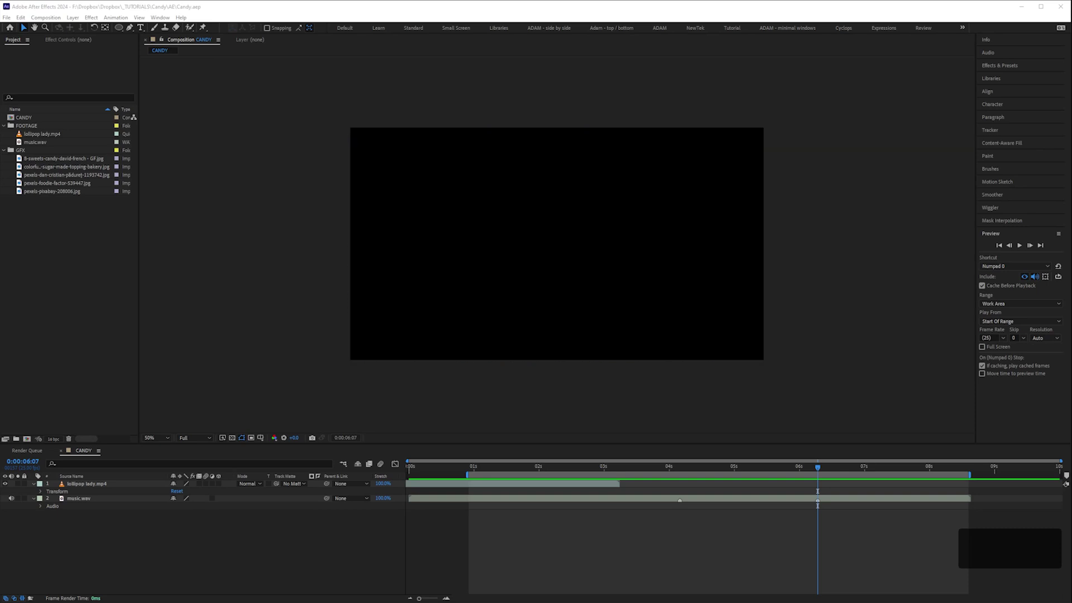
Save the project as Candy in the AE folder inside Candy.
key(ctrl+shift+s)
text(Candy)
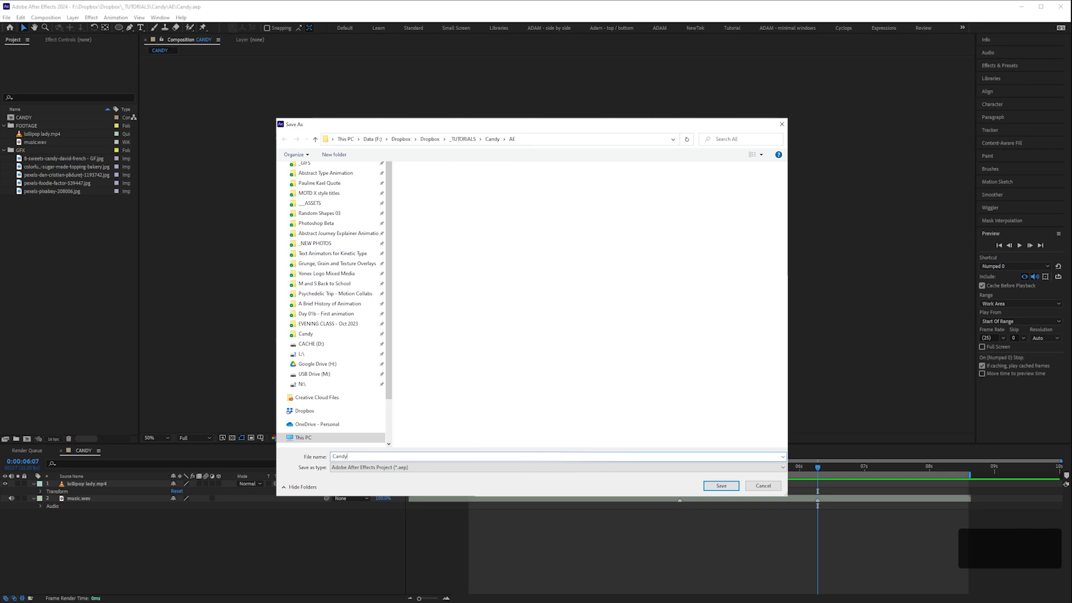
key(Return)
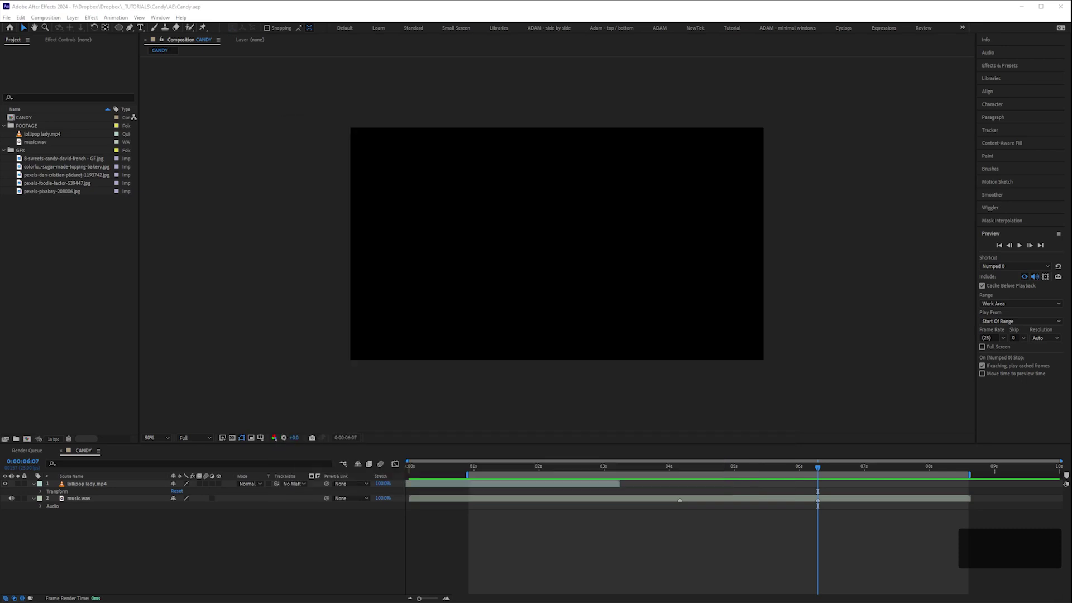
Check the Auto-Save preferences for the save interval, project versions and location, and accept them.
click(21, 17)
mouse_move(72, 269)
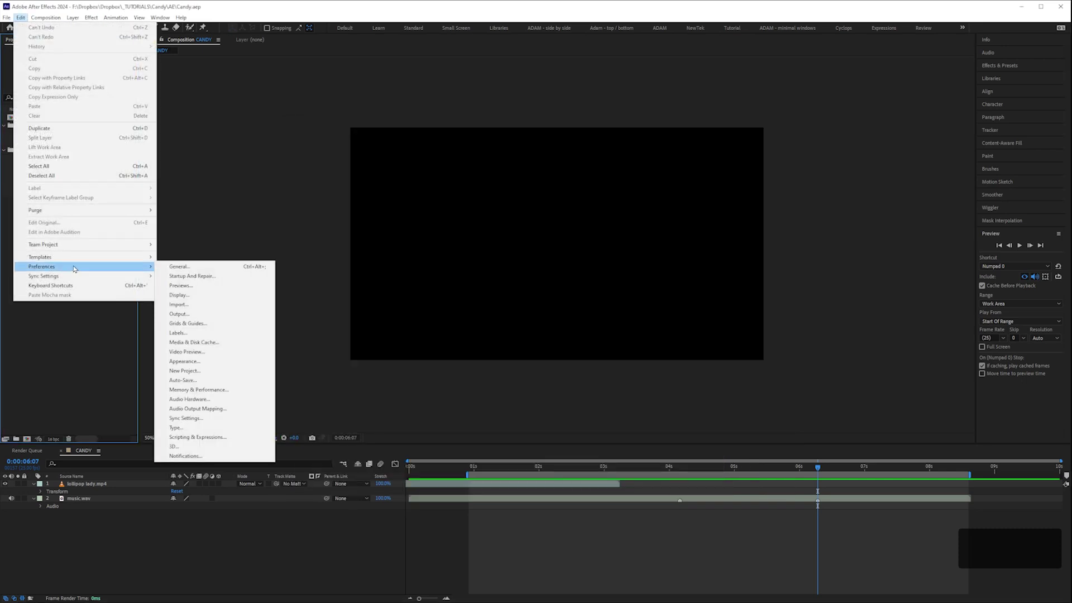
click(200, 382)
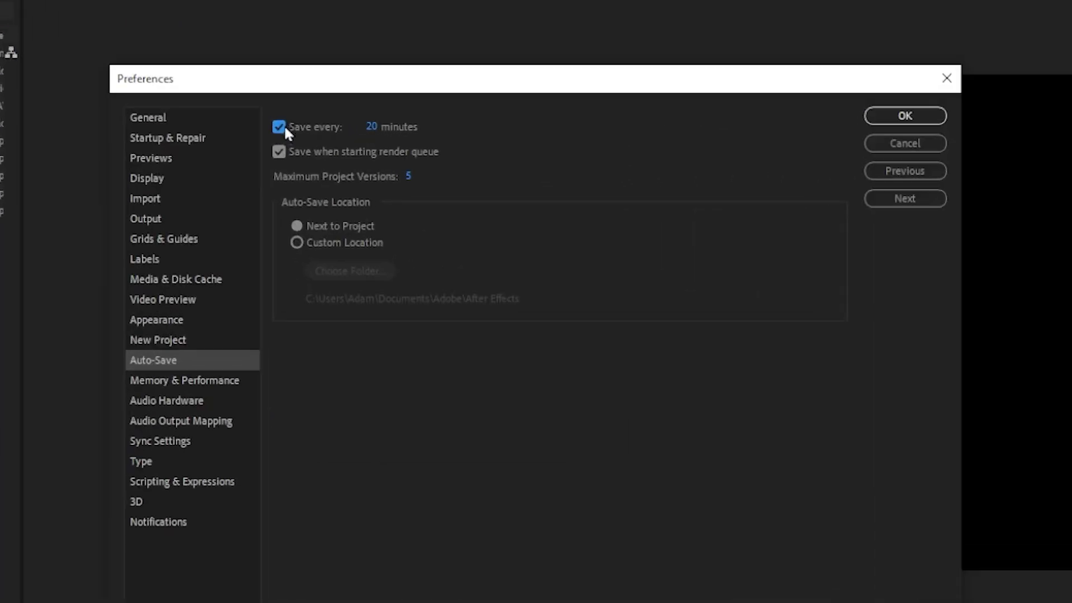
click(918, 120)
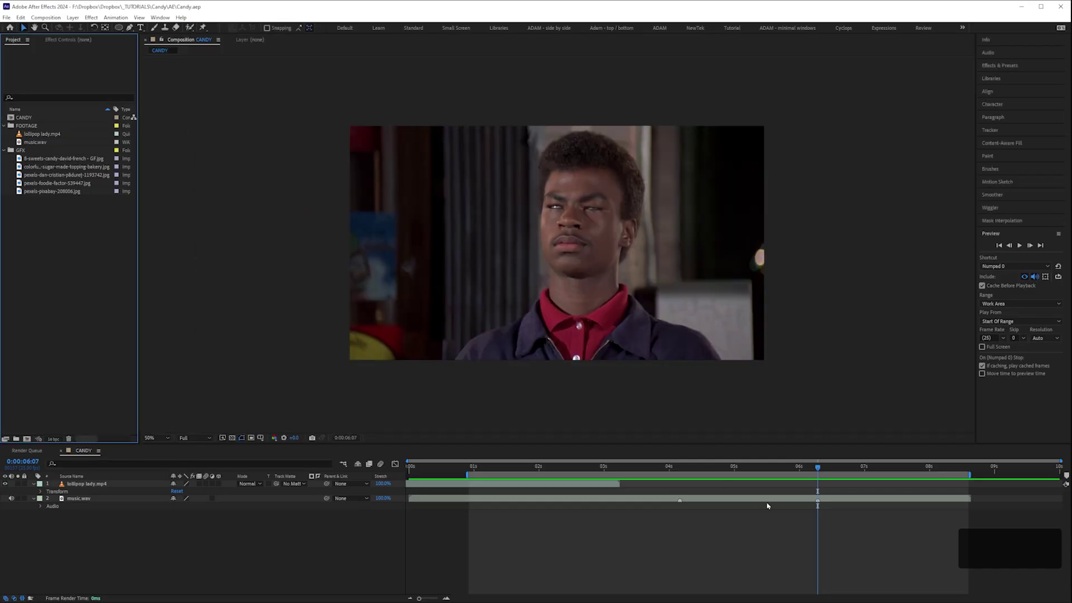
Add the five GFX images above lollipop lady.mp4 in CANDY and hide the top two image layers.
drag(33, 251, 11, 486)
click(5, 484)
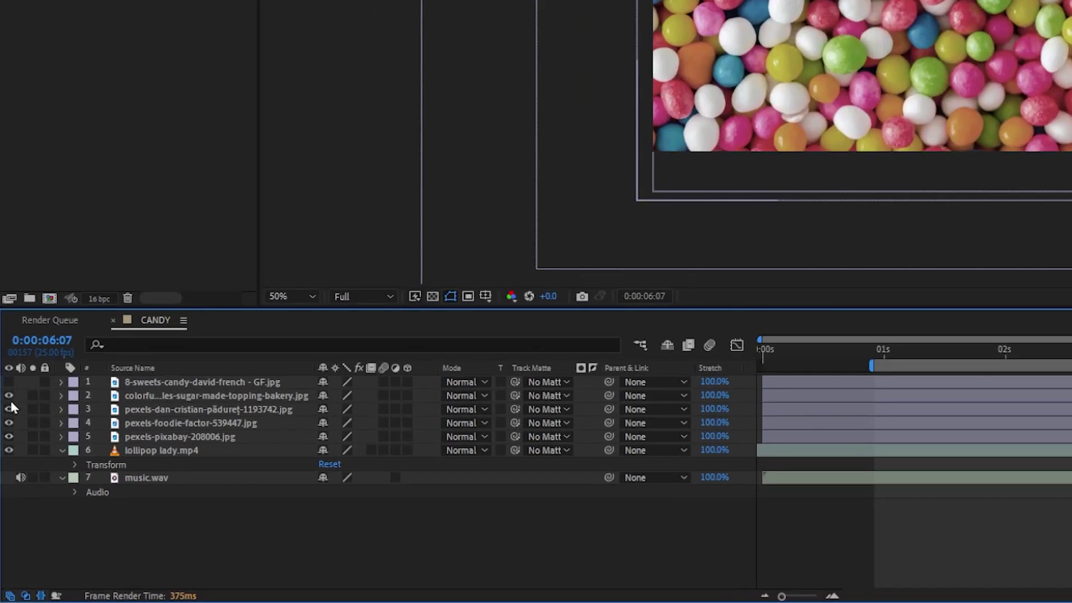
click(9, 396)
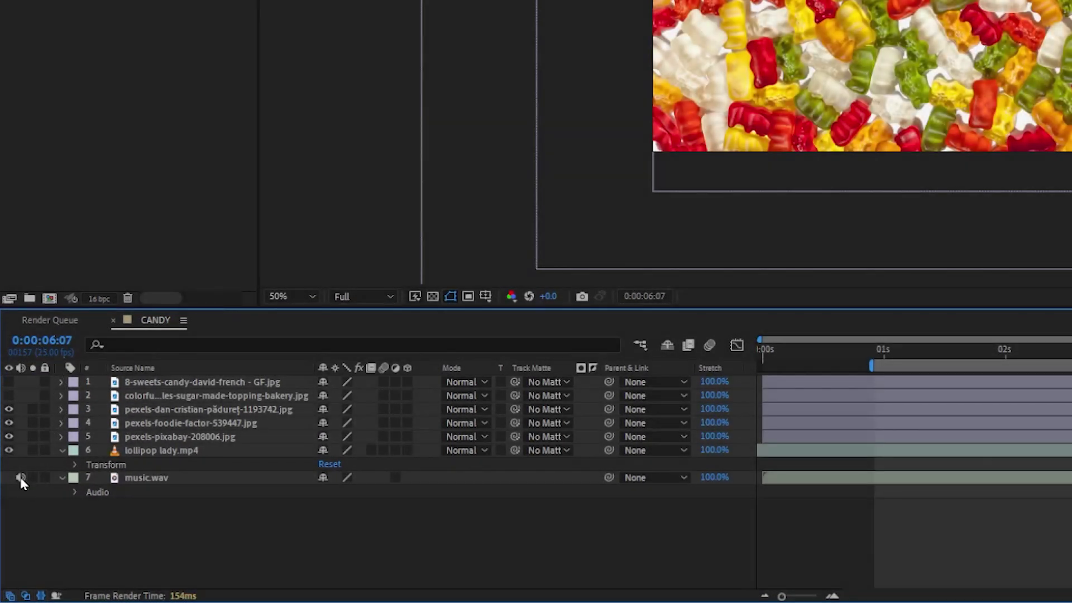
Test the music.wav audio switch, and solo and unsolo the pexels-pixabay-208006.jpg layer.
click(21, 478)
click(32, 436)
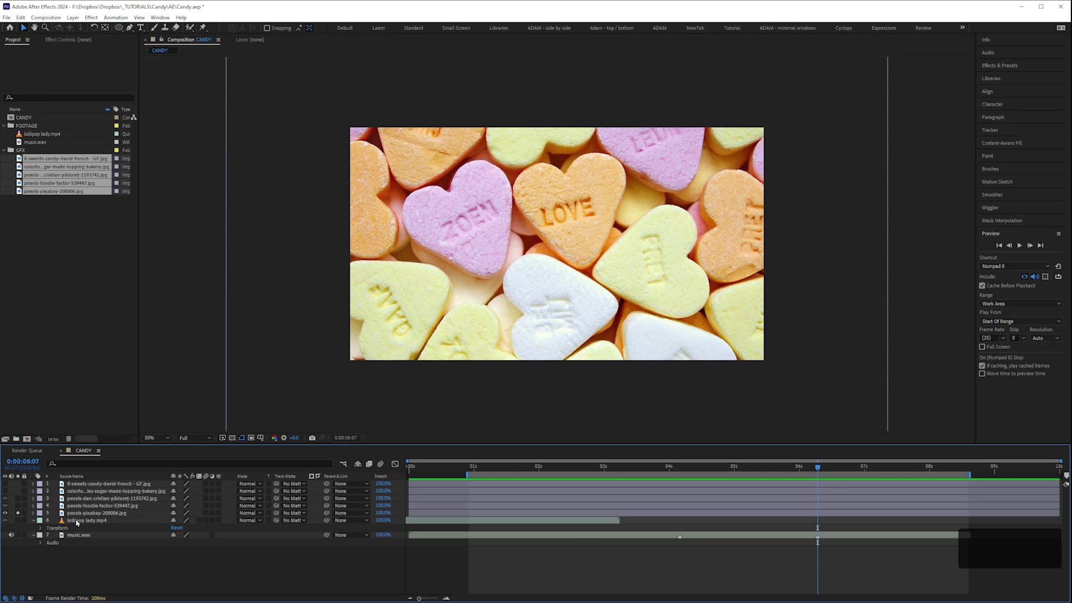
click(18, 512)
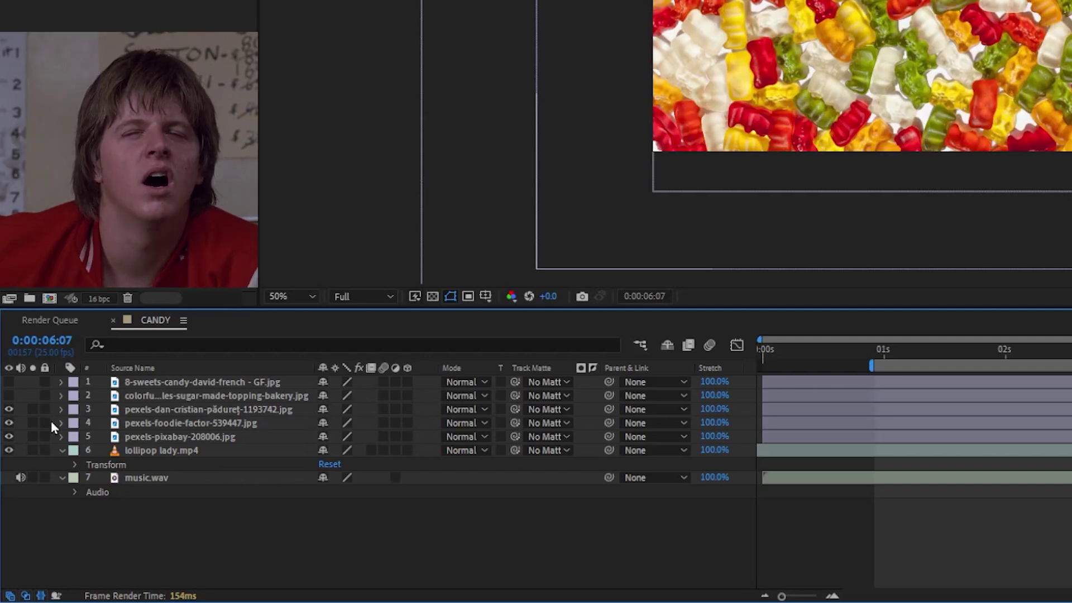
Hide the third and fourth image layers, leaving pexels-pixabay-208006.jpg as the only shown image.
drag(8, 409, 9, 423)
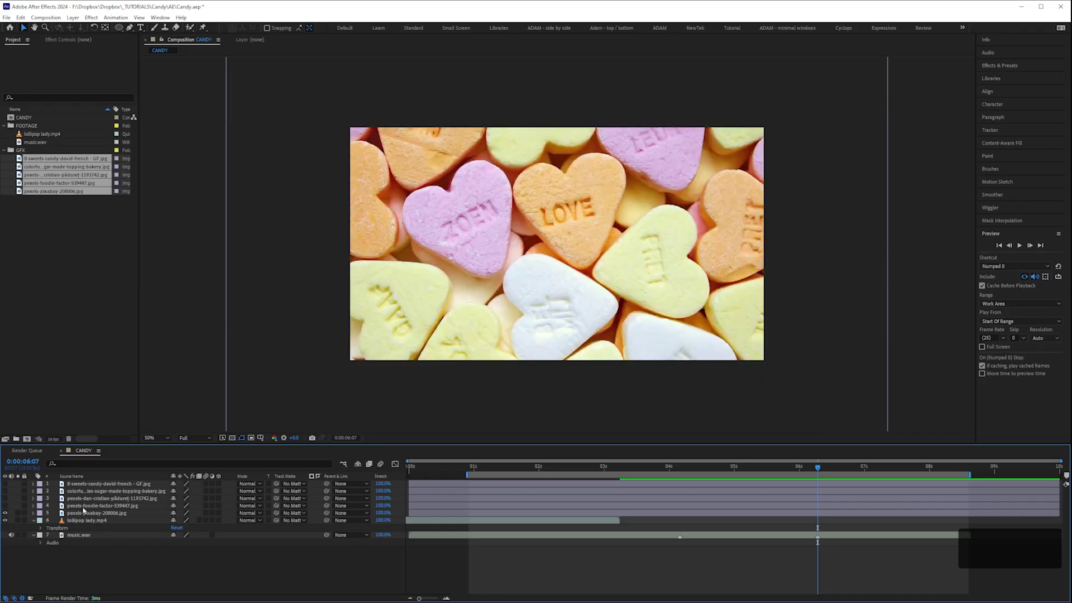
Try the pexels-pixabay-208006.jpg layer below lollipop lady.mp4, check the frame at 0:00:02:15, and restore the layer order.
click(90, 512)
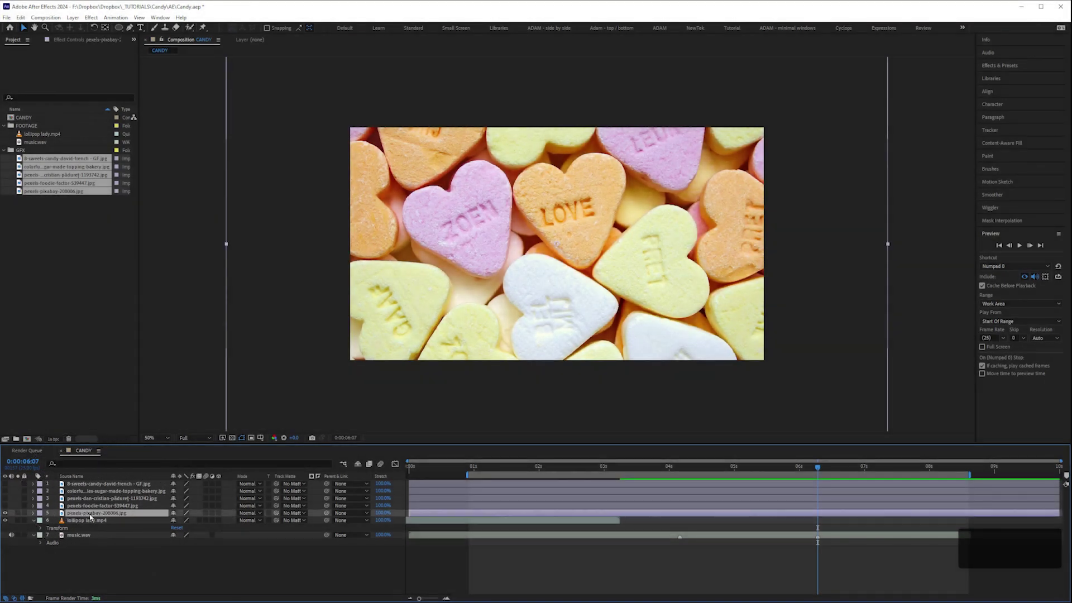
drag(85, 518, 89, 533)
click(578, 468)
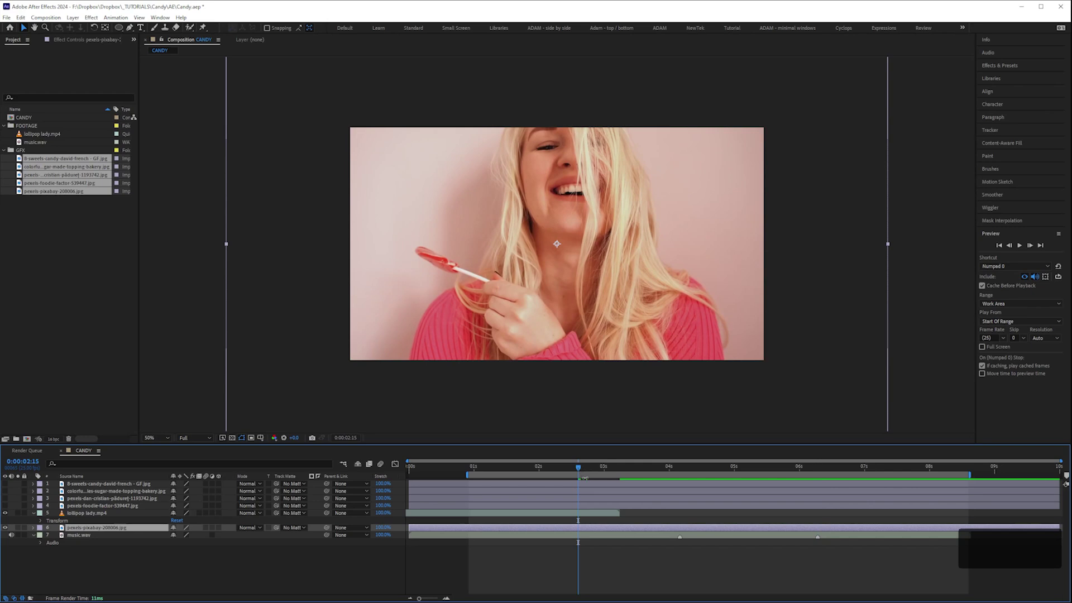
drag(87, 513, 88, 530)
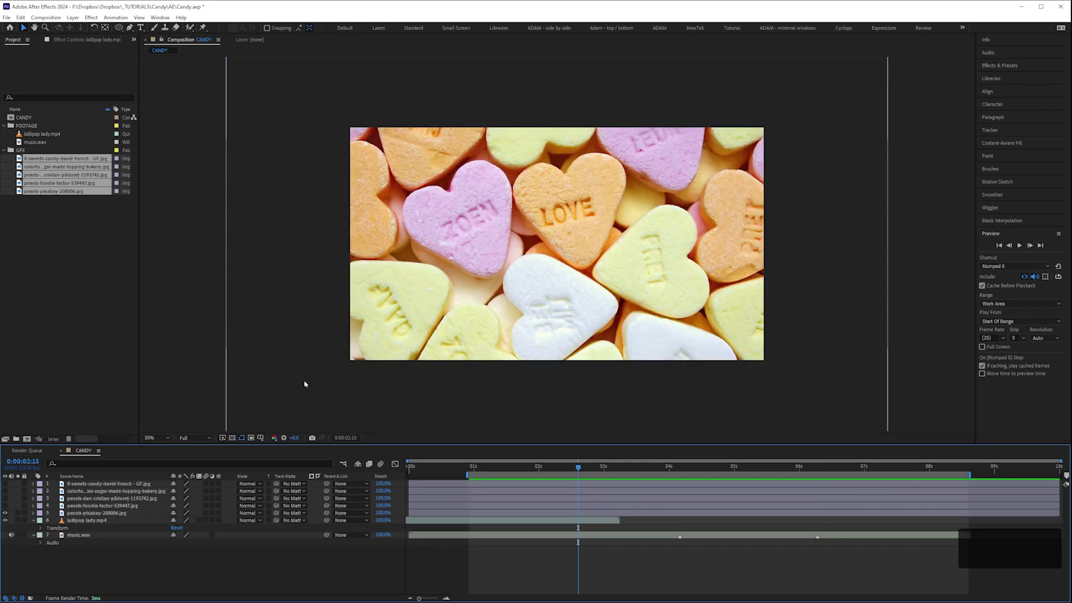
Scale the pexels-pixabay-208006.jpg layer down until its width matches the composition frame.
click(163, 439)
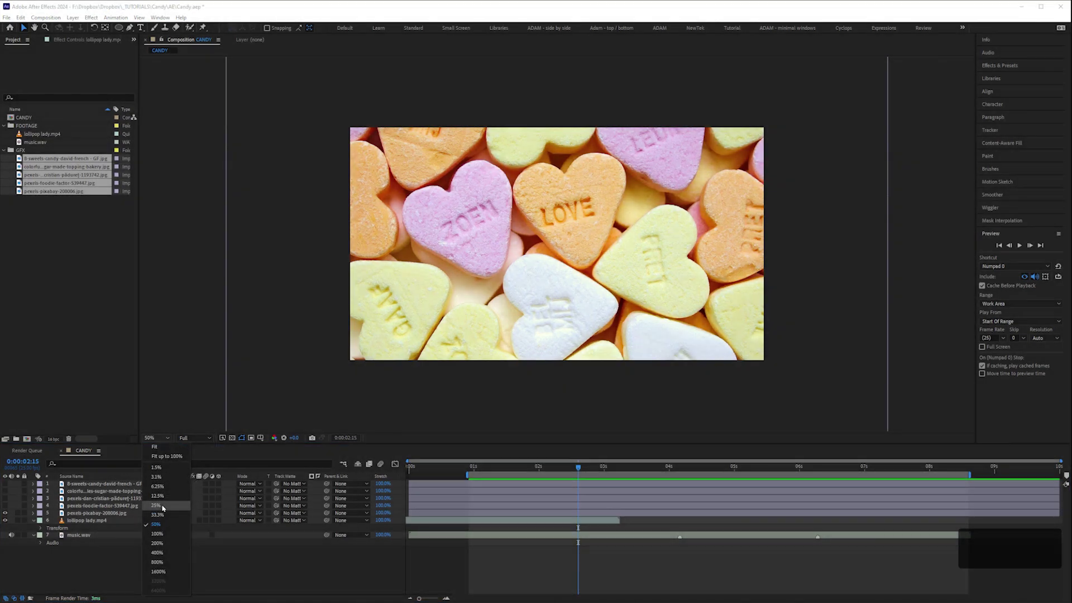
click(161, 505)
click(697, 224)
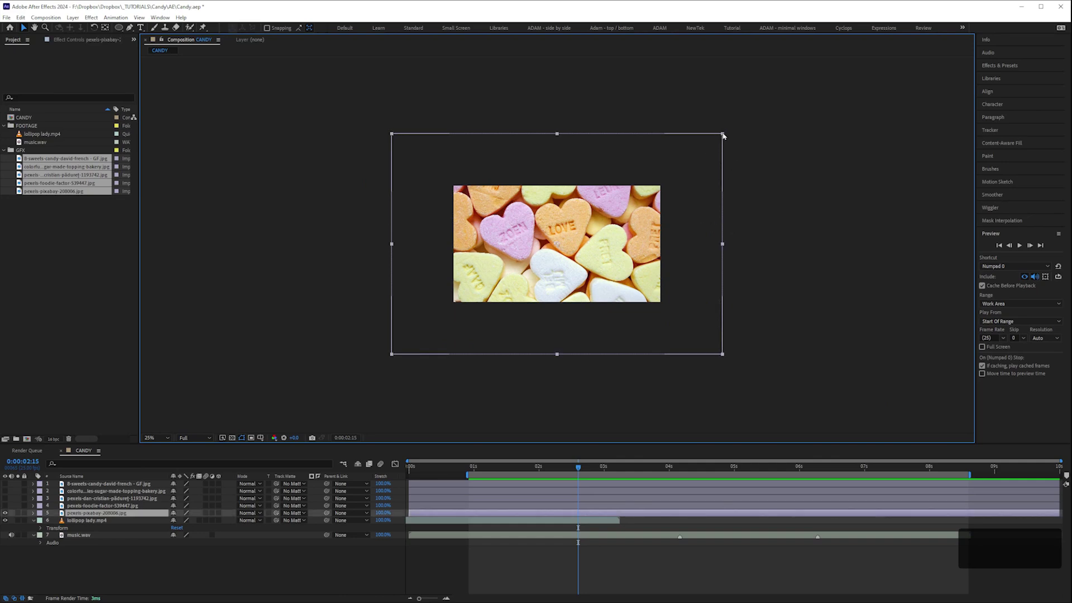
drag(722, 136, 658, 176)
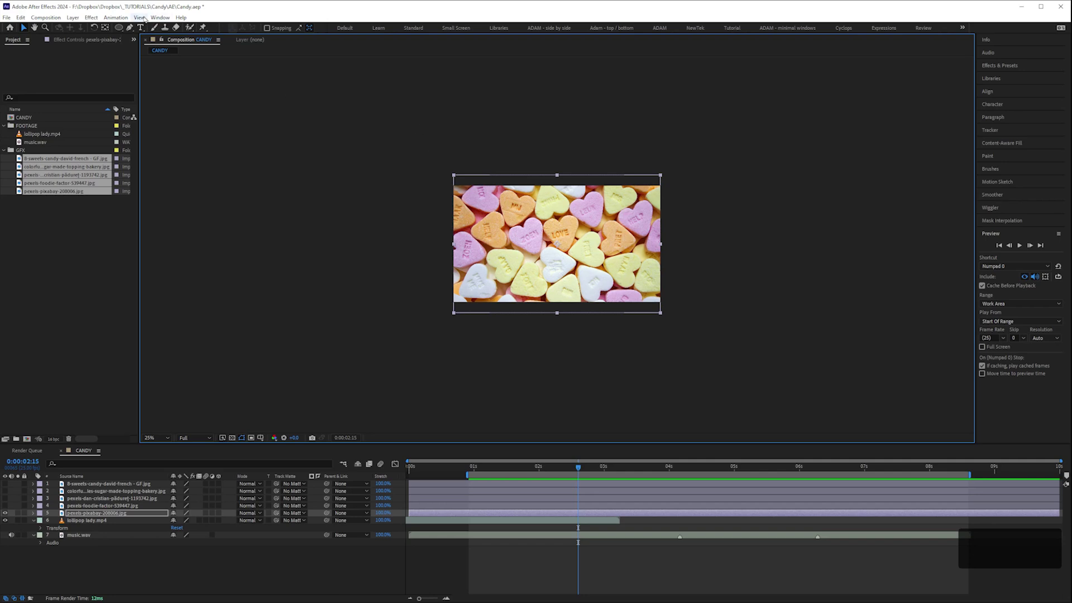
Check the layer controls visibility option and draw a rectangular mask around the left quarter of pexels-pixabay-208006.jpg.
click(140, 19)
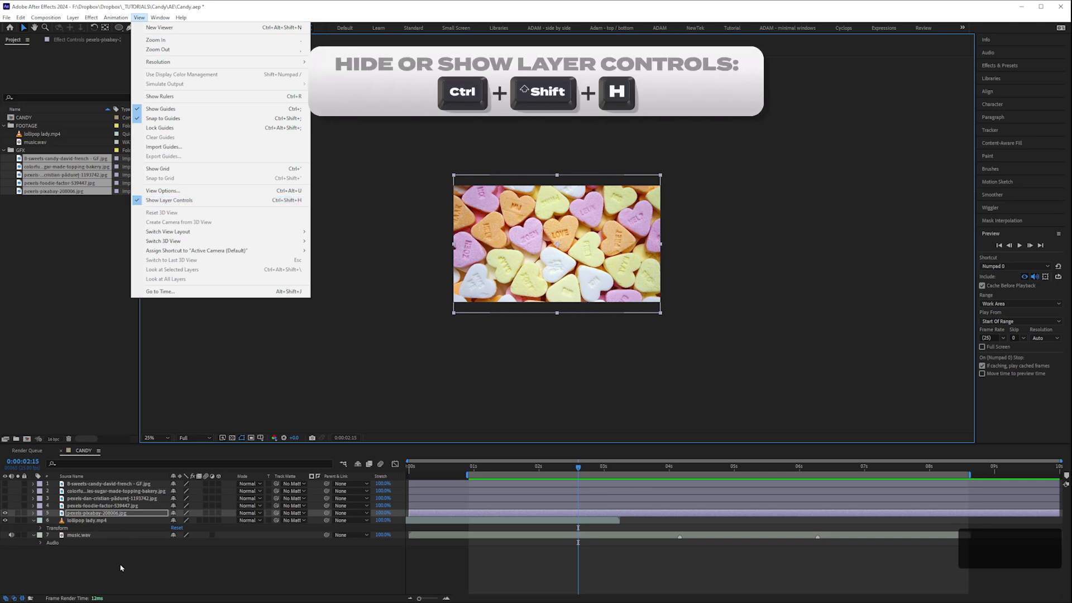
click(161, 584)
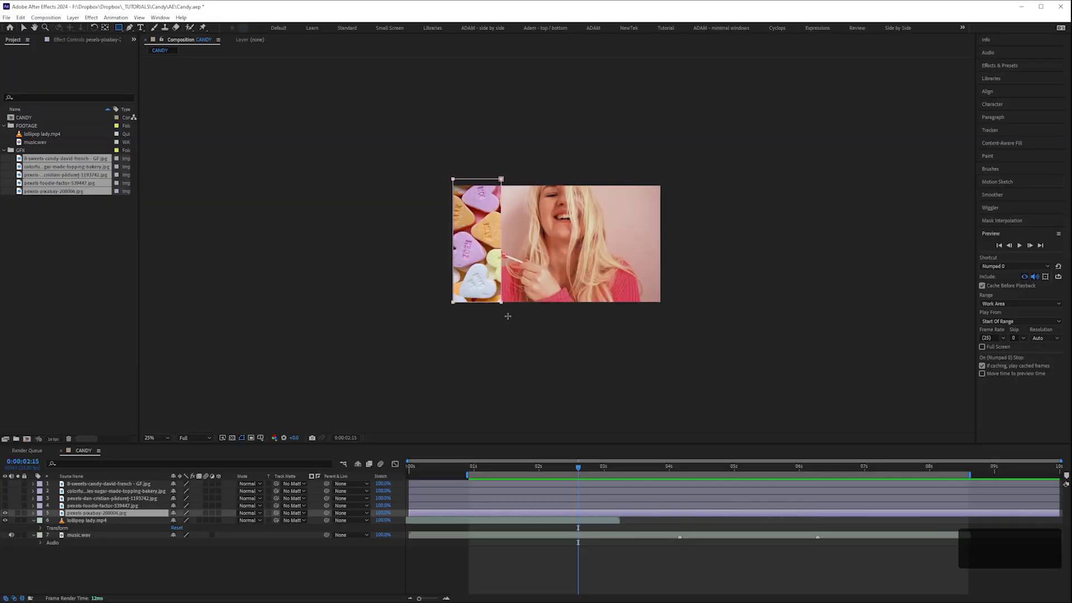
drag(506, 304, 512, 328)
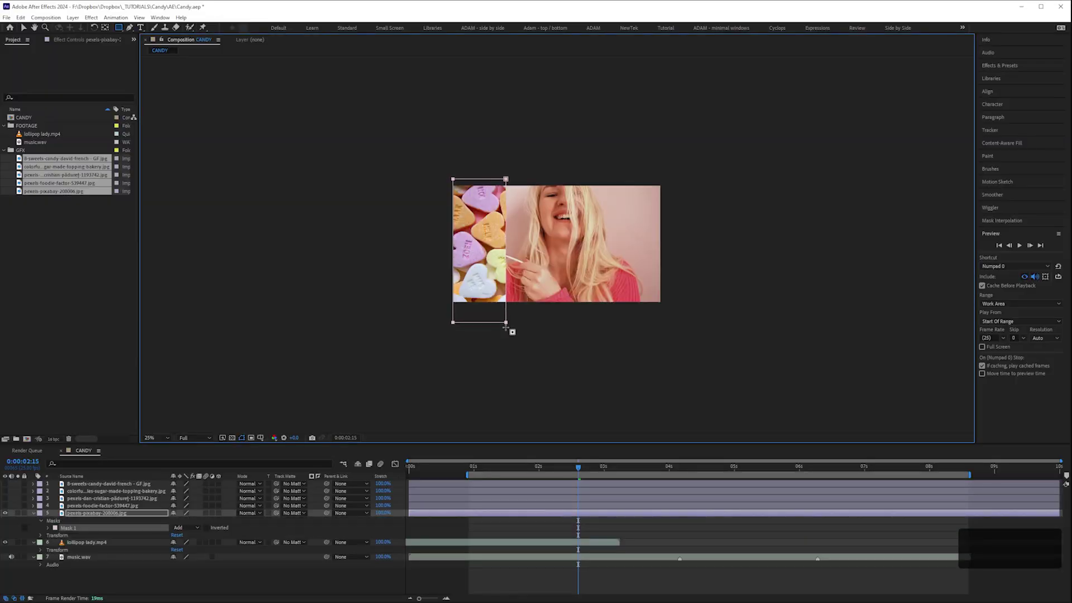
Make the fourth, third and second image layers visible again and select the colorful sprinkles layer.
click(96, 506)
click(5, 505)
click(90, 498)
click(5, 498)
click(5, 491)
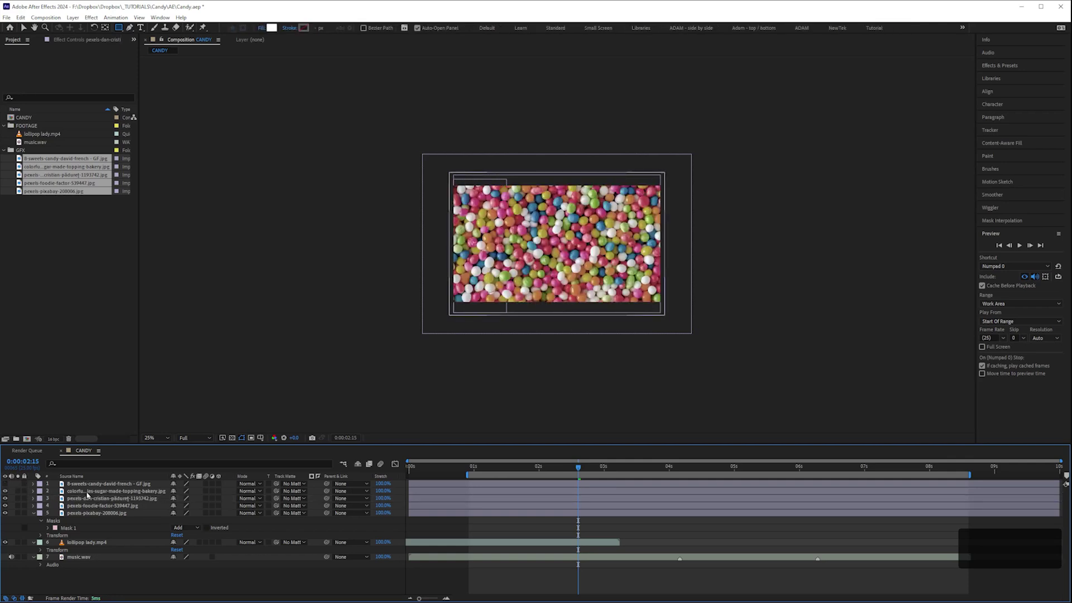
click(88, 492)
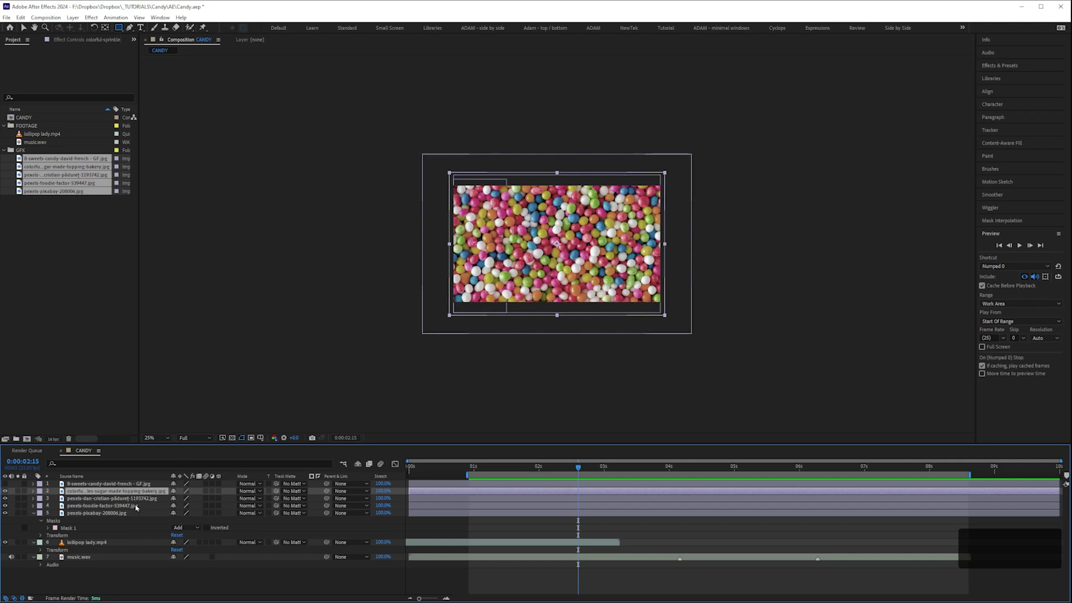
Create a new composition named candy image 01 with its width set to 1920/5 px.
click(27, 439)
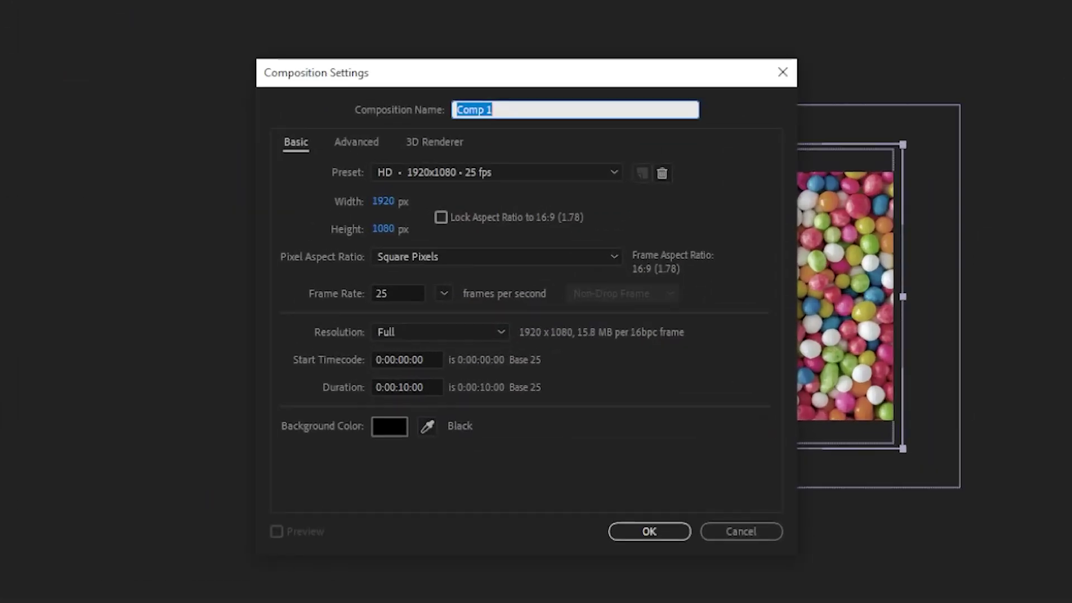
click(621, 311)
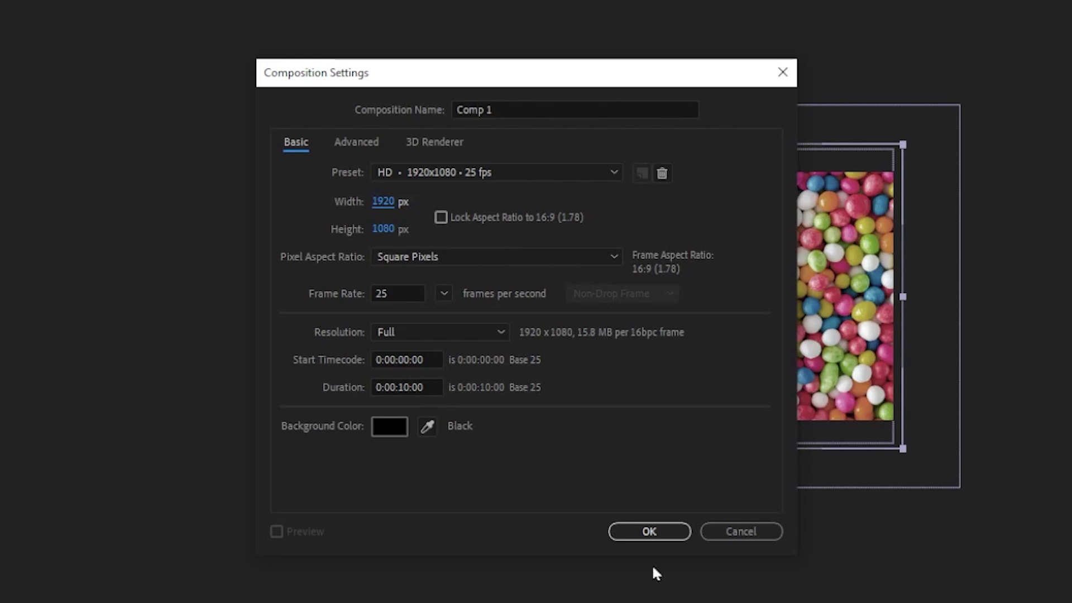
click(386, 210)
text(1920)
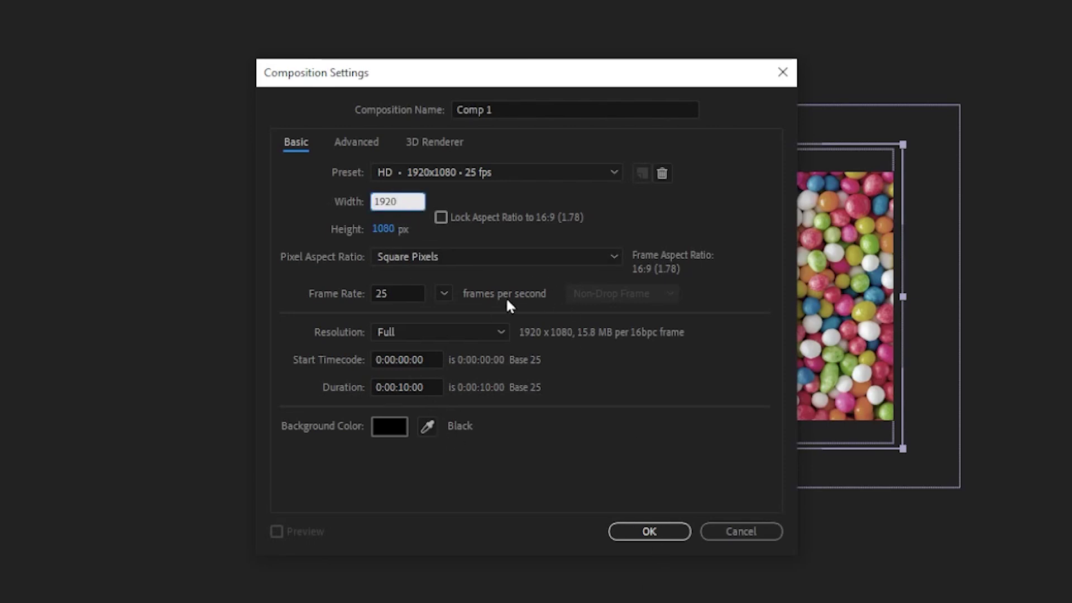
text(/5)
key(Return)
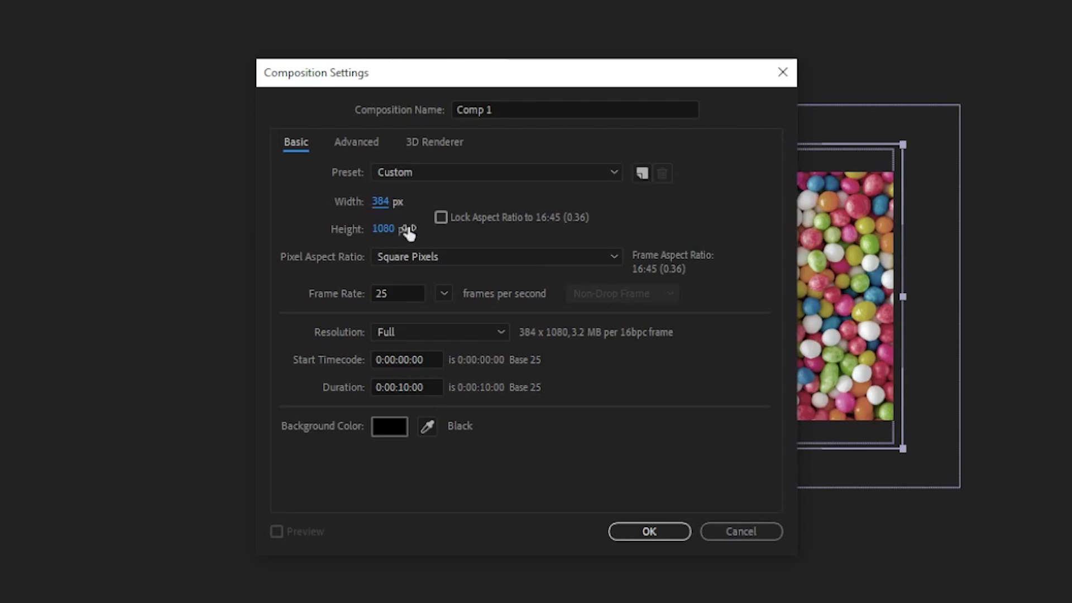
click(492, 114)
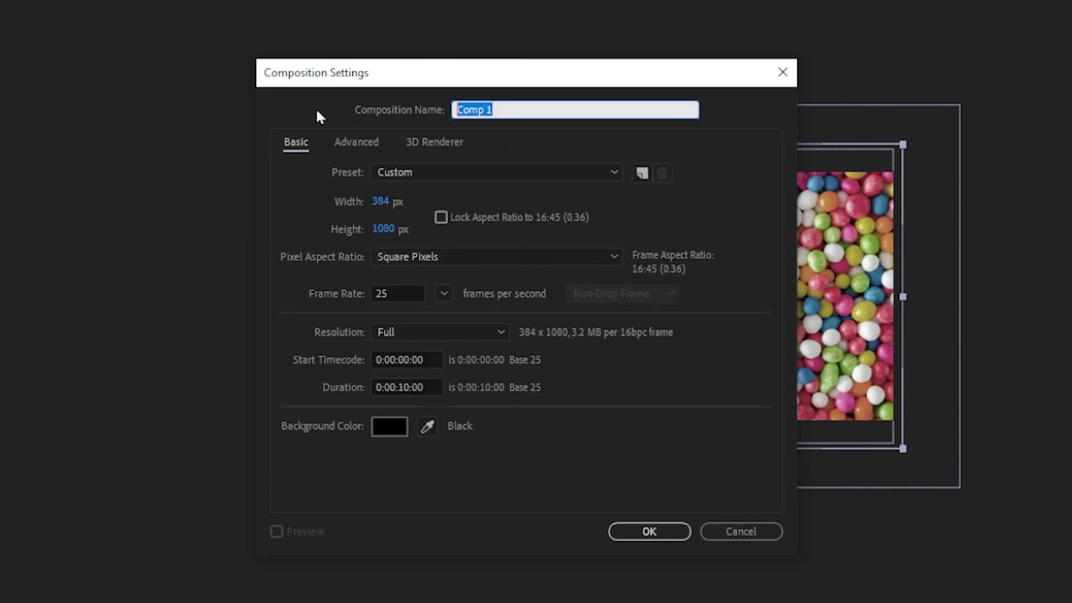
text(candy image 012)
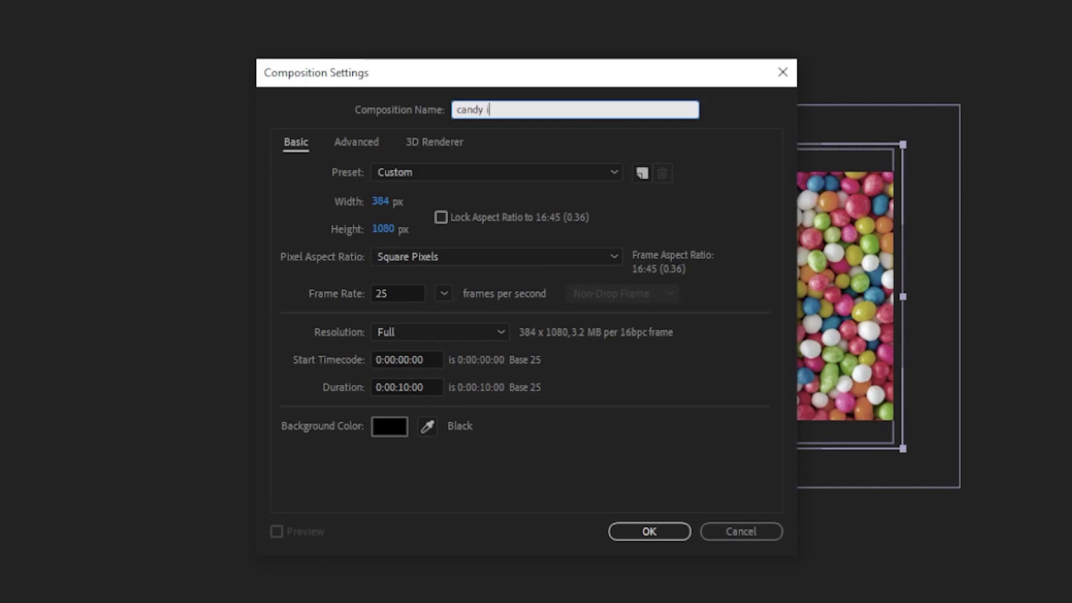
key(BackSpace)
key(Return)
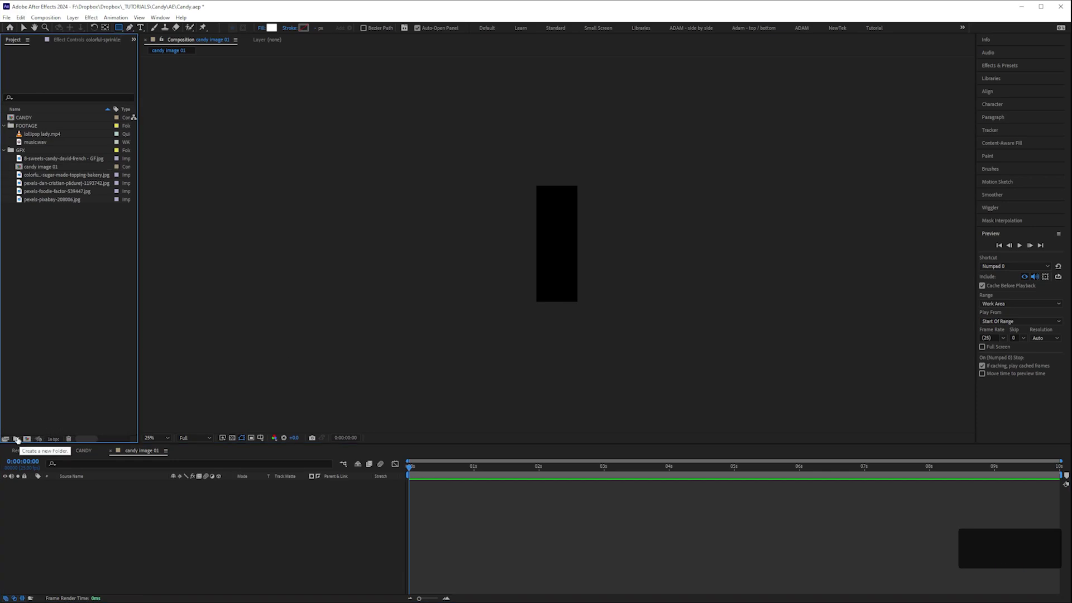
Create a project folder named PRECOMPS and move the candy image 01 composition into it.
click(18, 439)
text(PRECOMPS)
key(Return)
drag(39, 167, 45, 209)
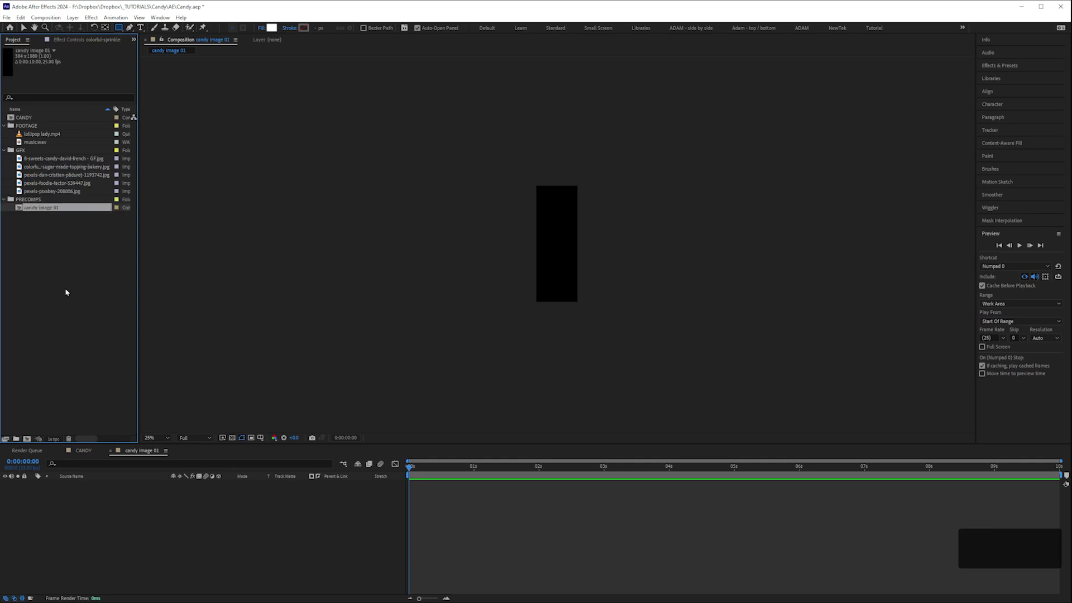
Add the 8-sweets candy image from GFX to candy image 01 and fit the layer to the composition height.
drag(65, 158, 97, 491)
key(v)
drag(675, 161, 652, 174)
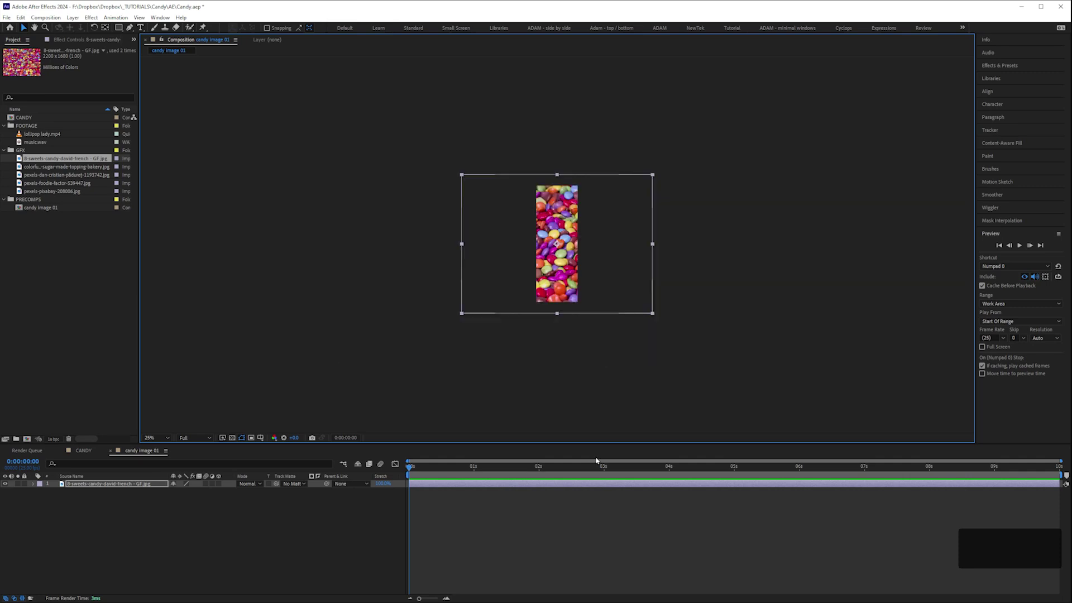
click(168, 461)
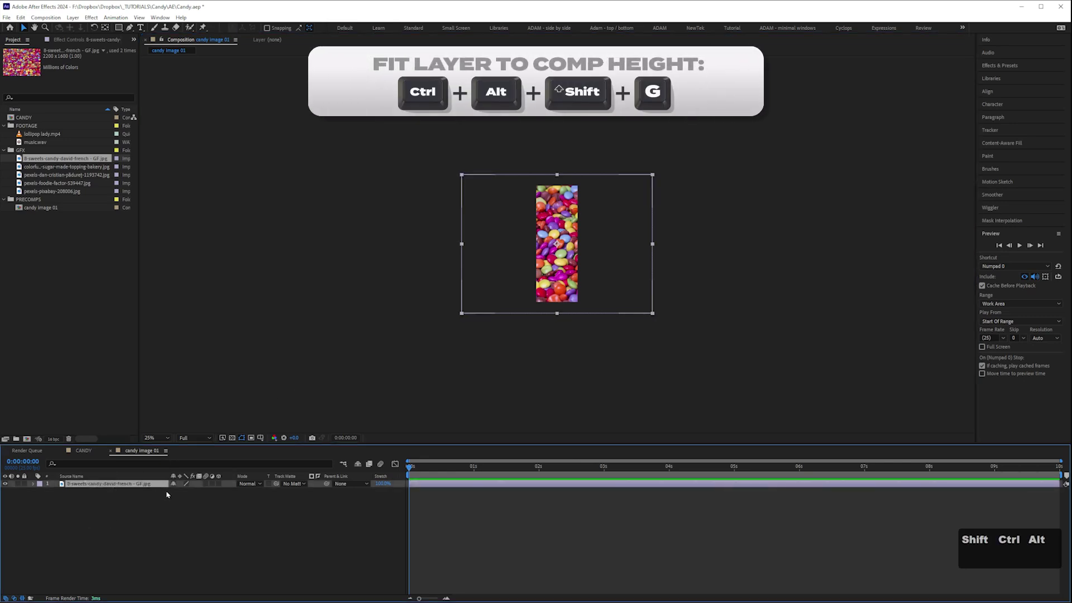
key(ctrl+alt+shift+g)
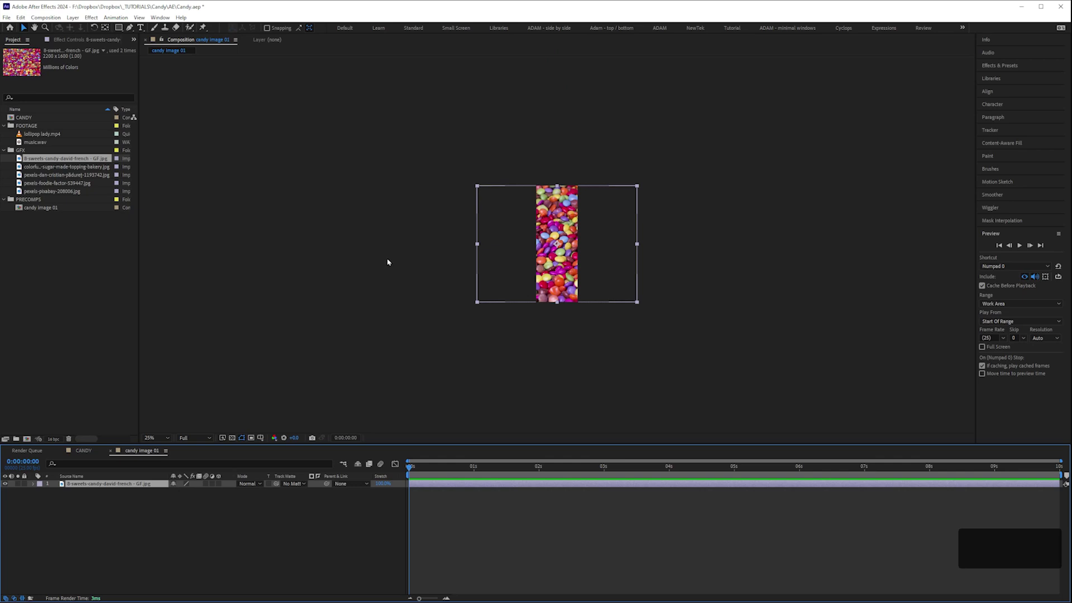
Duplicate the candy image 01 composition once, open the copy, and delete its image layer.
click(42, 208)
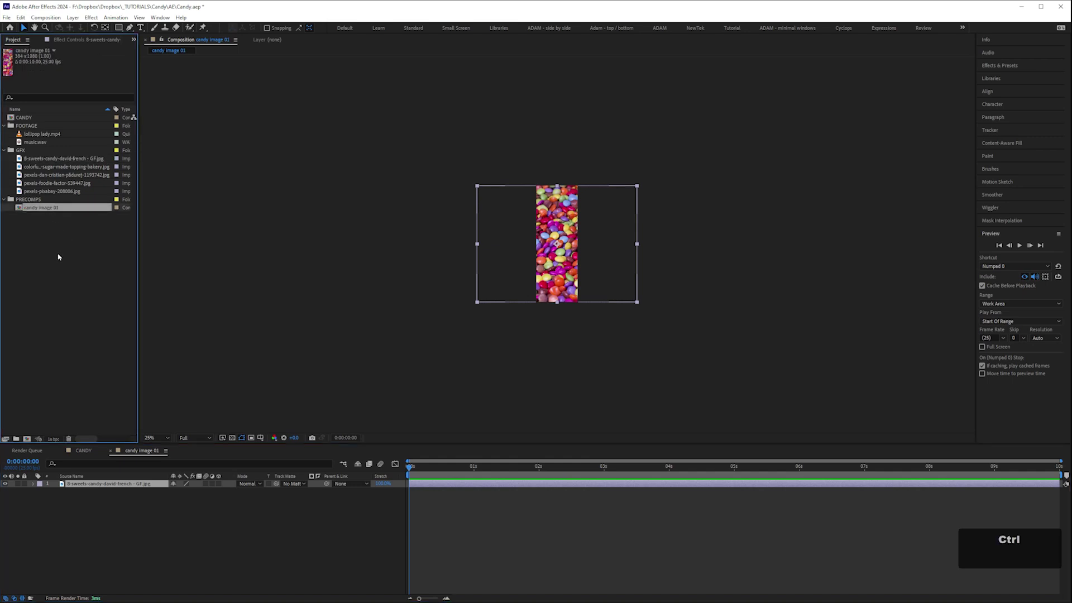
key(ctrl+d)
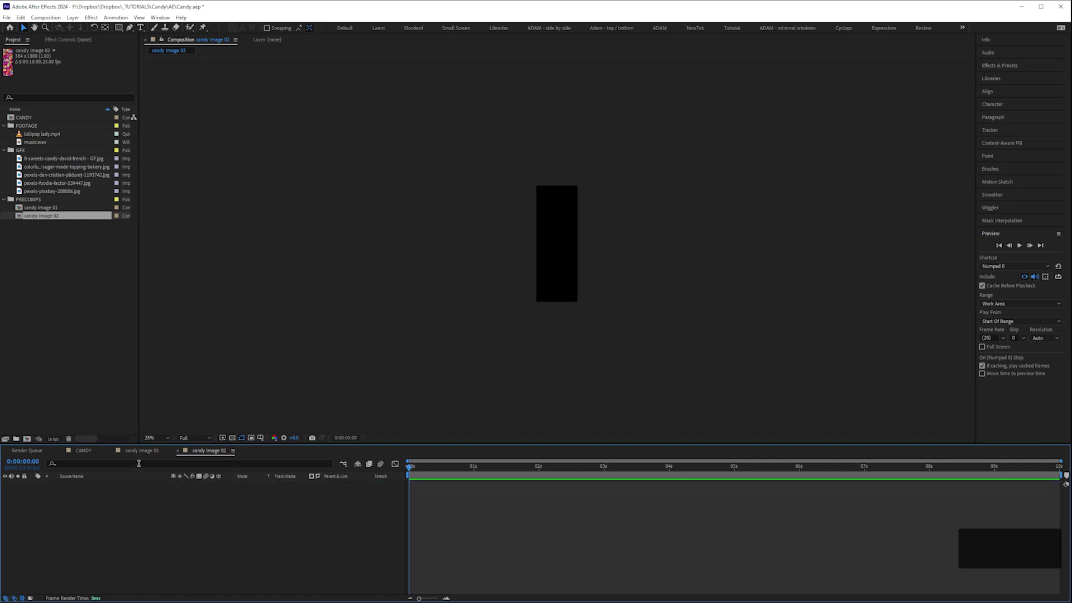
click(56, 280)
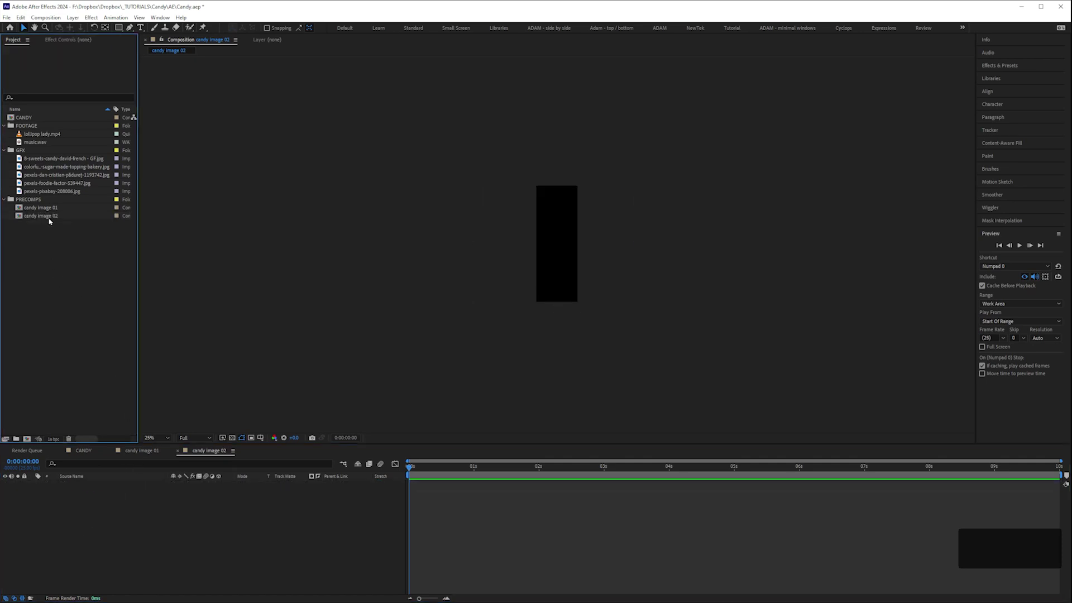
Duplicate the empty candy image 02 composition three times and open candy image 02 through candy image 05.
click(49, 219)
key(ctrl+d)
key(ctrl+d)
key(ctrl+d)
click(48, 294)
double_click(51, 216)
drag(22, 275, 61, 218)
double_click(42, 242)
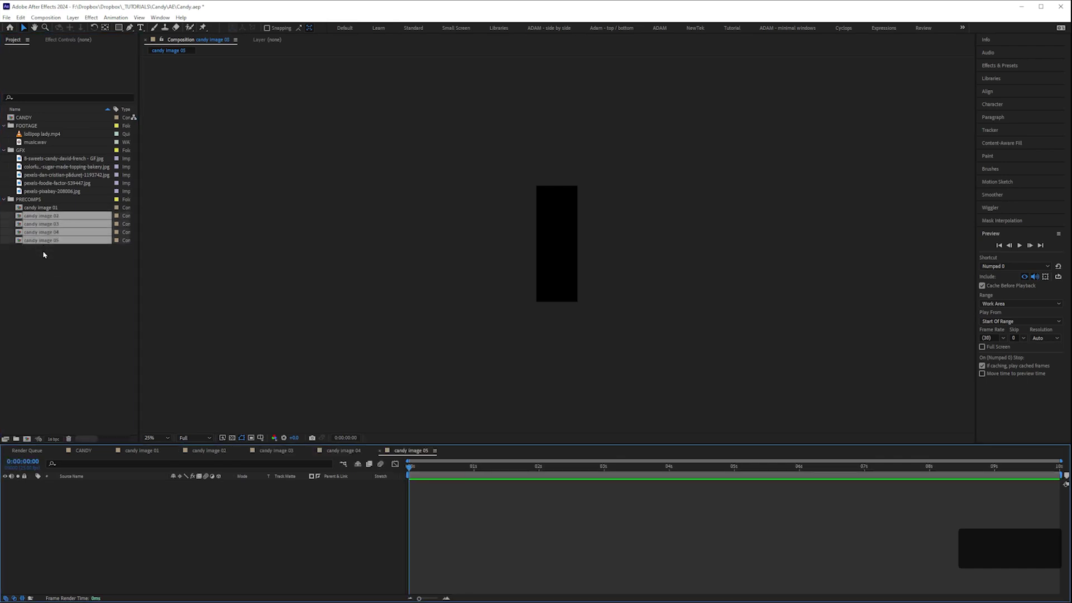
Add the colorful sprinkles image to candy image 02 and fit it to the composition height.
click(212, 457)
drag(70, 168, 117, 542)
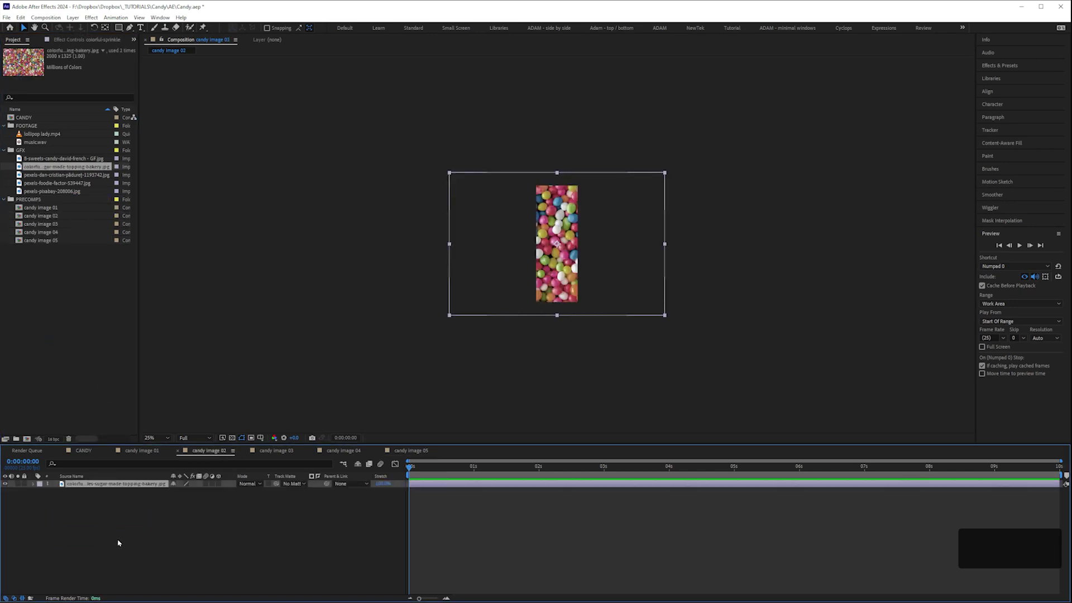
key(ctrl+alt+shift+g)
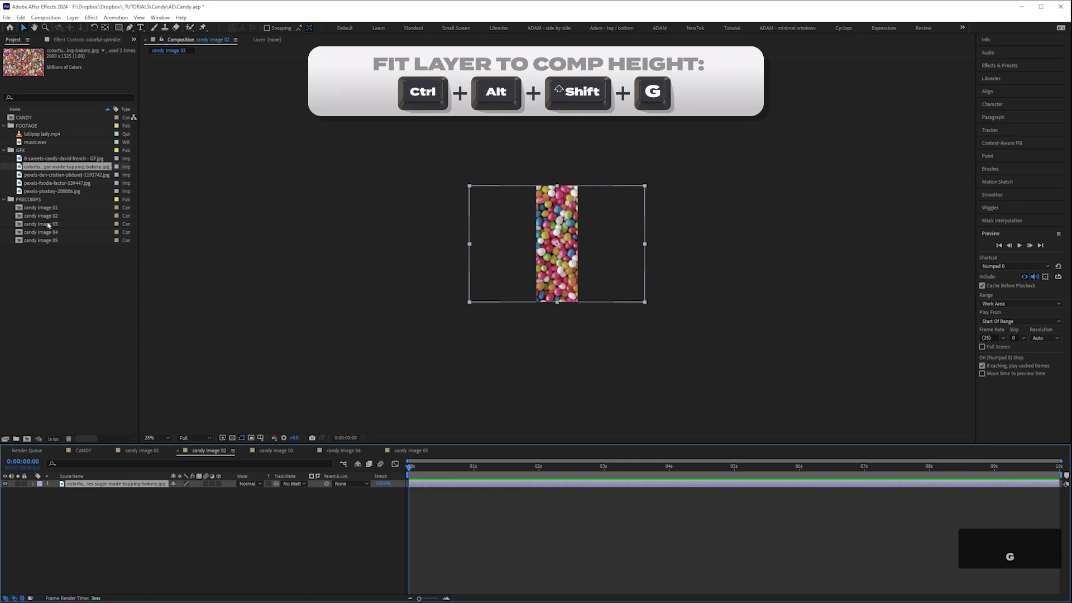
Add the third GFX image, the one numbered 1193742, to candy image 03 and fit it to the composition height.
double_click(46, 225)
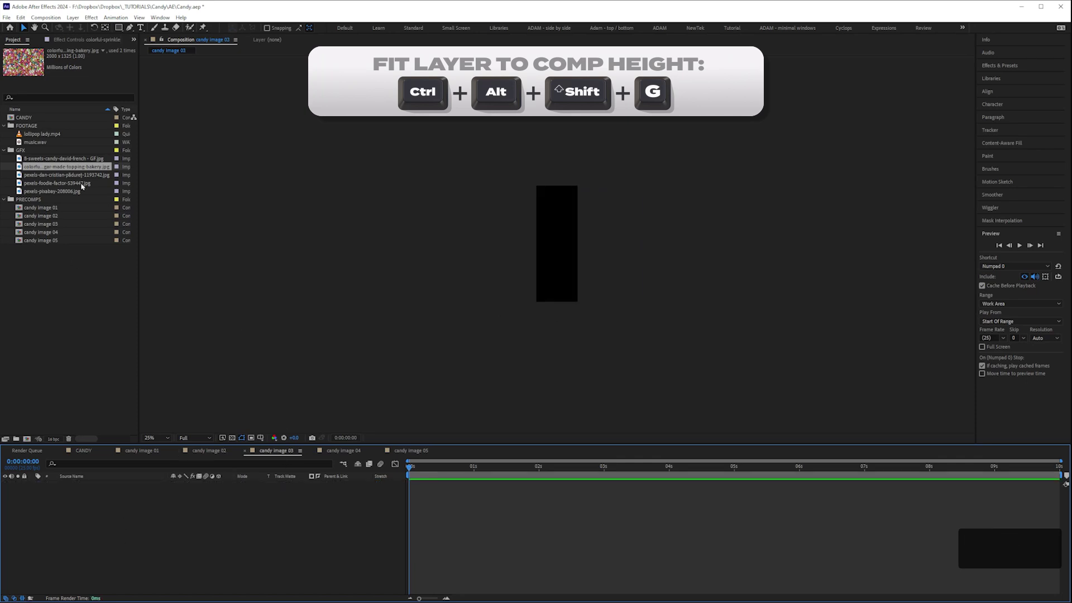
drag(60, 175, 135, 545)
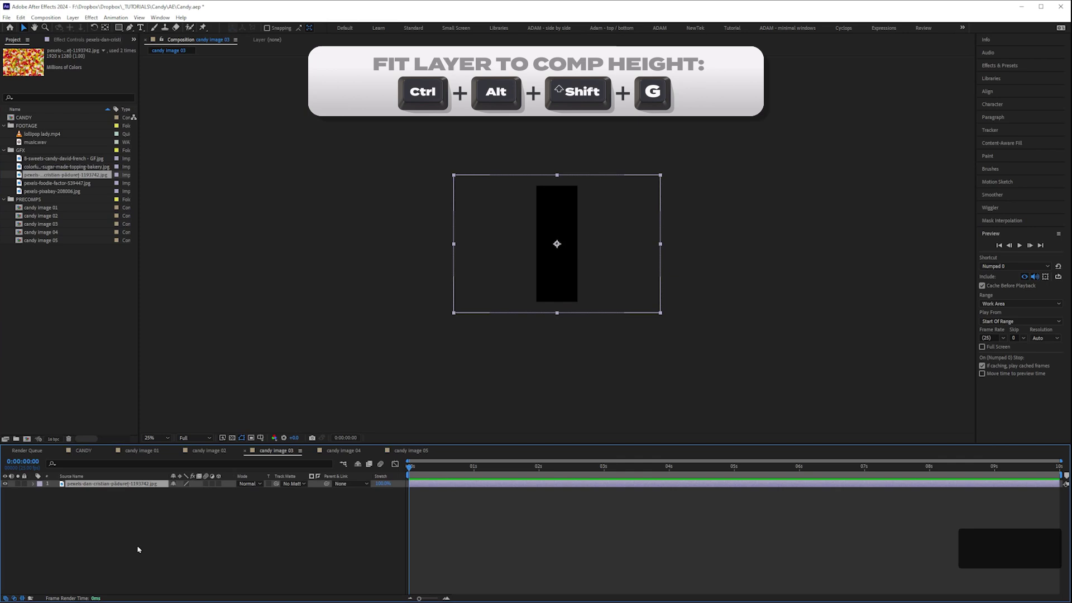
key(ctrl+alt+shift+g)
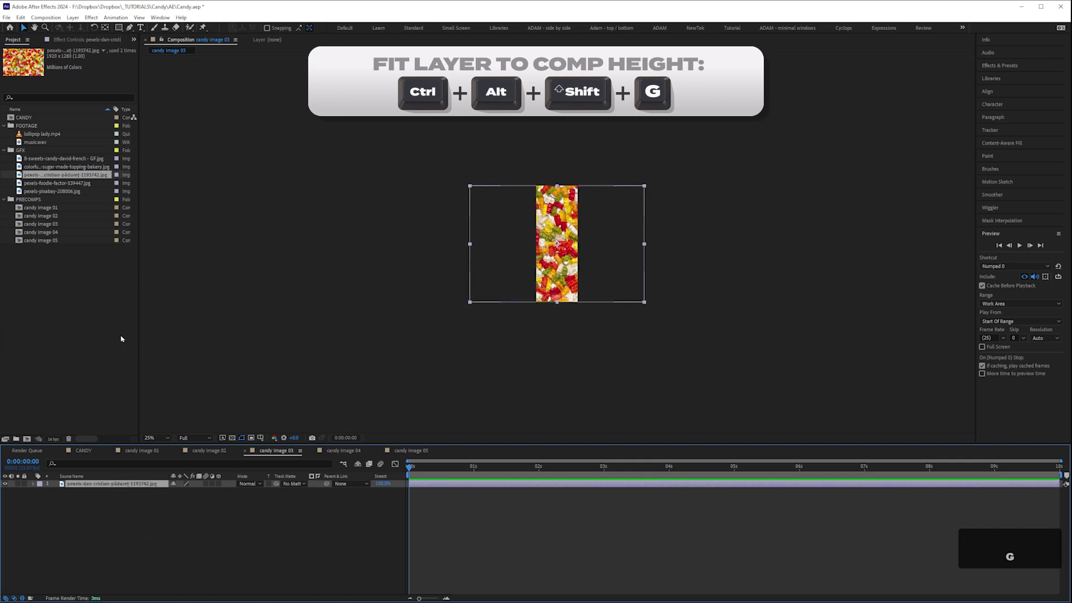
Add pexels-foodie-factor-539447.jpg to candy image 04 and fit it to the composition height.
click(339, 451)
drag(66, 186, 149, 542)
key(ctrl+alt+shift+g)
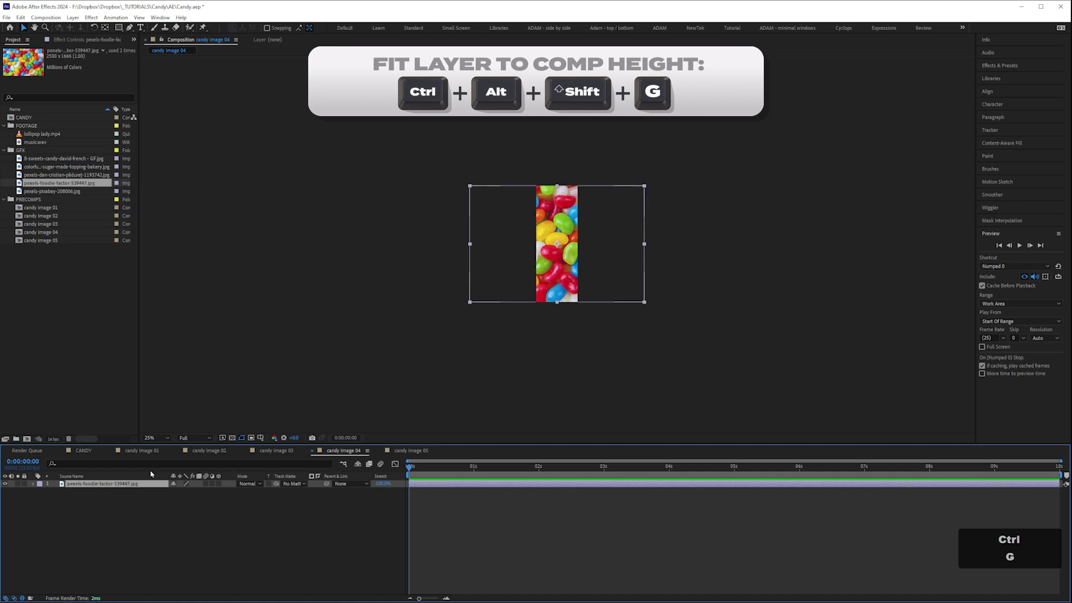
Add pexels-pixabay-208006.jpg to candy image 05 and fit it to the composition height.
click(412, 450)
drag(52, 191, 157, 544)
key(ctrl+alt+shift+g)
click(169, 553)
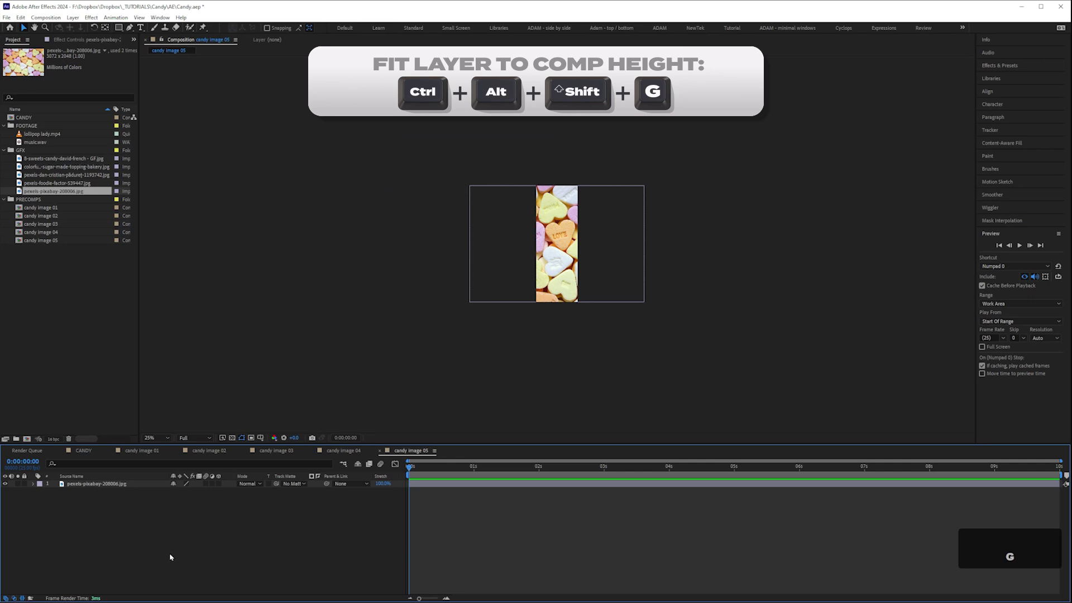
Open the CANDY composition and delete the five original candy image layers above the lollipop clip.
click(63, 352)
double_click(25, 119)
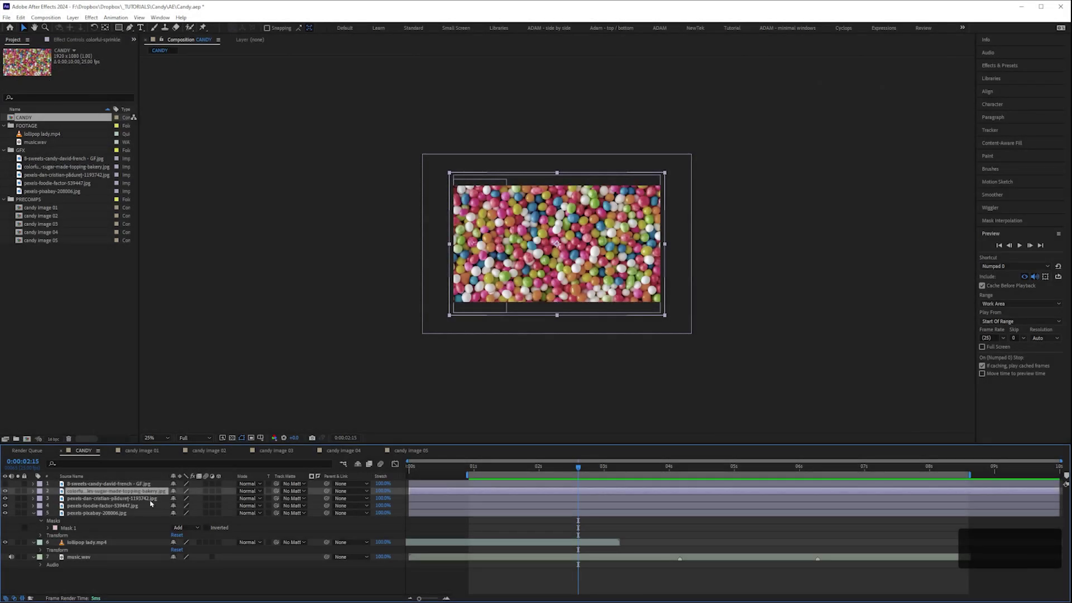
click(92, 513)
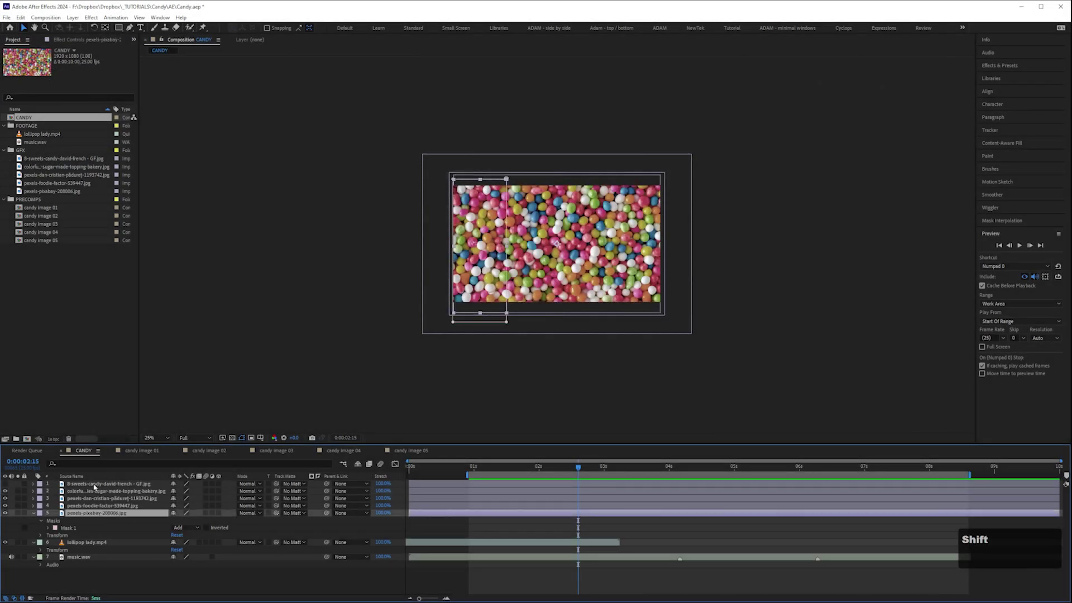
shift+click(94, 486)
key(Delete)
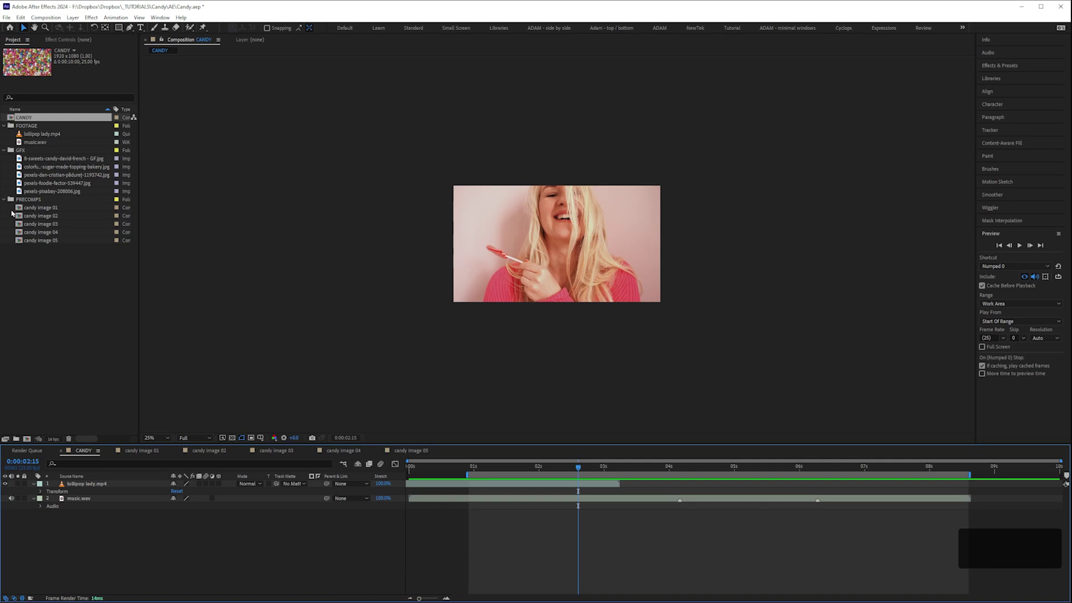
Add the precomps candy image 01 to 05 to CANDY above the lollipop clip and view the composition at 50%.
drag(12, 211, 73, 487)
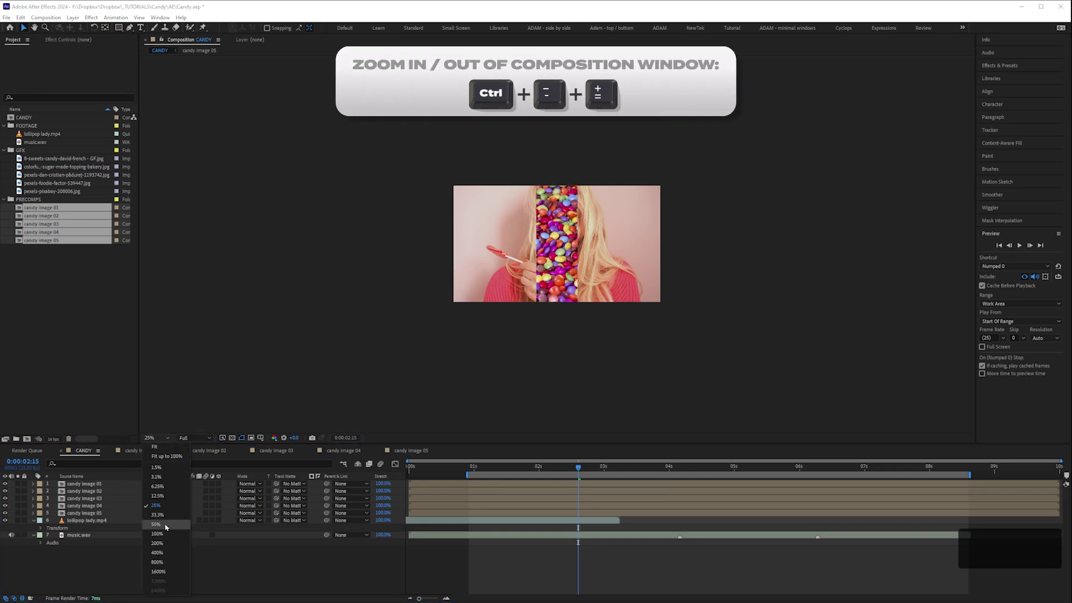
key(ctrl+equal)
click(167, 525)
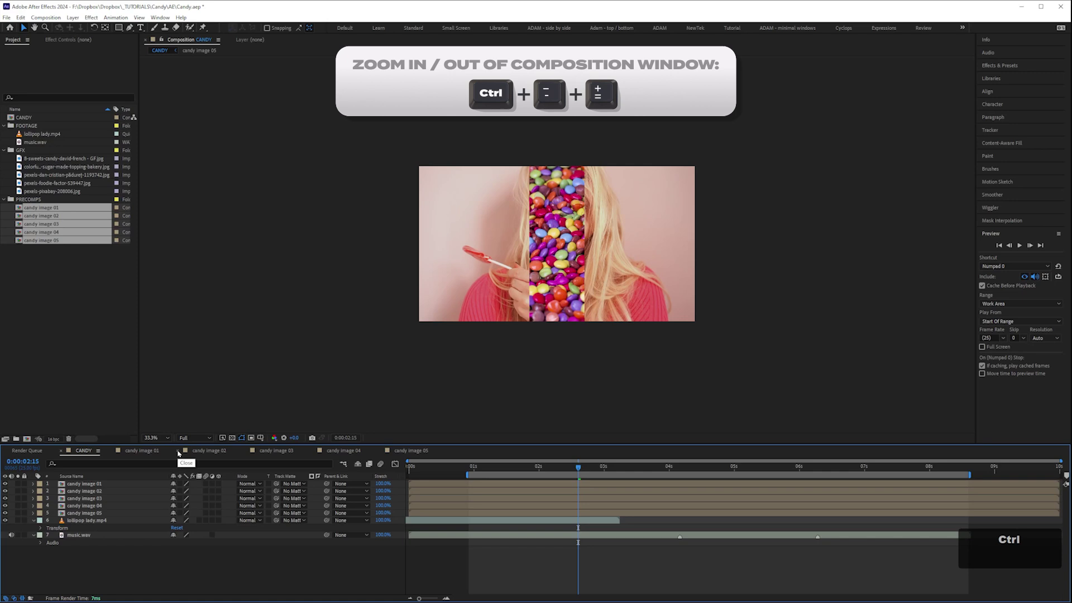
key(ctrl+equal)
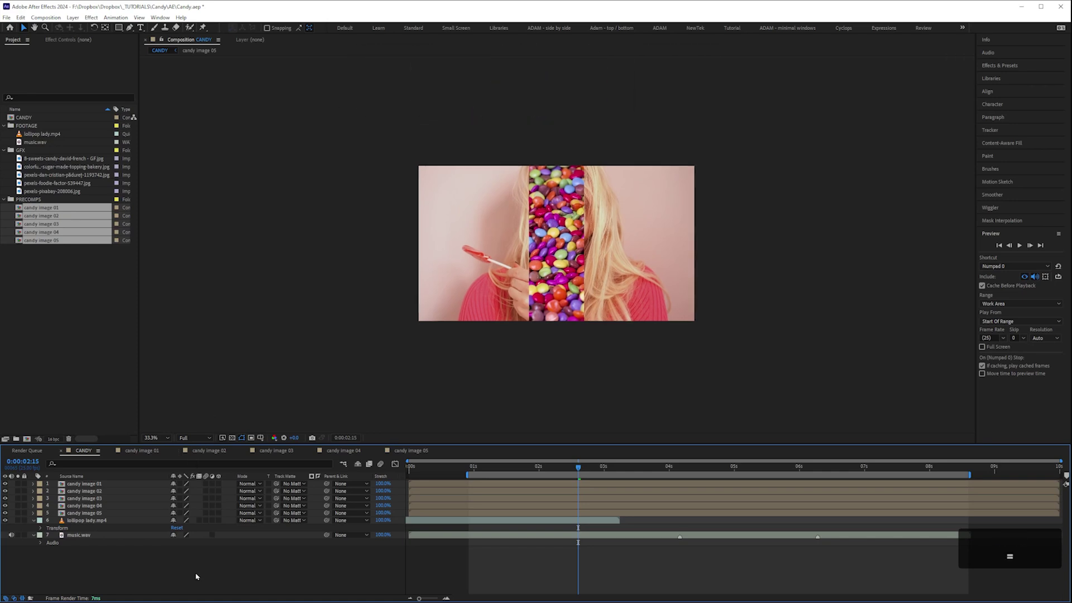
key(ctrl+equal)
key(ctrl+equal)
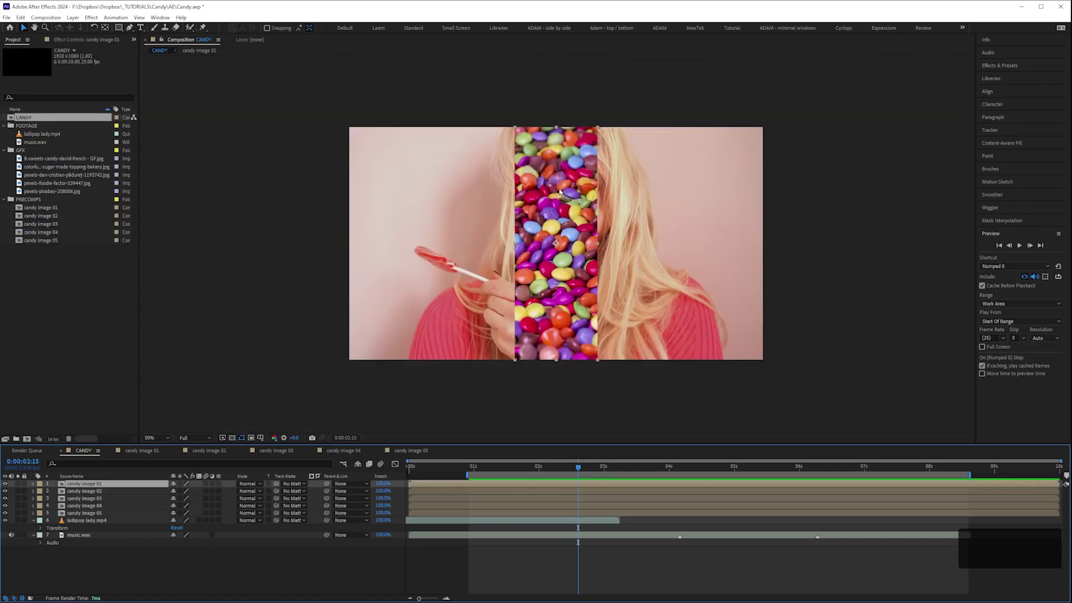
Align candy image 01 with the composition's left edge and candy image 05 with its right edge.
click(561, 185)
drag(561, 186, 426, 195)
click(116, 513)
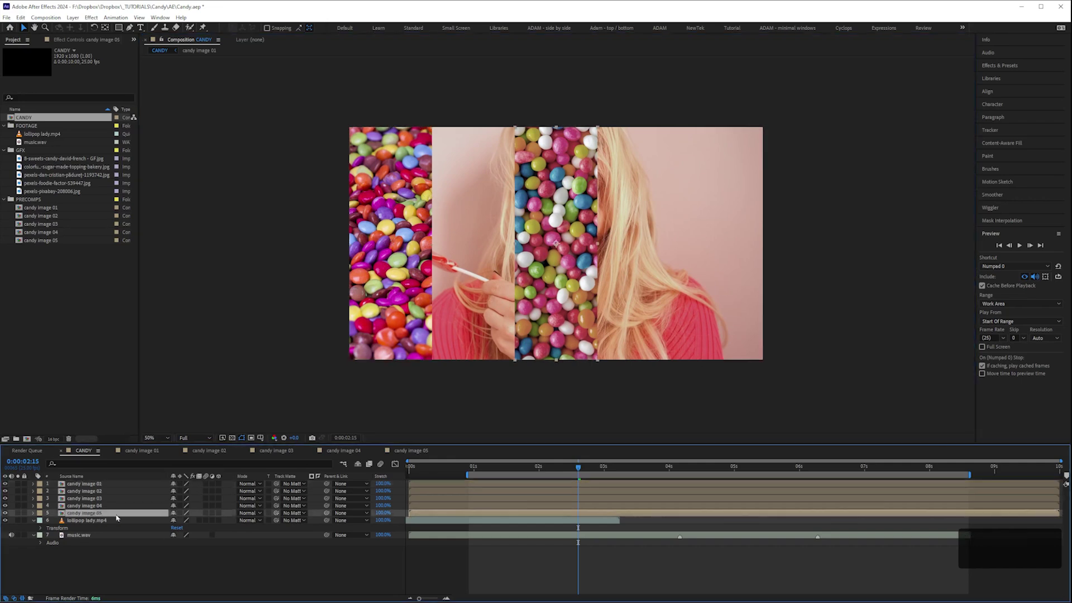
drag(568, 206, 735, 207)
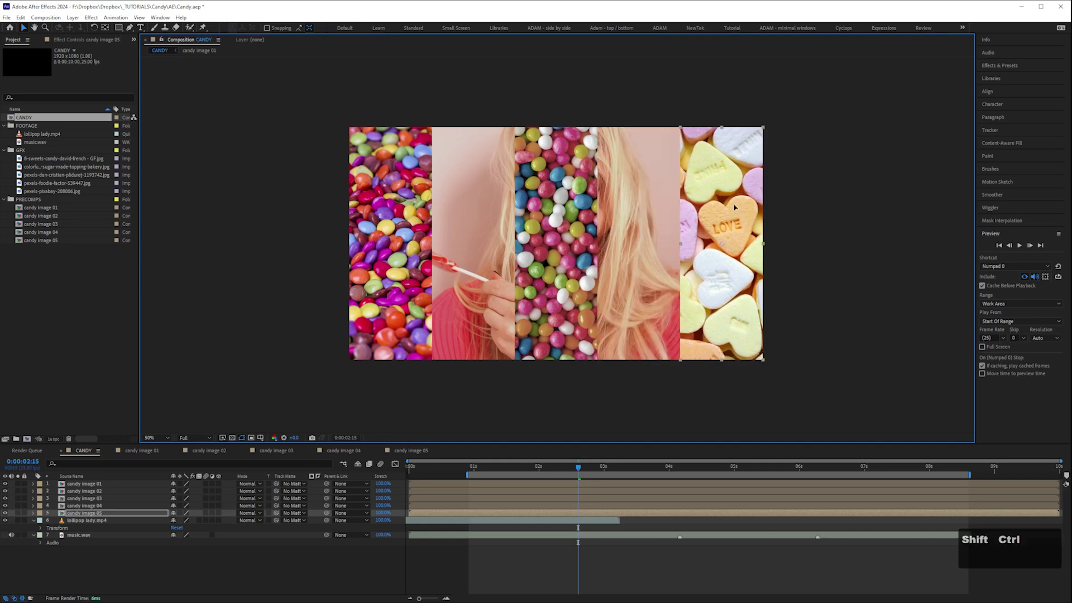
Distribute the five candy image layers evenly by their horizontal centers across the frame and save the project.
click(96, 485)
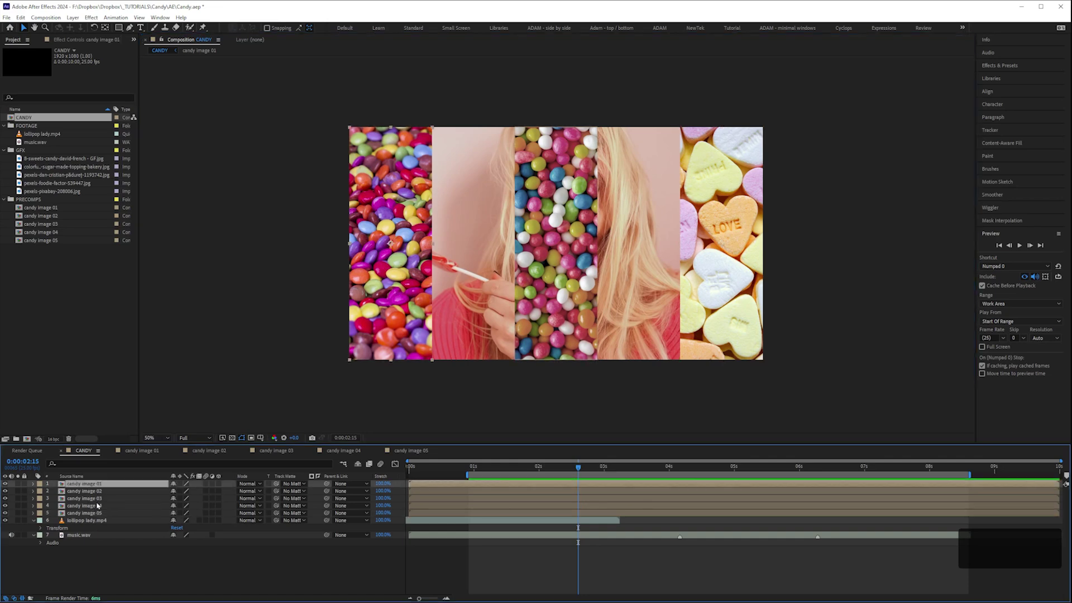
shift+click(96, 513)
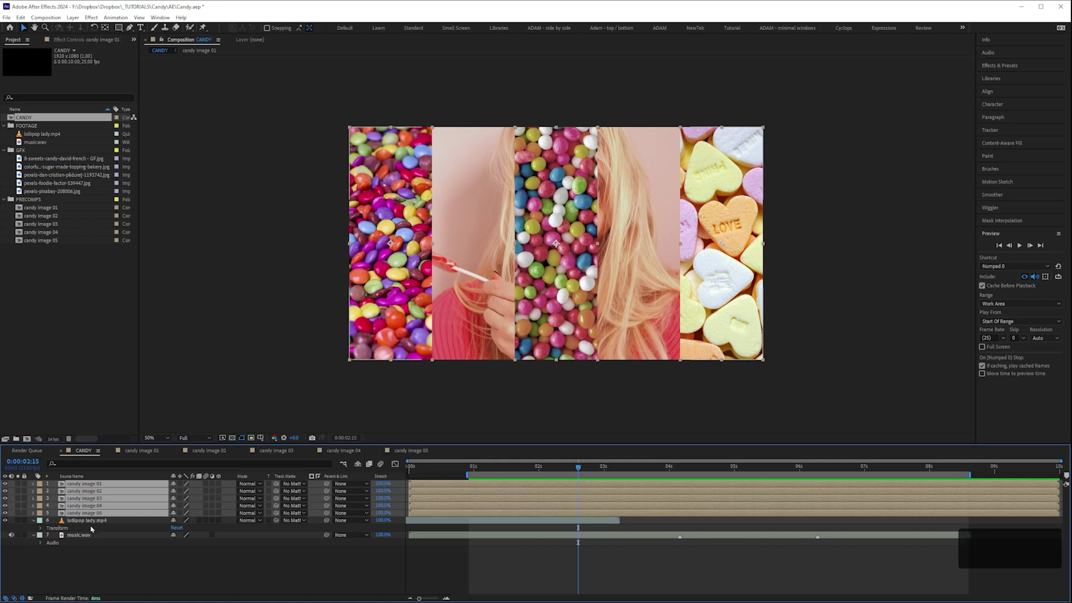
click(987, 91)
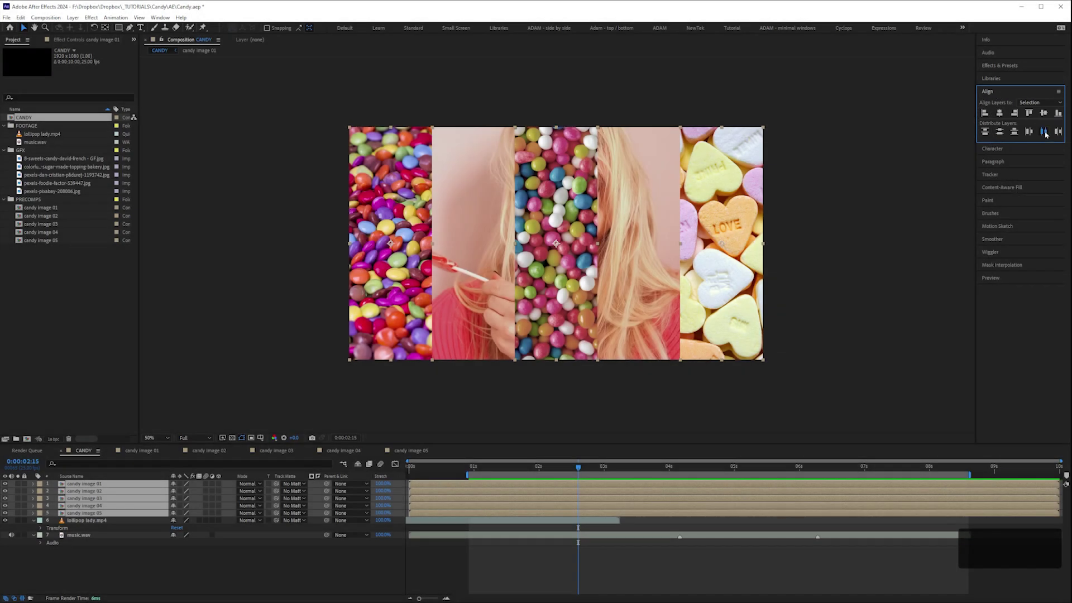
click(1043, 132)
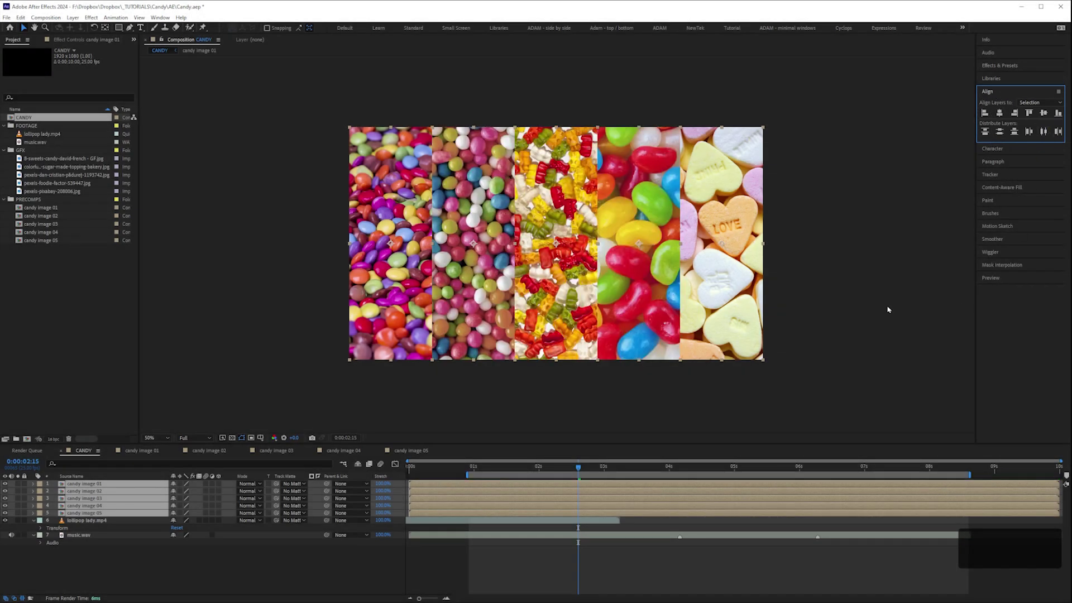
click(129, 584)
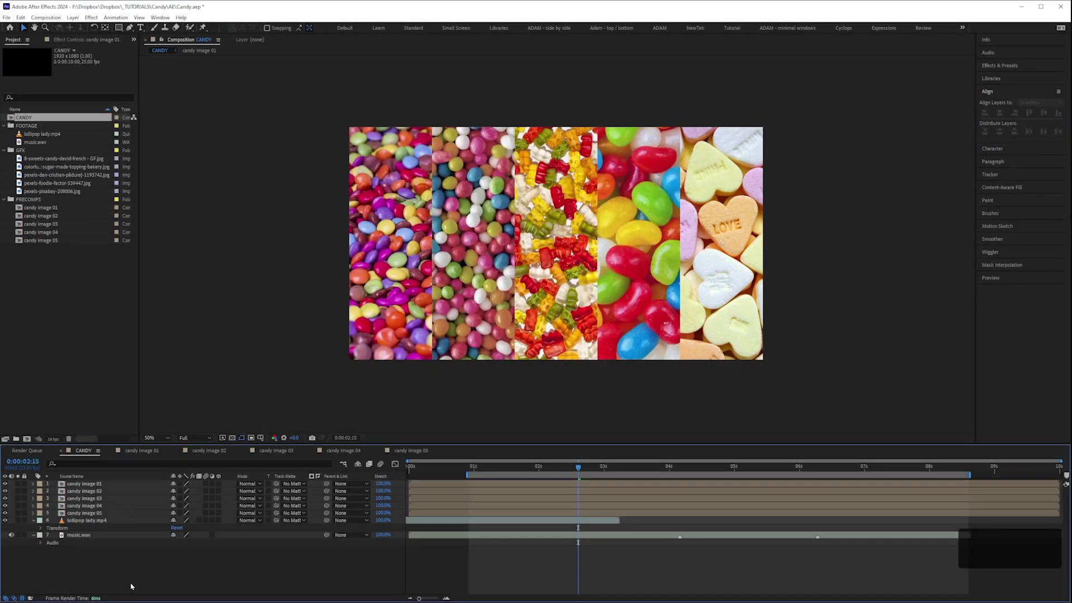
key(ctrl+s)
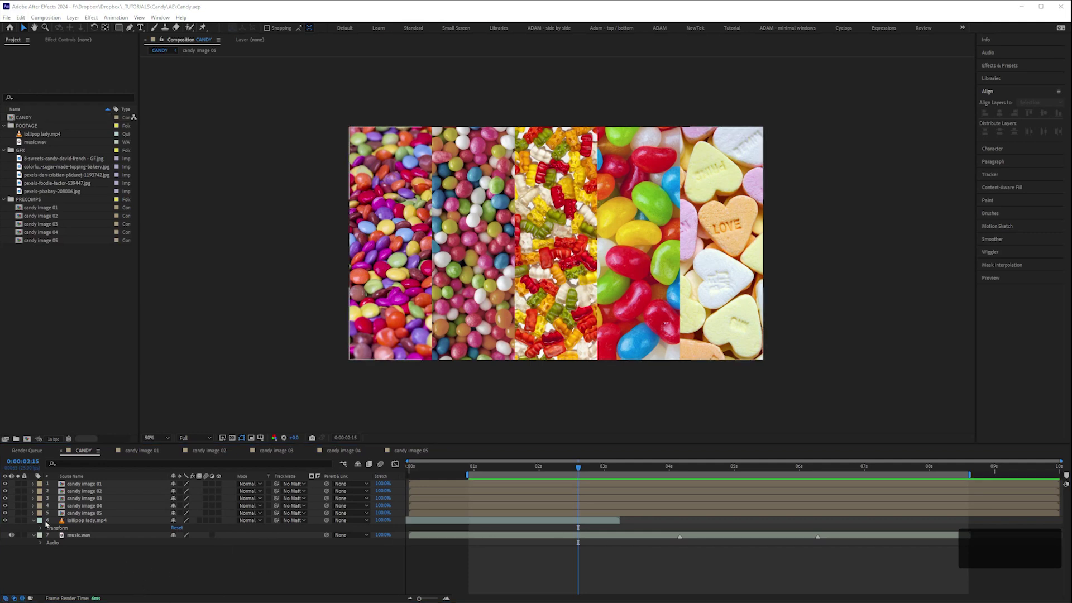
Solo the lollipop clip, try trimming and shifting it in time, and undo the timing changes.
click(16, 523)
click(17, 523)
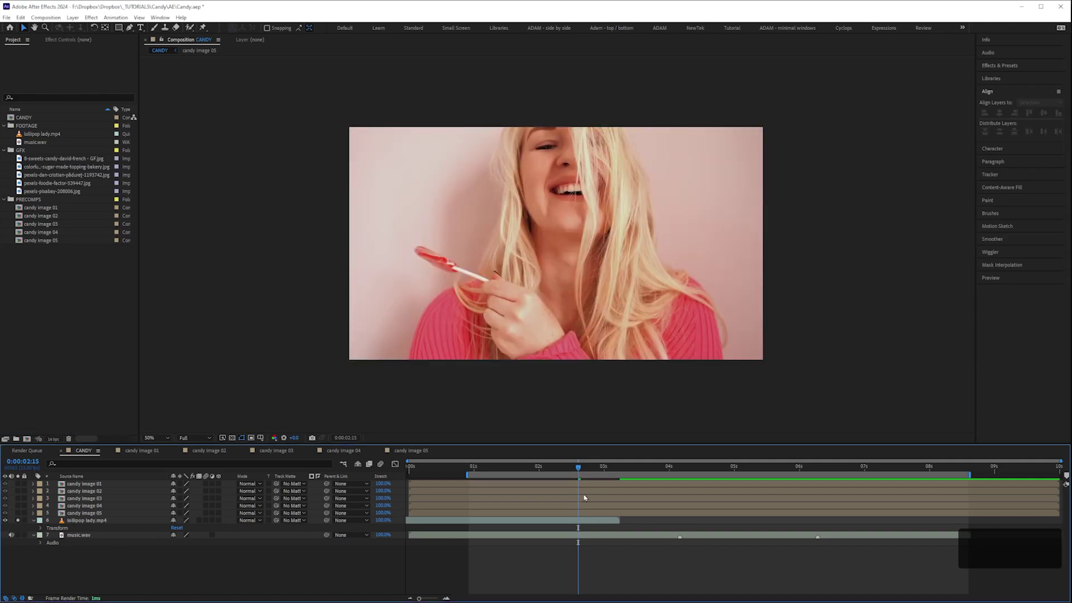
drag(620, 520, 582, 527)
click(536, 466)
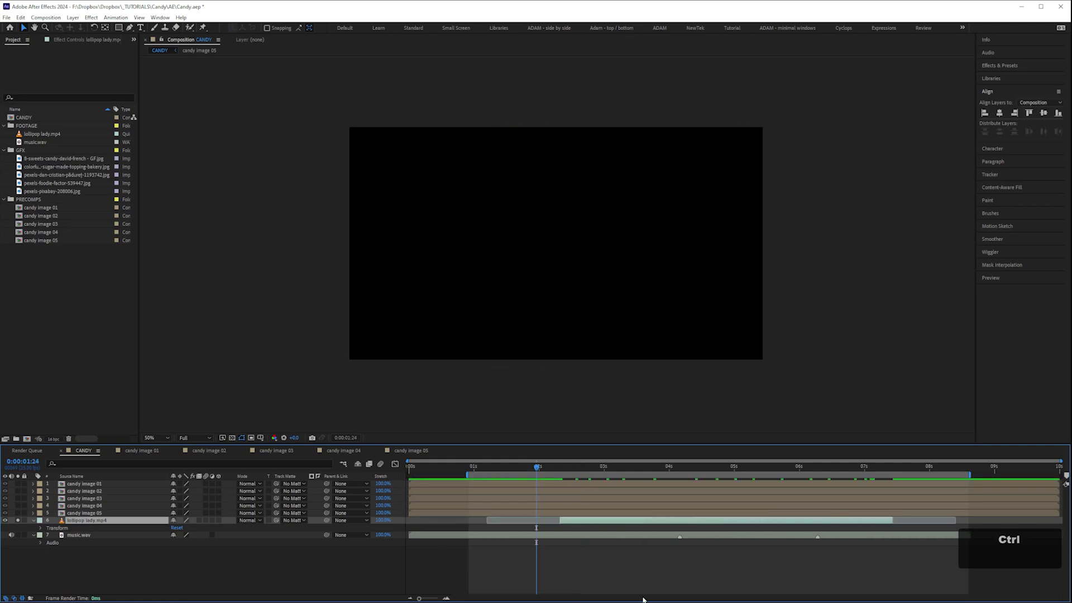
key(ctrl+z)
key(ctrl+z)
key(ctrl+z)
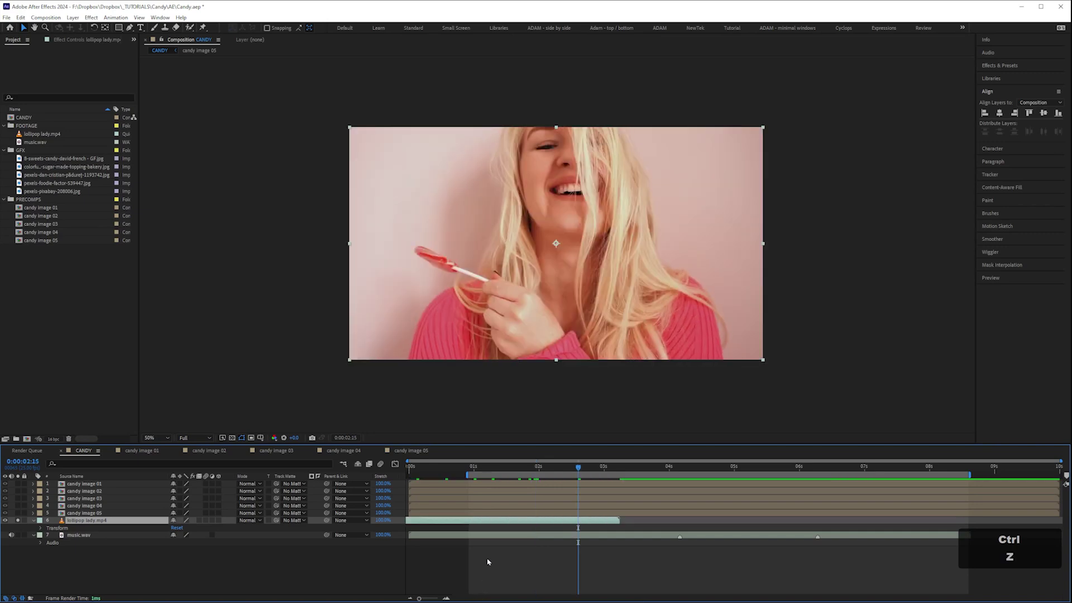
Split the five candy image layers at 0:00:02:15, delete the pieces after the cut, and scrub back to check.
key(equal)
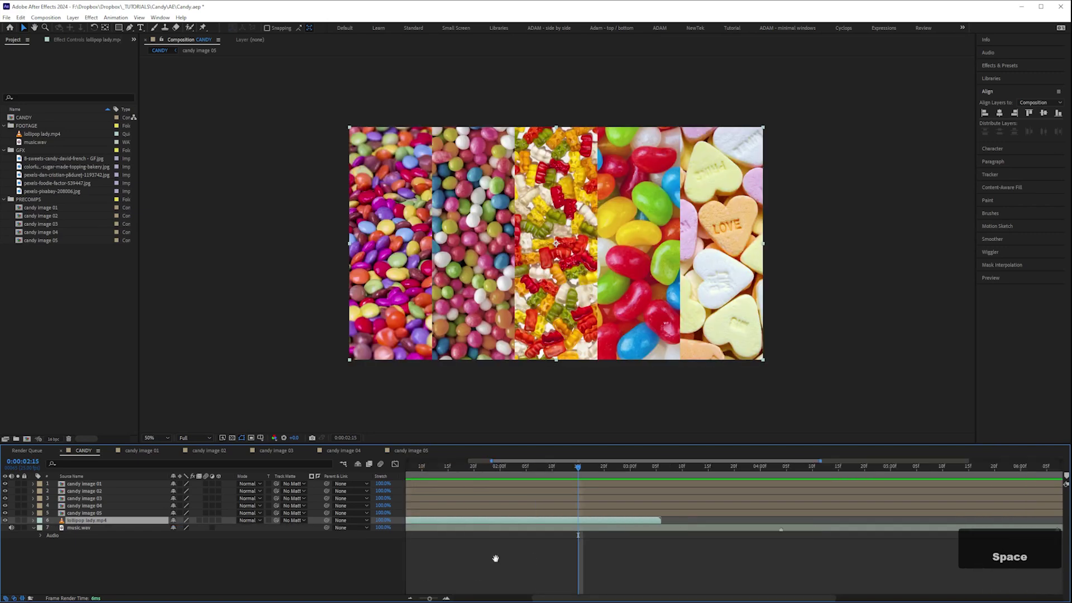
drag(495, 555, 798, 539)
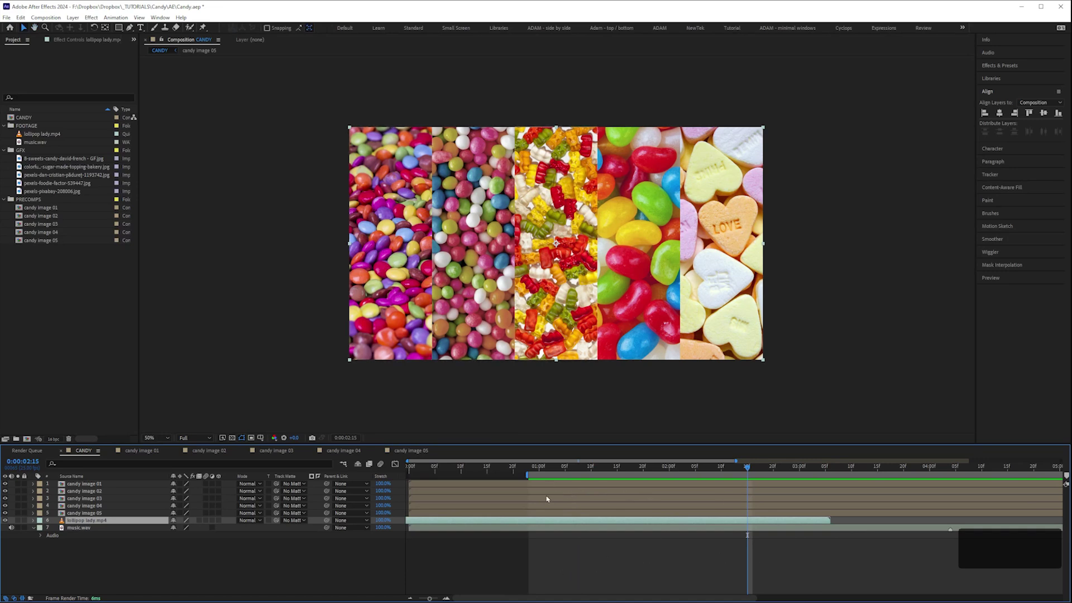
click(1047, 494)
click(92, 483)
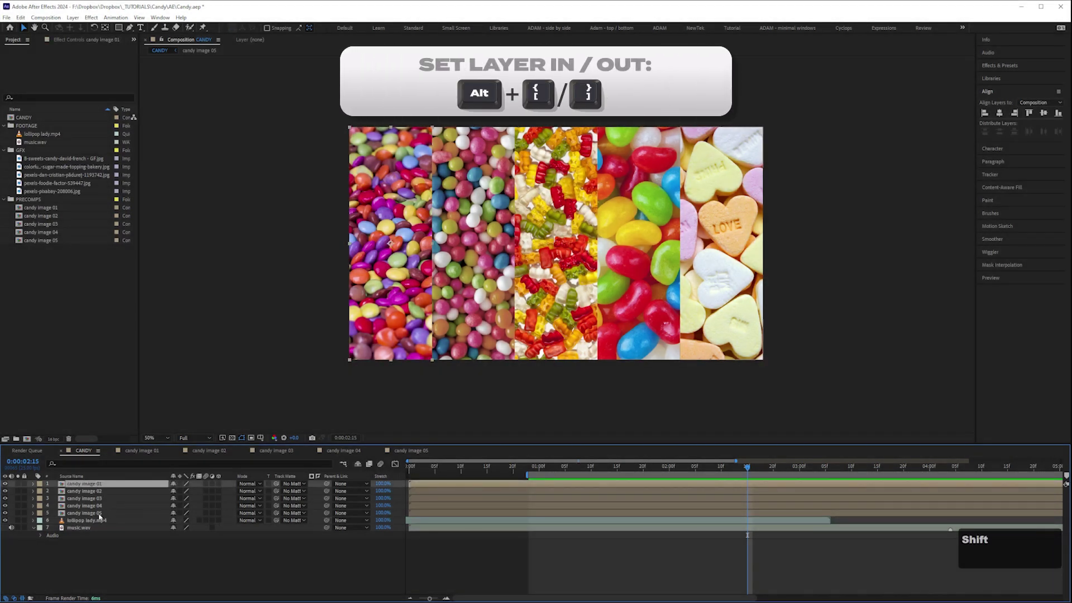
shift+click(92, 512)
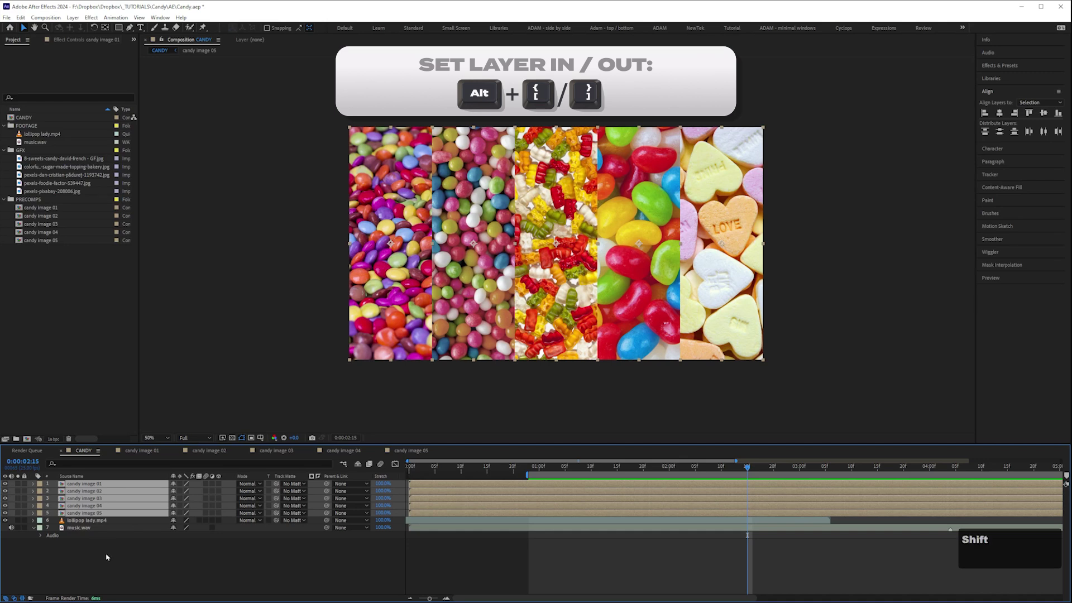
key(ctrl+shift+d)
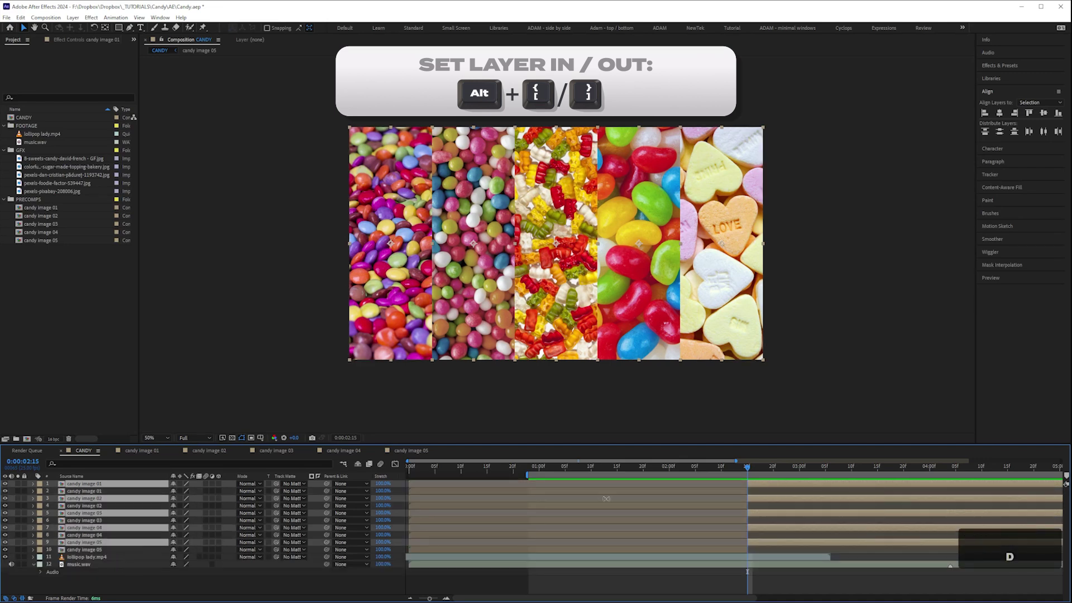
click(747, 514)
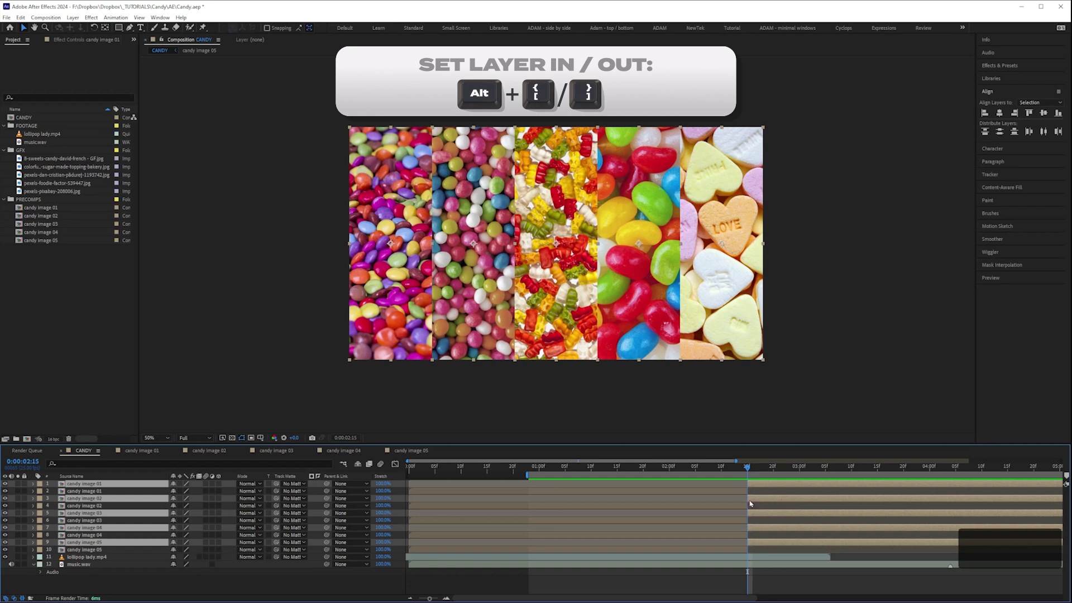
key(Delete)
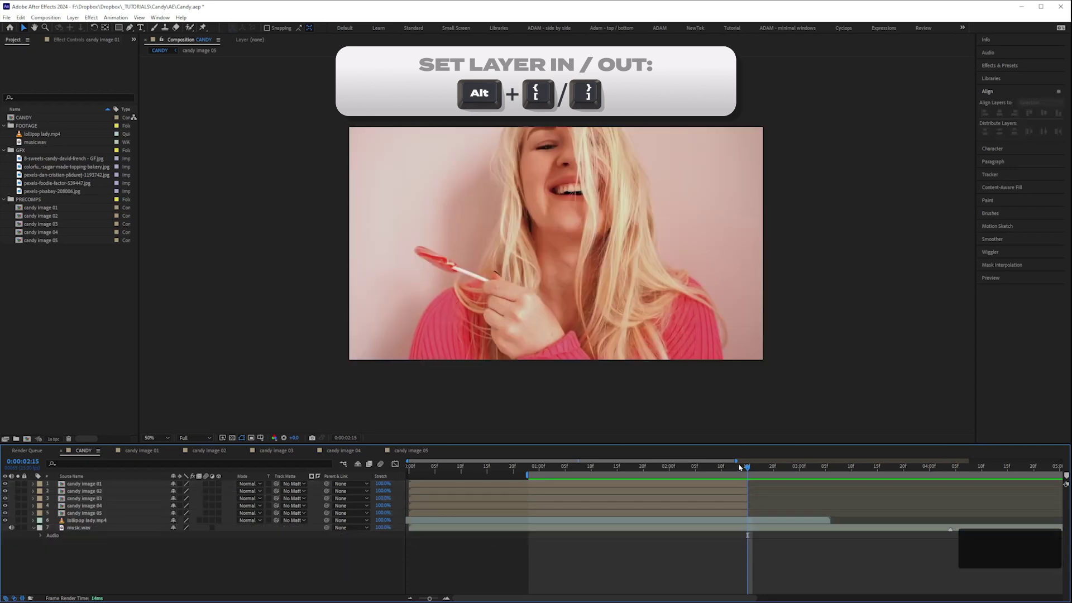
drag(740, 466, 648, 466)
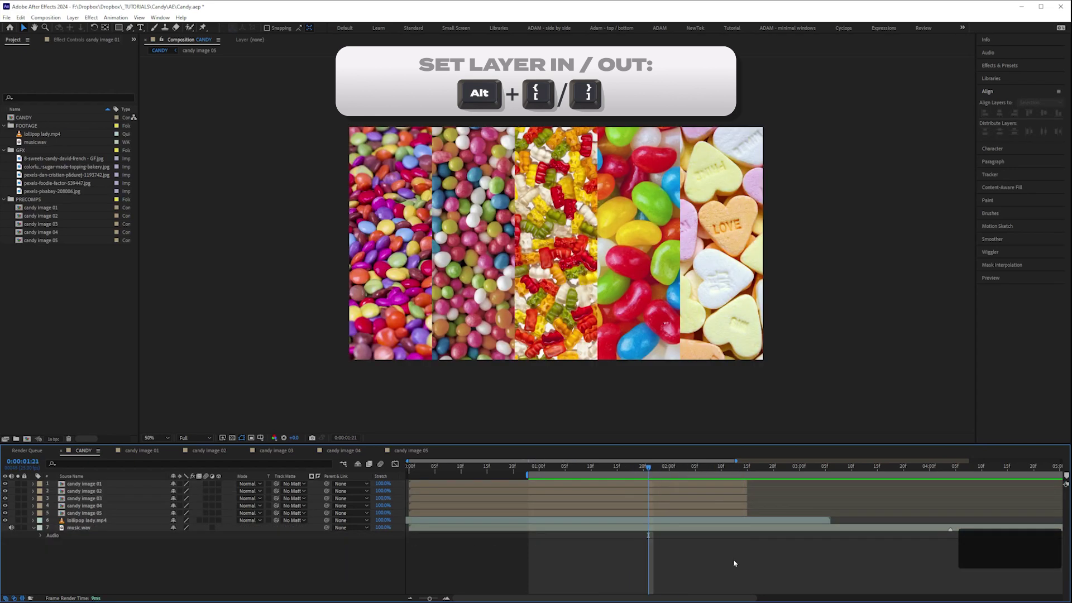
Select the layers candy image 02 to 05 and set the current time to 0:00:00:03.
click(424, 491)
shift+click(424, 512)
click(413, 472)
key(Home)
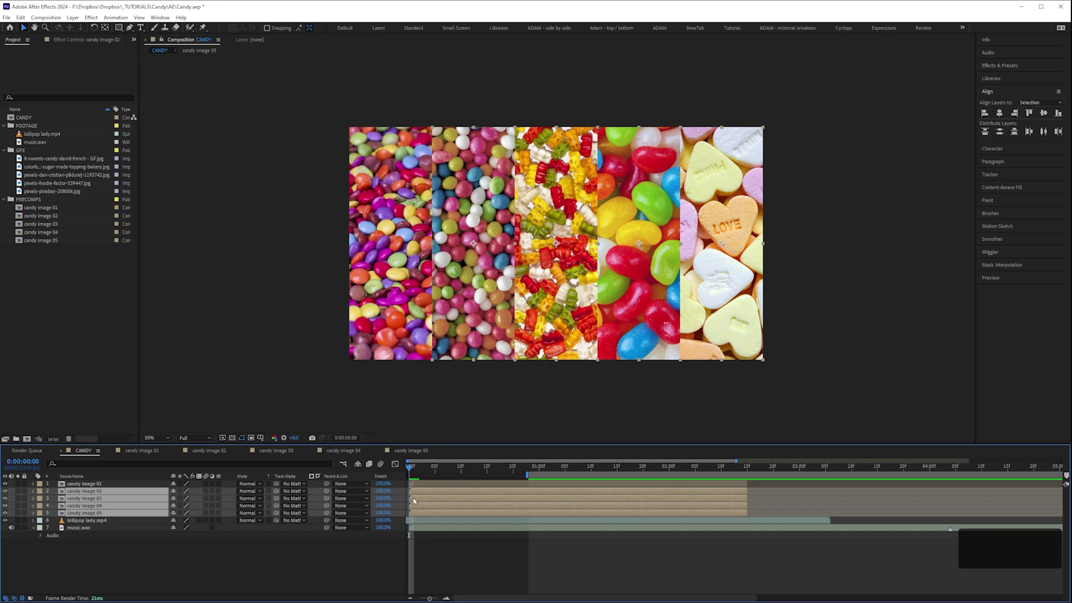
drag(408, 469, 424, 467)
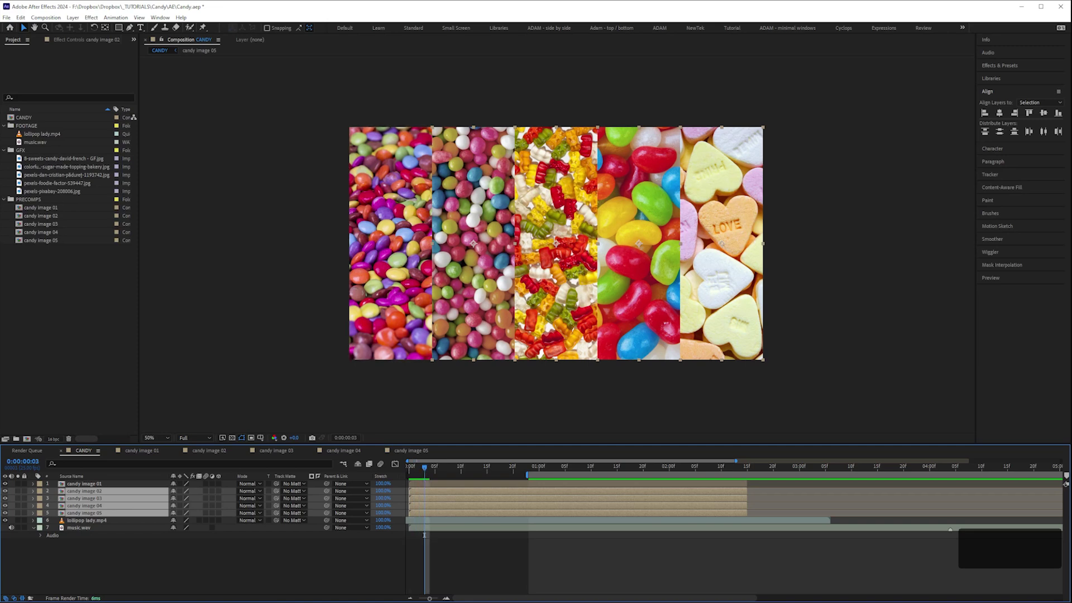
Try staggering candy image 02 to 05 at 0:00:00:03 and candy image 03 to 05 at 0:00:00:06, and undo both shifts.
drag(433, 499, 440, 472)
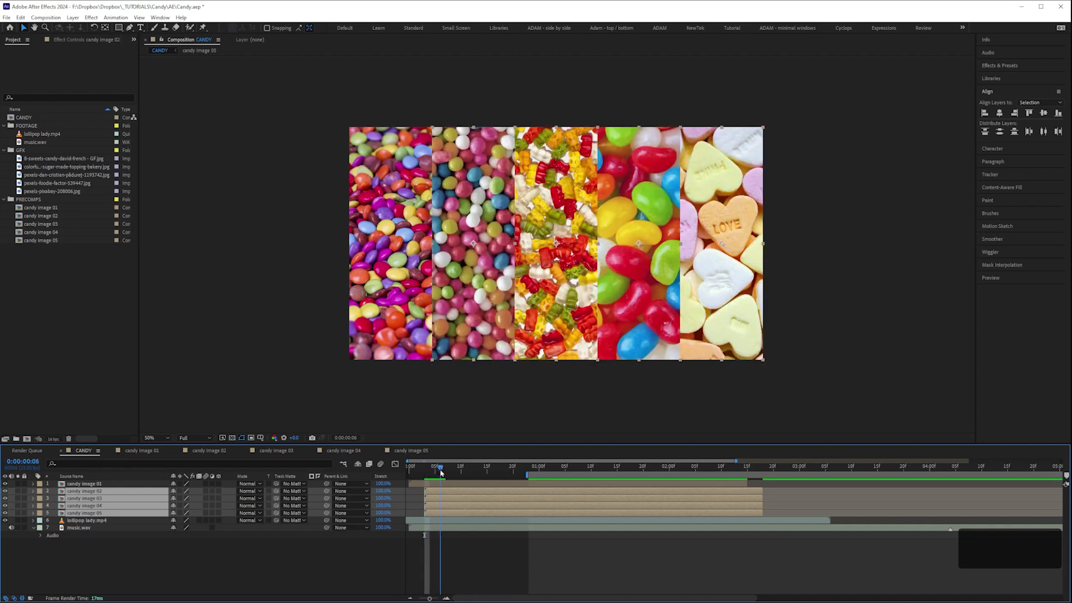
ctrl+click(437, 493)
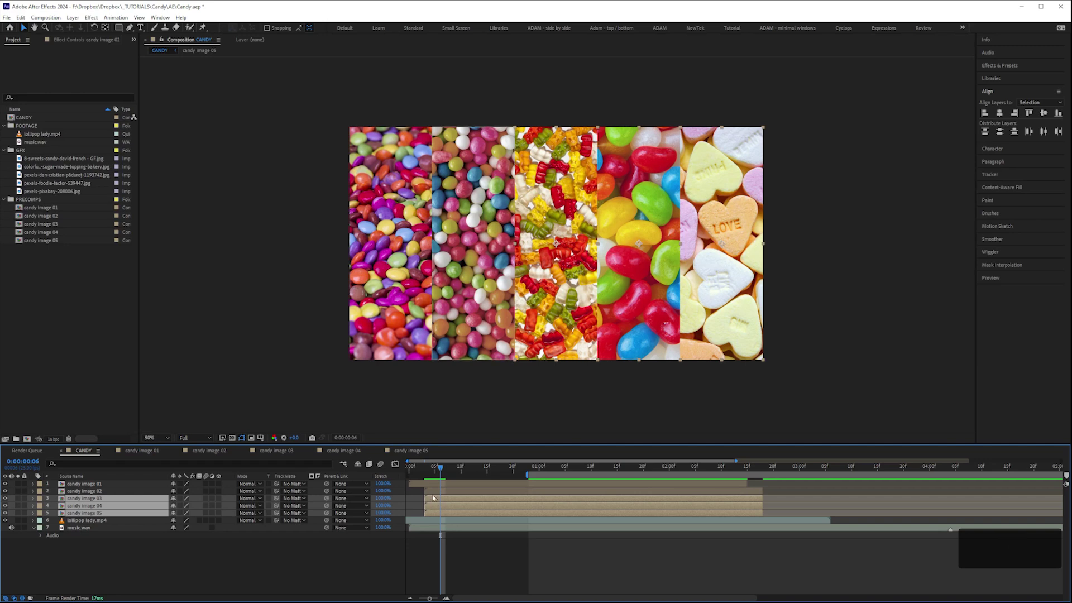
drag(435, 503, 444, 503)
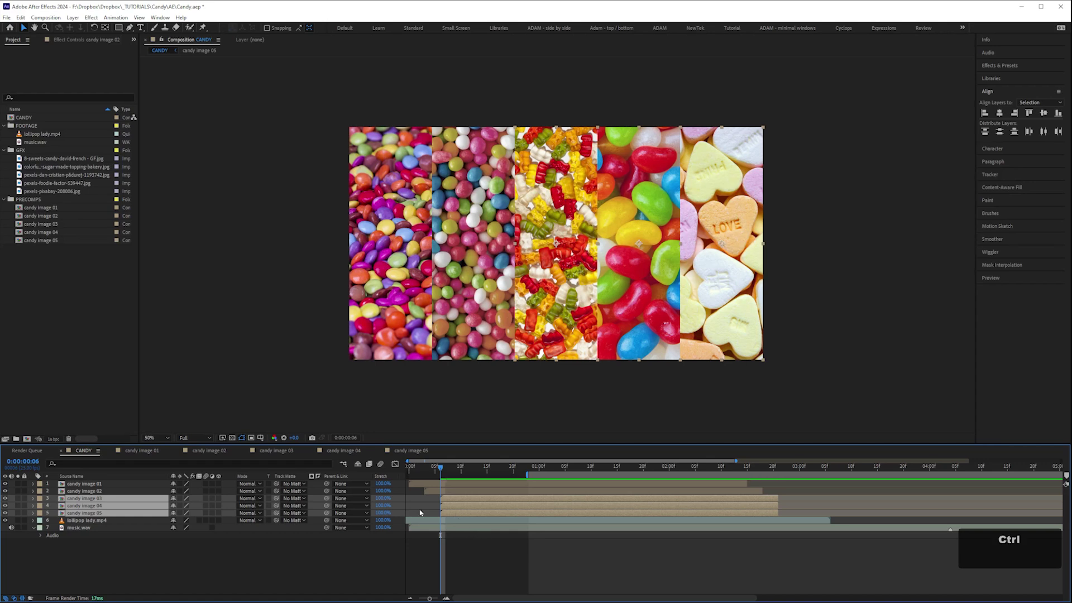
key(ctrl+z)
key(ctrl+z)
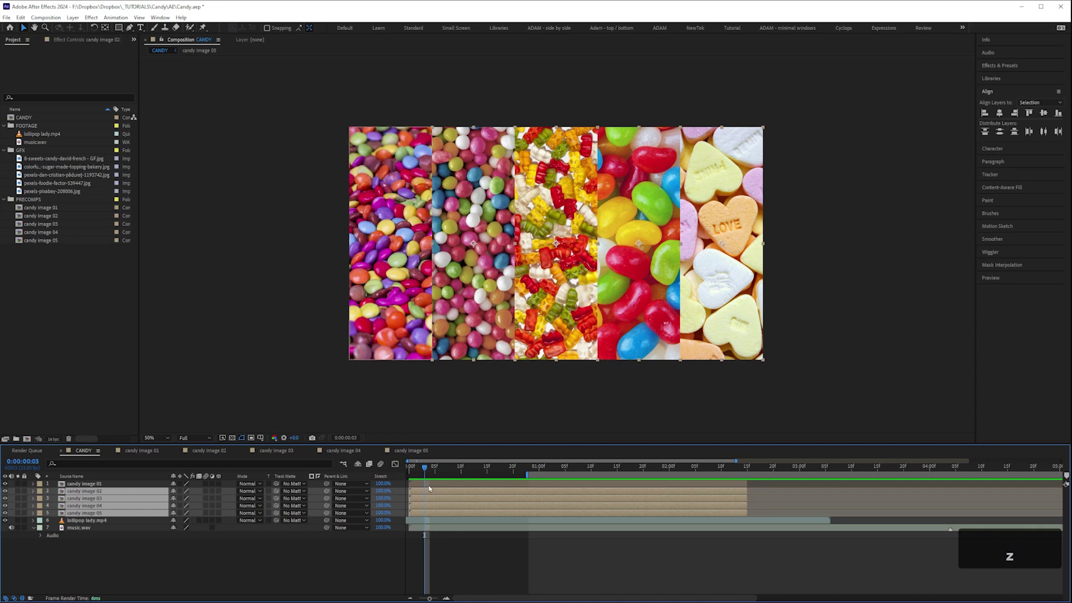
Split all five candy image layers at 0:00:00:03 and delete the pieces after the cut.
shift+click(427, 484)
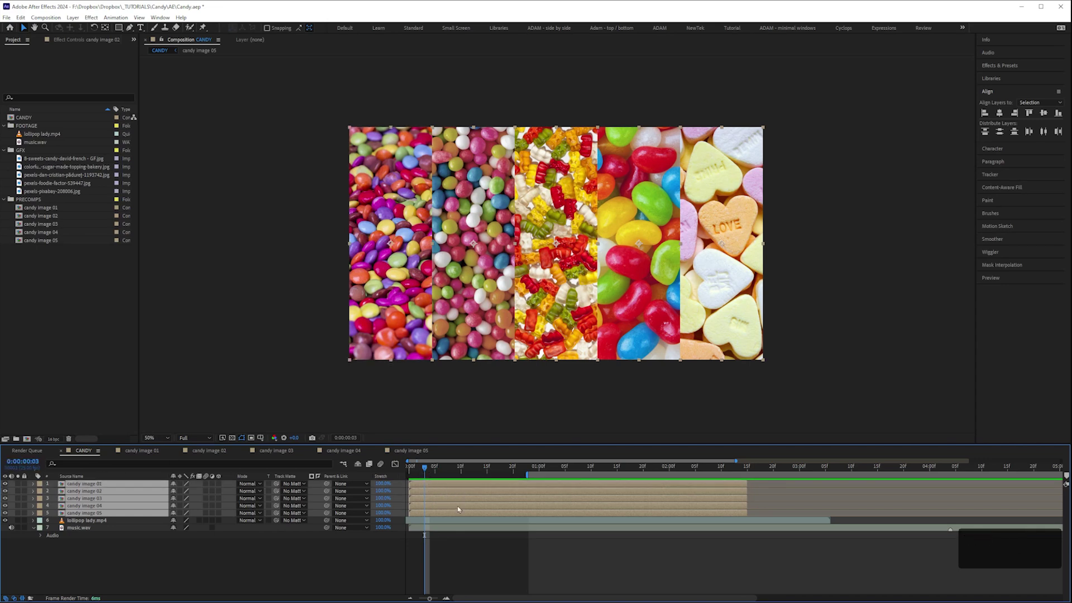
key(ctrl+shift+d)
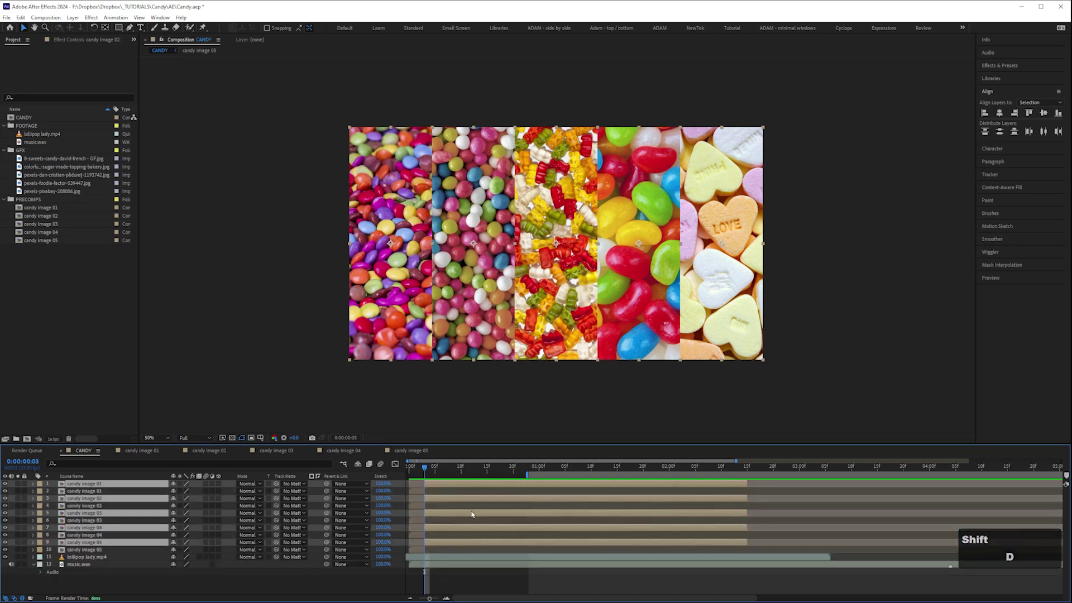
key(Delete)
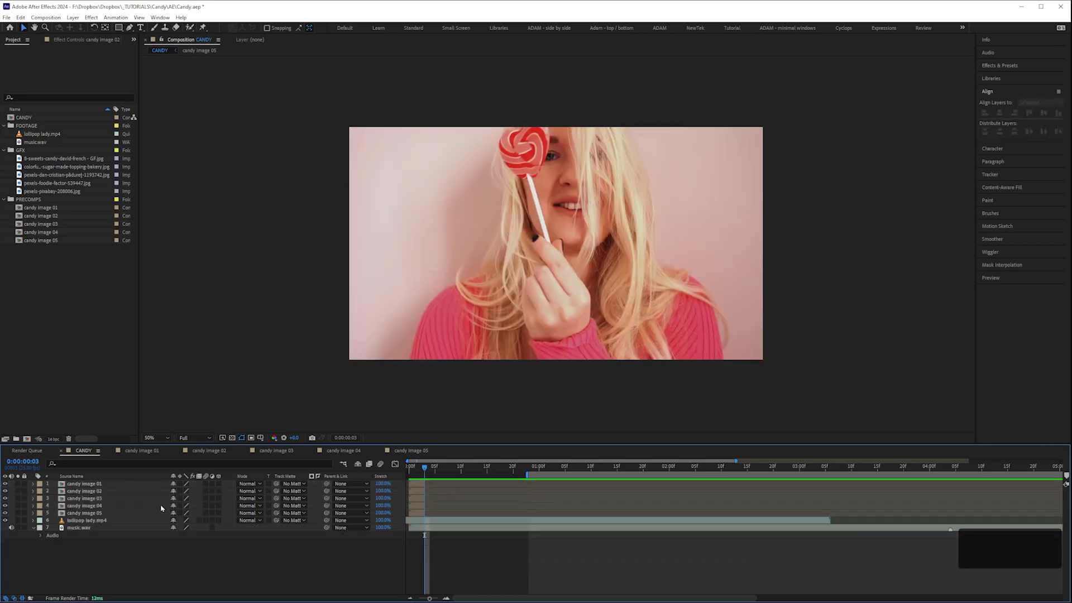
Sequence the five candy image layers end to end with Sequence Layers, leaving Overlap off.
click(91, 484)
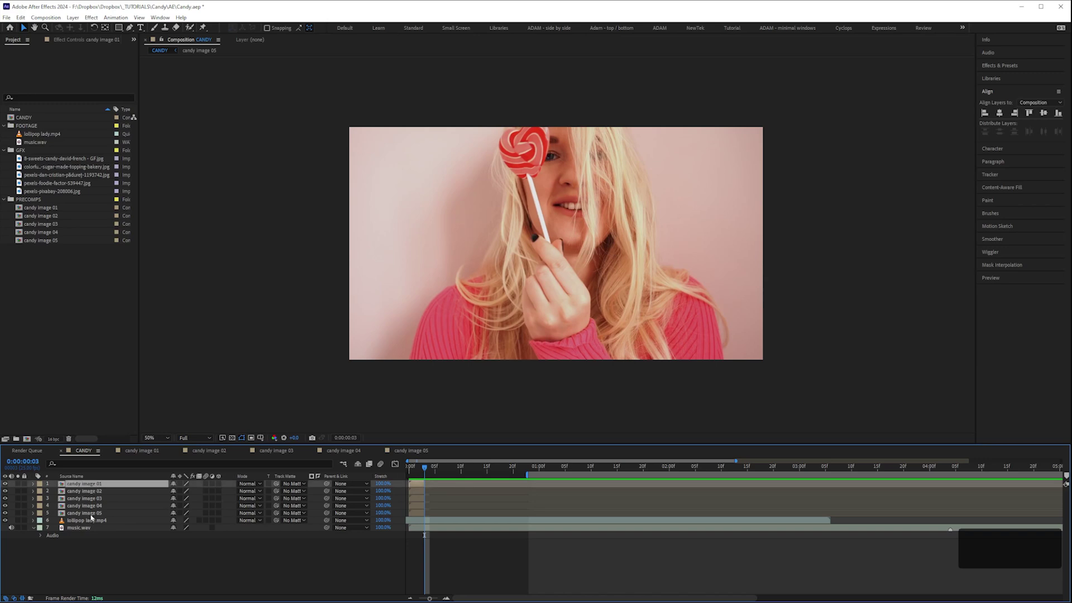
key(shift)
shift+click(92, 513)
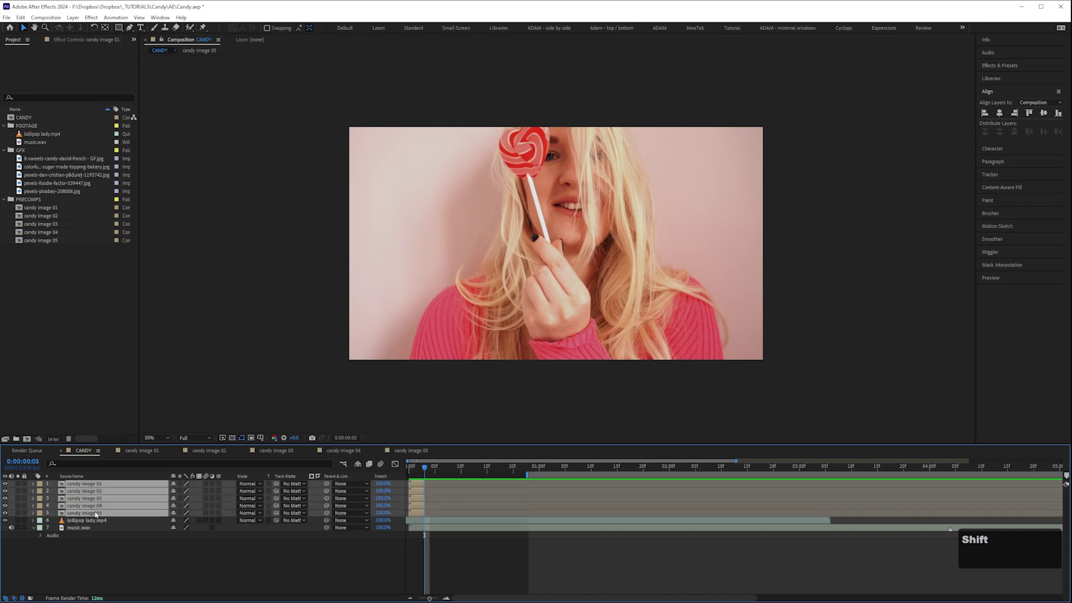
right_click(79, 498)
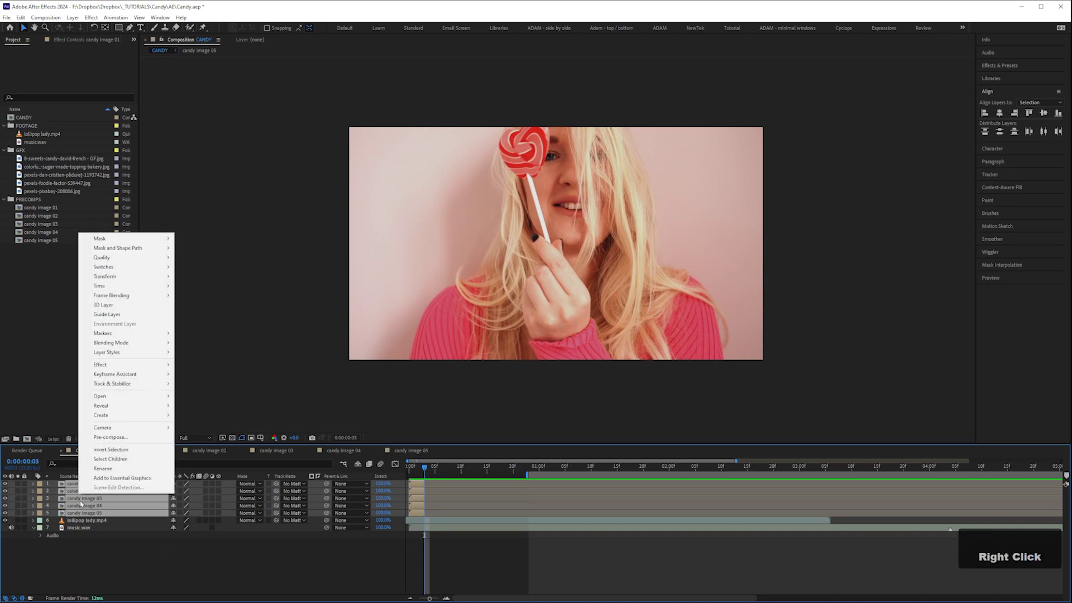
mouse_move(135, 379)
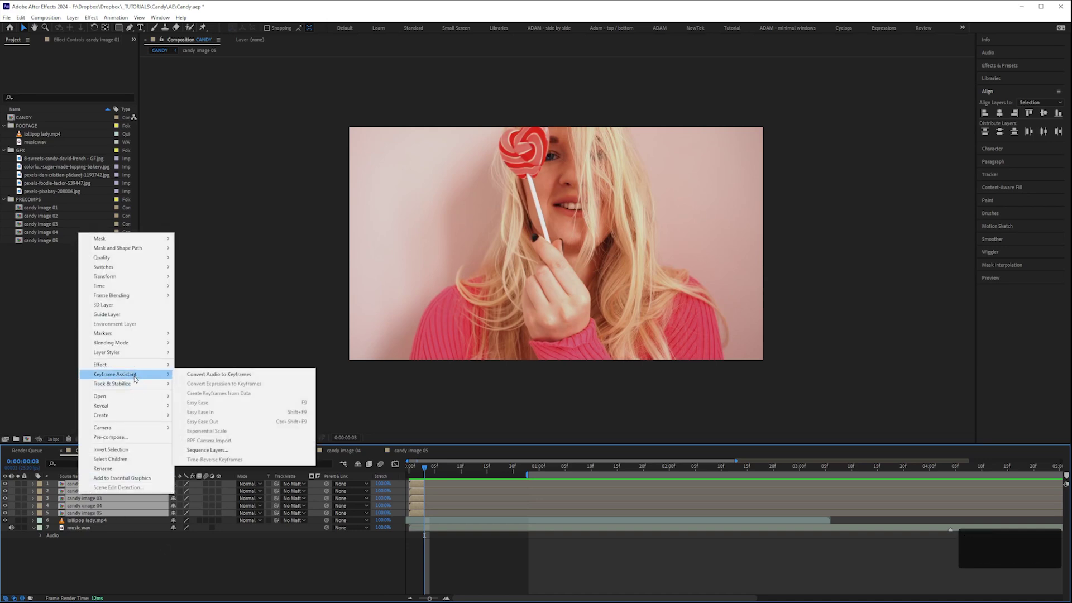
click(218, 451)
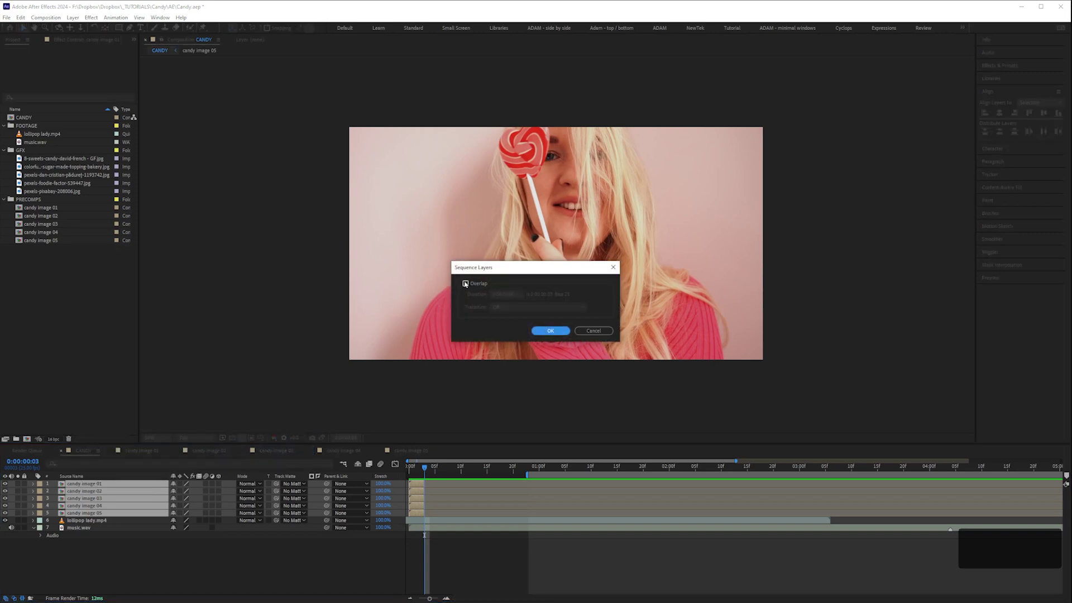
click(559, 332)
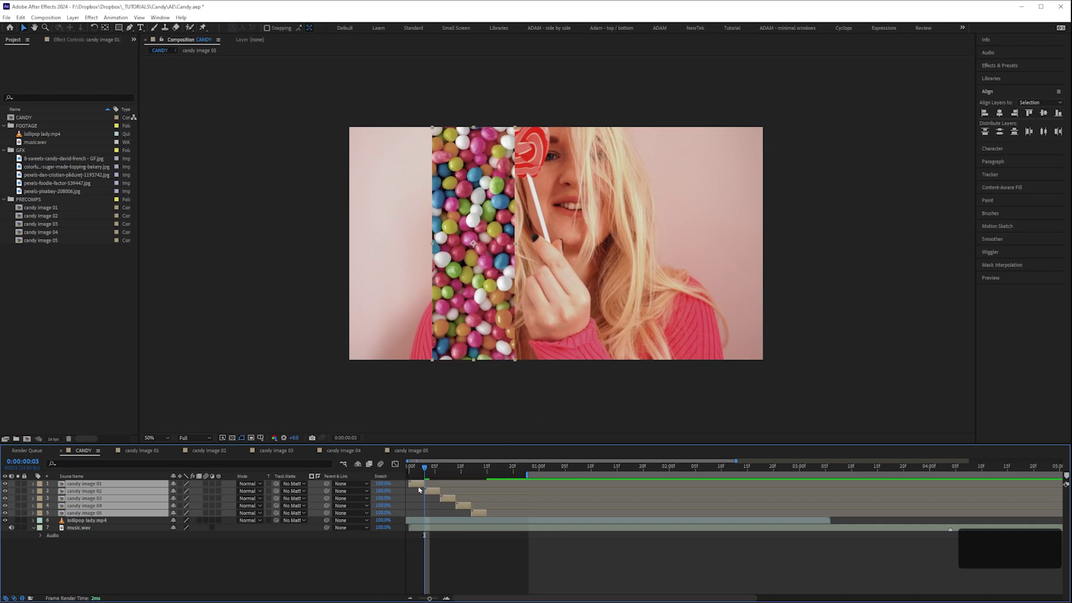
Extend the out points of all five staggered candy layers to about 20 frames each and preview the stagger.
drag(411, 474, 597, 485)
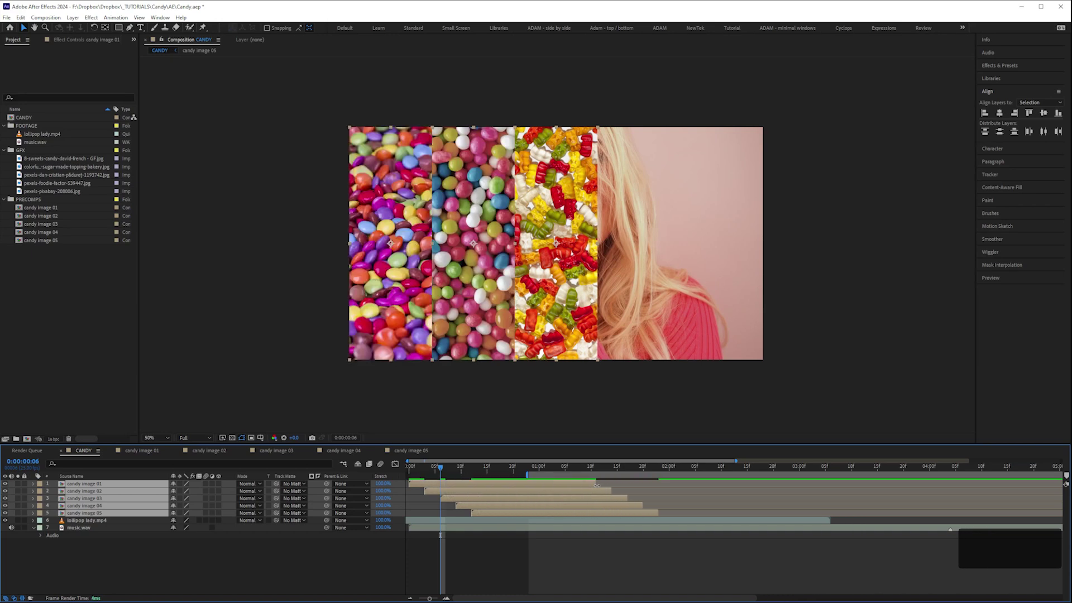
drag(425, 468, 685, 479)
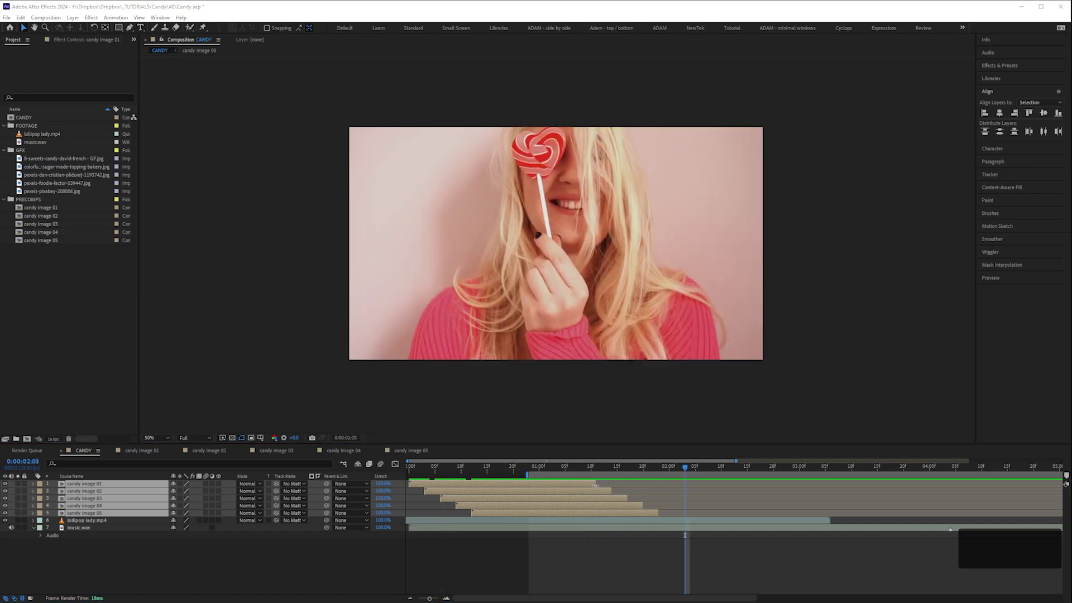
drag(597, 482, 515, 492)
key(space)
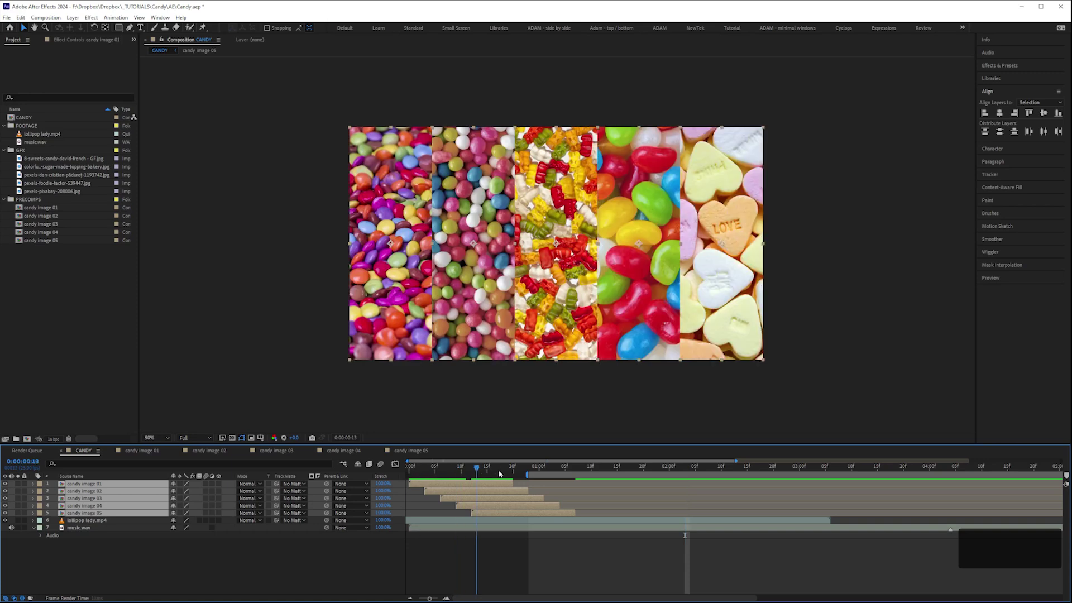
Move the five candy layers so candy image 01 starts at about 0:00:02:15, and set the current time to 0:00:03:08.
drag(464, 484, 794, 490)
drag(703, 471, 794, 473)
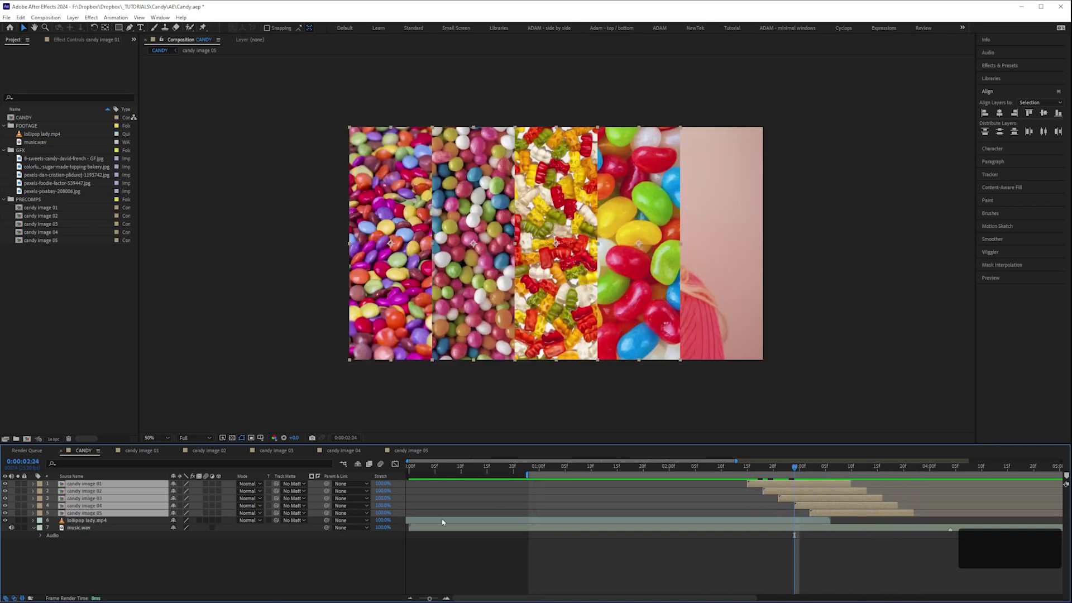
click(841, 466)
Select candy image 02 and search Effects & Presets for "satur" to find the Hue/Saturation effect.
click(840, 491)
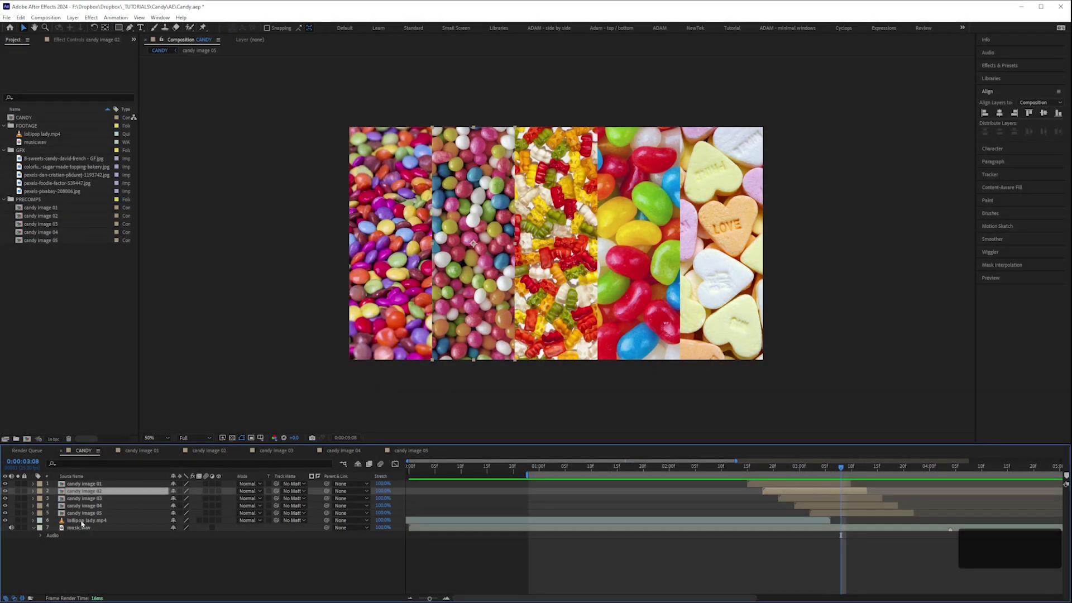
click(91, 17)
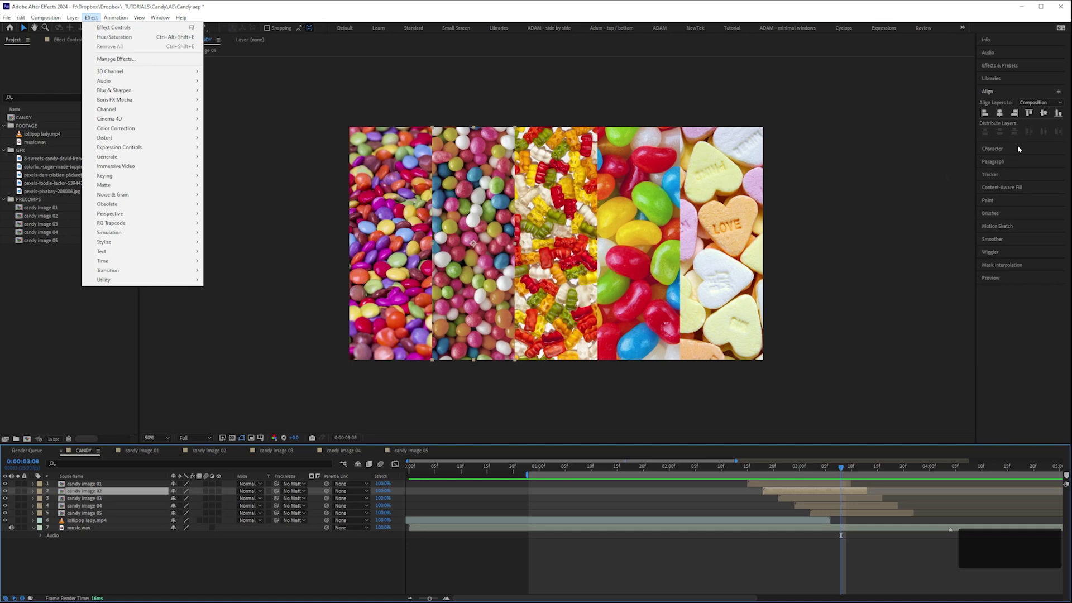
click(998, 67)
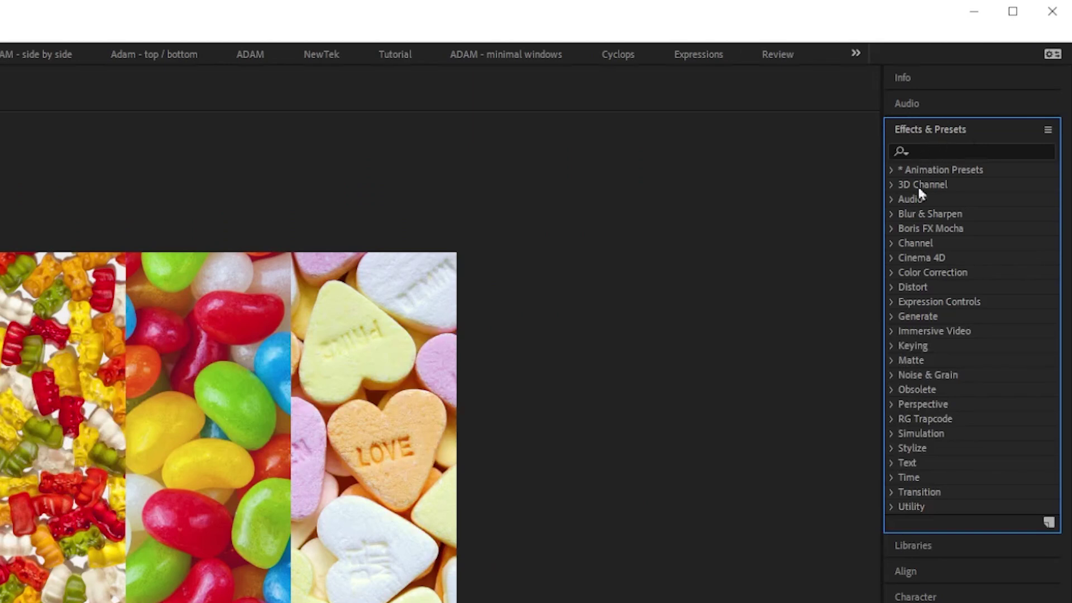
click(910, 154)
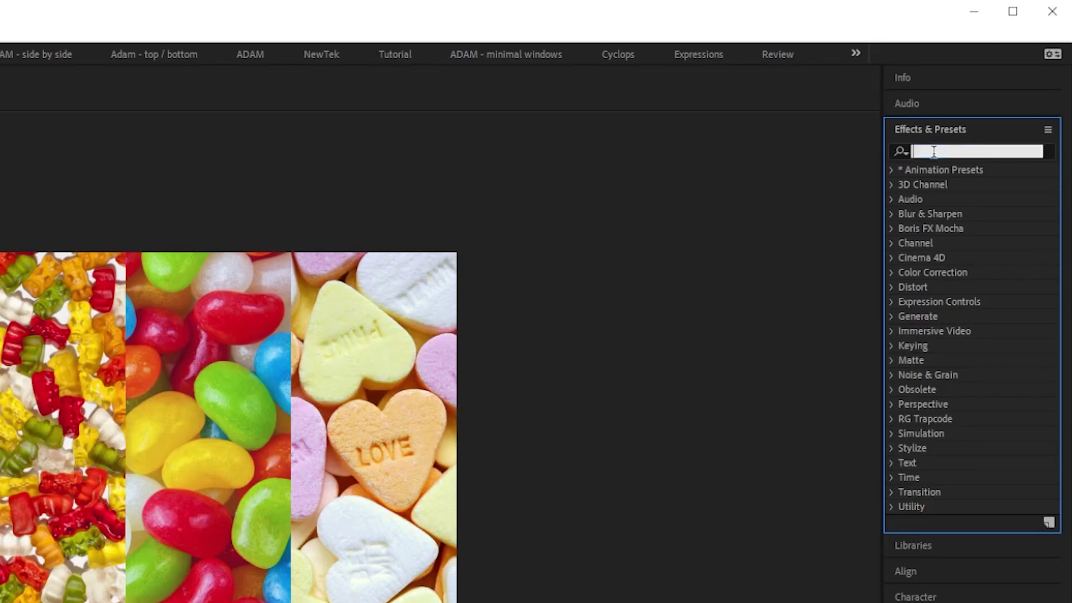
text(sa)
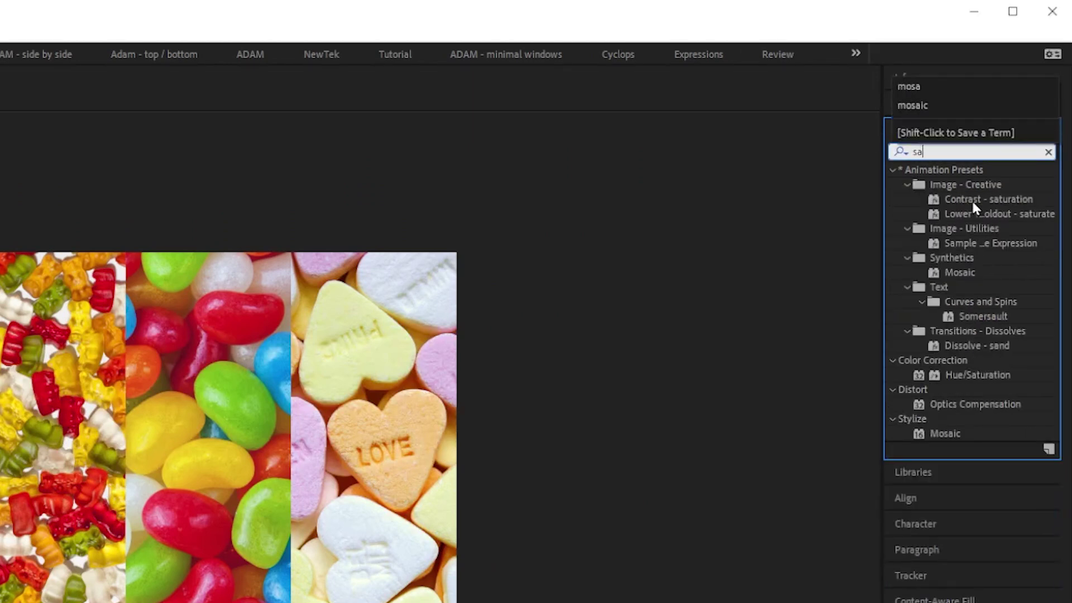
text(tur)
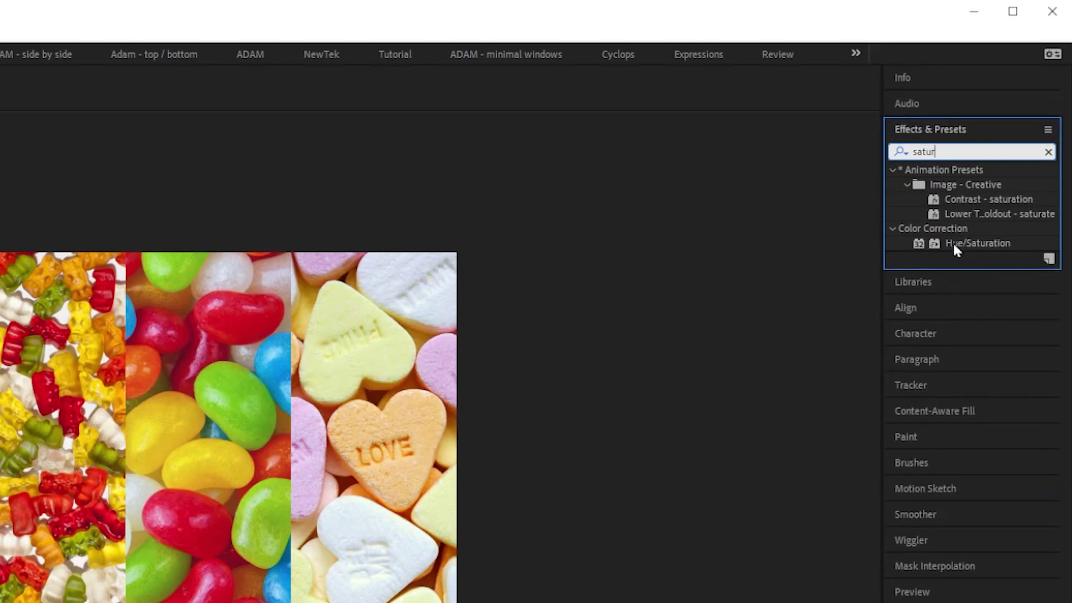
click(952, 245)
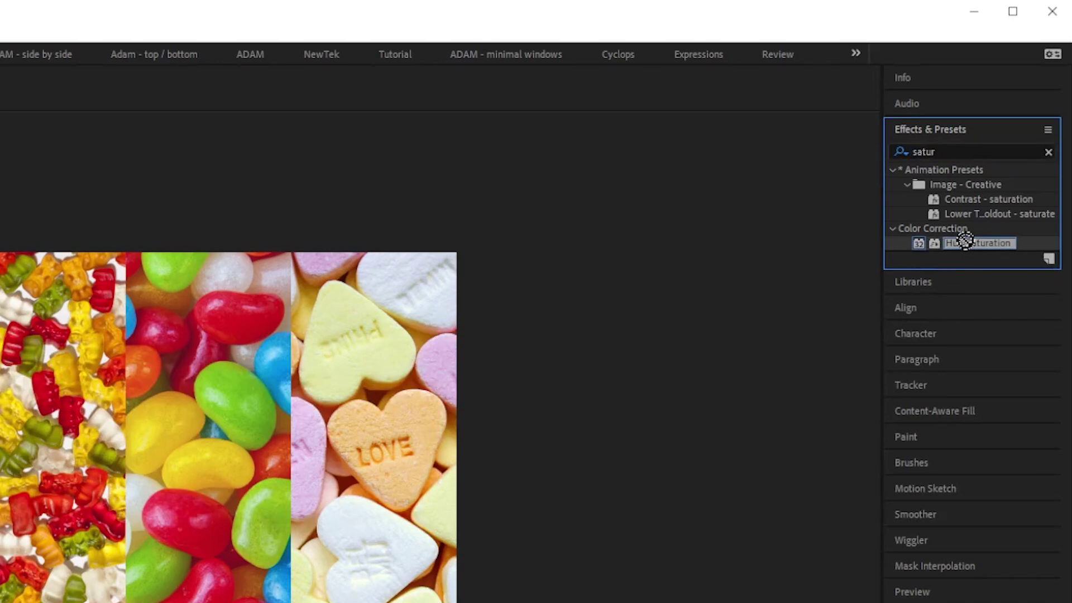
Apply Hue/Saturation to candy image 02 and raise its Master Saturation.
drag(960, 242, 460, 373)
click(85, 491)
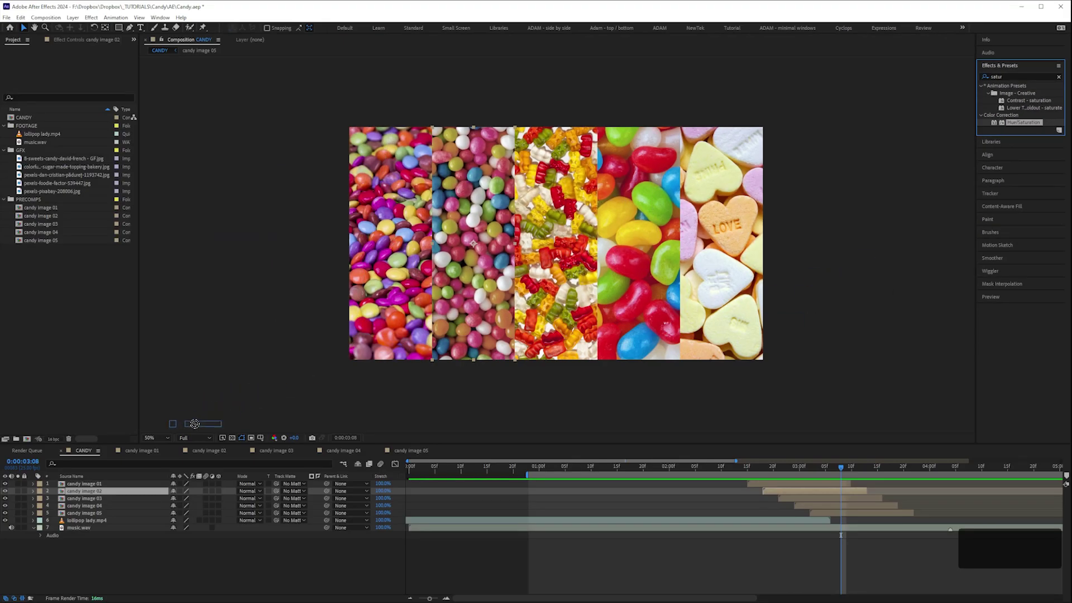
drag(85, 494, 87, 495)
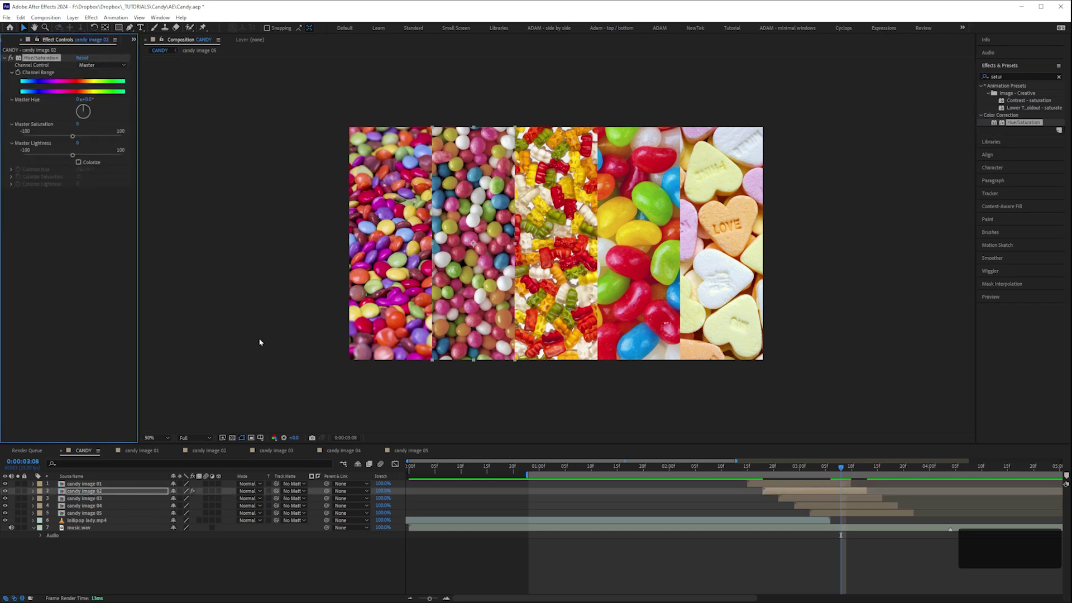
drag(73, 137, 94, 139)
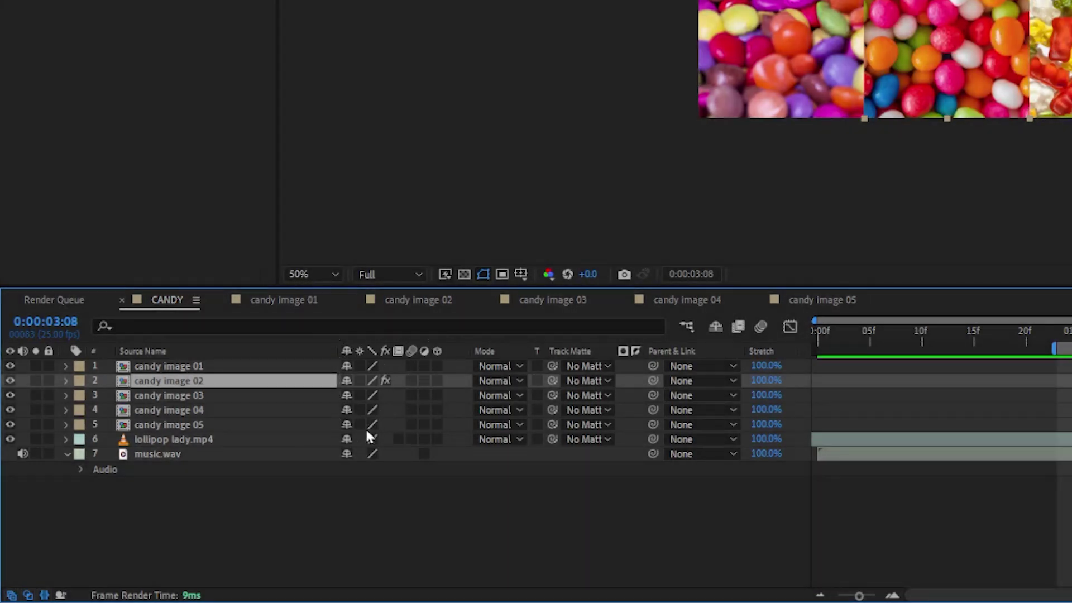
Import intro_2023-10-19.mov, add it as the uppermost layer of the CANDY composition and expand its properties.
click(66, 381)
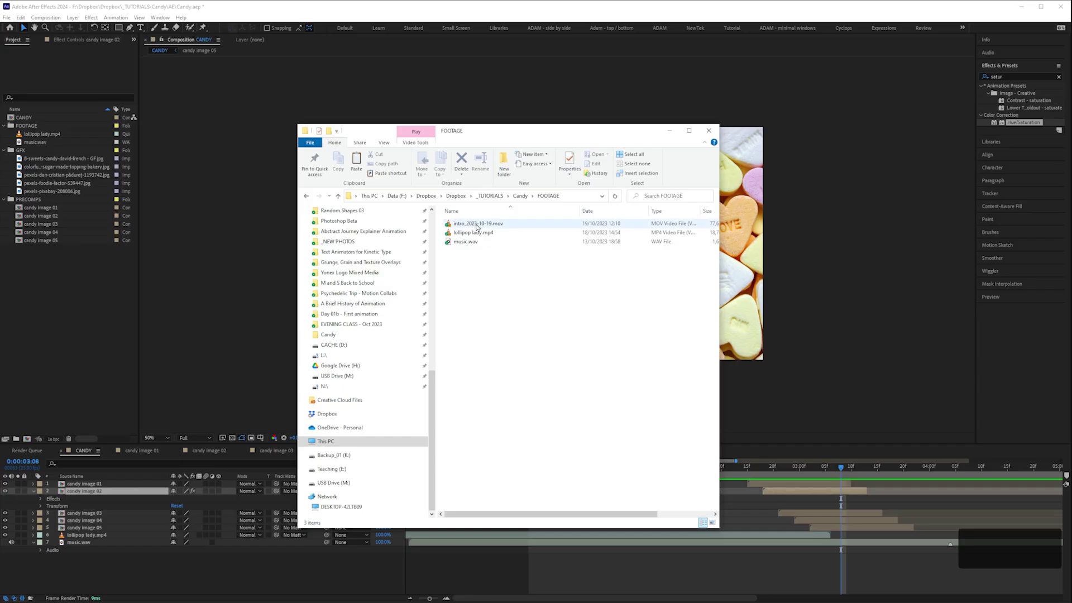
drag(480, 225, 33, 313)
drag(68, 198, 77, 484)
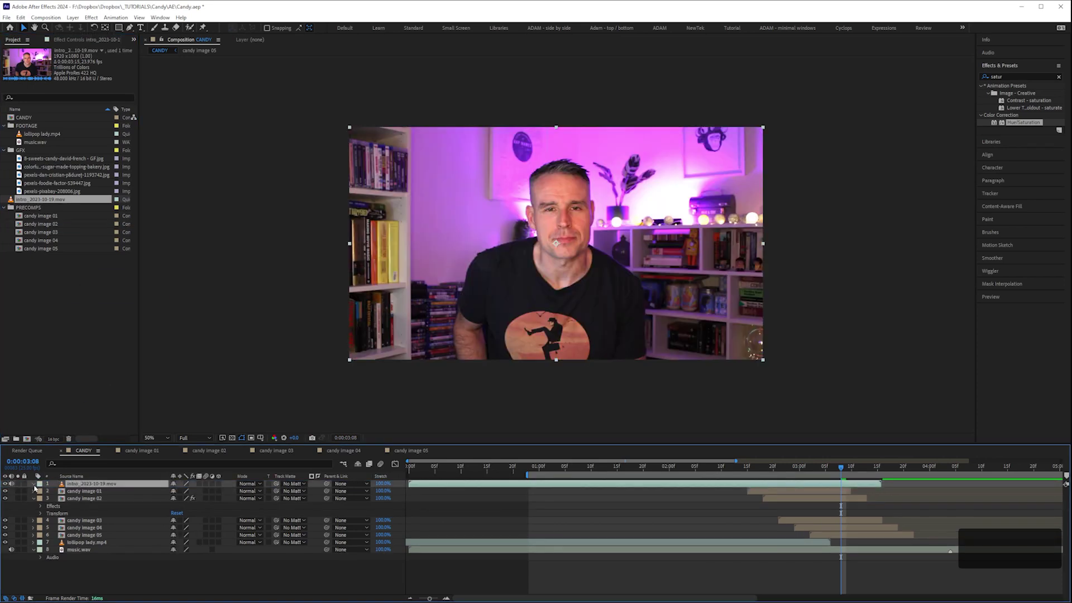
click(34, 483)
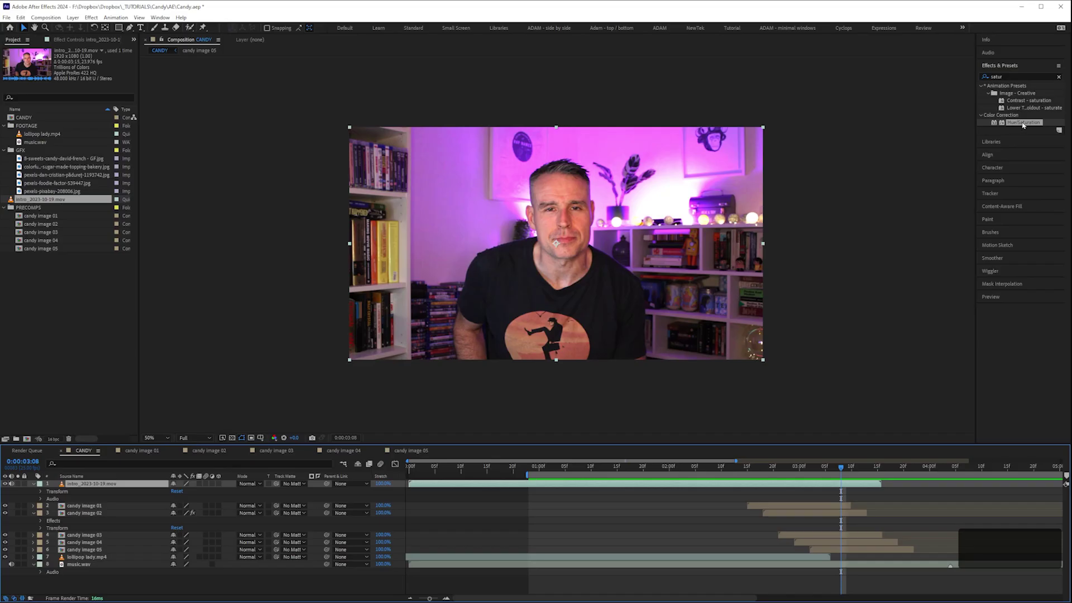
Try Hue/Saturation with a Master Saturation of 40 on the intro clip and remove that layer.
drag(1024, 125, 82, 485)
drag(75, 138, 92, 137)
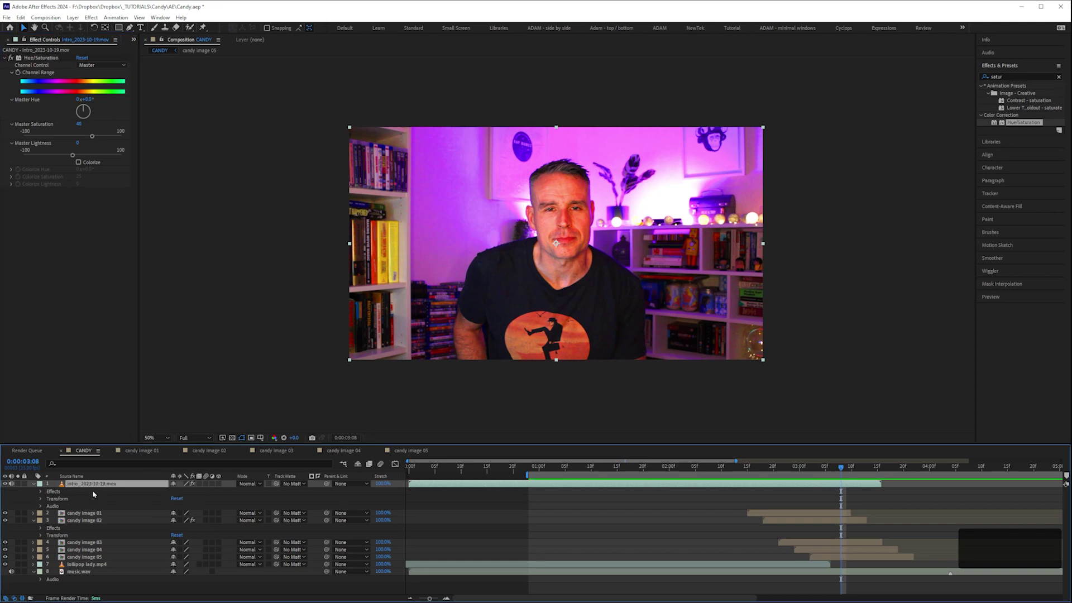
key(Delete)
Examine the Transform properties of candy image 01 and collapse the layer.
click(13, 40)
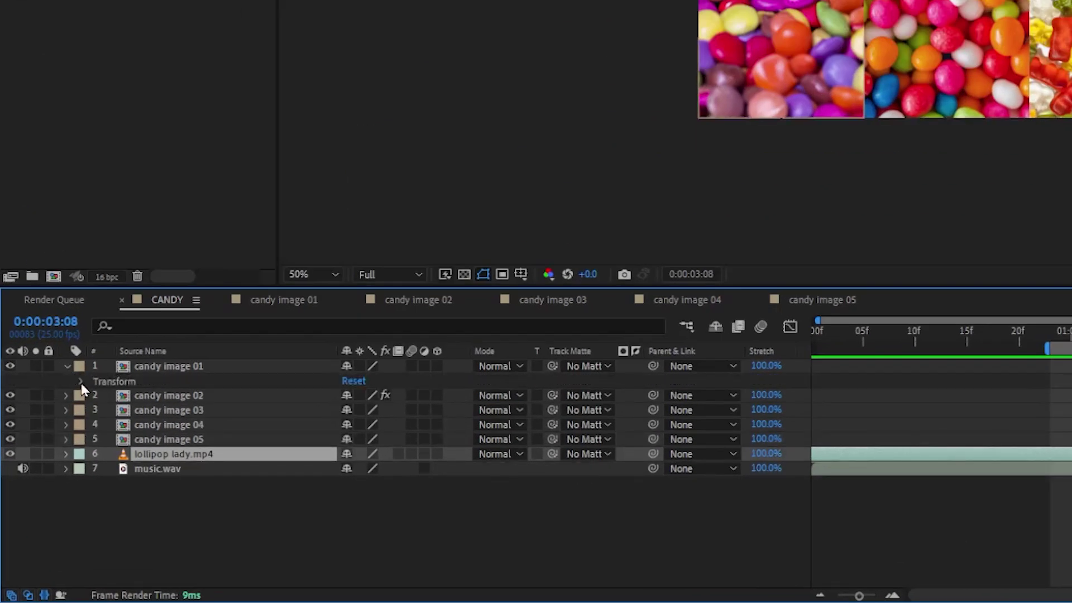
click(80, 381)
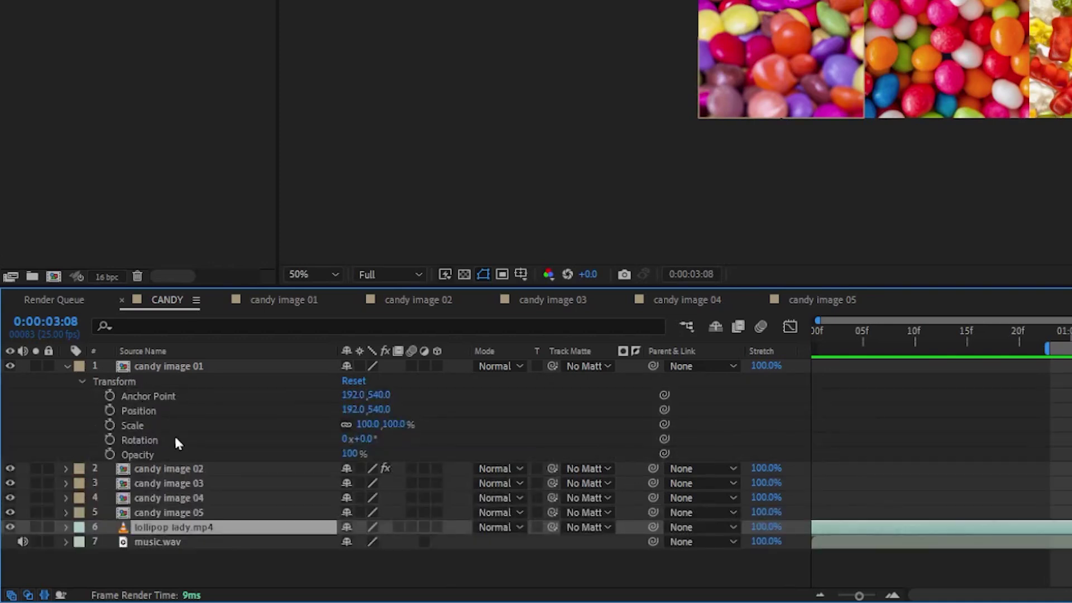
click(186, 454)
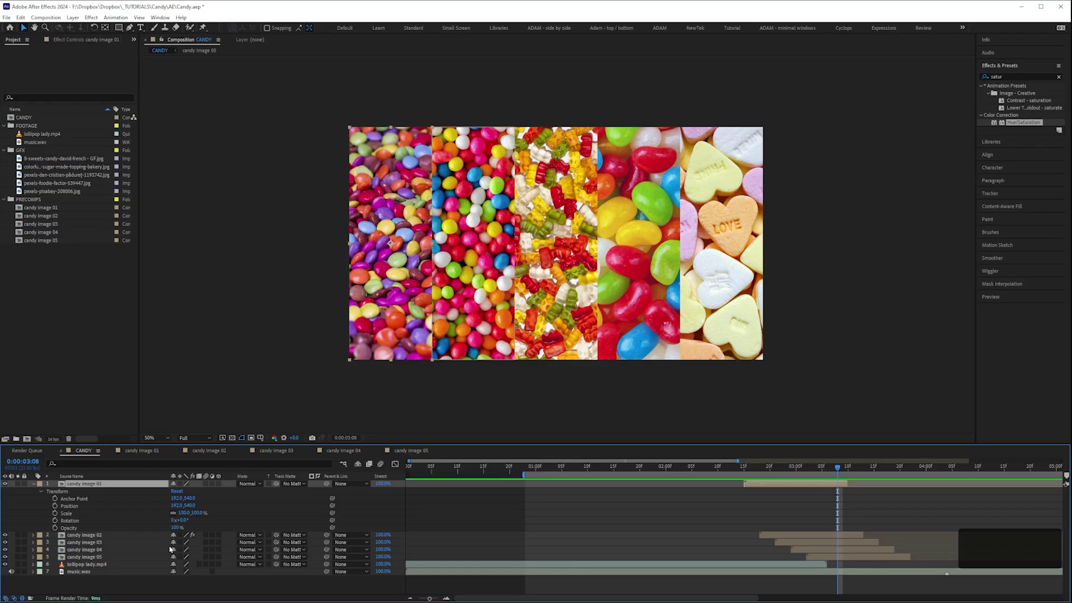
key(ctrl+grave)
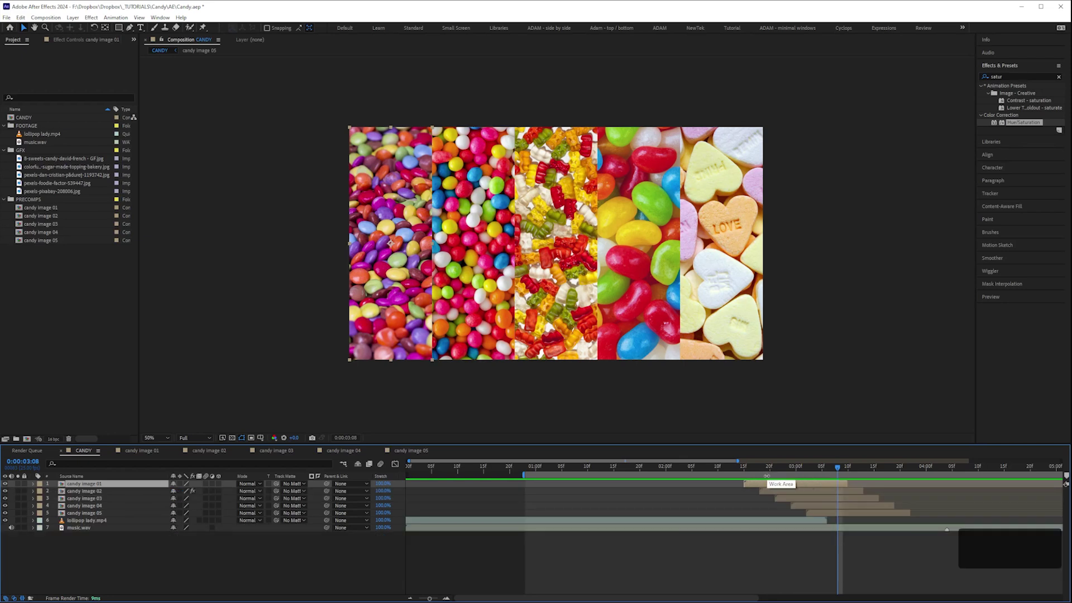
Set the current time to 0:00:00:14 and create a text layer reading "candy".
drag(797, 468, 479, 467)
scroll(523, 503, down, 3)
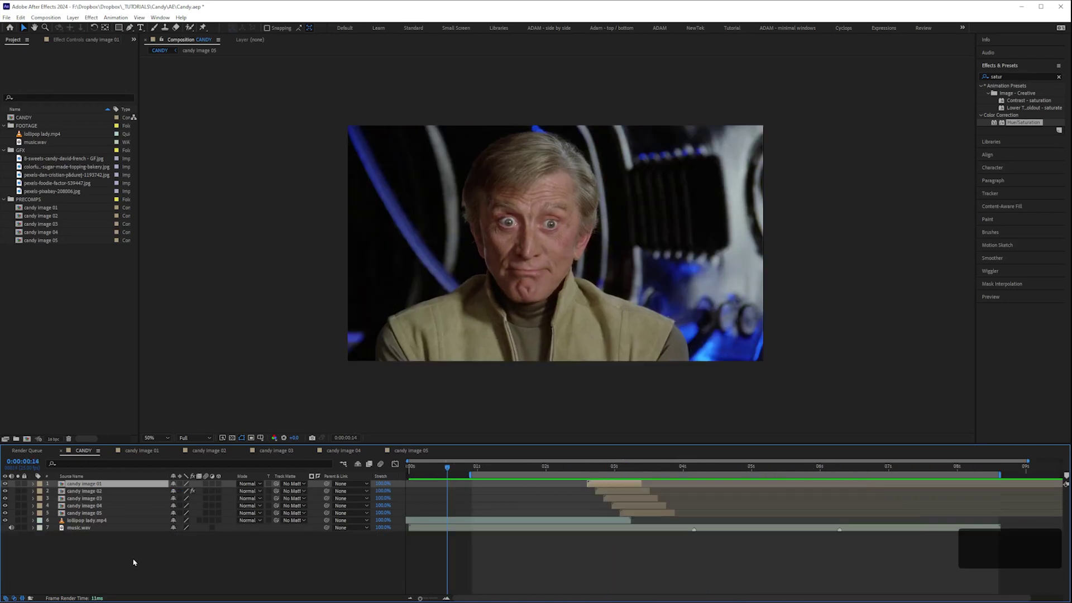
right_click(134, 564)
mouse_move(188, 461)
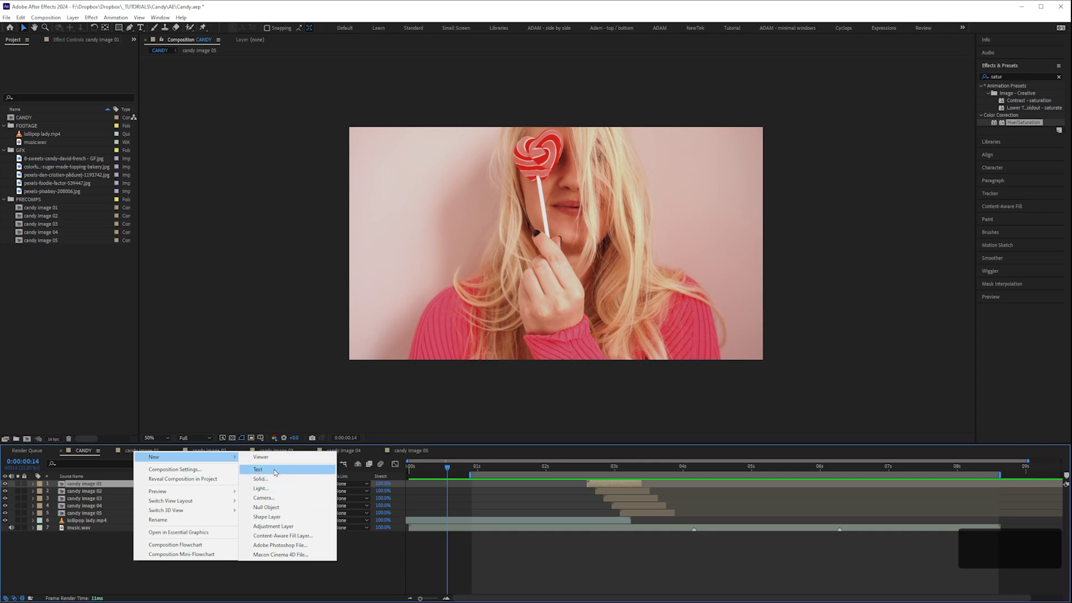
click(273, 474)
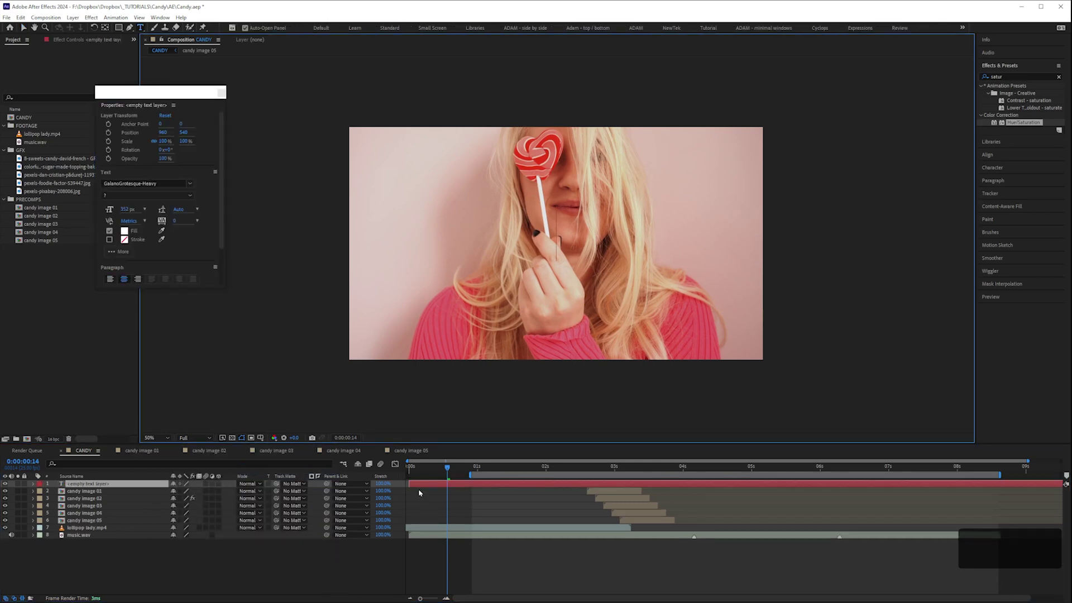
text(candy)
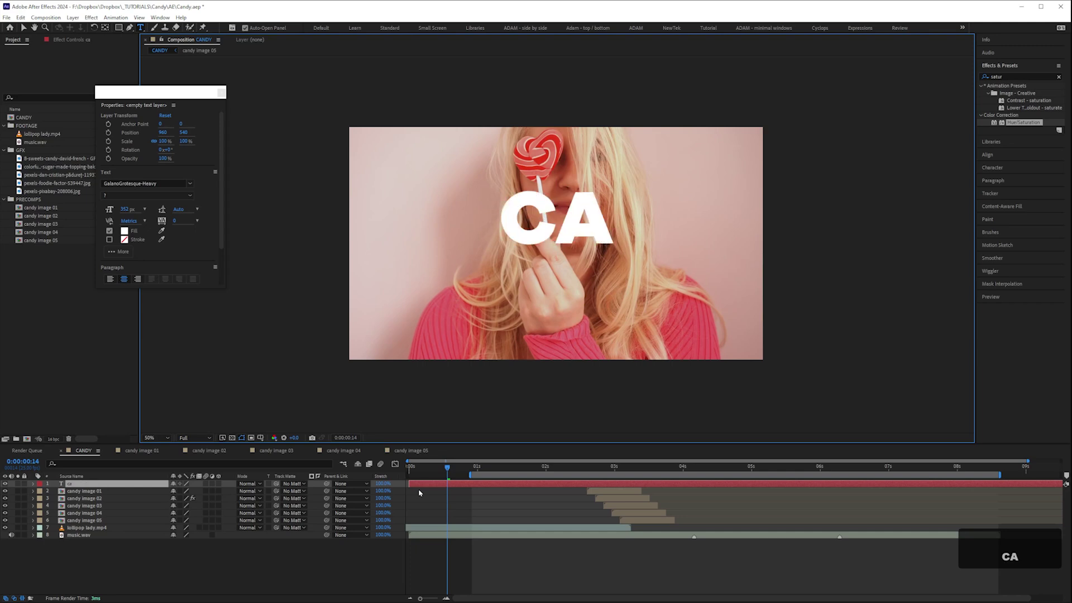
click(419, 492)
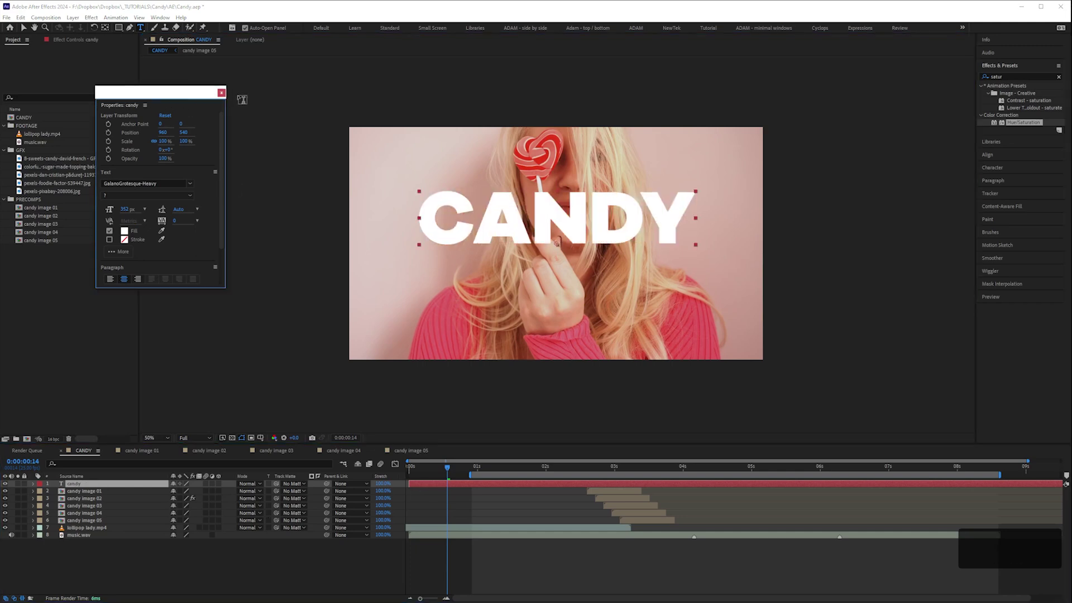
Show the Character settings in place of the floating Properties window and delete the existing candy text layer.
click(221, 93)
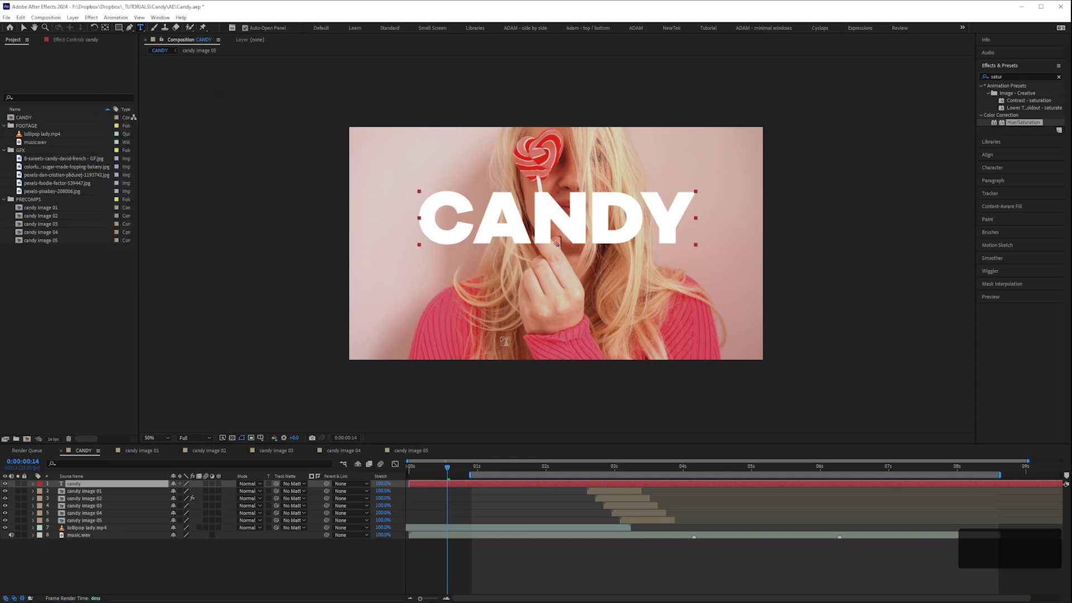
click(1013, 168)
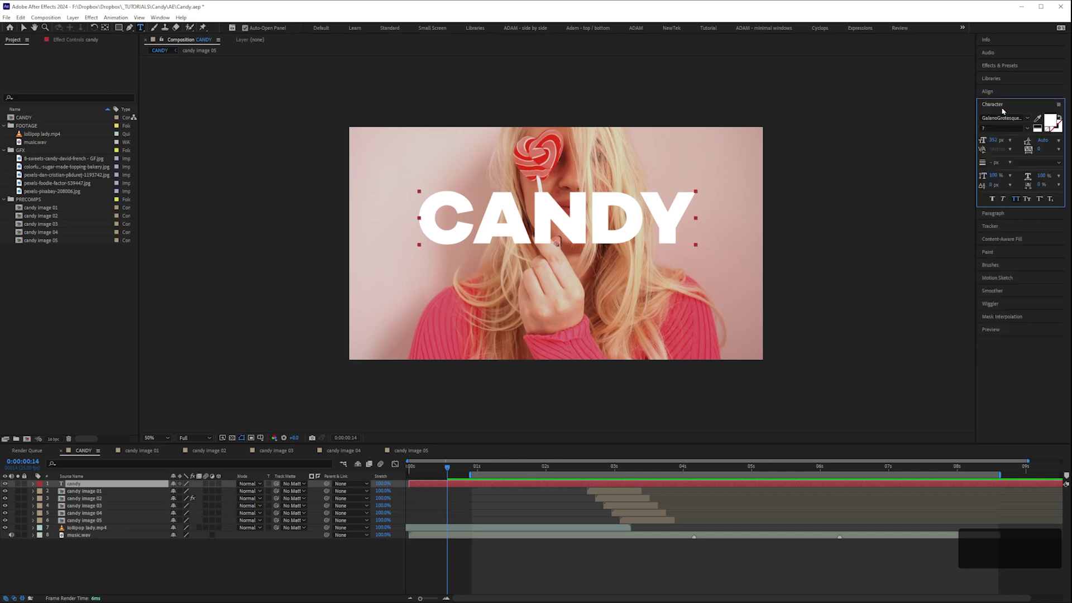
click(155, 488)
key(Delete)
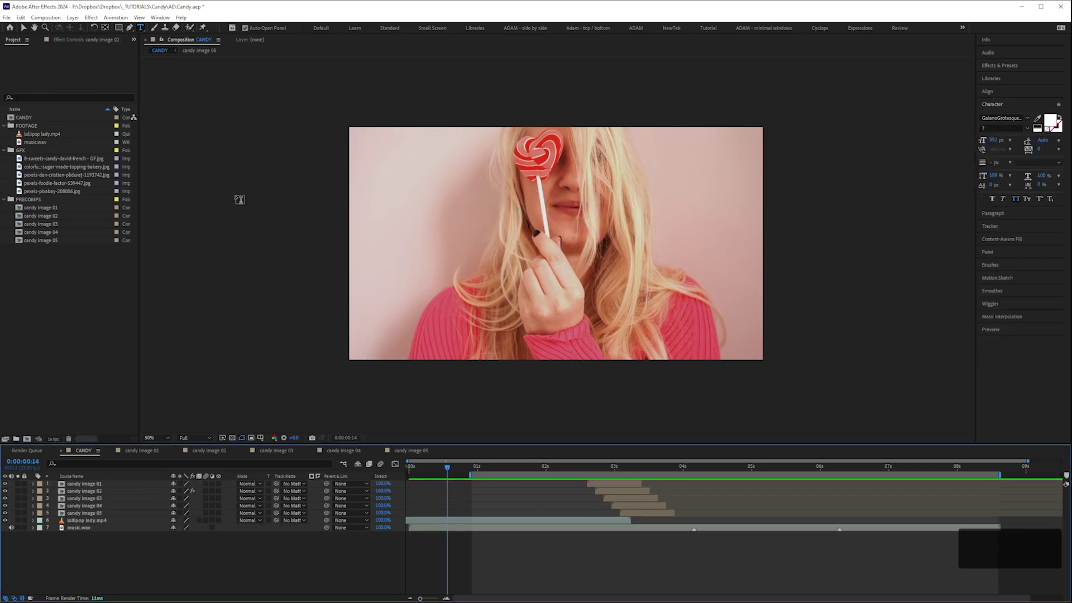
Try placing the text "candy" directly at a point in the upper-left of the frame and delete that layer.
click(396, 176)
text(candy)
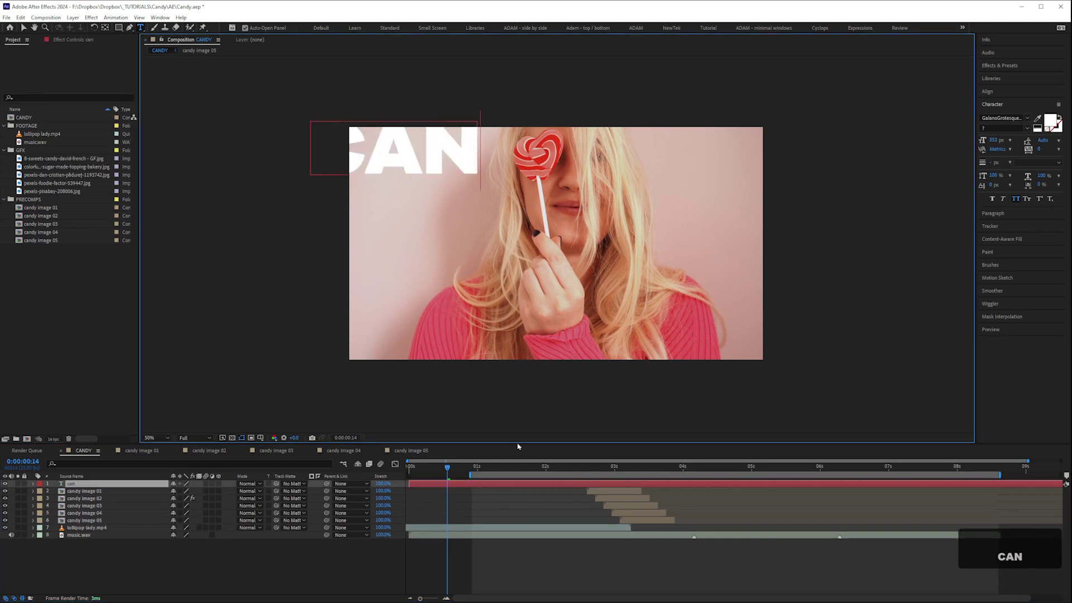
click(24, 27)
click(103, 483)
key(Delete)
Add a new text layer to the CANDY composition and enter "candy" as its text.
right_click(97, 561)
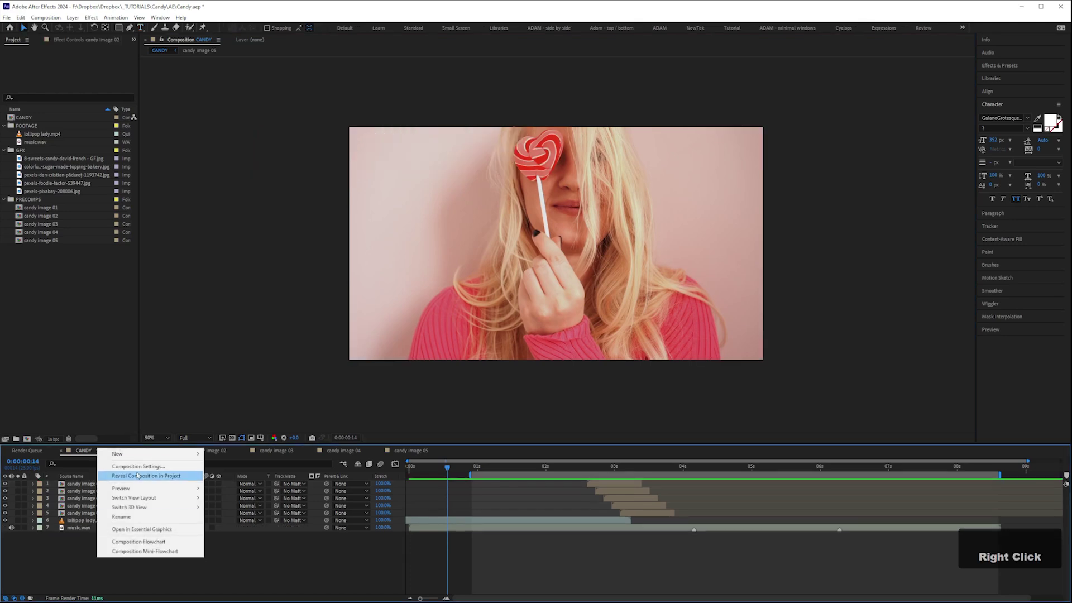
mouse_move(187, 454)
click(260, 465)
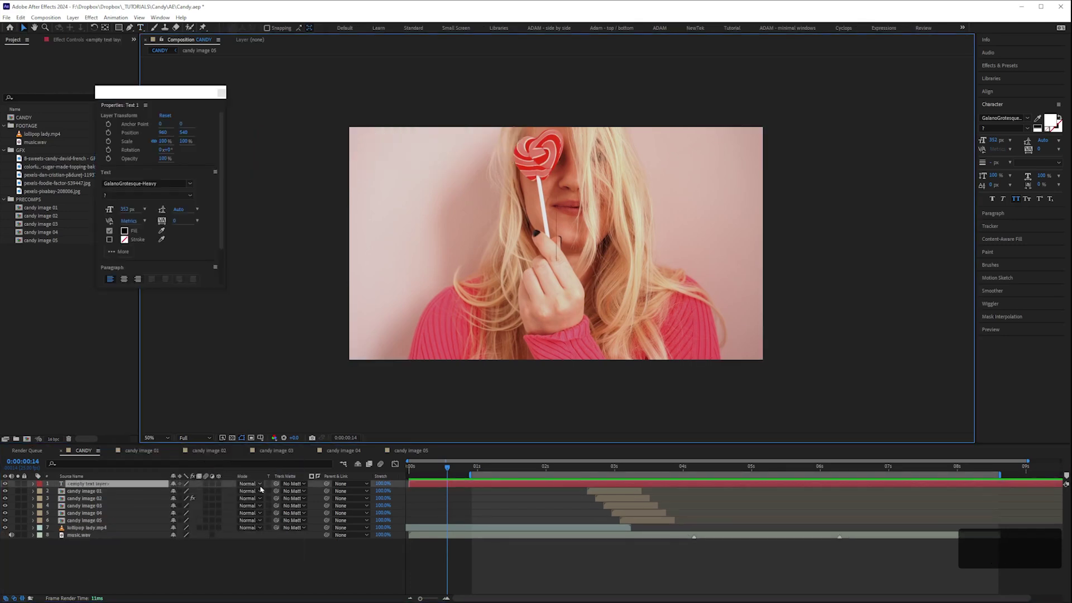
text(candy)
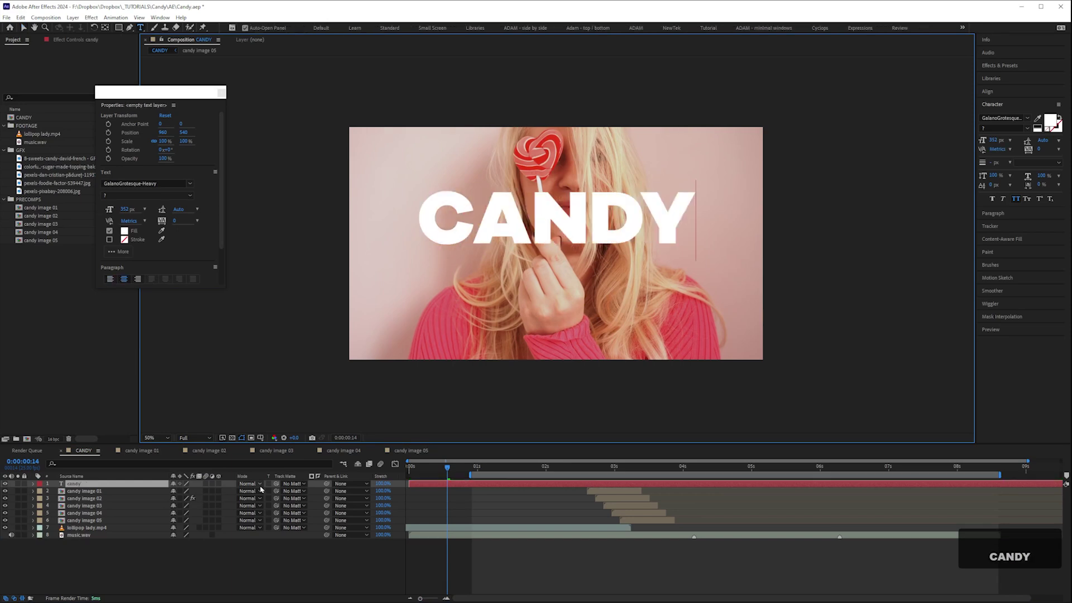
click(261, 488)
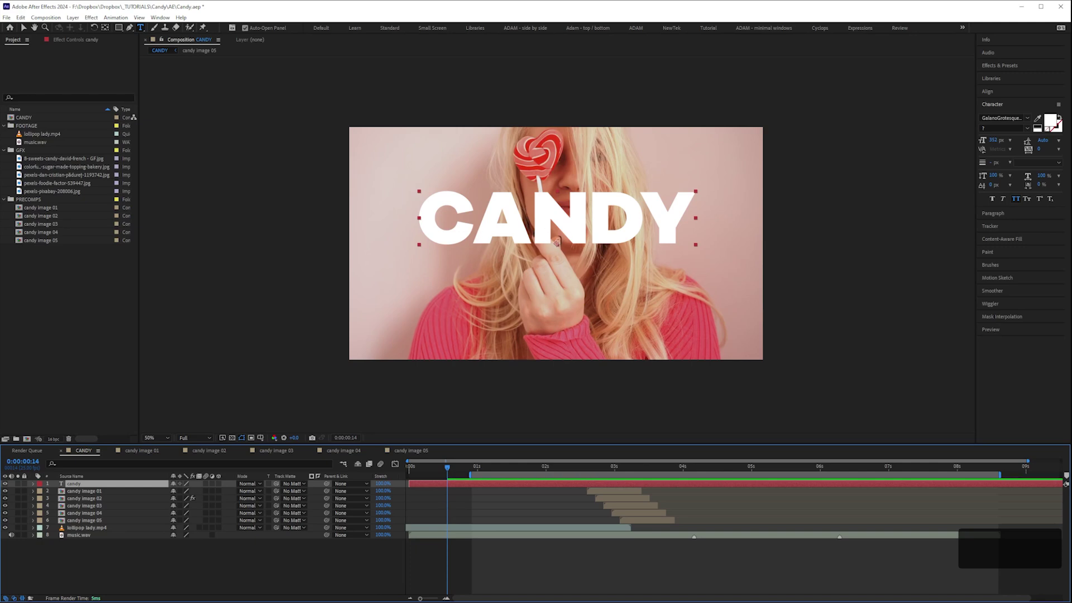
Reveal the candy text layer's Transform properties, try a counterclockwise rotation and set Rotation back to 0°.
click(33, 483)
click(41, 498)
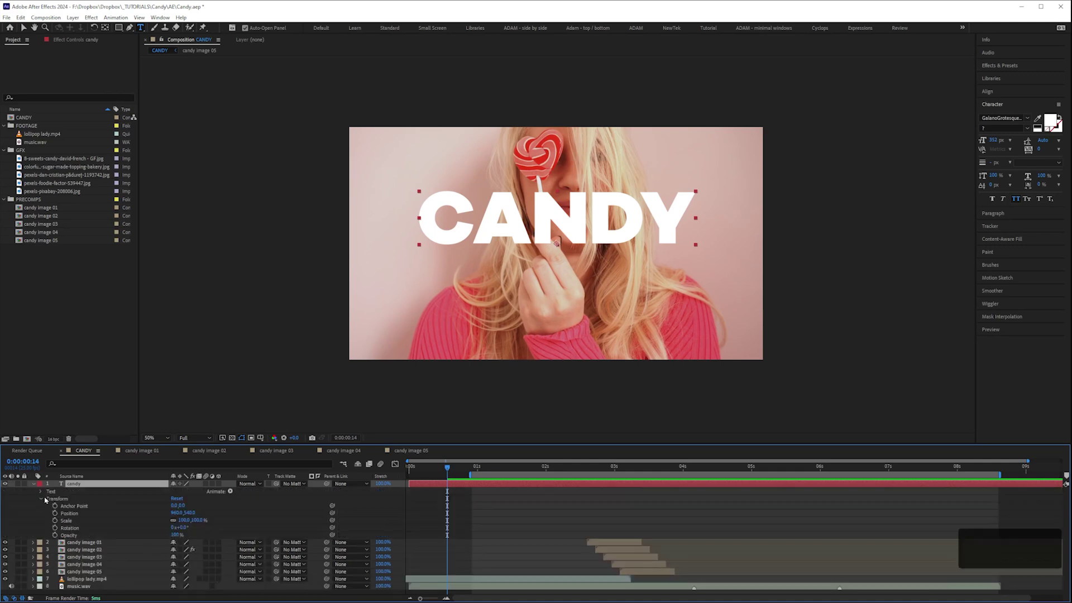
mouse_move(181, 527)
mouse_down()
mouse_move(153, 526)
mouse_move(171, 526)
mouse_up()
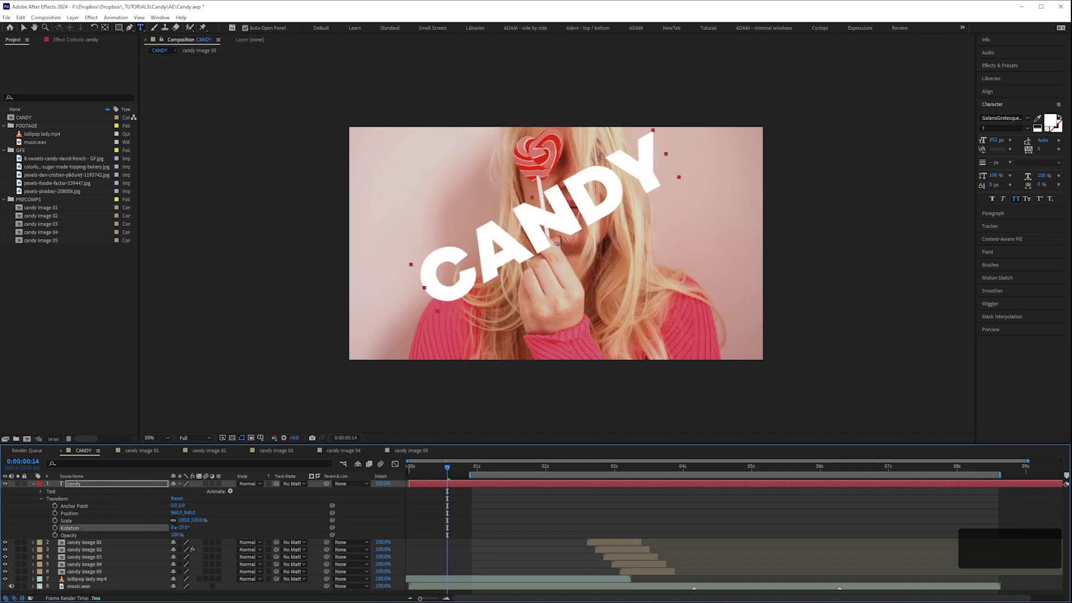
click(182, 527)
text(0)
key(Return)
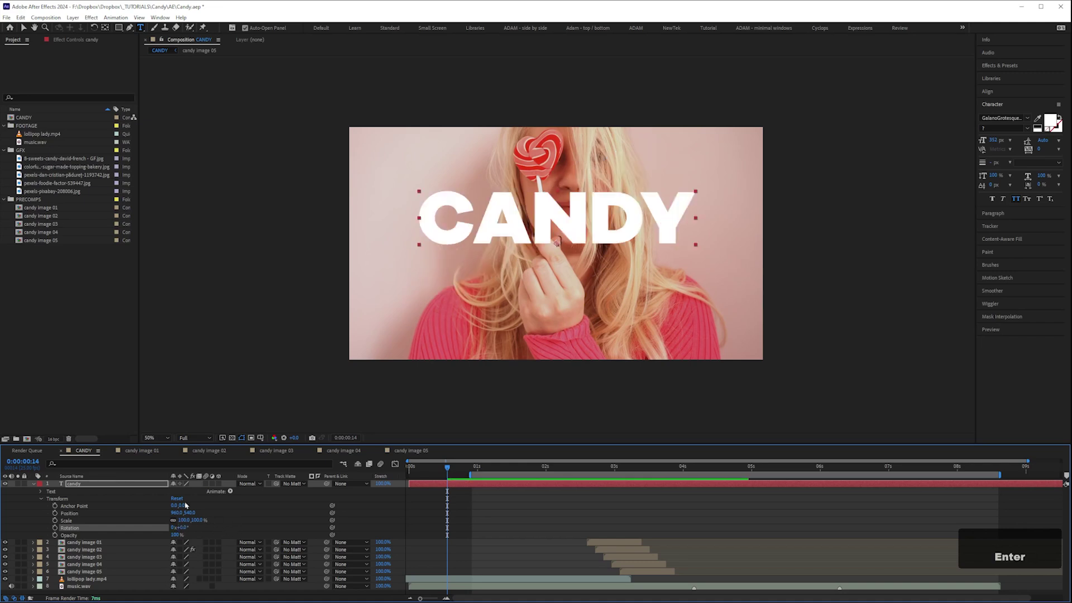
Try moving the candy text's anchor point by hand with the Pan Behind tool and undo the move.
click(88, 486)
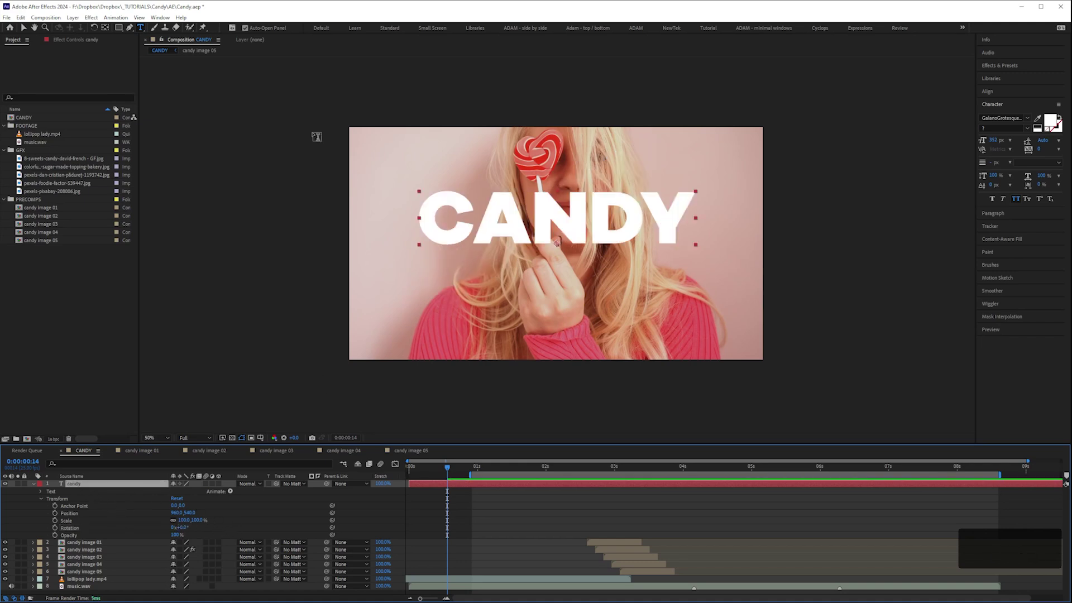
click(105, 28)
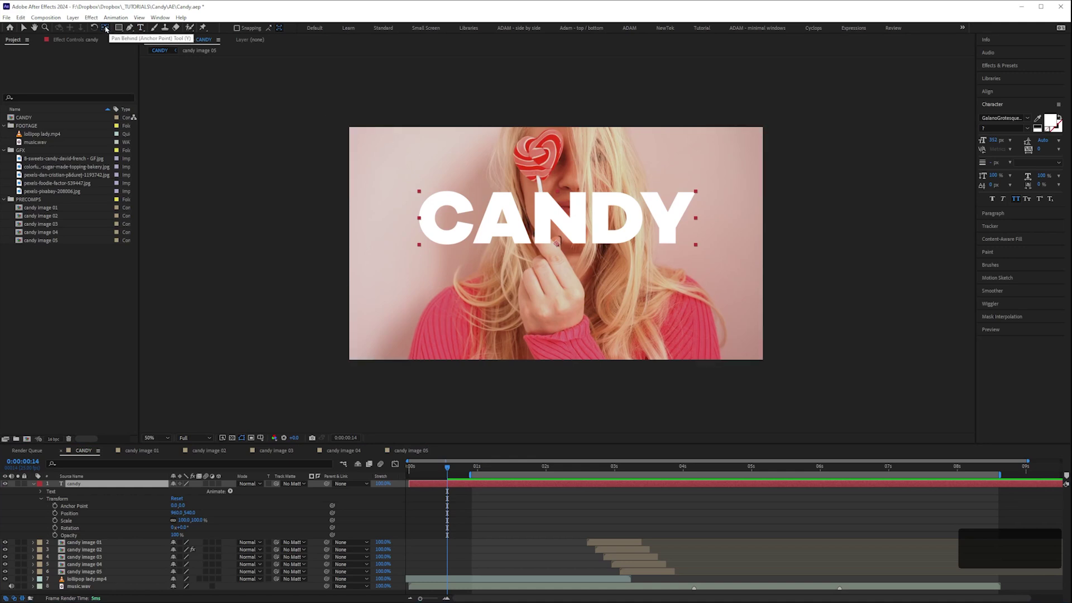
drag(556, 243, 530, 246)
key(ctrl+z)
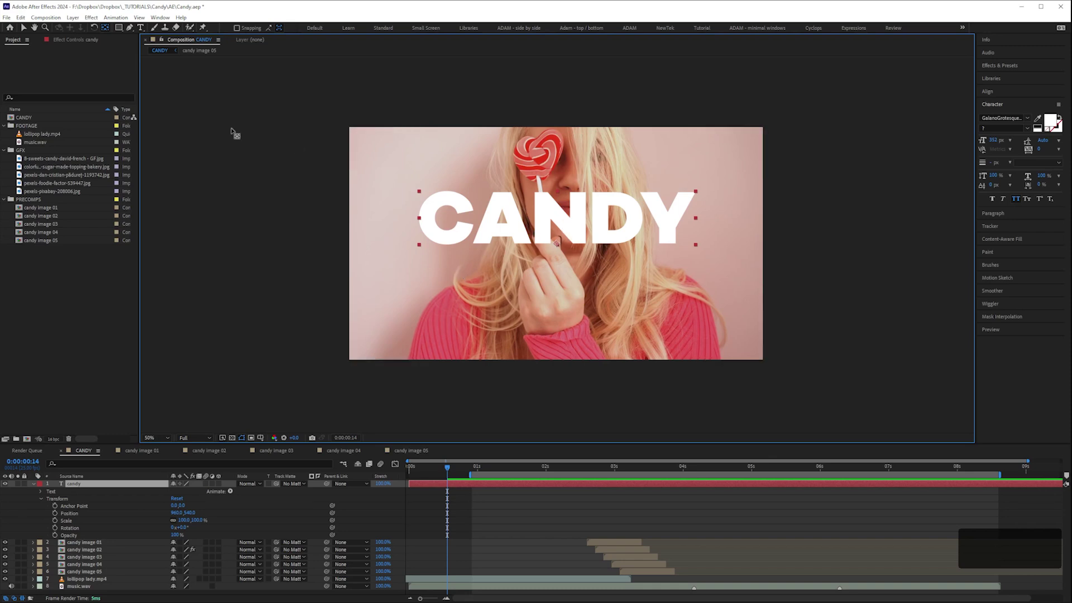
Centre the anchor point within the candy text and centre the layer in the composition.
ctrl+double_click(105, 29)
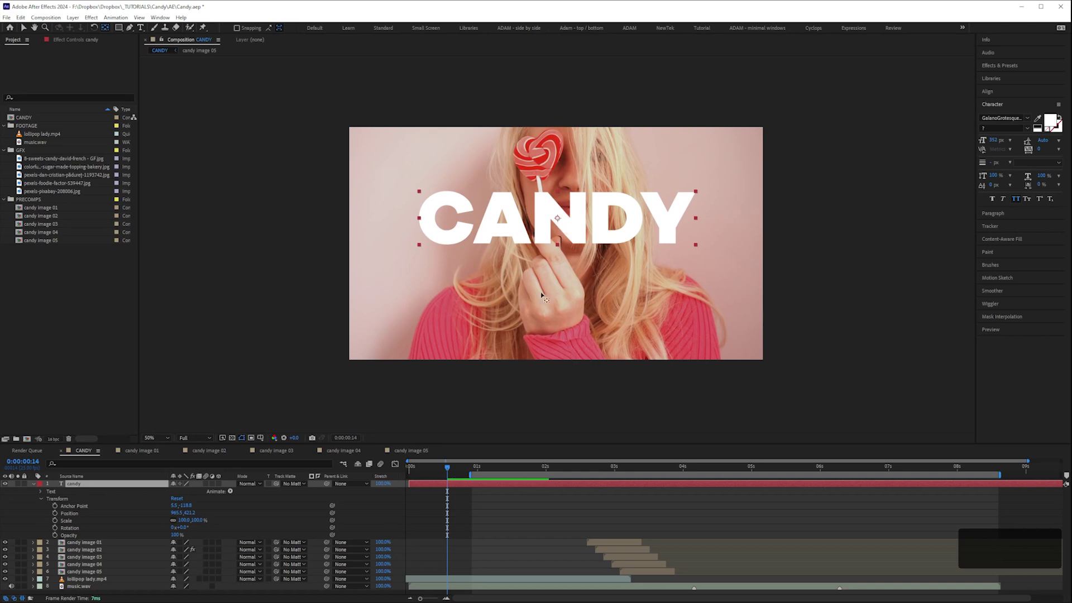
click(92, 488)
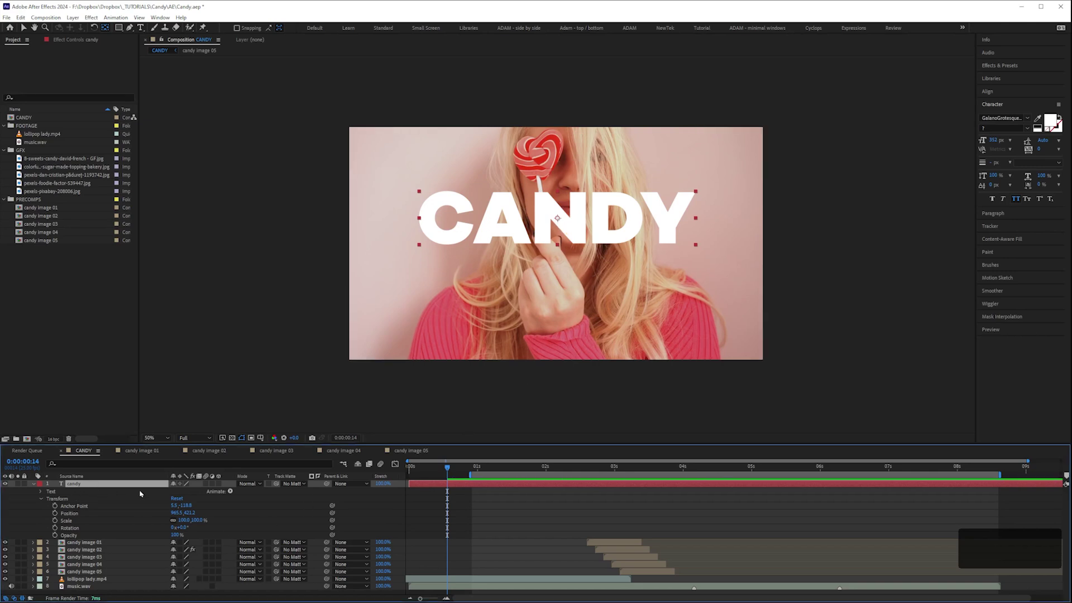
key(ctrl+Home)
key(ctrl)
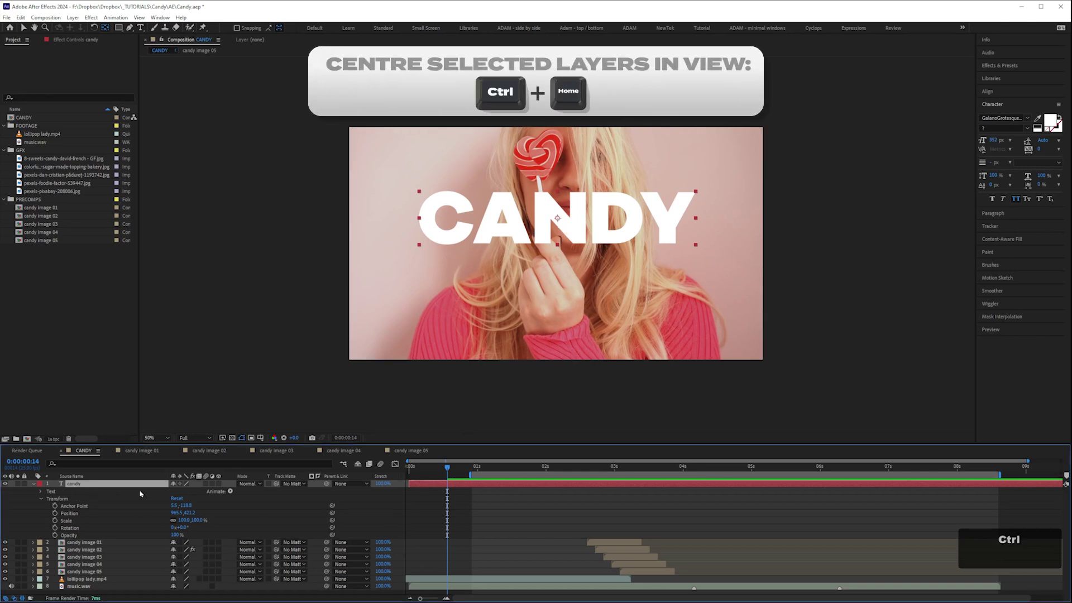
key(ctrl+Home)
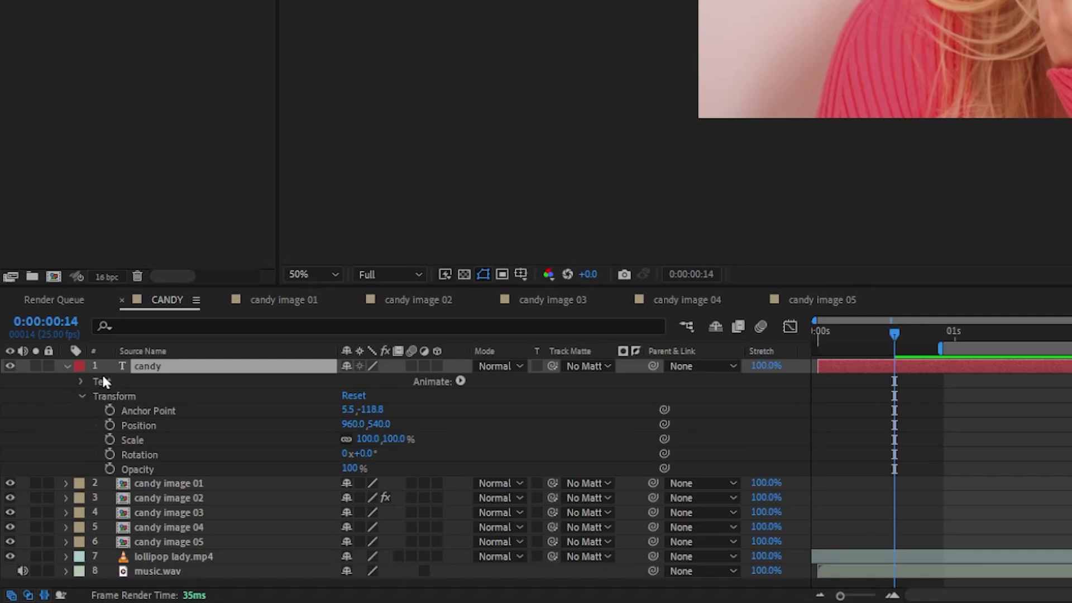
Add a Scale keyframe of 100% to the candy text layer at 0:00:01:00.
click(82, 381)
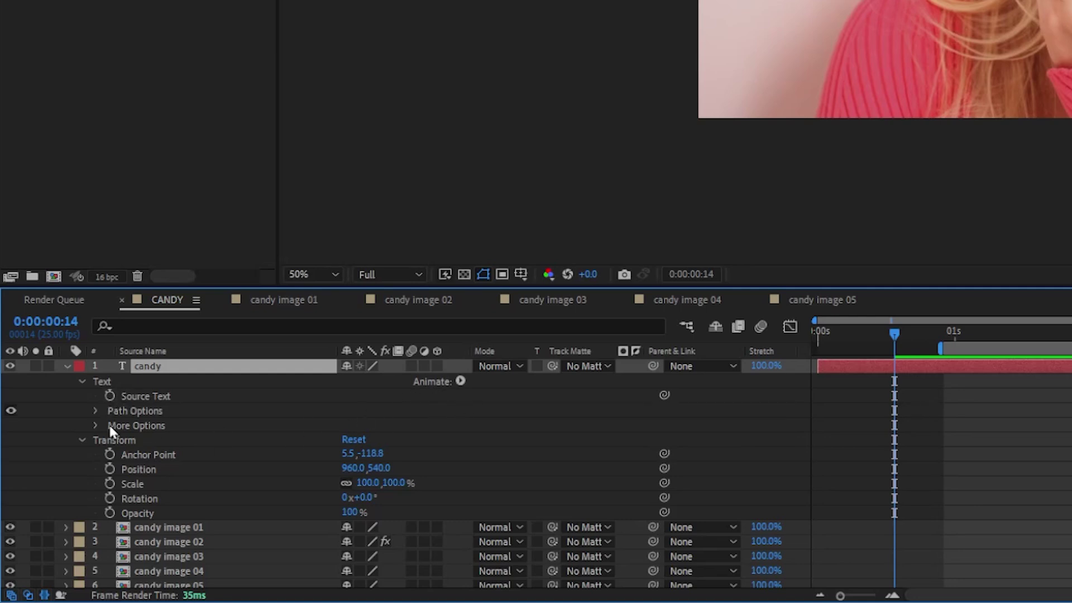
click(82, 383)
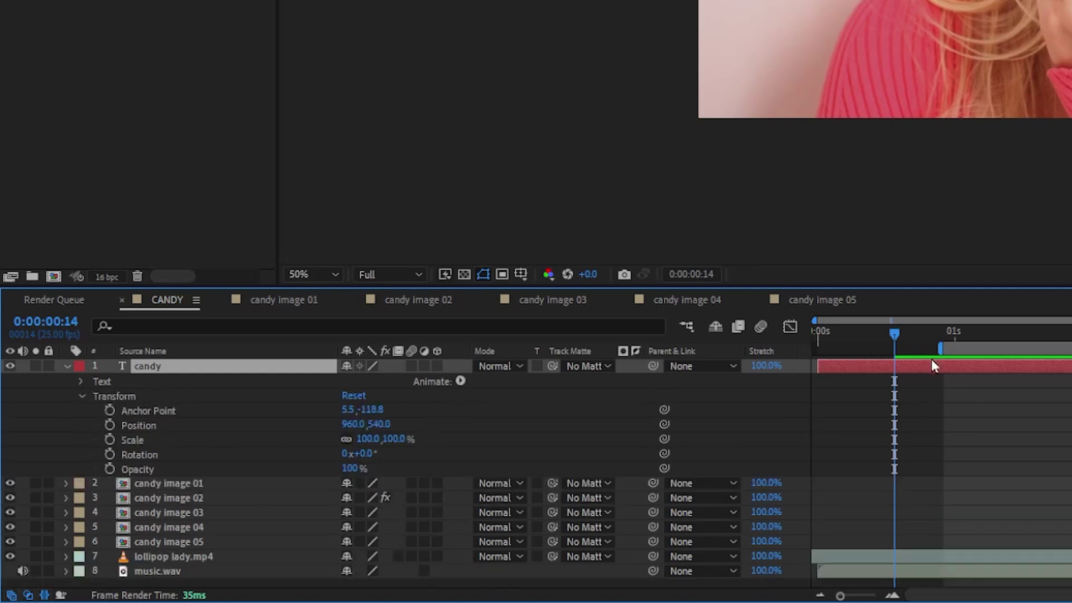
click(953, 334)
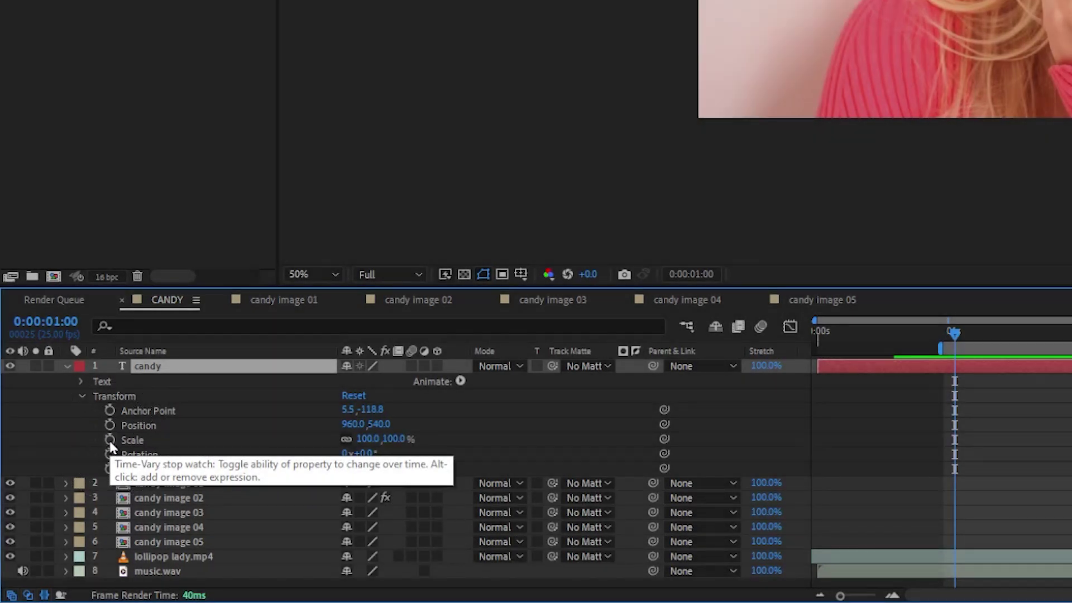
click(109, 440)
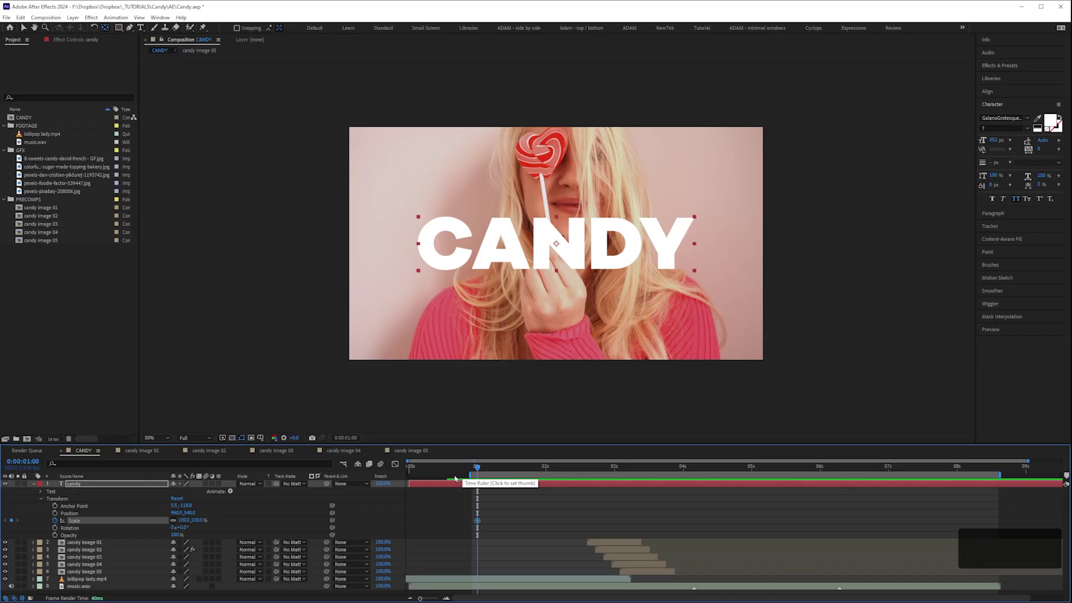
Scale the candy text up to about 4399% at 0:00:00:00 so that the white letter fills the frame.
drag(460, 474, 388, 477)
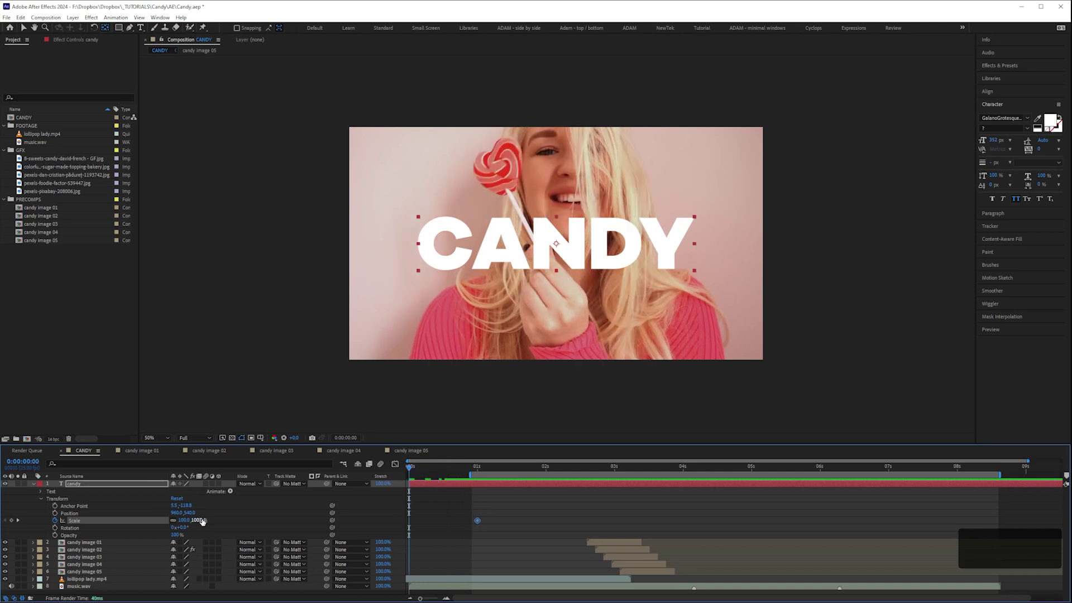
drag(182, 523, 343, 528)
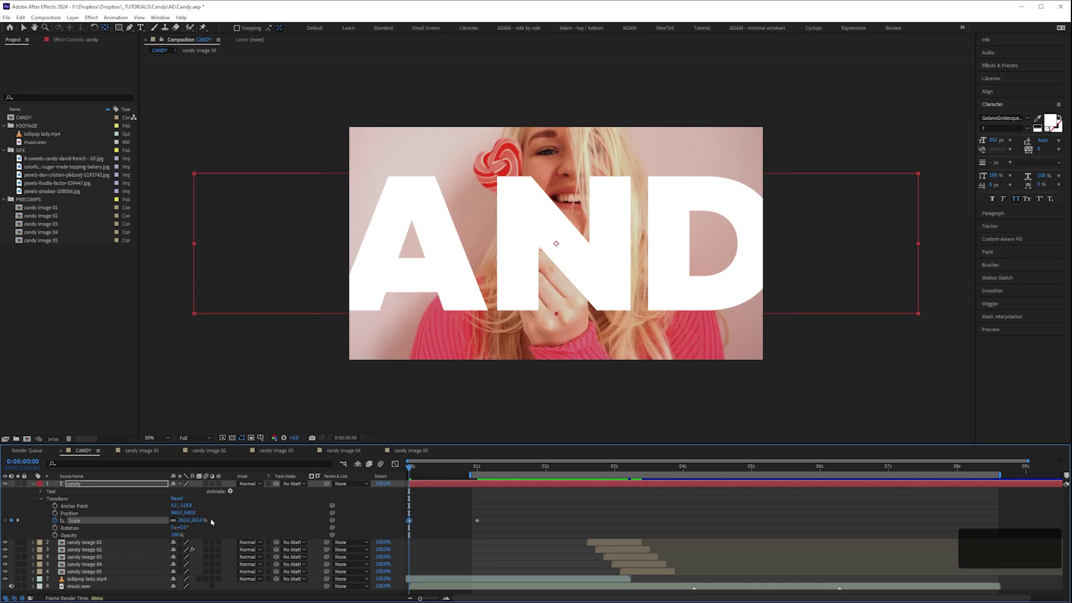
drag(187, 521, 290, 520)
mouse_move(197, 520)
mouse_down()
mouse_move(176, 521)
mouse_move(187, 527)
mouse_up()
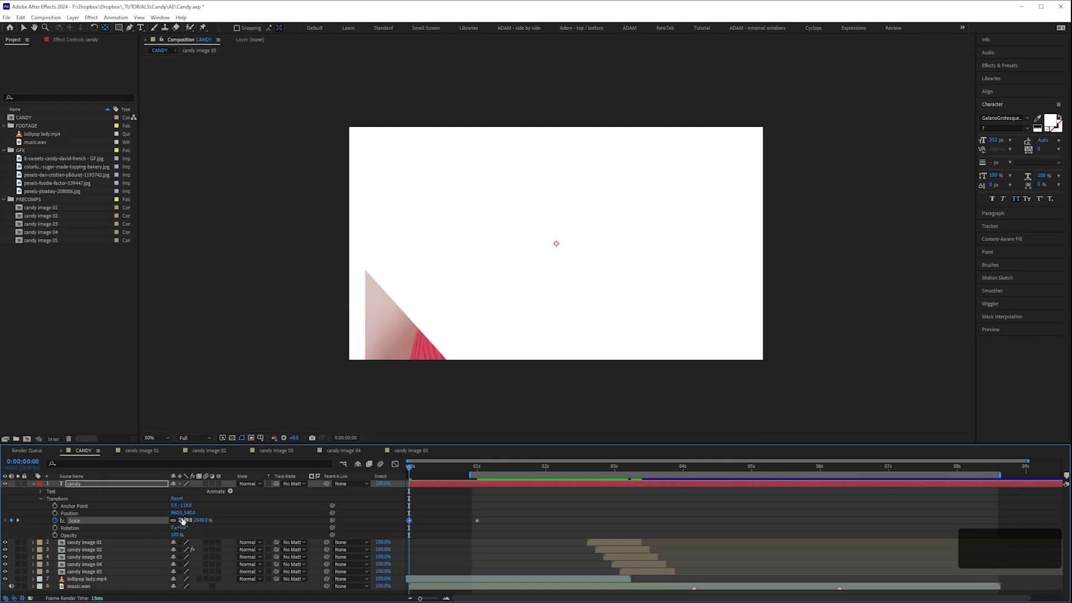
key(shift)
drag(185, 521, 229, 519)
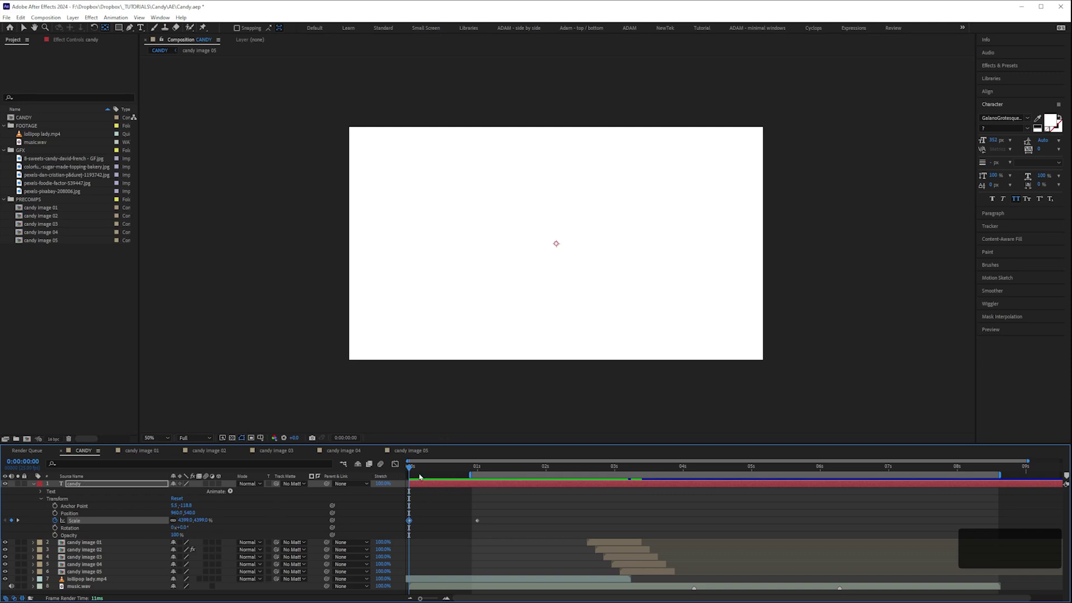
Preview the title's scale-down animation and step between its two Scale keyframes.
drag(420, 476, 448, 476)
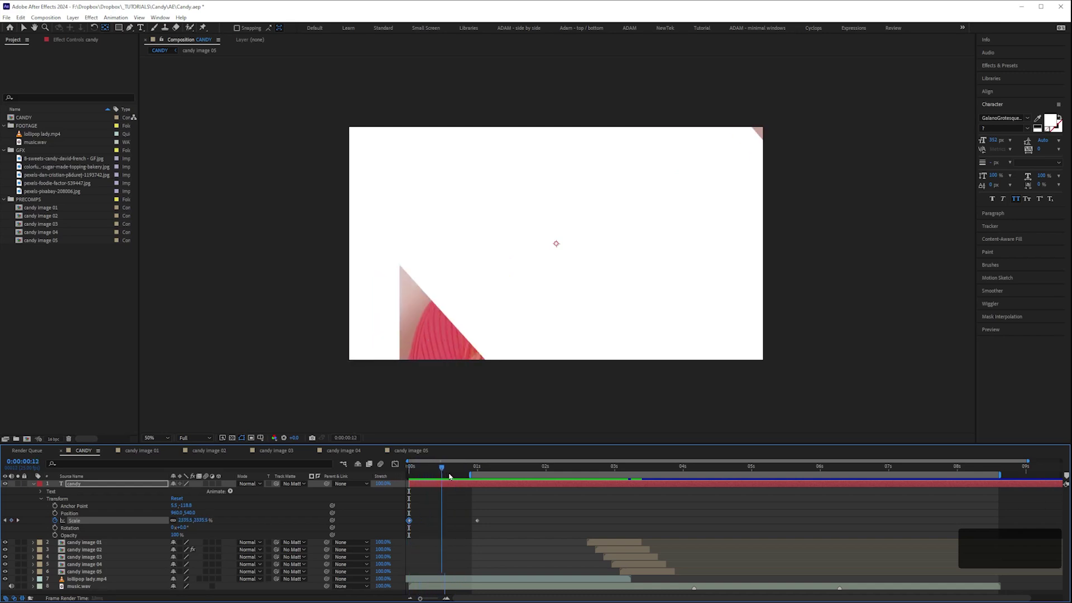
key(space)
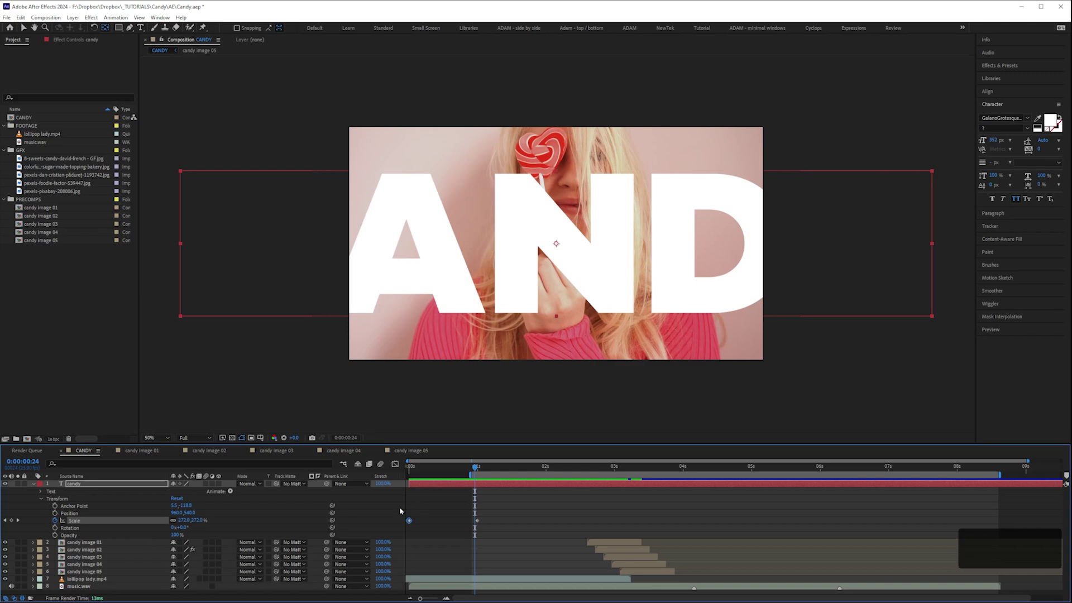
click(5, 519)
click(18, 521)
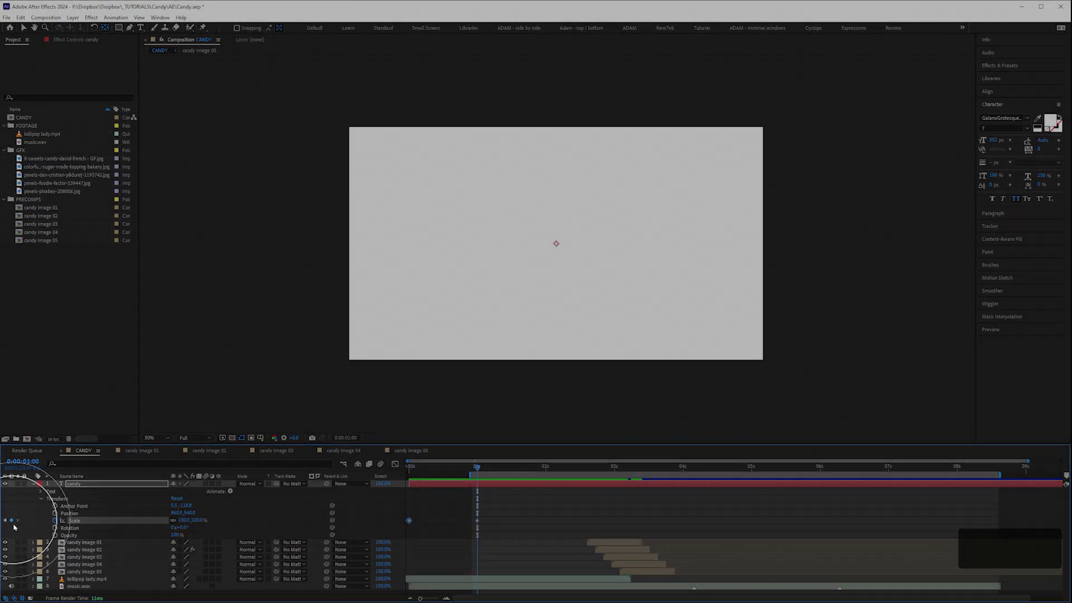
Set the candy text's Scale to 90% on its keyframe at 0:00:01:00.
click(5, 520)
click(18, 520)
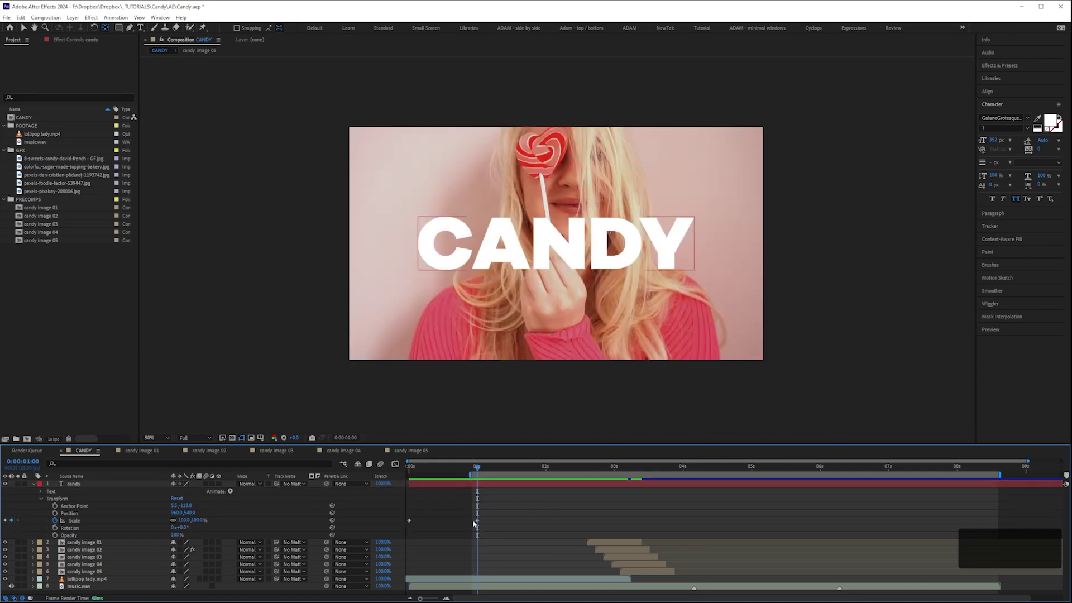
click(185, 520)
key(shift+Down)
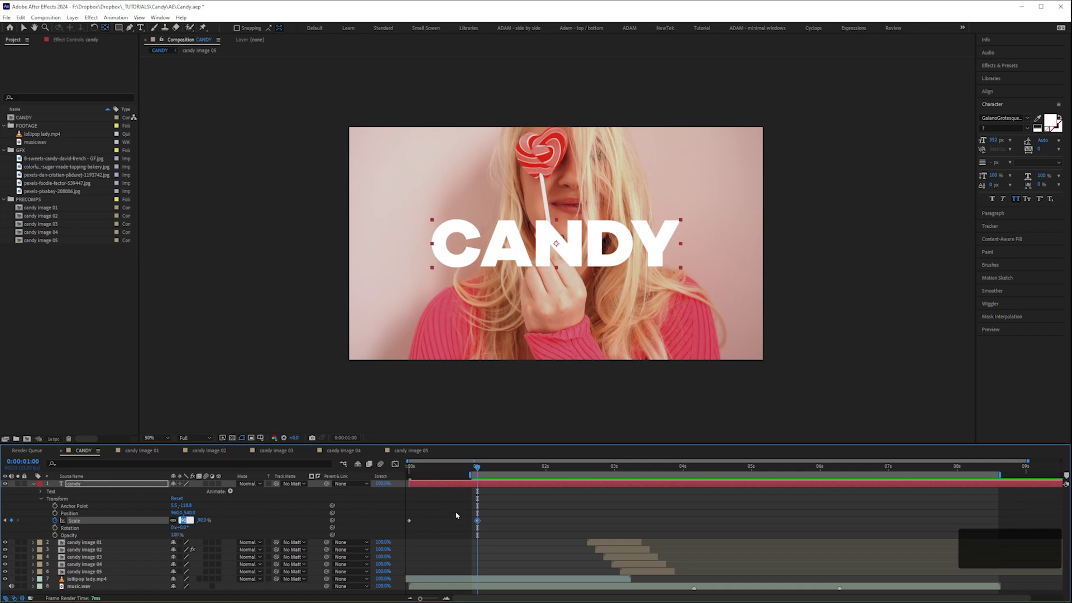
click(485, 519)
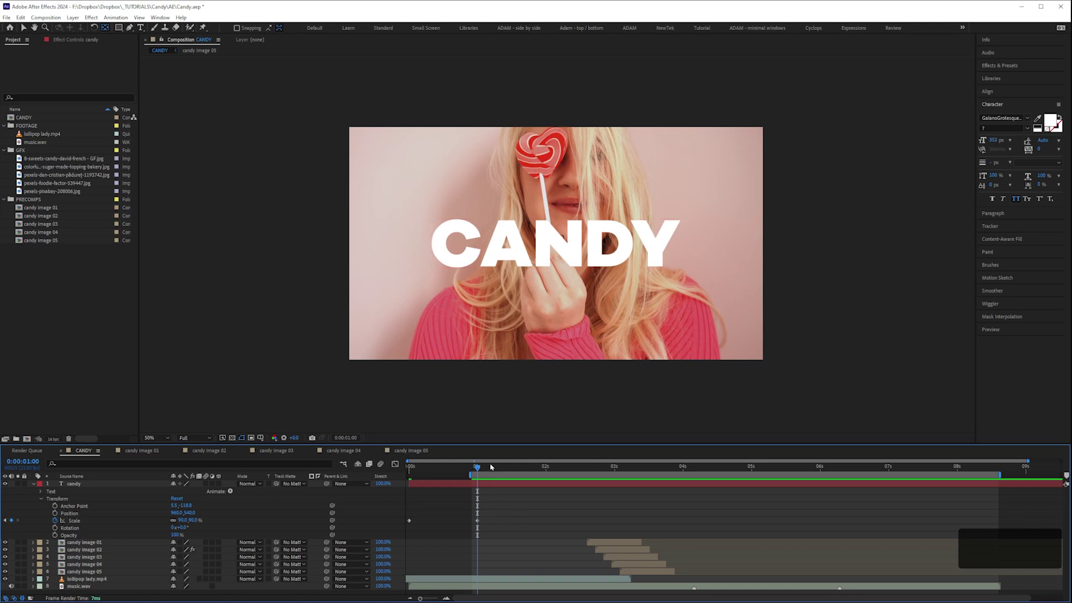
Extend the work area to the composition's start and, with music.wav muted, move the current time to 0:00:01:16.
double_click(472, 482)
drag(483, 471, 499, 468)
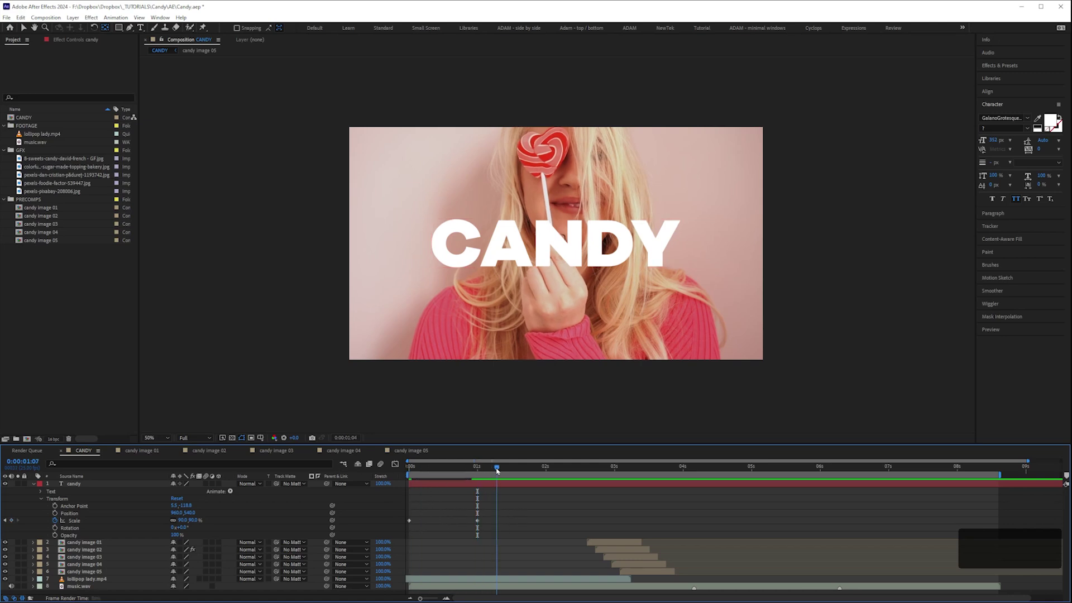
click(13, 587)
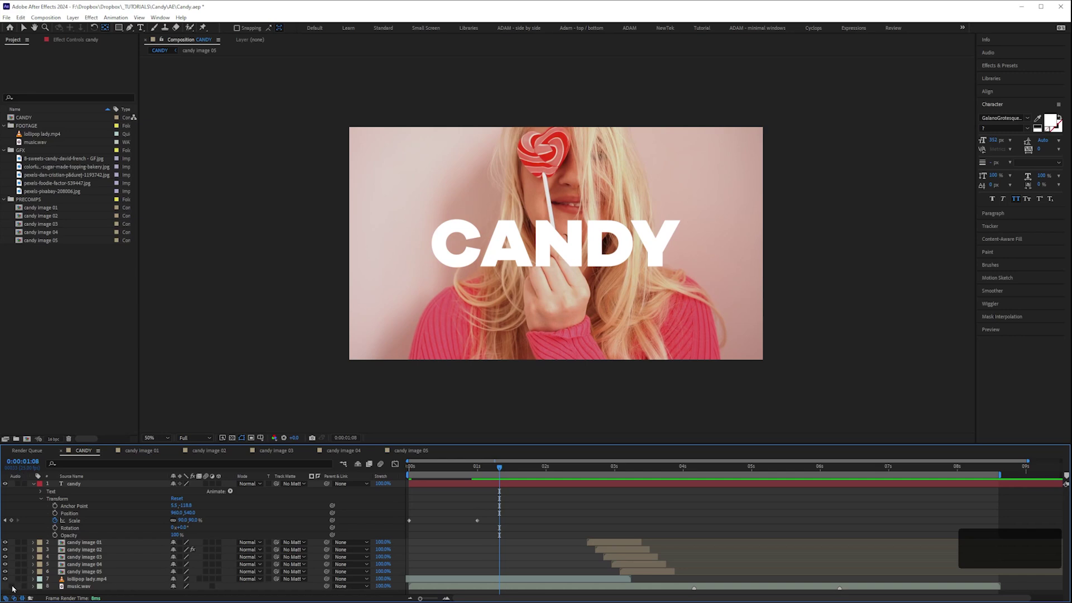
drag(501, 474, 521, 472)
click(512, 483)
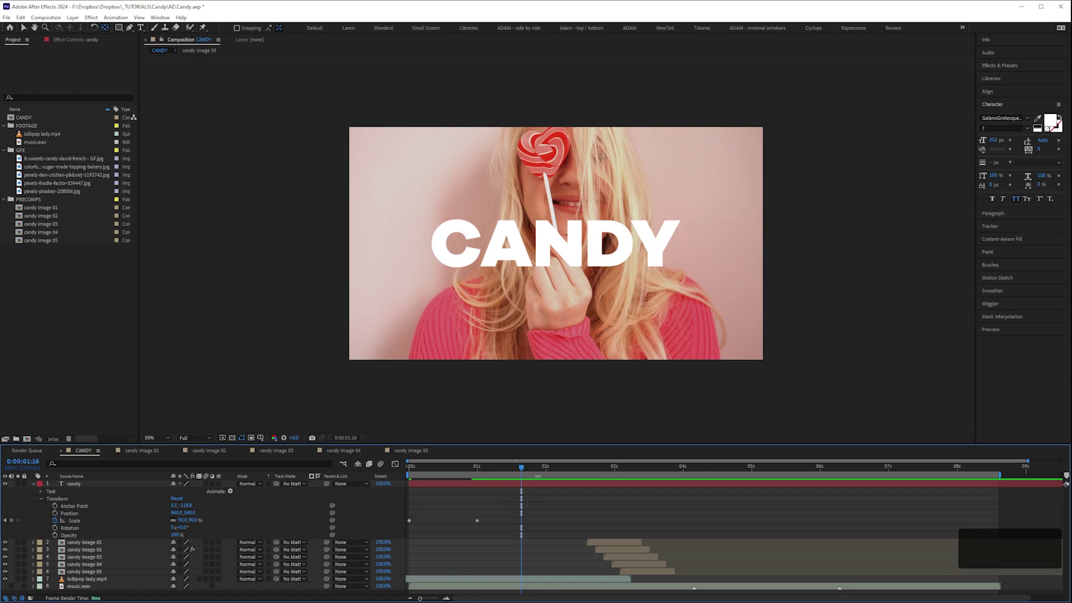
End the work area at 0:00:01:16, preview the title's scale-down and scrub to 0:00:00:24.
key(n)
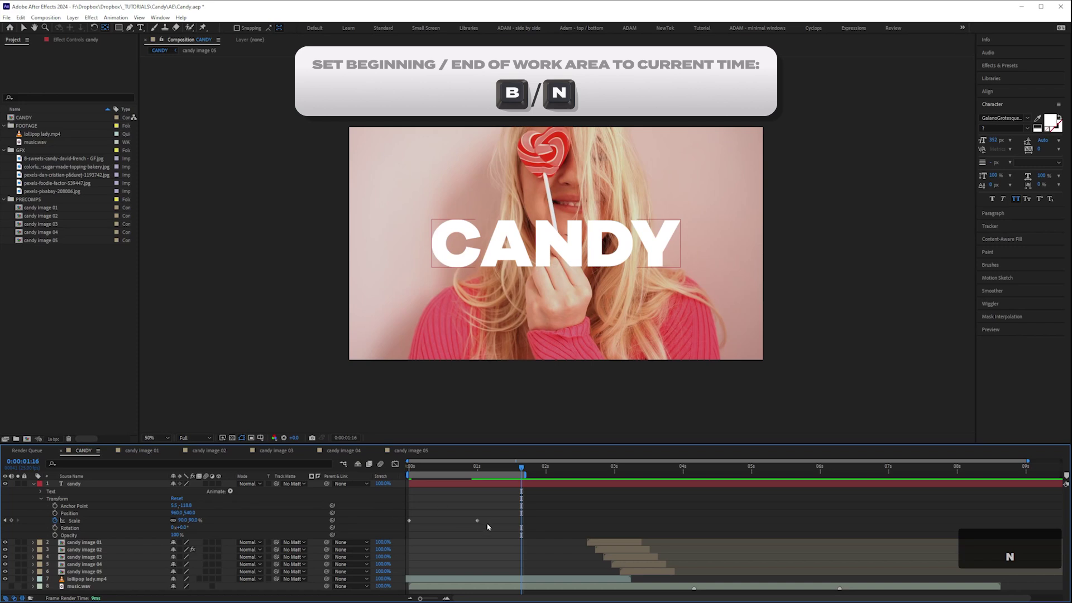
key(KP_0)
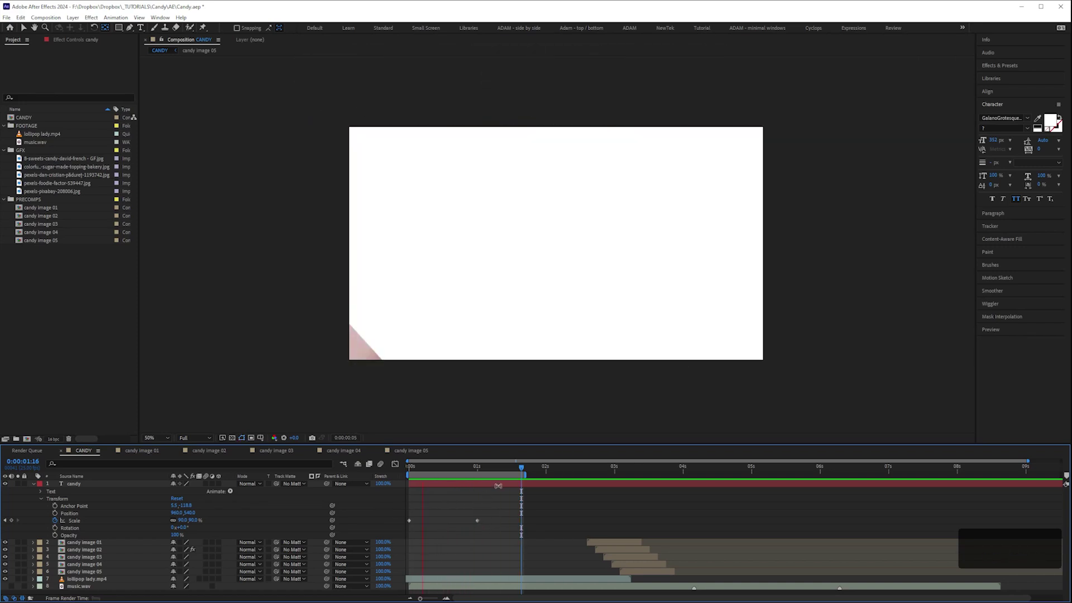
key(space)
mouse_move(439, 468)
mouse_down()
mouse_move(421, 470)
mouse_move(452, 471)
mouse_move(422, 475)
mouse_up()
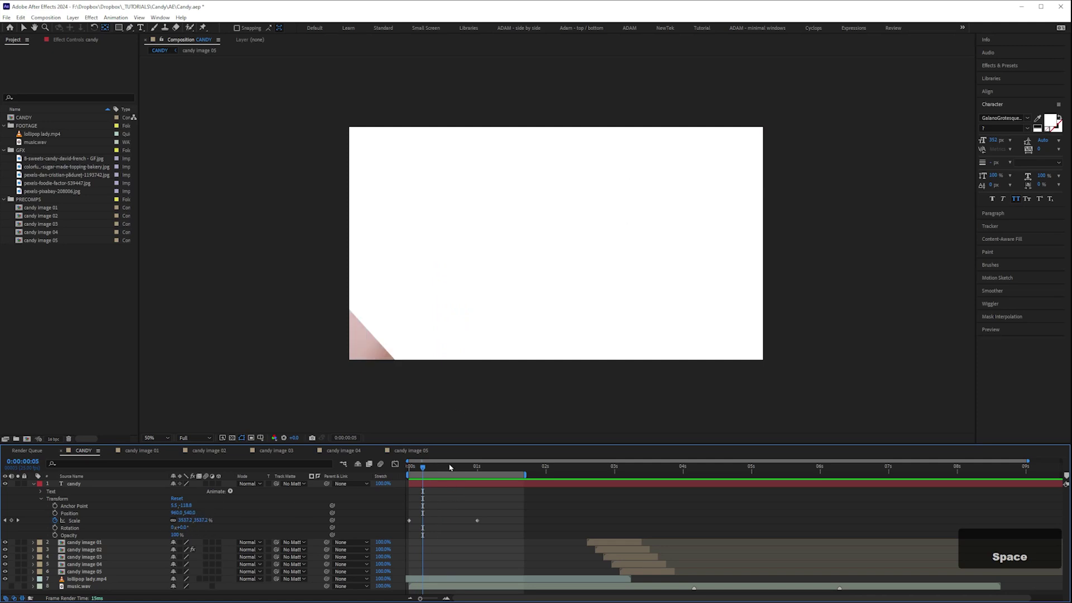
drag(437, 470, 475, 471)
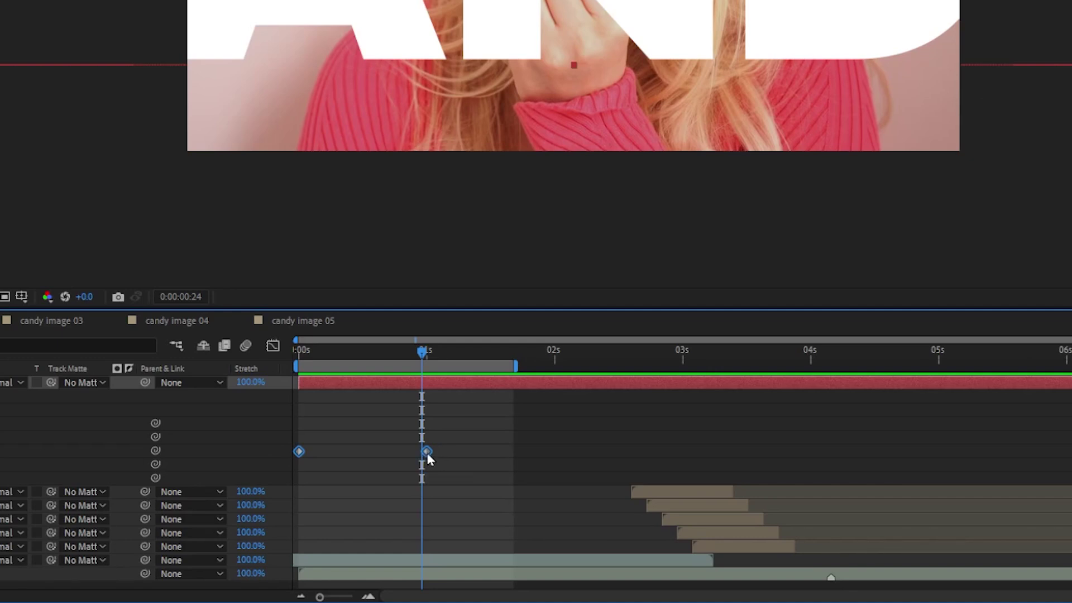
Apply Easy Ease to both Scale keyframes of the candy text and preview the eased scale-down.
right_click(427, 454)
mouse_move(533, 445)
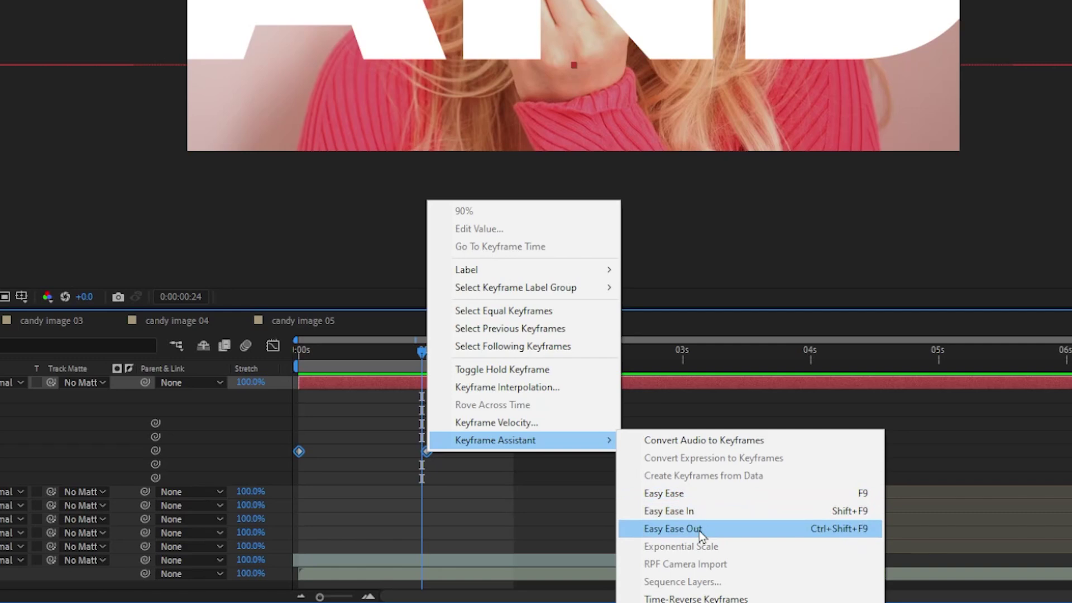
click(706, 498)
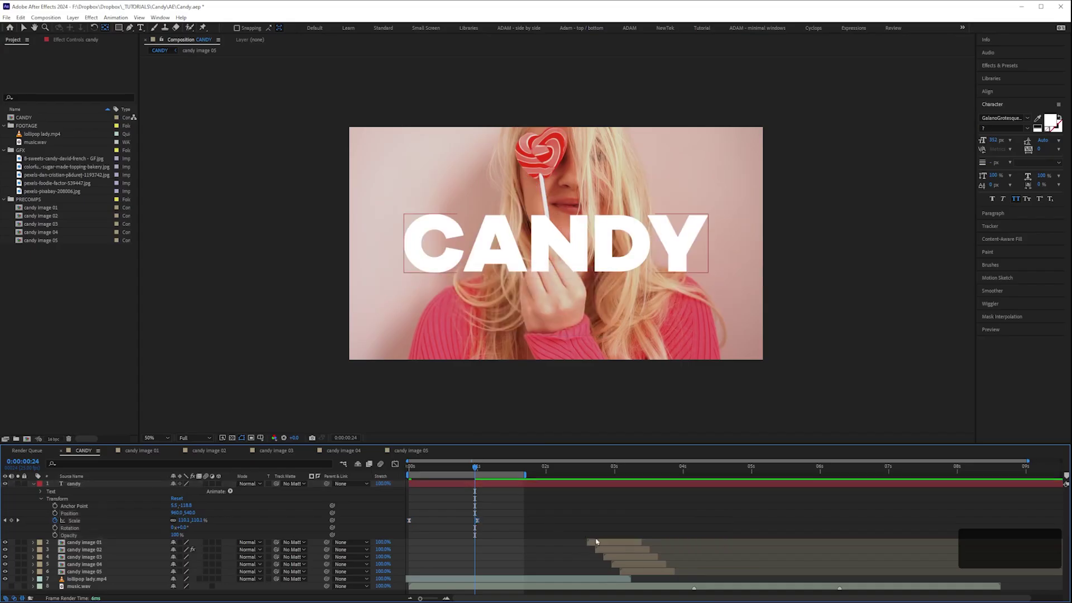
key(KP_0)
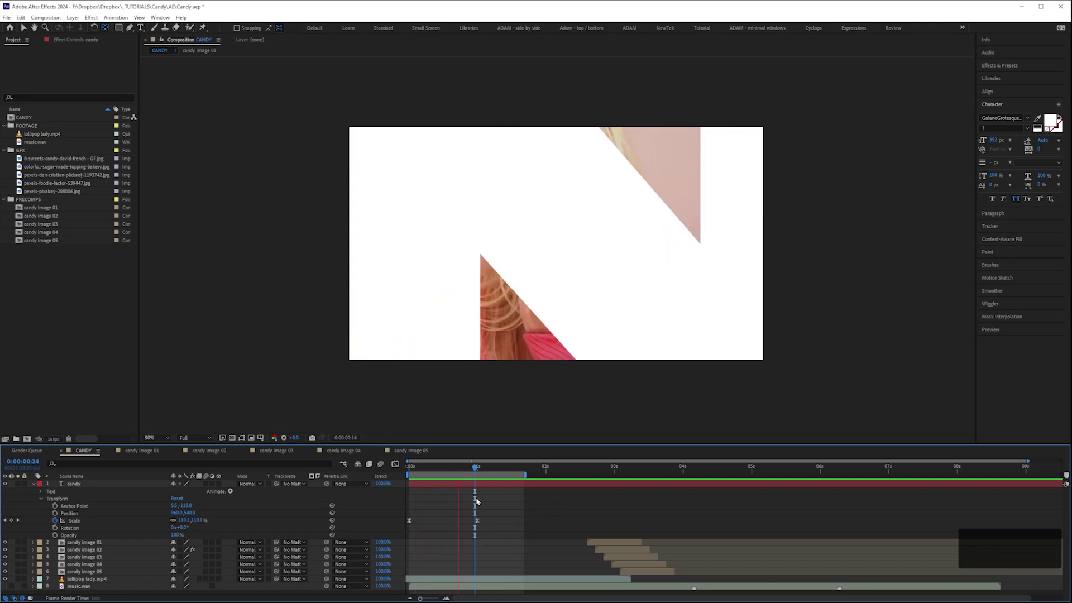
key(space)
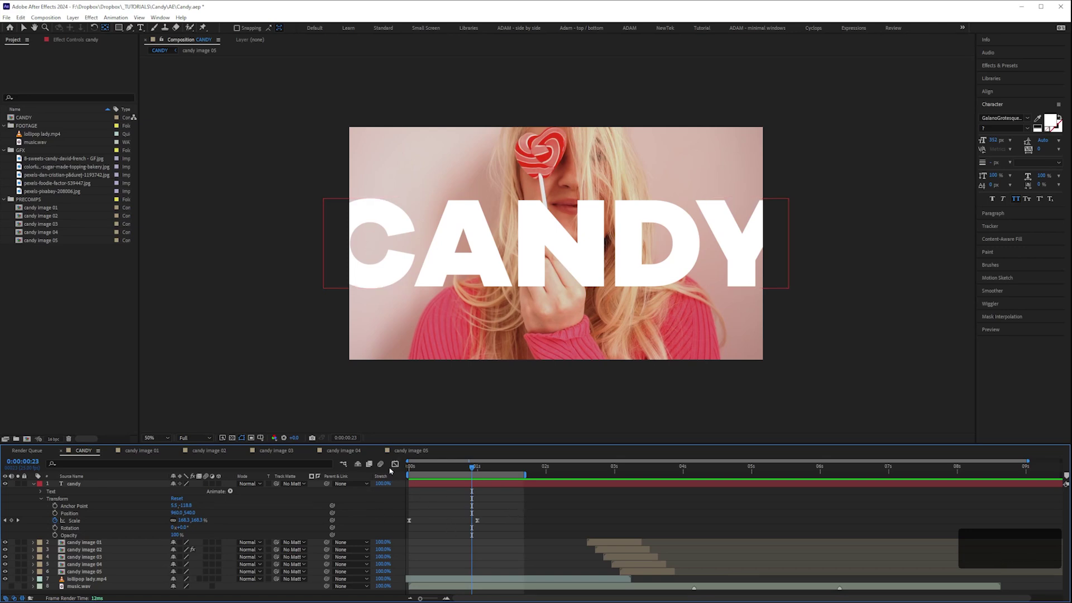
Show the candy text's Scale curve in the Graph Editor and stretch the second keyframe's handle horizontally back to the first keyframe's time.
drag(516, 508, 444, 543)
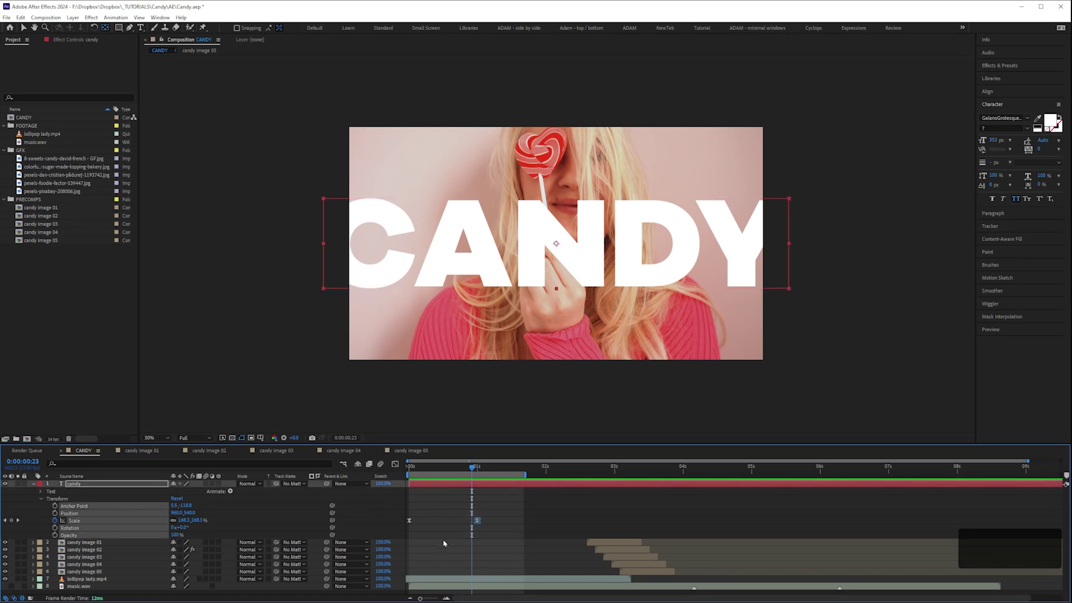
click(395, 465)
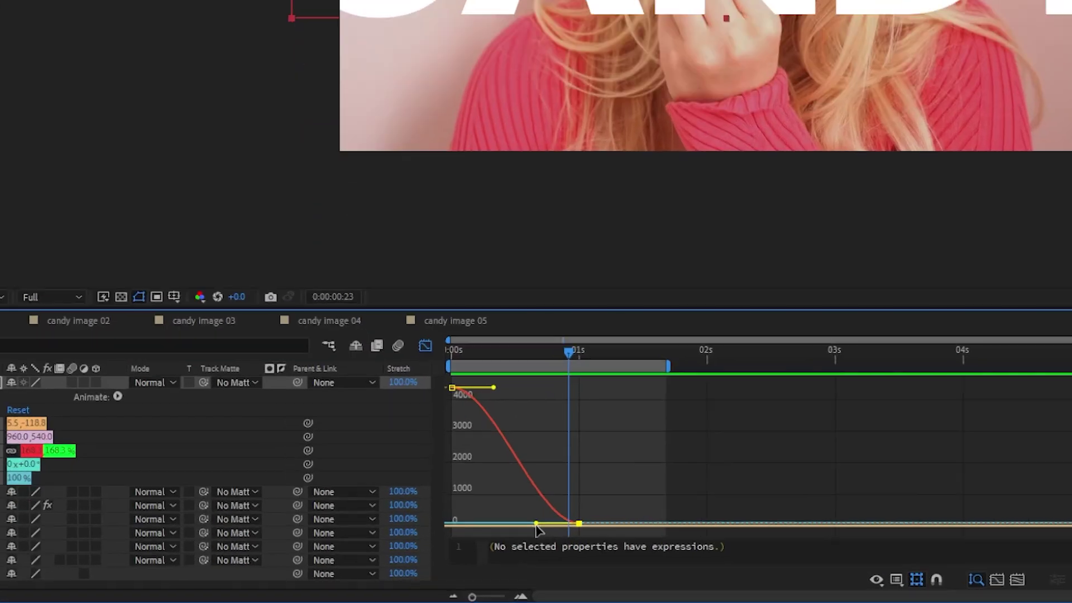
drag(454, 559, 445, 551)
drag(514, 521, 513, 524)
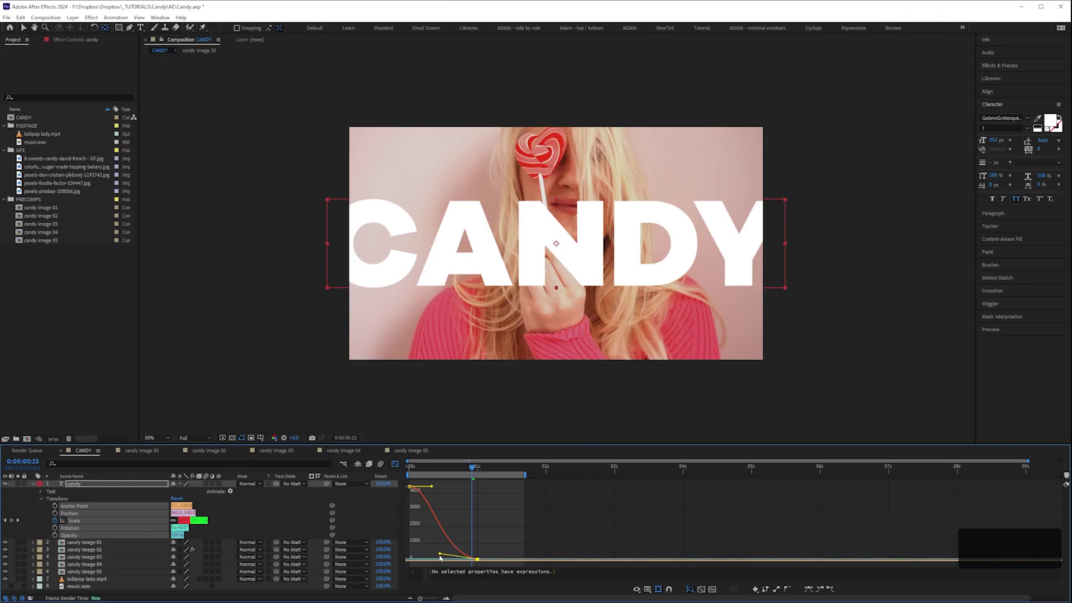
drag(440, 556, 410, 557)
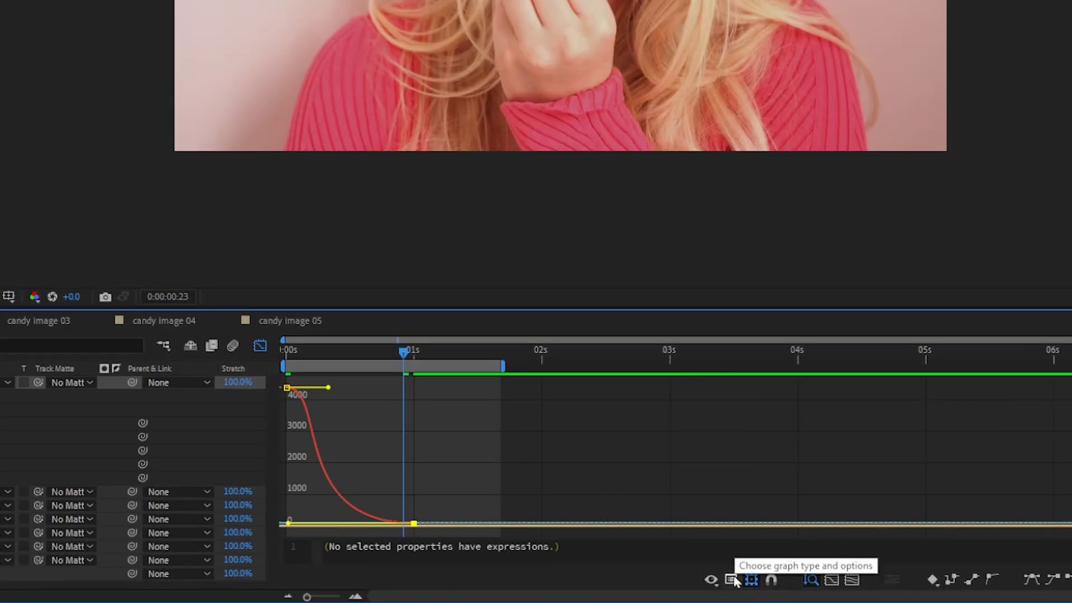
Compare the Scale animation's value graph and speed graph, then restore Auto-Select Graph Type.
click(733, 581)
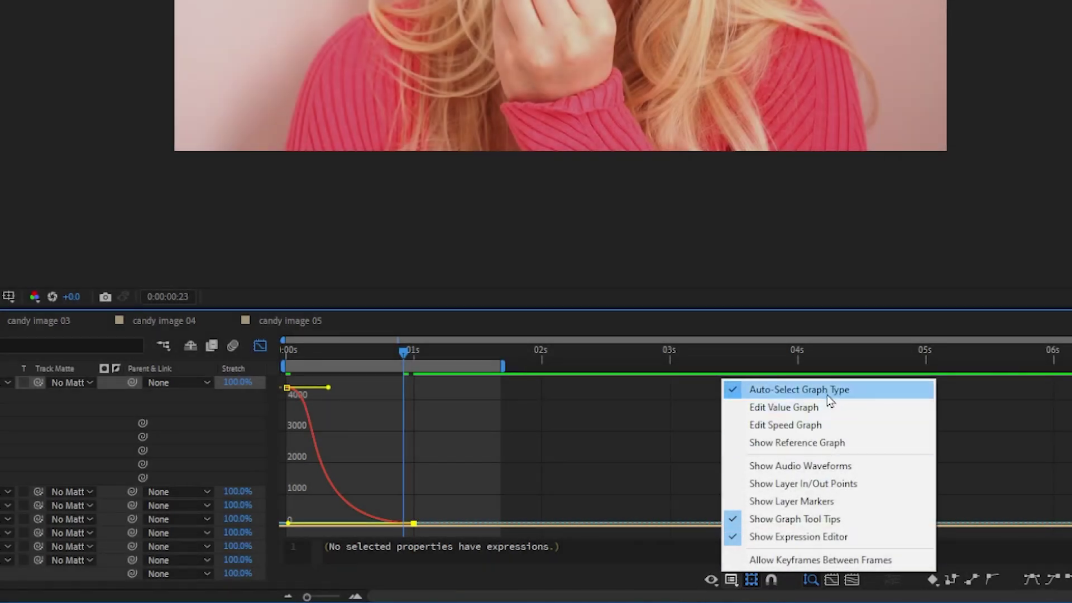
click(803, 416)
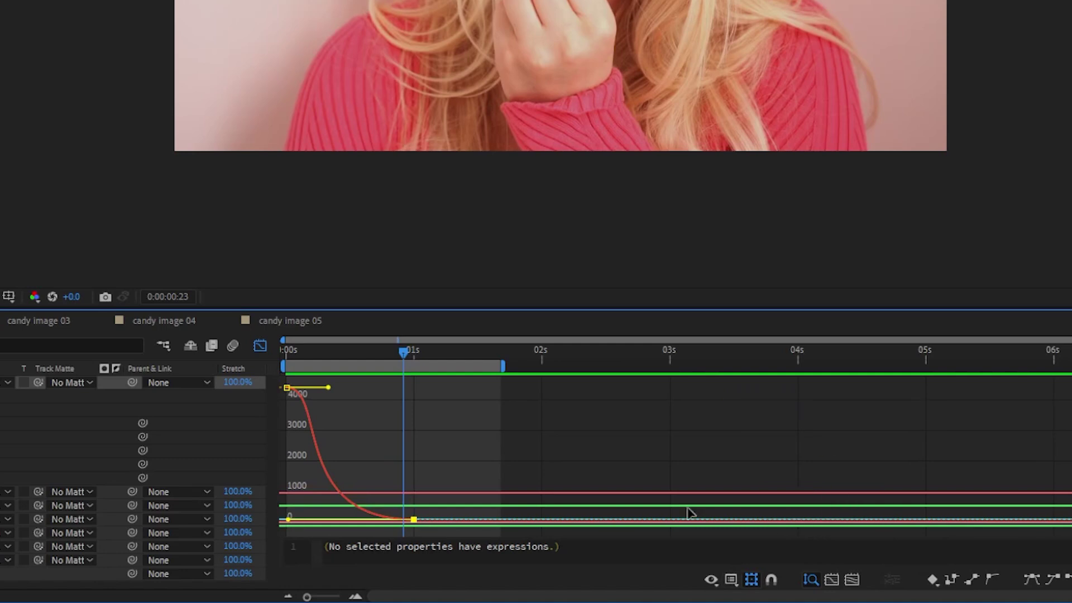
click(738, 585)
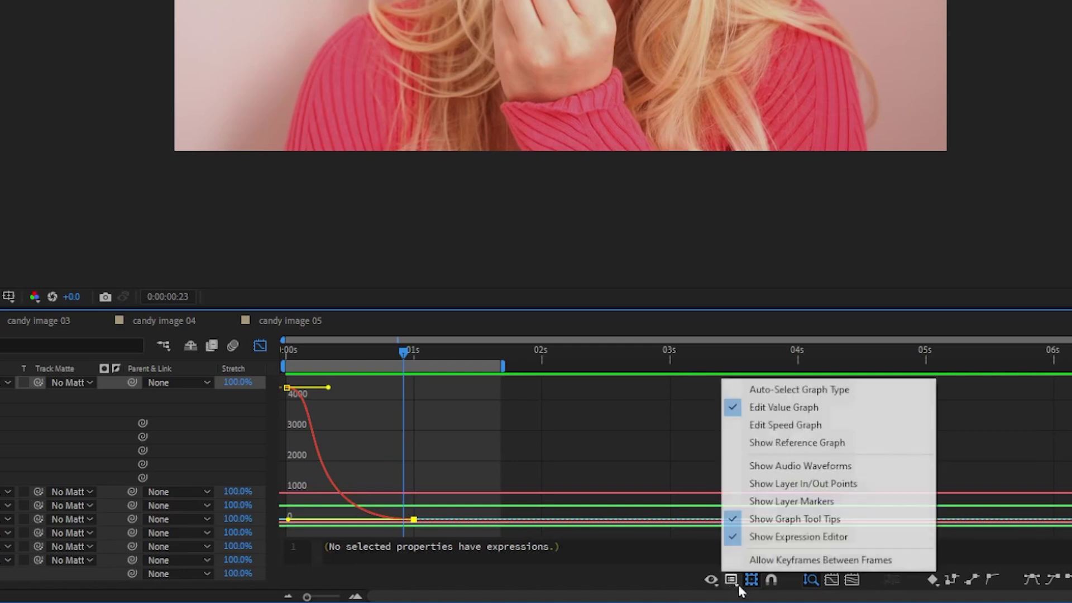
click(788, 427)
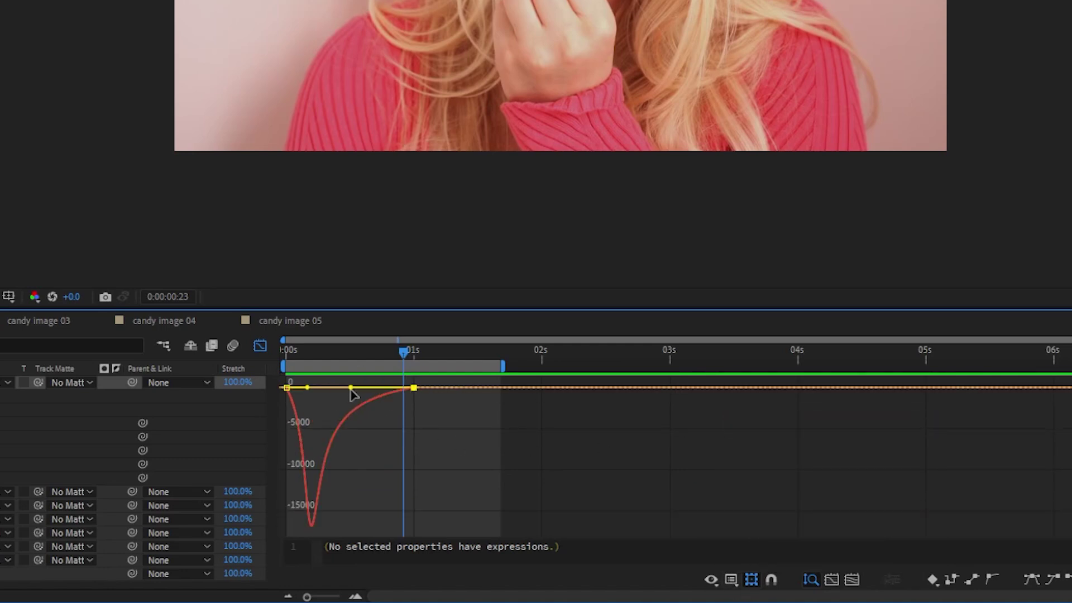
click(731, 581)
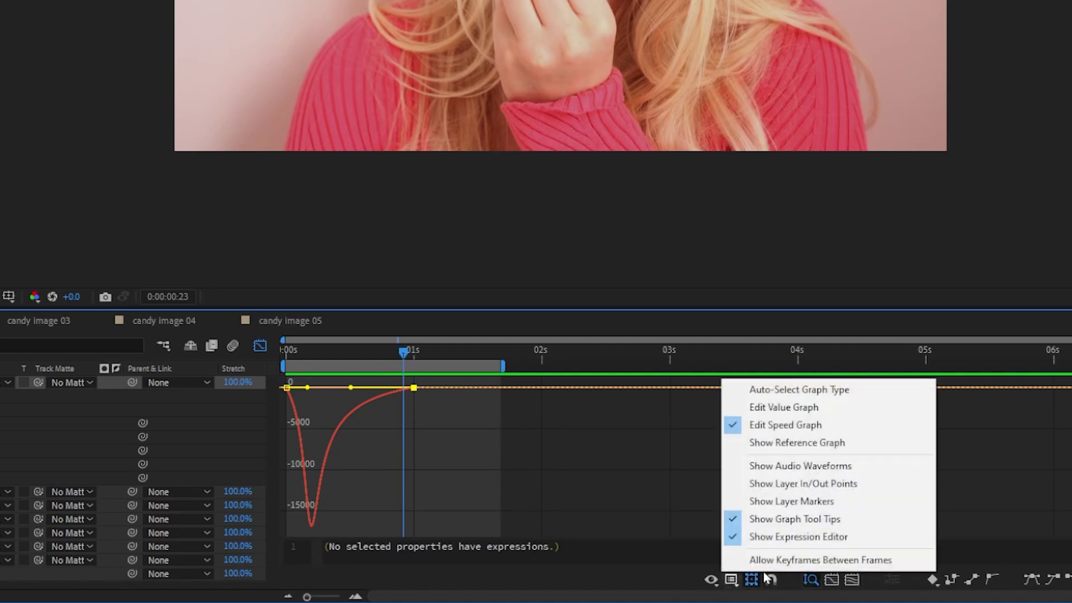
click(798, 414)
click(731, 581)
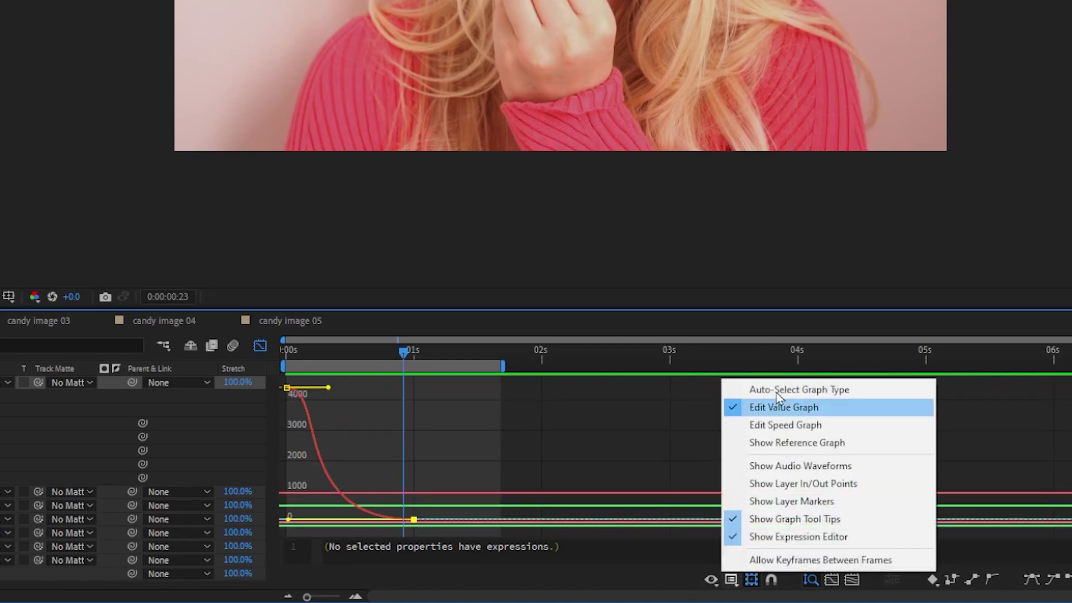
click(789, 389)
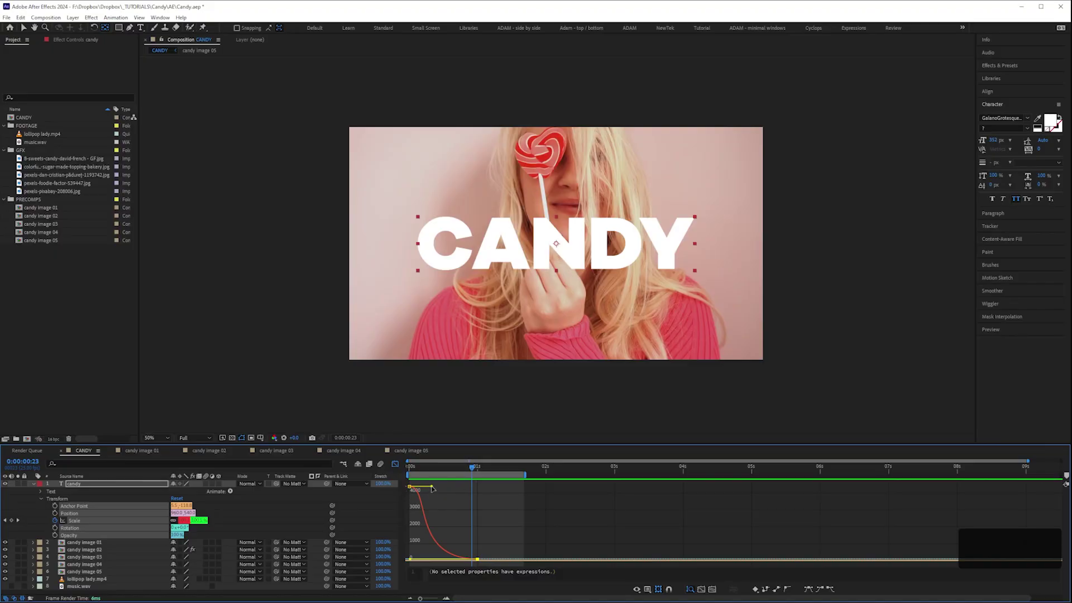
Pull the first Scale keyframe's handle steeply down for a fast start and scrub through the resulting scale-down to 0:00:00:20.
drag(430, 489, 411, 506)
click(408, 471)
click(411, 467)
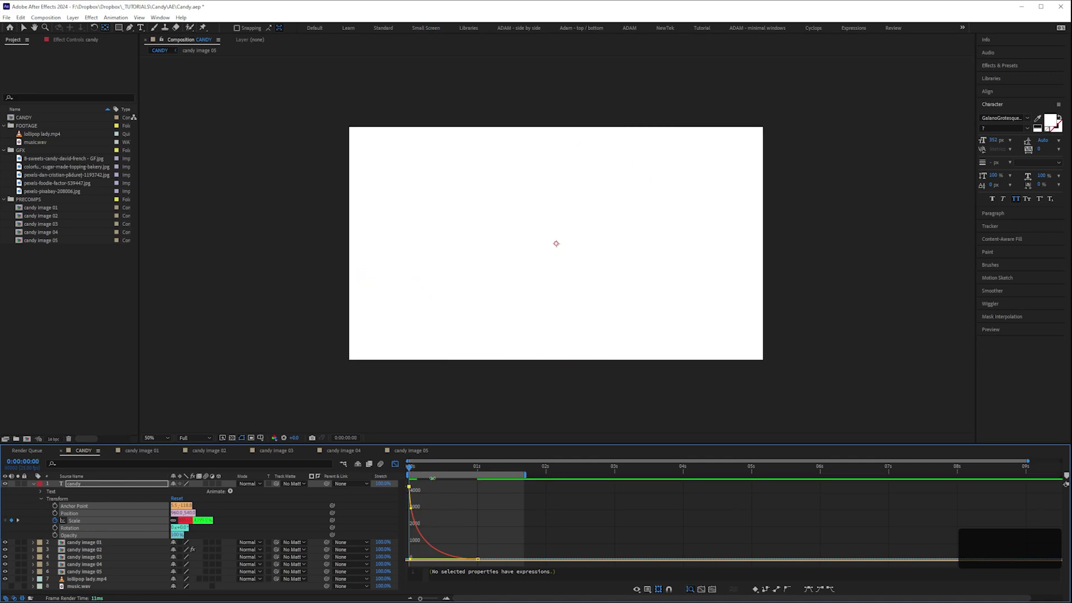
drag(412, 470, 415, 472)
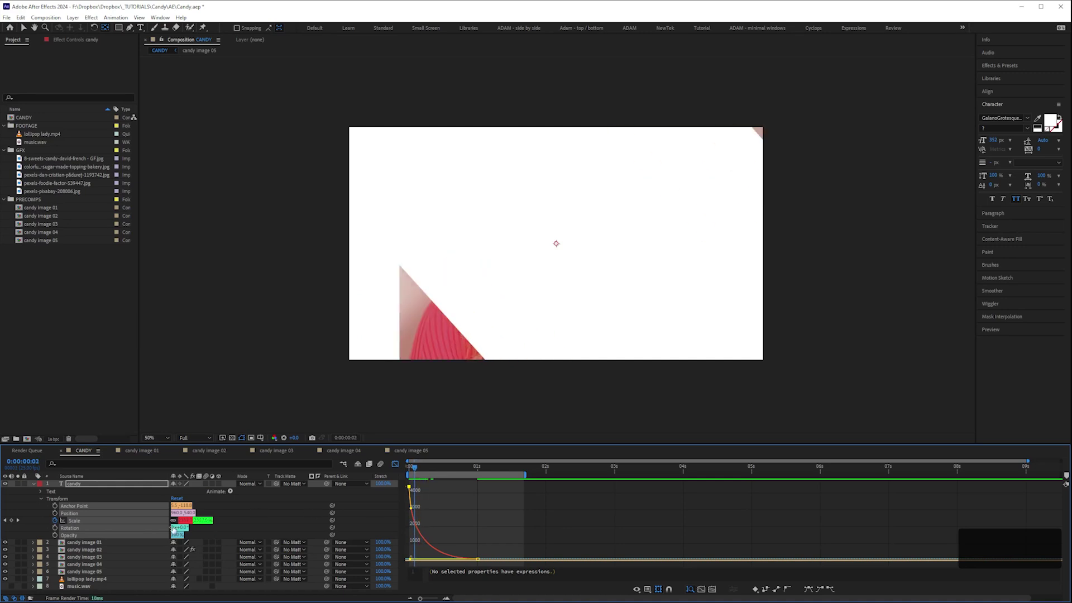
click(126, 523)
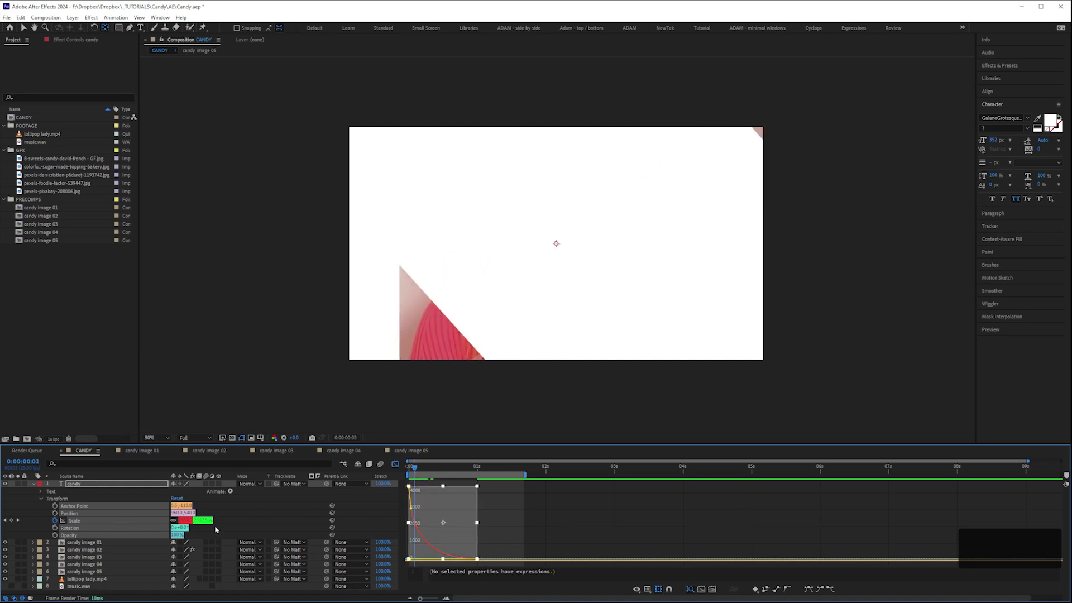
drag(423, 468, 463, 475)
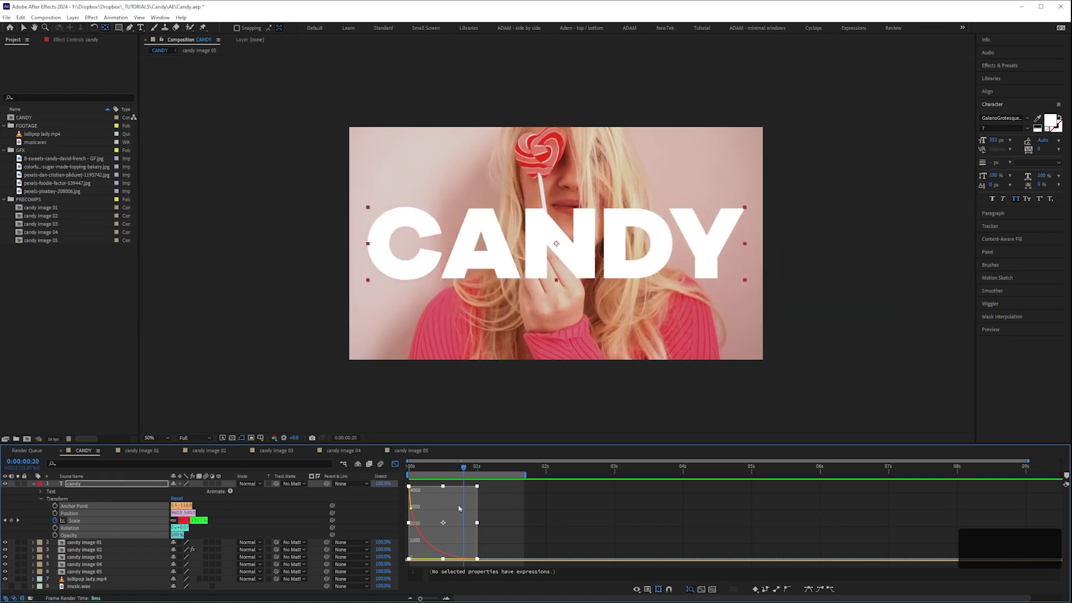
Fine-tune the Scale curve by pulling the first keyframe's handle slightly further down, then close the Graph Editor.
click(516, 533)
drag(410, 560, 402, 561)
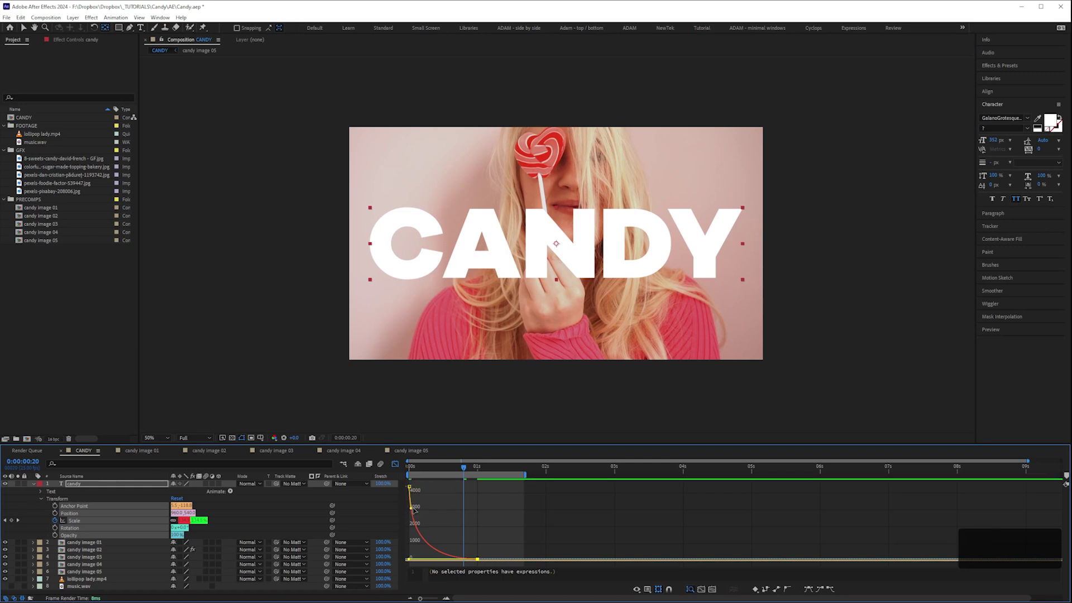
key(ctrl+z)
drag(408, 512, 409, 515)
click(395, 464)
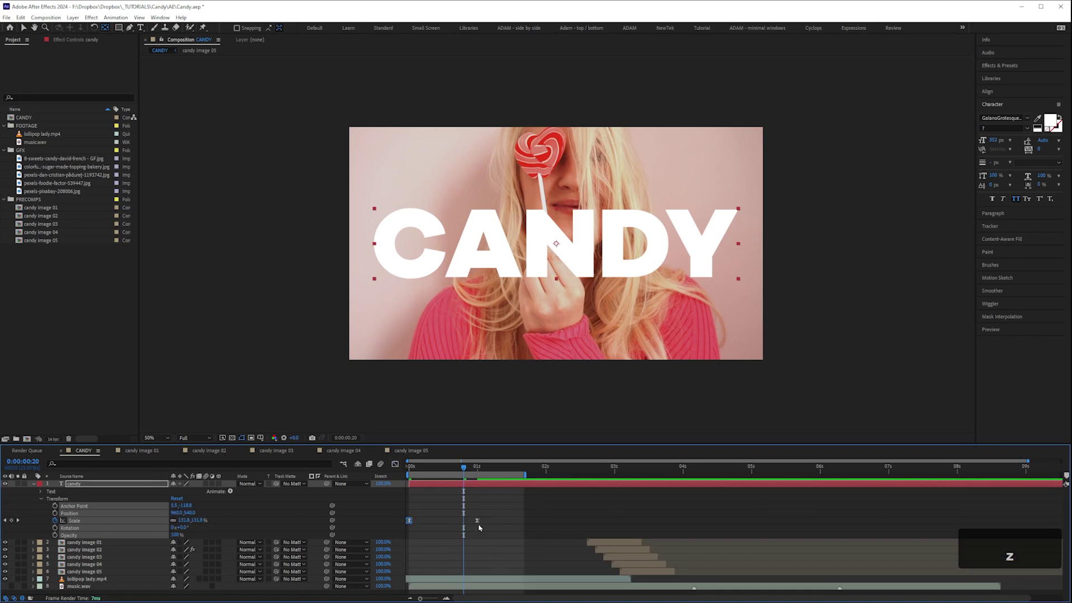
Move the candy text's second Scale keyframe to 0:00:00:20 and preview the shortened scale-down.
click(476, 470)
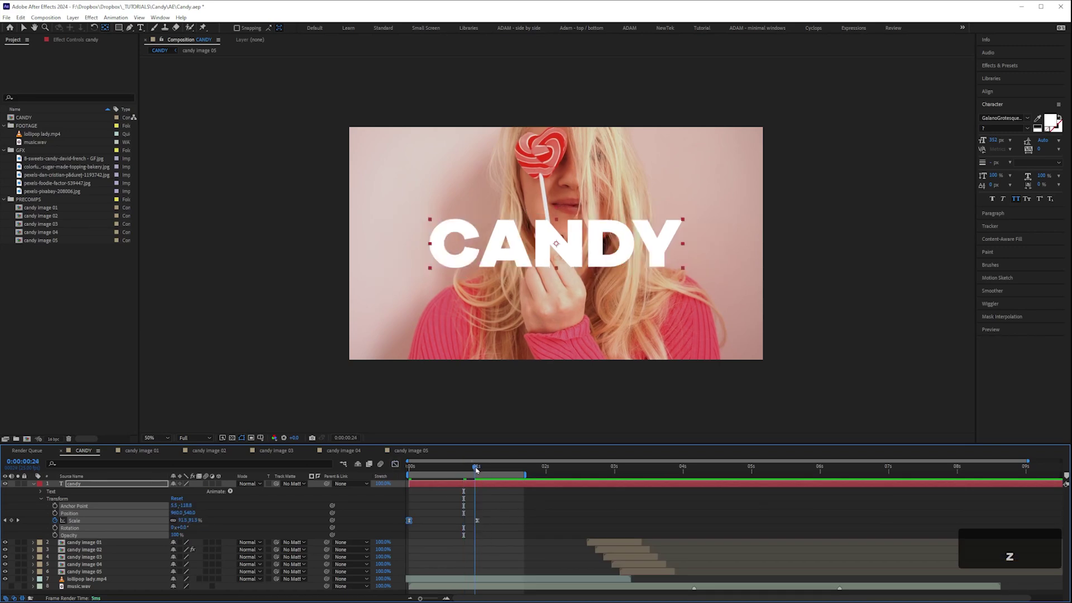
click(477, 521)
drag(478, 524, 463, 525)
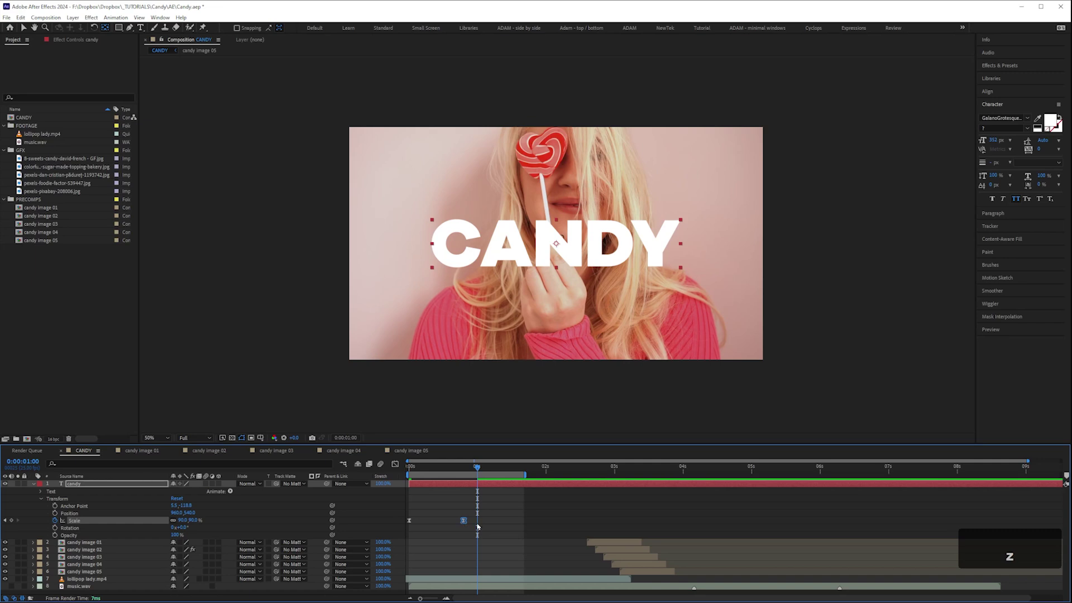
click(604, 572)
key(KP_0)
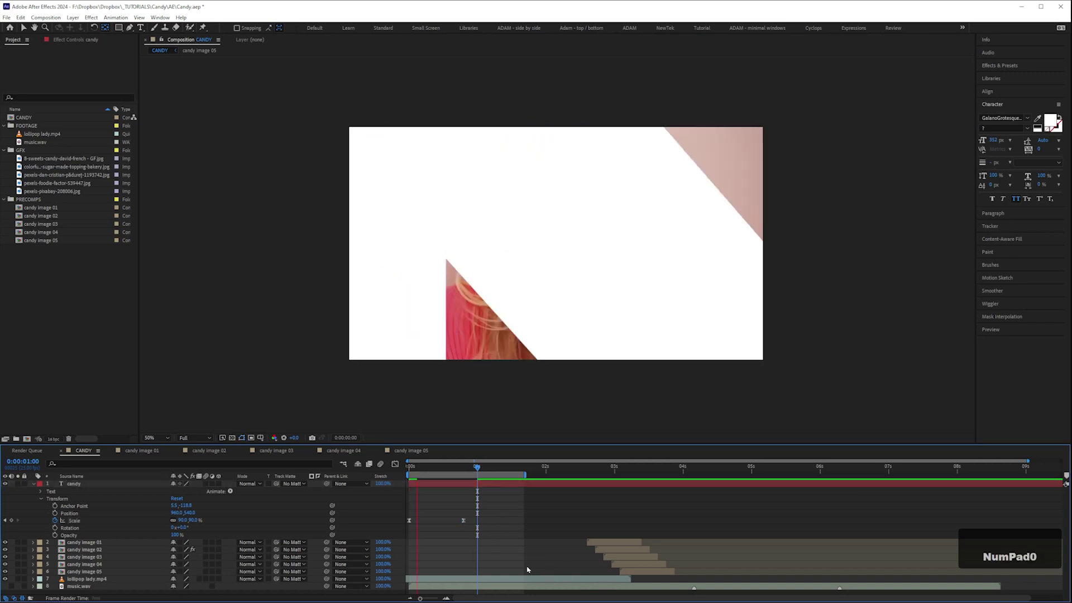
key(space)
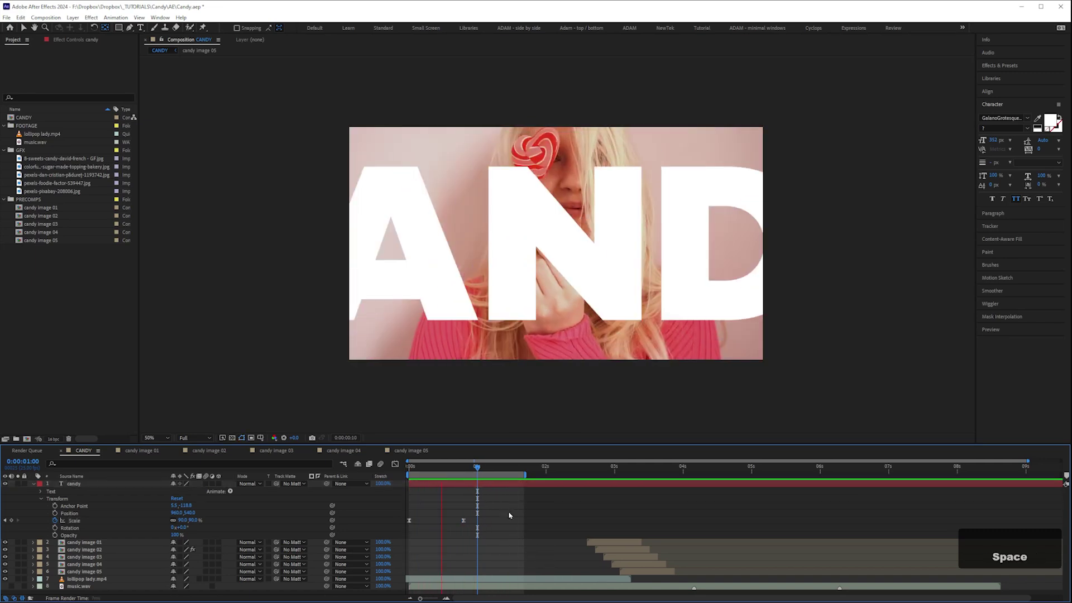
Check the second Scale keyframe's curve in the Graph Editor and preview the title animation again.
drag(479, 522, 445, 510)
click(396, 464)
click(395, 465)
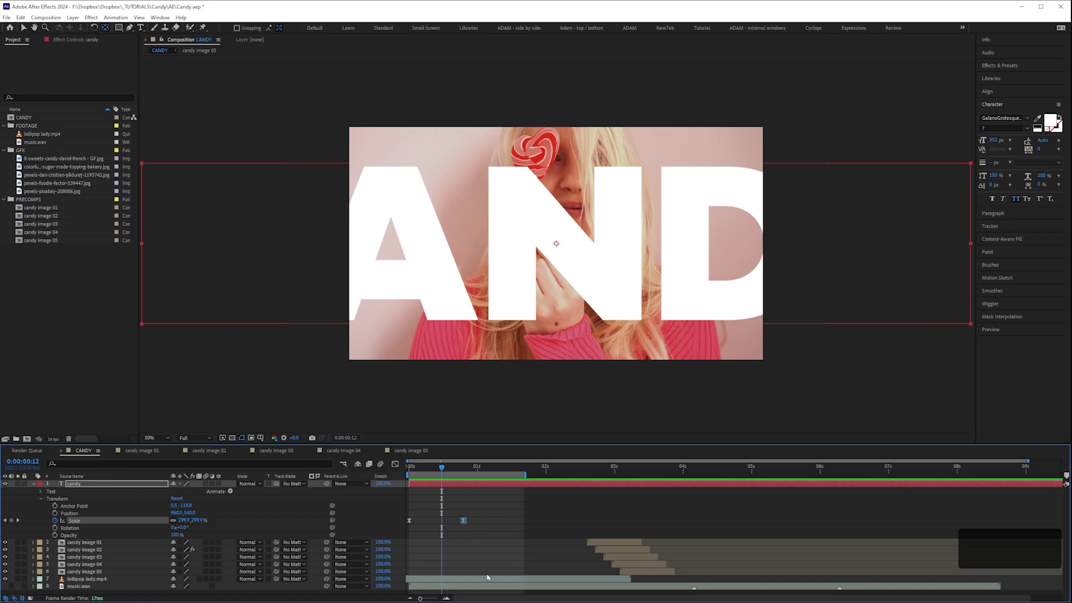
key(KP_0)
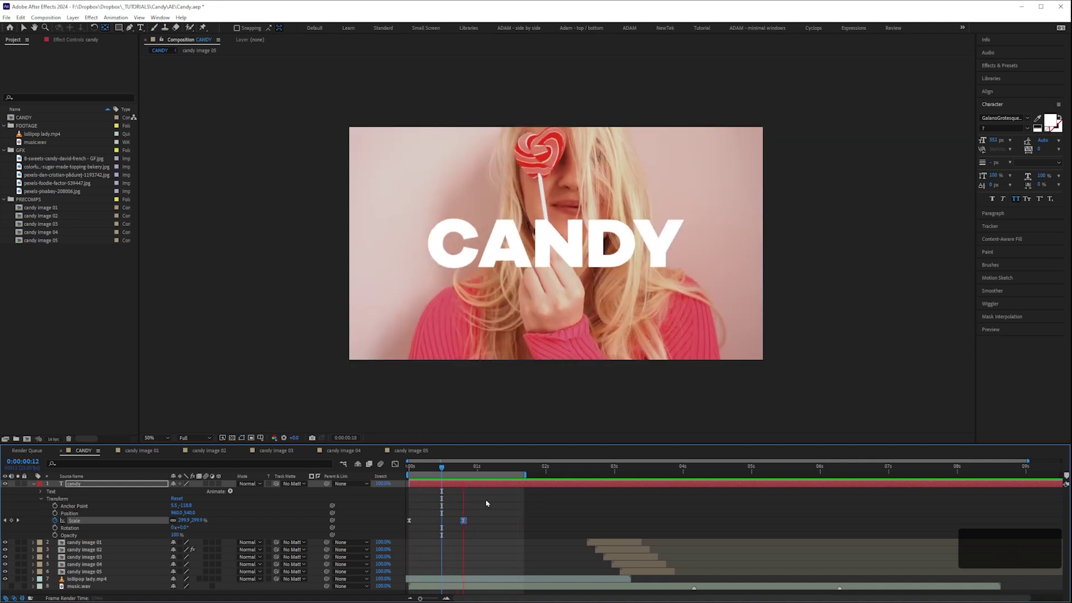
key(space)
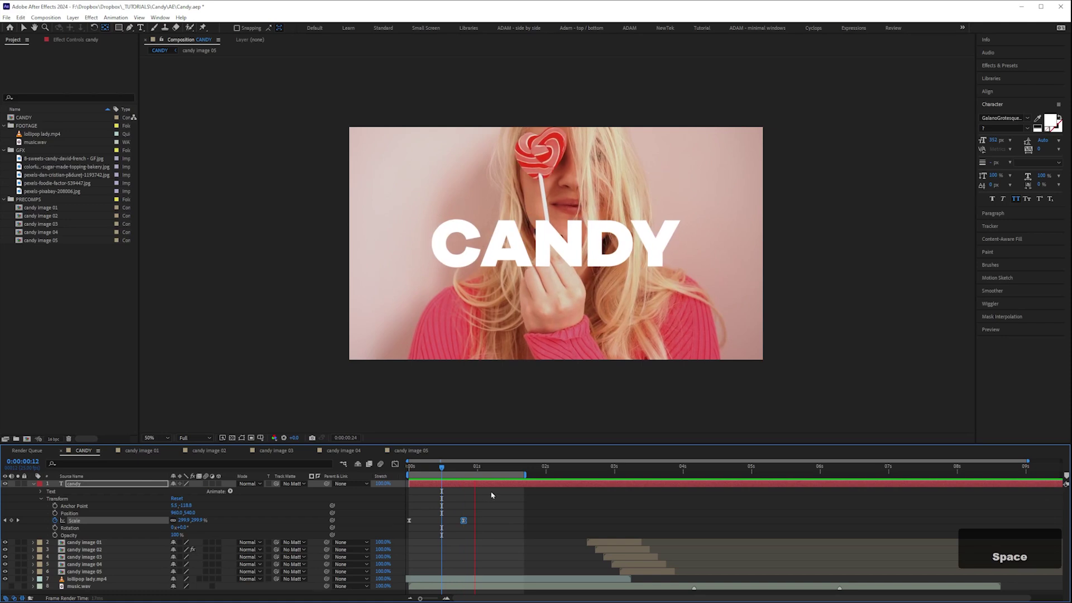
click(501, 515)
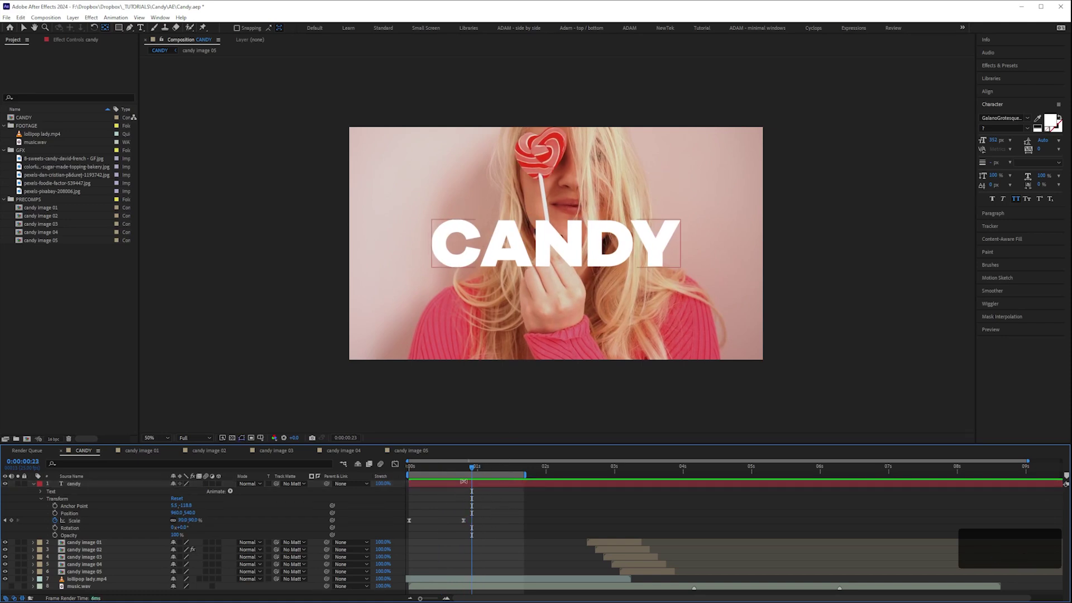
Replay the title animation from its beginning and move the current time to 0:00:02:15, where candy image 01 starts.
drag(471, 467, 410, 467)
key(space)
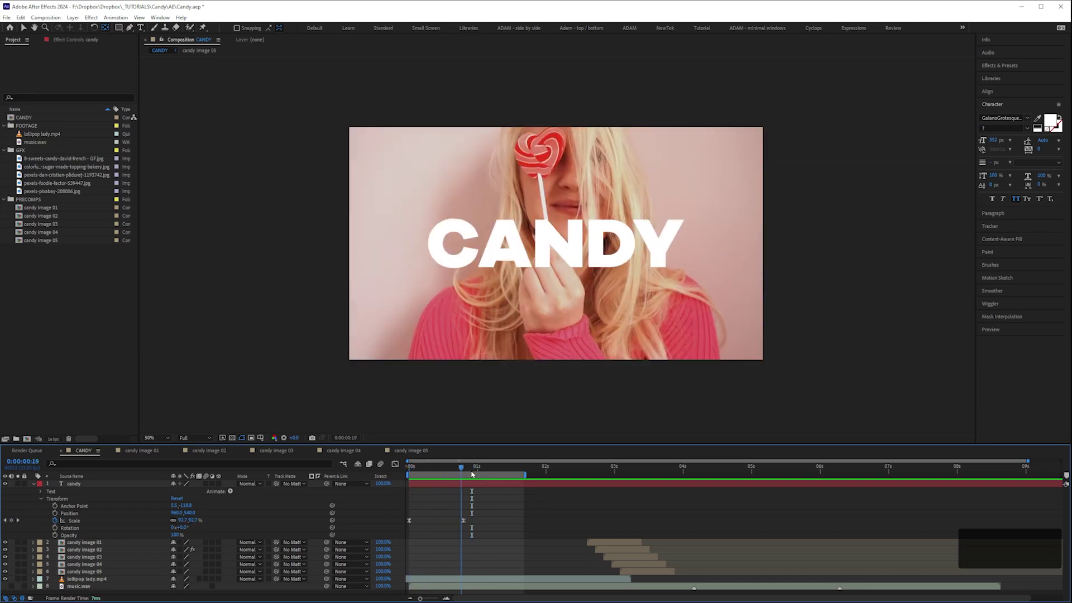
drag(531, 473, 588, 479)
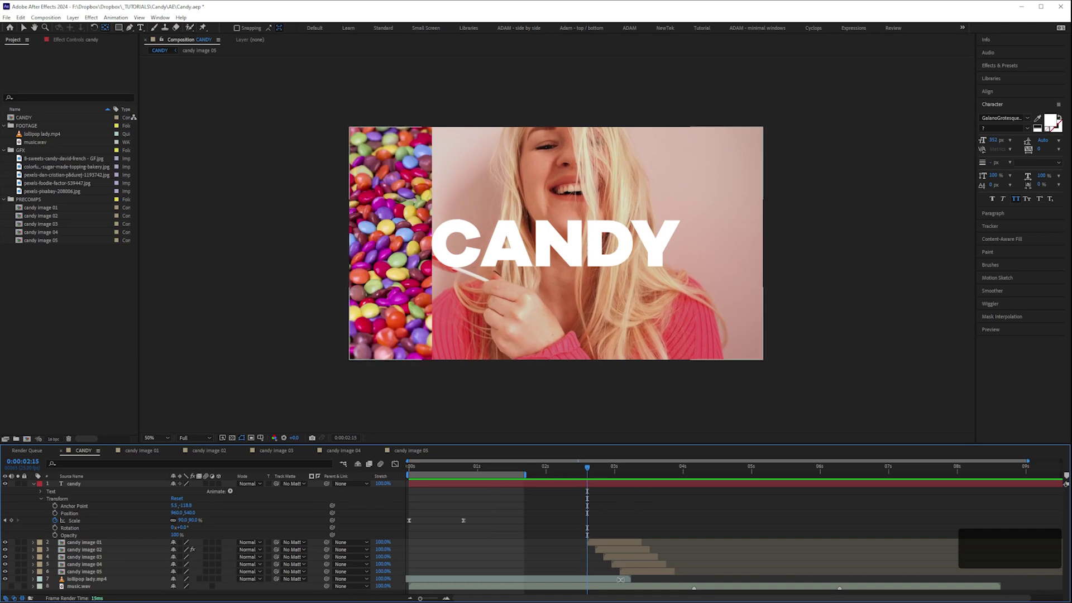
Shift the lollipop clip and the five candy precomps earlier together so the lollipop clip ends at 0:00:02:15.
drag(621, 583, 581, 589)
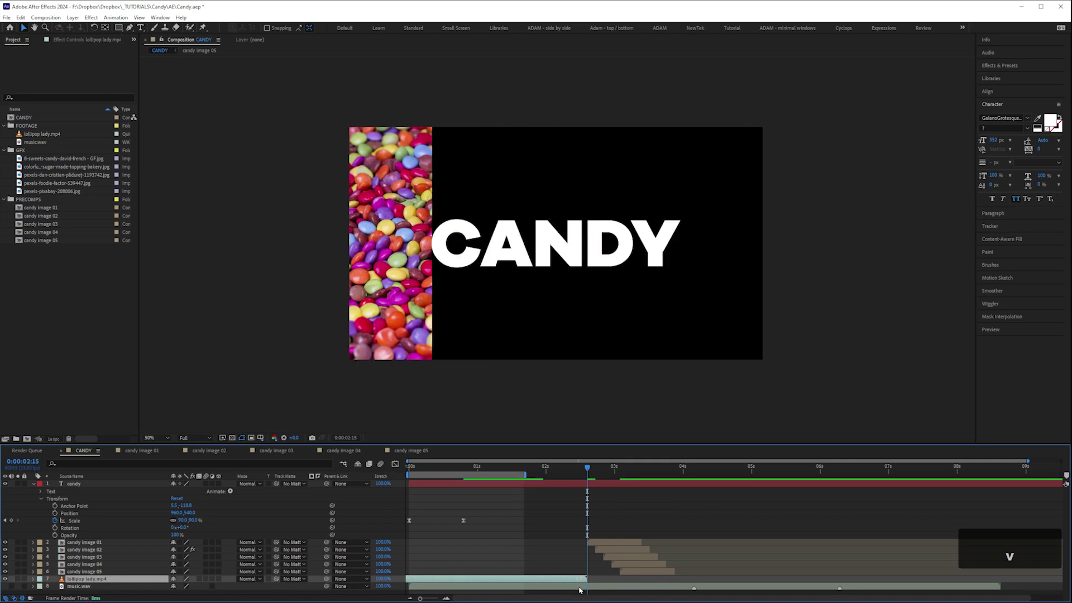
key(ctrl+z)
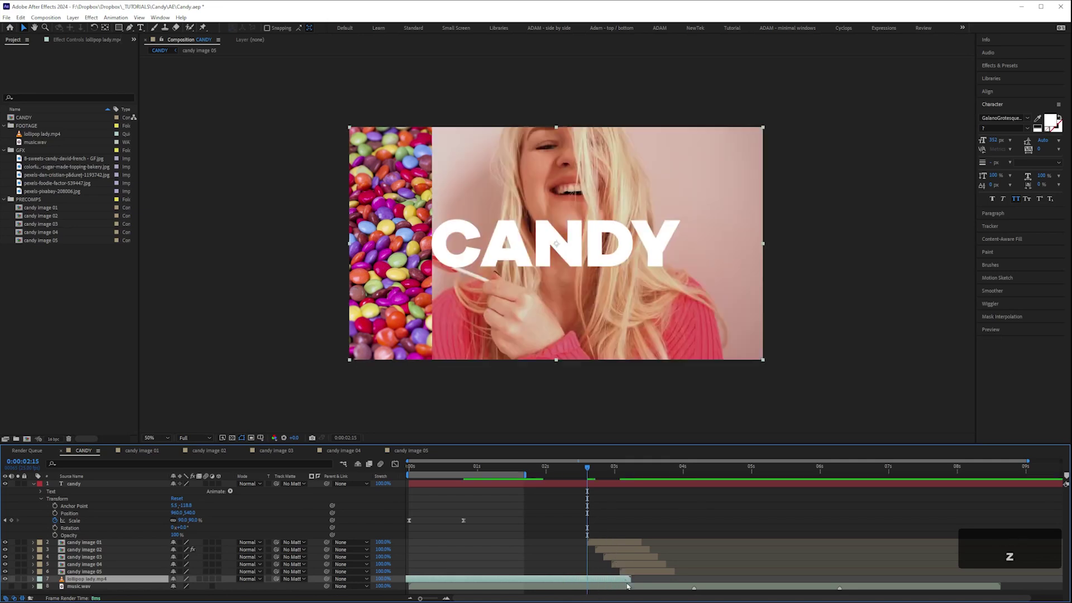
shift+click(617, 546)
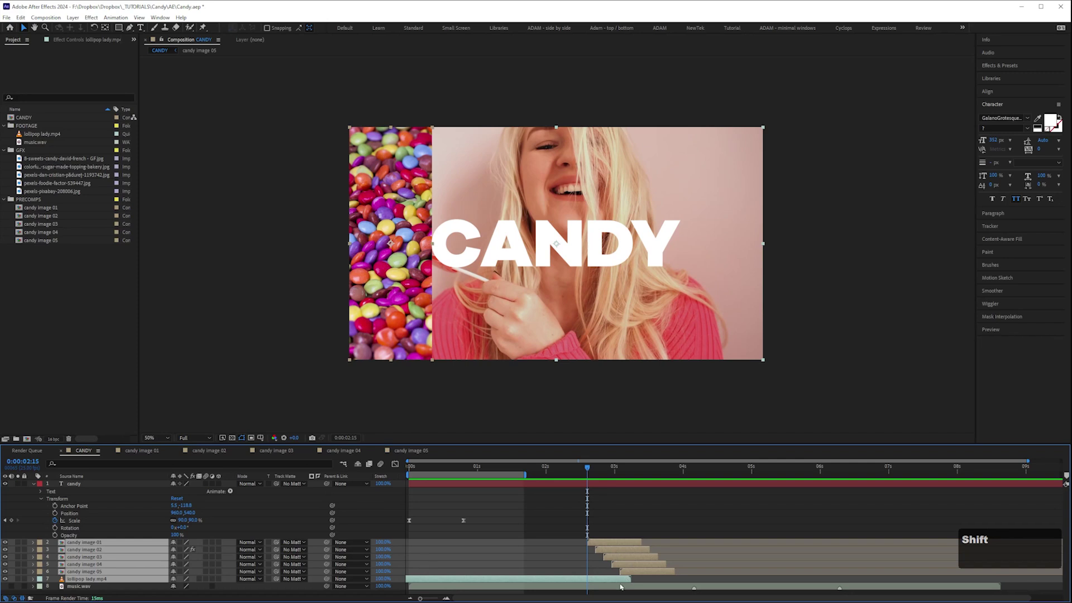
mouse_move(610, 540)
mouse_down()
mouse_move(584, 554)
mouse_move(590, 546)
mouse_up()
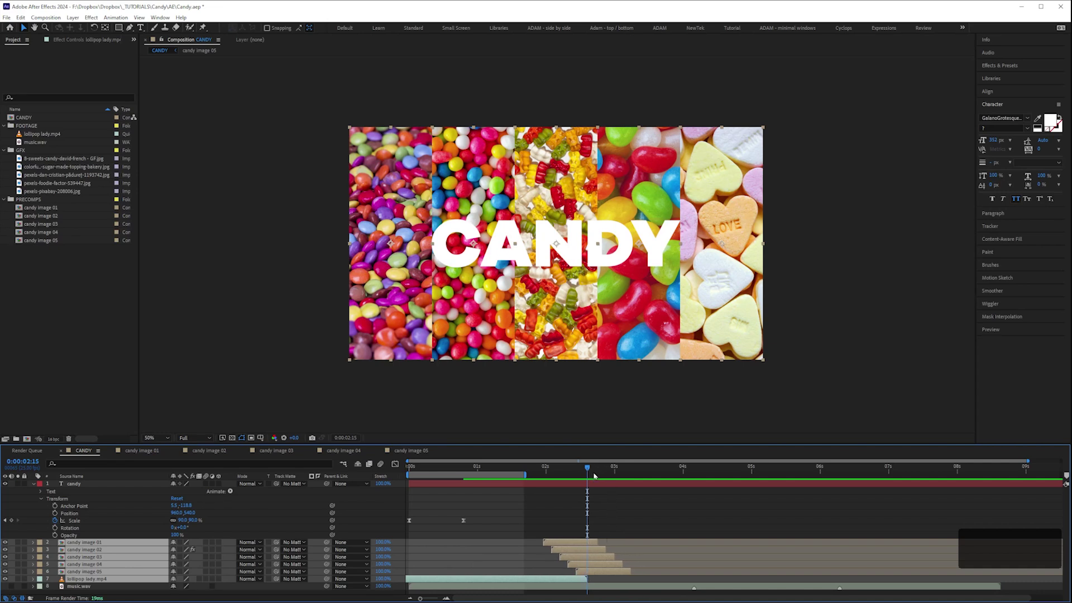
Collapse the candy text layer and move it below candy image 05, directly above the lollipop clip.
click(82, 490)
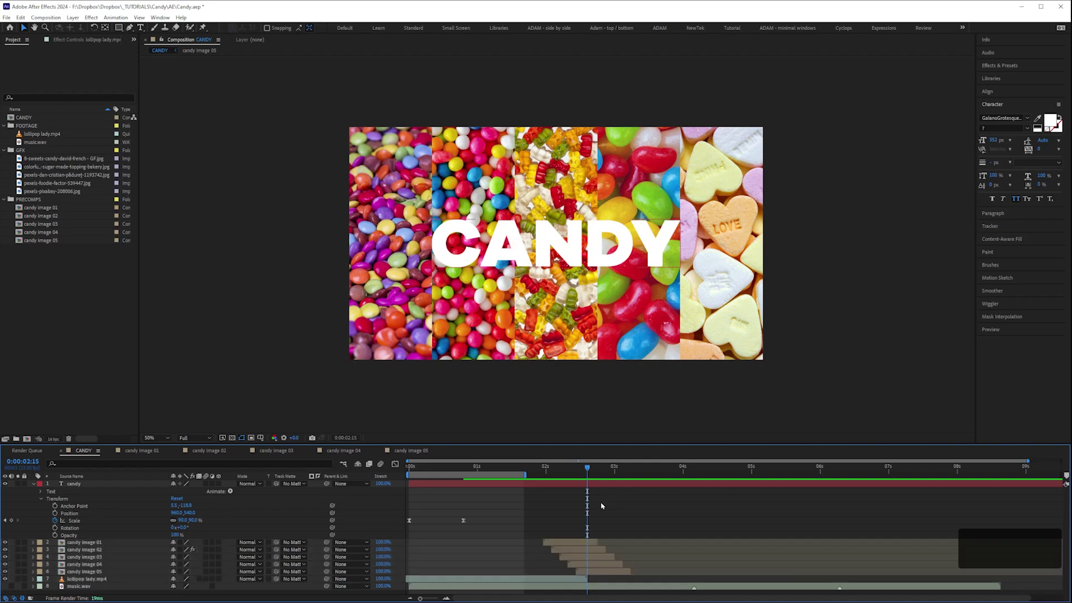
click(33, 484)
drag(72, 483, 77, 530)
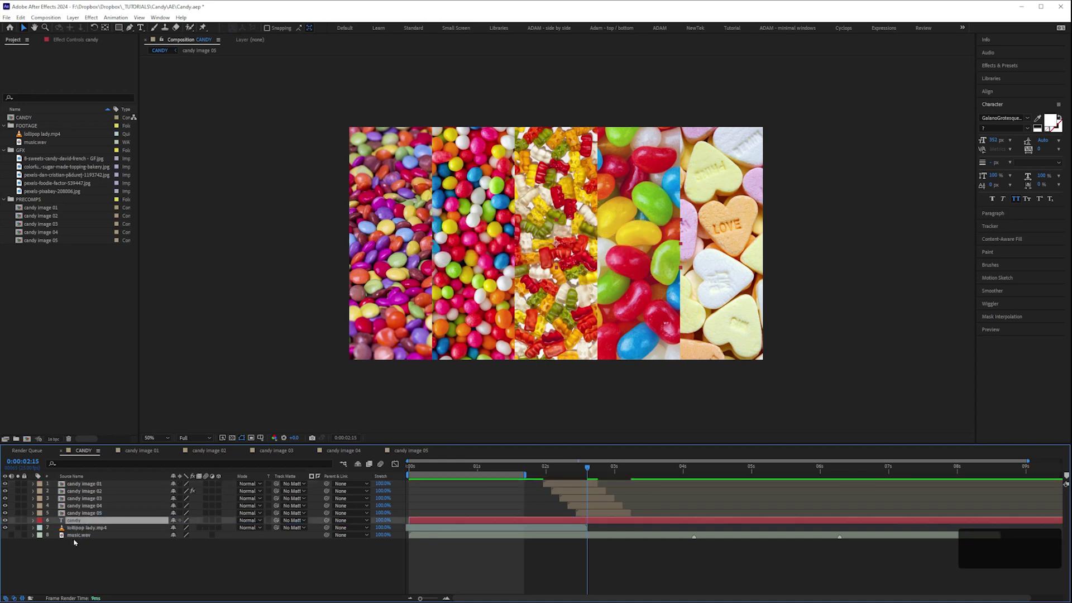
Extend the work area to the end of the lollipop clip and preview the candy images covering the title.
click(540, 468)
key(space)
drag(539, 474, 383, 474)
drag(573, 468, 584, 468)
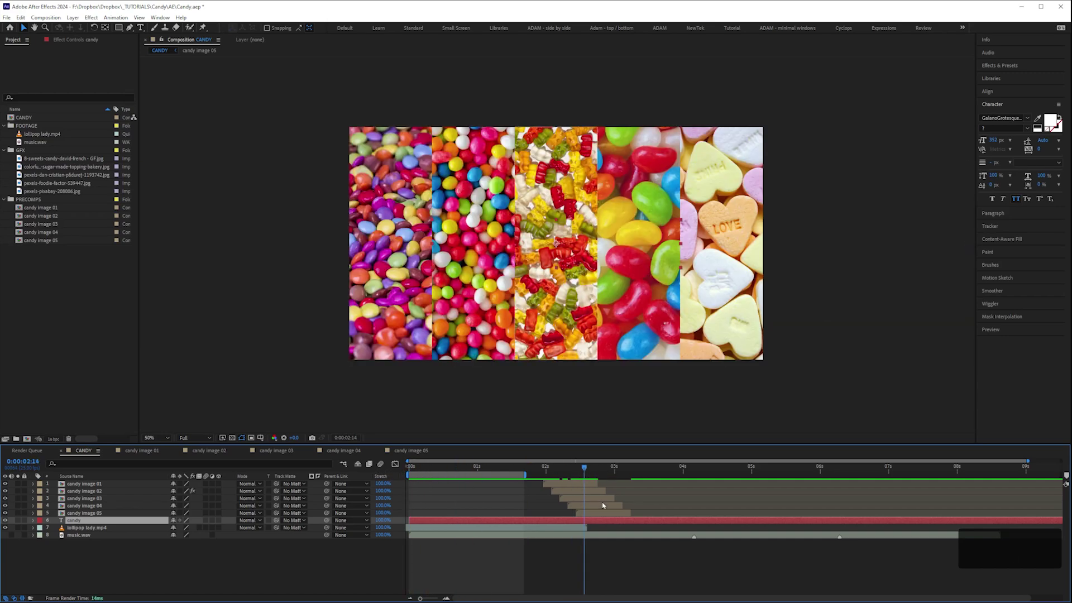
key(KP_0)
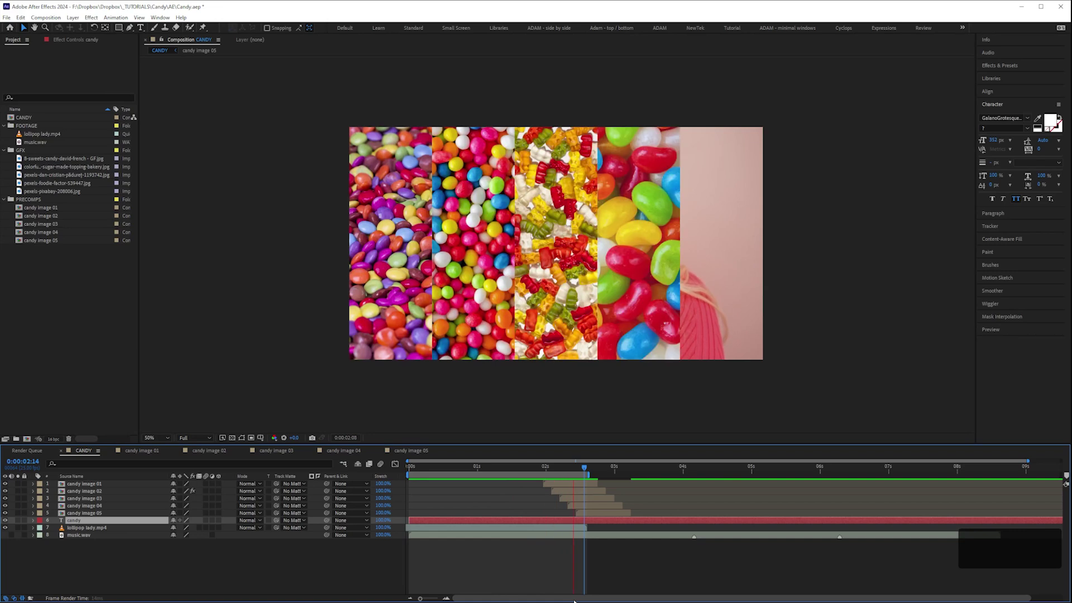
key(space)
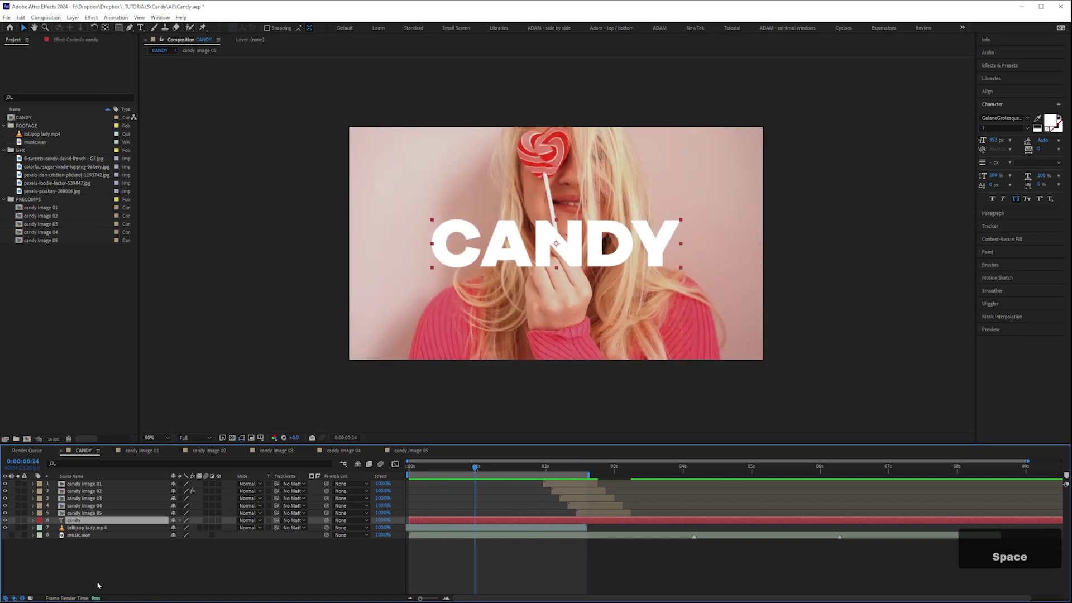
Turn on the audio of music.wav, preview the sequence with sound, and scrub through the candy image reveal.
click(11, 535)
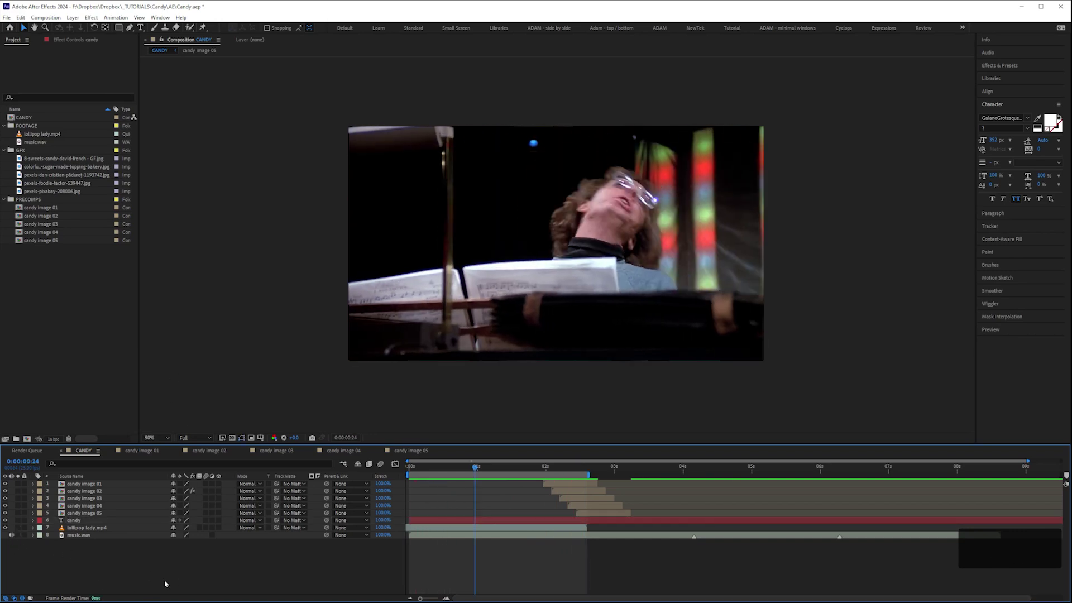
key(KP_0)
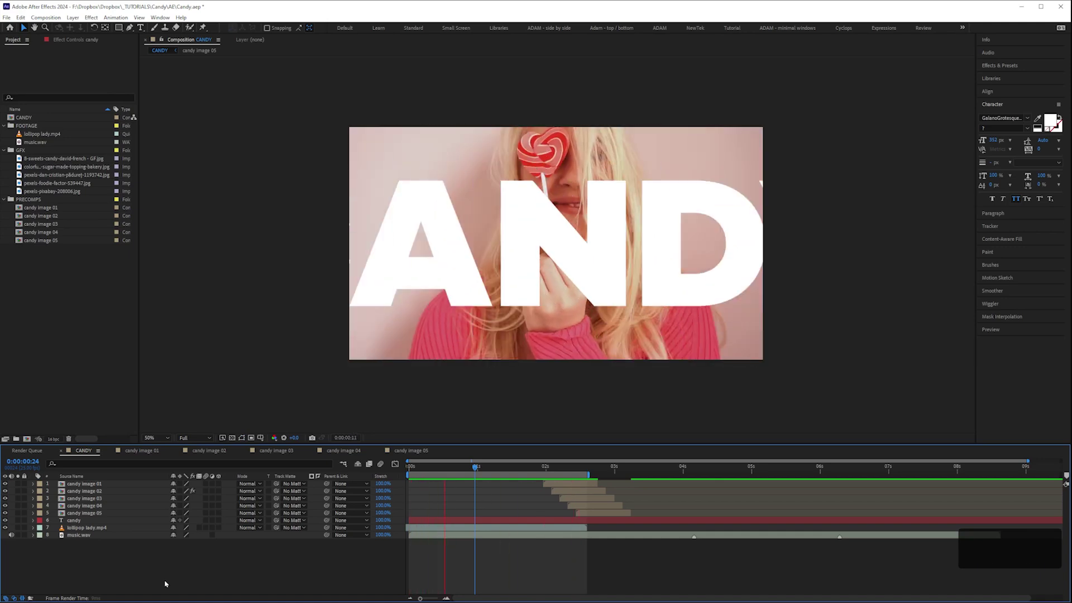
key(space)
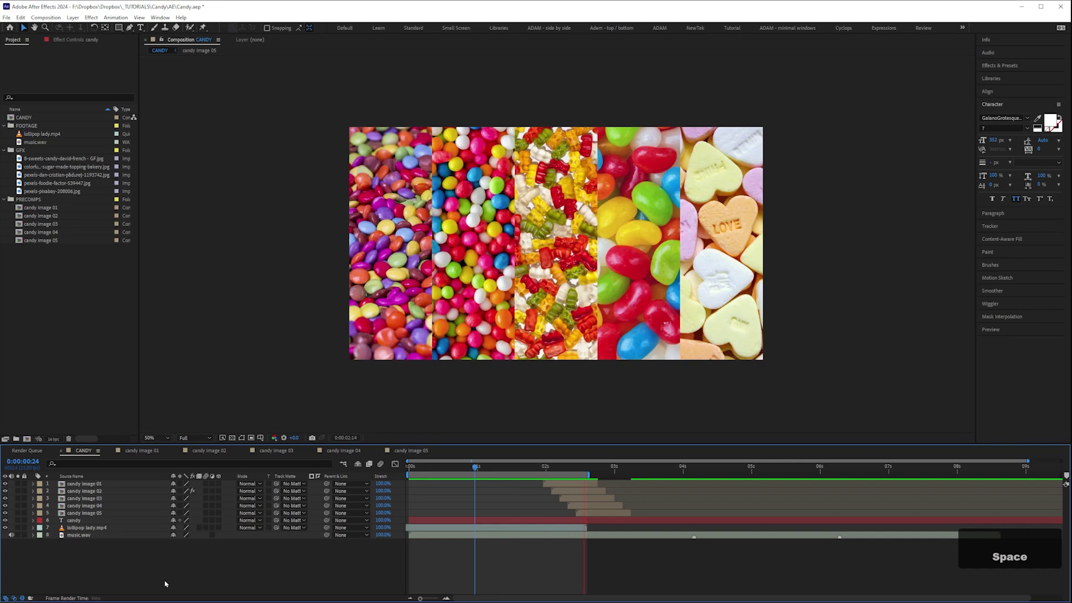
drag(529, 469, 561, 476)
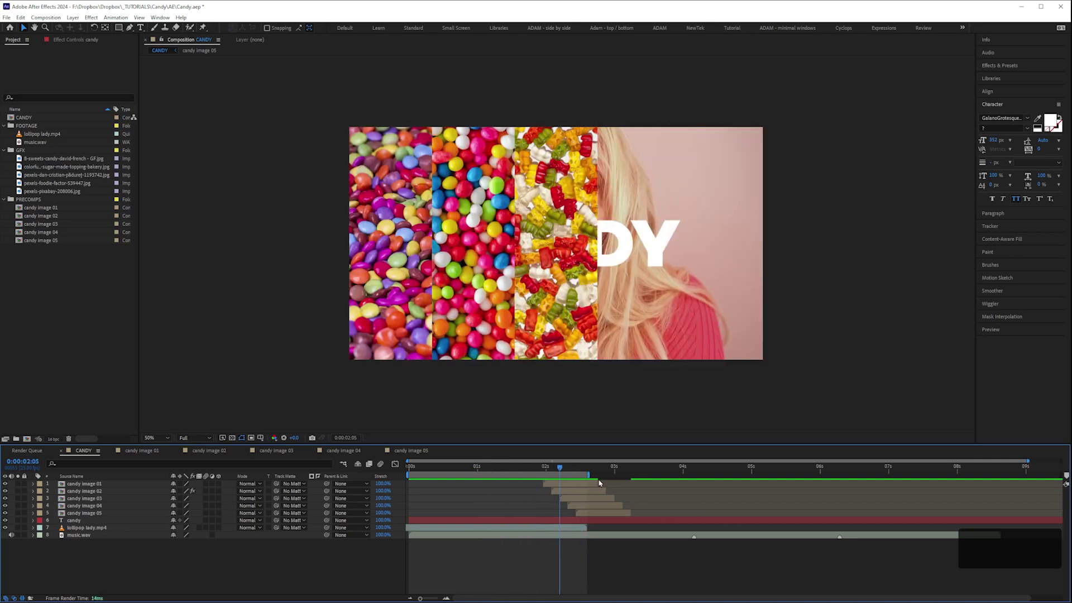
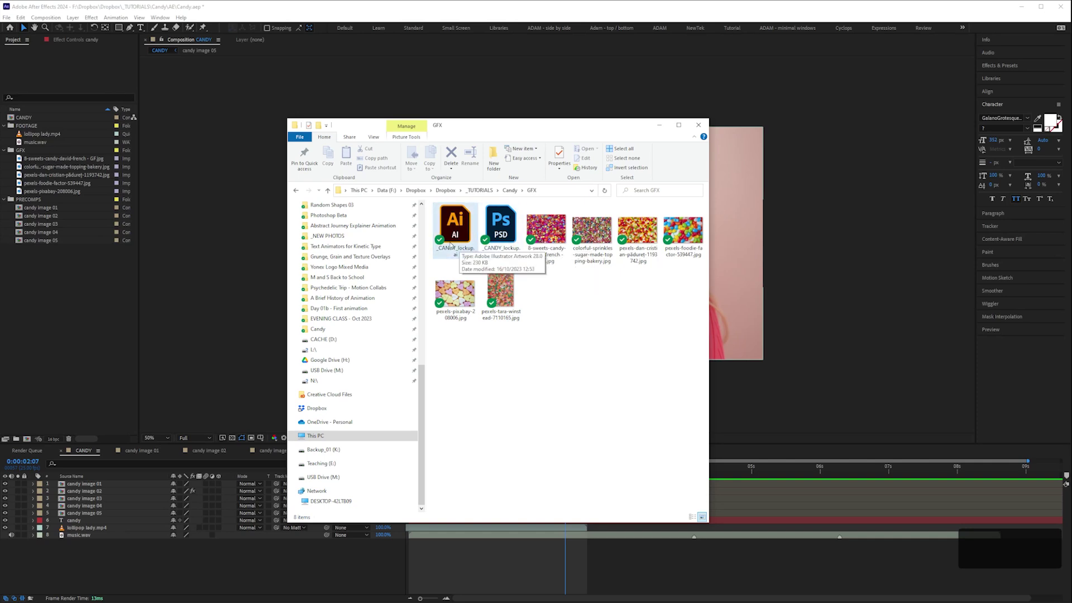
Import _CANDY_lockup.psd from the GFX folder as Composition - Retain Layer Sizes with editable layer styles.
click(501, 237)
drag(501, 237, 58, 313)
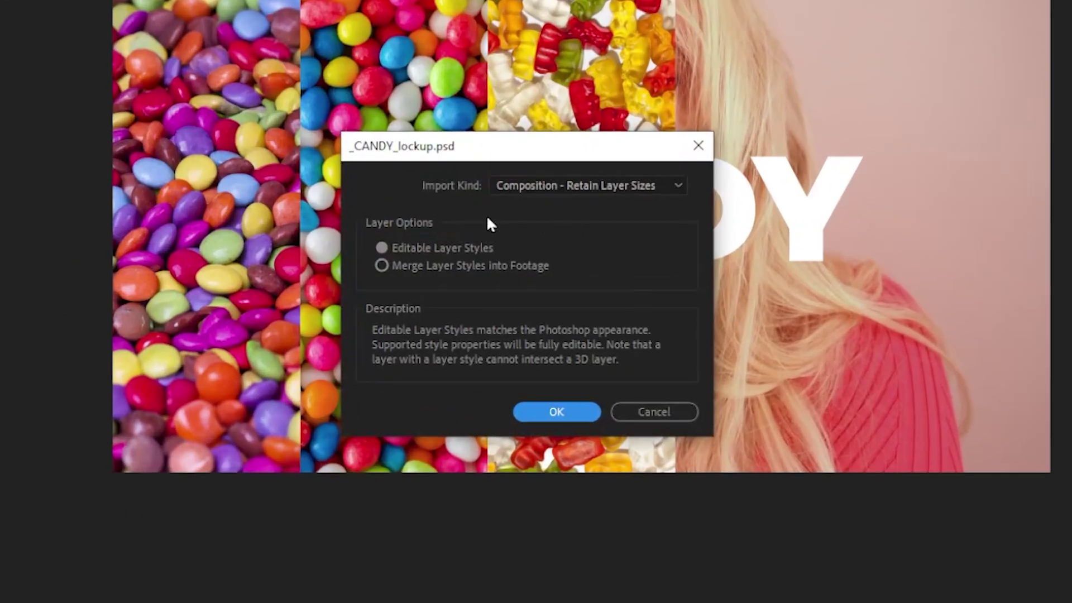
click(560, 185)
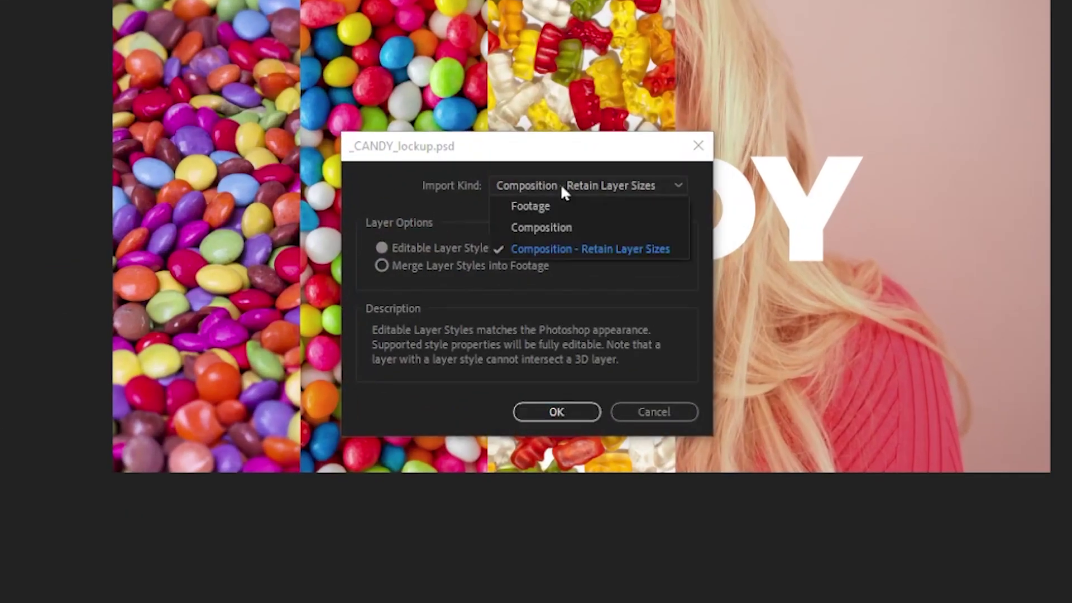
click(534, 207)
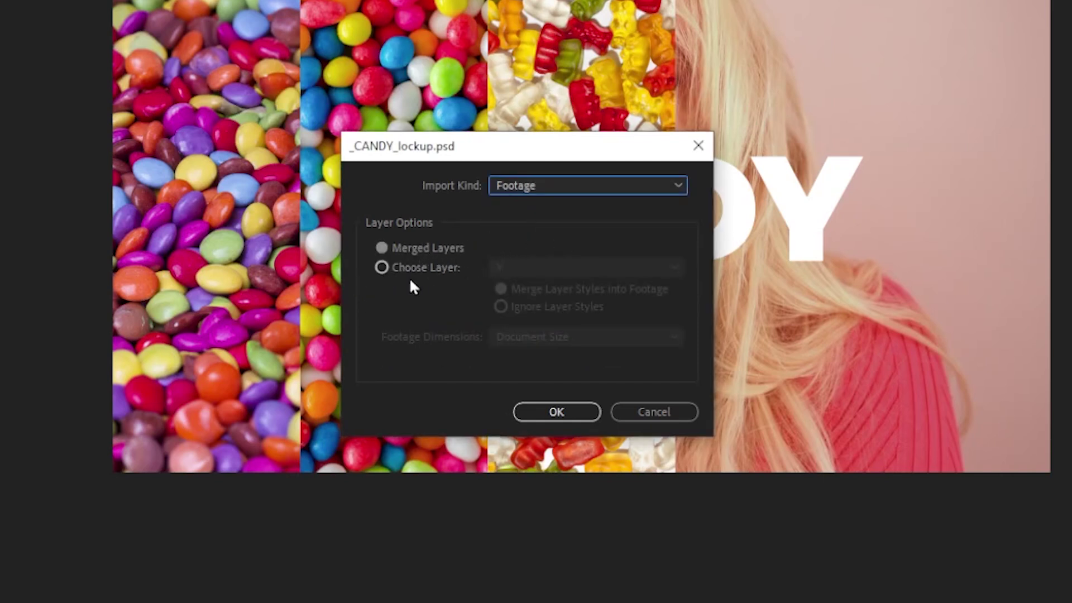
click(578, 191)
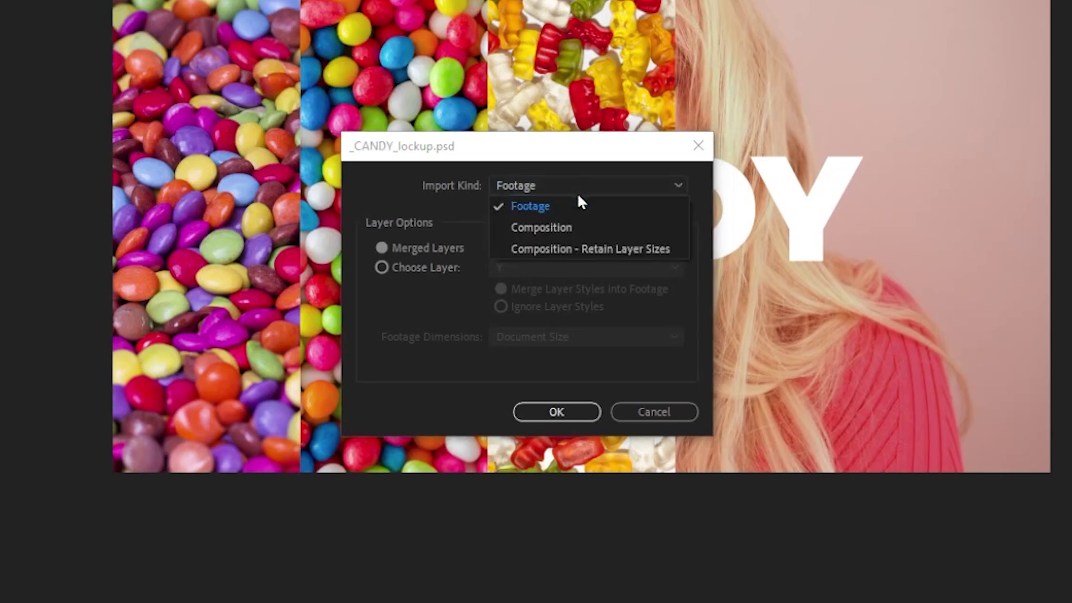
click(548, 254)
click(547, 409)
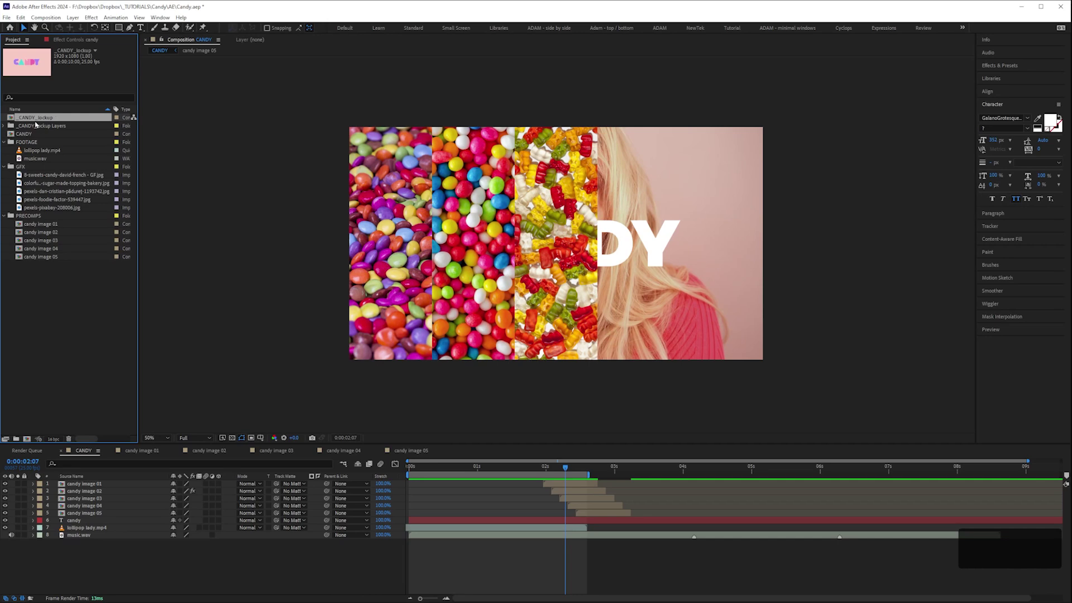
Open the imported _CANDY_lockup composition and examine its separate letter layers one by one.
double_click(37, 118)
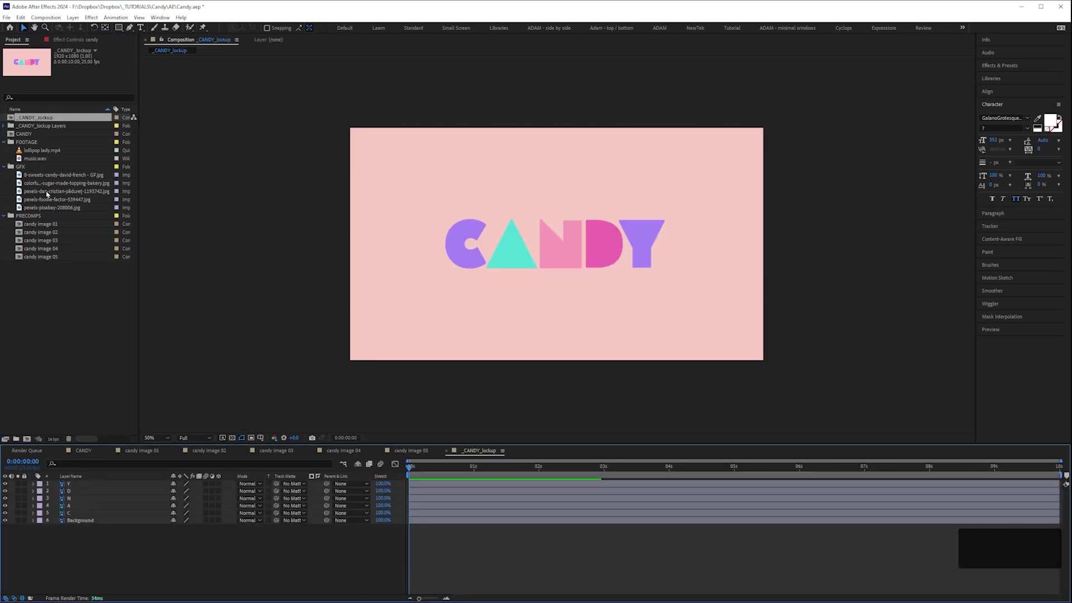
click(75, 485)
click(70, 491)
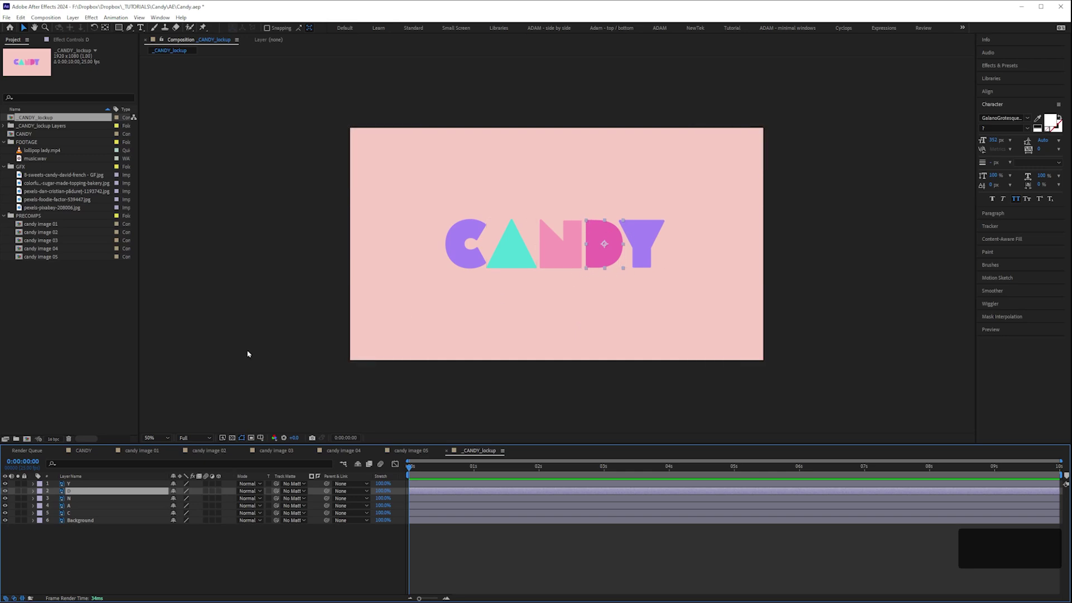
click(69, 497)
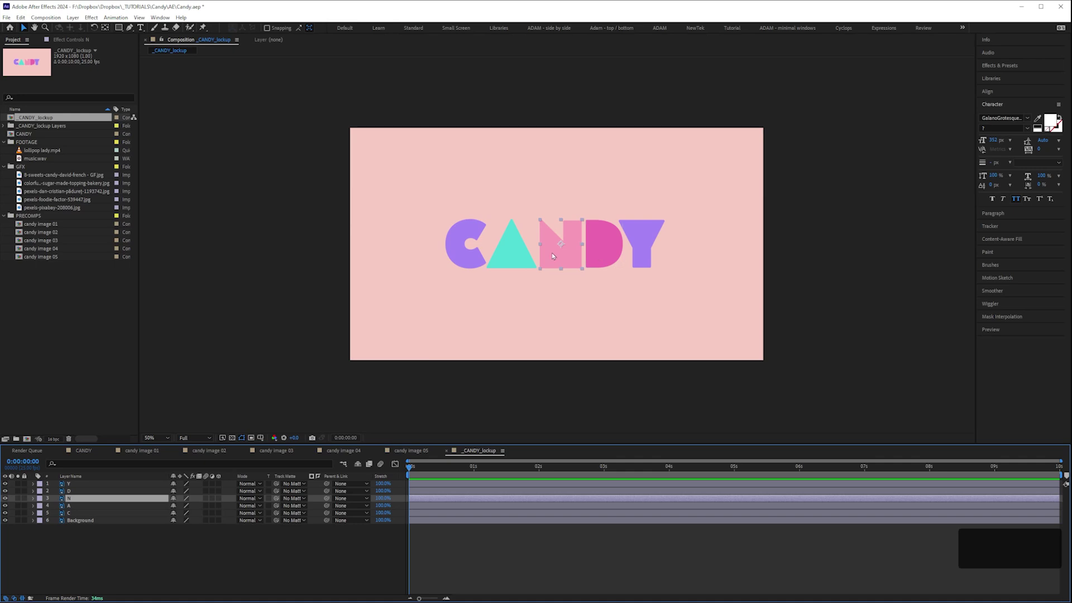
click(89, 513)
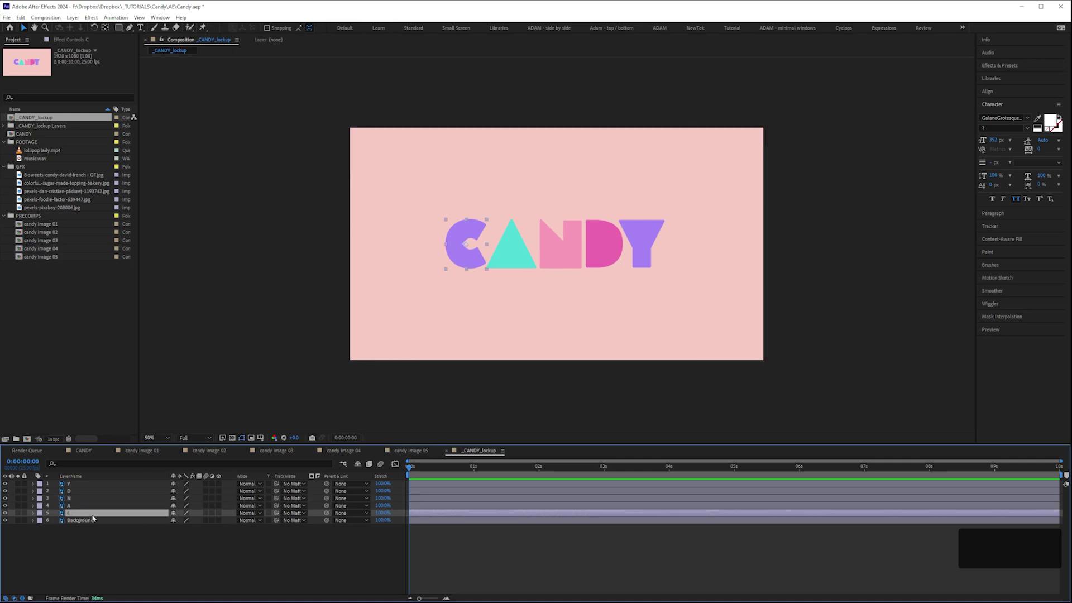
Scale the C layer up to more than 900% to check the edge quality of the Photoshop artwork.
key(s)
drag(184, 523, 224, 521)
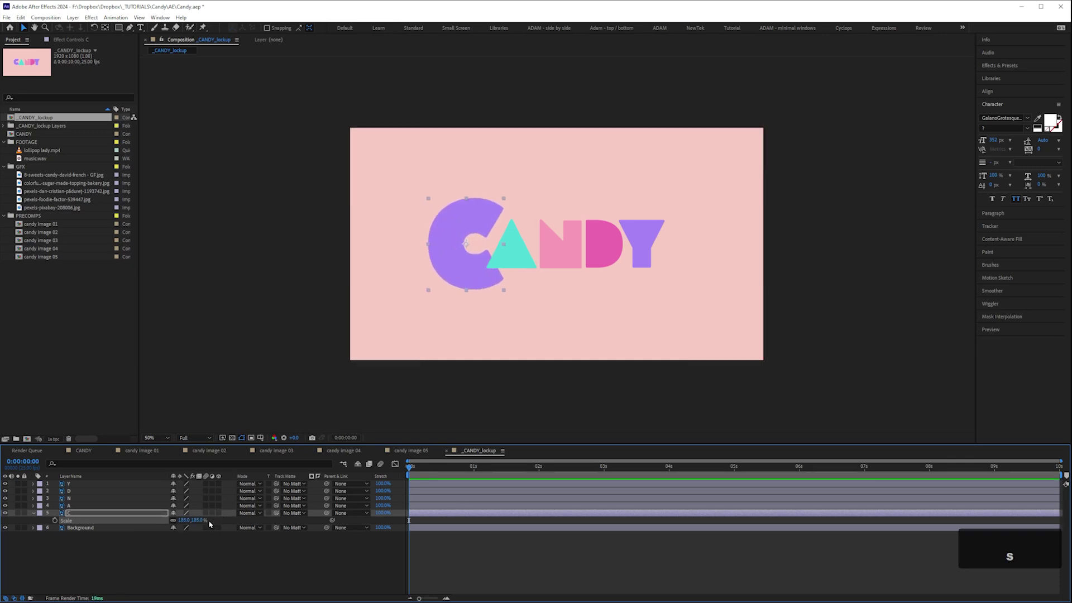
drag(184, 524, 509, 547)
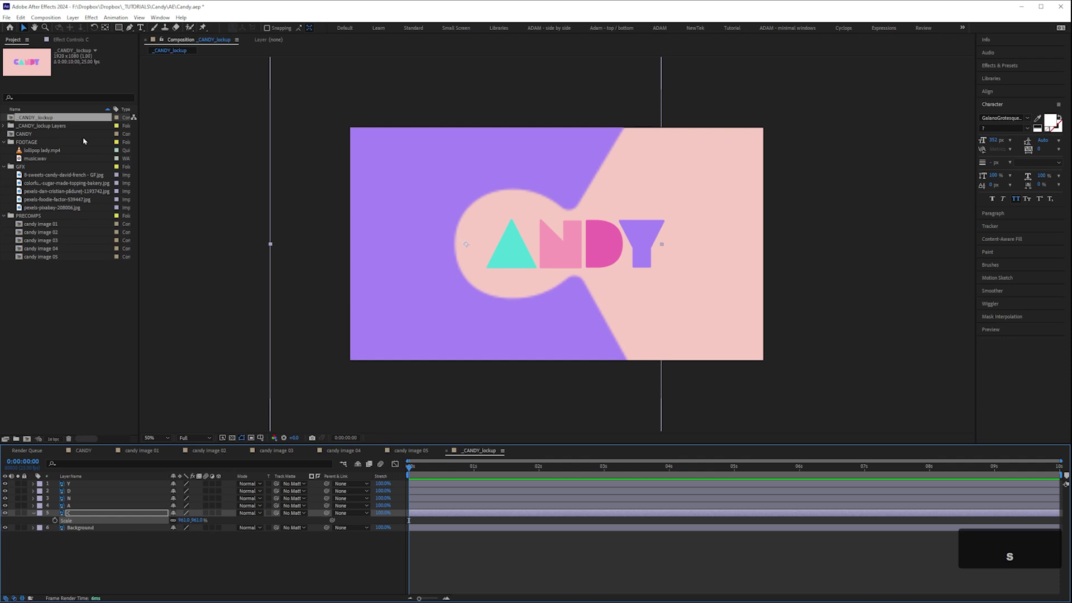
Delete the Photoshop-based _CANDY_lockup composition and its layers folder from the project.
shift+click(22, 126)
key(Delete)
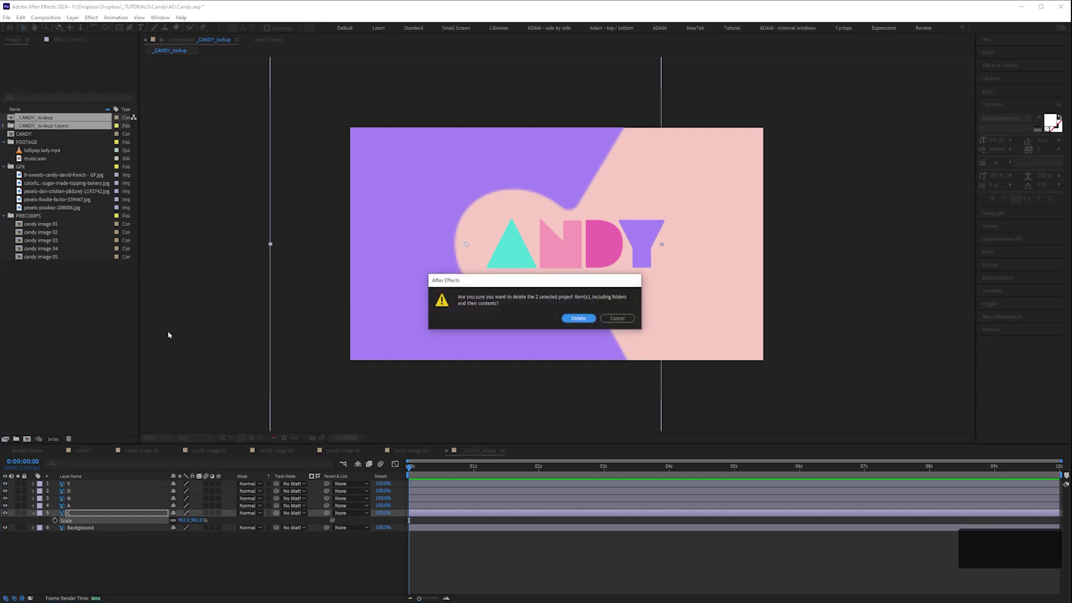
click(578, 319)
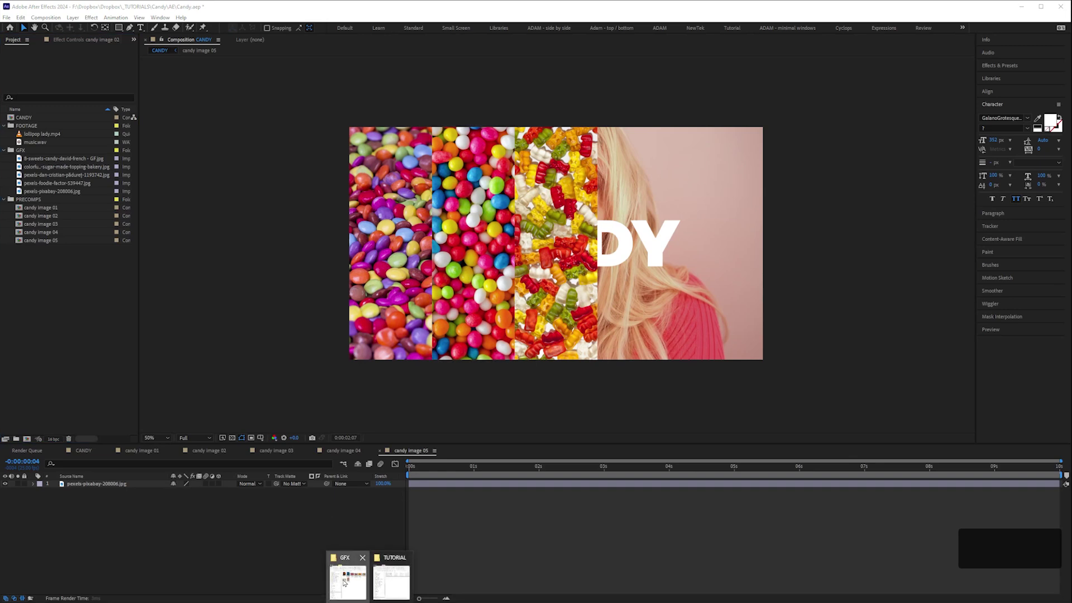
Import _CANDY_lockup.ai into the project's GFX folder as a Composition with footage dimensions set to Layer Size.
click(347, 576)
drag(455, 223, 20, 151)
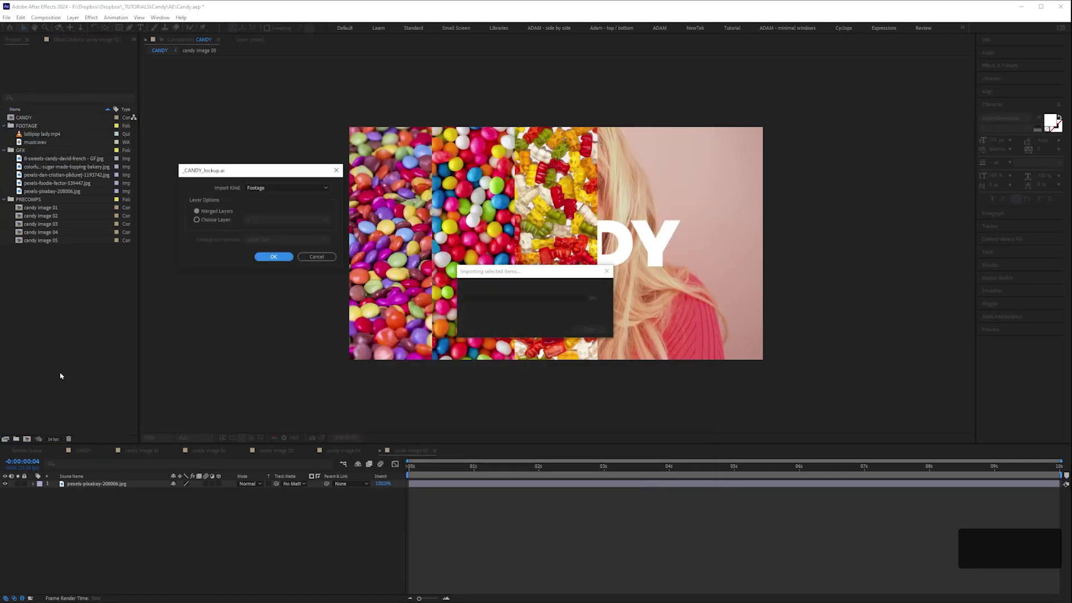
click(272, 189)
click(273, 176)
drag(274, 176, 483, 227)
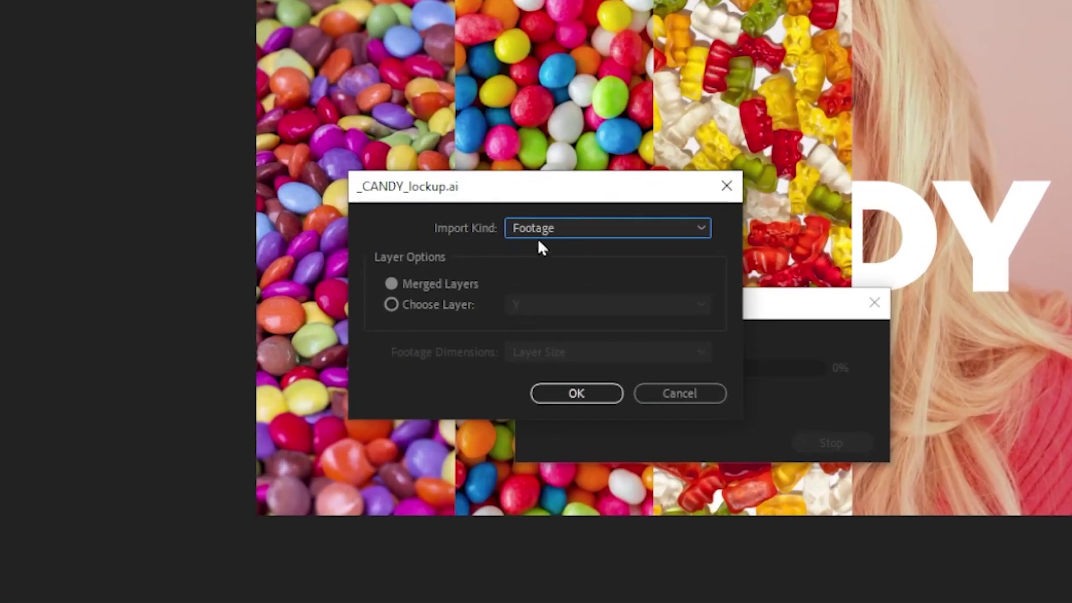
click(556, 231)
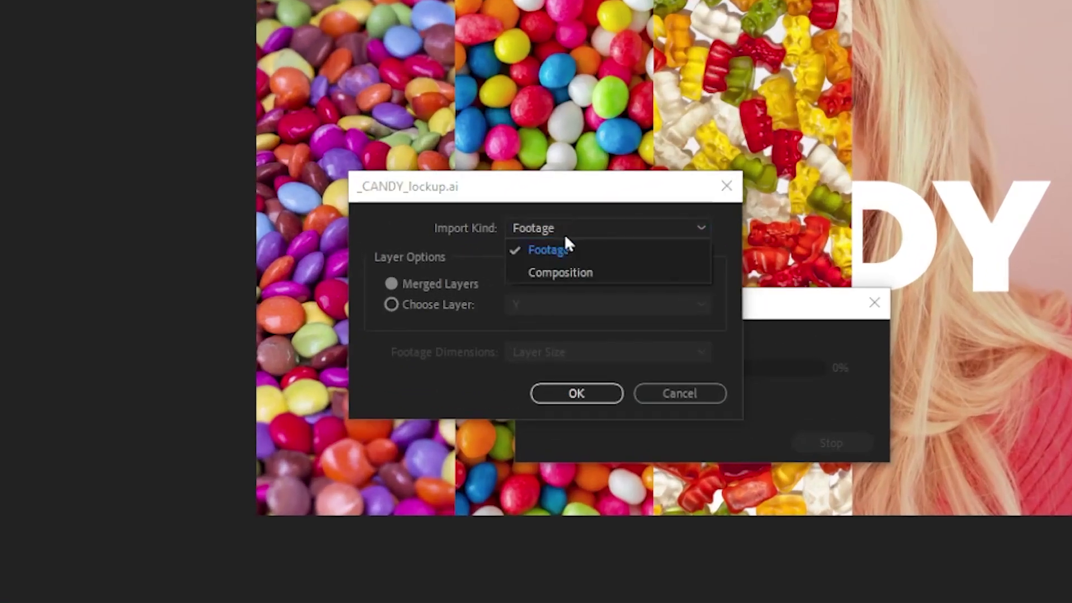
click(559, 273)
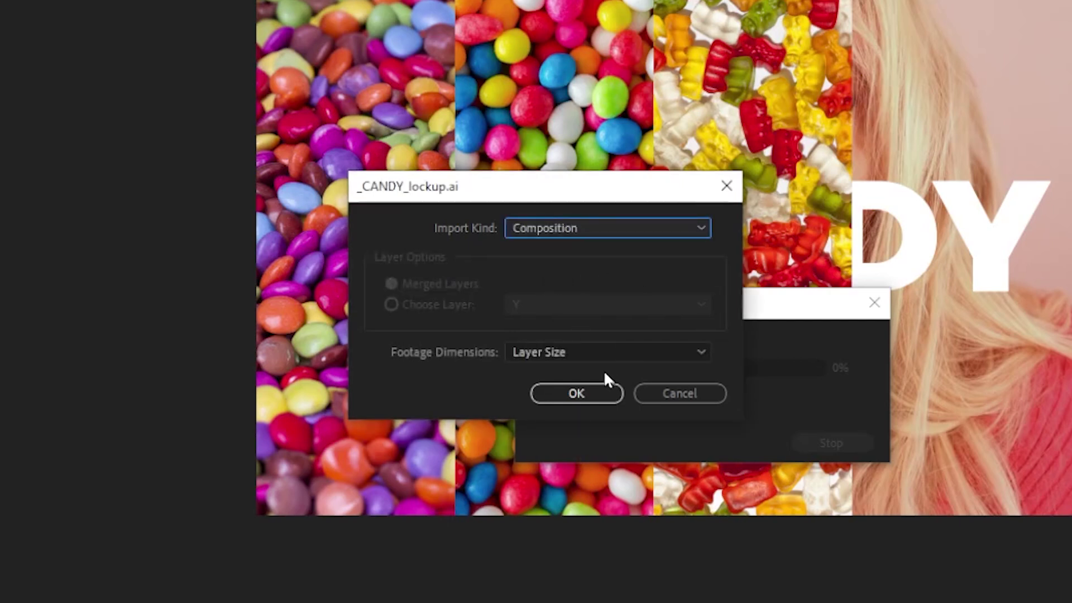
click(590, 352)
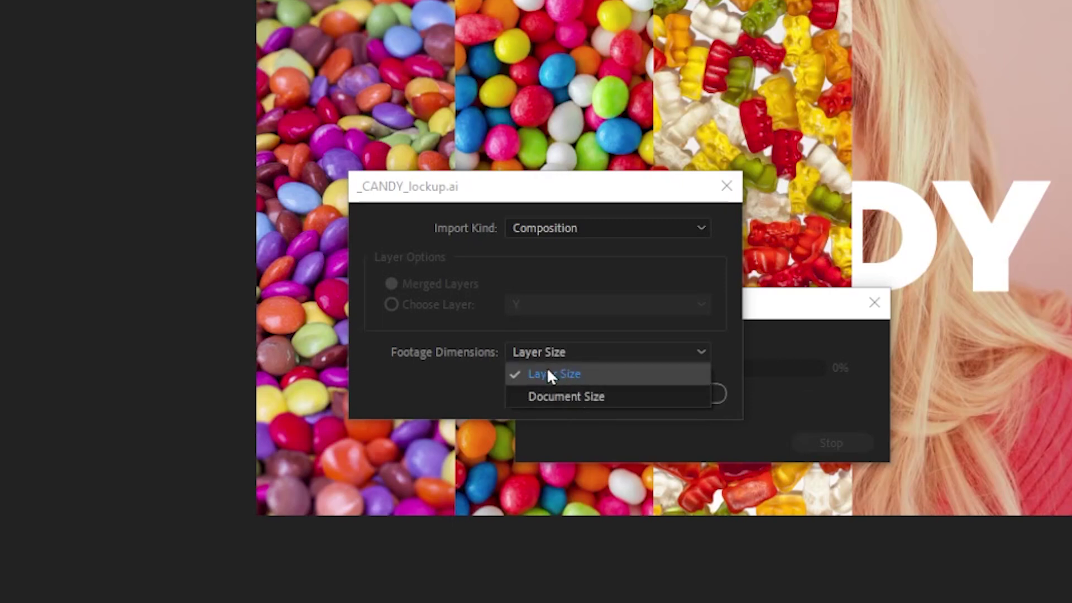
click(563, 377)
click(586, 397)
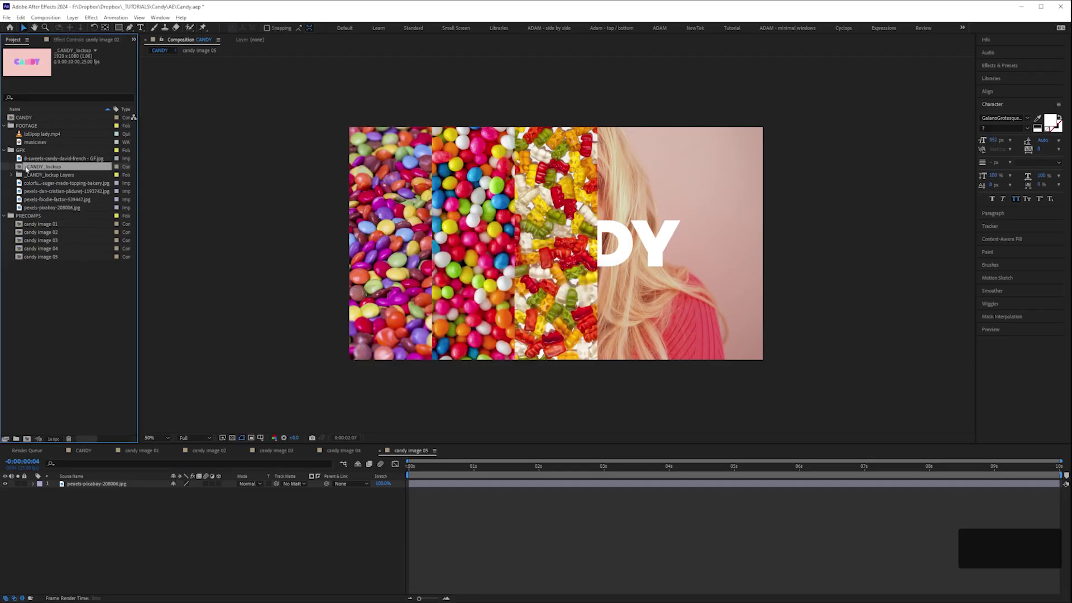
Open the Illustrator-based _CANDY_lockup composition, scale the Y layer to 918%, and enable continuous rasterization on that layer.
double_click(23, 169)
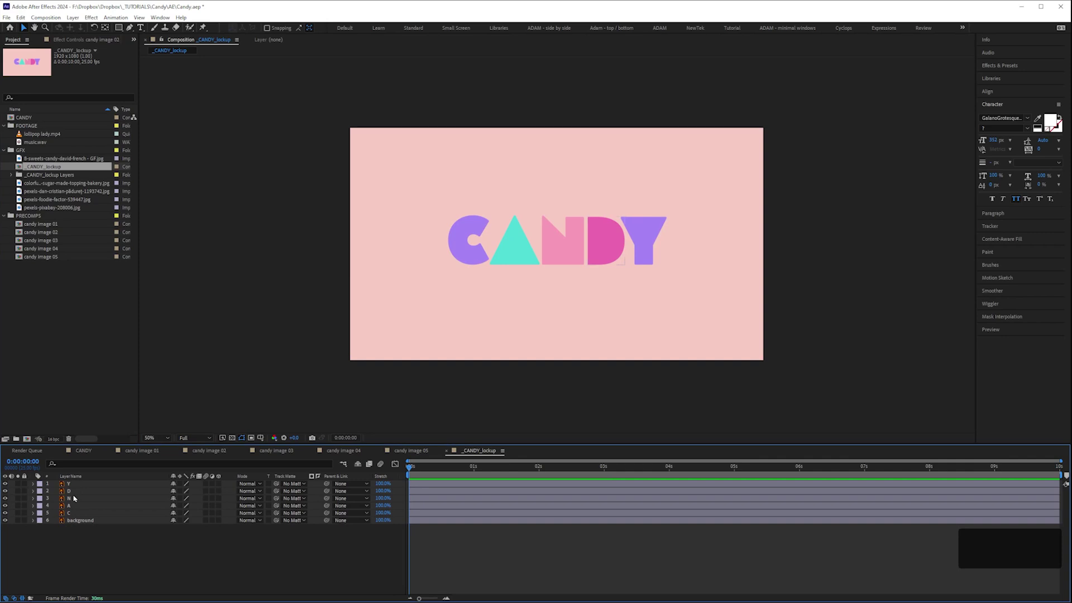
key(ctrl+Down)
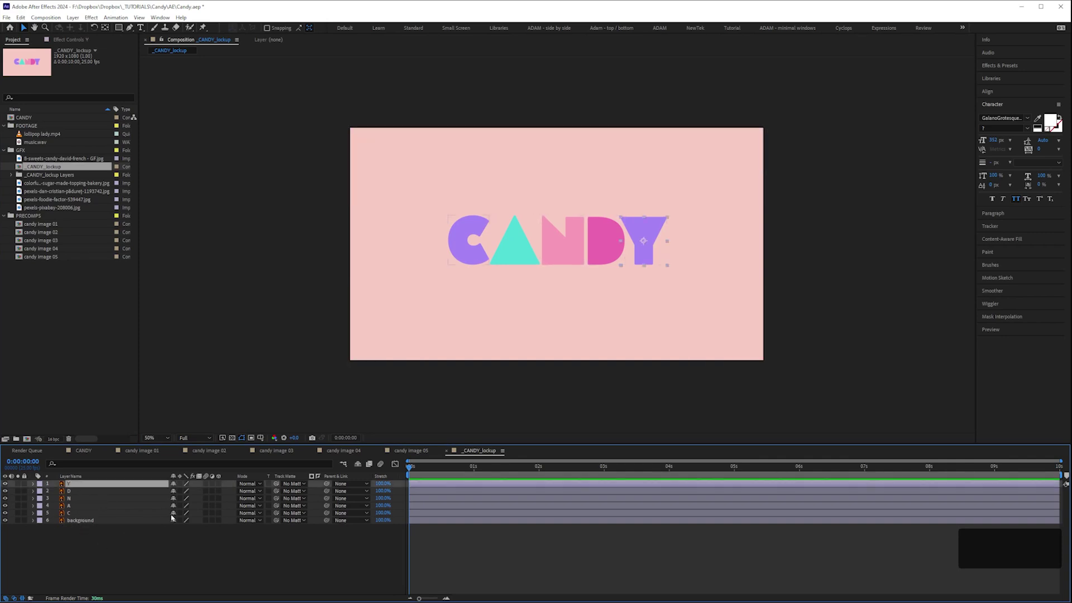
key(s)
drag(184, 491, 469, 251)
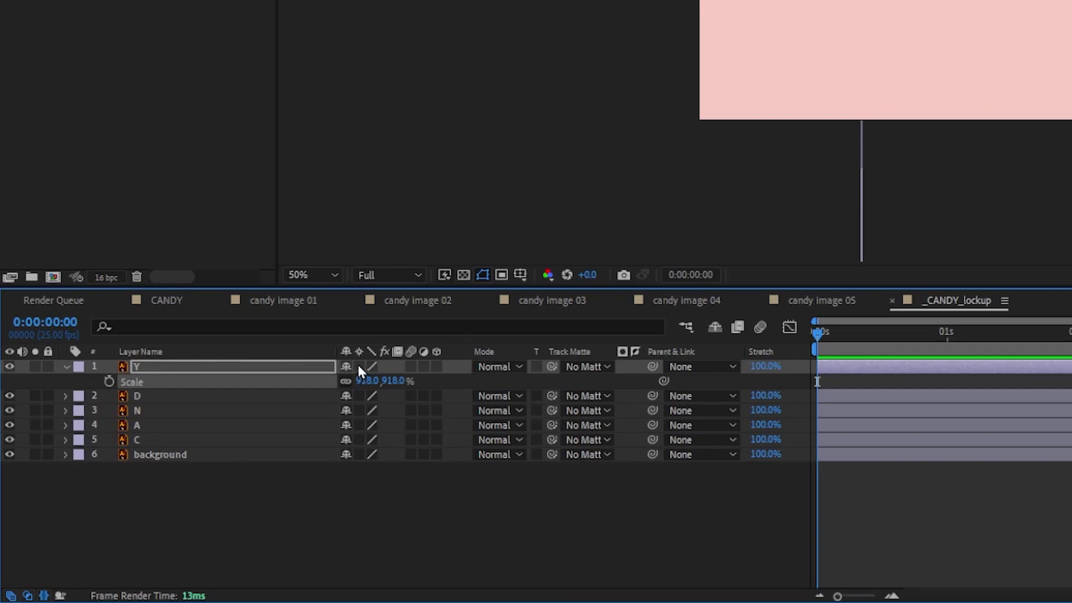
click(357, 364)
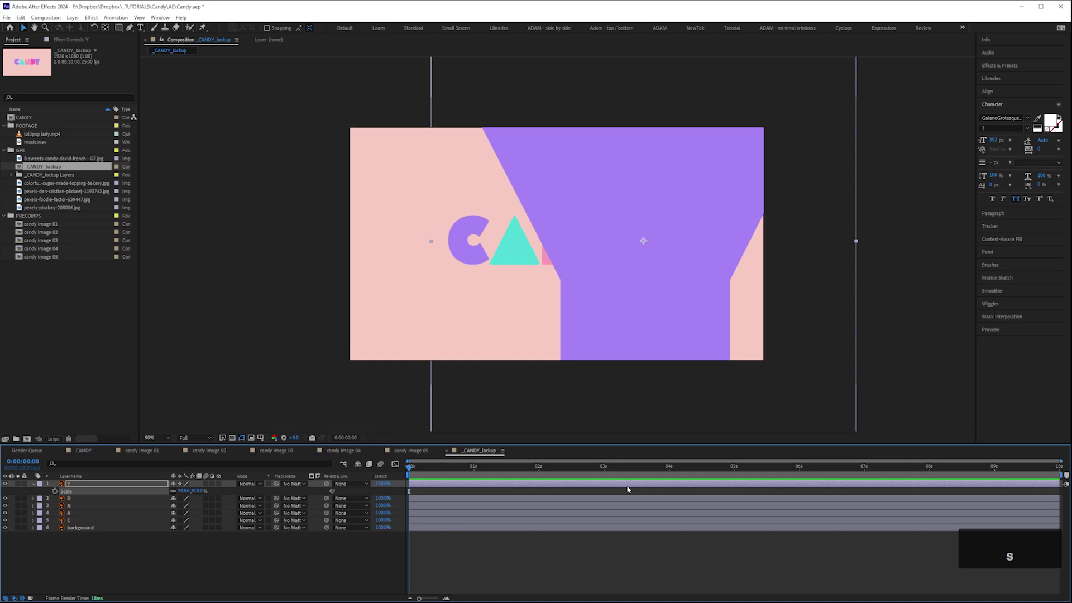
Set the Y layer's scale to 100% and collapse its properties.
click(183, 491)
text(100)
key(Return)
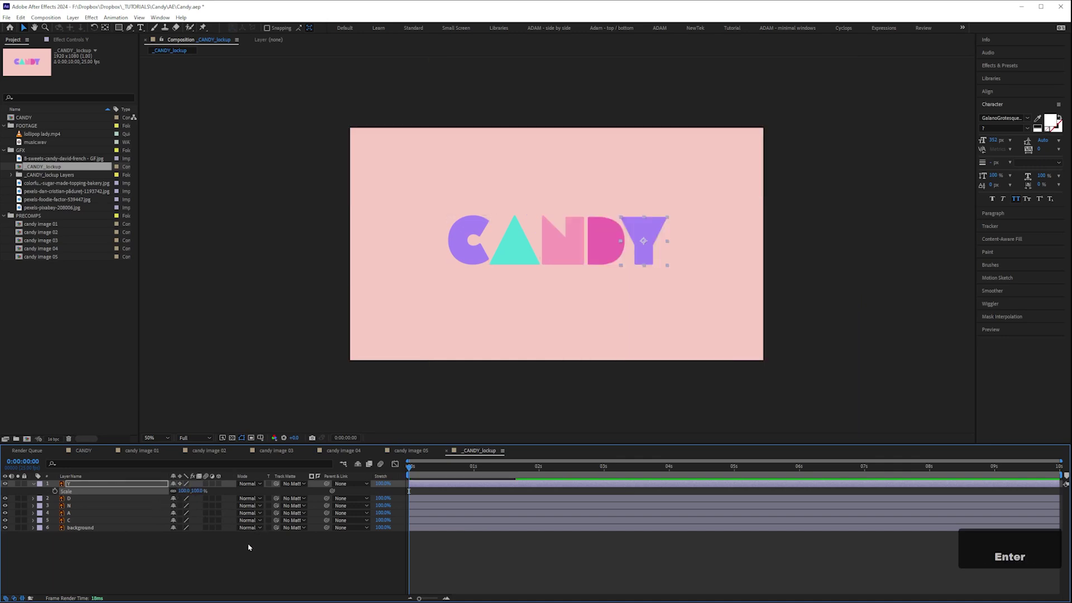
click(175, 577)
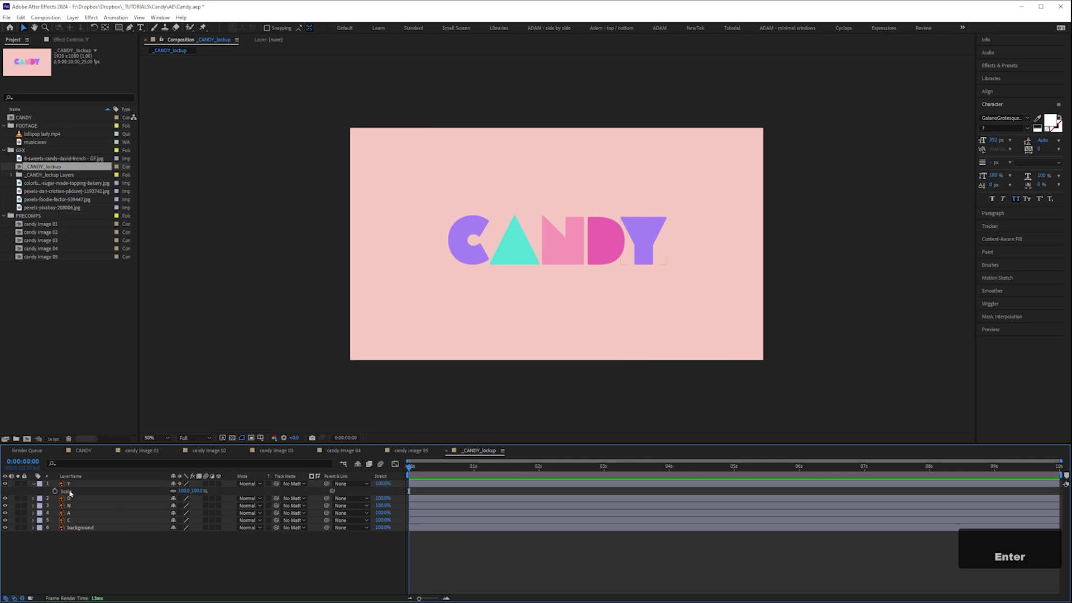
click(33, 485)
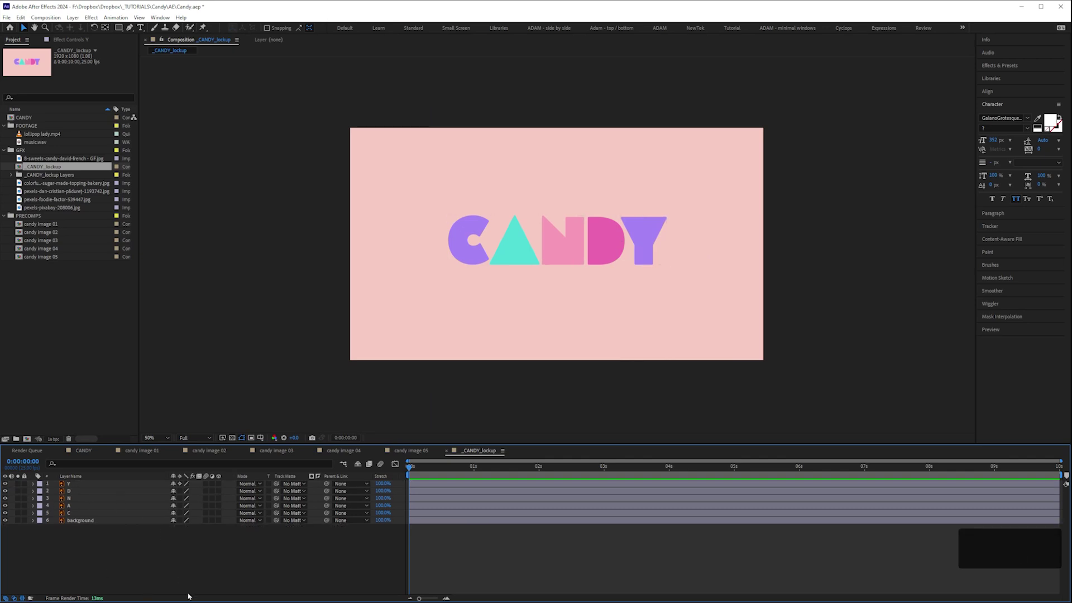
Duplicate the _CANDY_lockup composition, move the copy into the PRECOMPS folder, and open it.
click(77, 305)
click(46, 167)
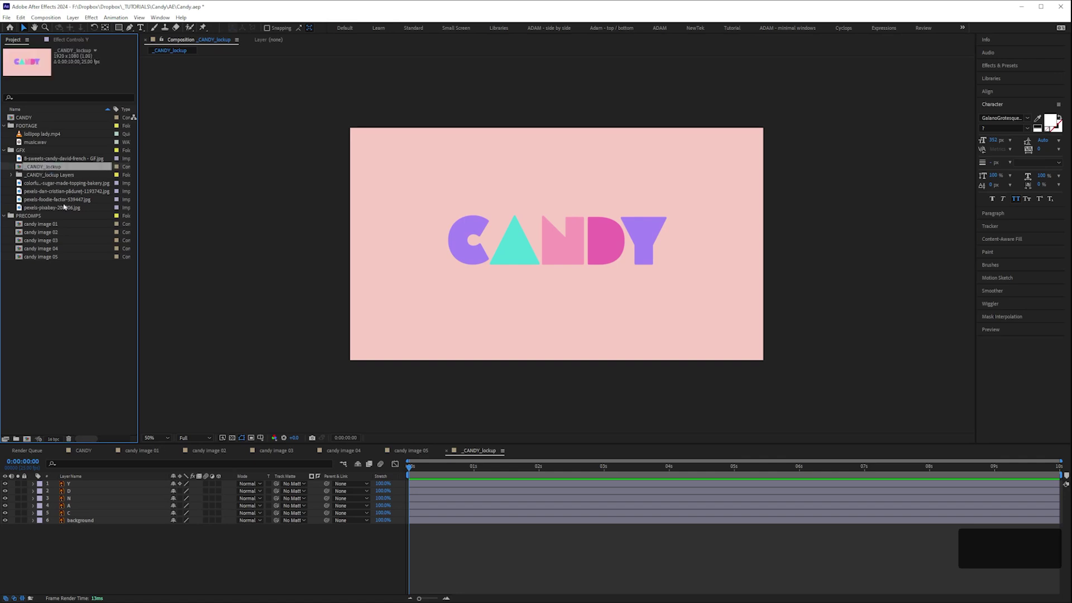
key(ctrl+d)
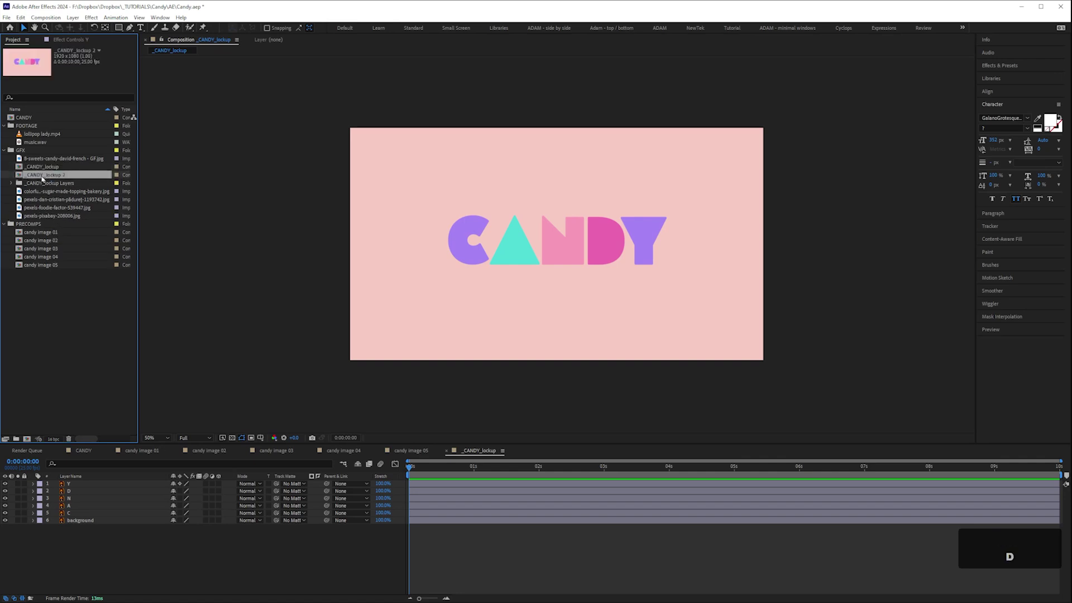
drag(40, 177, 44, 235)
double_click(20, 225)
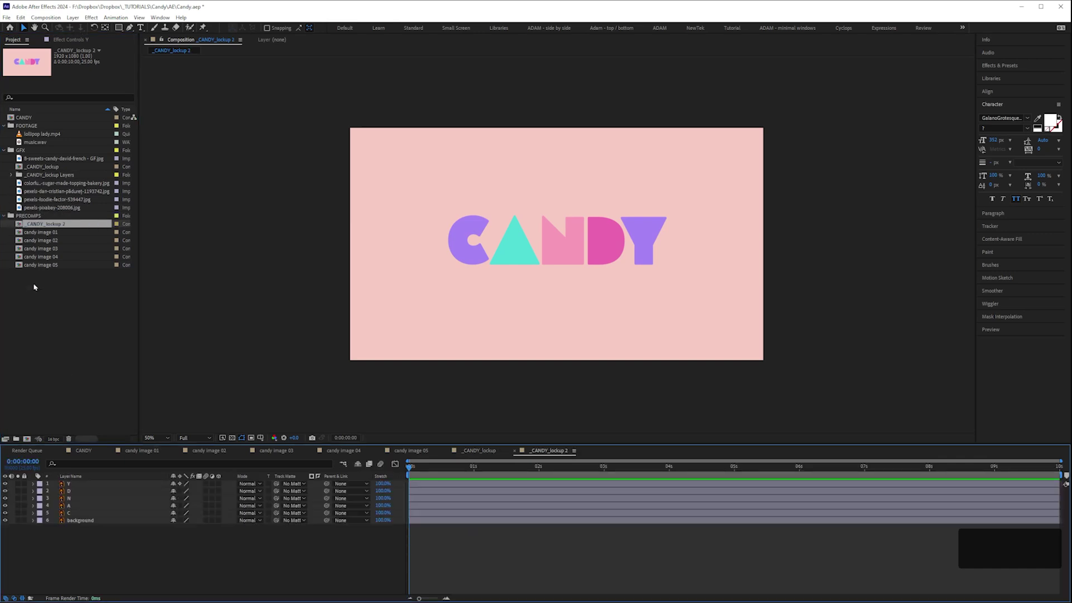
Rename the duplicated lockup composition to "candy letters slide in from left".
click(45, 226)
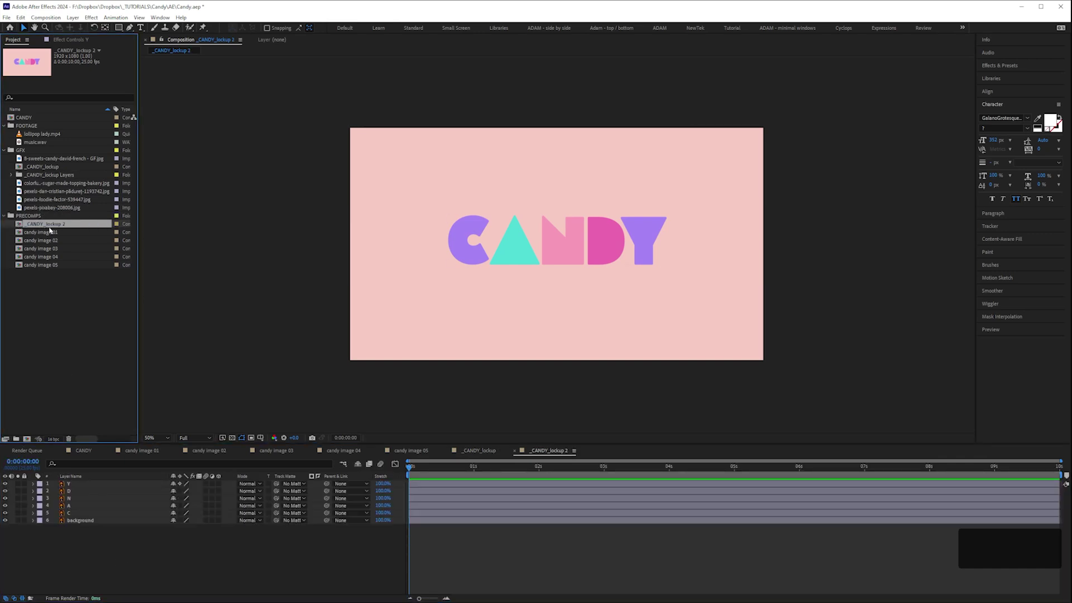
key(Return)
text(candy l;e)
text(et)
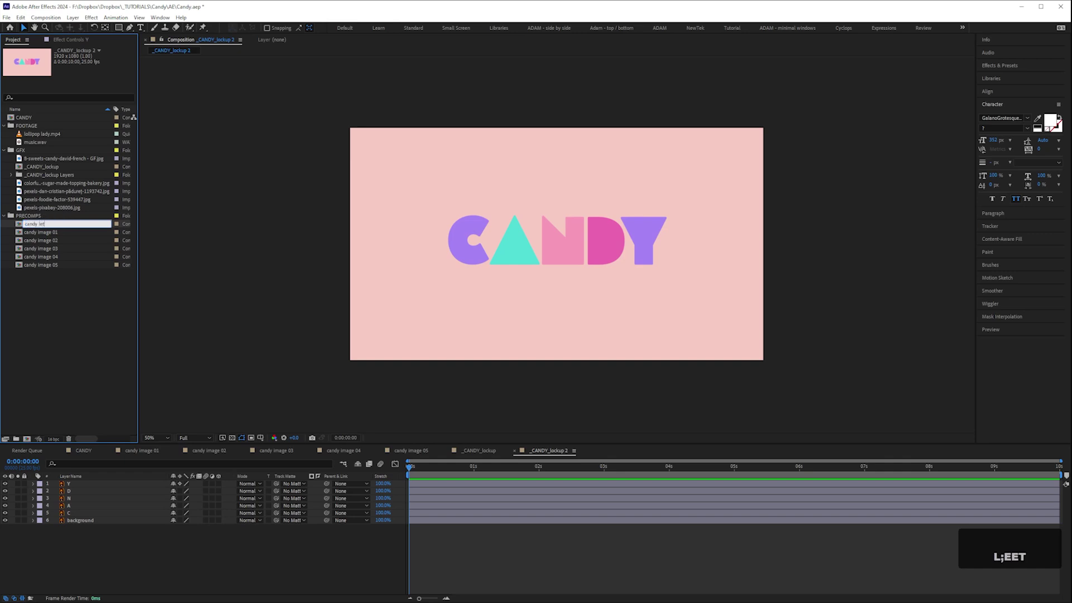
text(ters slide in from left)
key(Return)
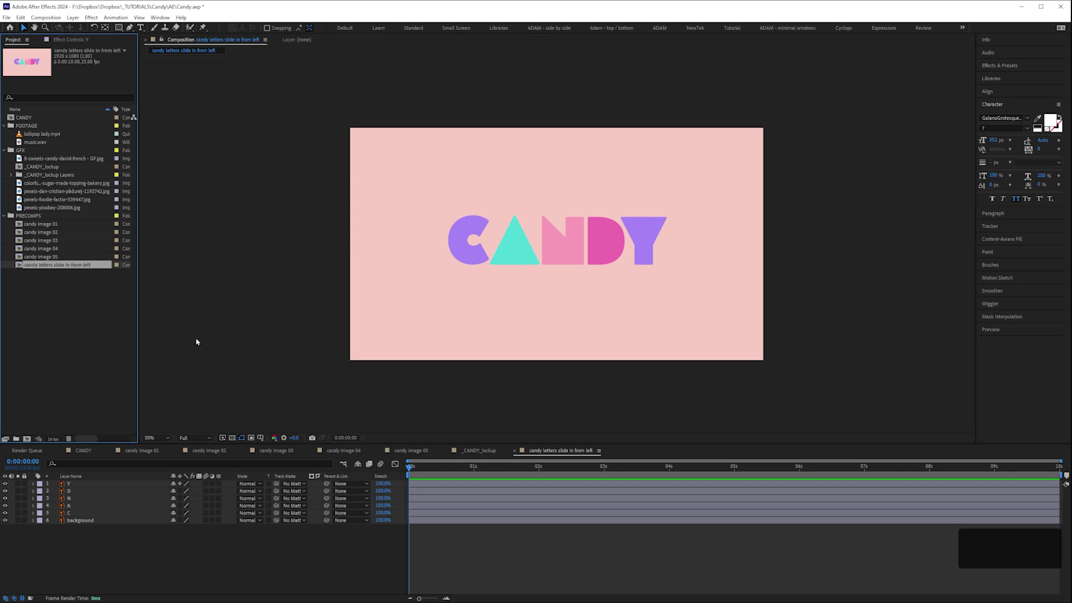
Hide the background layer in the candy letters slide in from left composition.
click(89, 546)
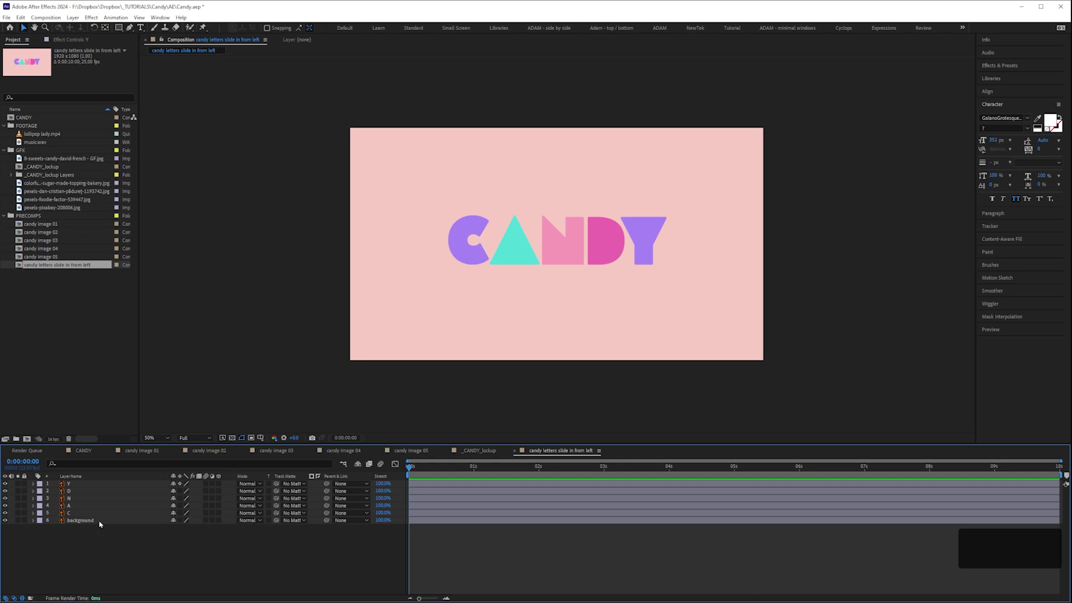
click(130, 418)
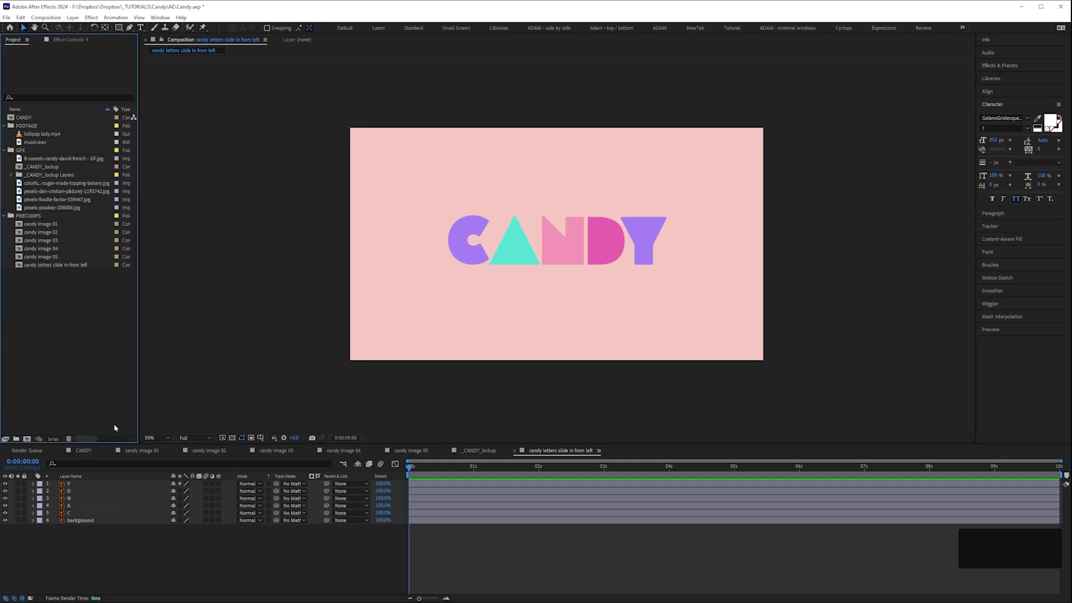
click(68, 485)
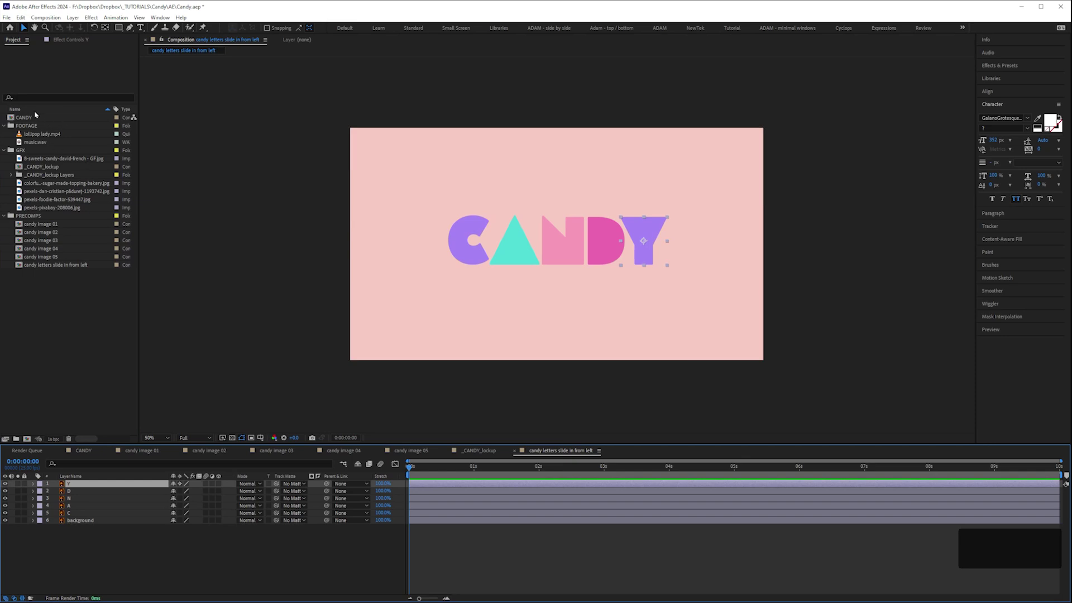
click(76, 521)
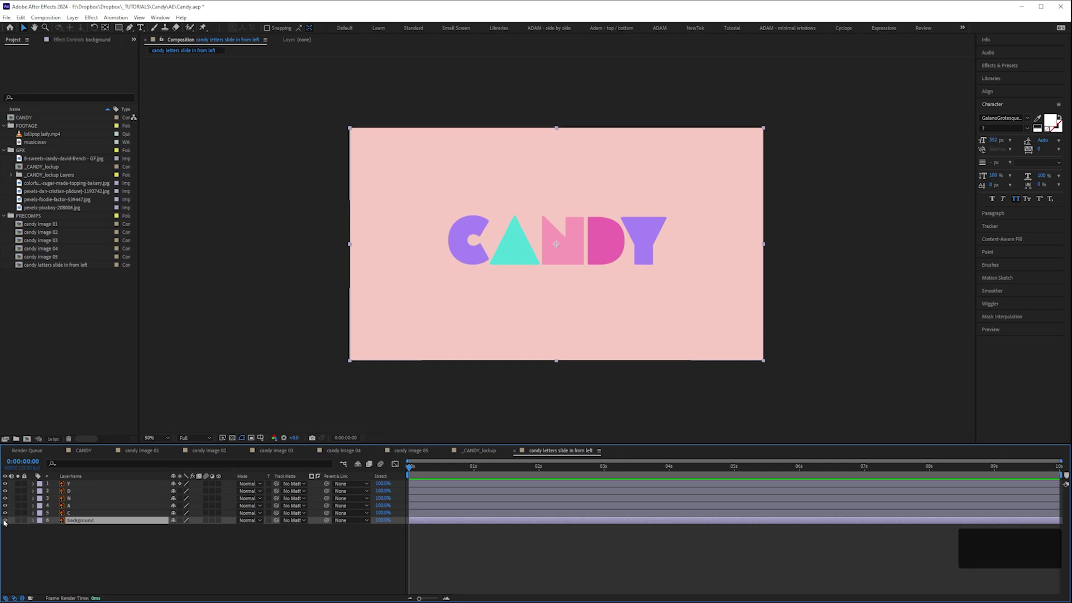
click(5, 520)
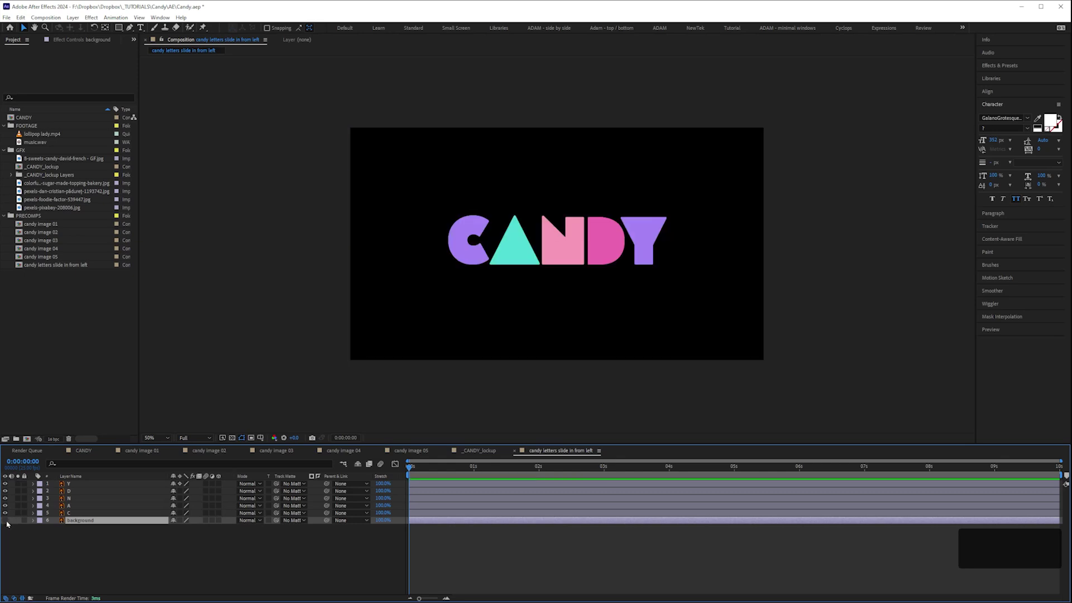
Add Position keyframes to all five letter layers at 0:00:00:19, with only their Position properties shown.
click(72, 484)
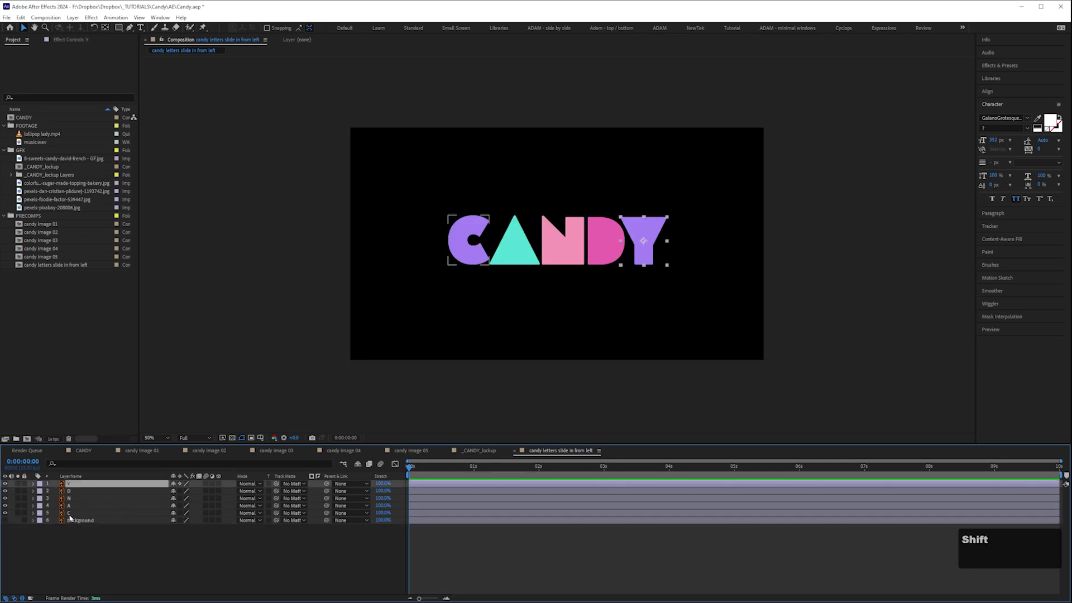
click(33, 484)
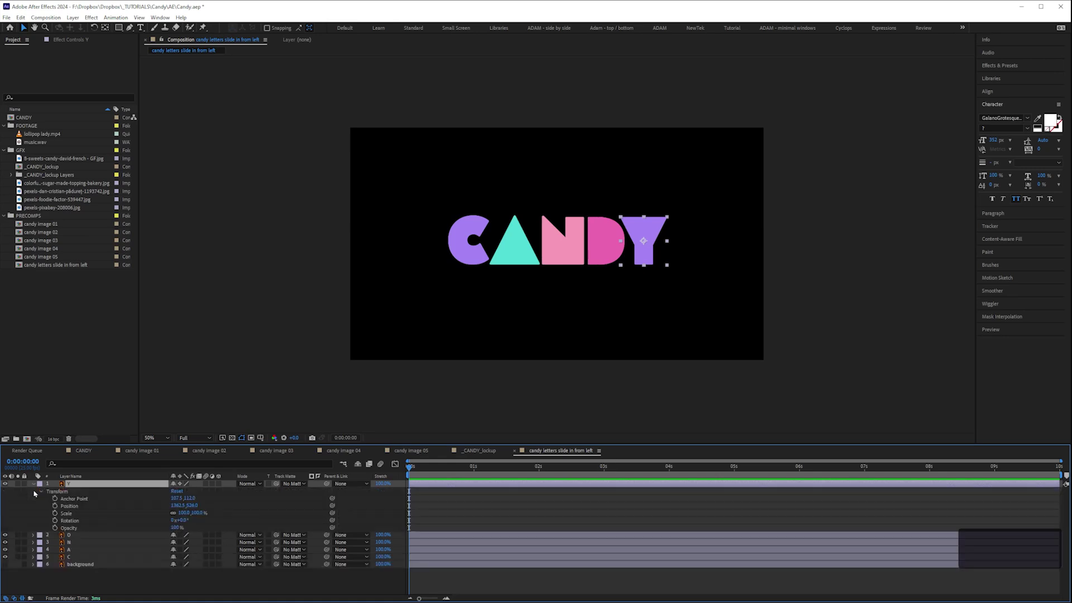
mouse_move(455, 474)
mouse_down()
mouse_move(445, 473)
mouse_move(479, 473)
mouse_move(458, 474)
mouse_up()
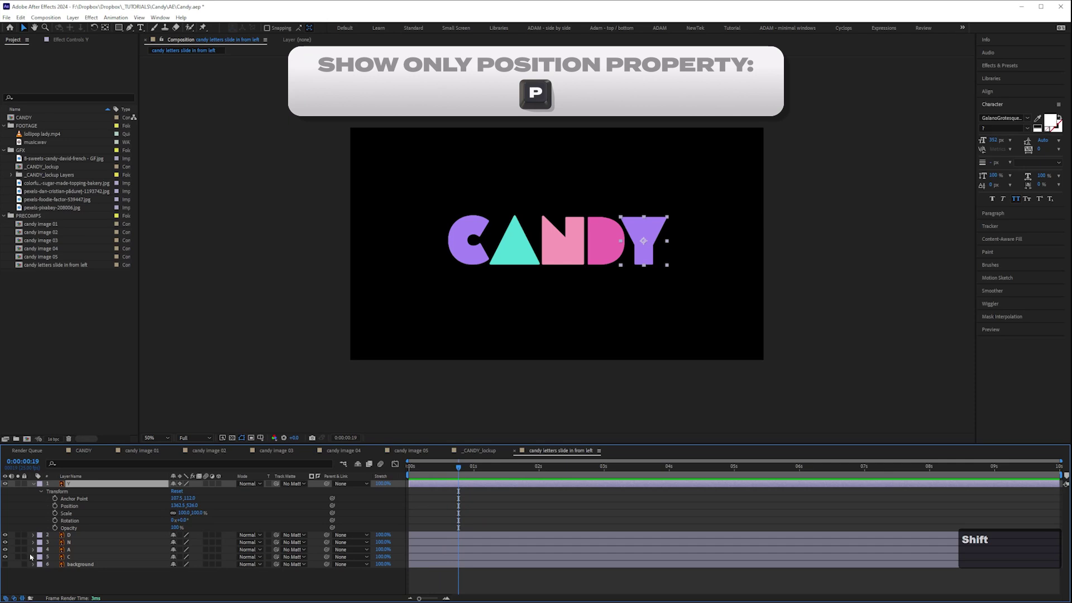
shift+click(70, 557)
key(p)
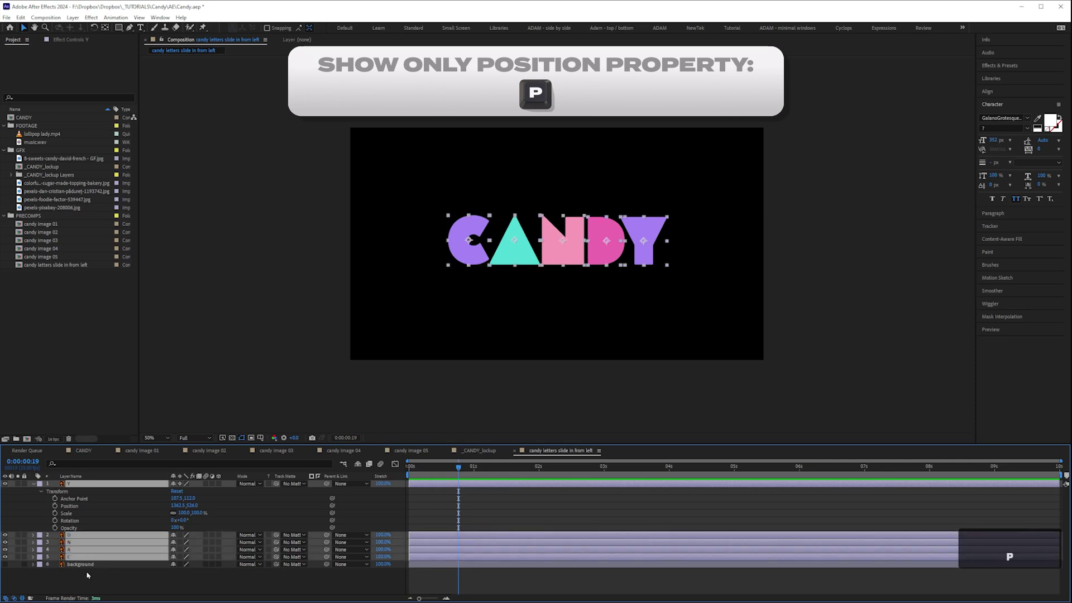
click(55, 491)
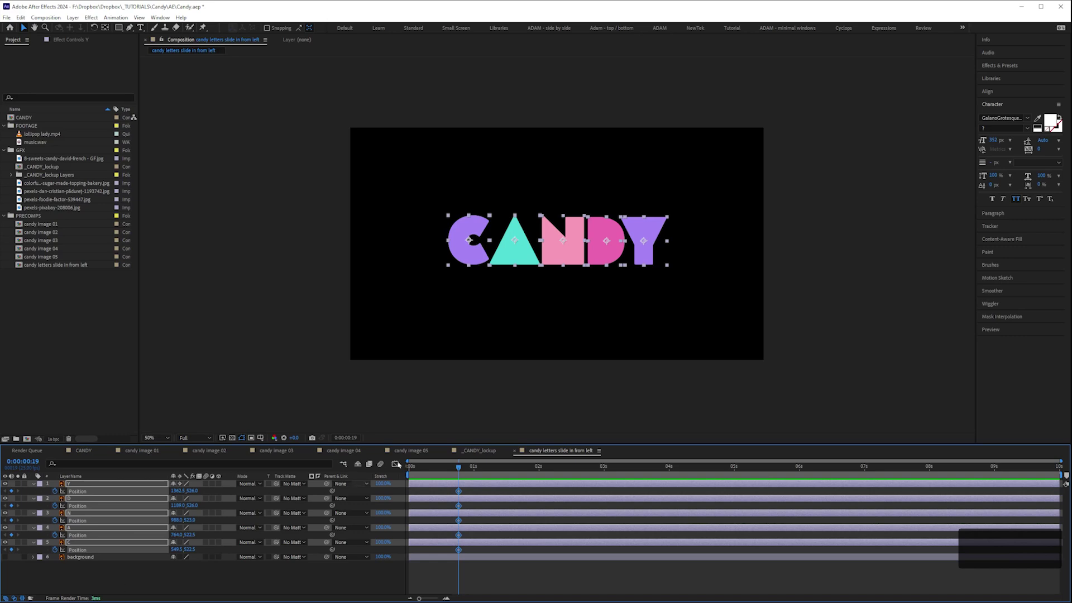
At 0:00:00:00, move all five letters horizontally beyond the left edge of the frame, placing the Y at about -459 px in X.
drag(455, 472, 353, 478)
drag(646, 256, 251, 245)
key(shift+Left)
key(shift+Left)
key(shift+Left)
key(shift+Left)
key(shift+Left)
key(shift+Left)
key(shift+Left)
key(shift+Left)
key(shift+Left)
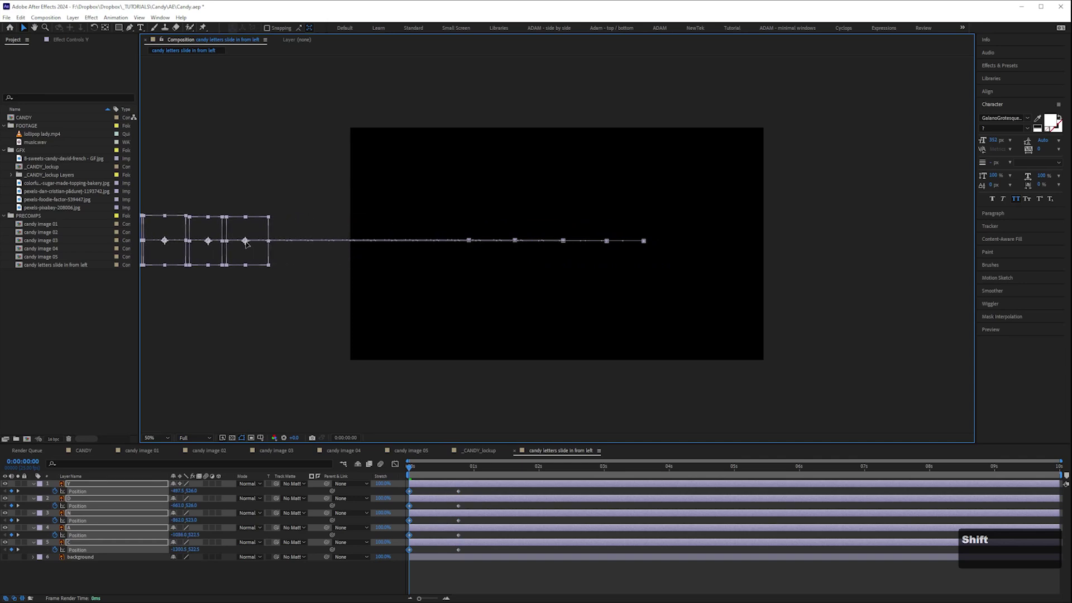
key(shift+Right)
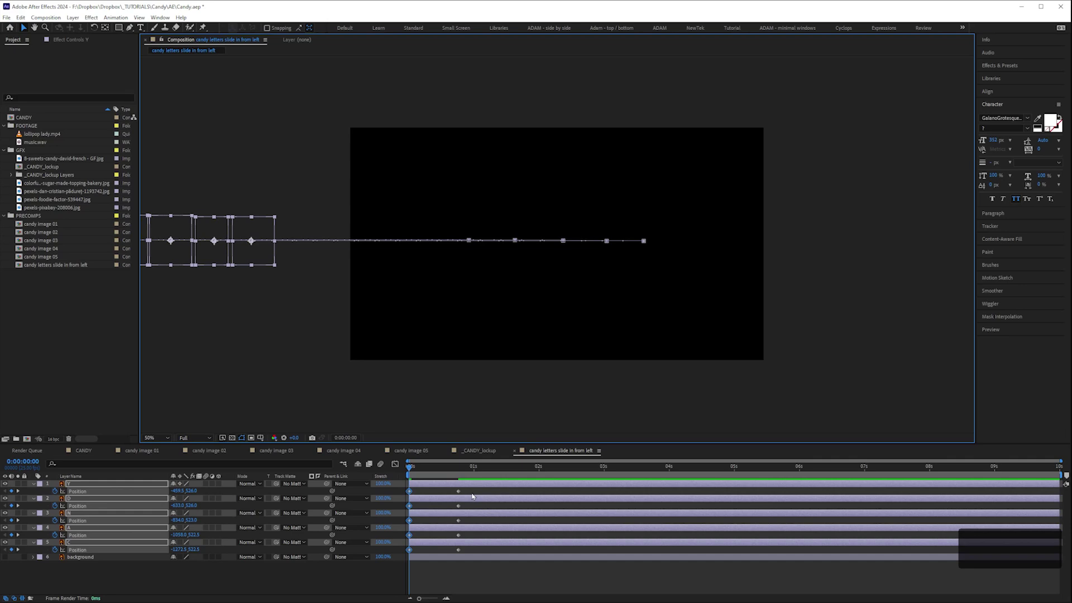
Apply Easy Ease to all the Position keyframes of the five letter layers.
drag(471, 487, 408, 565)
key(F9)
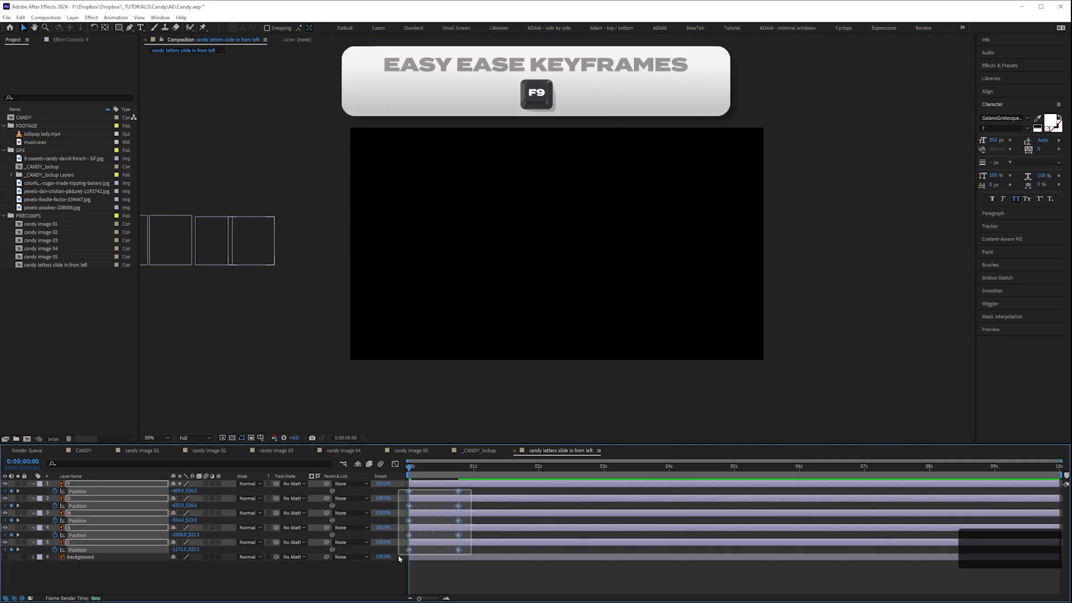
key(F9)
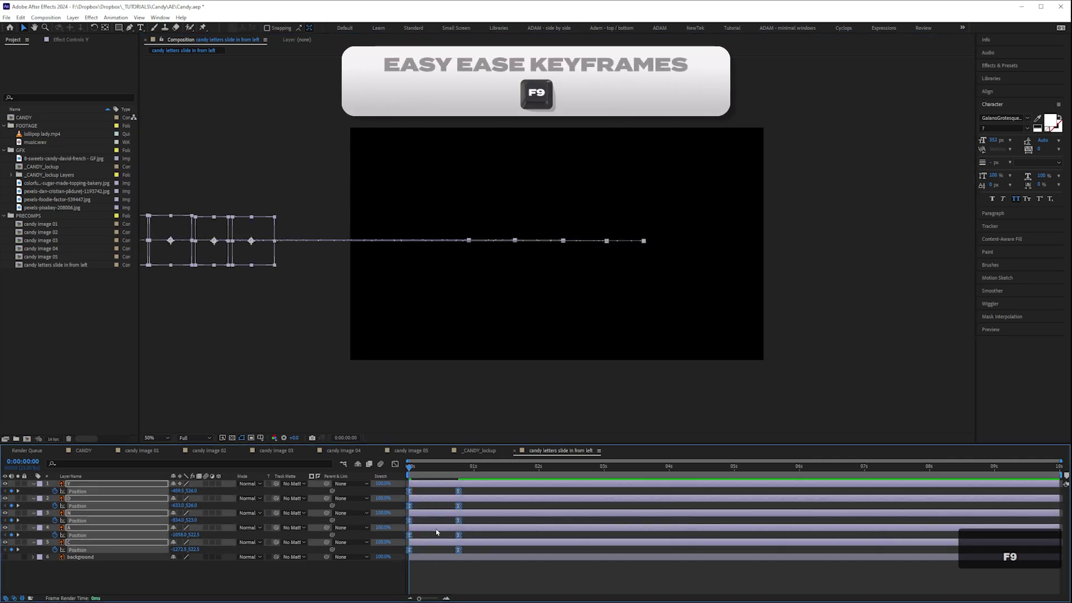
drag(475, 490, 394, 567)
right_click(459, 492)
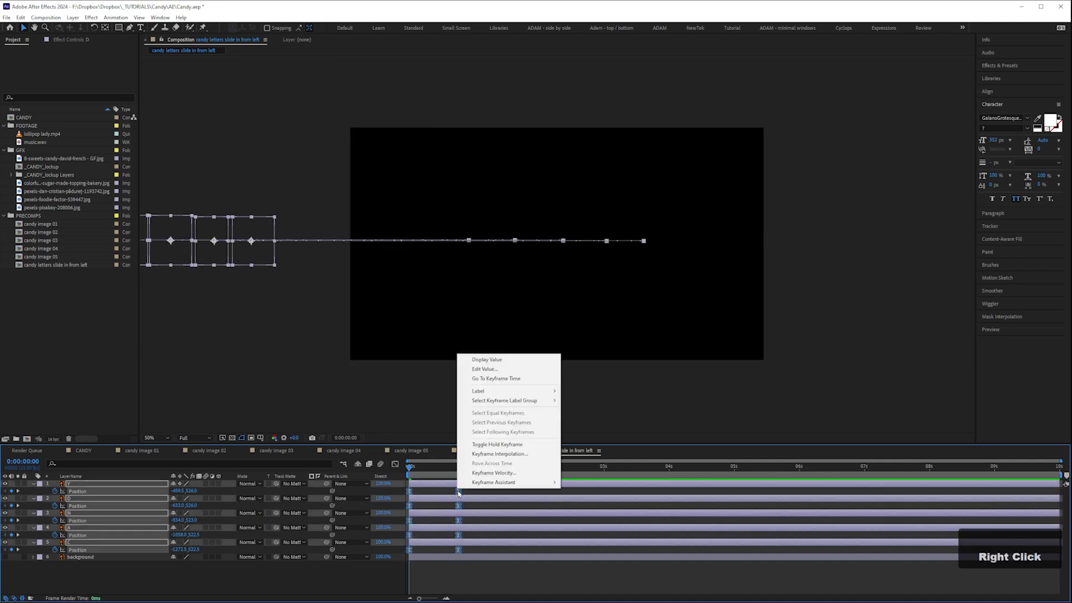
mouse_move(505, 486)
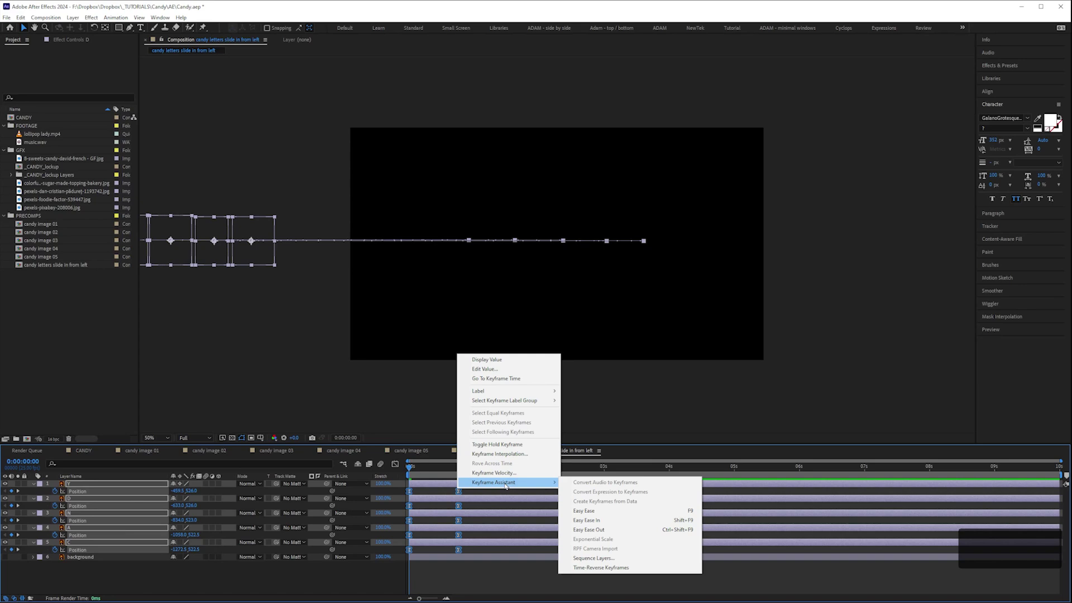
click(482, 509)
click(482, 509)
Shorten the work area to end at about 2 seconds and preview the letters' slide-in animation from the start.
drag(419, 468, 507, 479)
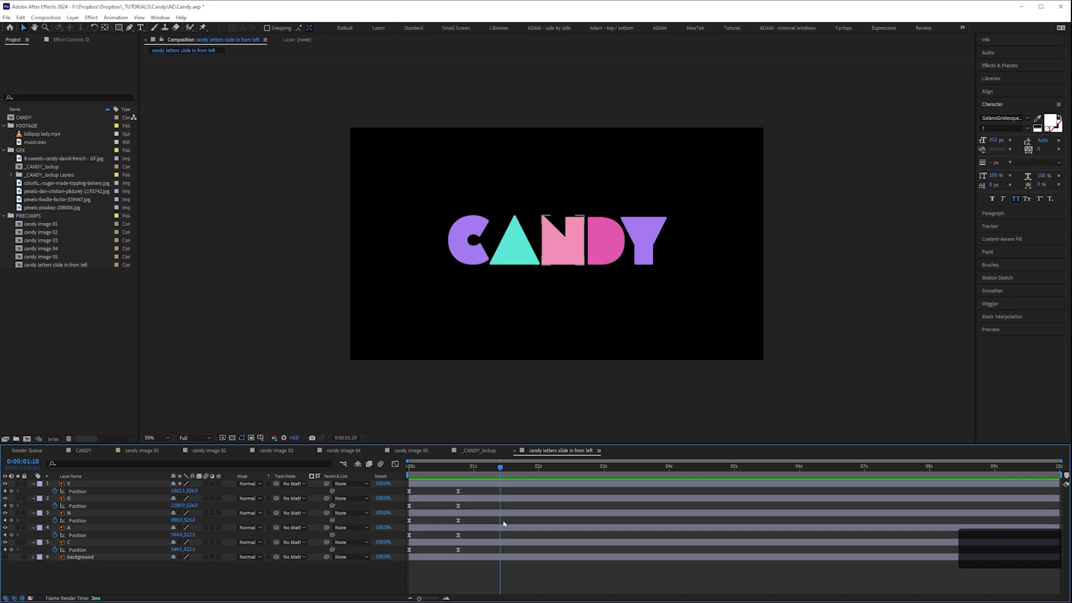
click(1060, 478)
drag(1060, 475, 532, 477)
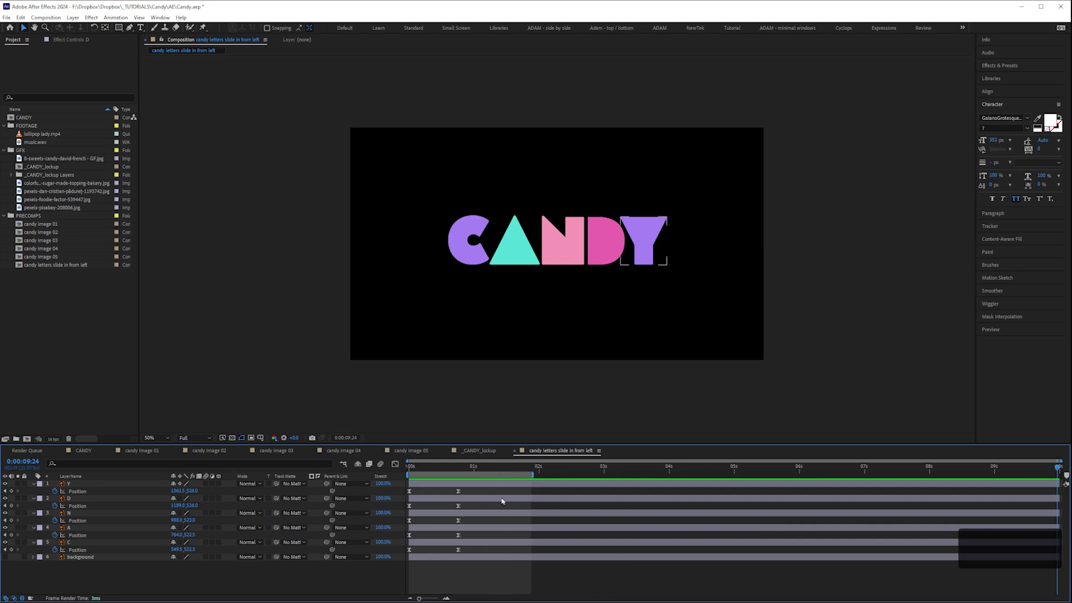
key(KP_0)
key(space)
Select the five letters' final Position keyframes and show them in the Graph Editor as a value graph.
drag(467, 489, 451, 558)
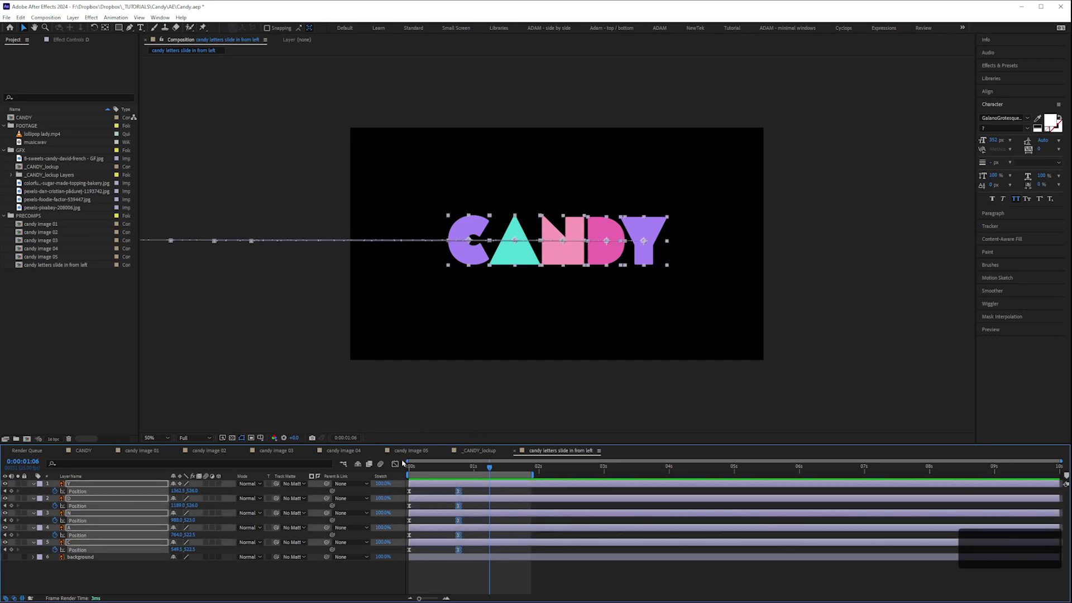
click(395, 463)
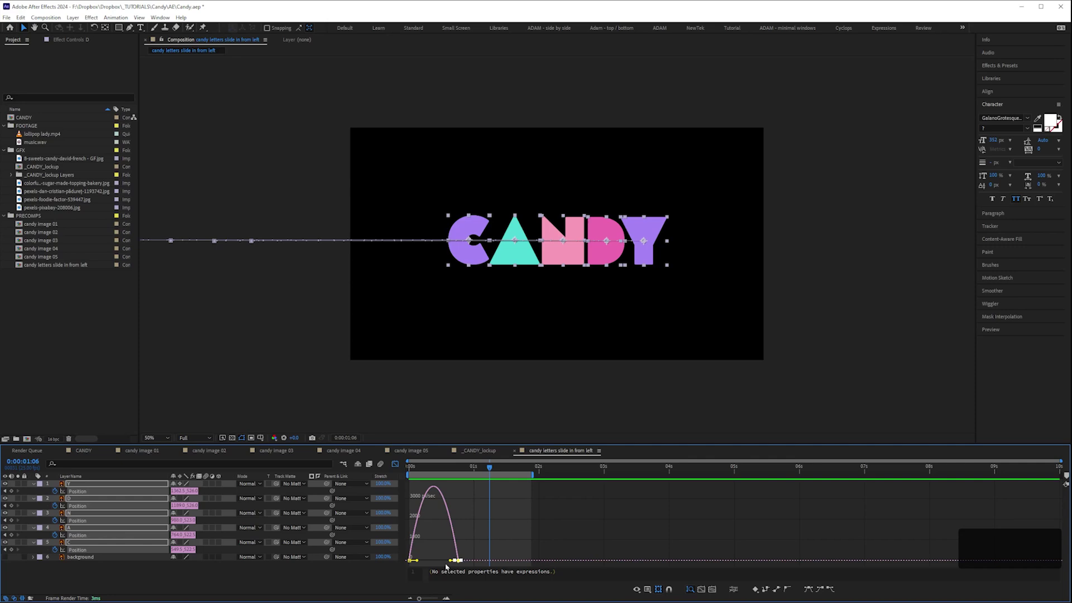
click(647, 589)
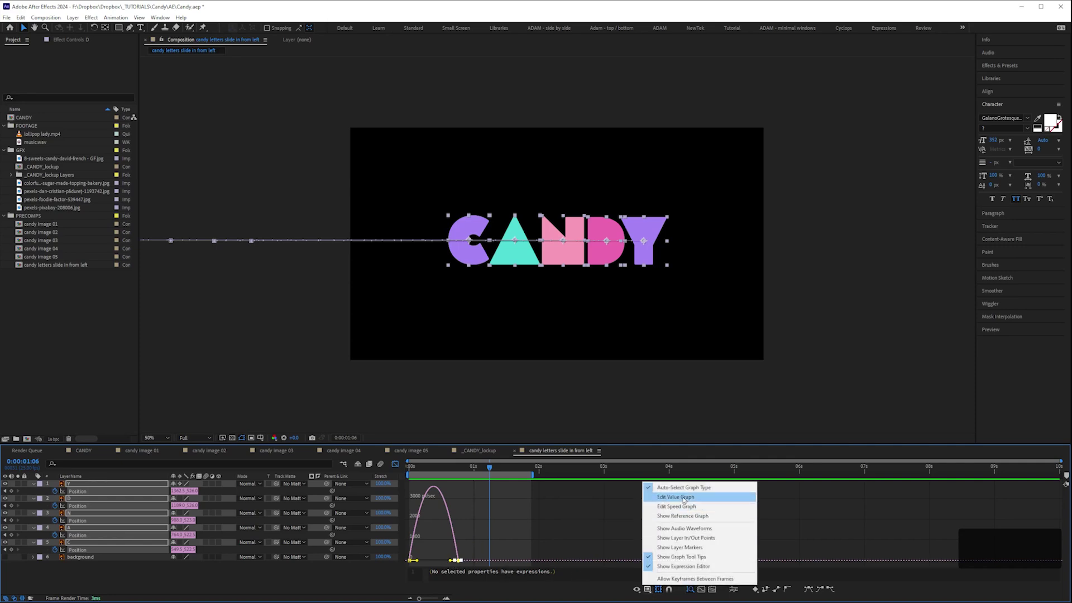
click(690, 499)
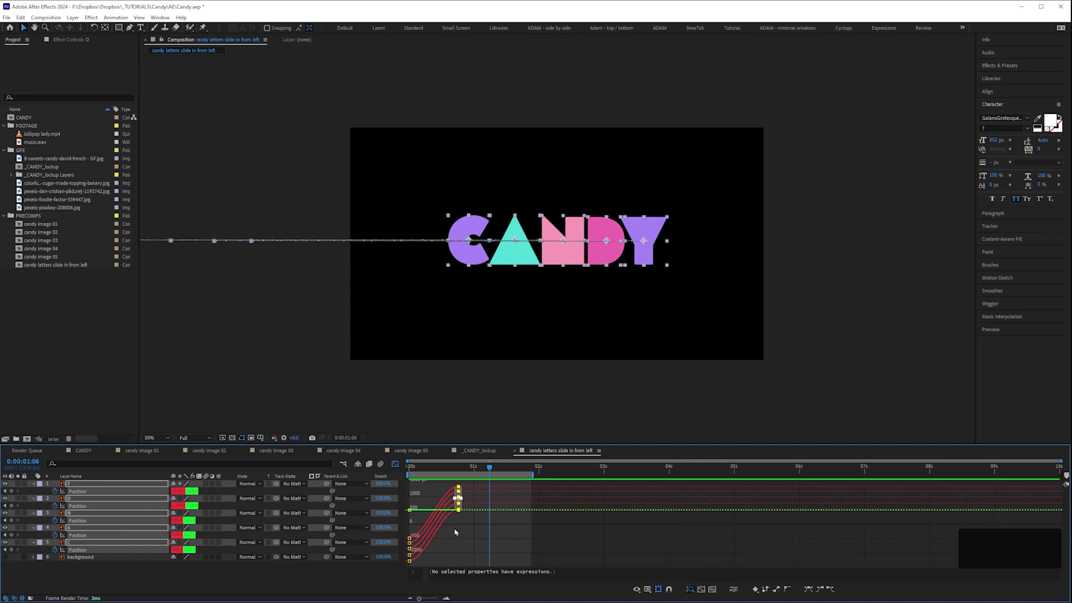
Switch the letters' Position curves to the speed graph and lengthen the final keyframes' incoming ease so the speed peaks early.
drag(462, 496, 463, 482)
click(647, 589)
click(684, 507)
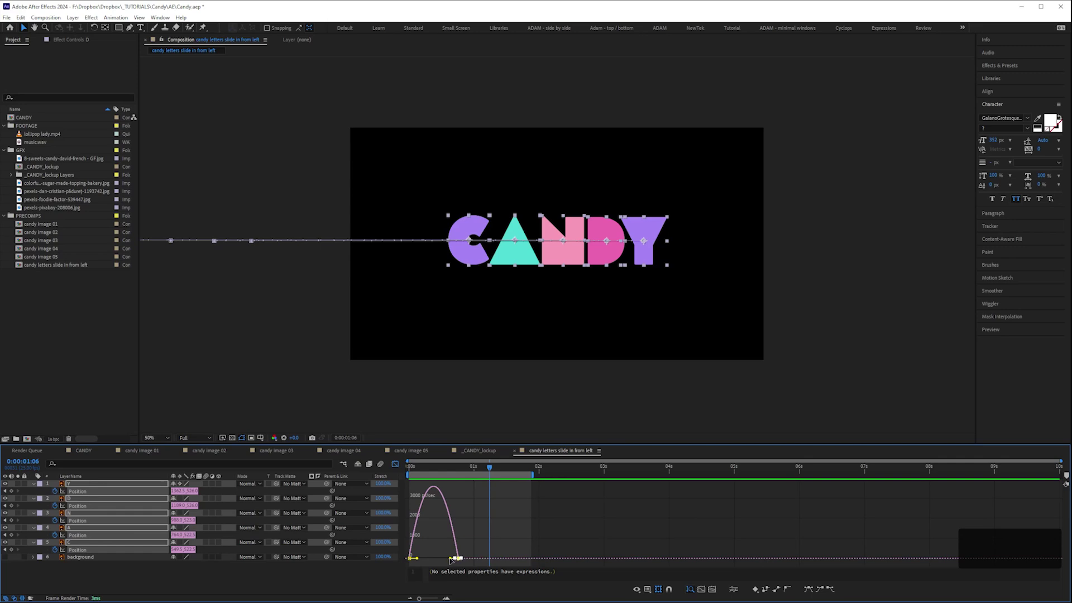
drag(452, 559, 429, 562)
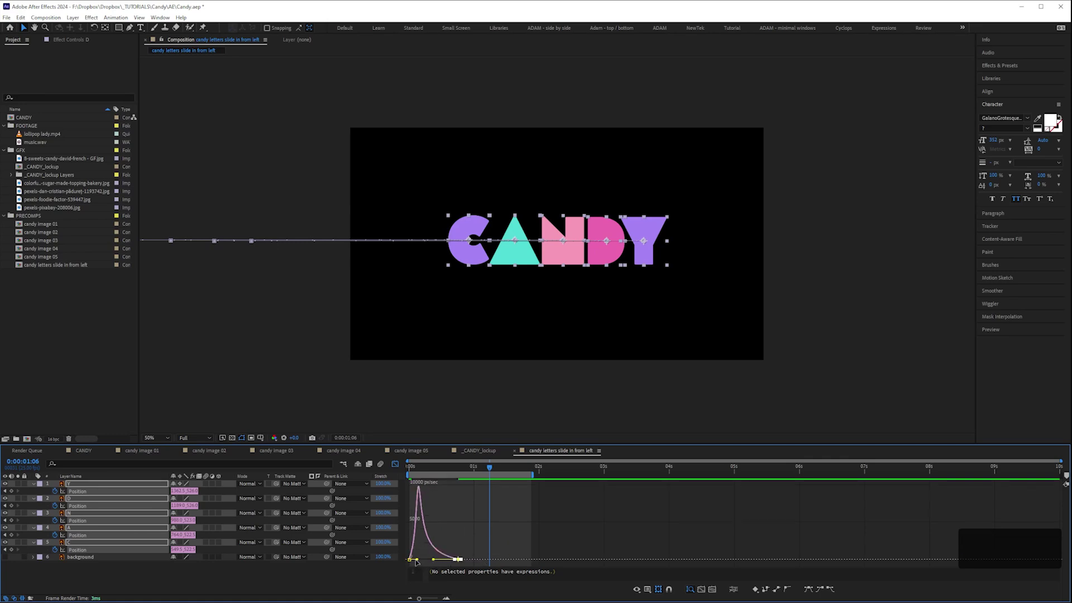
mouse_move(424, 472)
mouse_down()
mouse_move(449, 472)
mouse_move(426, 471)
mouse_move(440, 472)
mouse_up()
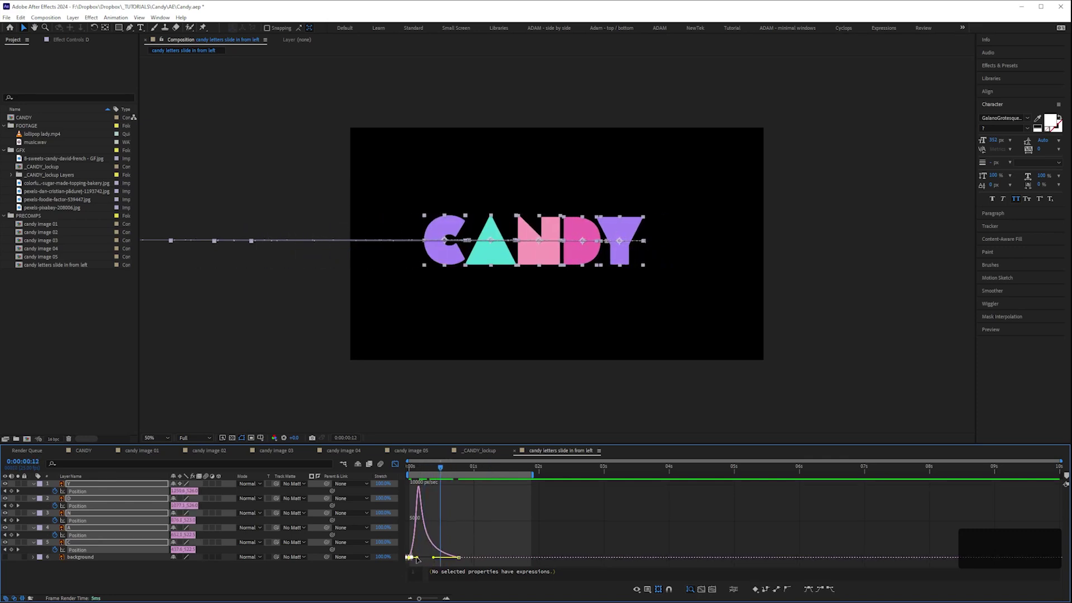
Try shortening the first Position keyframes' outgoing ease to almost nothing and check the slide-in from the first frames.
drag(418, 560, 426, 563)
click(409, 469)
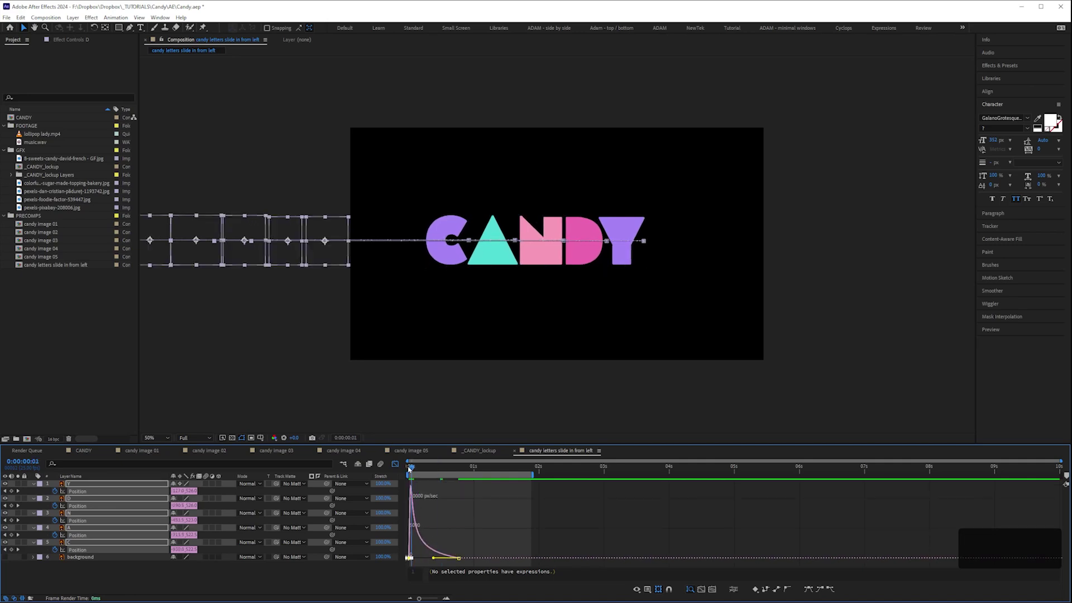
key(space)
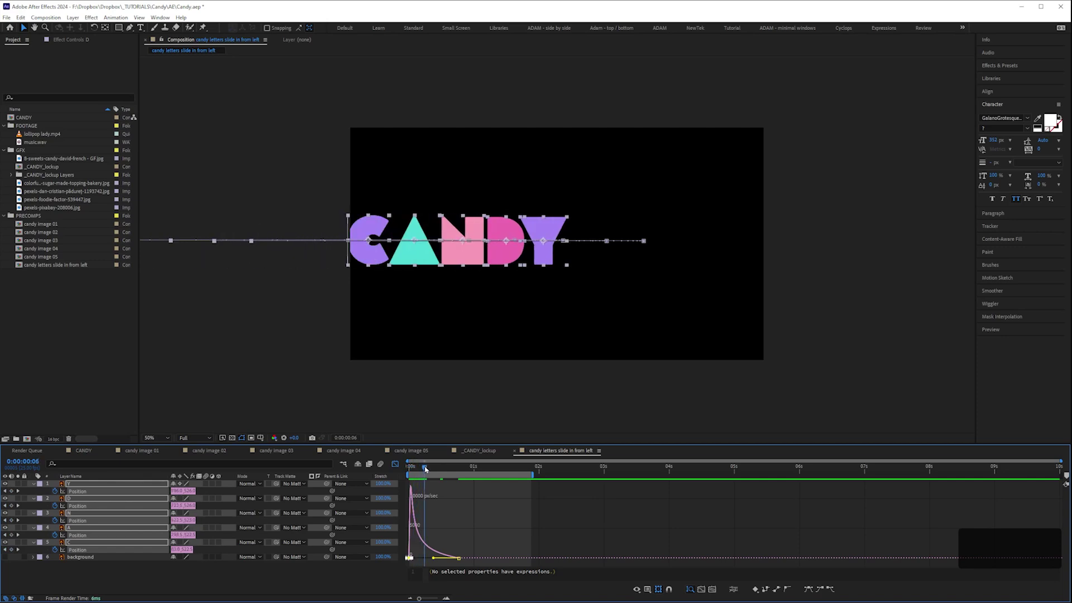
key(space)
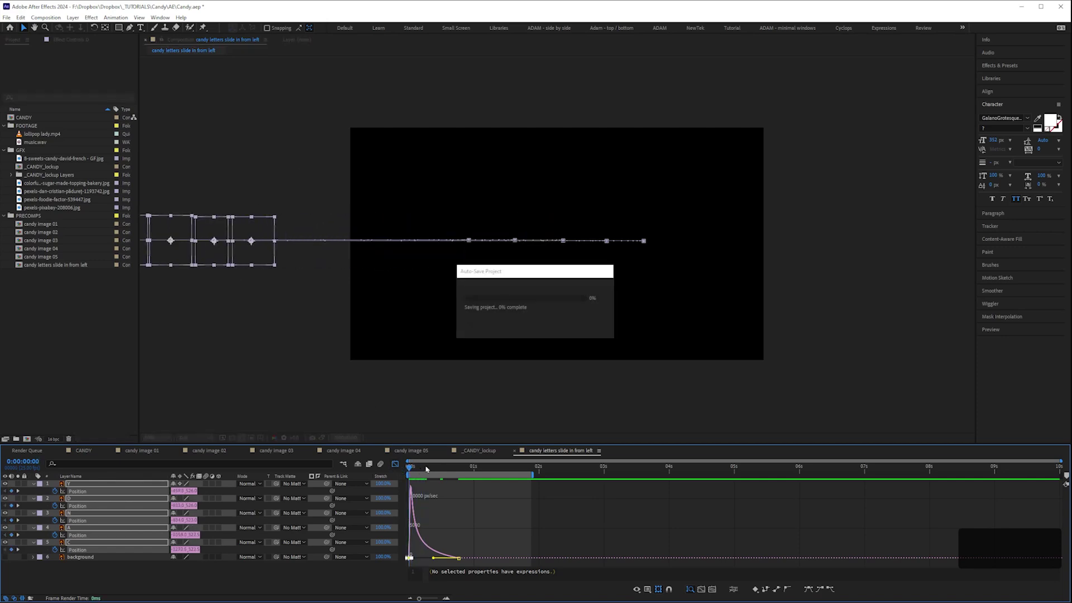
drag(410, 469, 451, 472)
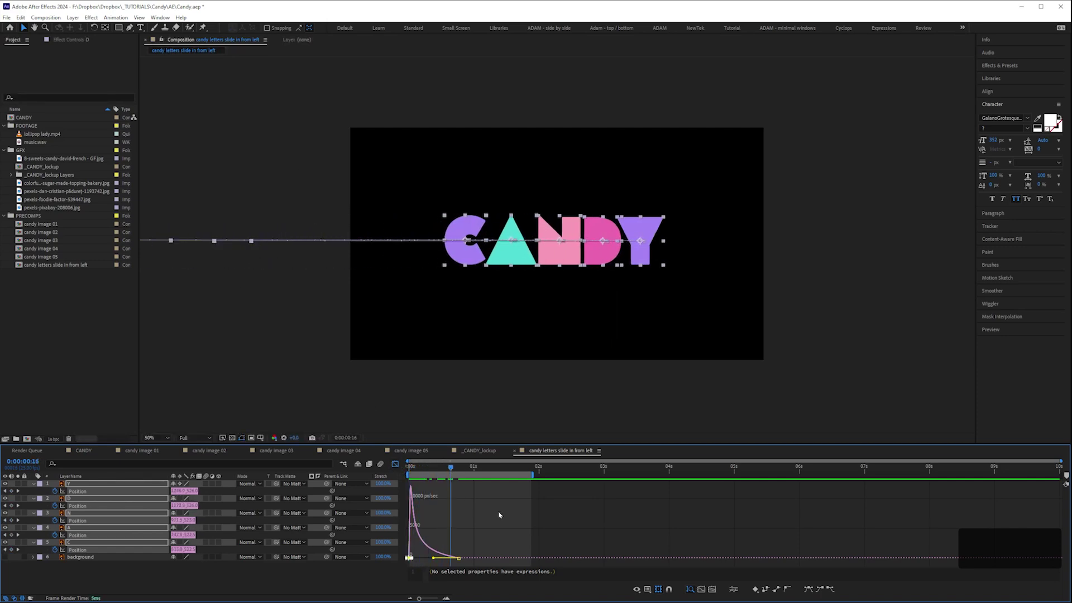
Close the Graph Editor, deselect everything and preview the letters' slide-in animation.
click(395, 464)
key(ctrl+shift+a)
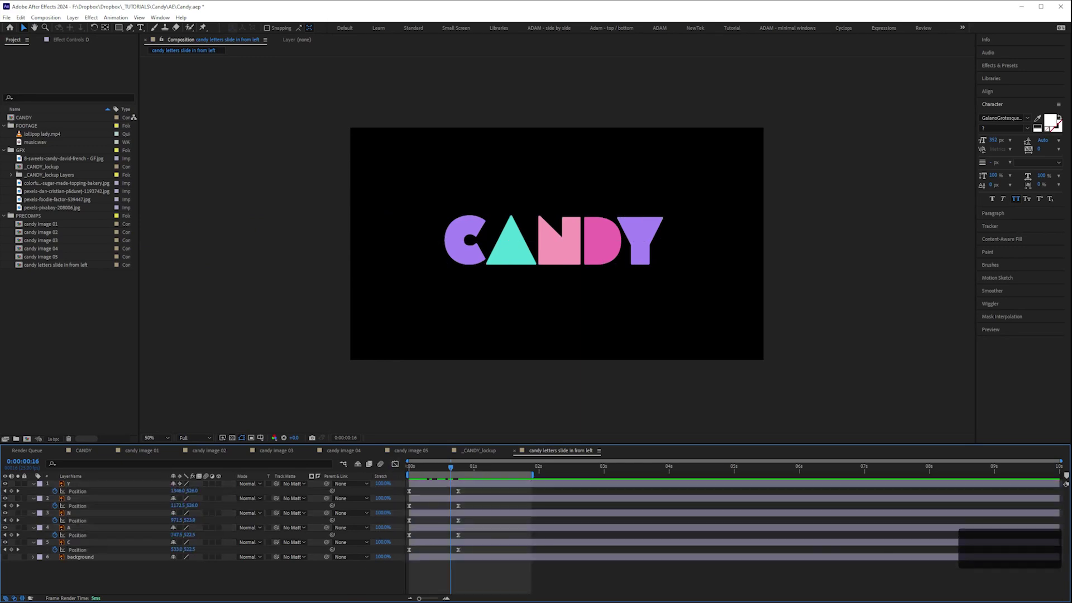
key(KP_0)
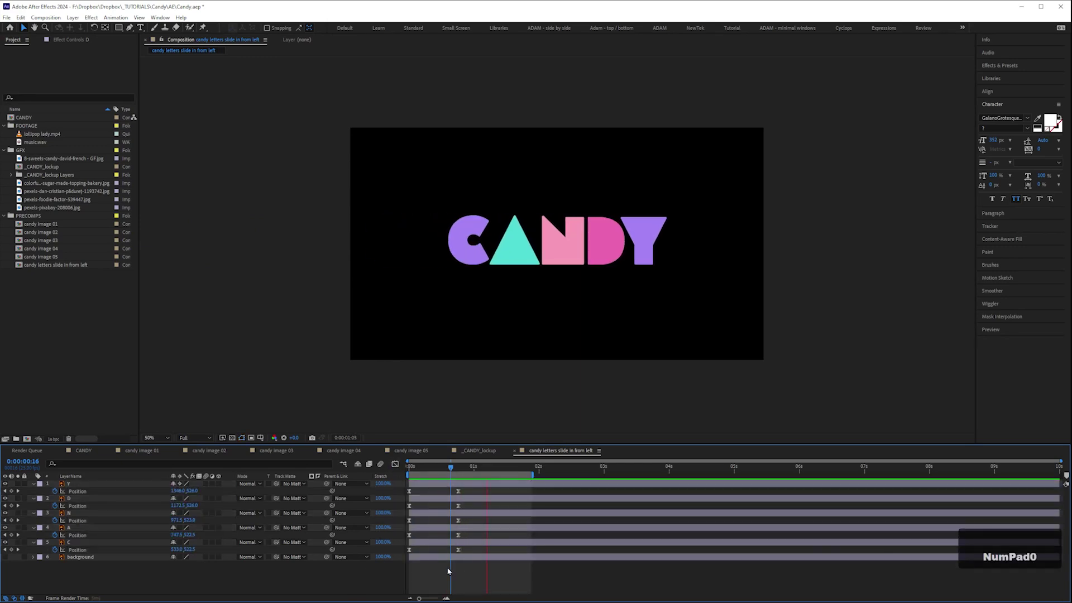
key(space)
Readjust the five letters' first Position keyframes in the speed graph, giving their outgoing ease a length of about one frame.
drag(423, 490, 396, 570)
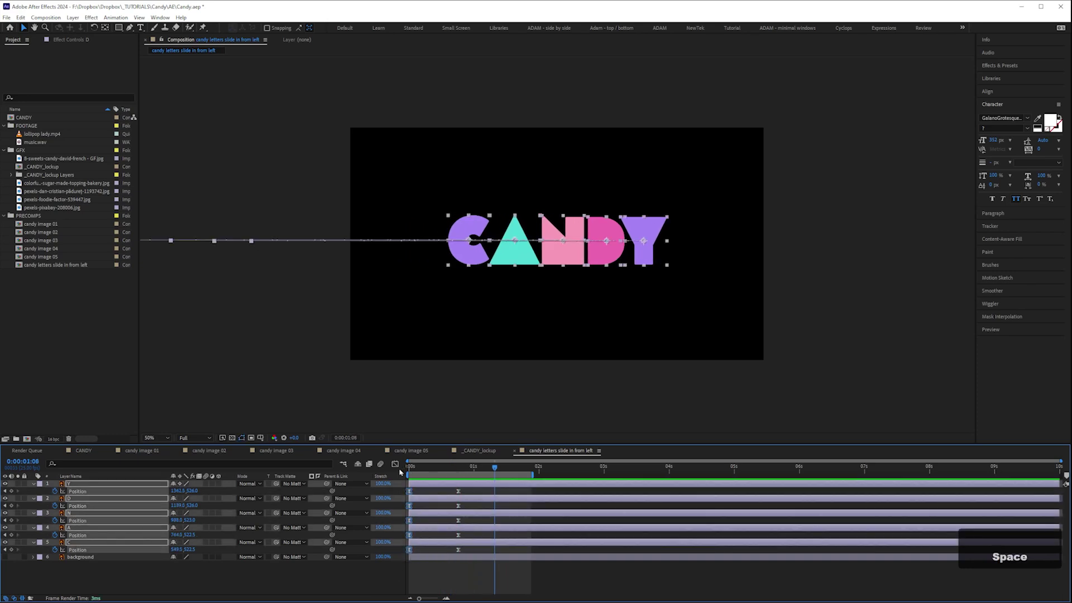
click(395, 465)
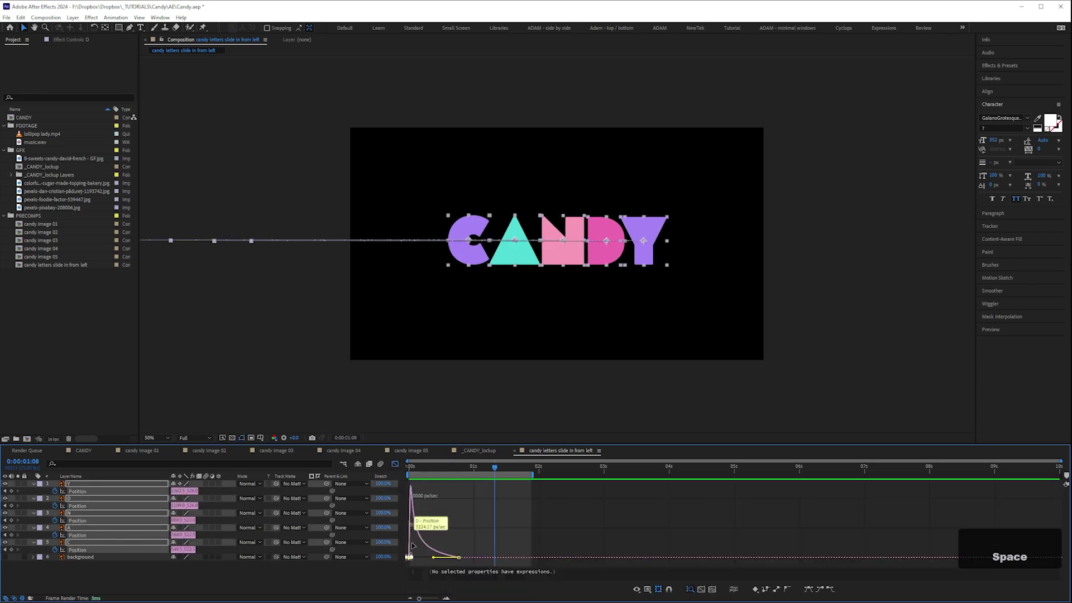
key(equal)
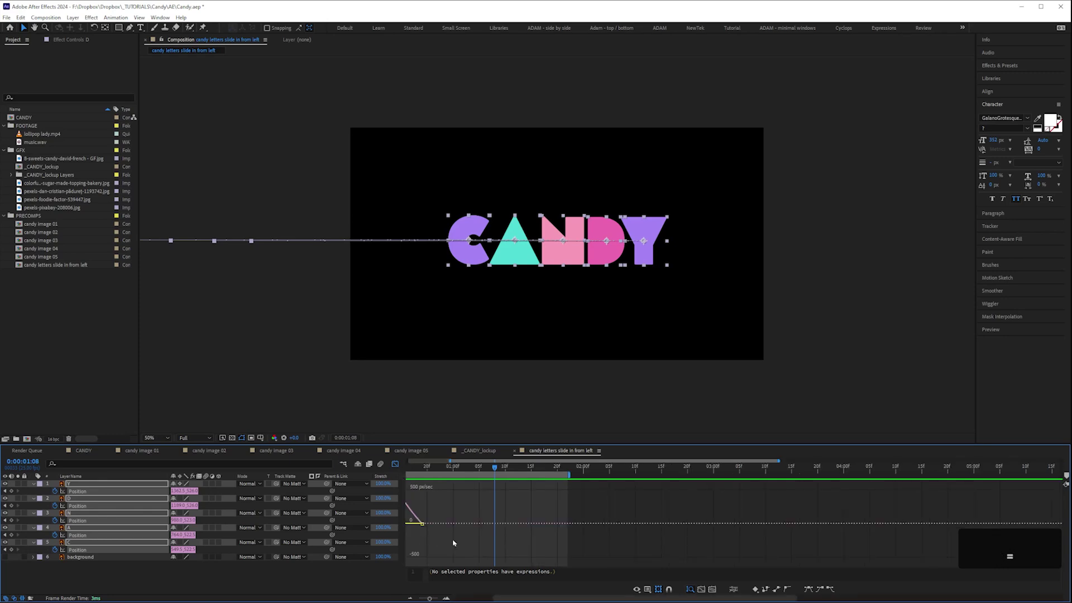
drag(553, 551, 637, 550)
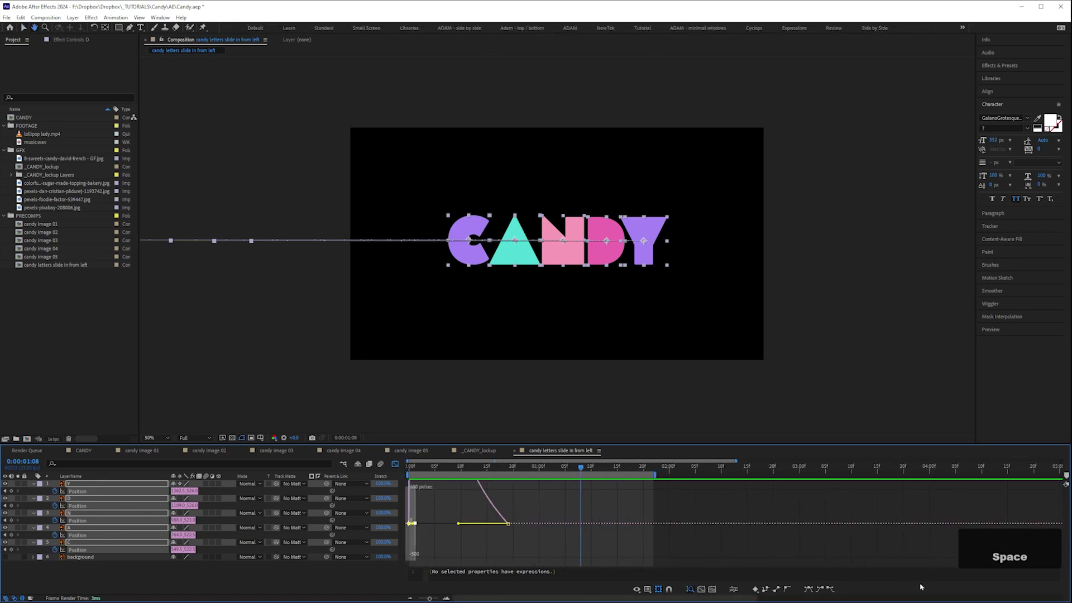
click(414, 468)
key(equal)
drag(427, 533, 715, 524)
drag(401, 569, 433, 560)
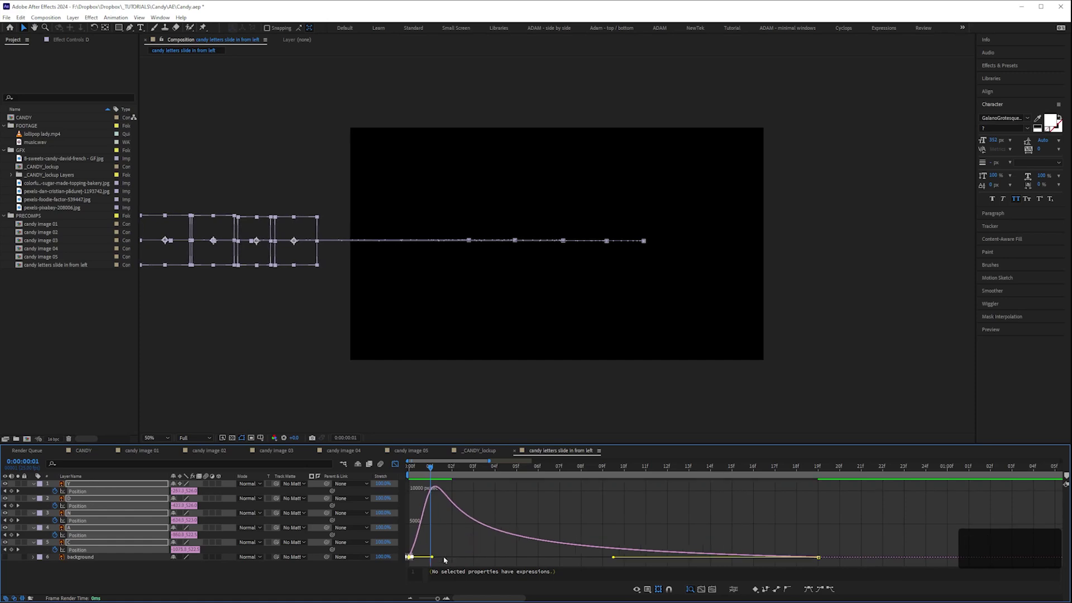
Return to the layer bar view with nothing selected and preview the slide-in with the readjusted easing.
click(395, 464)
scroll(472, 576, down, 2)
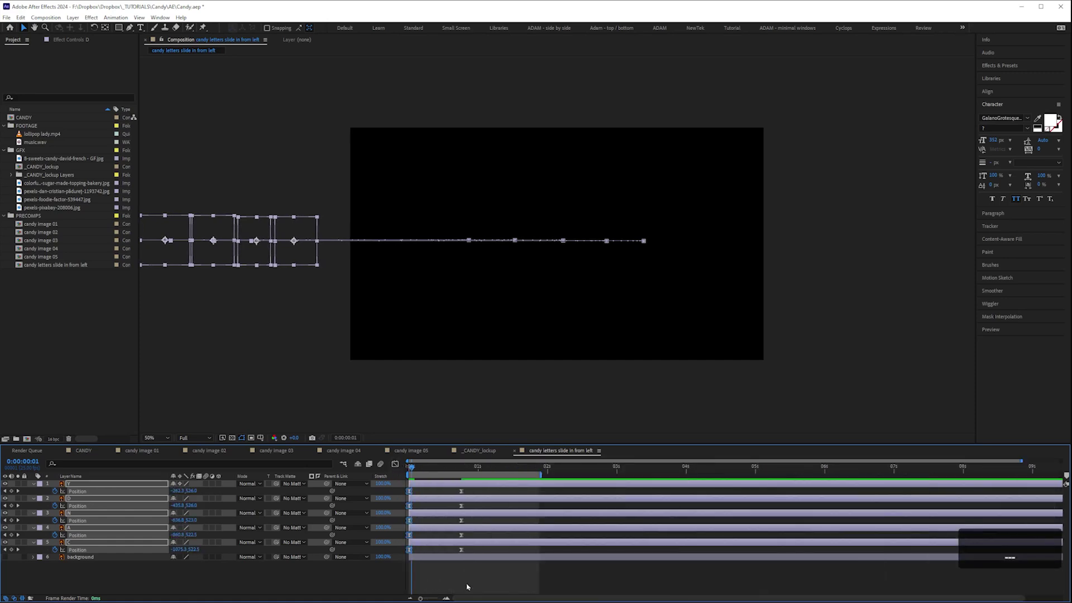
click(467, 585)
key(KP_0)
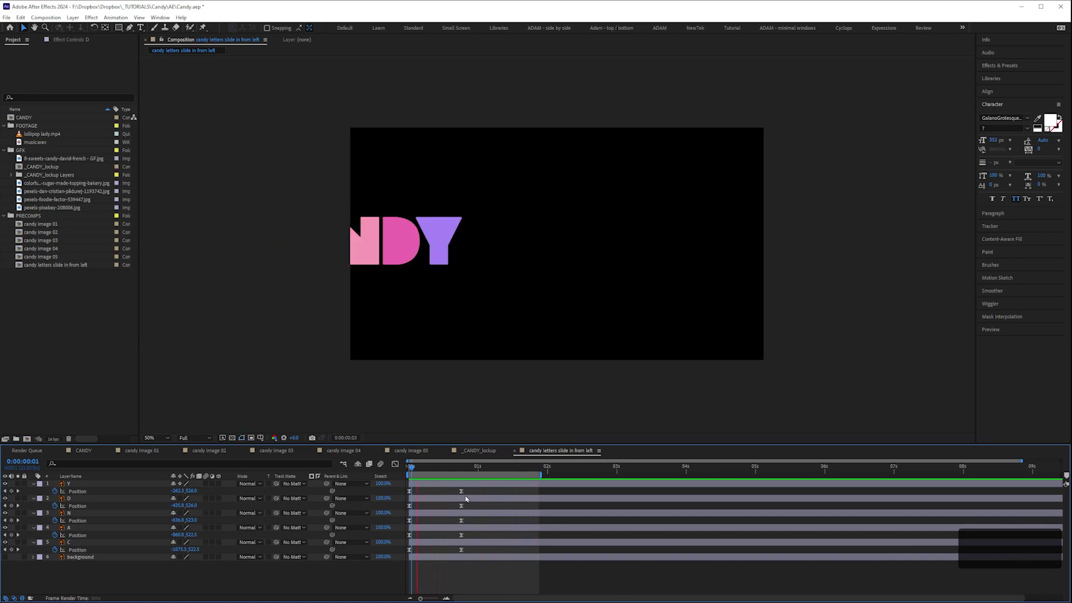
key(space)
Select the five letters' final Position keyframes and move them slightly earlier in time.
drag(472, 489, 457, 556)
click(462, 573)
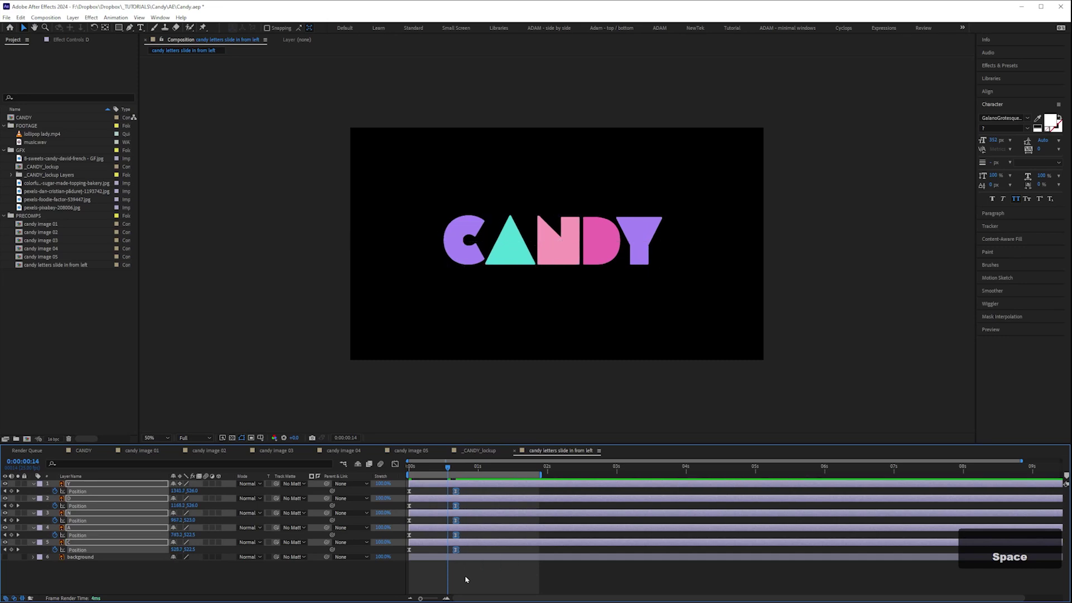
Preview the slide-in and stagger the letter layers so D, N, A and C each start three frames after the layer above.
key(KP_0)
key(space)
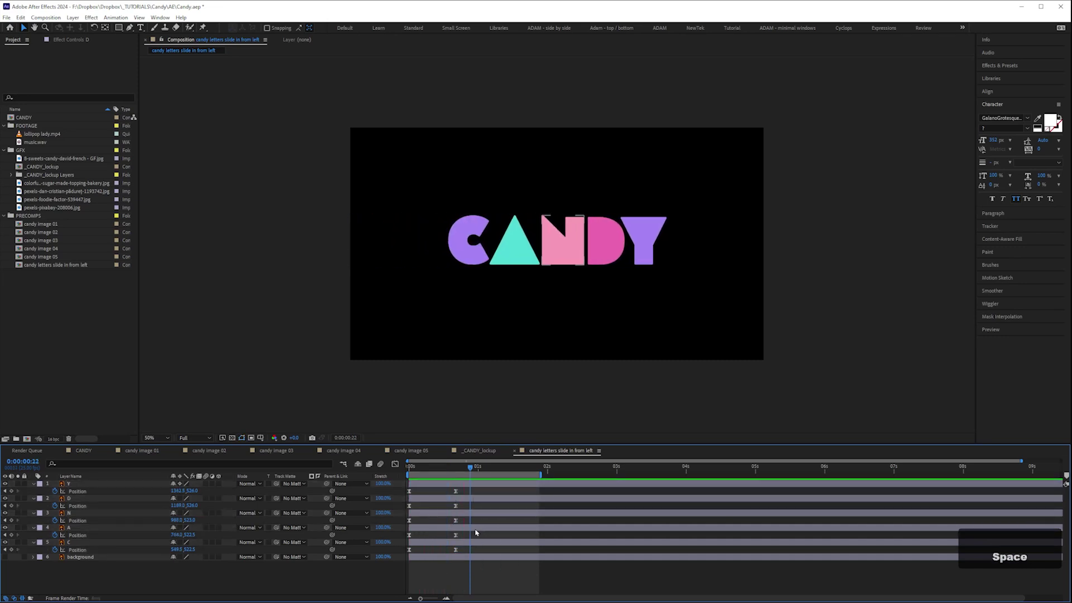
click(416, 468)
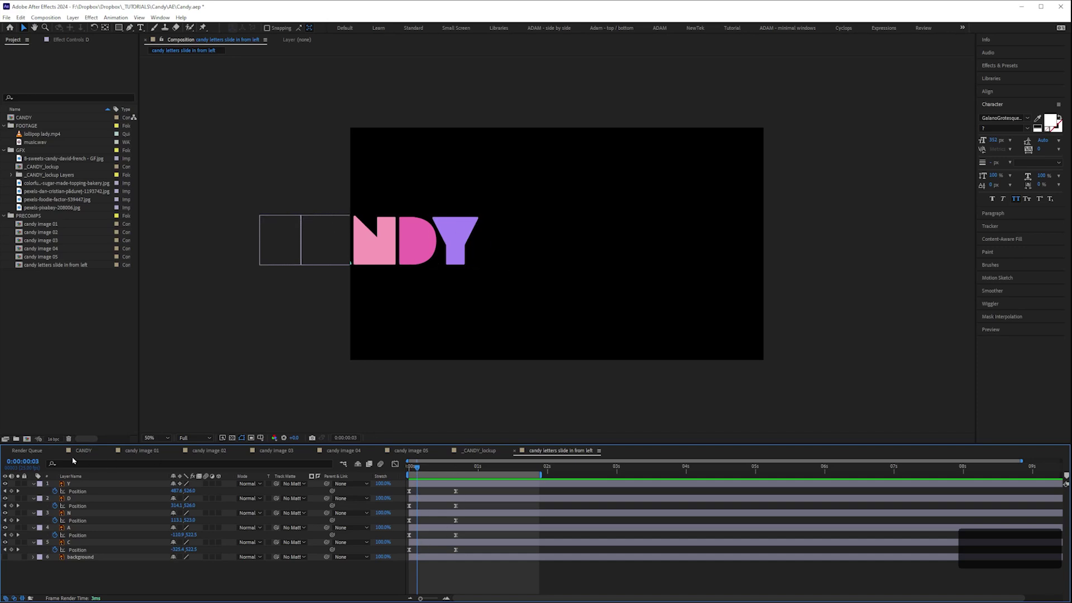
drag(422, 546, 430, 547)
key(shift)
shift+click(422, 531)
drag(422, 531, 431, 531)
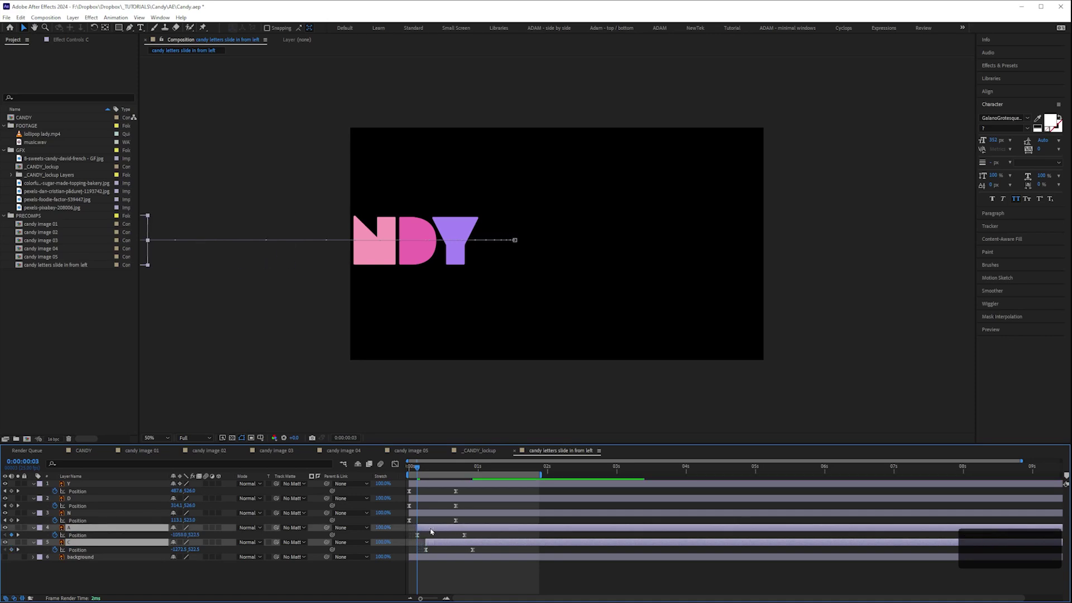
shift+click(420, 514)
drag(420, 513, 440, 503)
shift+click(432, 502)
key(ctrl+shift+a)
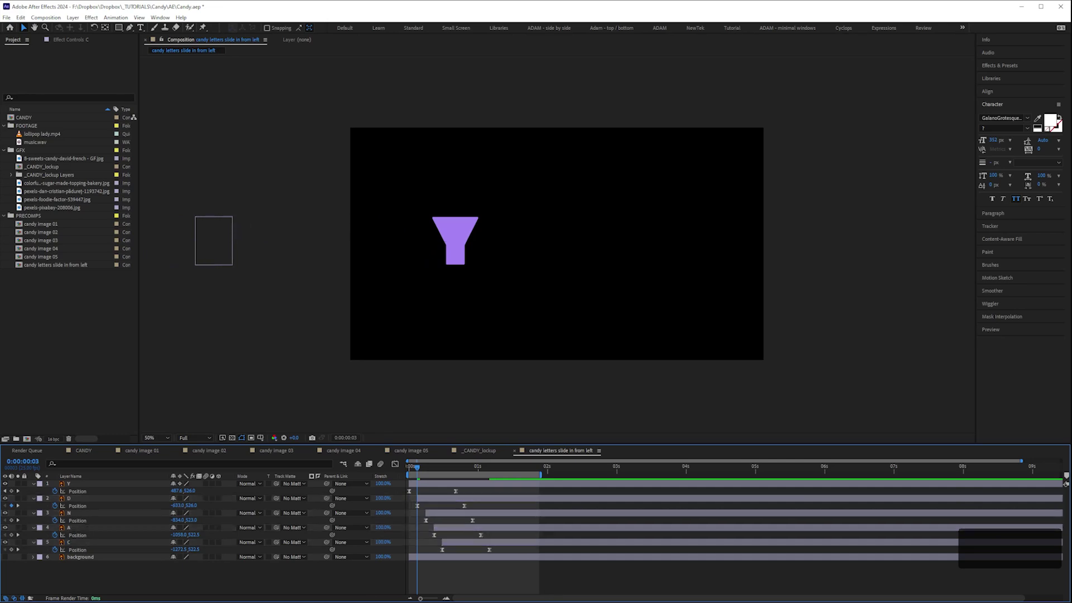
Preview the stagger and shift the D, N, A and C layers earlier together so D starts at frame 2.
key(KP_0)
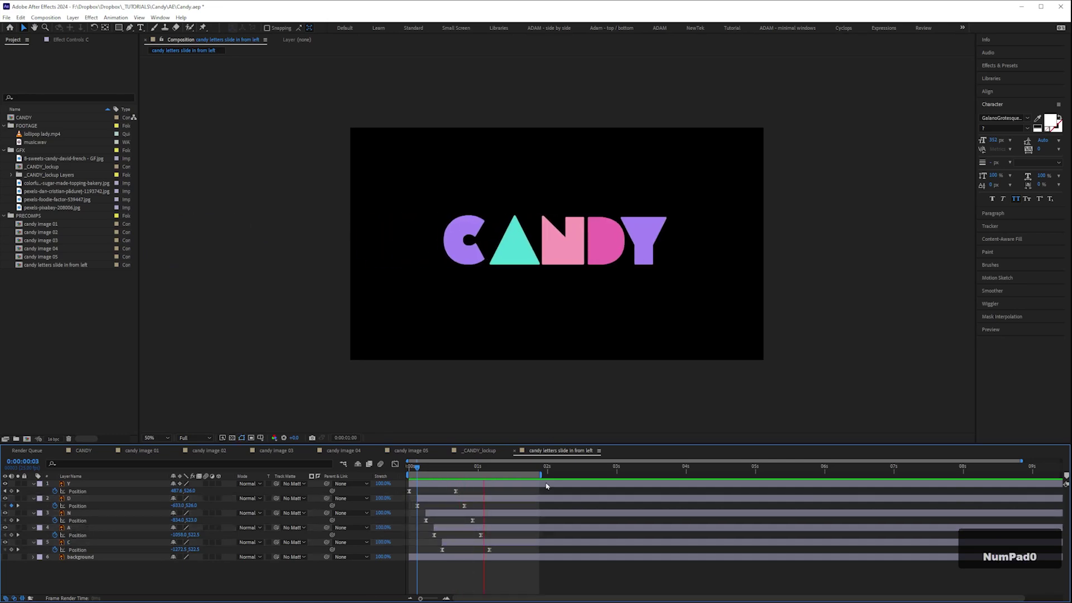
key(space)
drag(421, 469, 414, 469)
click(431, 498)
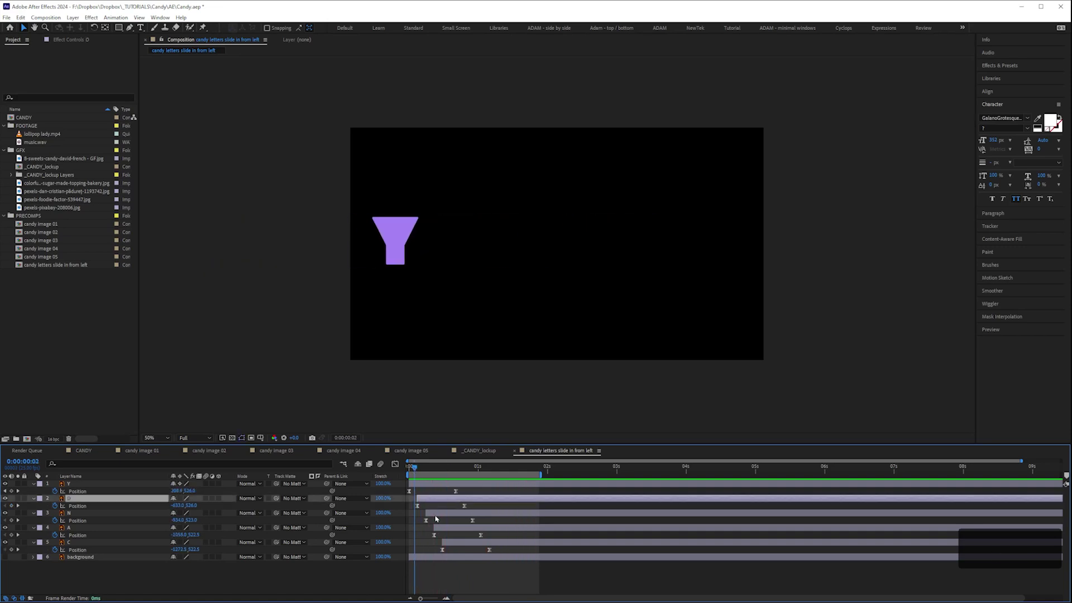
shift+click(458, 543)
drag(461, 545, 459, 546)
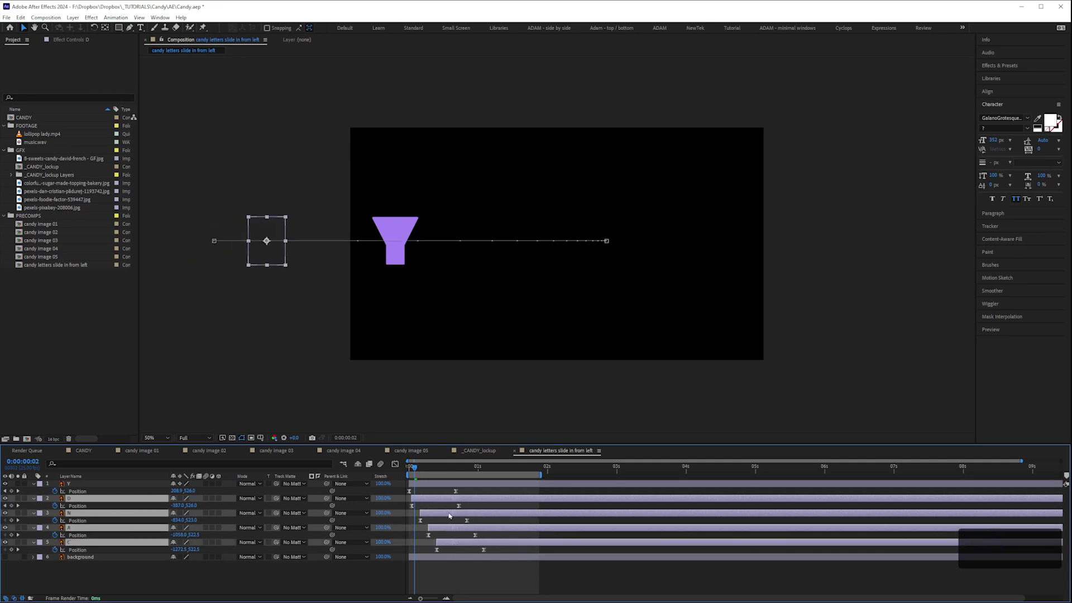
drag(424, 495, 422, 469)
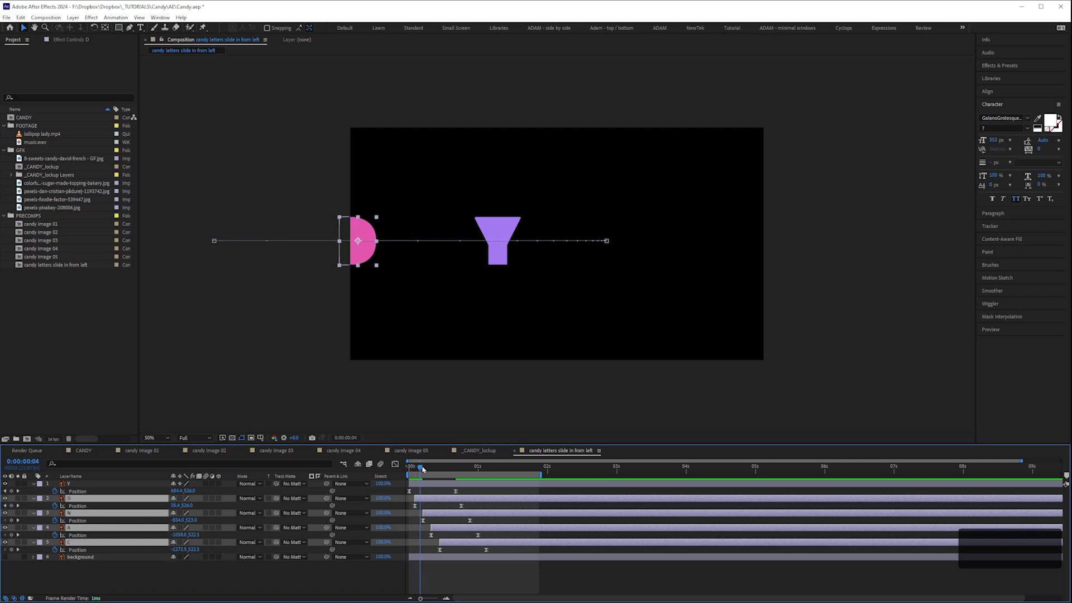
Tighten the stagger of the N, A and C layers so each starts two frames after the letter above, at frames 4, 6 and 8.
ctrl+click(433, 498)
drag(433, 512, 430, 512)
click(426, 469)
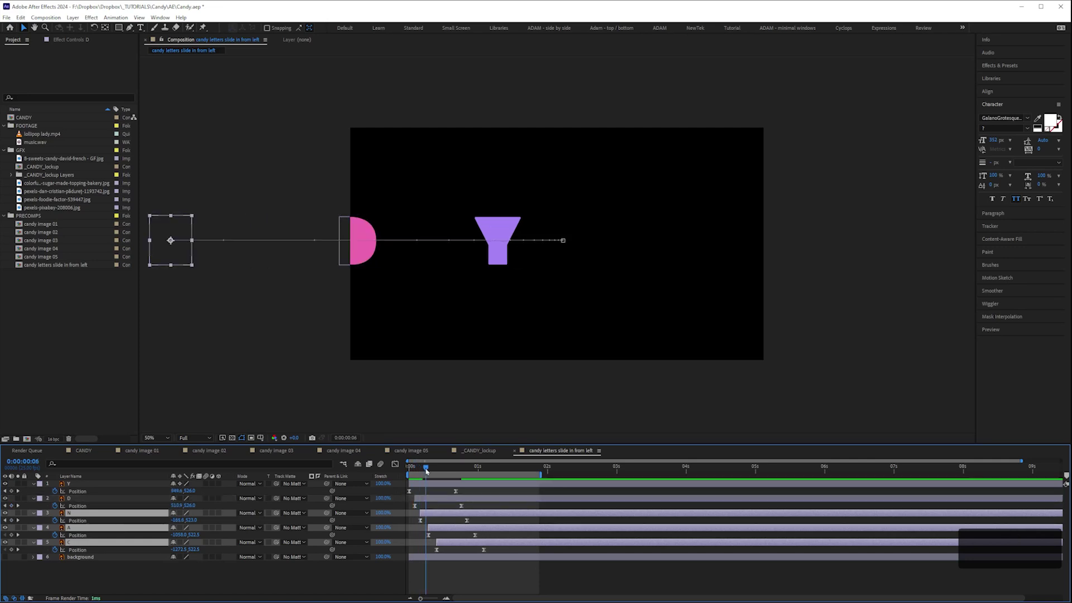
ctrl+click(438, 513)
drag(438, 531, 435, 532)
click(431, 470)
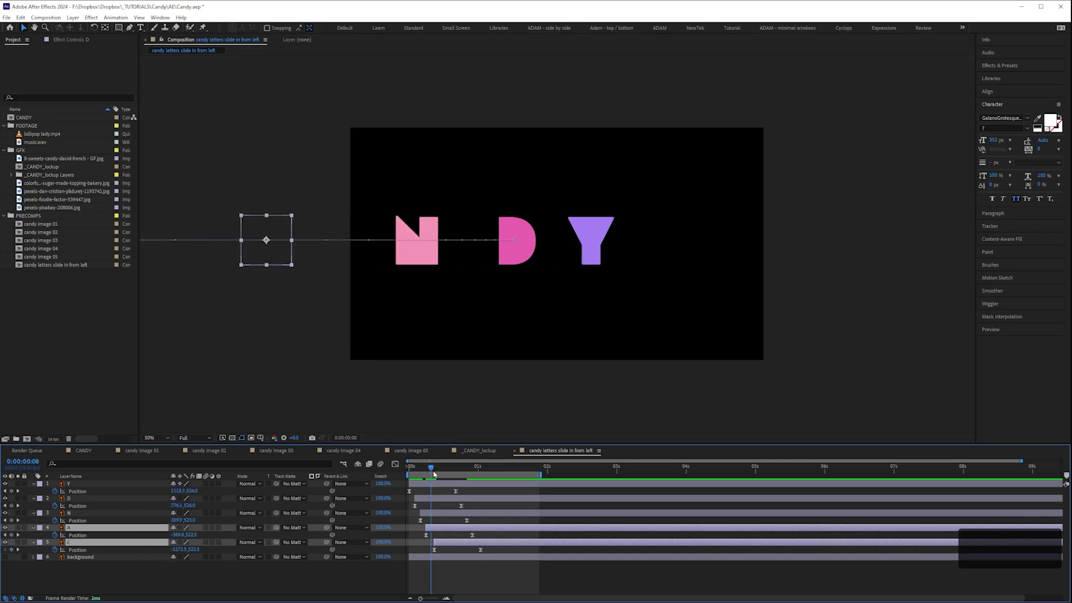
key(F2)
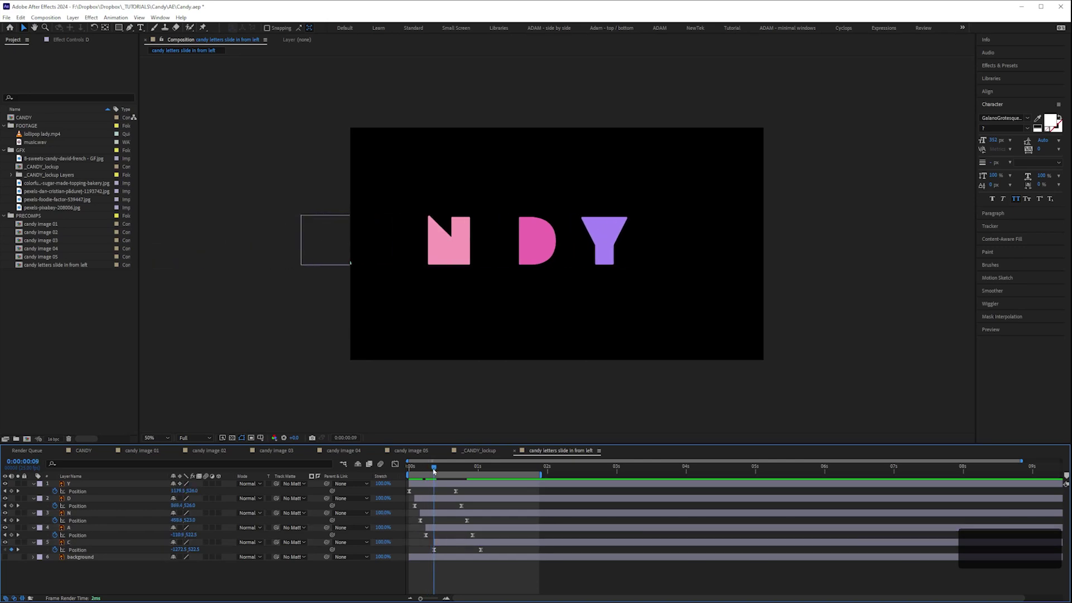
drag(445, 544, 440, 546)
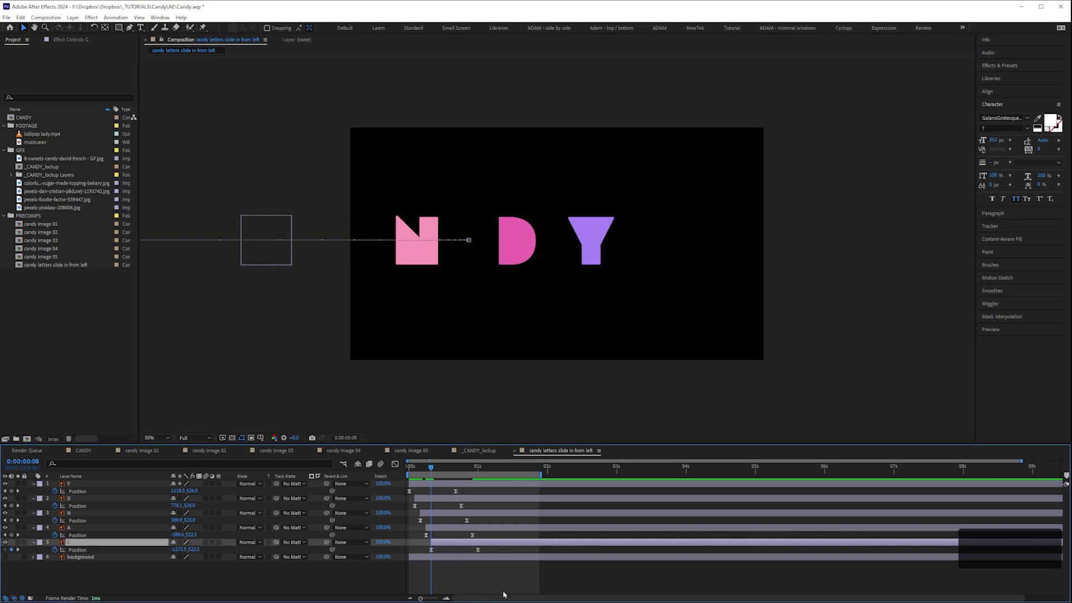
Shift the ending Position keyframes of all five letters two frames earlier and preview the animation.
key(KP_0)
key(space)
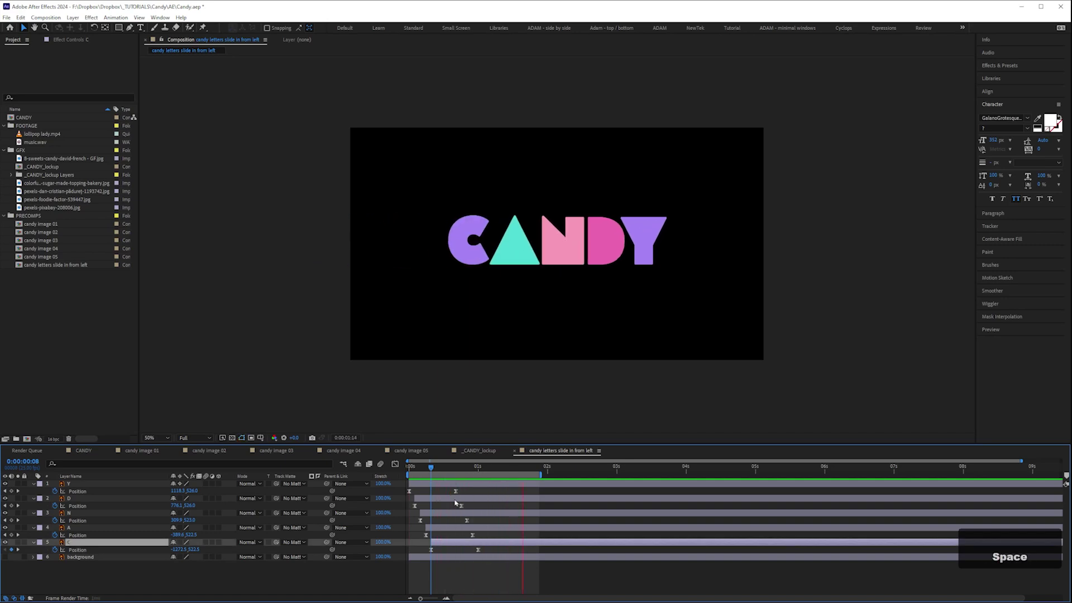
mouse_move(445, 488)
mouse_down()
mouse_move(489, 556)
mouse_move(471, 554)
mouse_up()
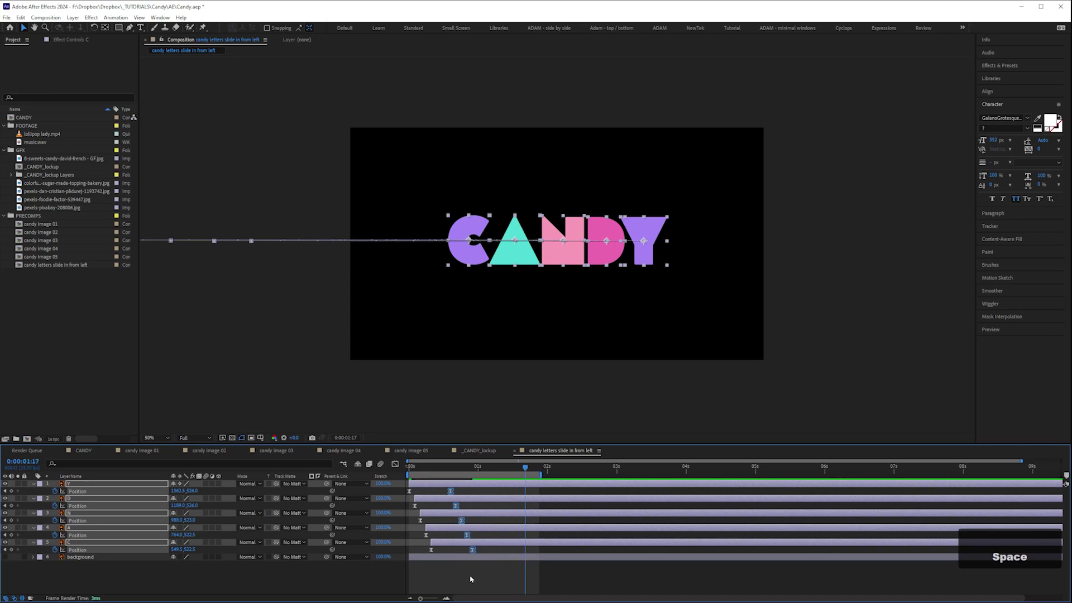
click(487, 583)
key(KP_0)
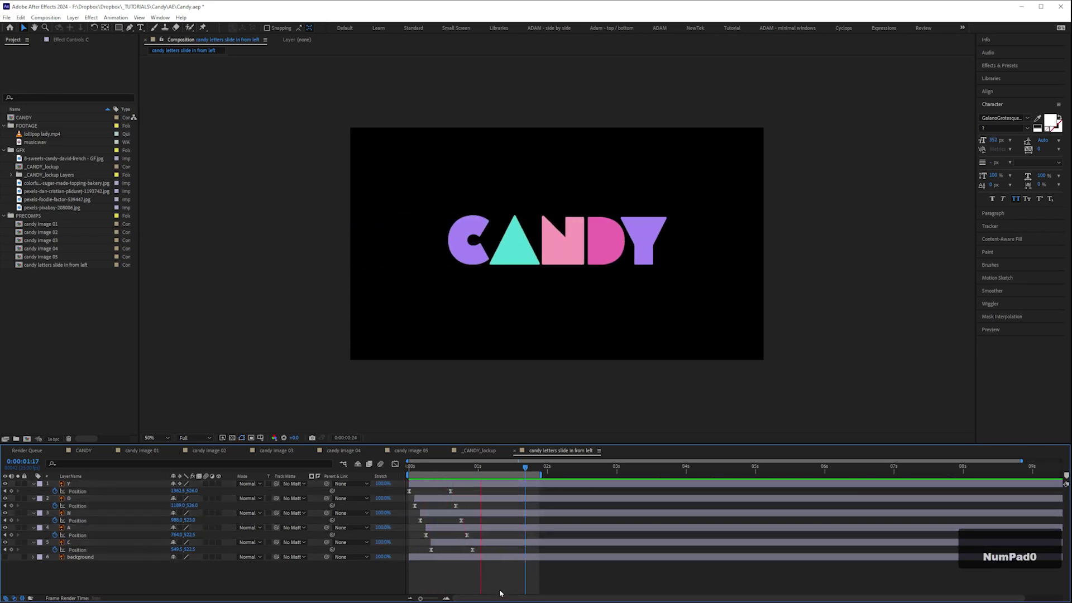
key(space)
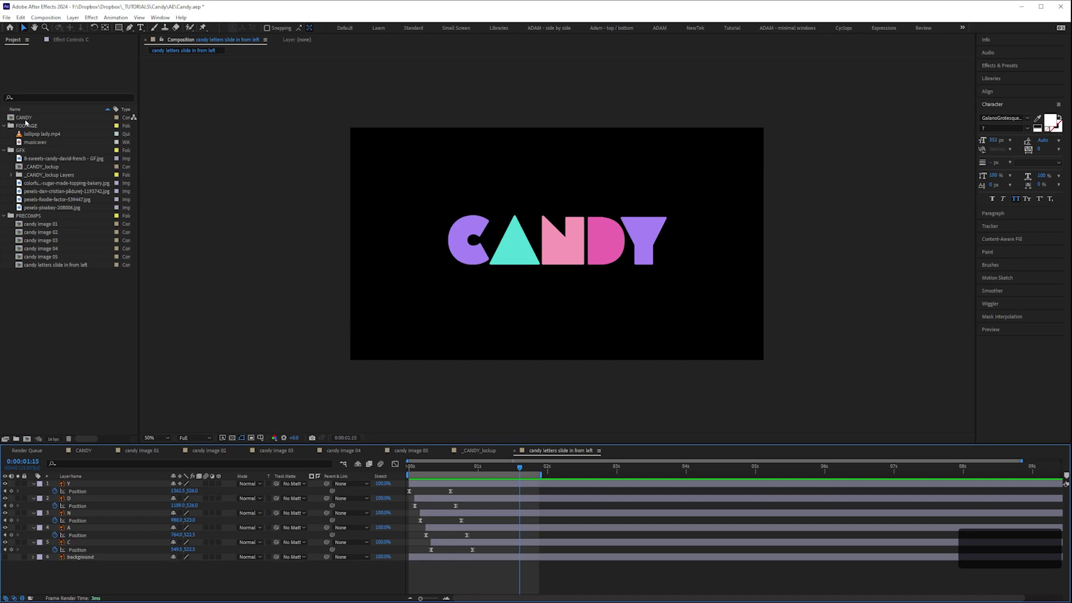
Open the CANDY composition, extend the work area's end to about 5.5 seconds and play the candy image transition.
double_click(31, 119)
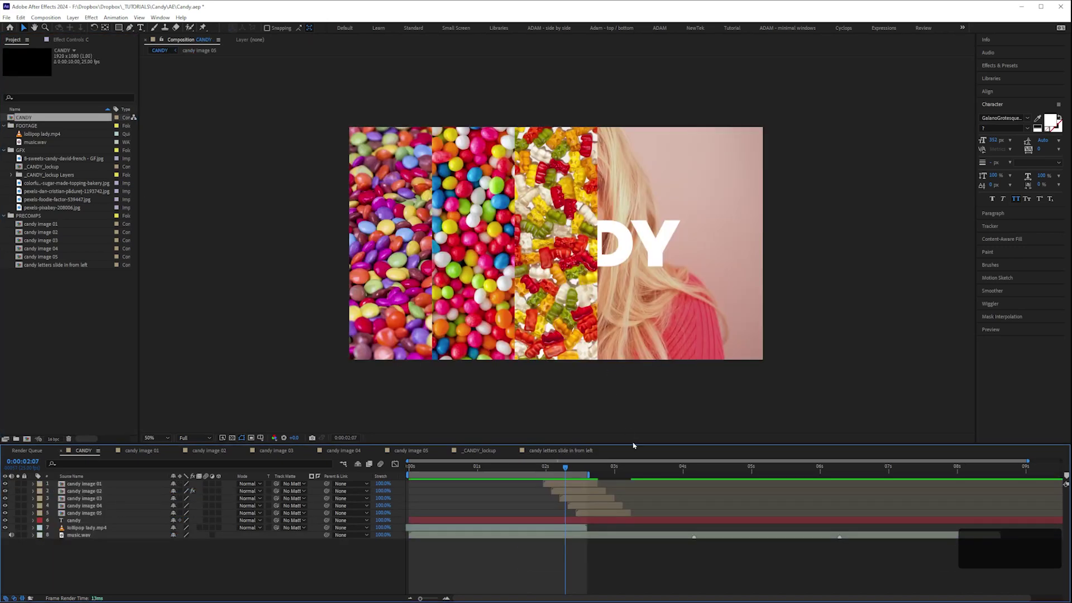
drag(589, 474, 788, 474)
click(587, 467)
key(space)
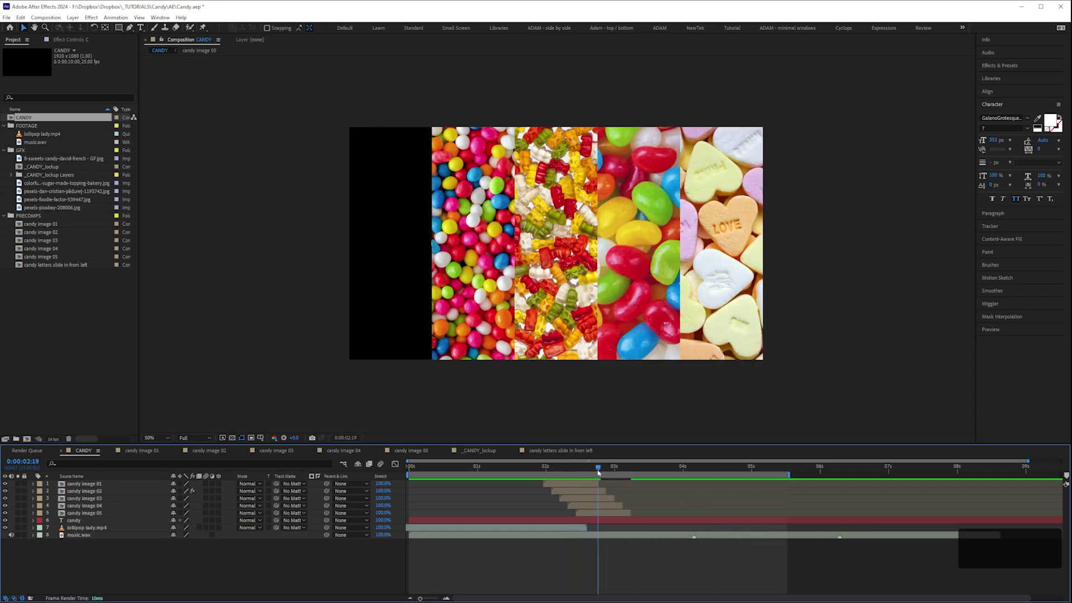
key(space)
Trim the end of the candy text layer to 0:00:02:15, where lollipop lady.mp4 ends.
mouse_move(587, 476)
mouse_down()
mouse_move(626, 477)
mouse_move(587, 480)
mouse_up()
click(600, 524)
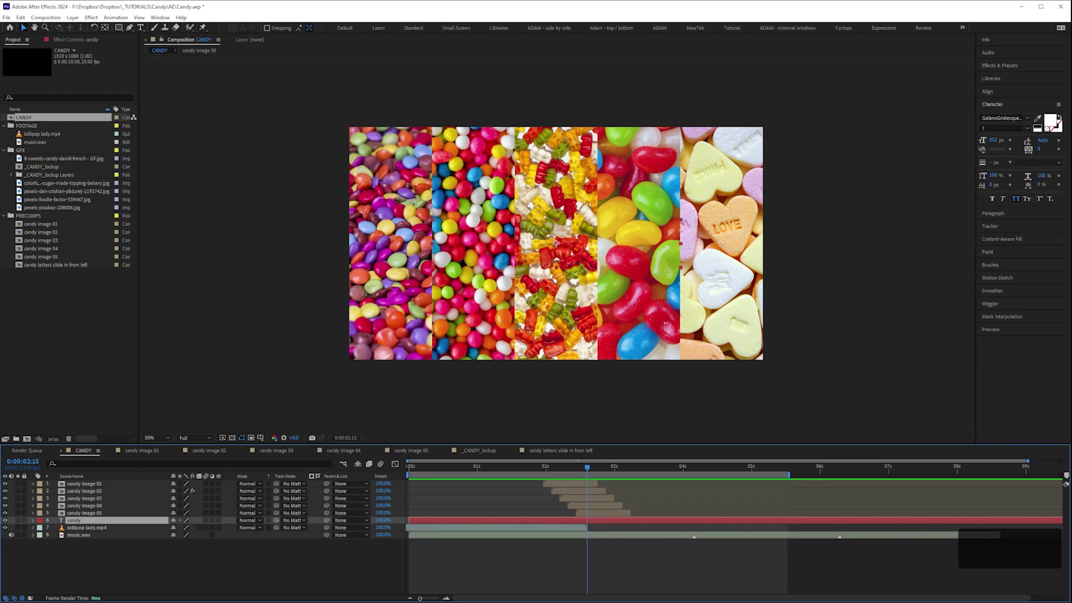
drag(419, 598, 418, 599)
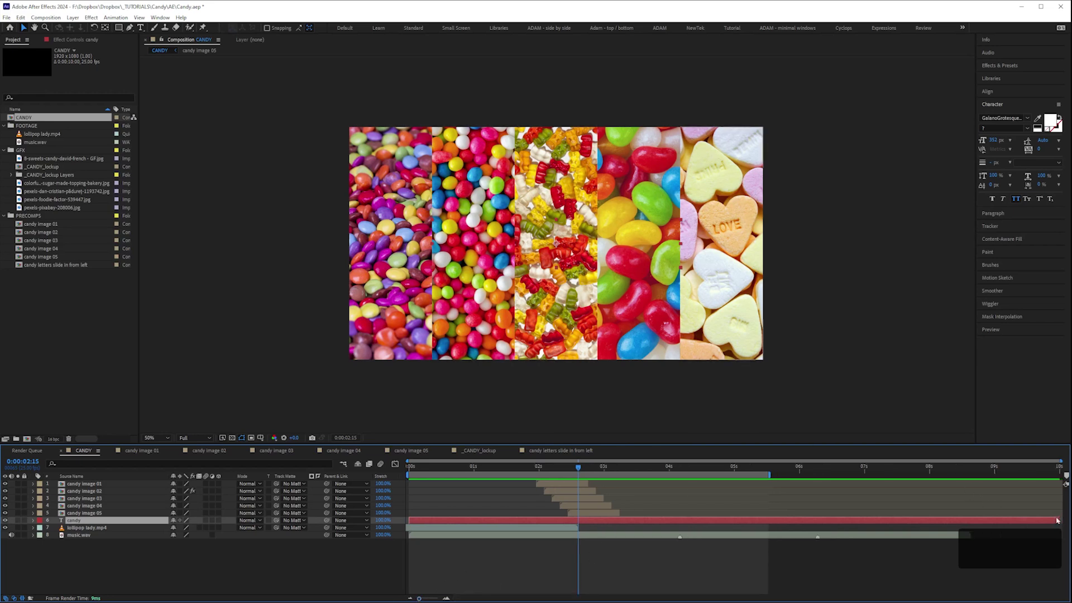
drag(1059, 520, 577, 519)
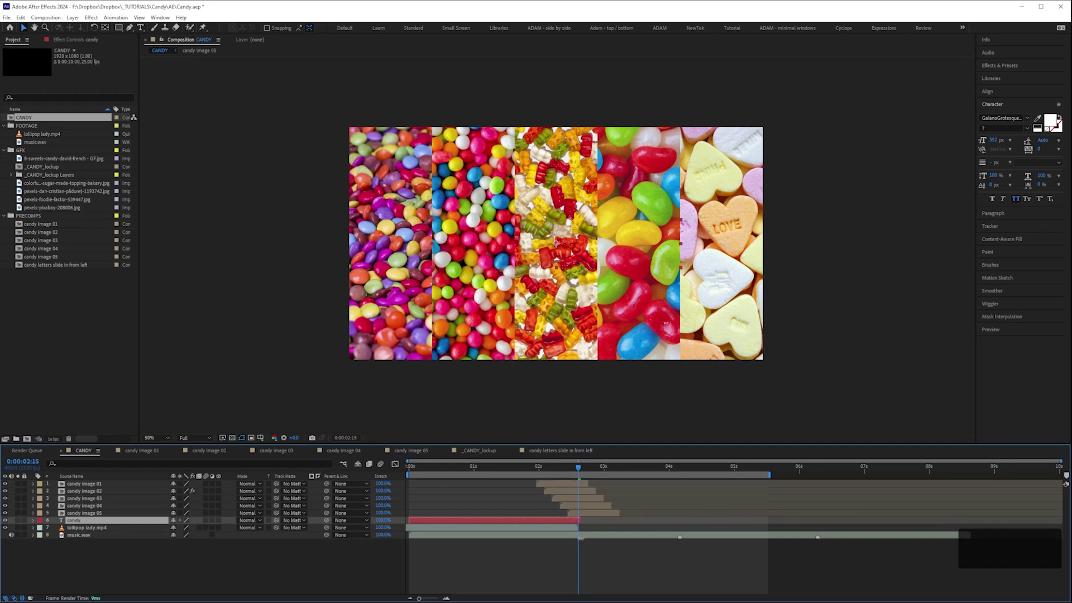
Go to 0:00:02:24 in the CANDY composition and turn on the transparency grid.
click(263, 542)
drag(565, 469, 602, 478)
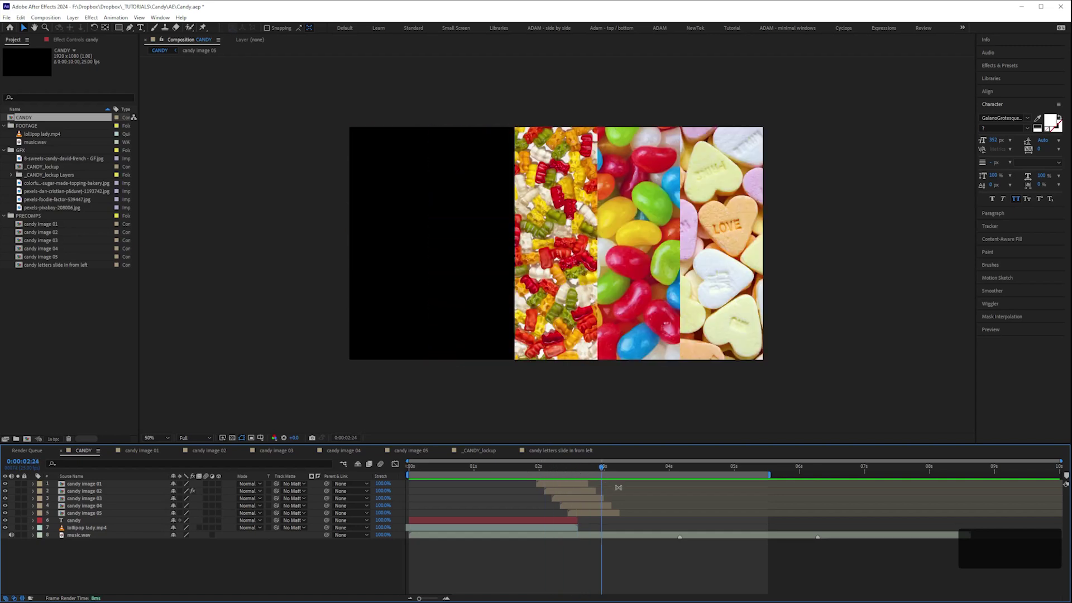
click(232, 438)
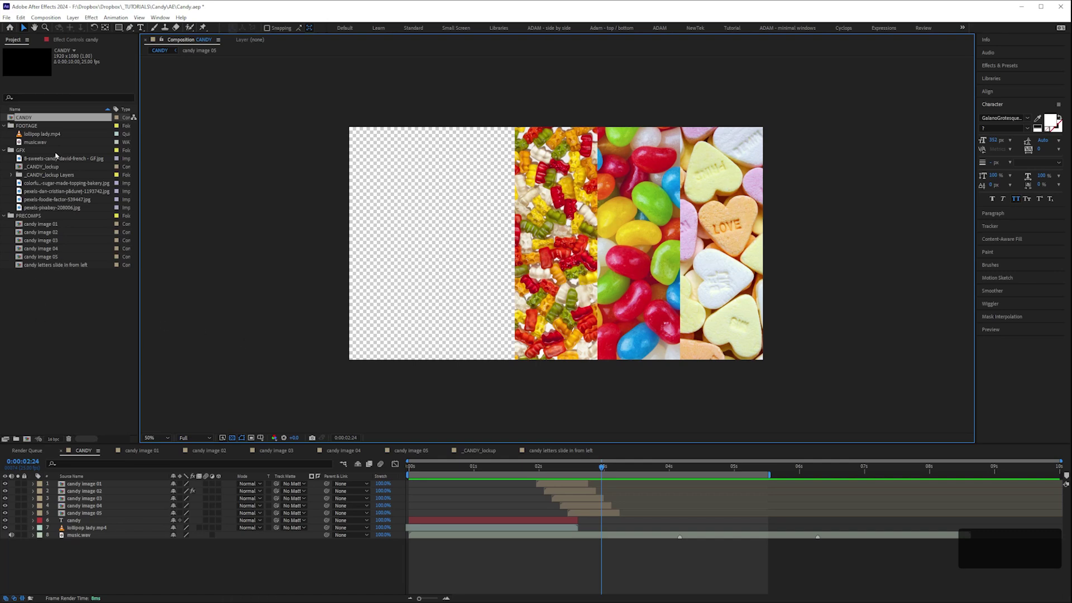
Copy the pink background's colour code in the candy letters slide in from left composition, leaving its background layer hidden.
double_click(34, 265)
click(80, 559)
key(ctrl+c)
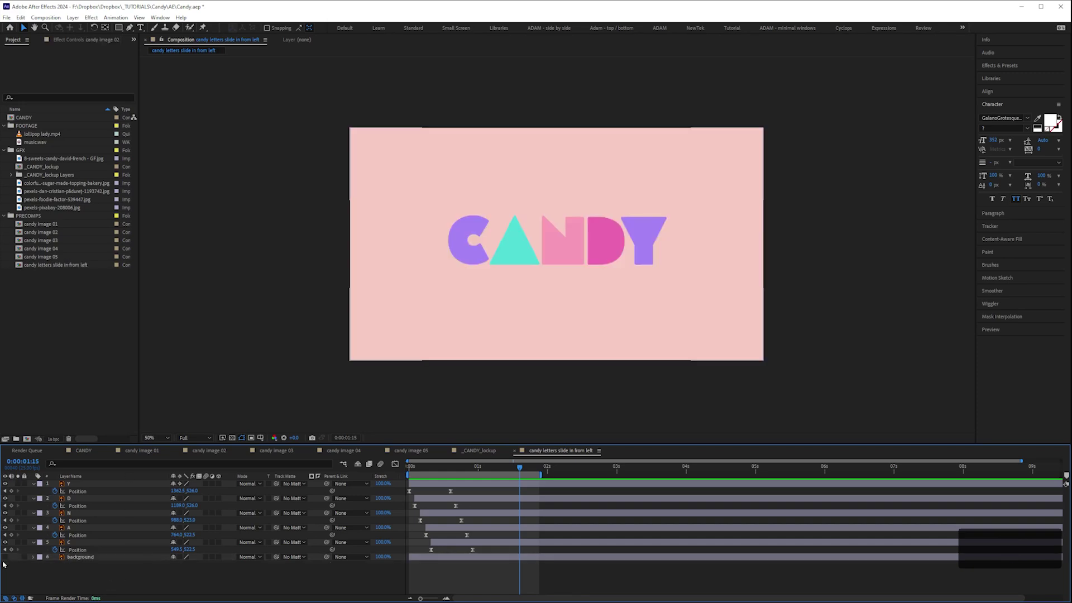
click(5, 557)
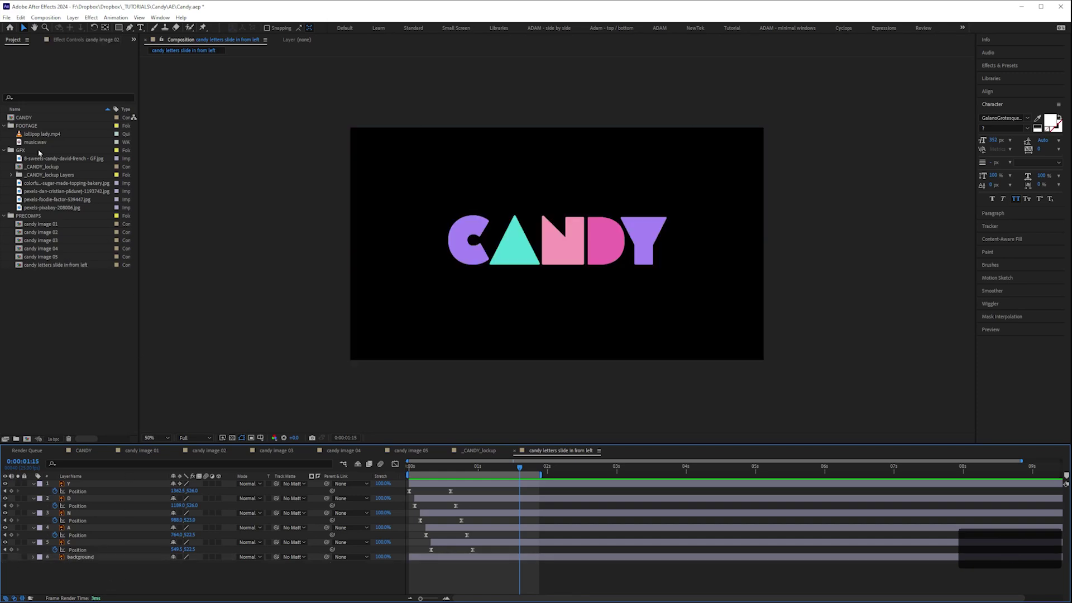
Add a 1920 x 1080 solid to the CANDY composition, coloured with the copied pale pink colour code.
double_click(30, 118)
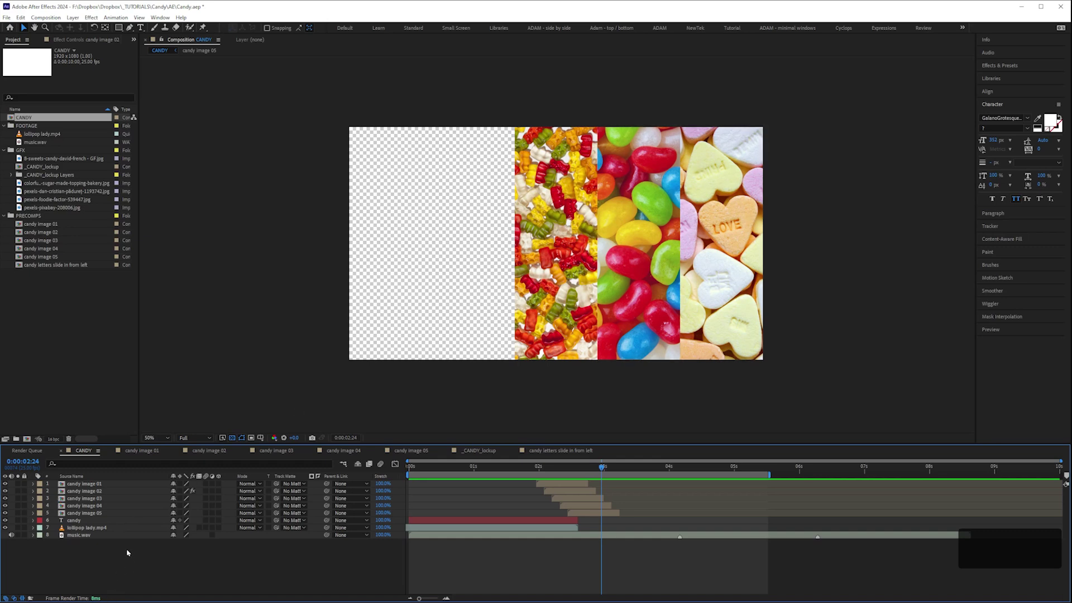
right_click(110, 556)
mouse_move(168, 451)
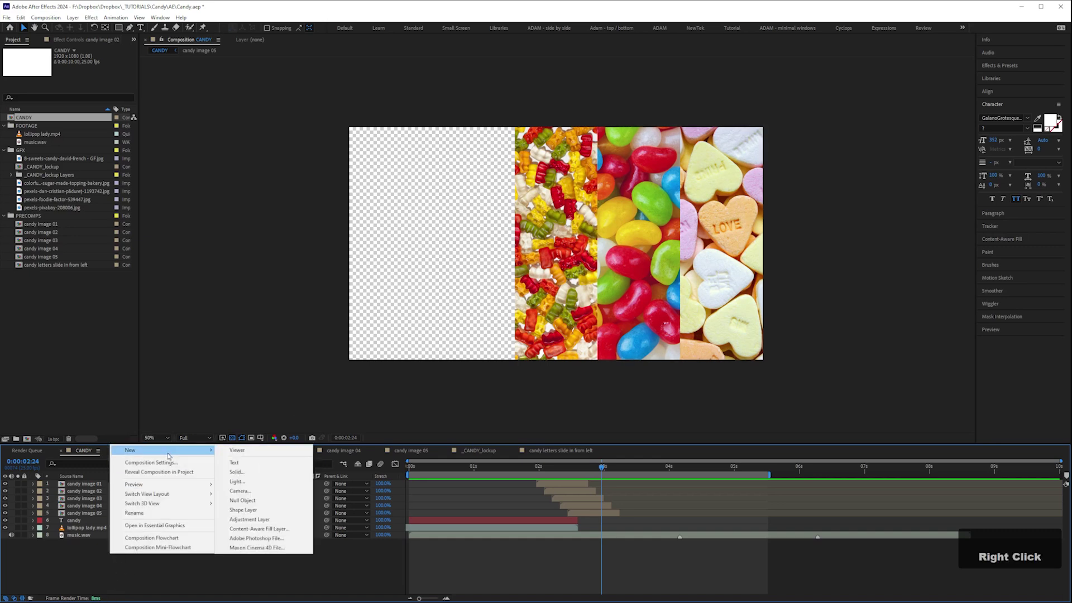
click(265, 472)
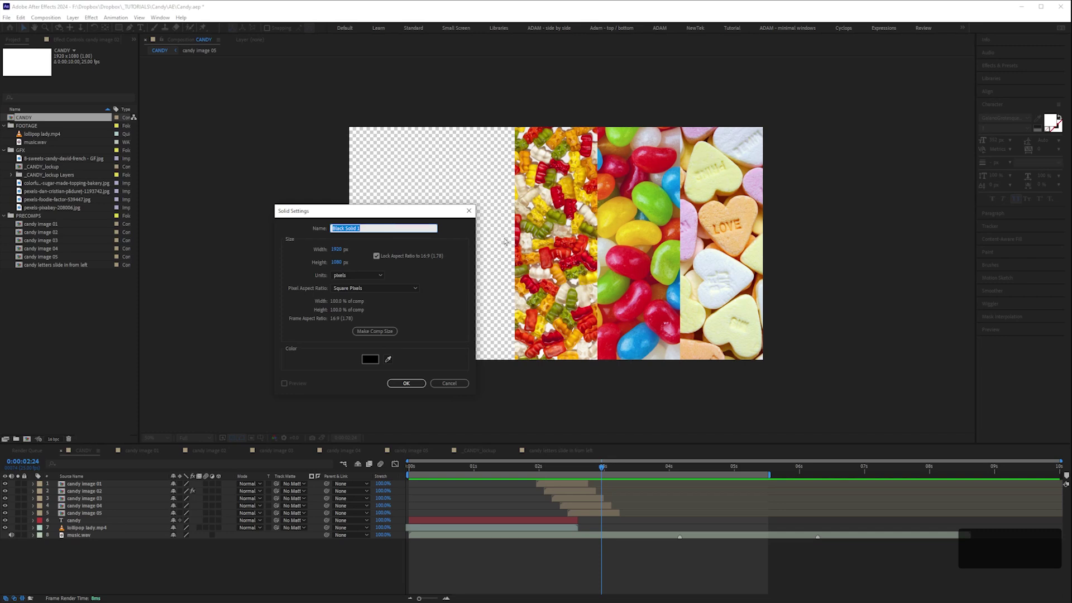
click(370, 359)
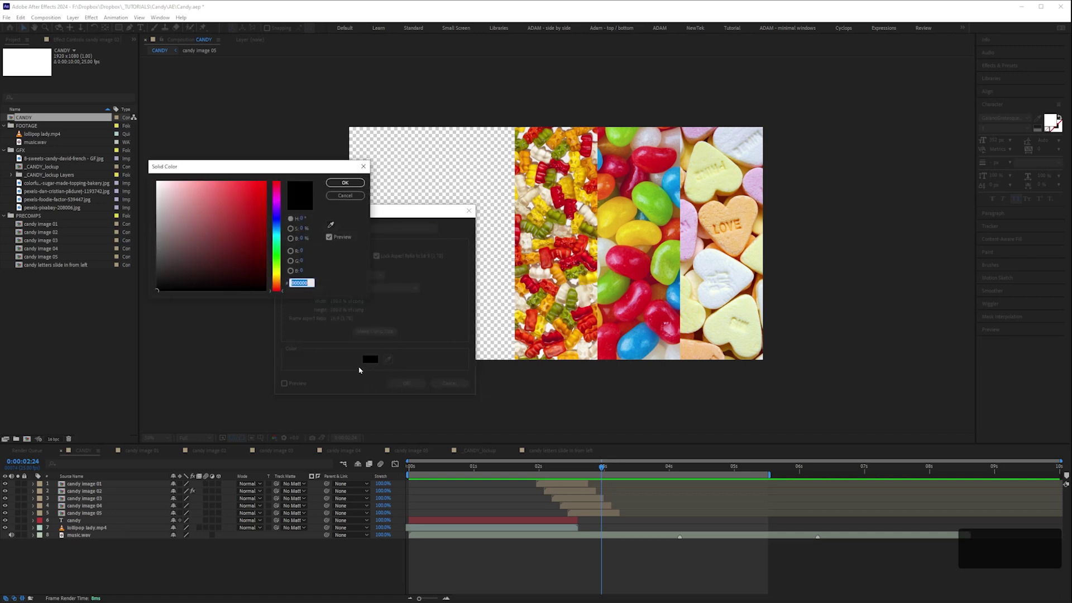
key(ctrl+v)
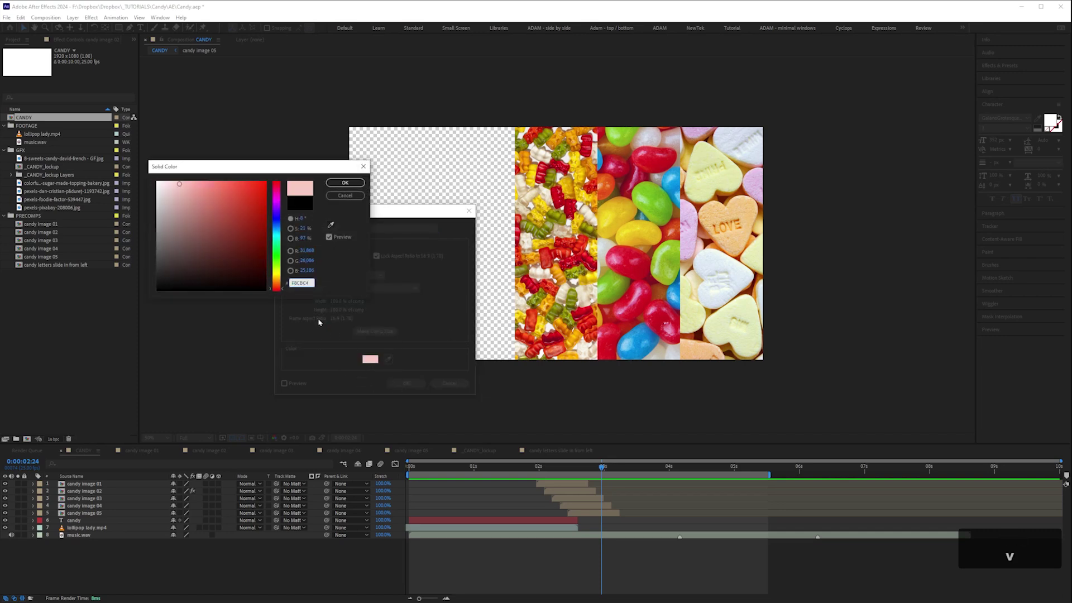
click(345, 183)
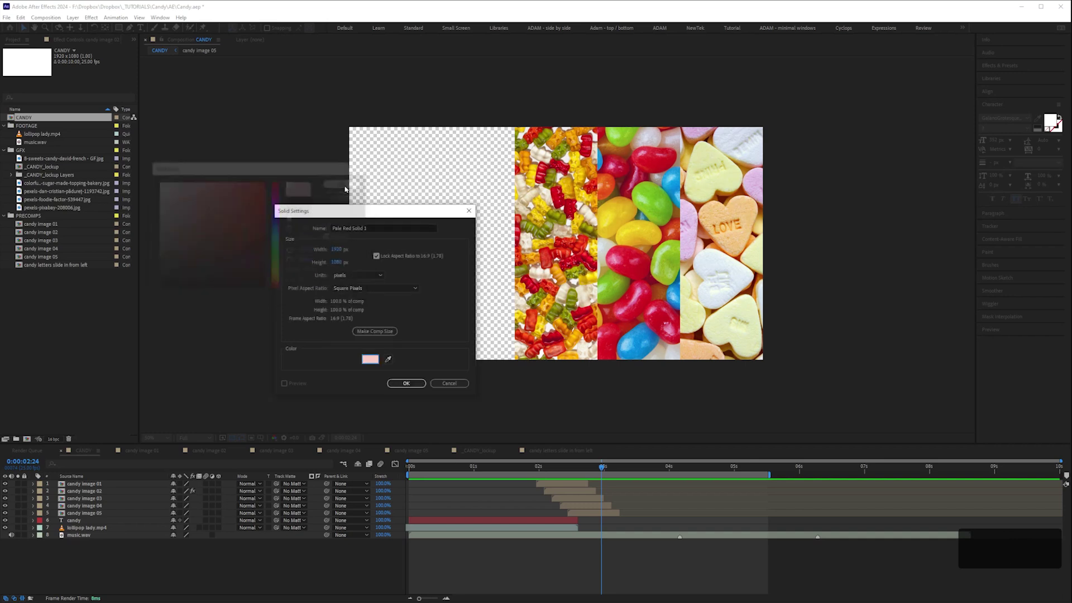
click(406, 386)
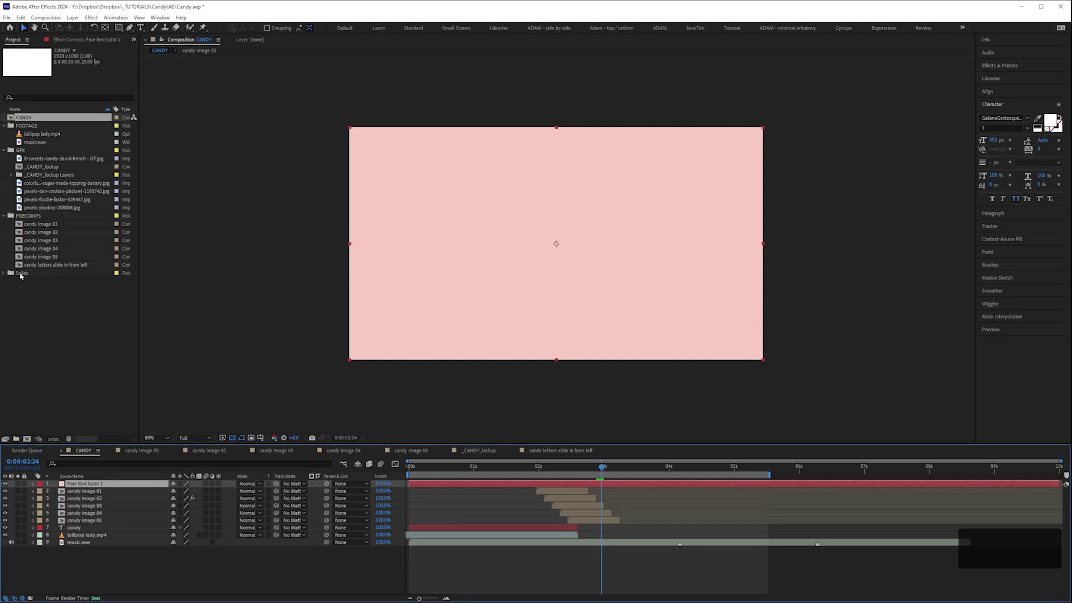
Expand the Solids folder in the project to show the new pale pink solid.
click(23, 273)
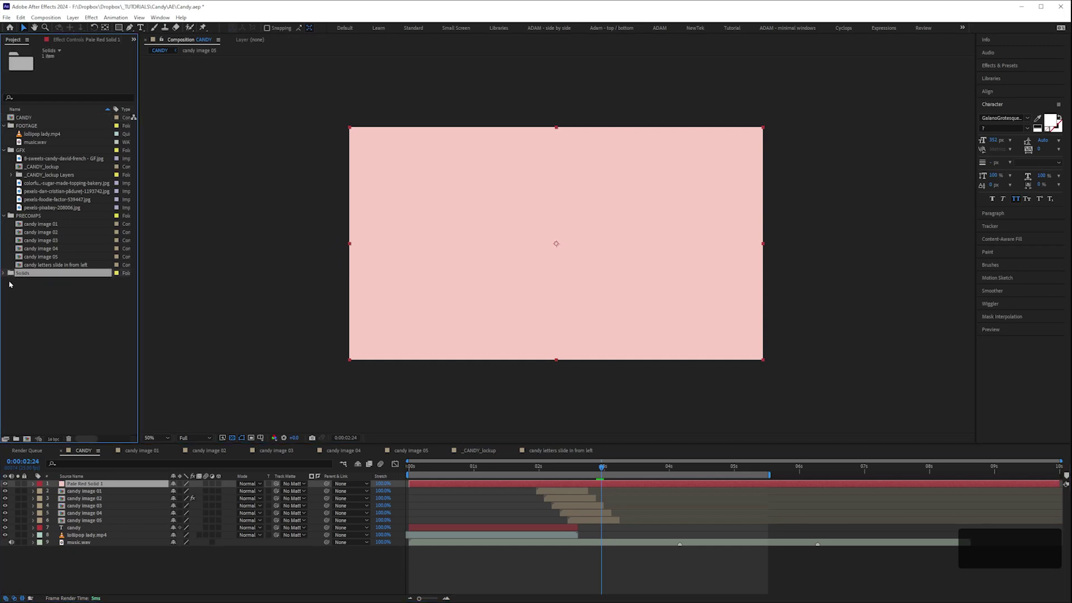
click(5, 274)
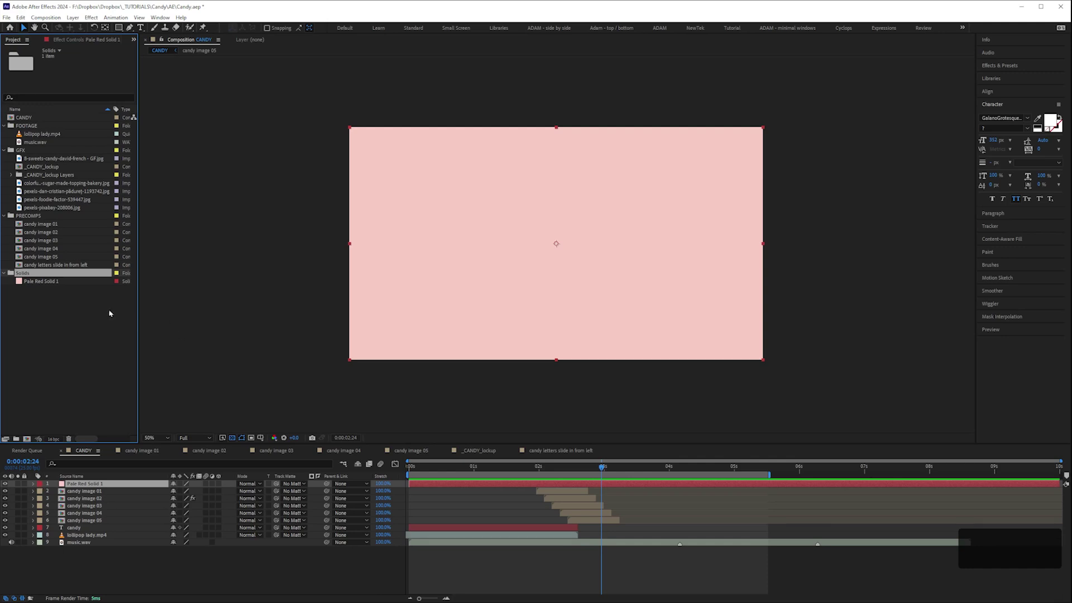
click(56, 316)
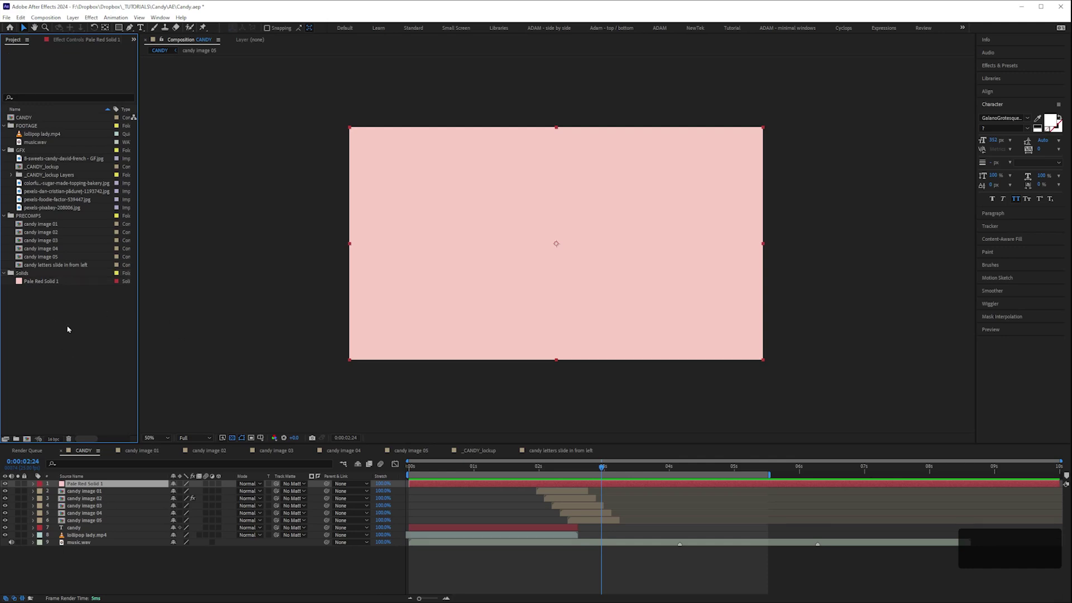
Move the pale pink solid to the very bottom of the CANDY composition's layer stack.
click(98, 570)
click(87, 484)
drag(87, 486, 84, 548)
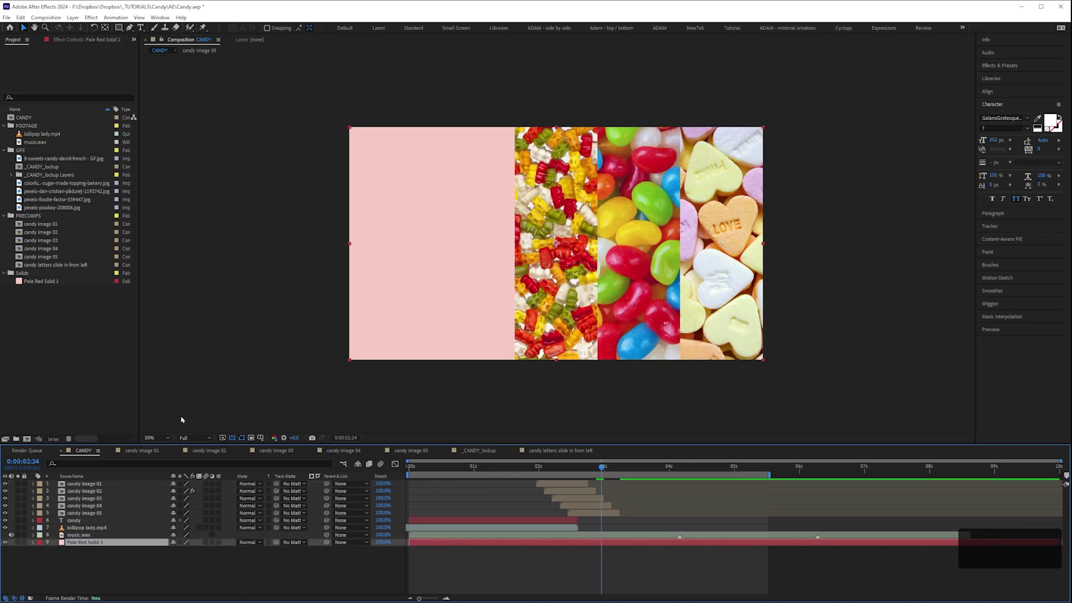
Rename the pale pink solid layer to BG and lock it.
key(Return)
text(BG)
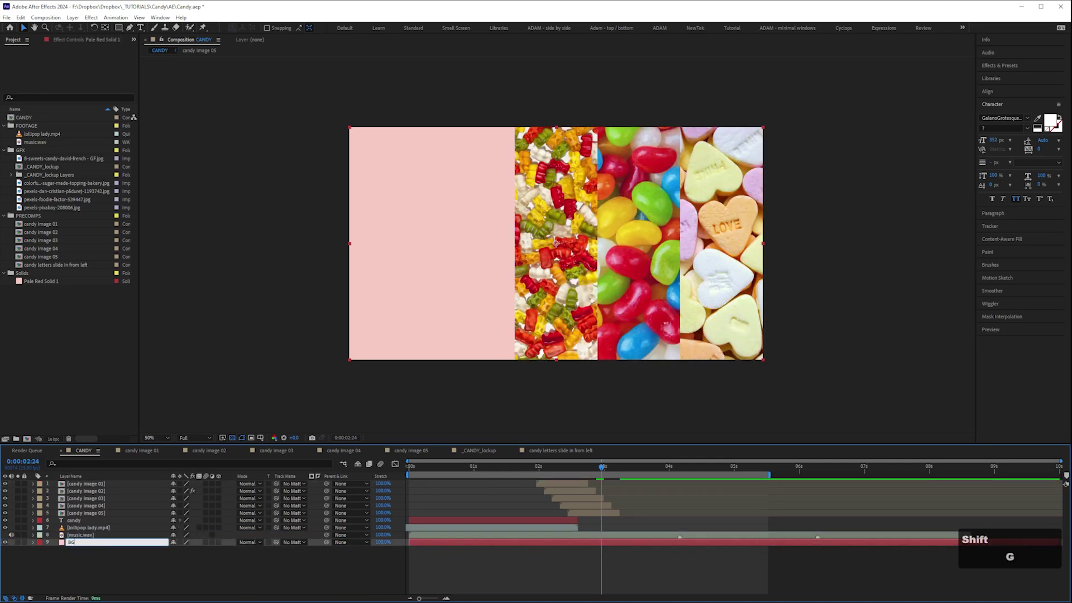
key(Return)
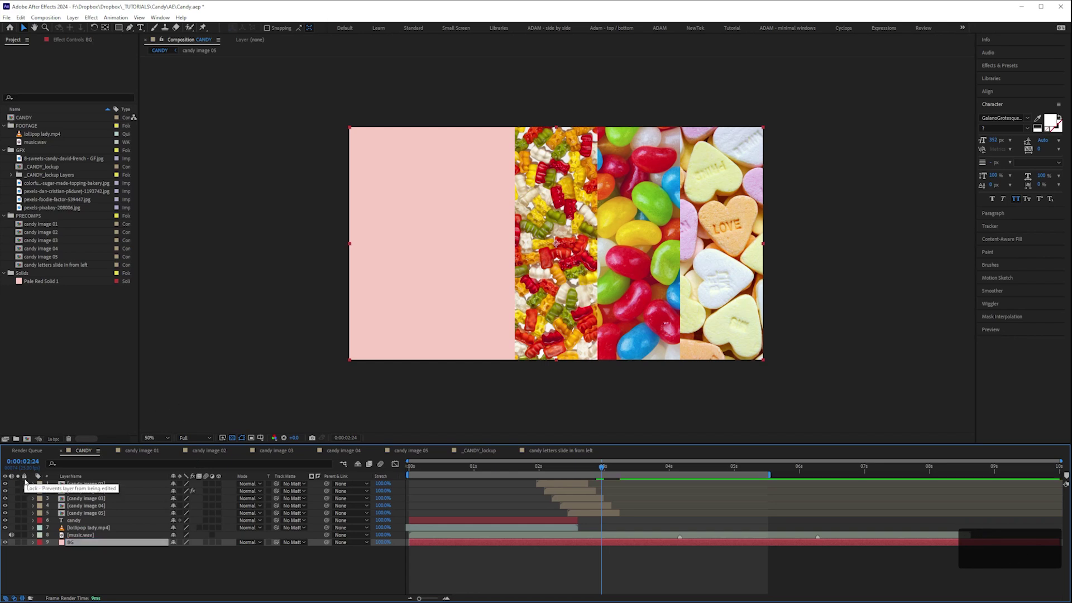
click(24, 542)
click(97, 323)
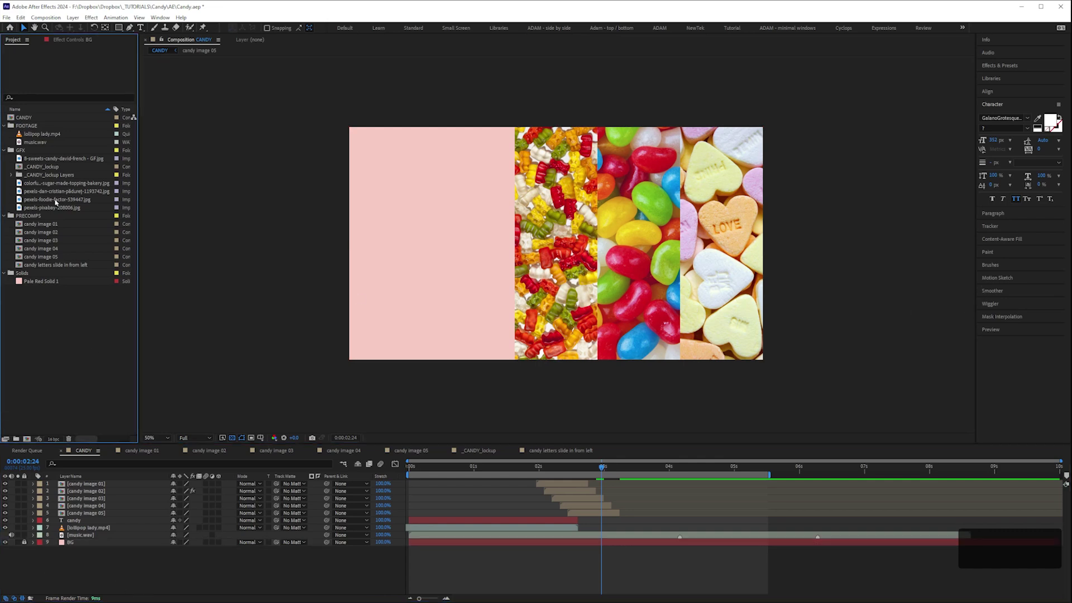
Add the candy letters slide in from left composition to CANDY beneath candy image 05, starting at about 0:00:02:20.
drag(54, 267, 573, 520)
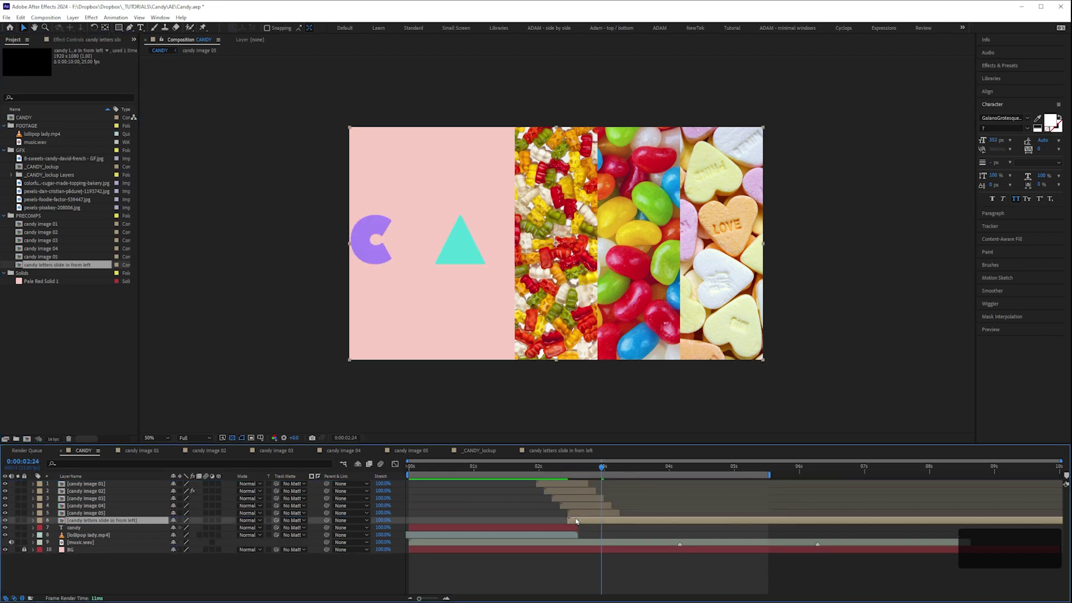
drag(566, 467, 599, 472)
drag(588, 523, 612, 525)
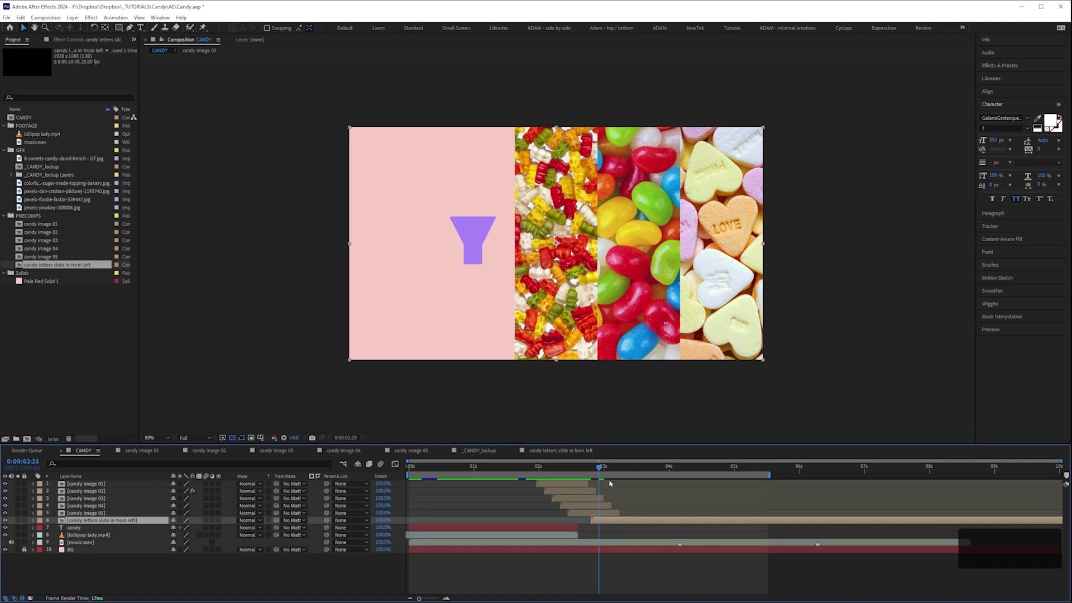
Check the letters at 0:00:03:15, then preview the CANDY sequence from the beginning.
drag(599, 468, 643, 478)
click(374, 581)
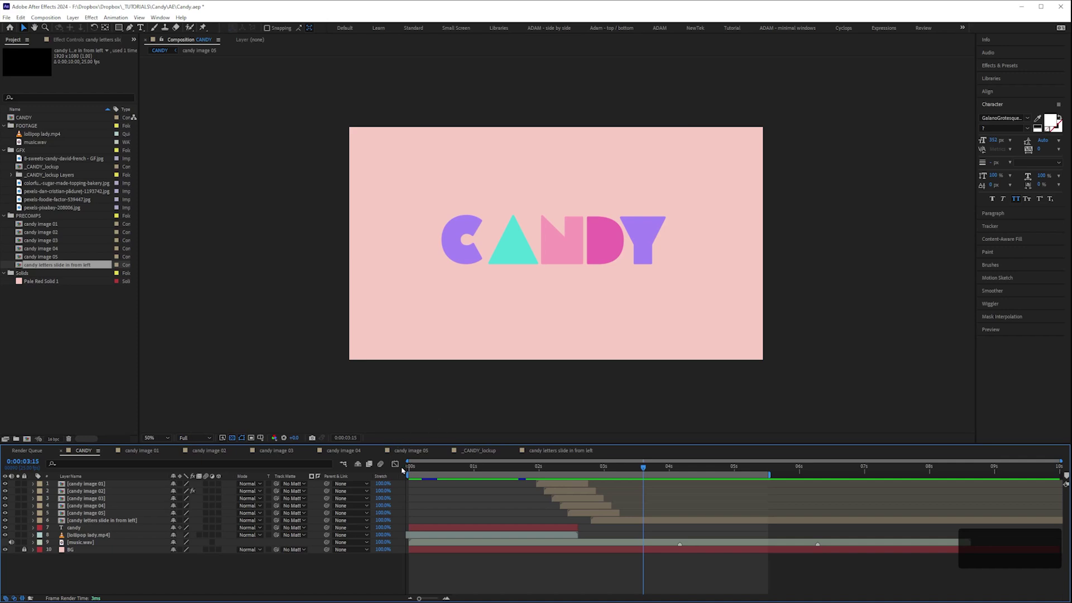
key(KP_0)
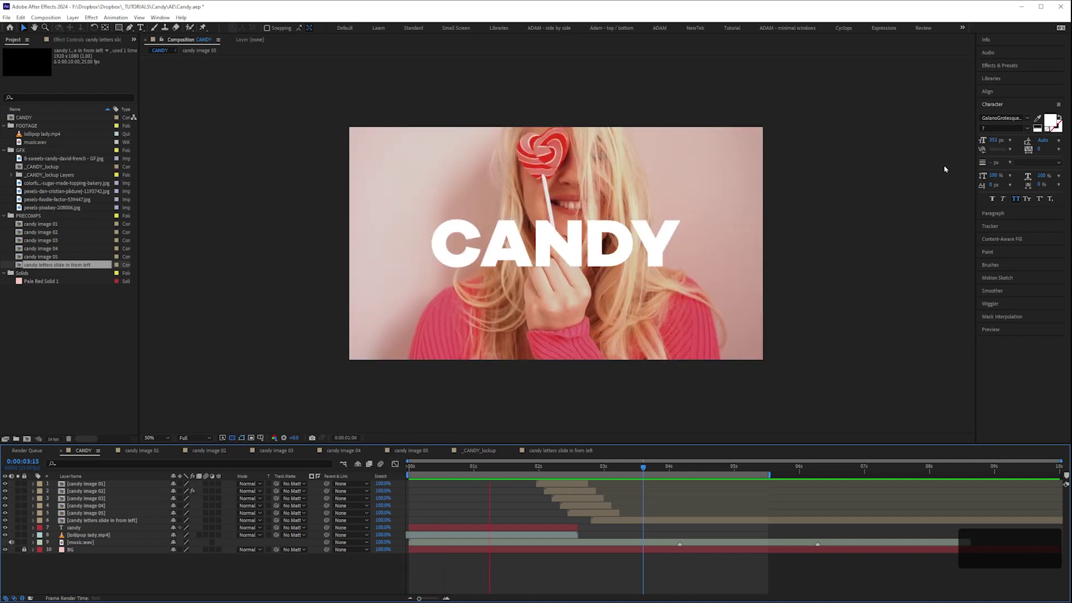
key(space)
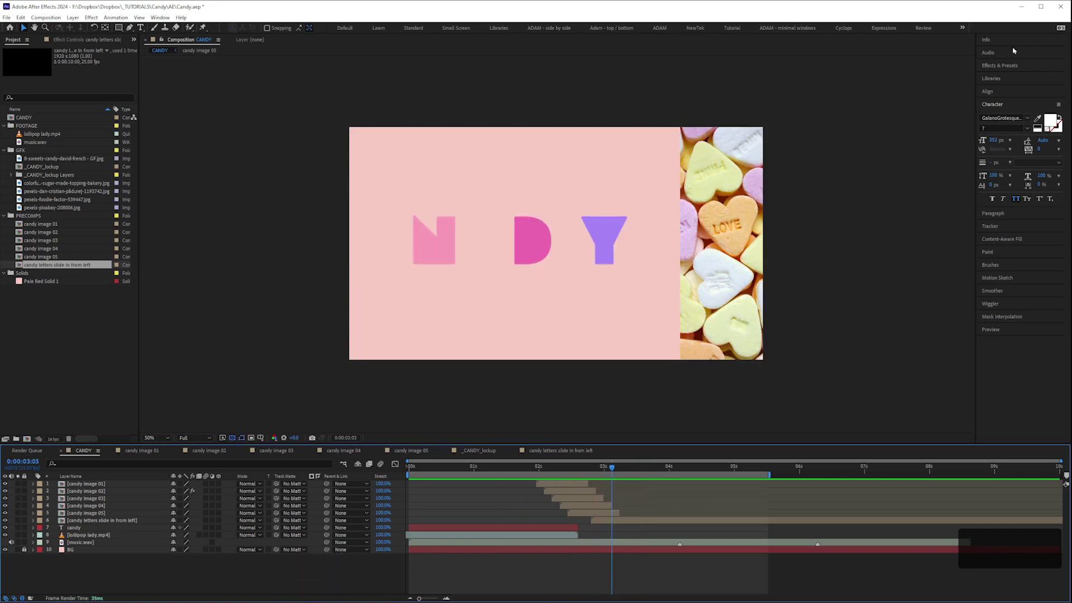
Show the Info panel's playback read-out and preview the CANDY sequence with the music layer muted.
click(997, 40)
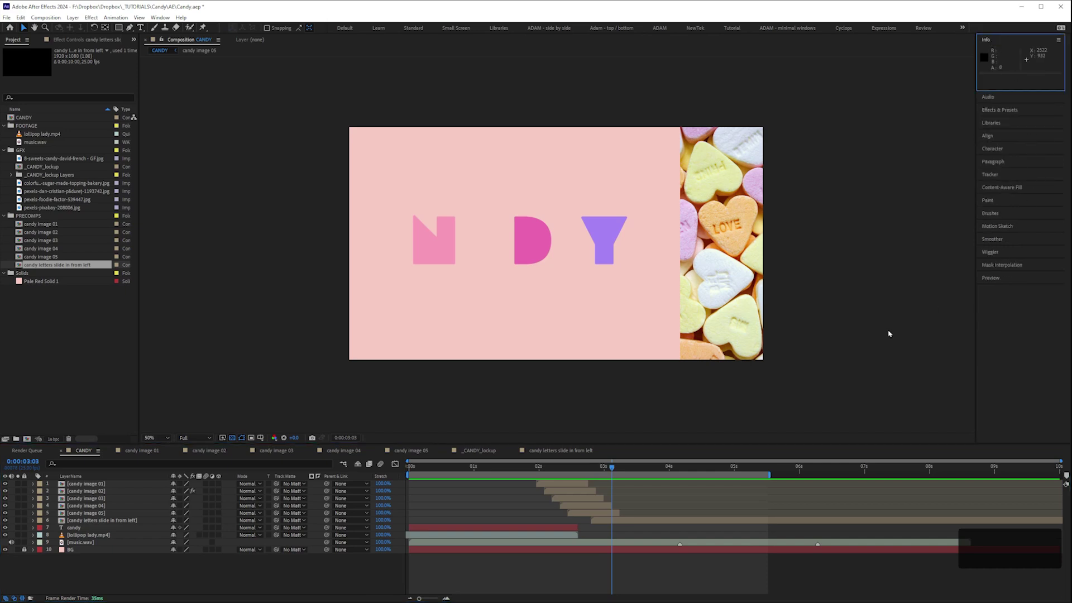
click(12, 545)
key(KP_0)
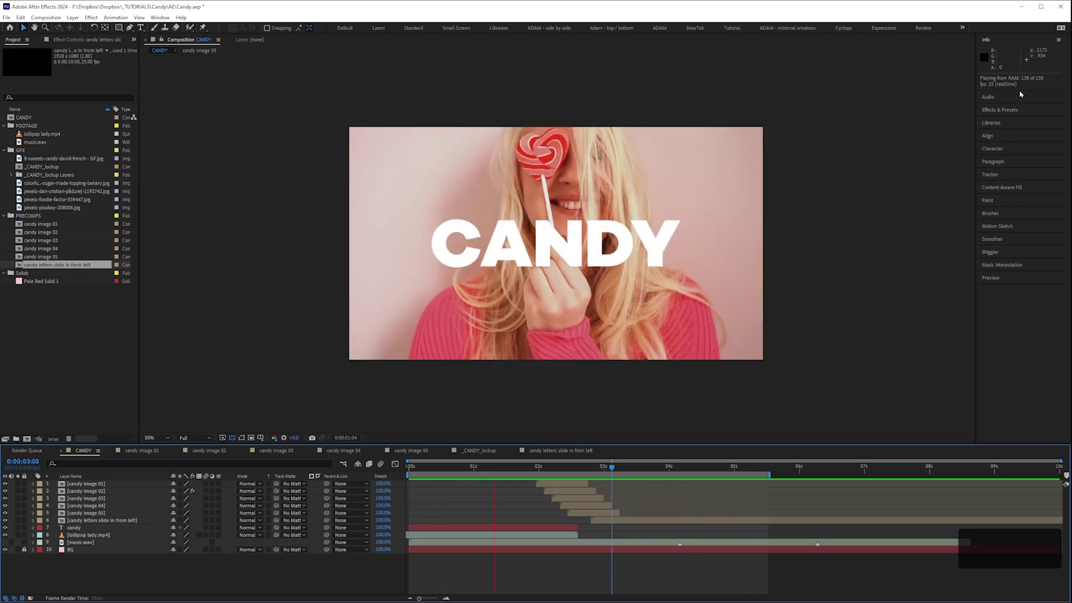
key(space)
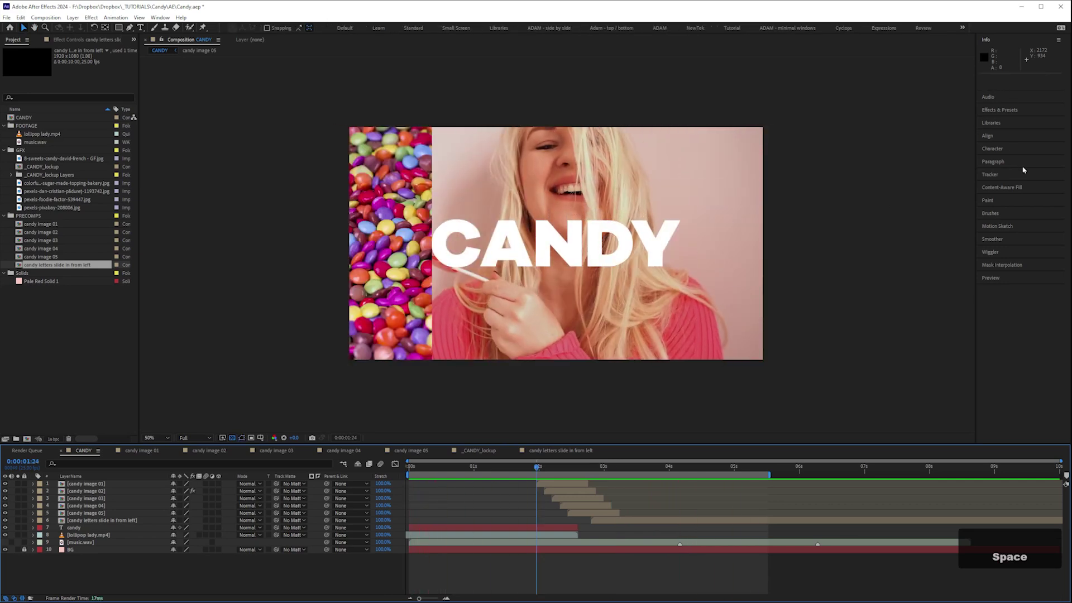
Try the composition preview at Third resolution, then set the resolution to Half.
click(202, 439)
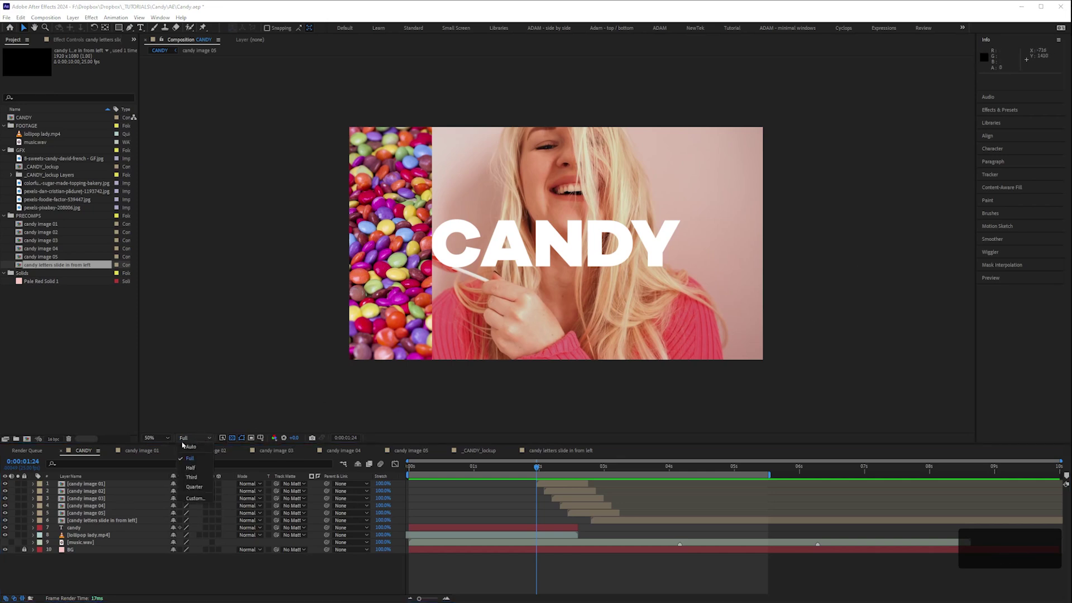
click(196, 477)
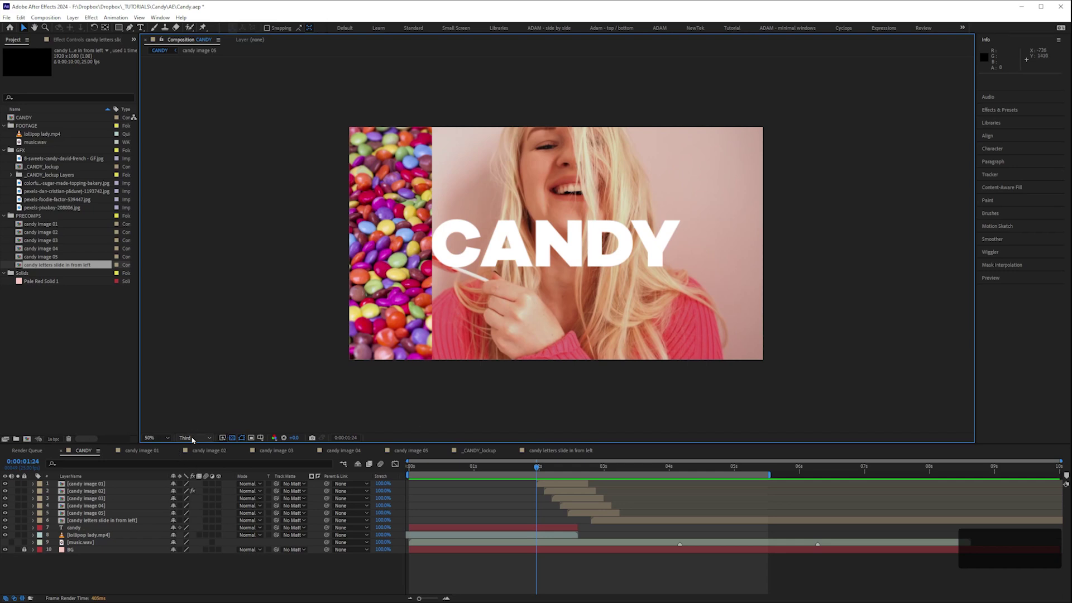
click(194, 438)
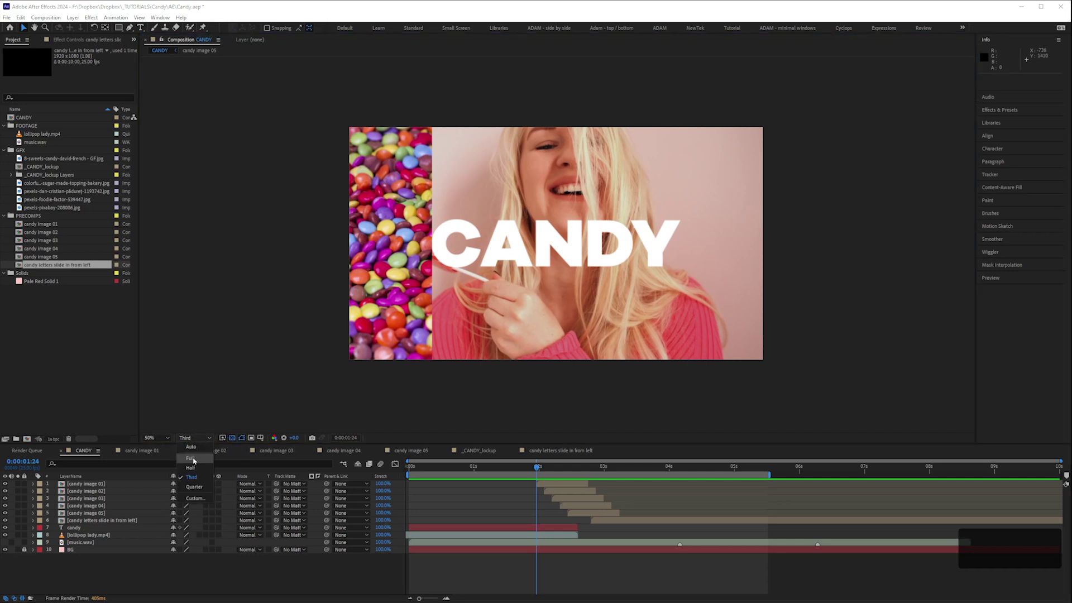
click(190, 458)
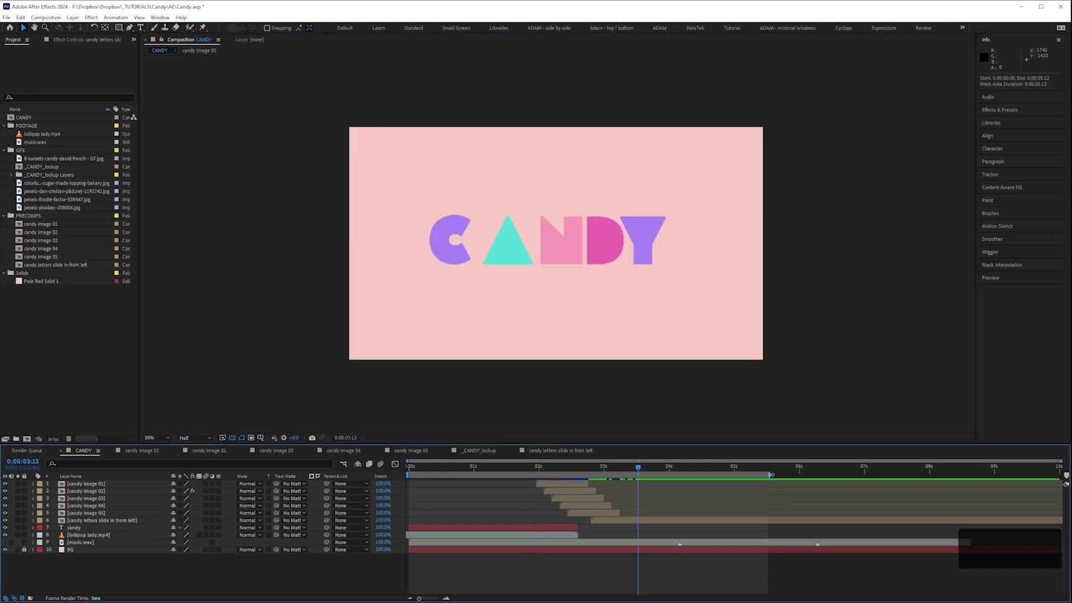
Extend the CANDY work area to the music's end at 0:00:08:14 and preview it with the music's audio turned back on.
drag(769, 475, 970, 478)
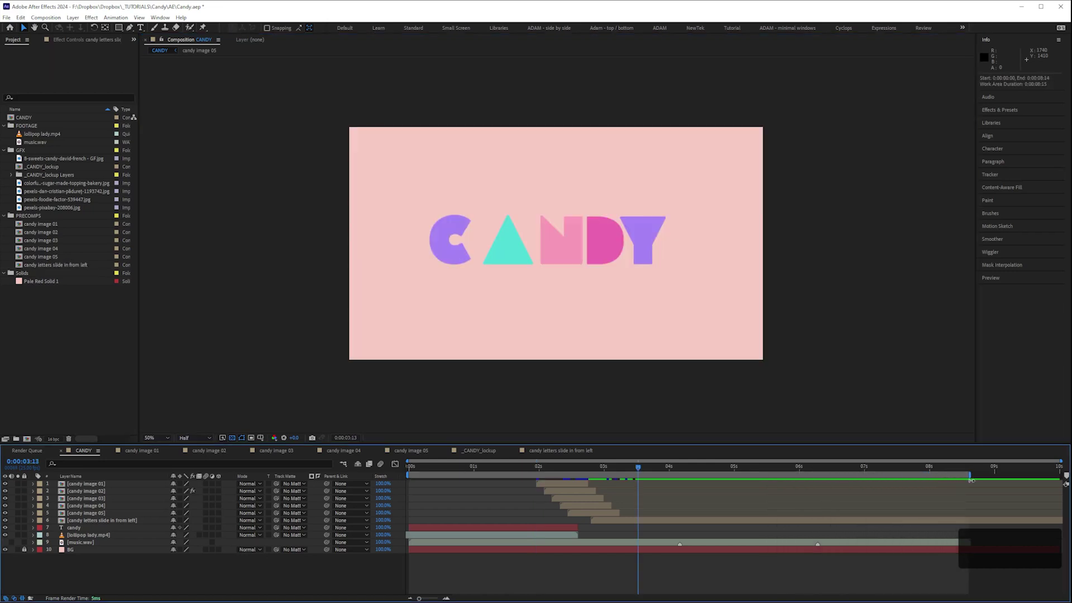
click(12, 542)
key(KP_0)
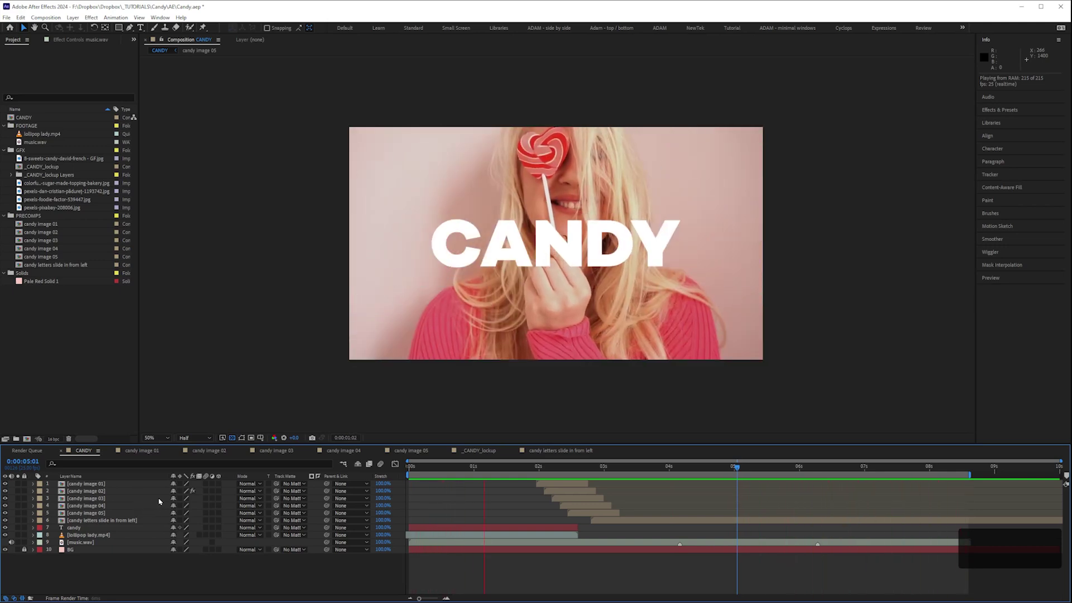
key(space)
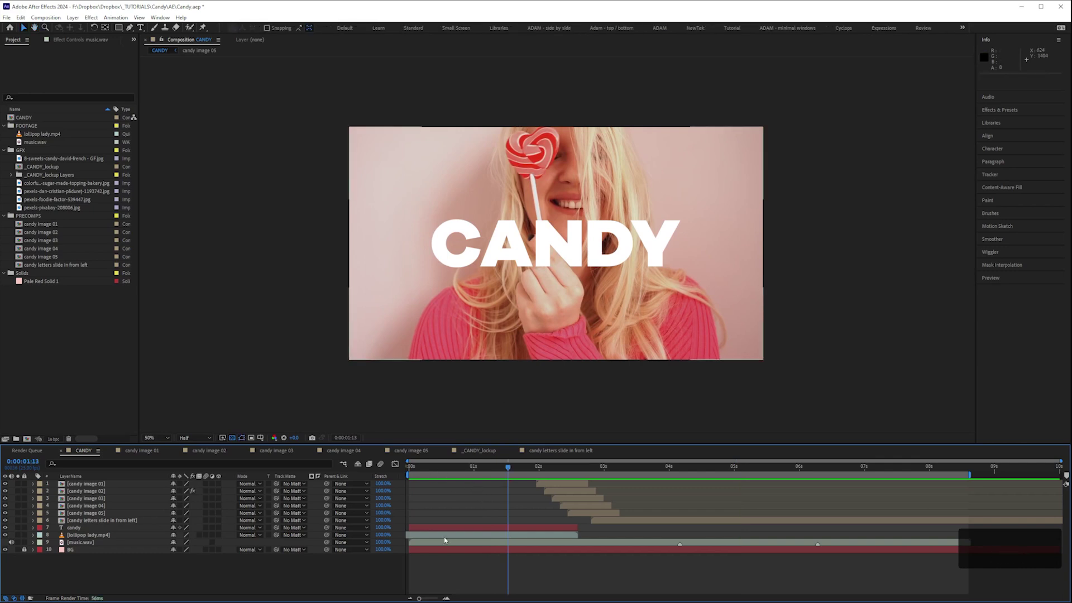
mouse_move(500, 472)
mouse_down()
mouse_move(414, 472)
mouse_move(481, 472)
mouse_up()
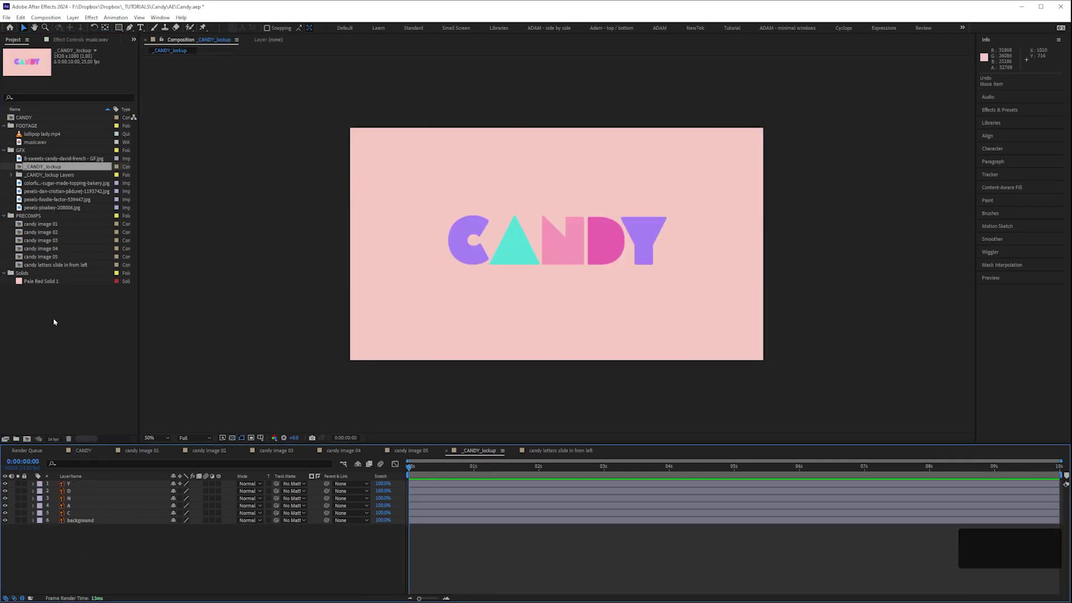
Duplicate the _CANDY_lockup composition and move the copy into the PRECOMPS folder.
click(45, 166)
key(ctrl+d)
drag(52, 178, 41, 235)
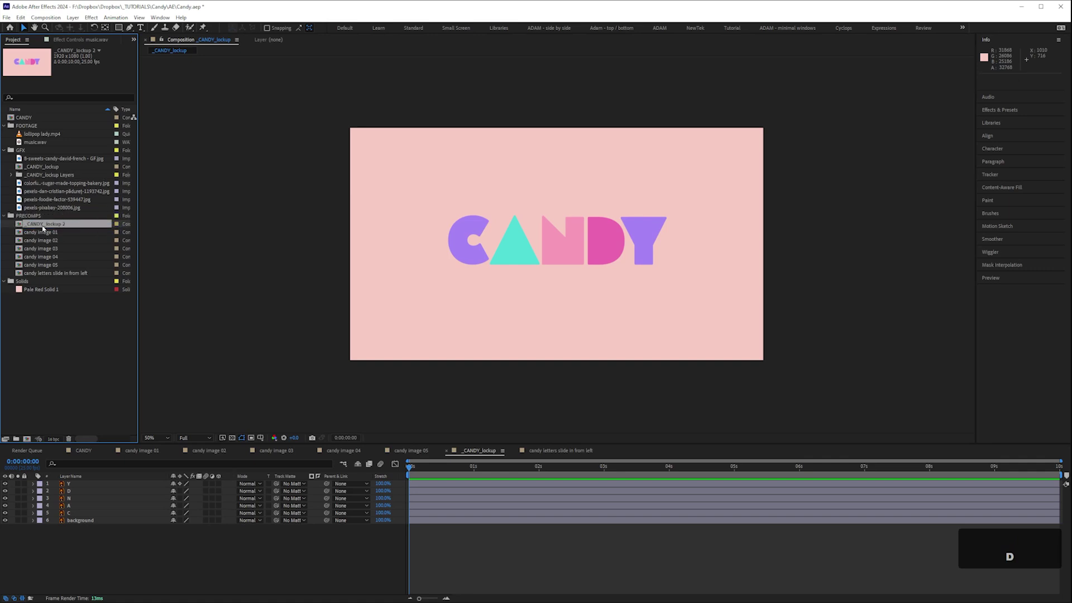
Rename the duplicated lockup composition to candy letters scale up.
key(Return)
text(candy l;et)
key(BackSpace)
key(BackSpace)
key(BackSpace)
text(etters sca)
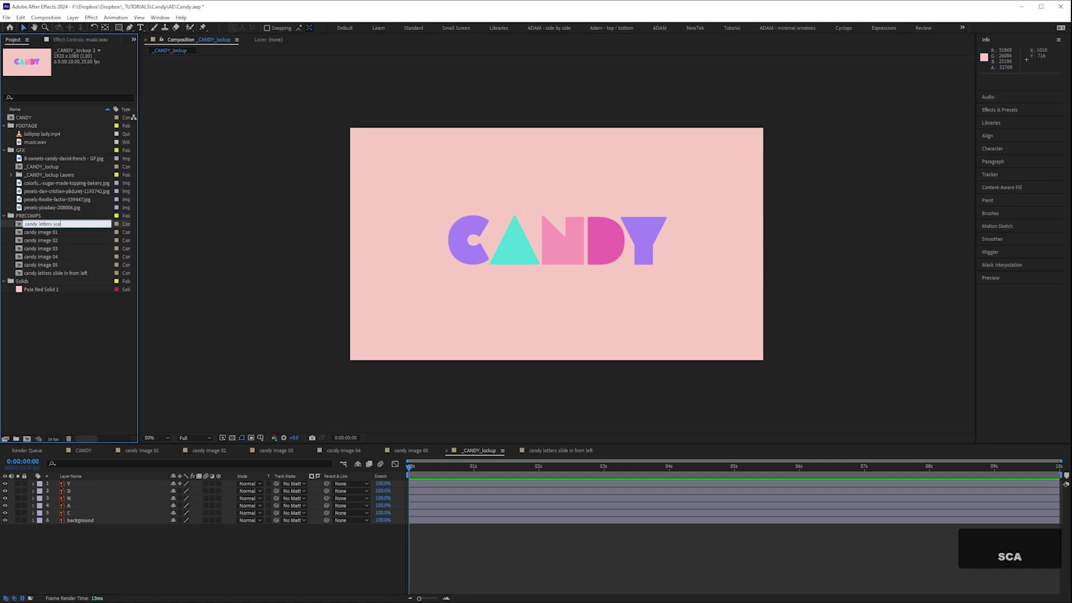
text(le up)
key(Return)
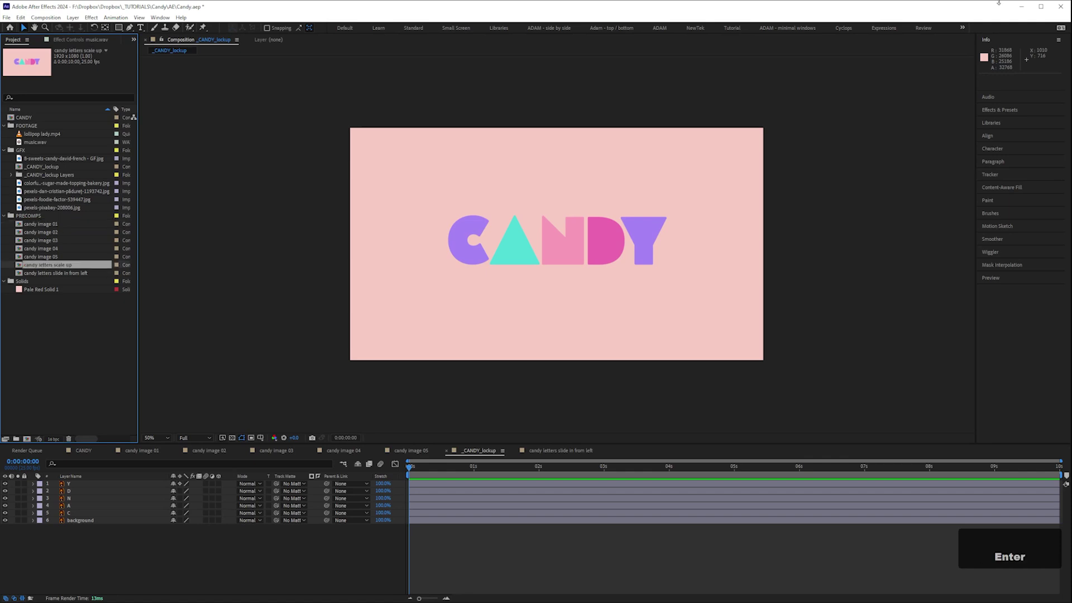
Open the candy letters scale up composition and hide its background layer.
ctrl+click(16, 267)
double_click(18, 267)
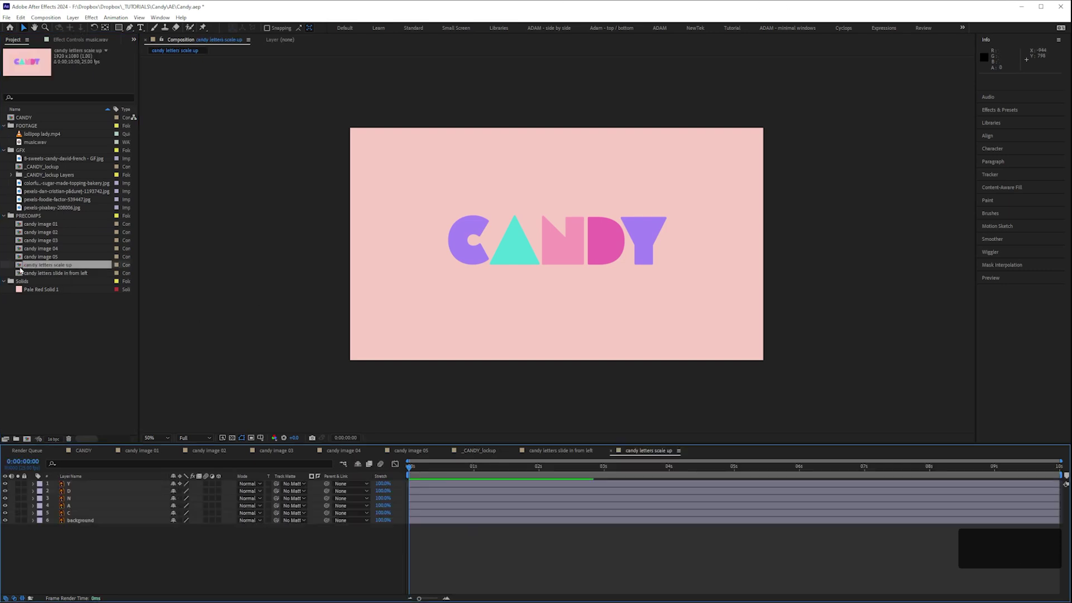
click(5, 520)
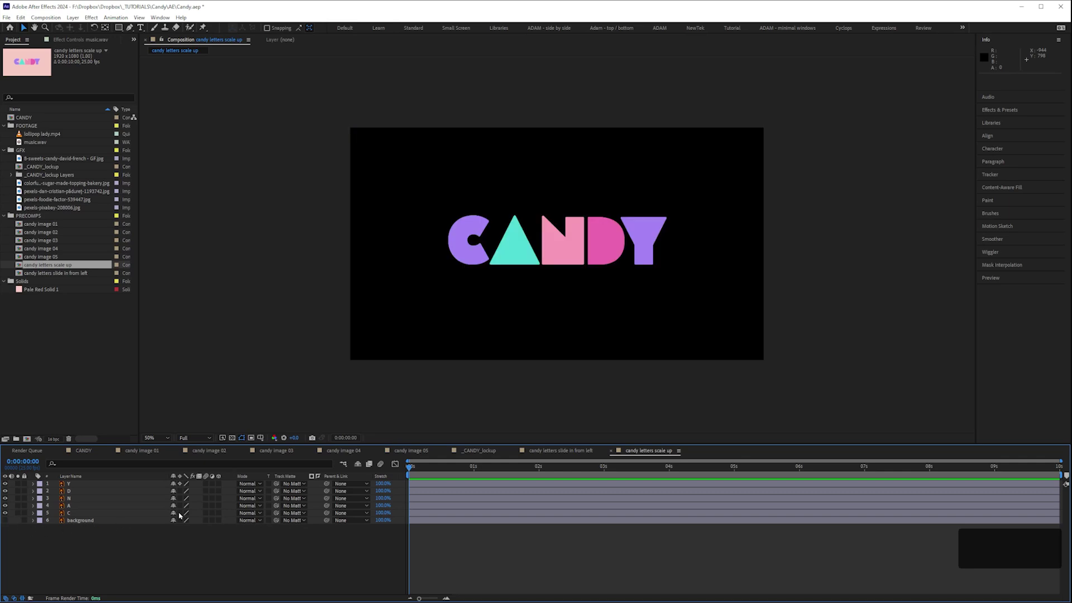
Add Scale keyframes at 100% to all five letter layers at 0:00:00:19.
drag(450, 469, 456, 469)
click(658, 258)
shift+click(72, 513)
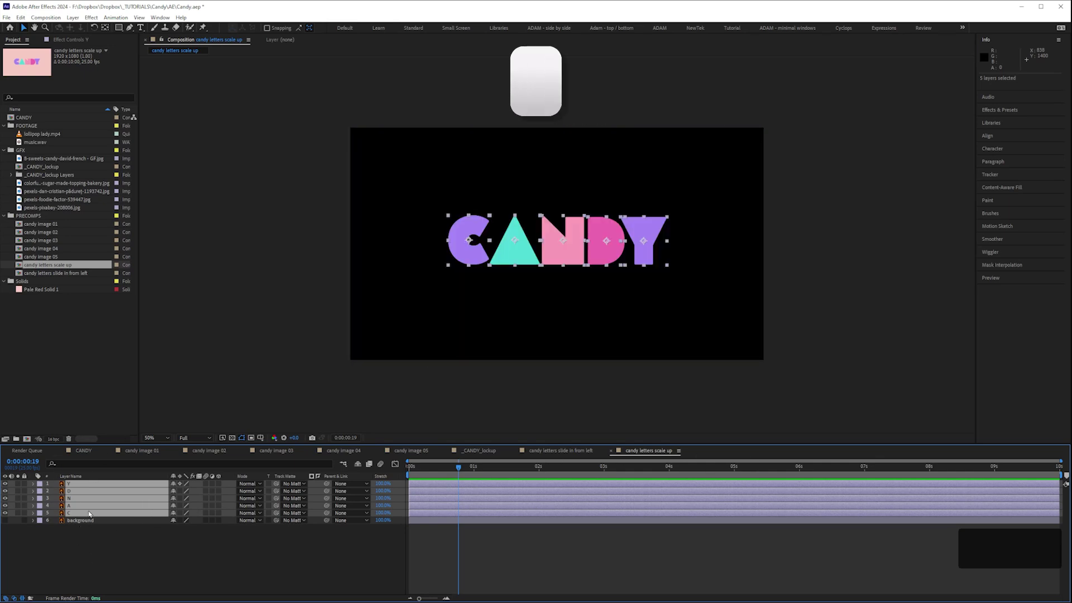
key(s)
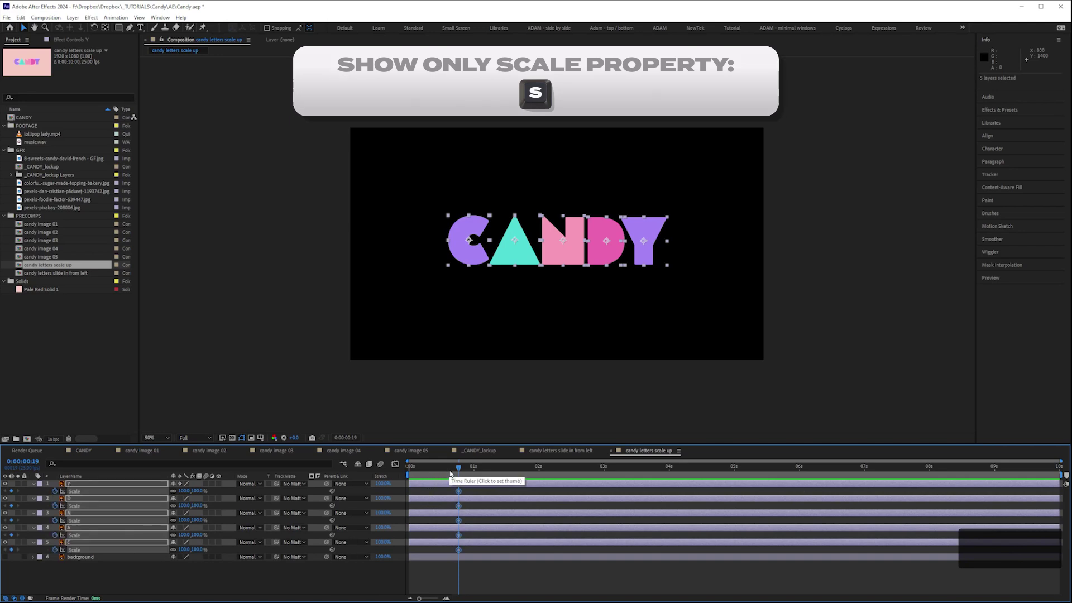
Set the Scale of all five letters to 0% at the start of the composition.
key(Home)
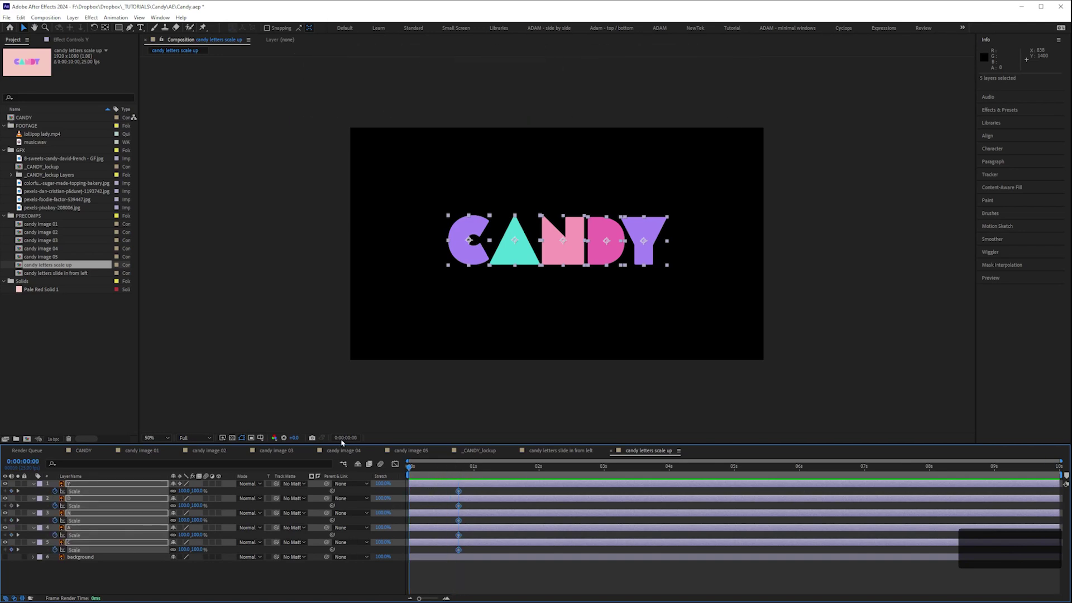
click(186, 491)
text(0)
key(Return)
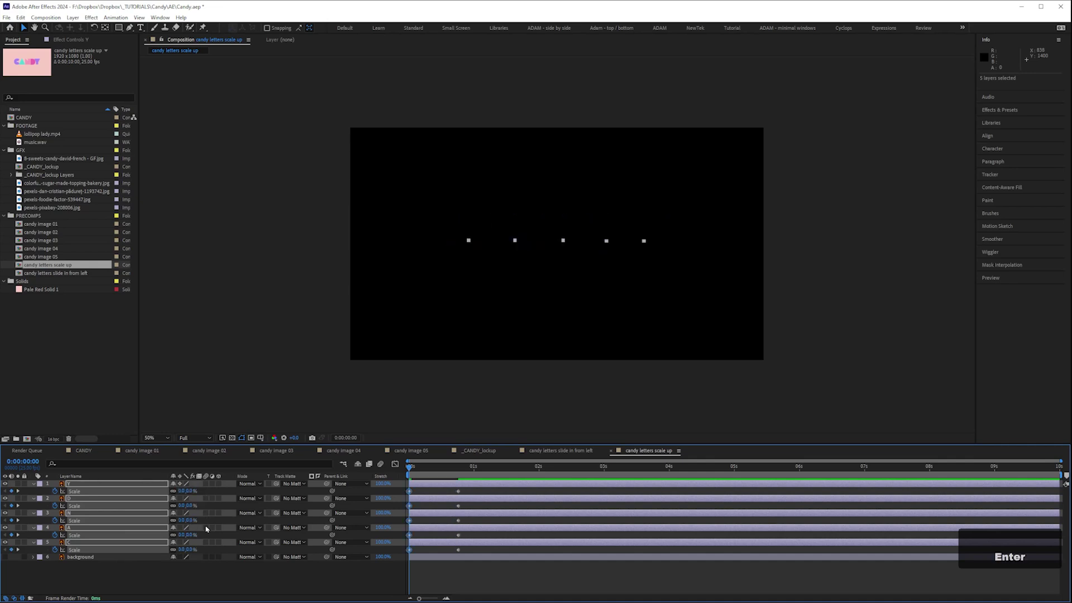
Apply Easy Ease to all the Scale keyframes of the five letters.
drag(469, 494, 396, 554)
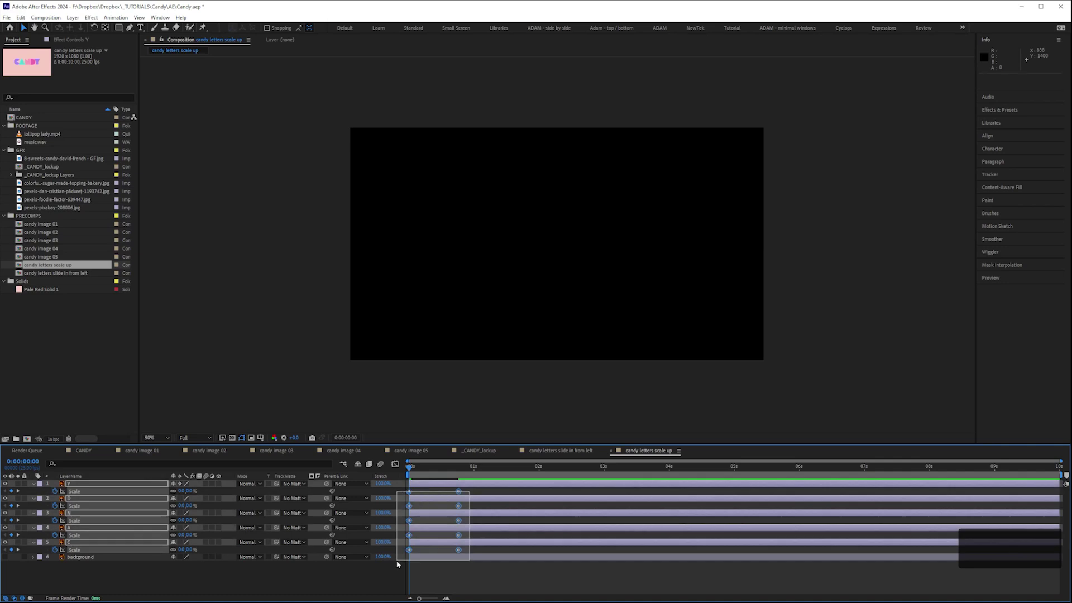
key(F9)
click(433, 497)
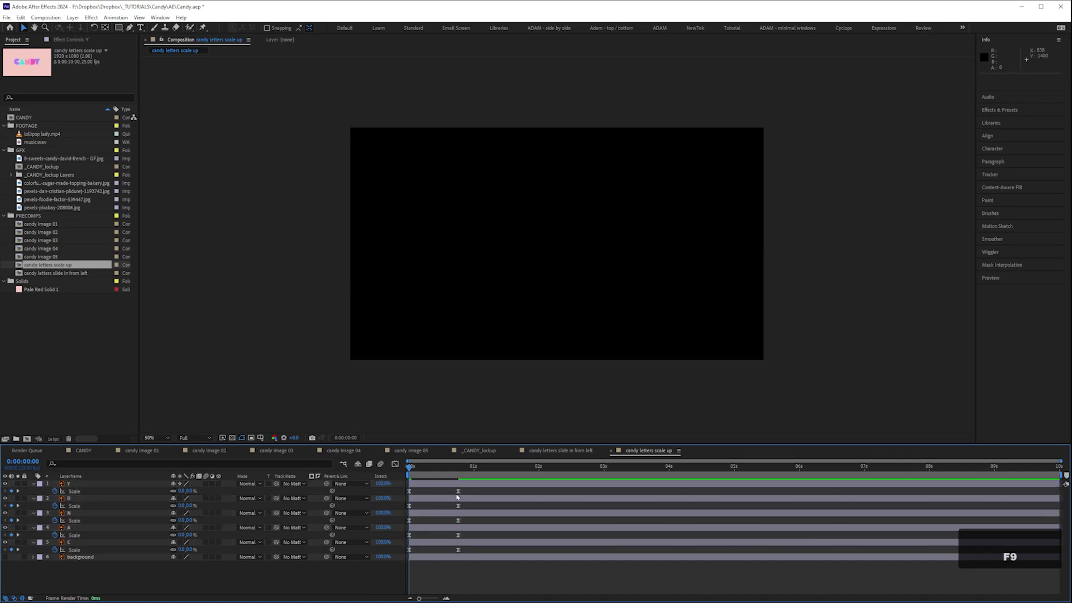
Stretch the ease into the letters' ending Scale keyframes back towards the starting keyframes in the Graph Editor.
drag(445, 489, 461, 553)
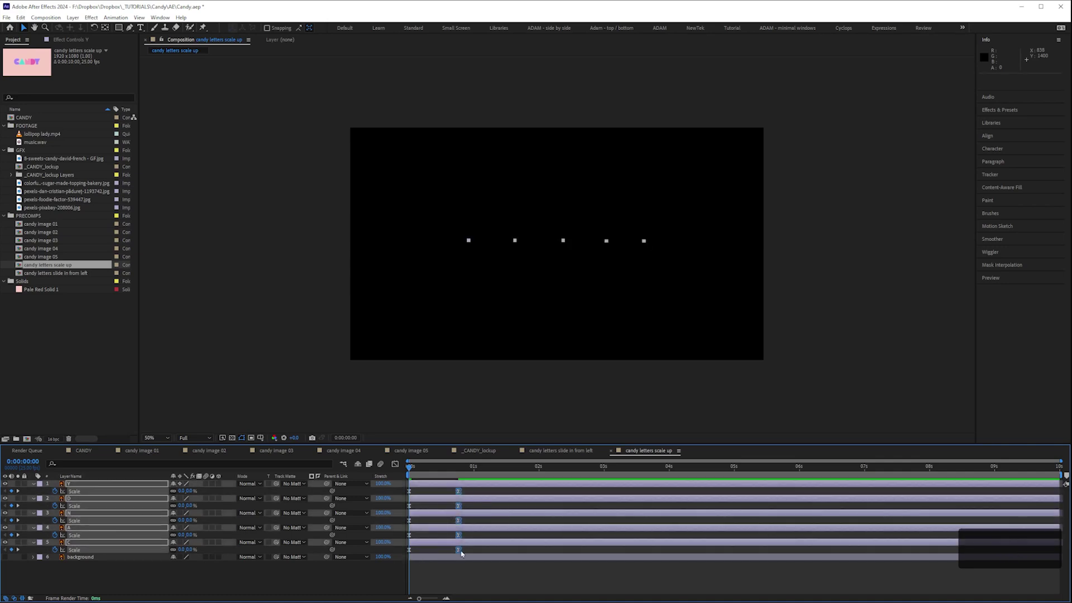
click(395, 464)
drag(443, 494, 411, 492)
click(395, 464)
End the work area at 0:00:01:18 and preview the letters scaling up.
drag(467, 471, 522, 472)
key(n)
key(KP_0)
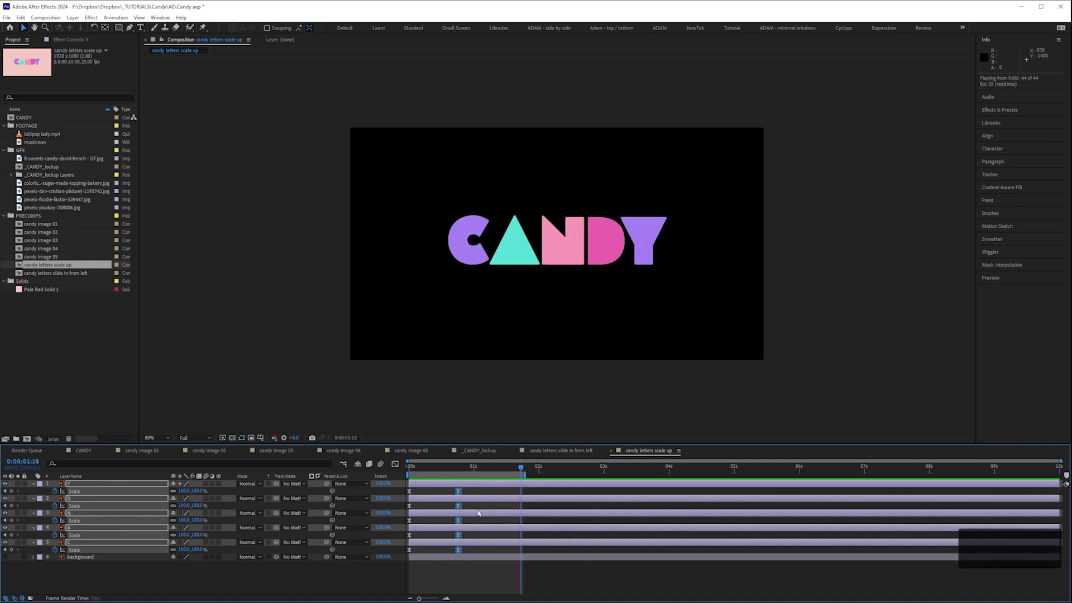
key(space)
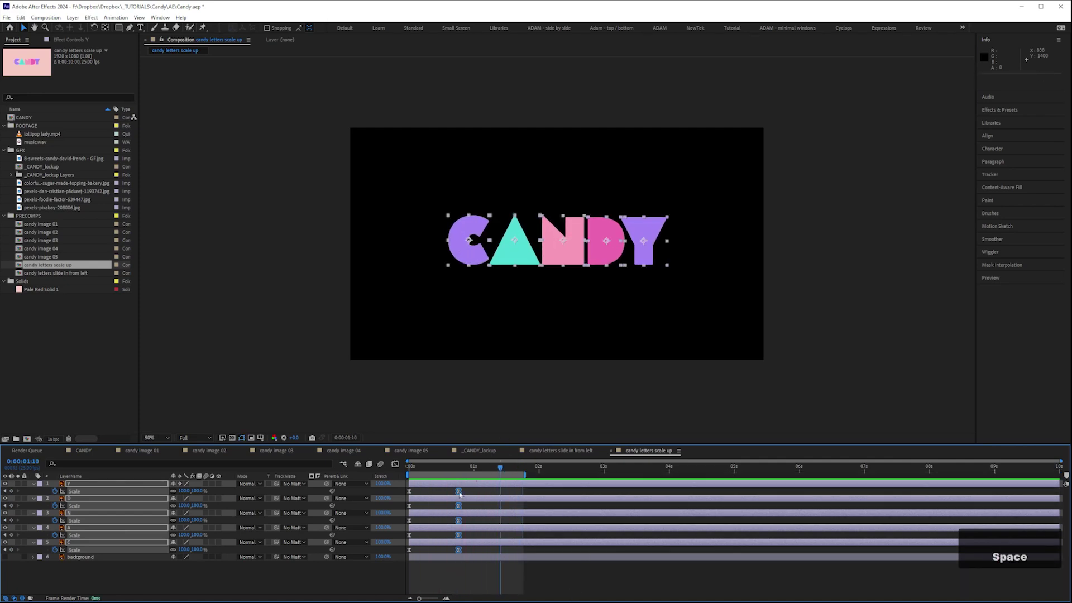
Move the letters' ending Scale keyframes earlier to about 0:00:00:17 and preview the faster scale-up.
drag(458, 493, 452, 493)
click(497, 517)
key(KP_0)
key(space)
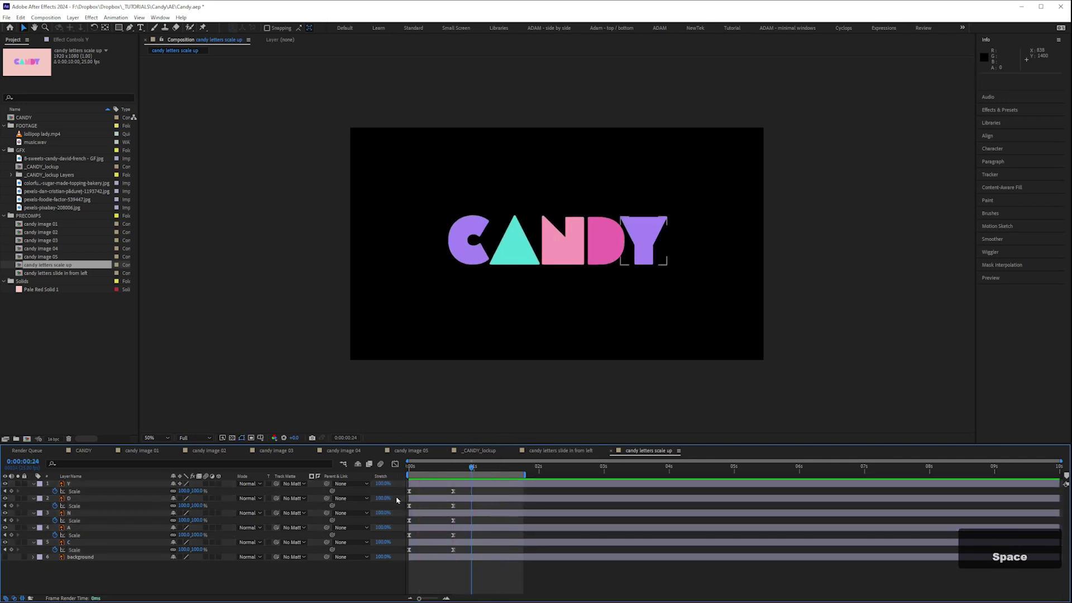
Stagger the A, N, D and Y layers to start two frames apart, at frames 2, 4, 6 and 8, and preview the sequential scale-up.
click(416, 474)
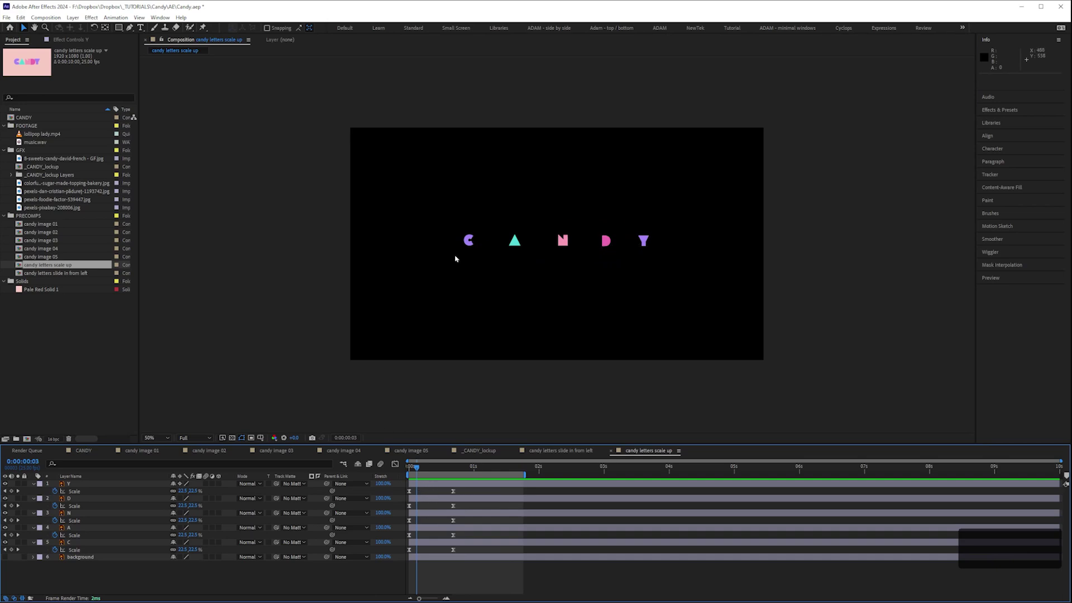
click(414, 473)
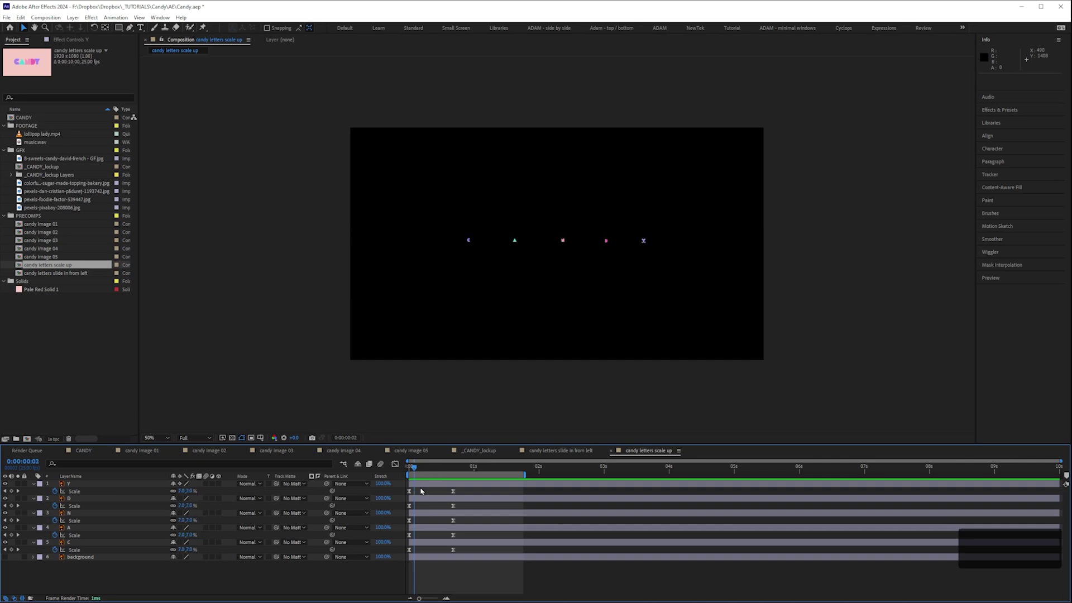
scroll(425, 500, up, 2)
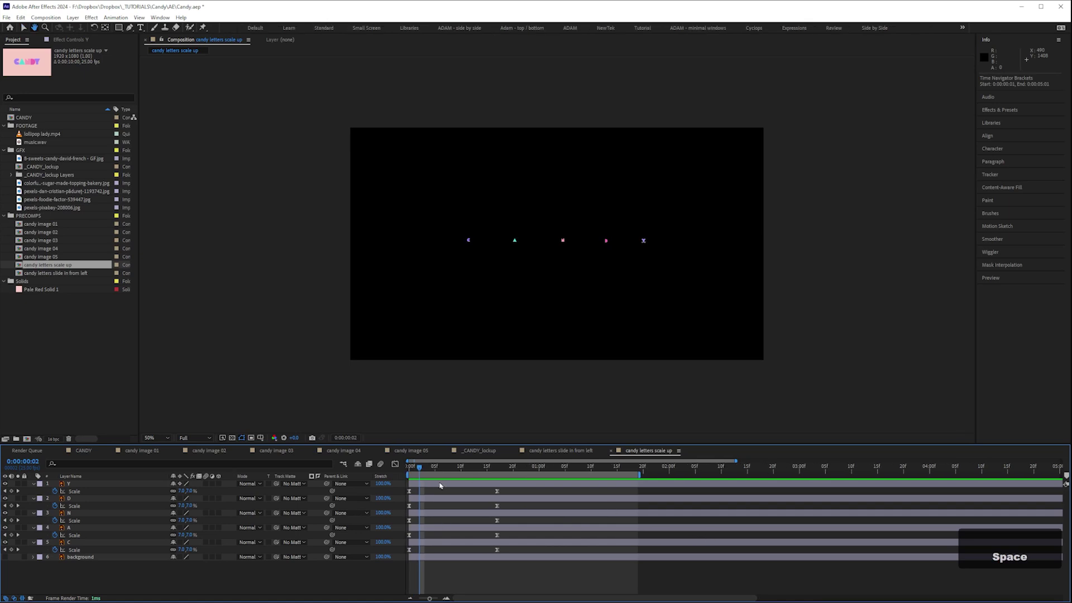
drag(424, 486, 448, 533)
shift+click(428, 500)
shift+click(438, 514)
shift+click(440, 528)
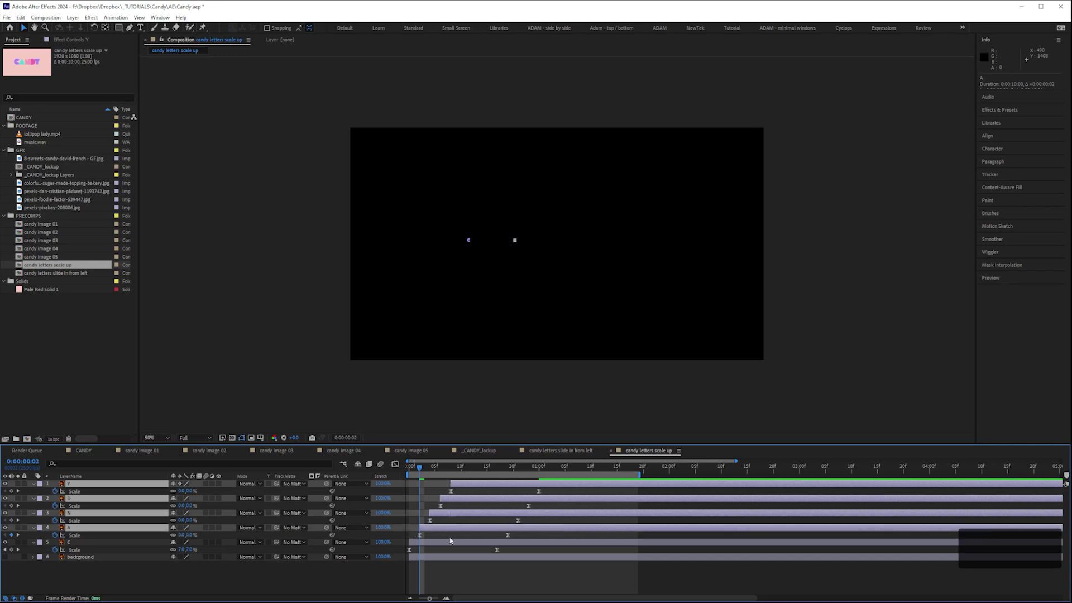
click(482, 532)
key(KP_0)
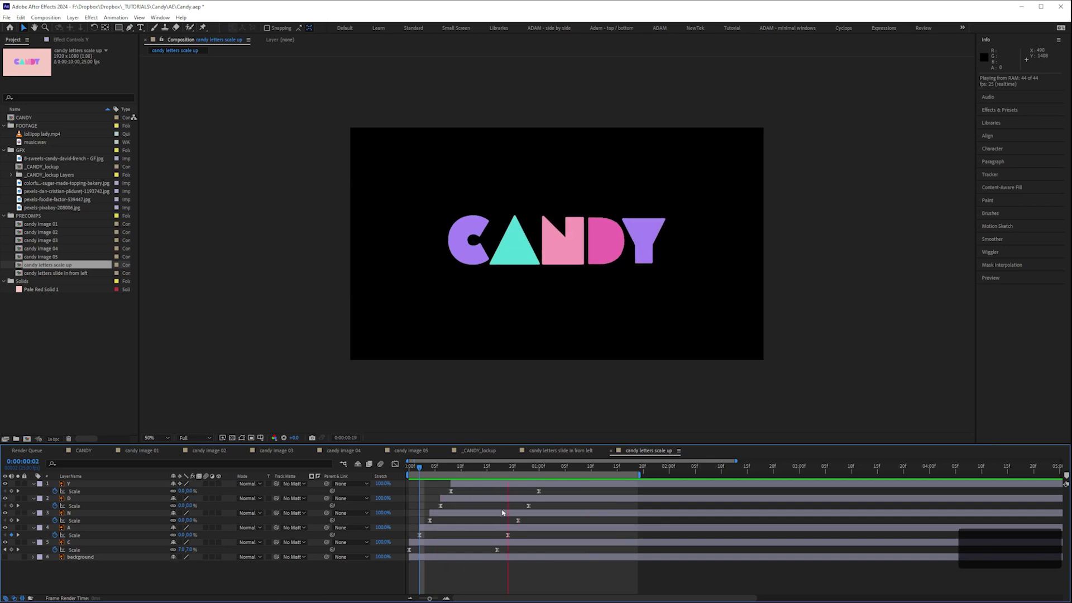
key(space)
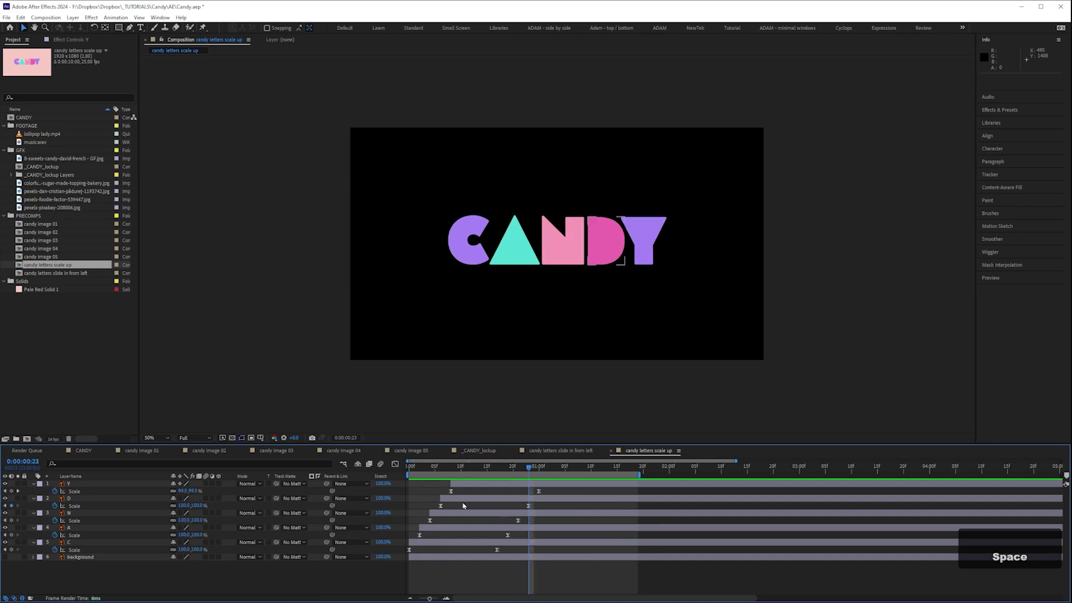
Open the CANDY composition and hide its candy text layer.
double_click(27, 118)
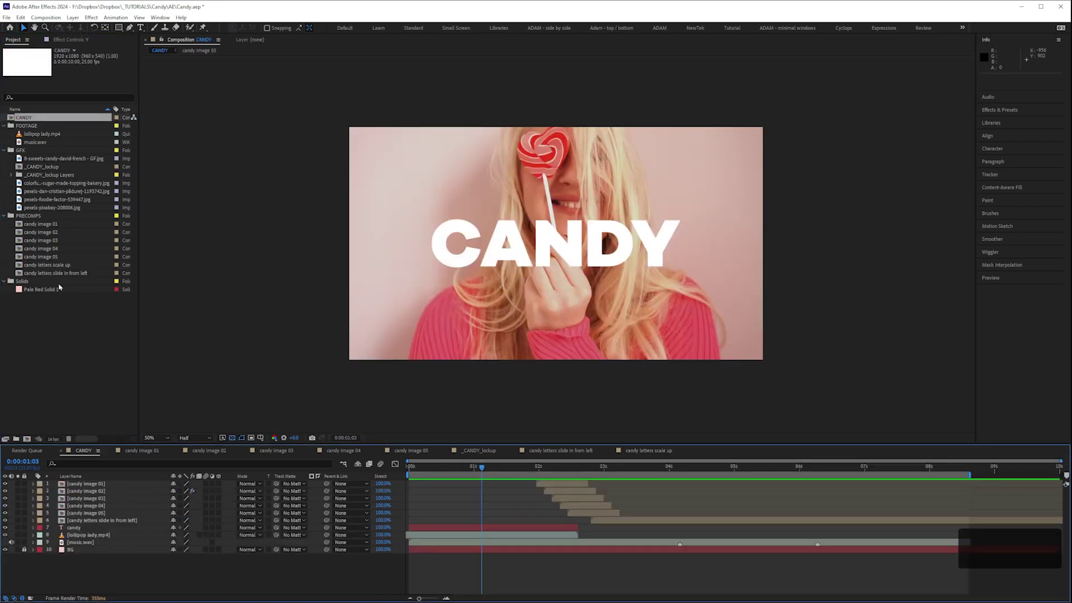
click(47, 528)
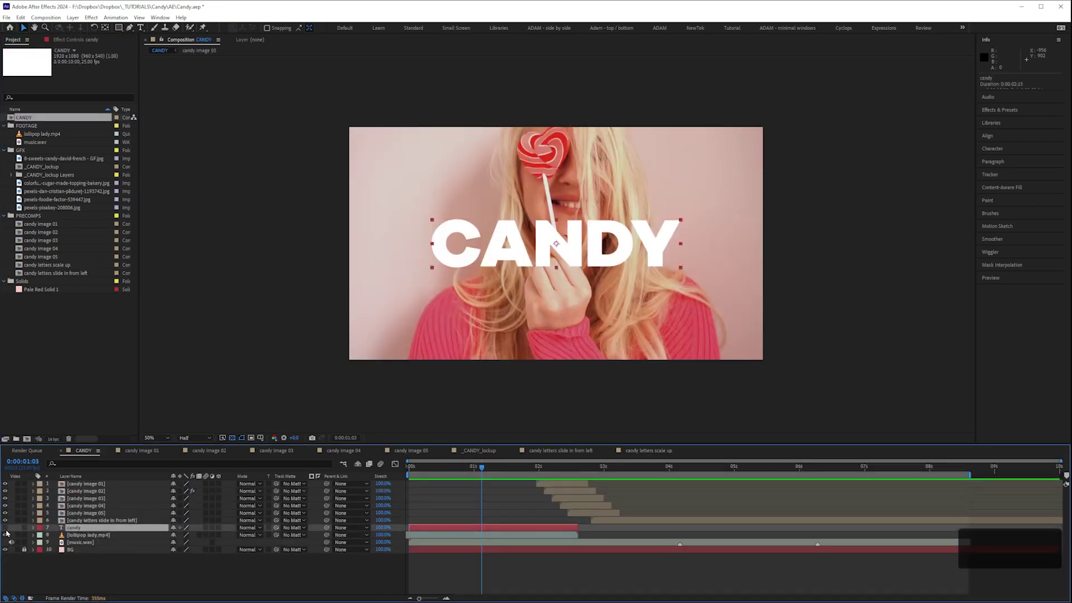
click(6, 528)
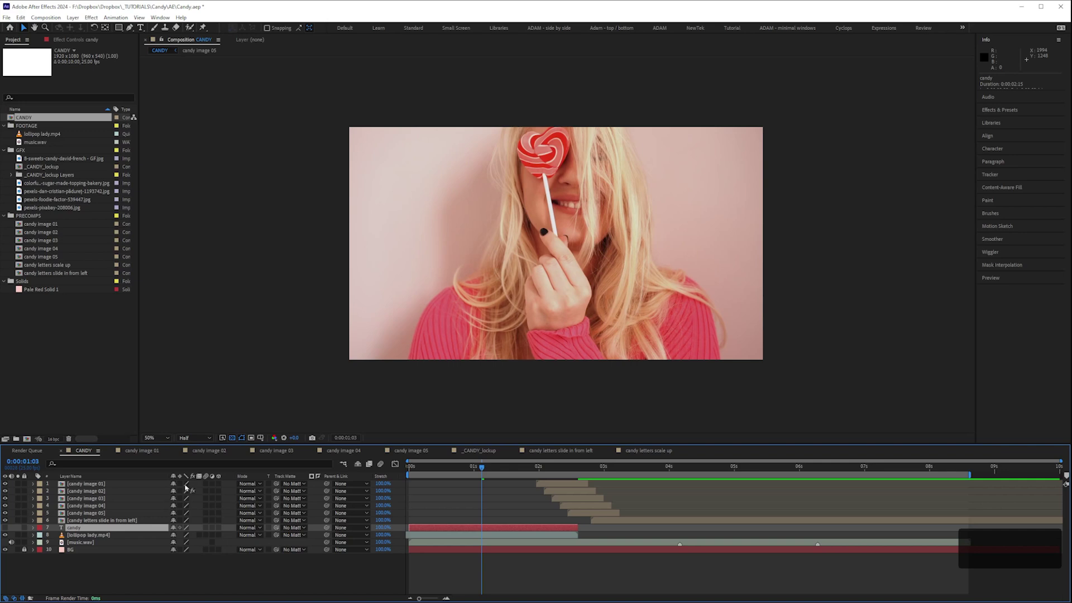
Place the candy letters scale up precomp directly above lollipop lady.mp4 in CANDY and preview it from the start.
drag(48, 266, 75, 535)
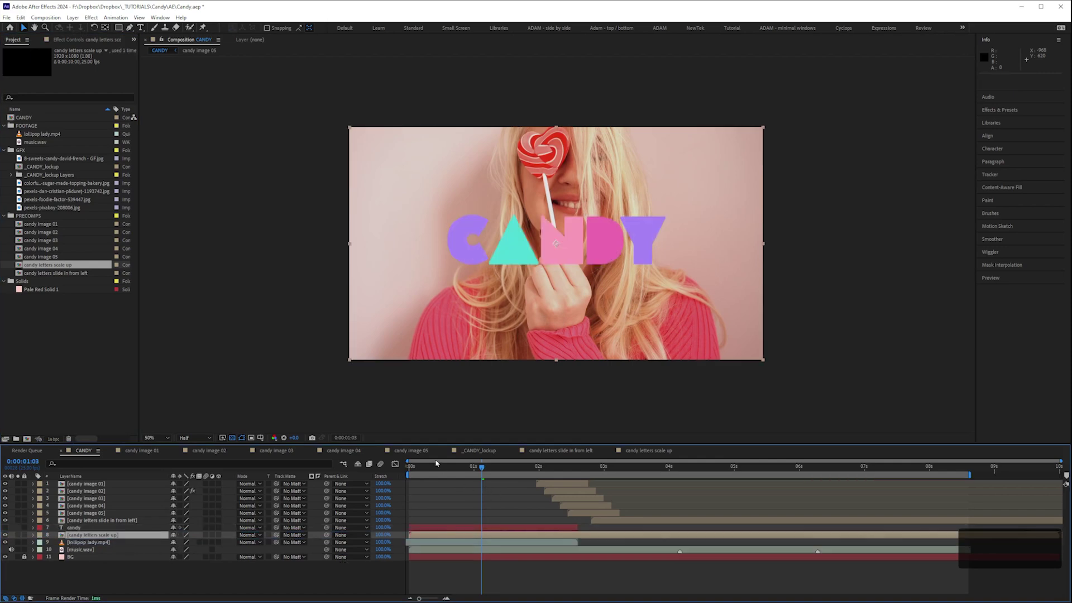
drag(436, 464, 410, 465)
key(space)
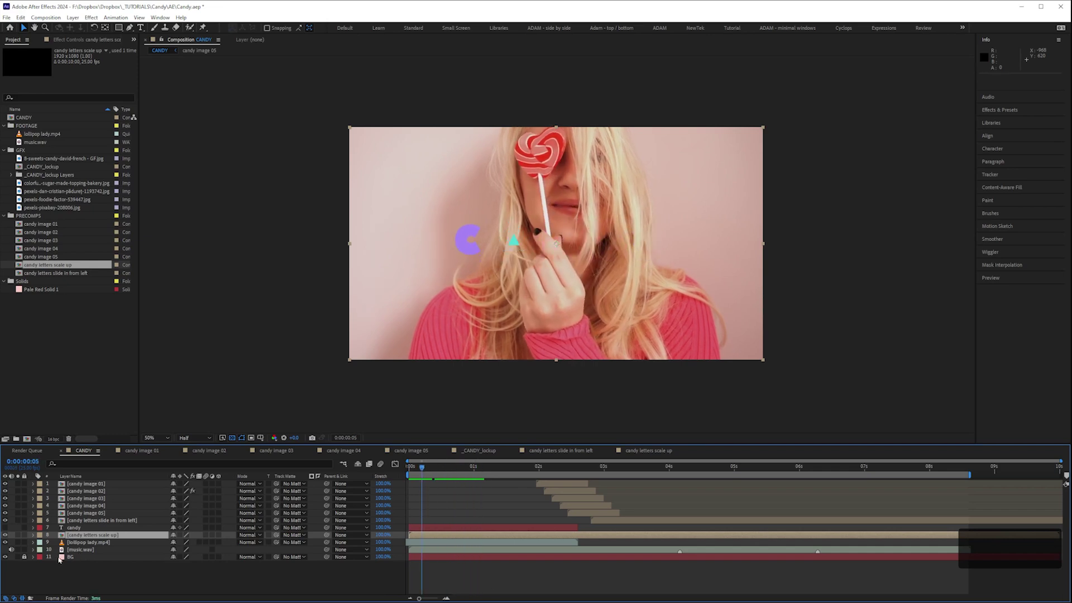
Use the candy letters scale up layer as the track matte for lollipop lady.mp4 and preview the video inside the letters.
click(81, 543)
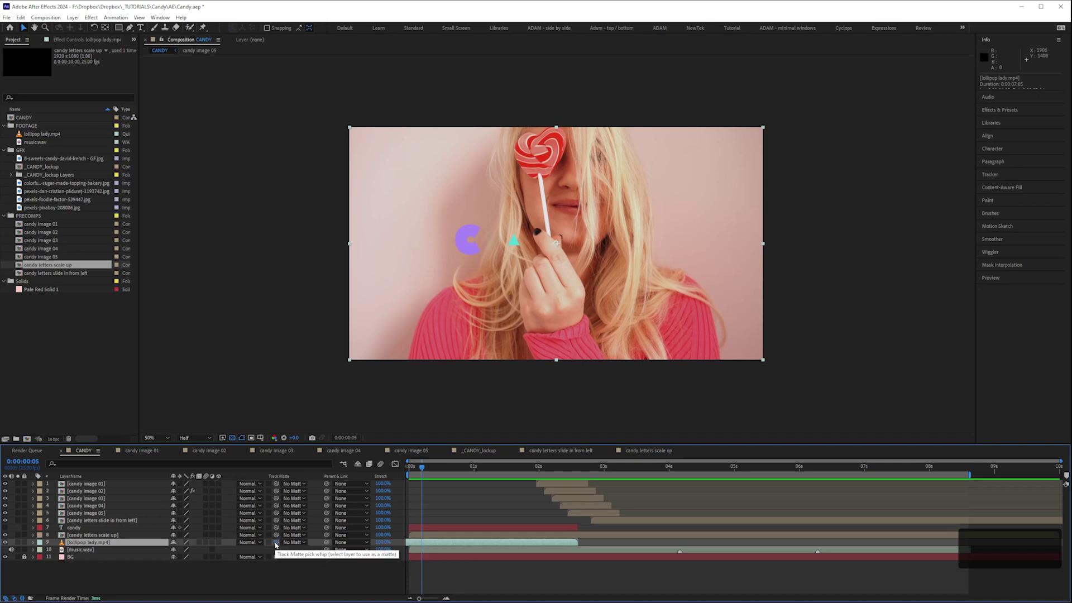
drag(258, 545, 96, 537)
click(96, 537)
mouse_move(451, 468)
mouse_down()
mouse_move(441, 470)
mouse_move(469, 473)
mouse_move(443, 474)
mouse_up()
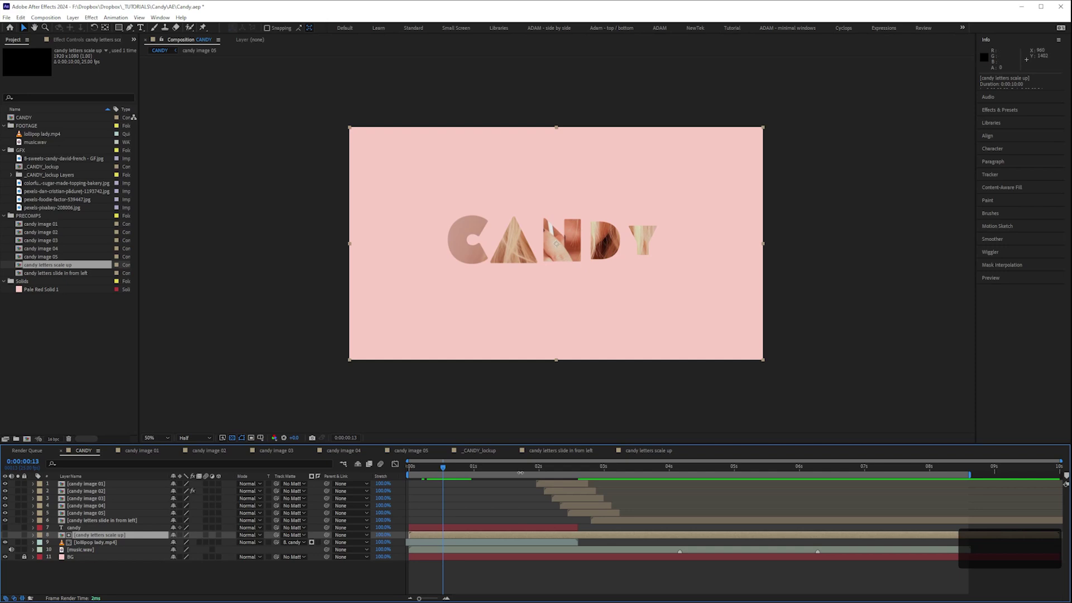
mouse_move(447, 471)
mouse_down()
mouse_move(508, 472)
mouse_move(447, 473)
mouse_up()
key(space)
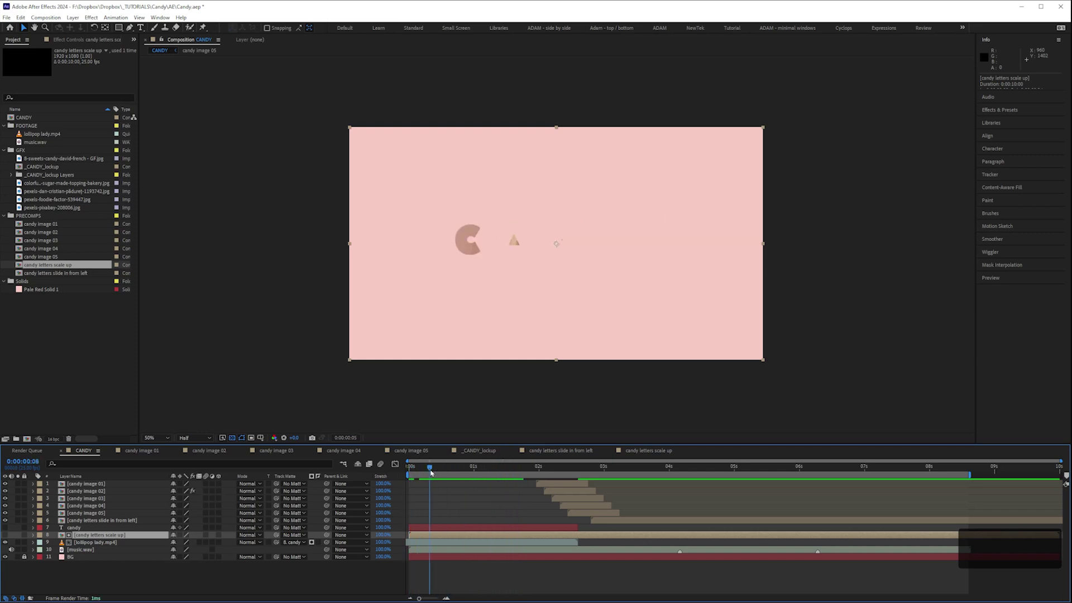
Add a 100% Scale keyframe to the candy letters scale up layer at 0:00:00:21.
click(453, 472)
key(Page_Down)
click(501, 467)
drag(497, 474, 464, 467)
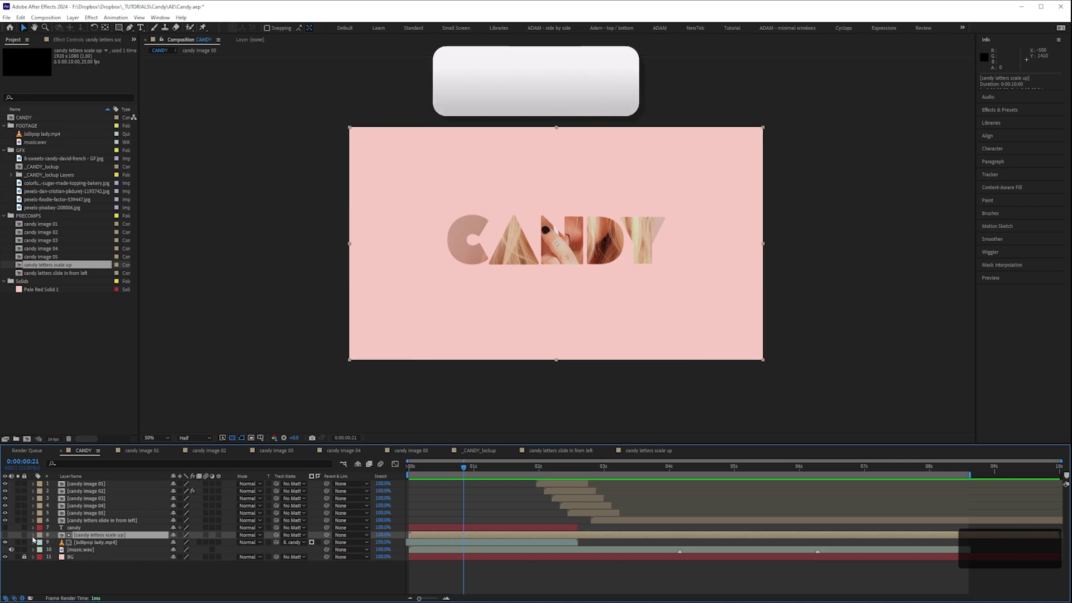
key(s)
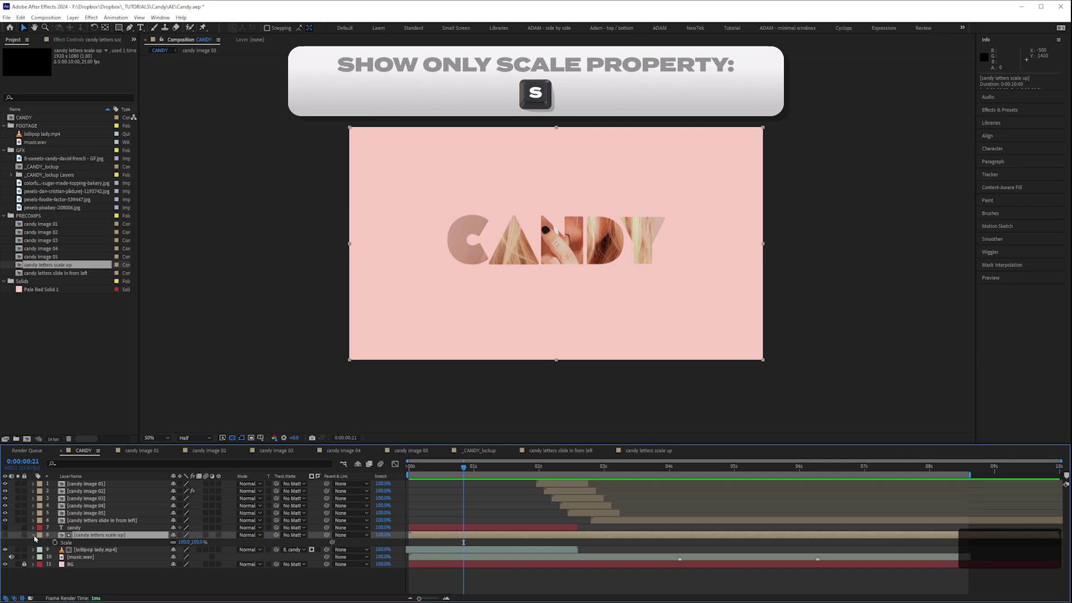
click(32, 535)
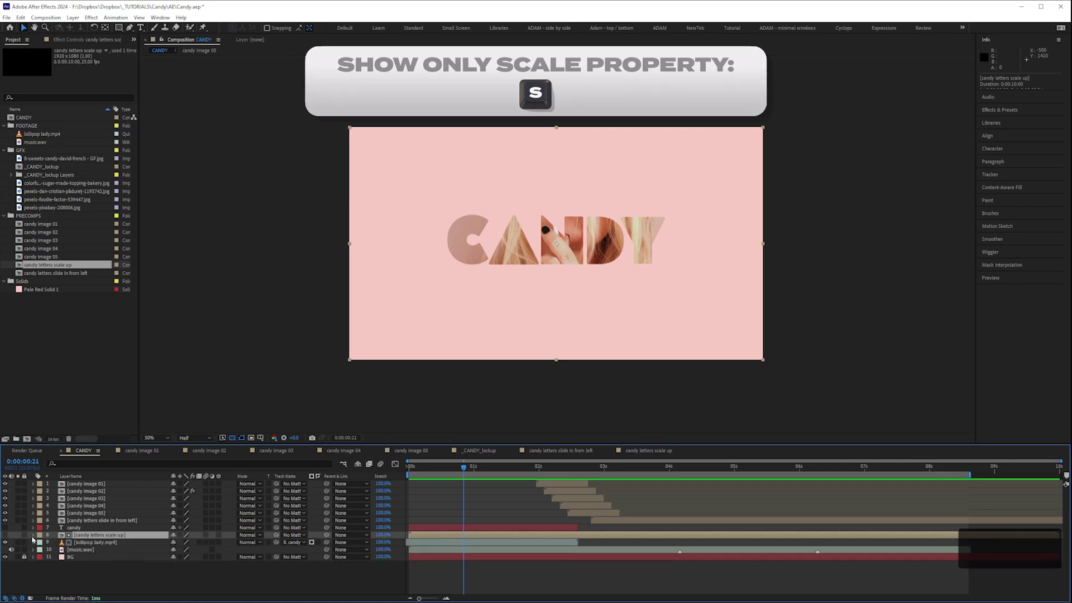
click(32, 536)
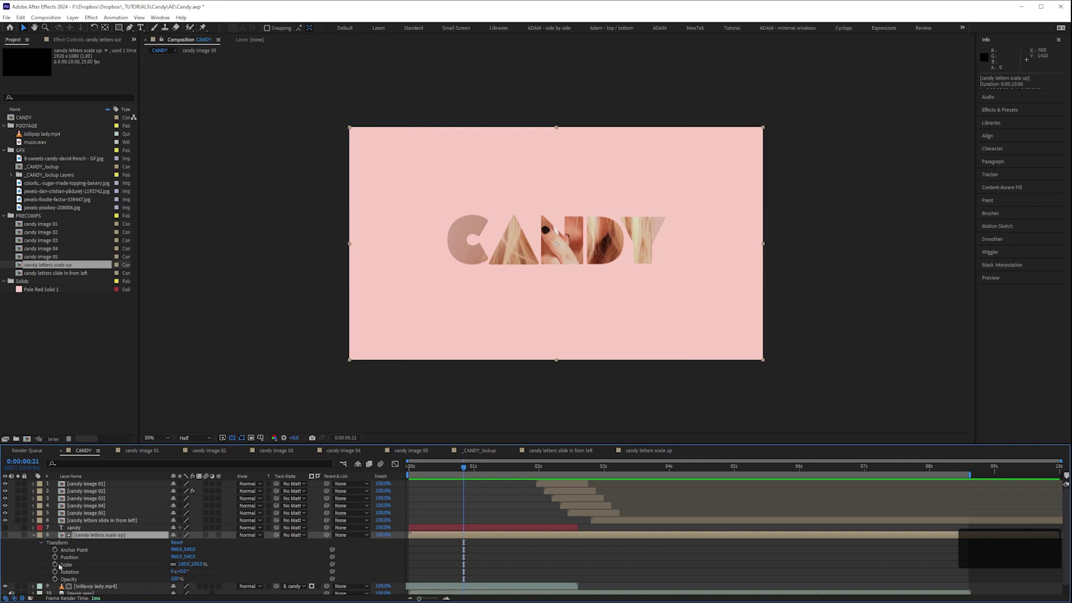
click(55, 564)
key(Return)
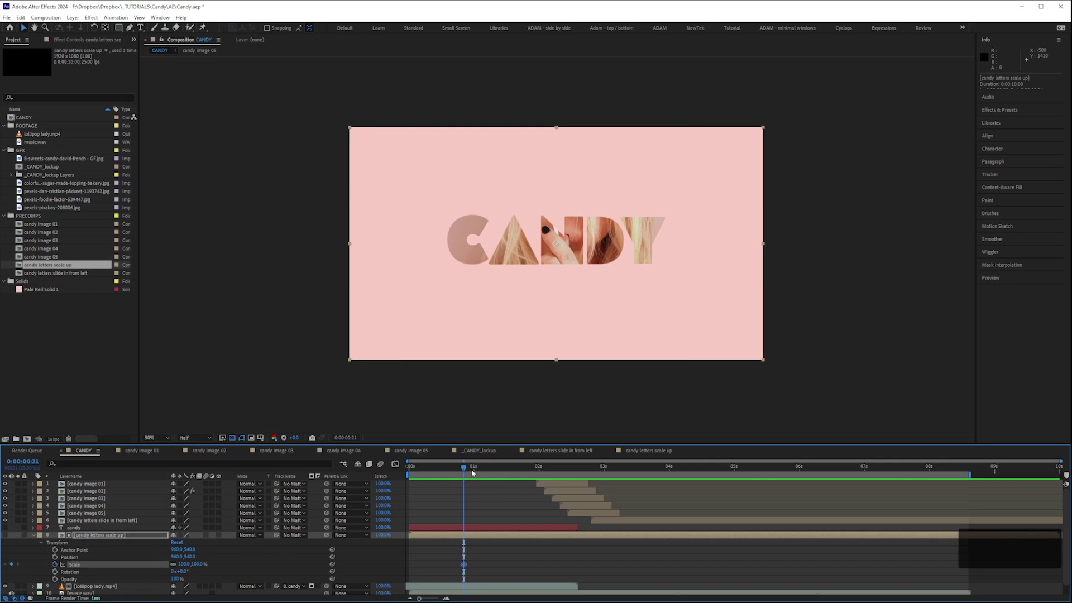
Enlarge the candy letters scale up layer to about 524% with a second Scale keyframe at 0:00:01:08.
drag(472, 468, 494, 473)
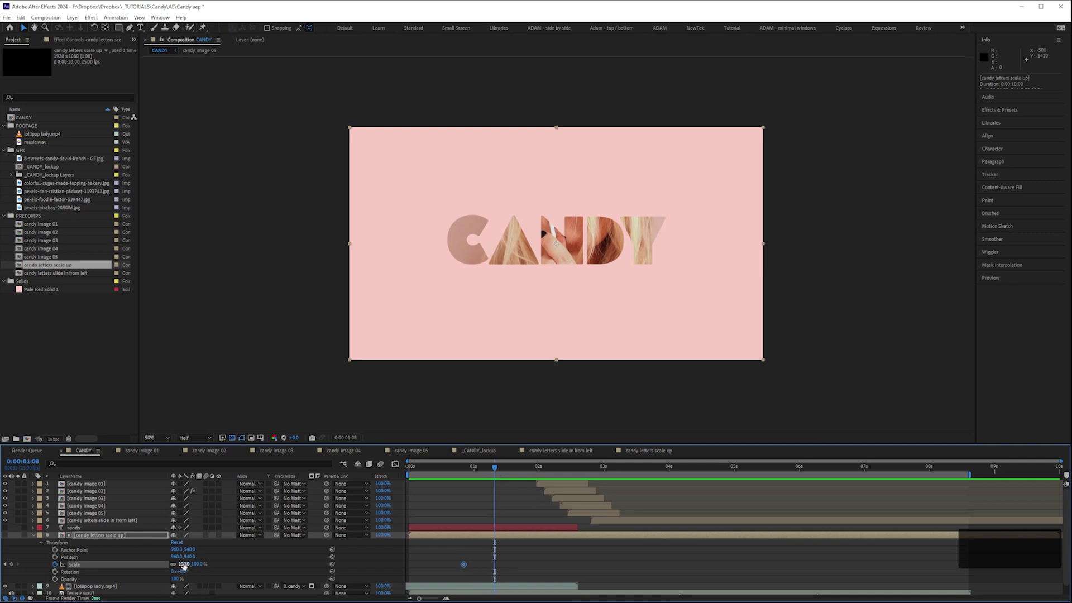
drag(190, 563, 348, 547)
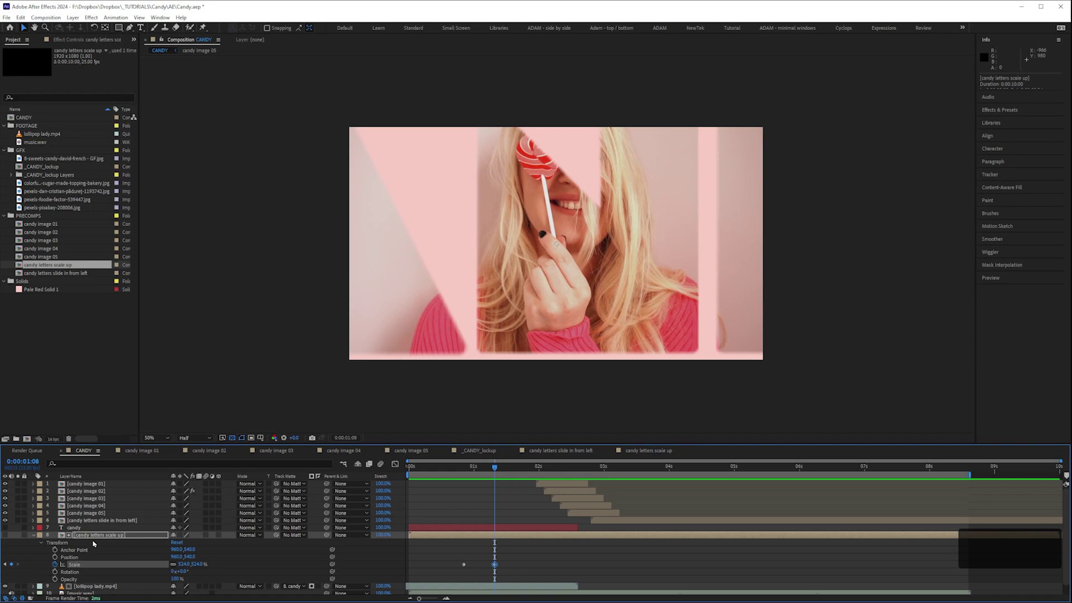
click(124, 536)
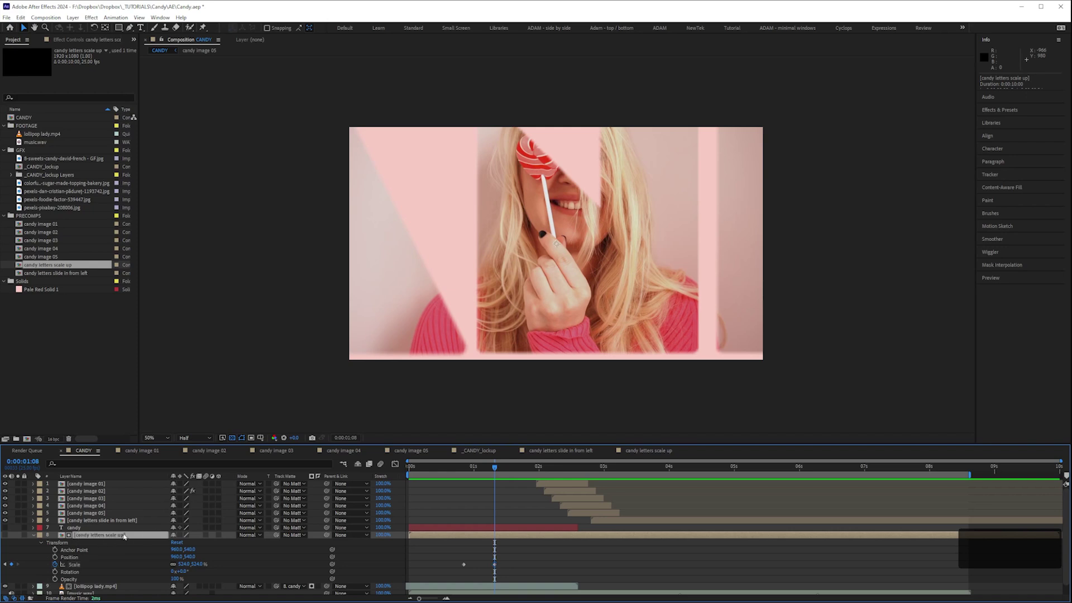
Turn on continuous rasterization for the five letter layers in the precomp and Collapse Transformations for the candy letters scale up layer in CANDY.
double_click(95, 535)
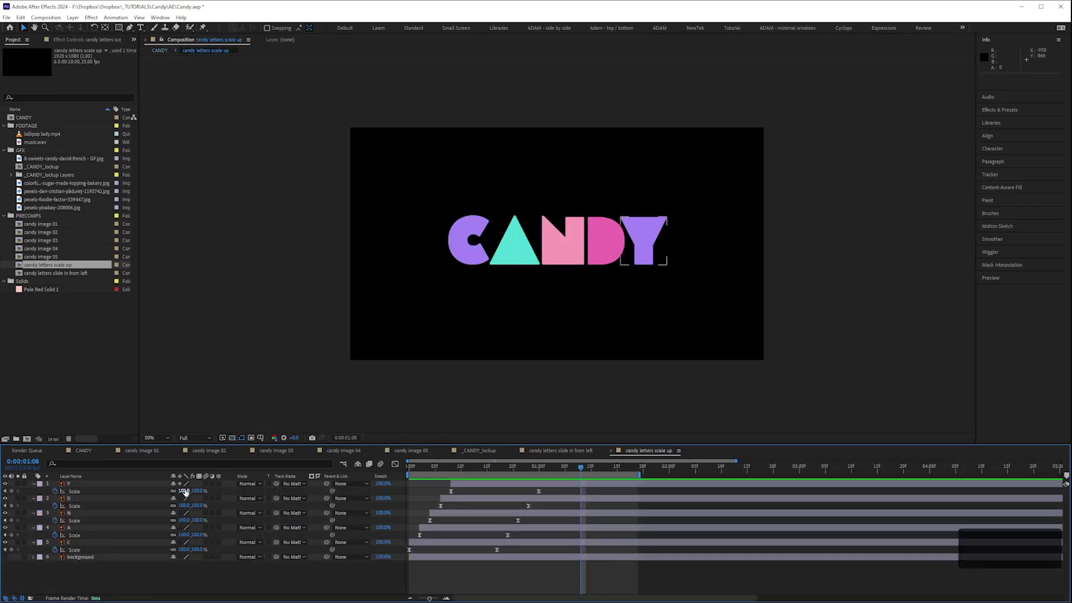
click(153, 487)
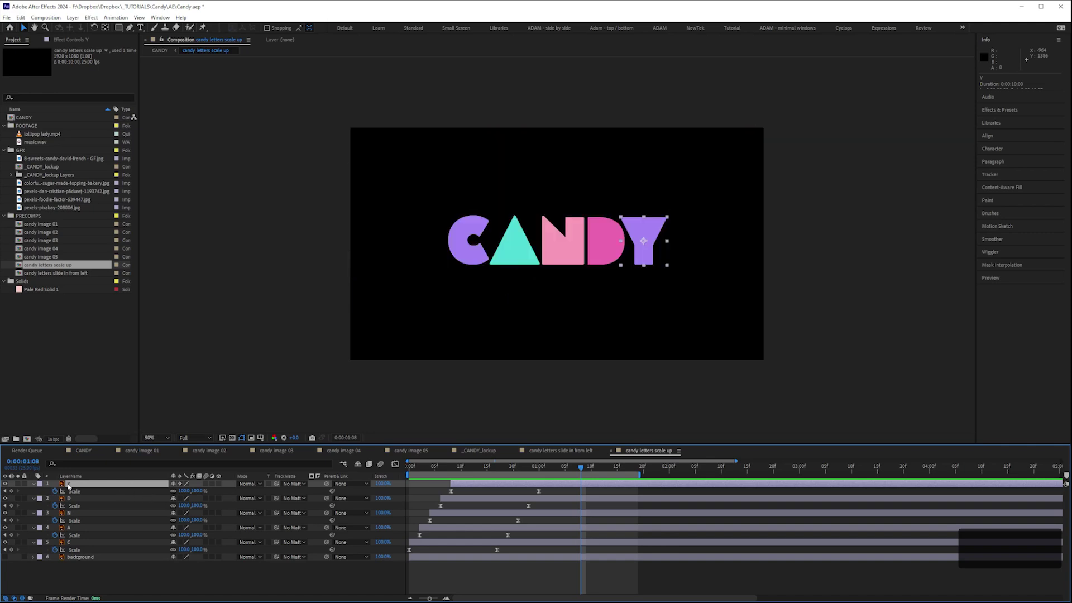
drag(179, 499, 181, 531)
click(180, 584)
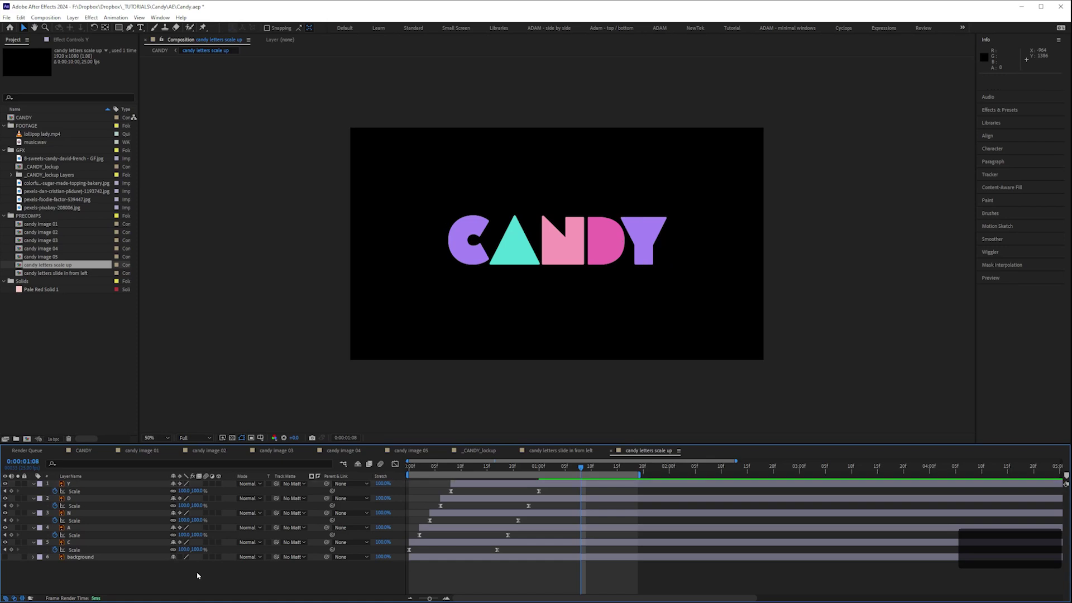
click(83, 451)
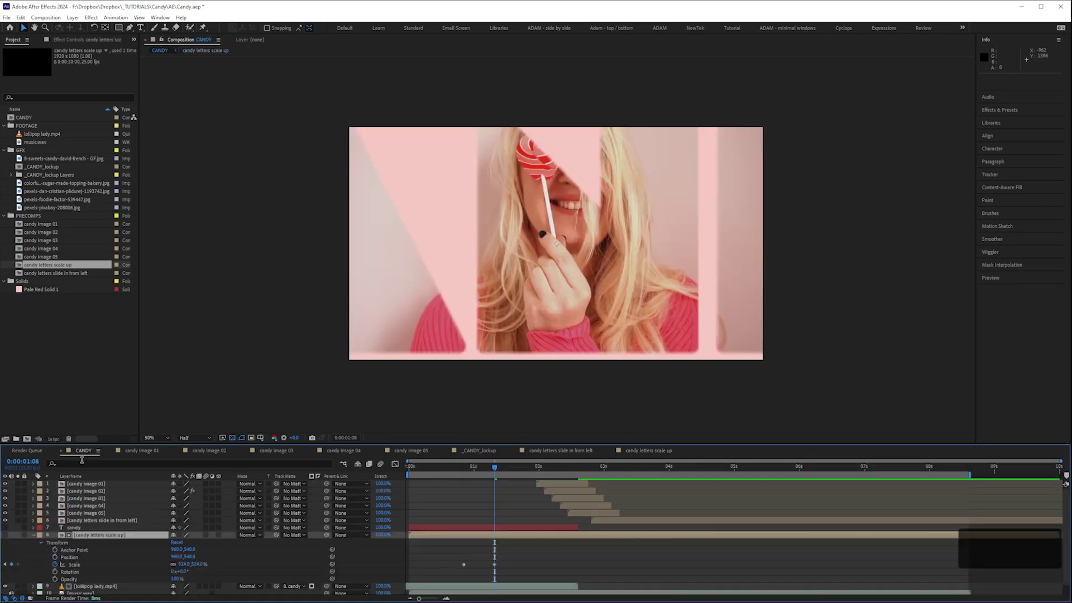
click(180, 534)
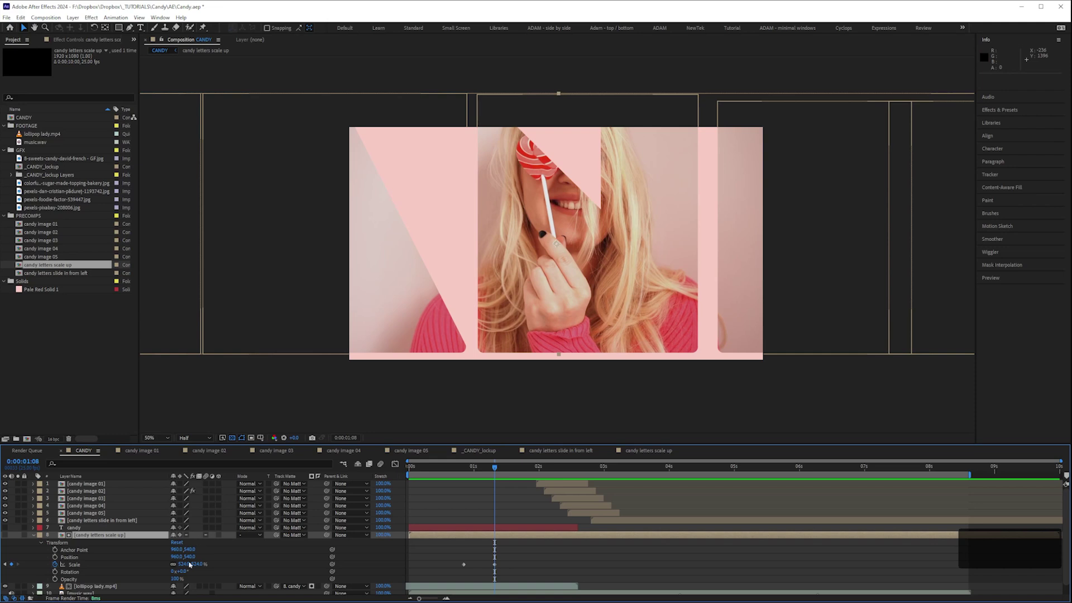
Raise the matte layer's Scale at 0:00:01:08 to about 2154% and apply Easy Ease to both of its Scale keyframes.
drag(189, 565, 239, 554)
click(521, 563)
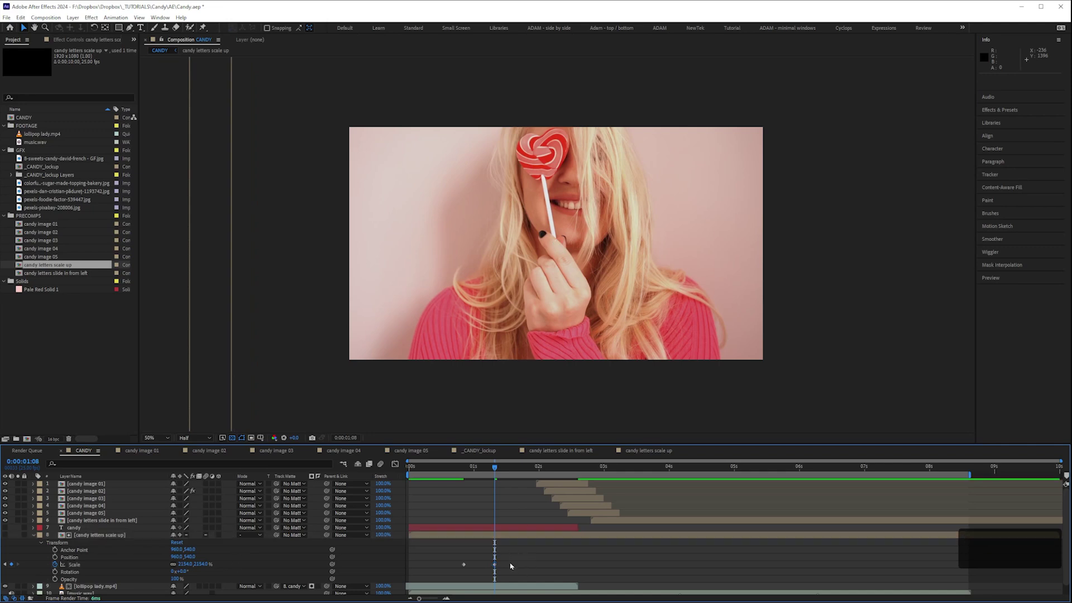
drag(517, 572, 454, 554)
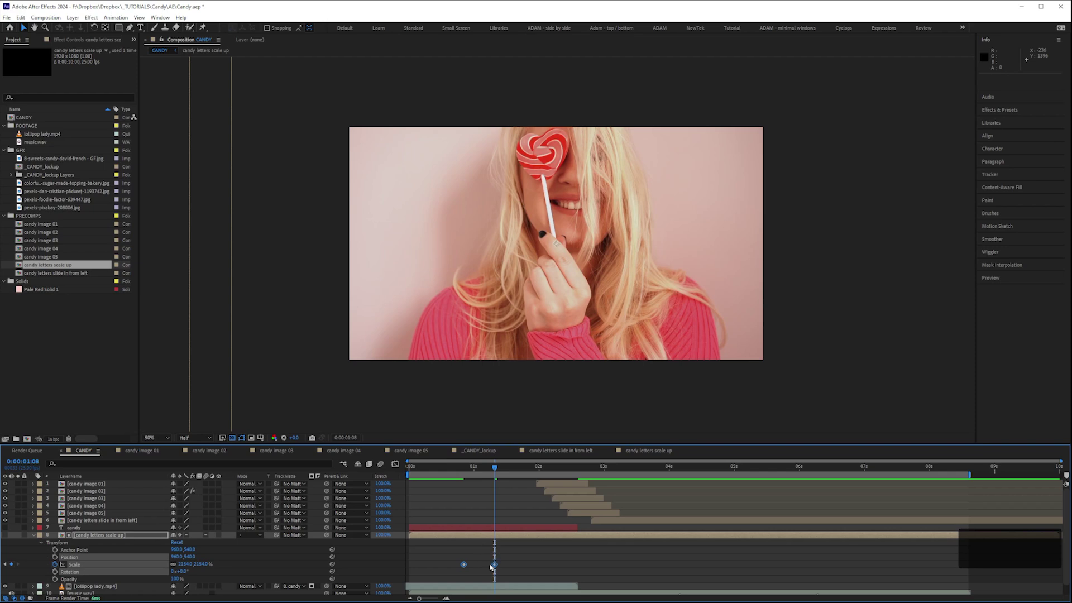
right_click(463, 565)
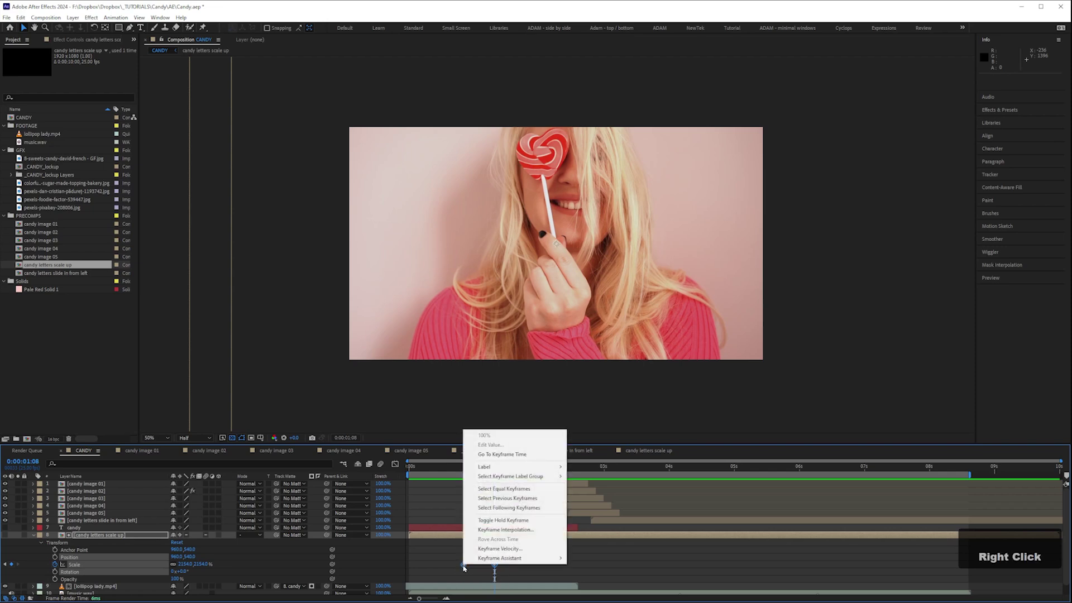
mouse_move(483, 560)
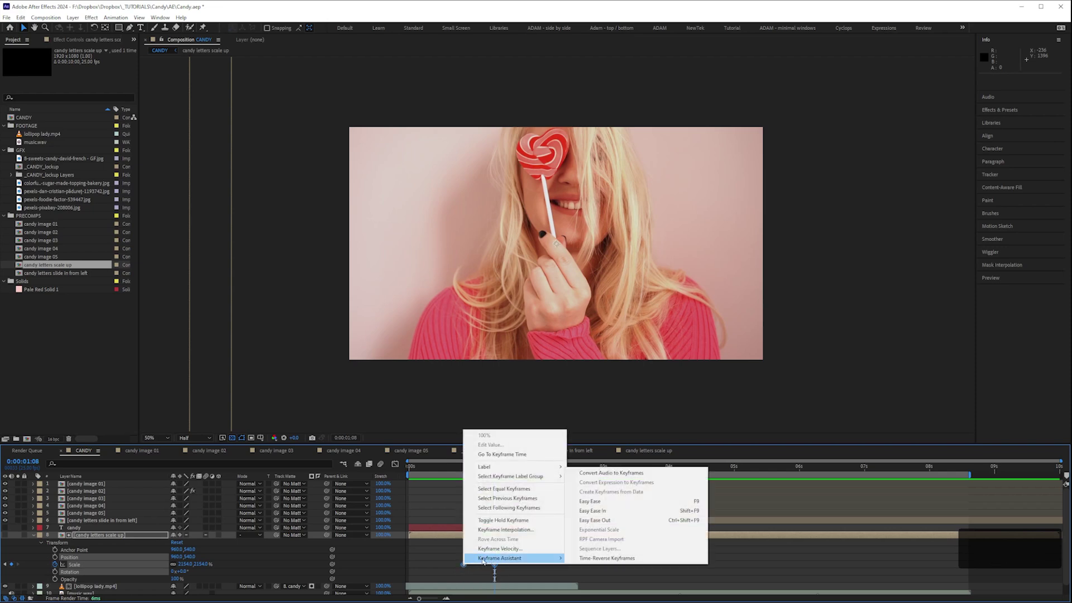
click(589, 501)
click(541, 564)
mouse_move(461, 473)
mouse_down()
mouse_move(493, 468)
mouse_move(482, 468)
mouse_up()
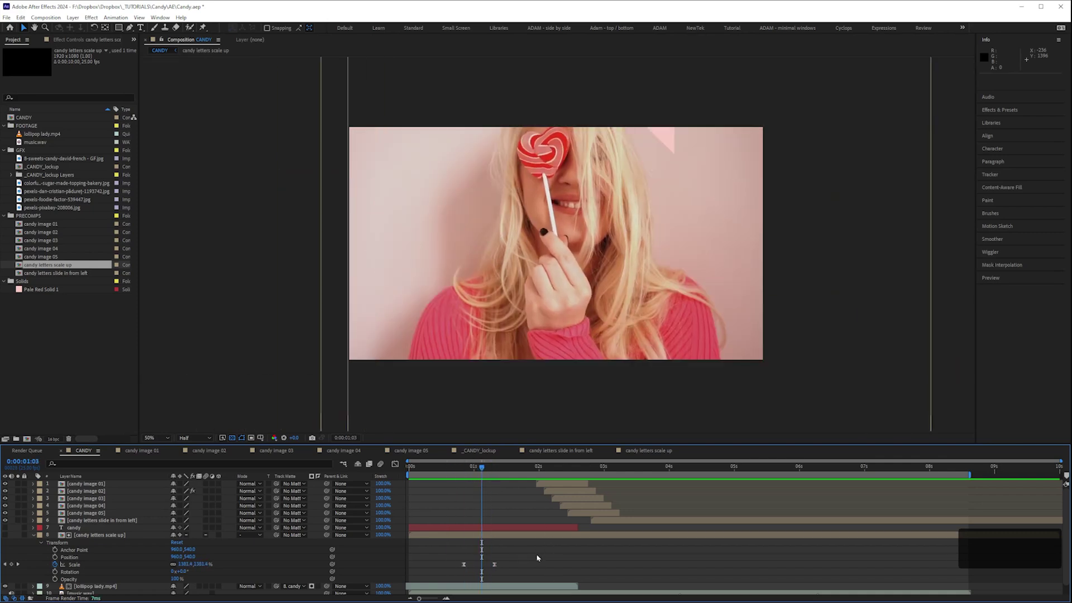
Mute the music.wav layer, preview the sequence, and end the work area at 0:00:03:16.
click(34, 535)
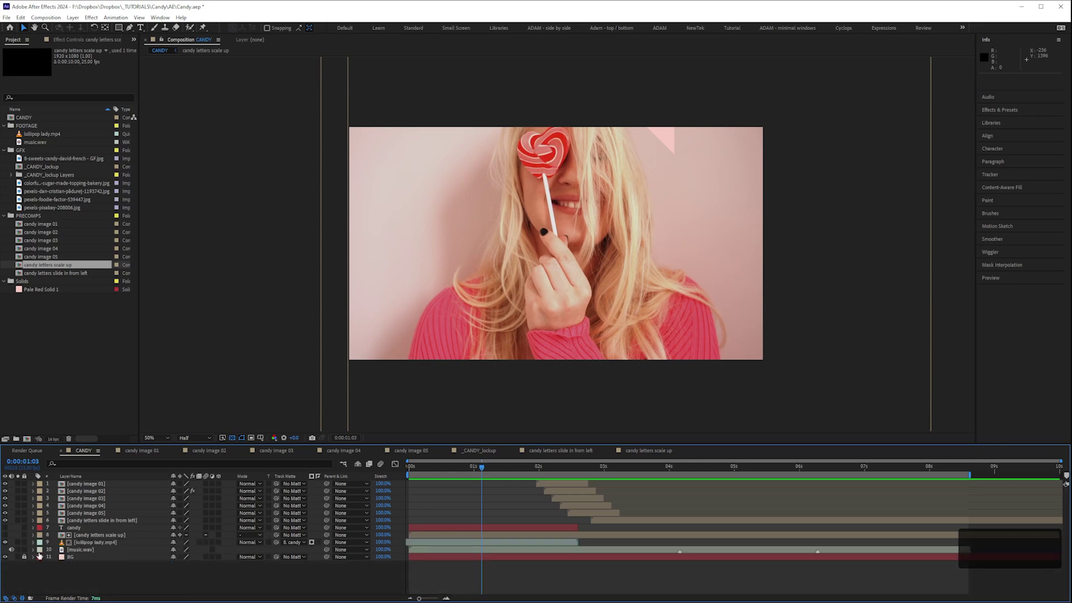
click(11, 549)
key(KP_0)
key(space)
drag(610, 471, 646, 473)
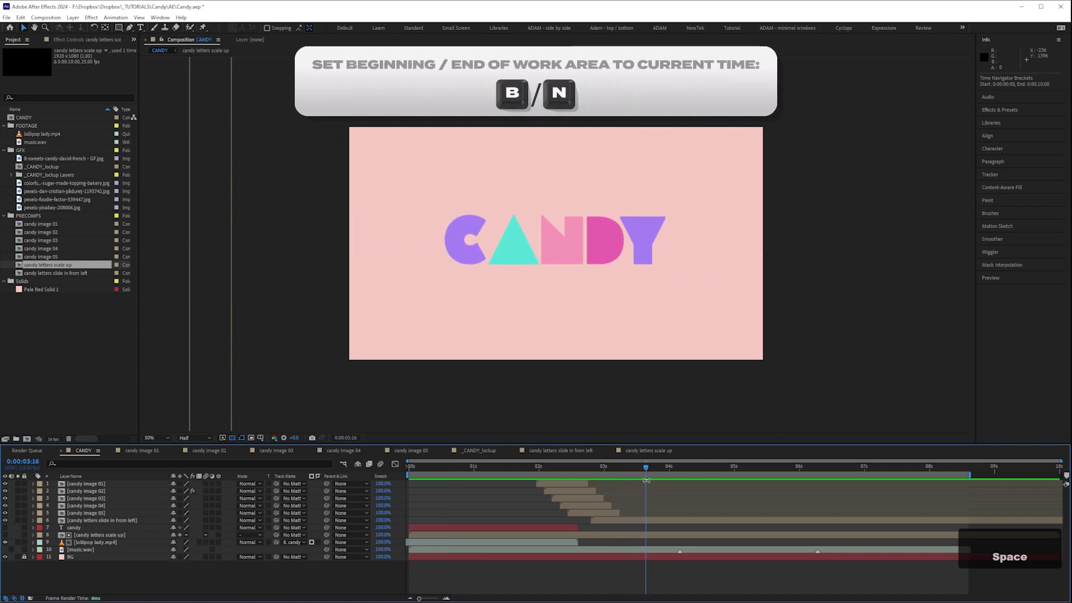
key(n)
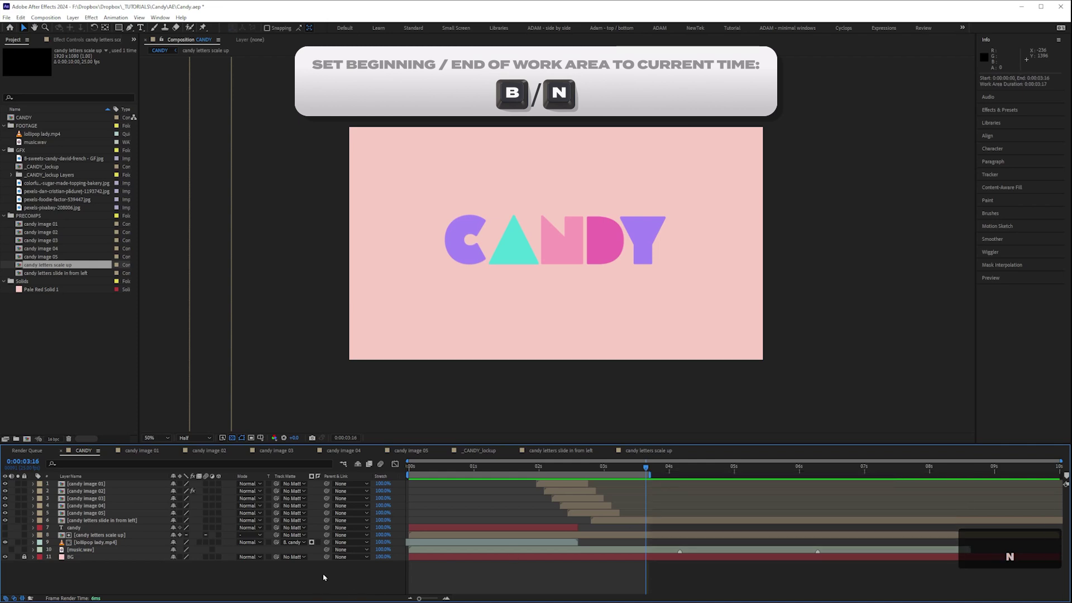
Preview the sequence, pause at 0:00:02:01, and show and hide the keyframed properties of the layers.
key(KP_0)
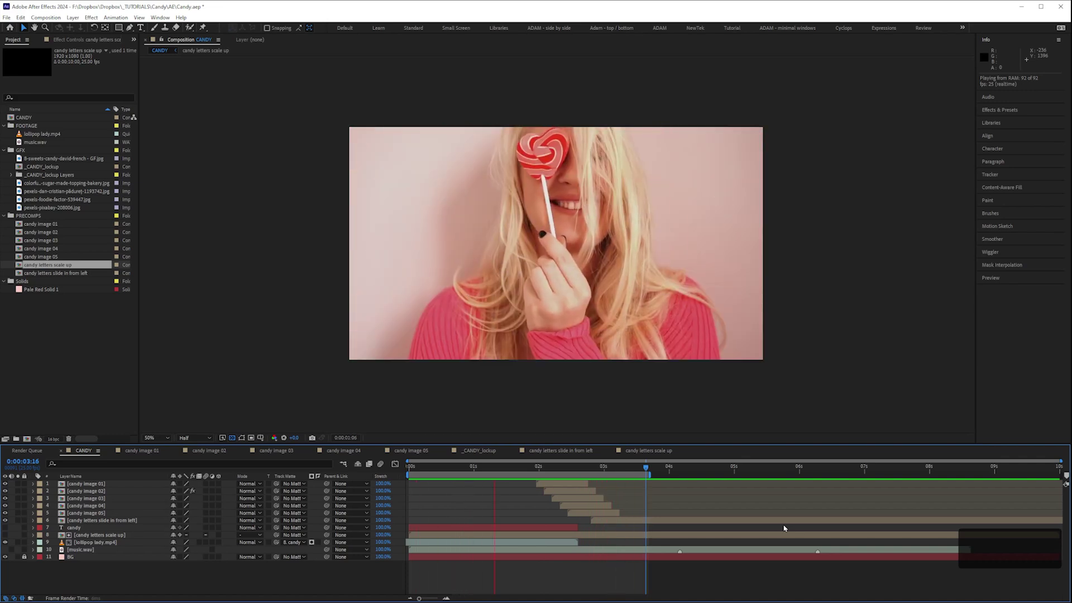
key(space)
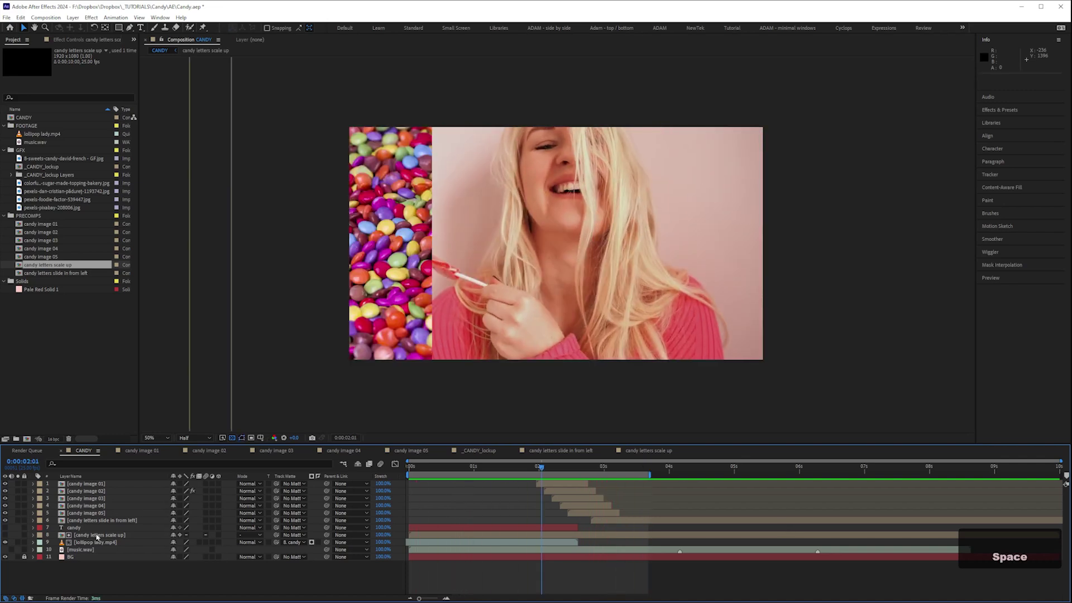
click(97, 537)
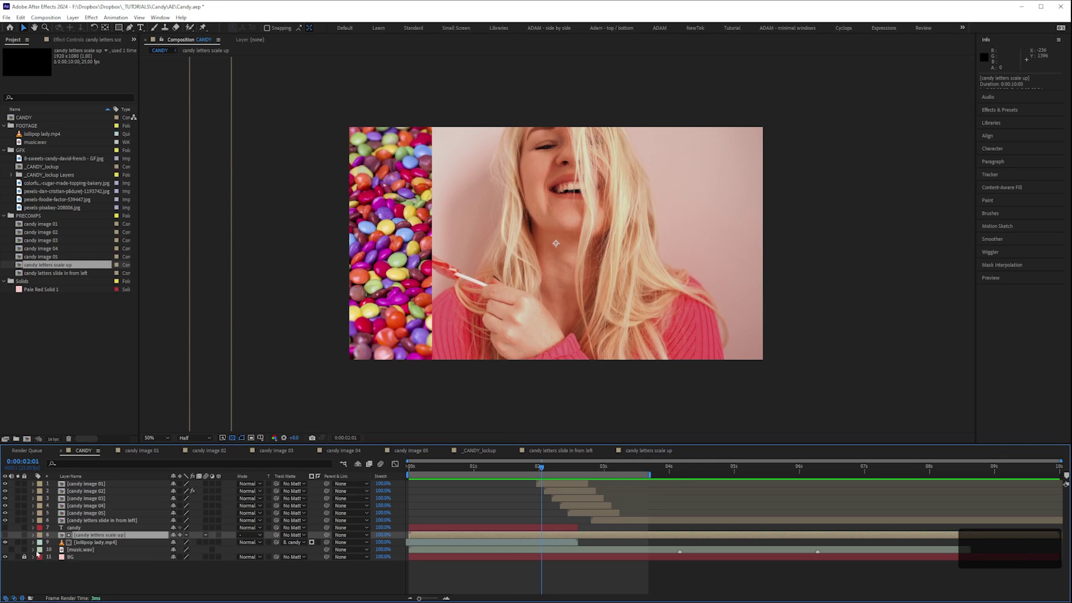
key(u)
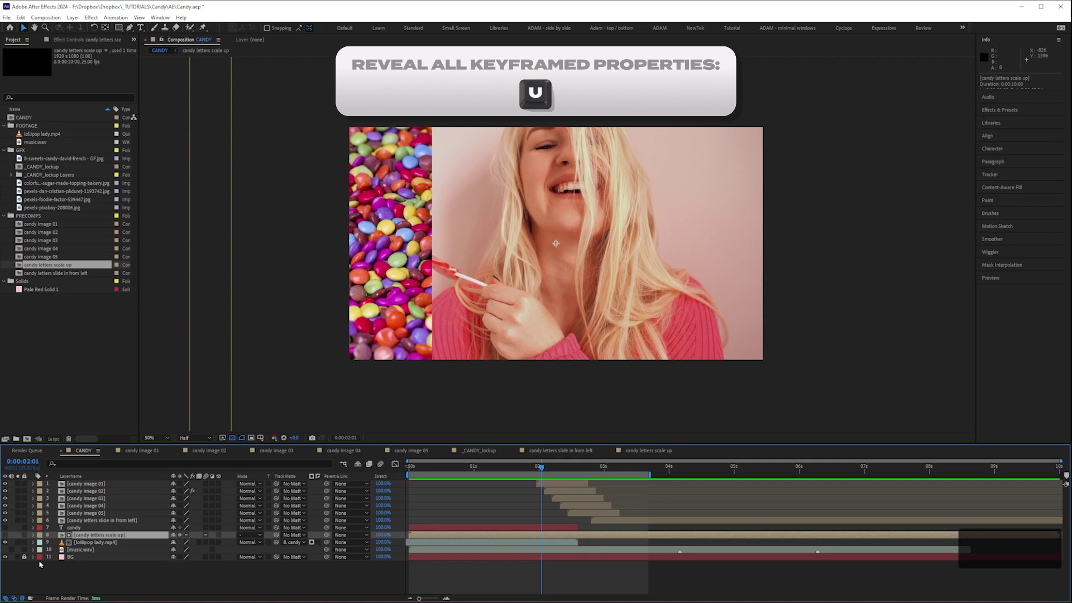
click(77, 577)
key(u)
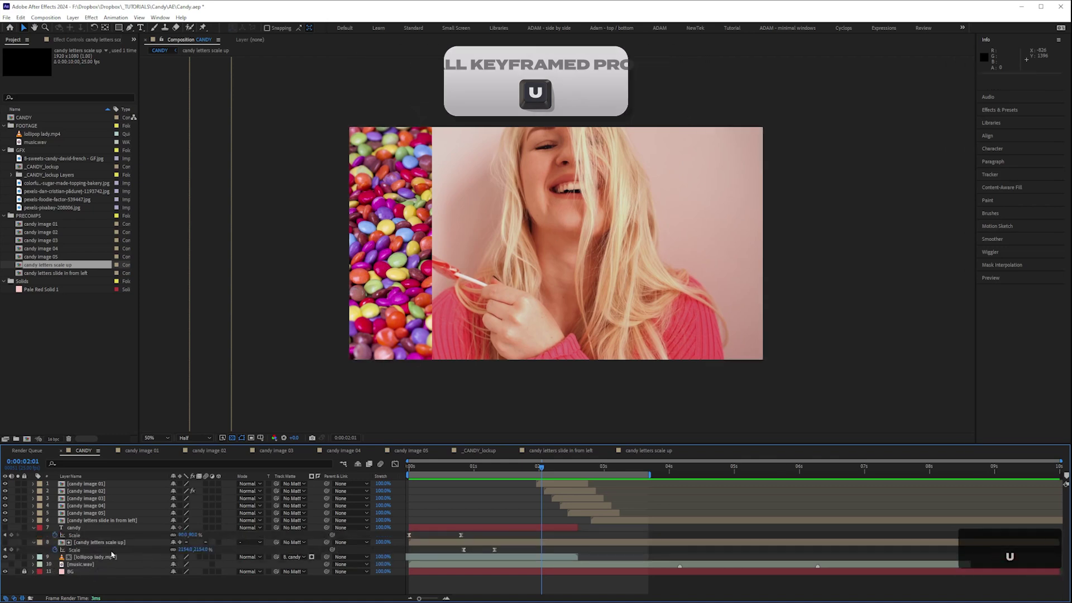
key(u)
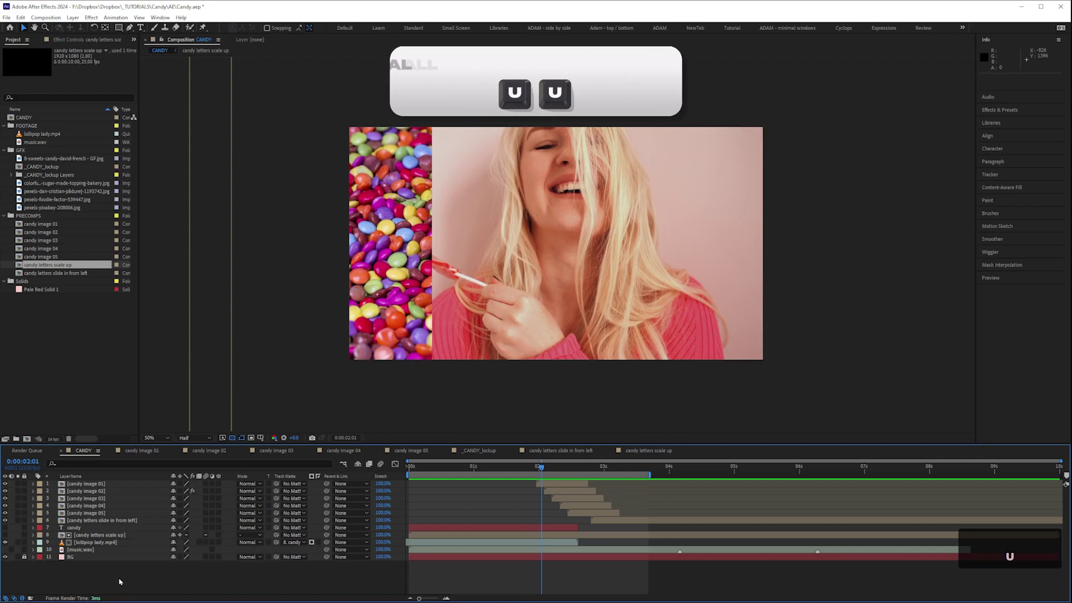
Reveal all modified properties of the layers in CANDY, look through them, and collapse them again.
key(u)
key(u)
key(space)
scroll(128, 540, down, 5)
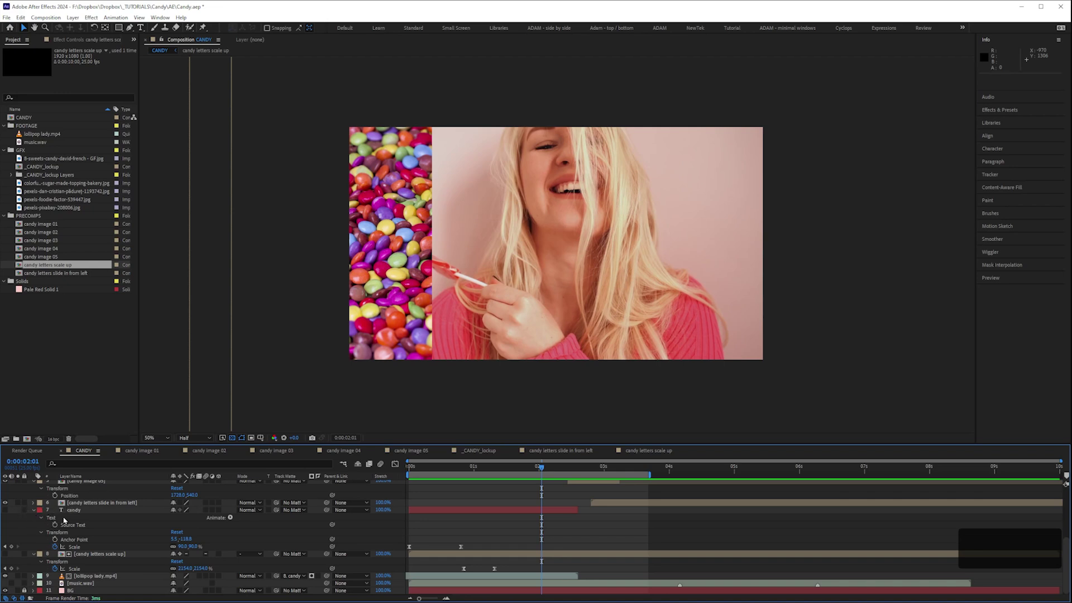
key(u)
key(u)
key(u)
key(u)
key(u)
key(u)
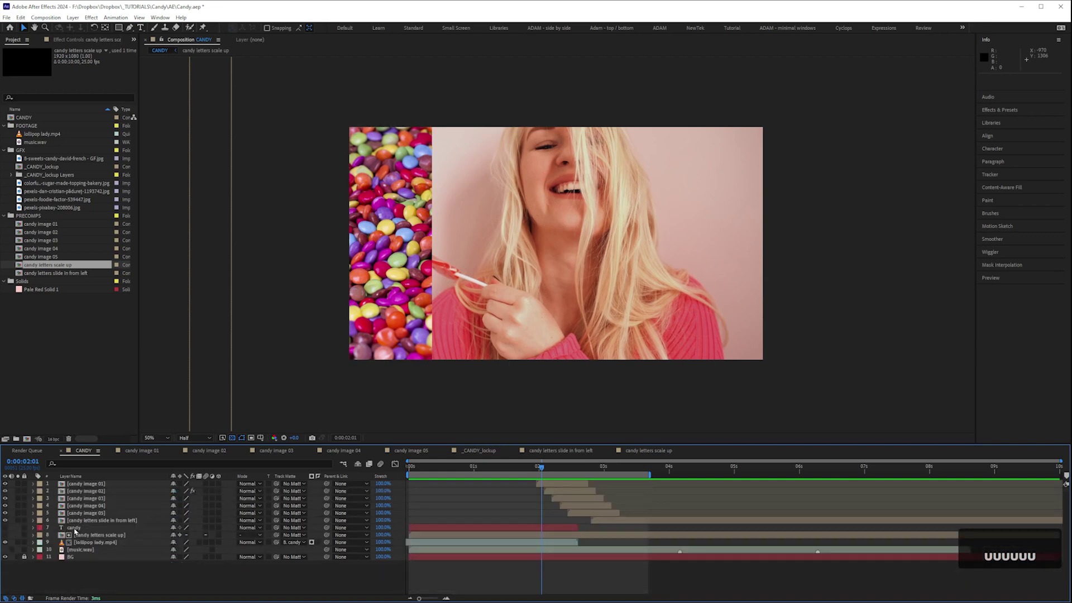
Expand the Transform properties of candy letters scale up, and inspect and collapse those of candy image 02.
click(84, 537)
click(32, 535)
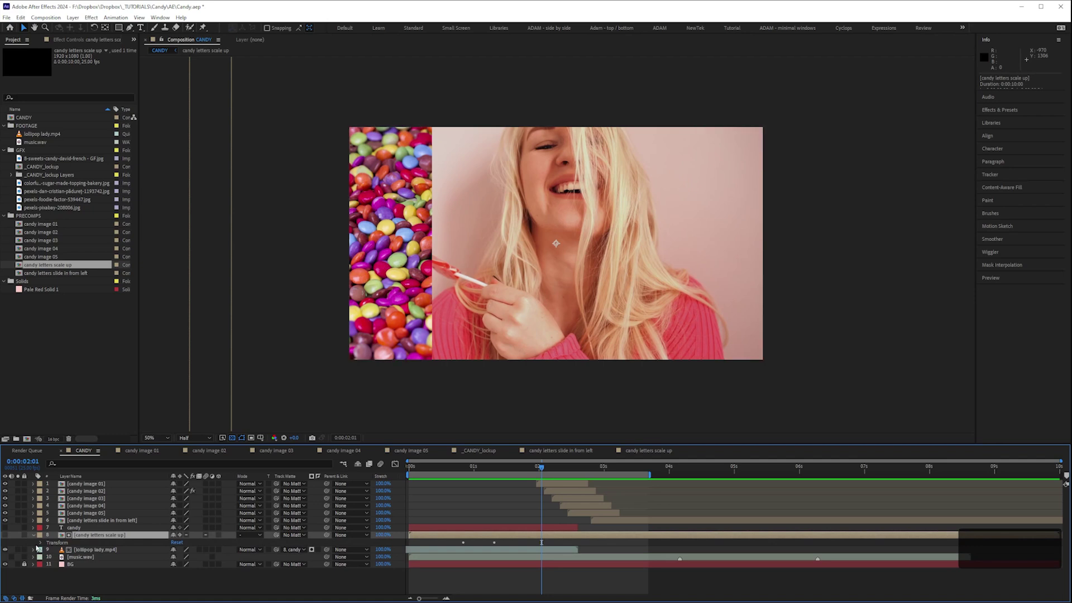
click(40, 542)
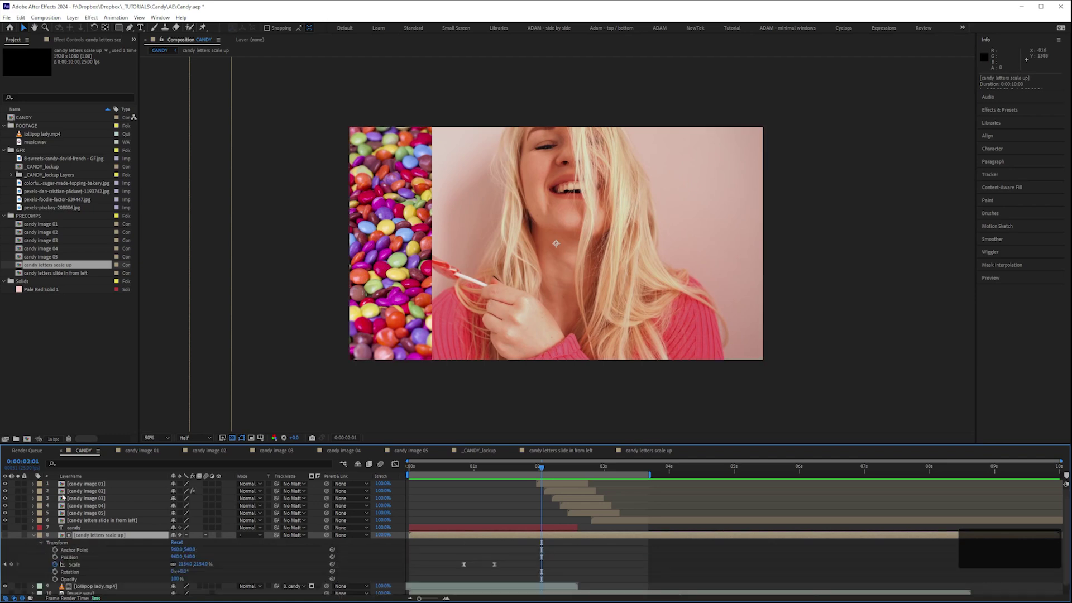
click(33, 491)
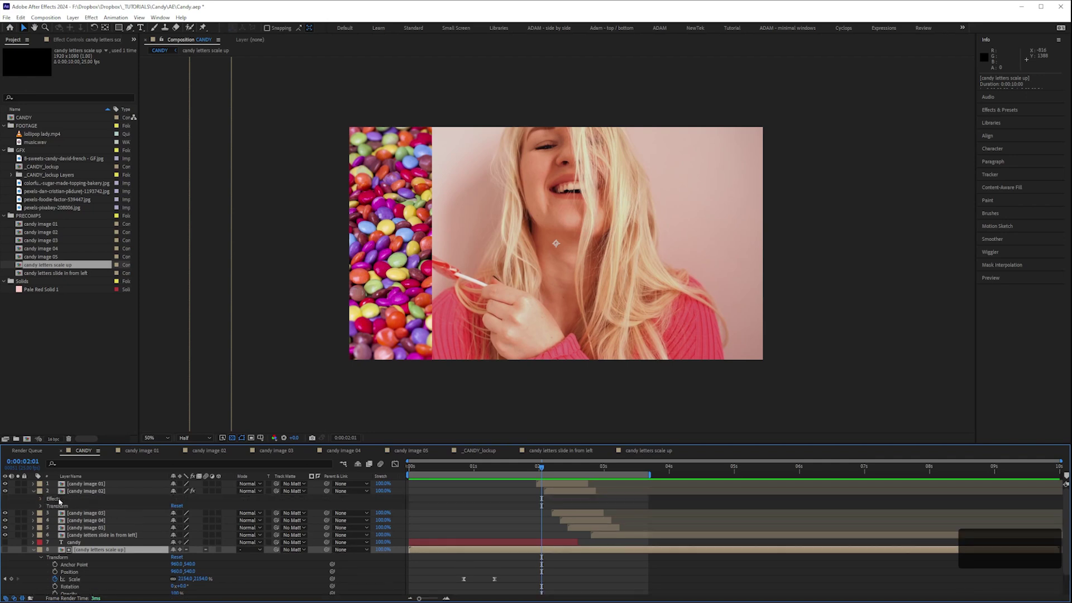
click(42, 506)
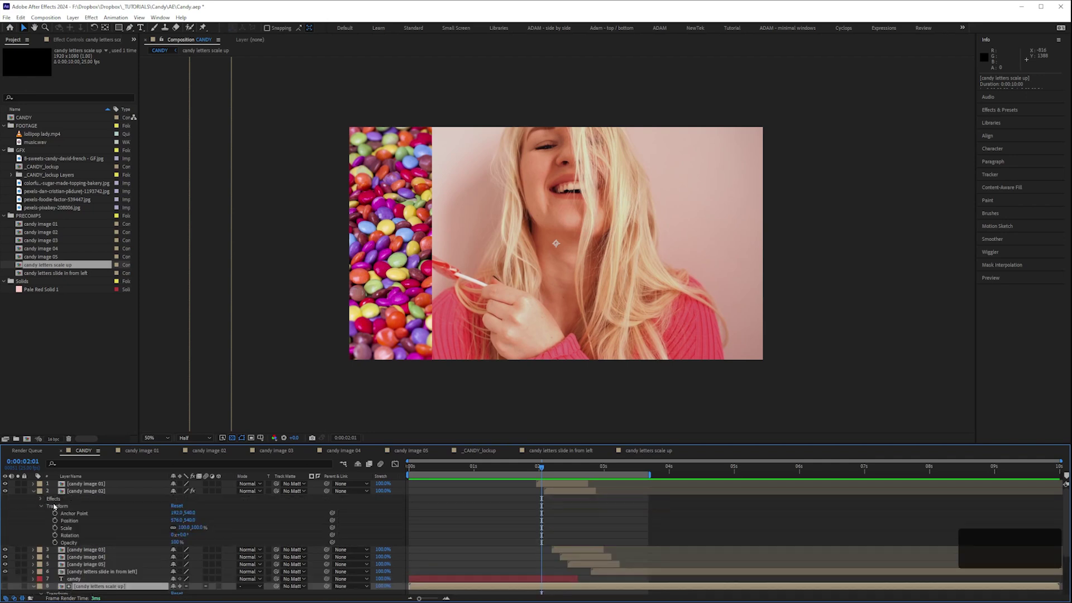
click(41, 506)
click(33, 491)
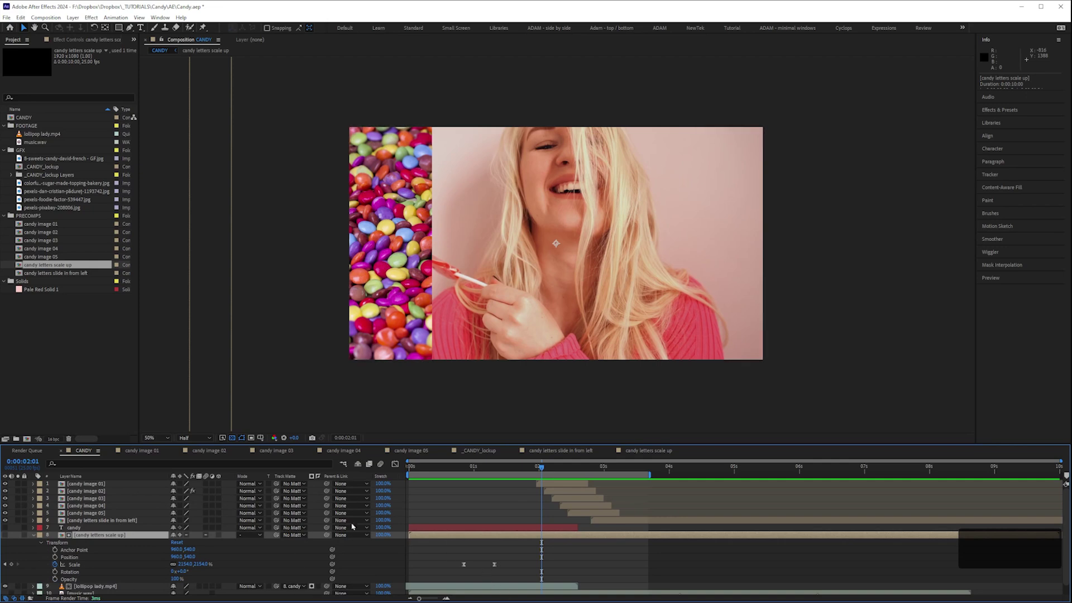
Unmute the music.wav layer and preview the sequence with sound.
key(space)
scroll(56, 580, down, 1)
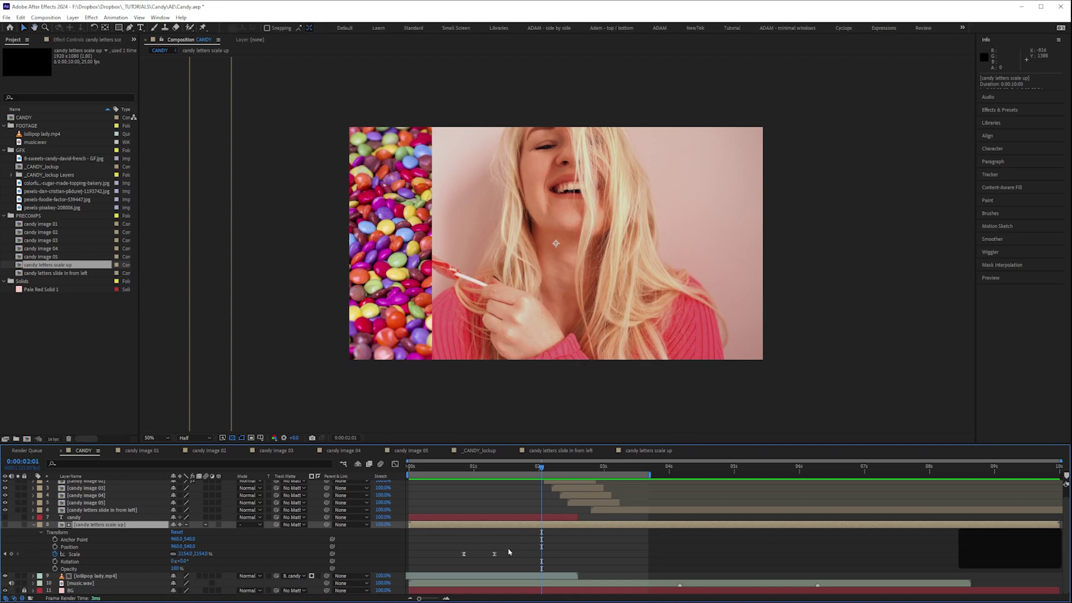
click(535, 543)
key(KP_0)
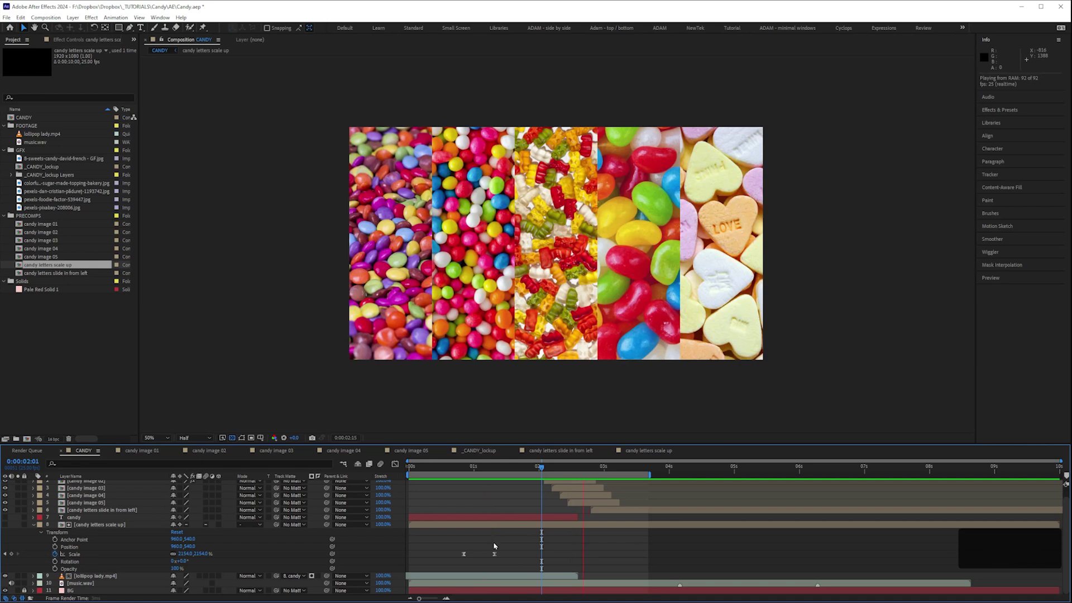
key(space)
Move both Scale keyframes of candy letters scale up a few frames later and preview the timing with the music.
drag(505, 554, 470, 556)
click(501, 556)
click(501, 555)
click(541, 544)
key(KP_0)
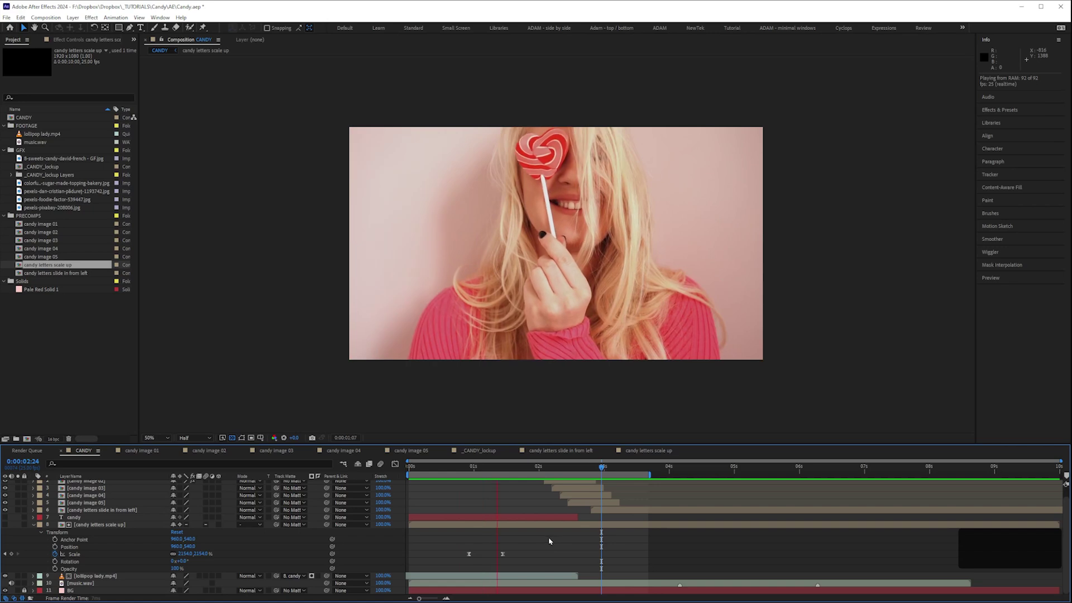
key(space)
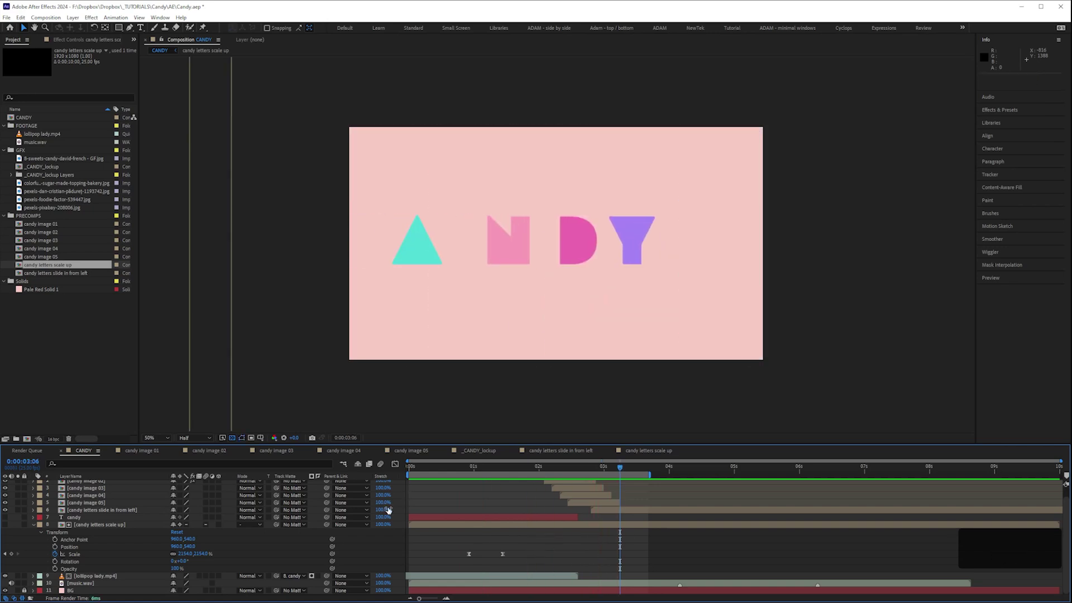
Split the candy letters scale up layer at 0:00:02:15, where lollipop lady.mp4 ends, and delete the part after the cut.
click(581, 470)
drag(581, 471, 584, 472)
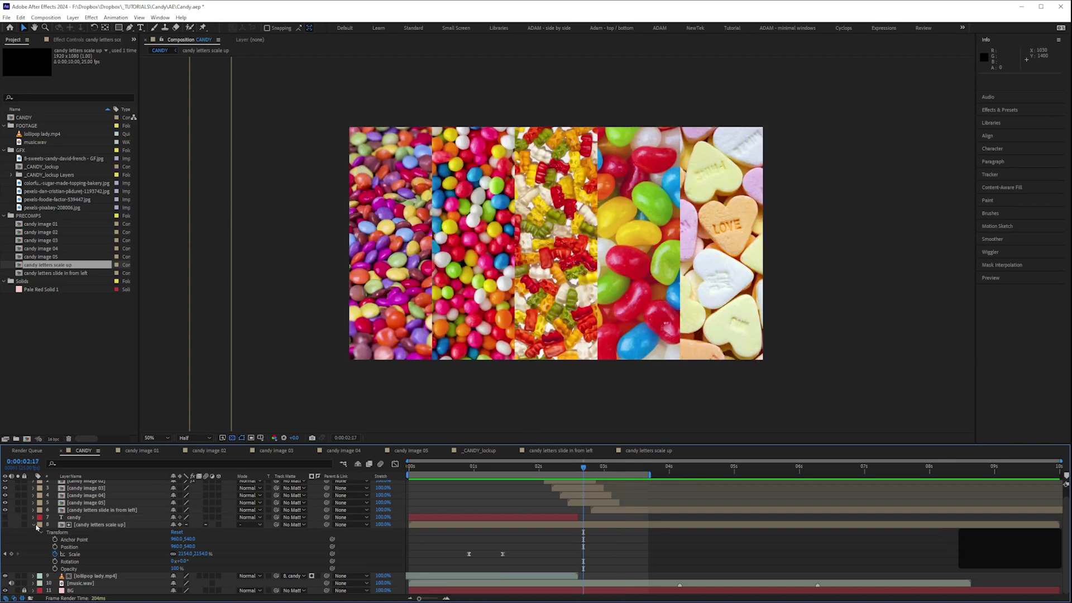
key(u)
key(Page_Up)
key(Page_Up)
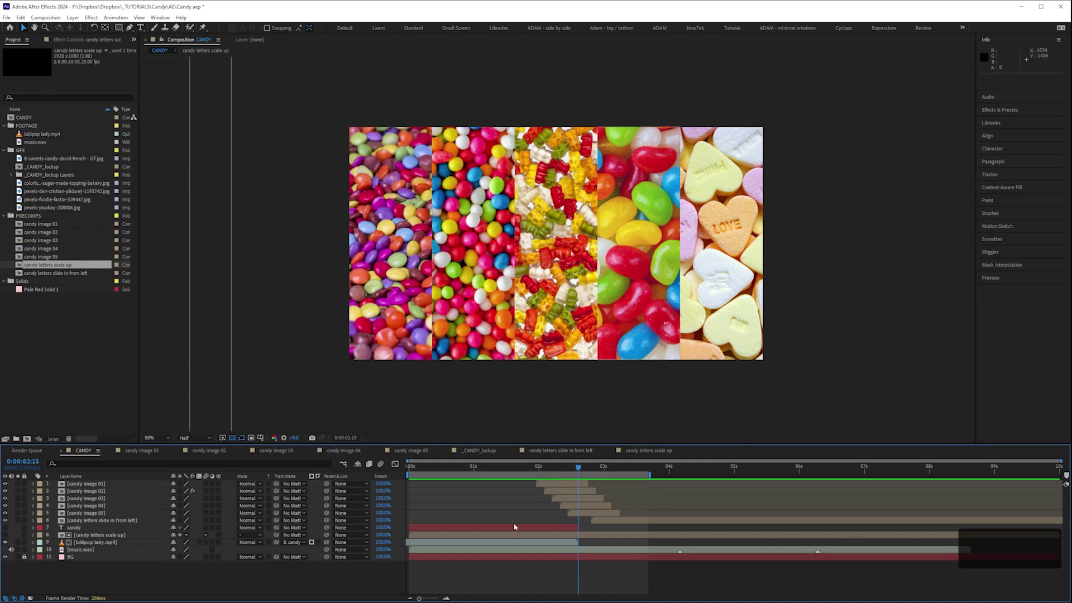
click(601, 538)
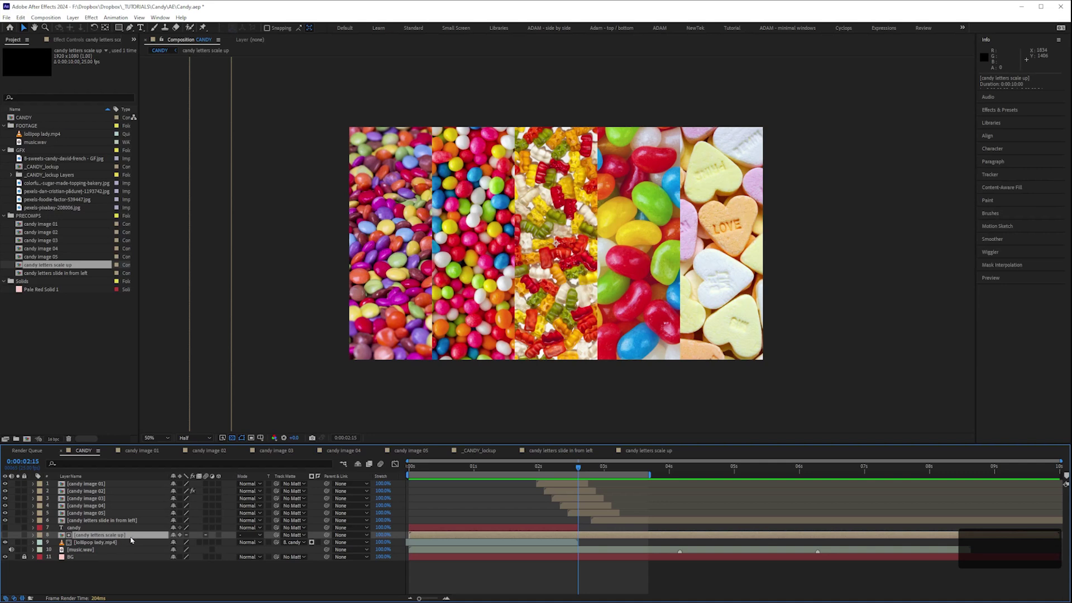
drag(577, 472, 574, 473)
drag(572, 470, 578, 470)
key(ctrl+shift+d)
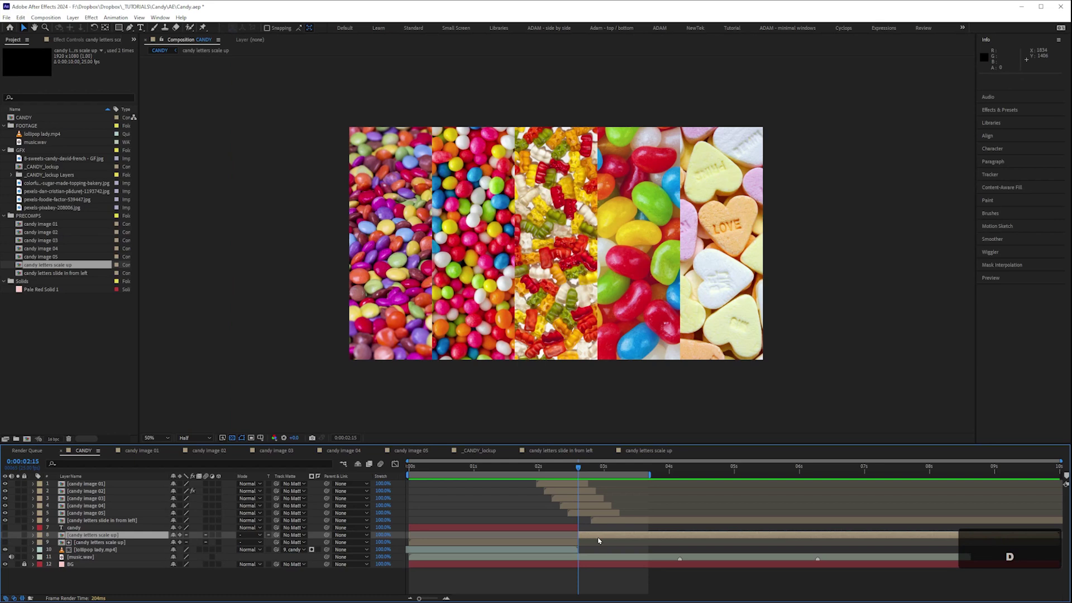
key(Delete)
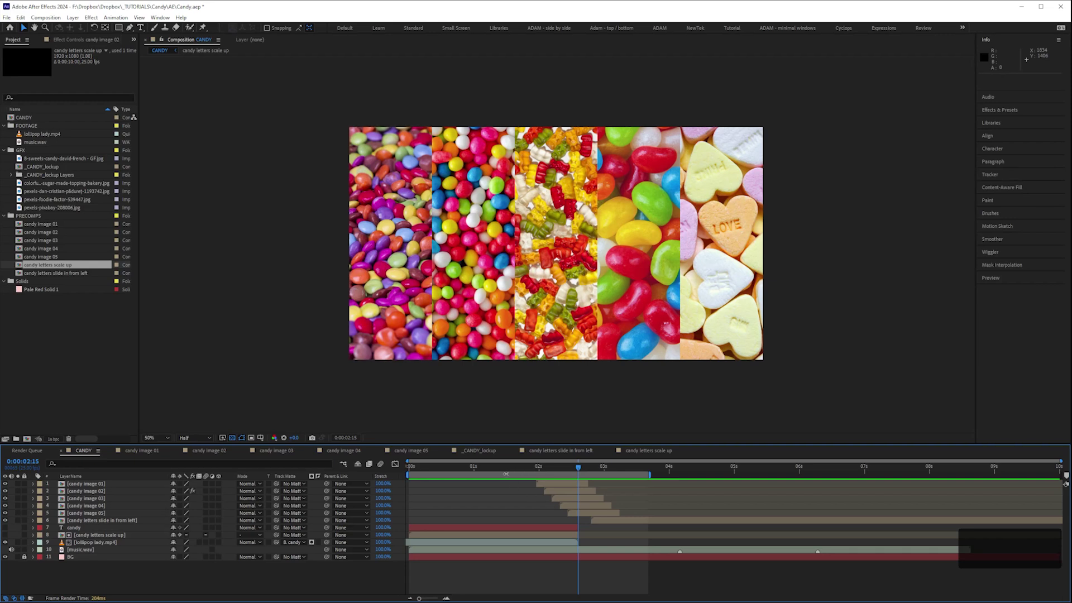
Set the label colour of the five candy image layers to Fuchsia.
click(442, 468)
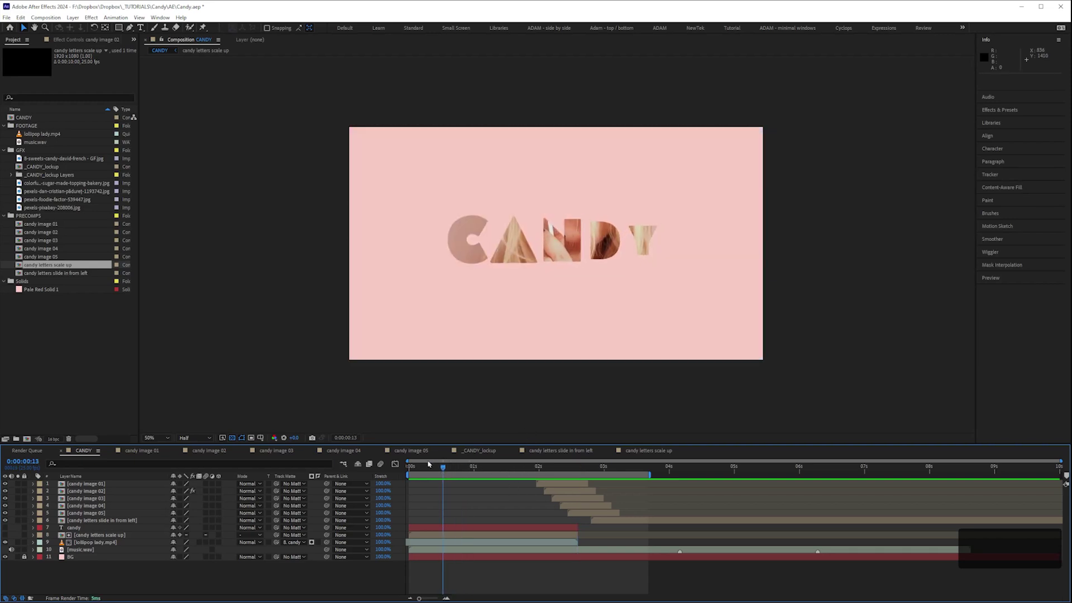
key(space)
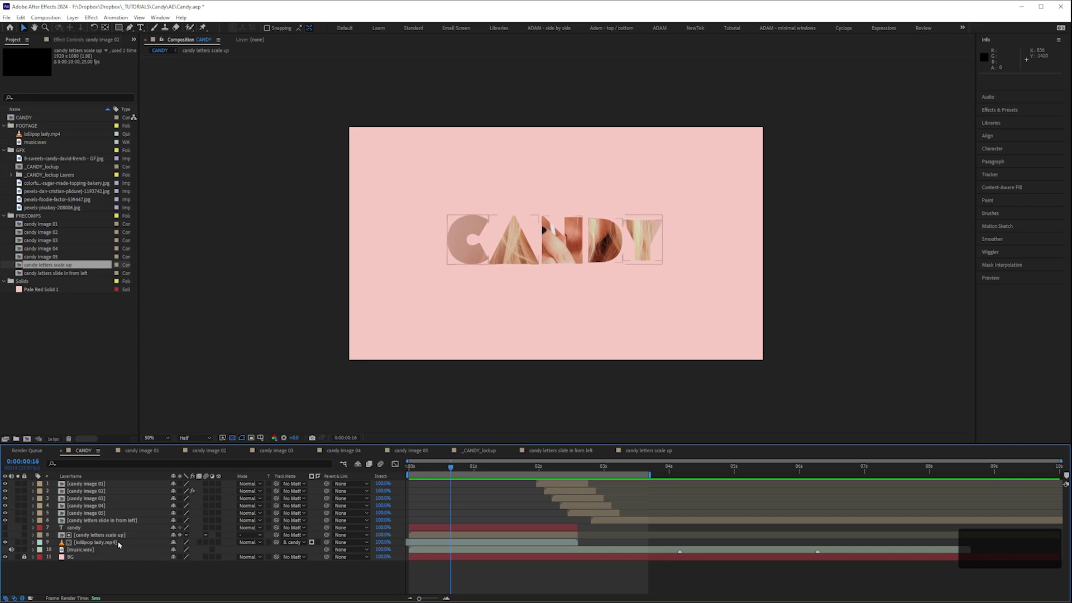
click(116, 540)
drag(451, 468, 586, 482)
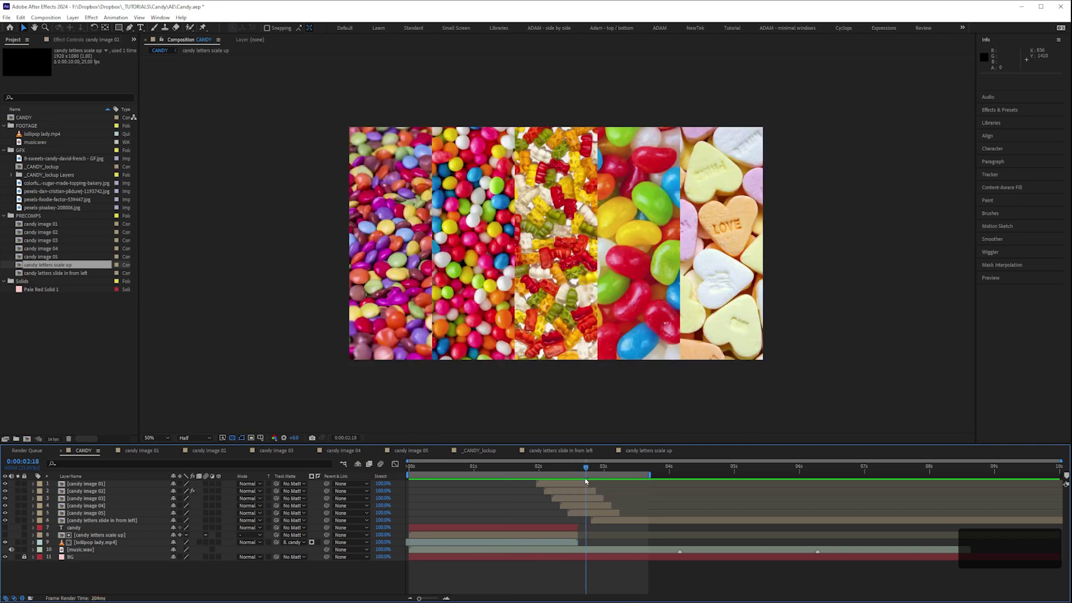
click(95, 485)
shift+click(104, 512)
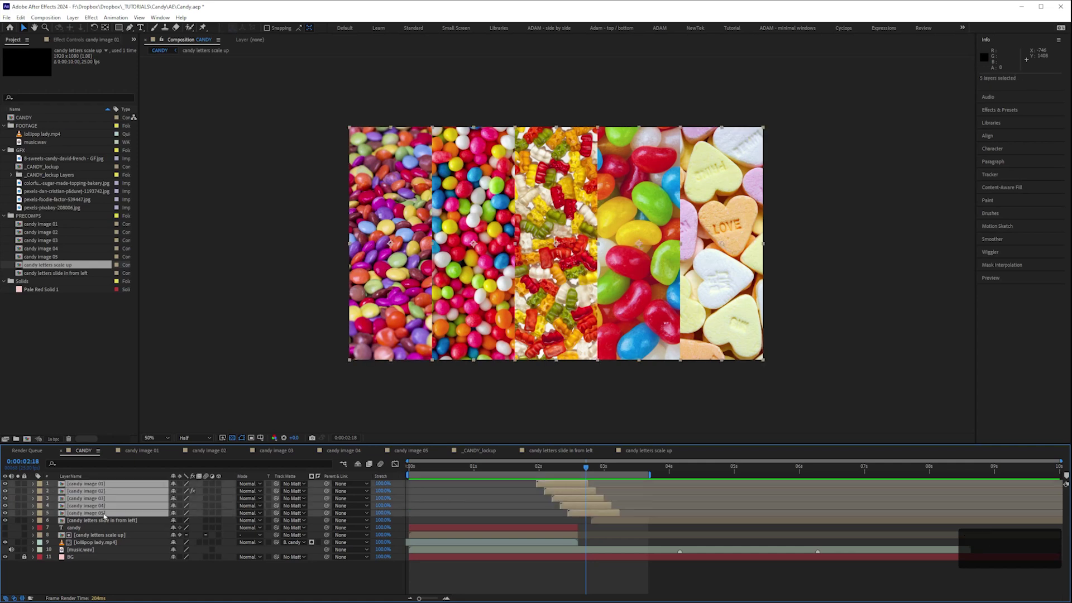
click(39, 485)
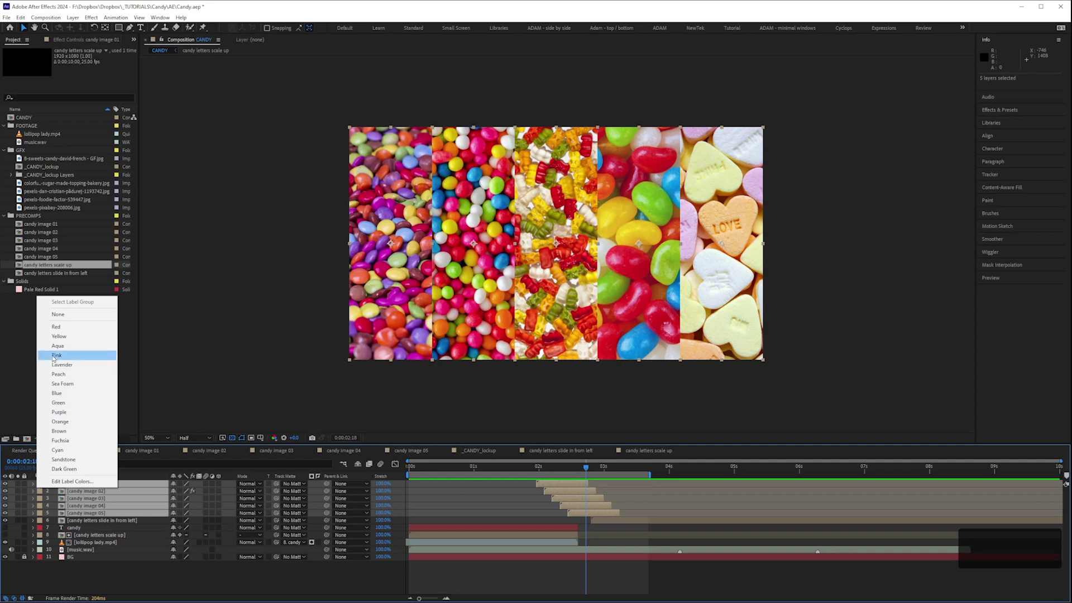
click(61, 440)
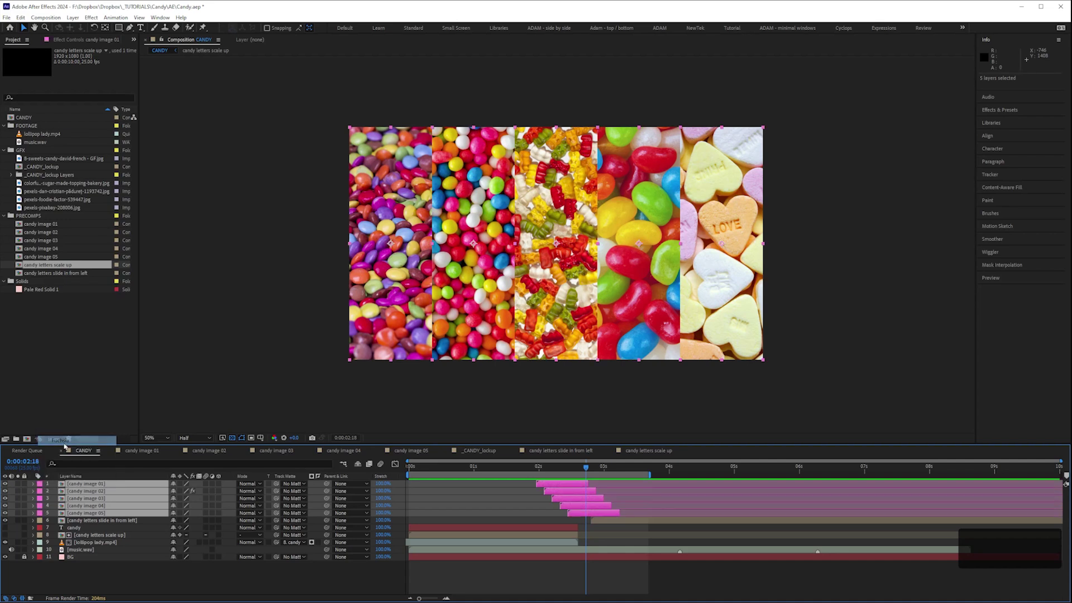
Set the label colour of the candy, candy letters scale up and lollipop lady.mp4 layers to Sandstone.
click(521, 471)
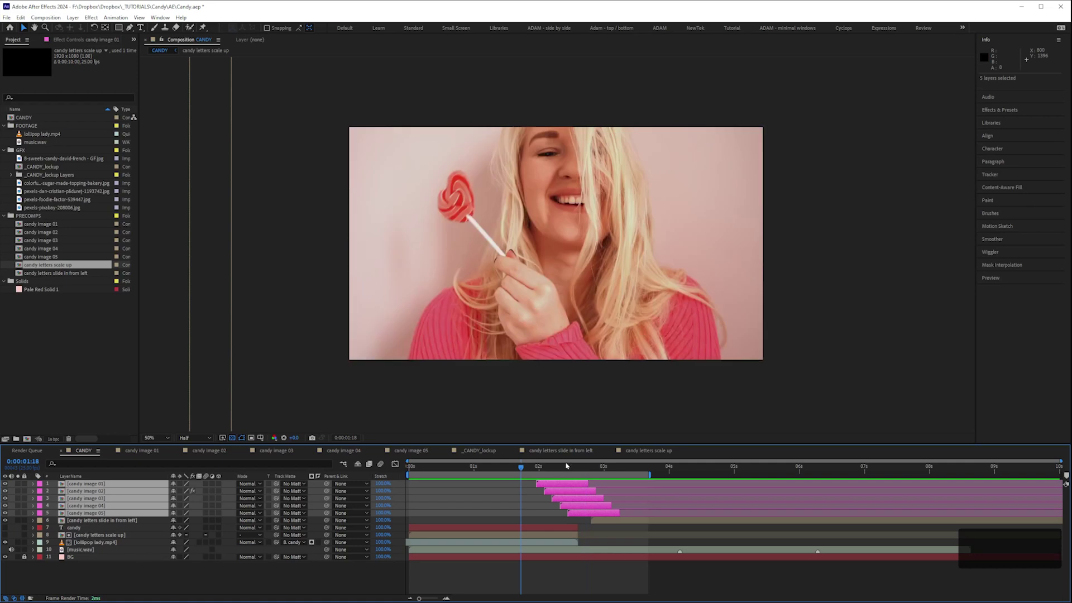
key(shift+Page_Up)
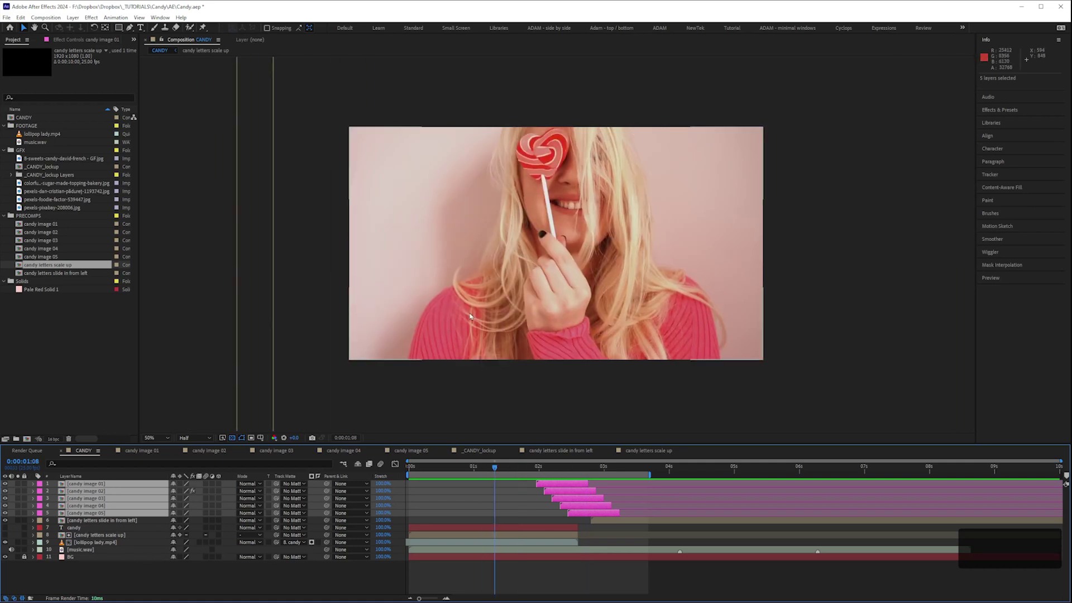
click(519, 527)
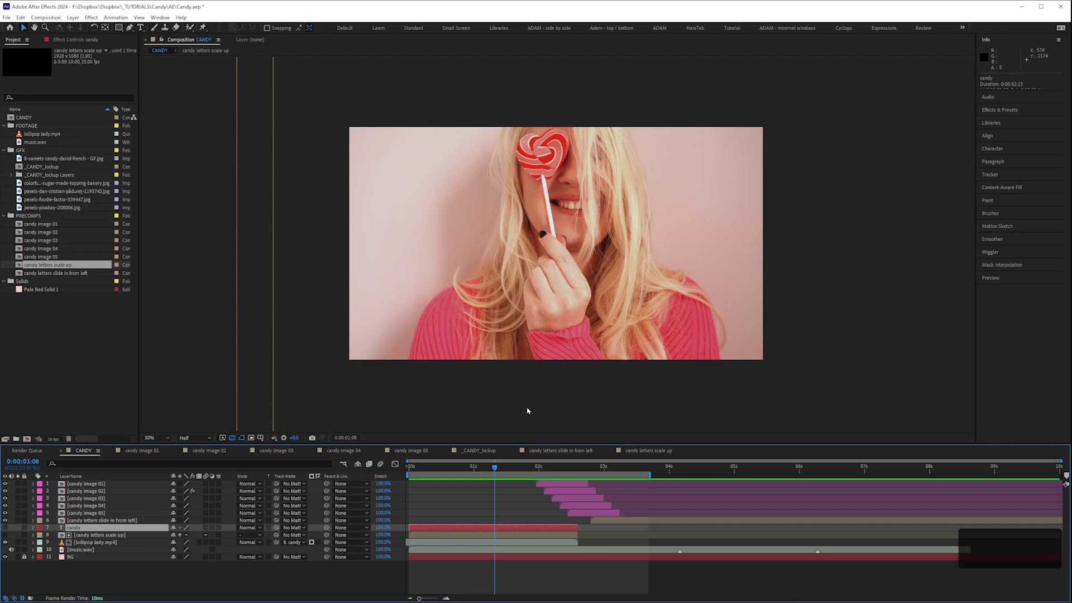
shift+click(83, 542)
click(39, 527)
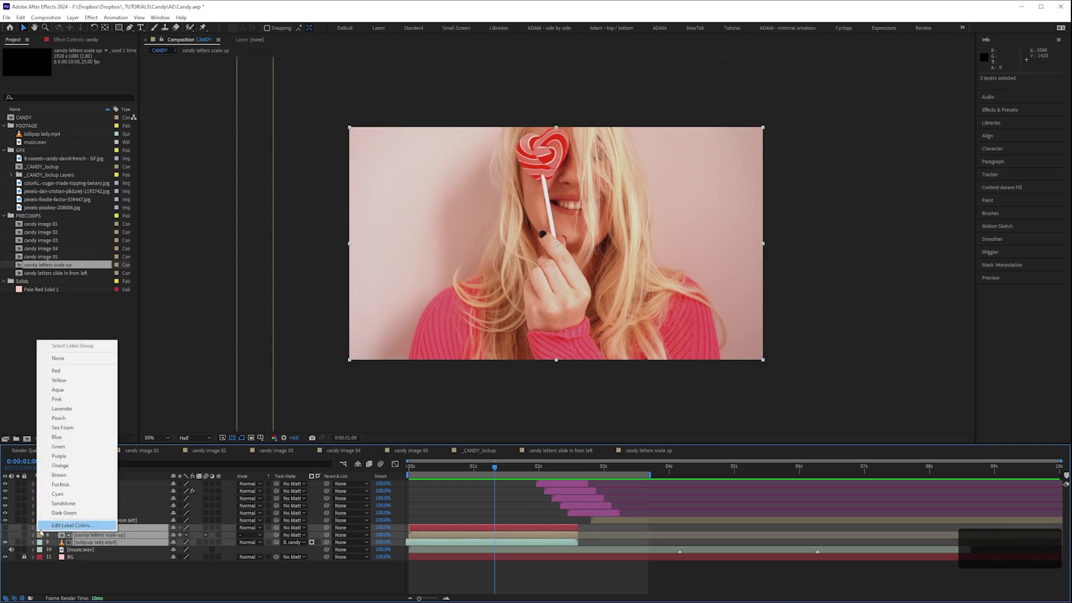
click(75, 503)
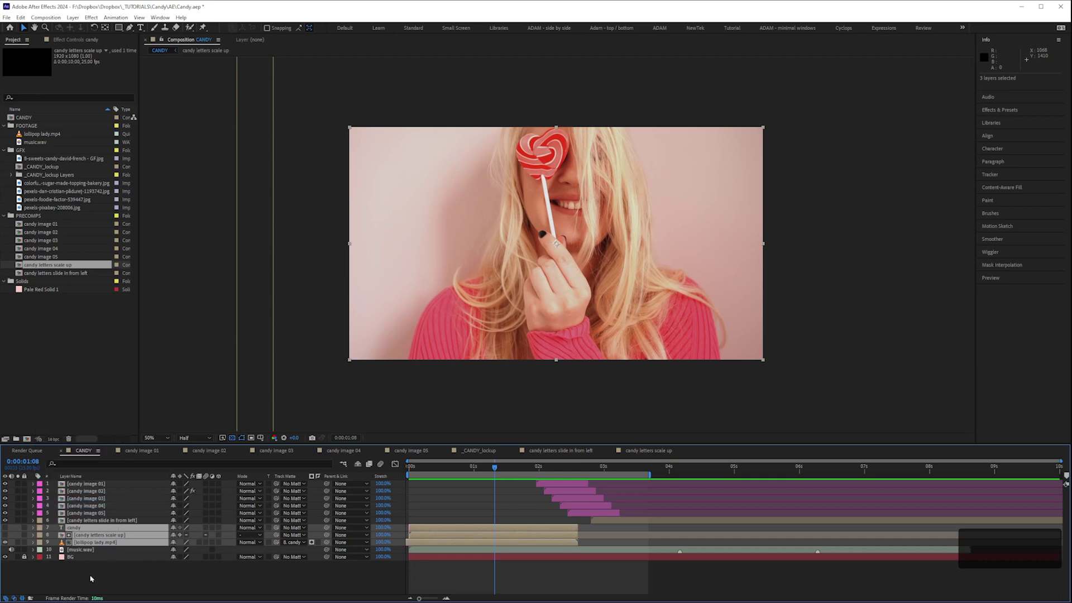
Set the label colour of the music.wav and BG layers to None, unlocking BG for the change and locking it again.
click(103, 558)
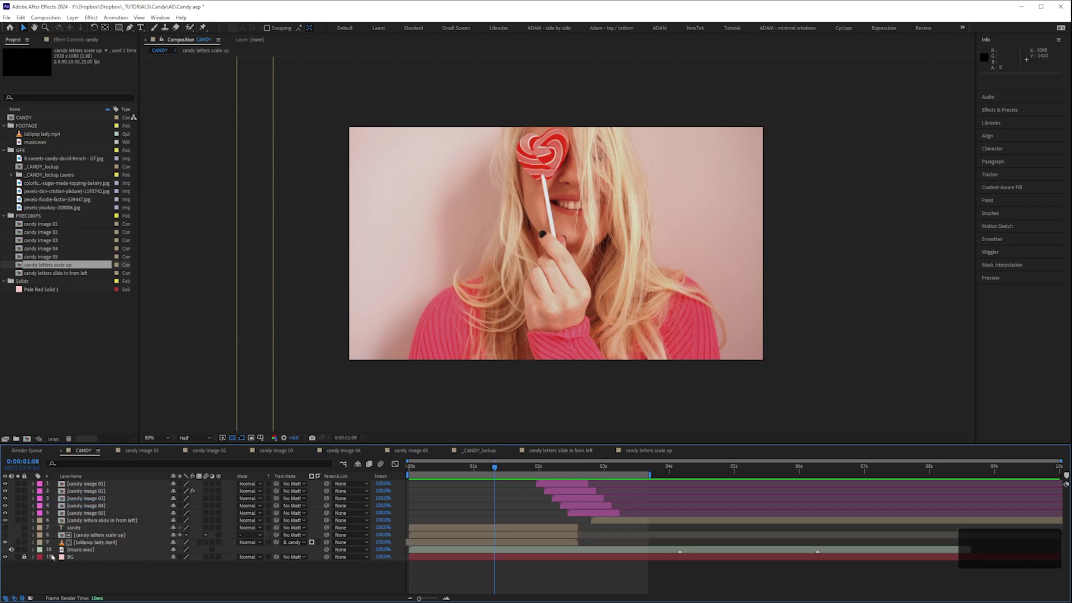
click(83, 551)
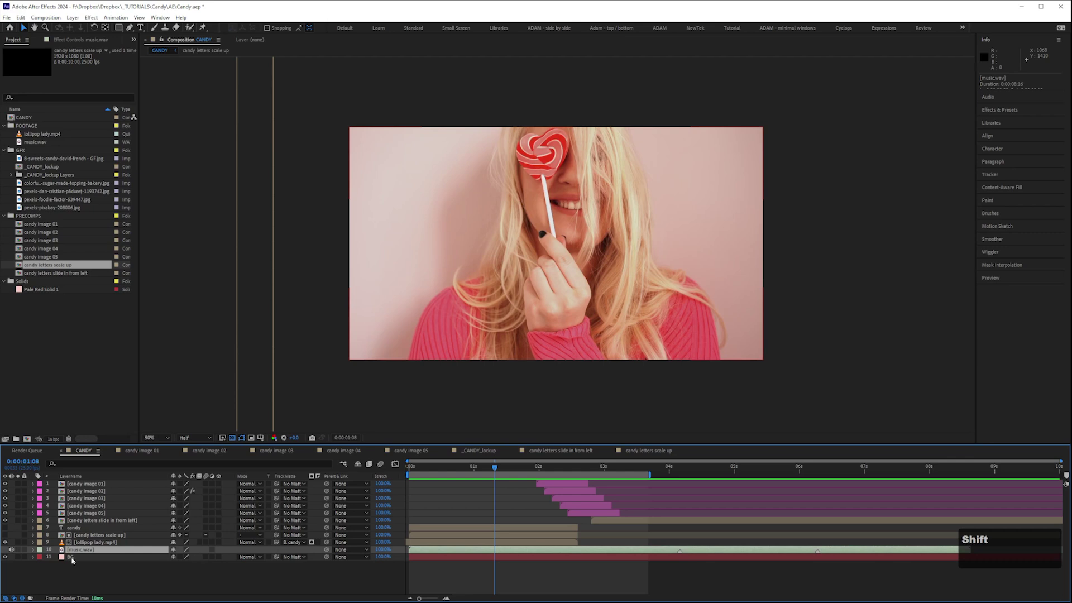
shift+click(71, 559)
click(41, 556)
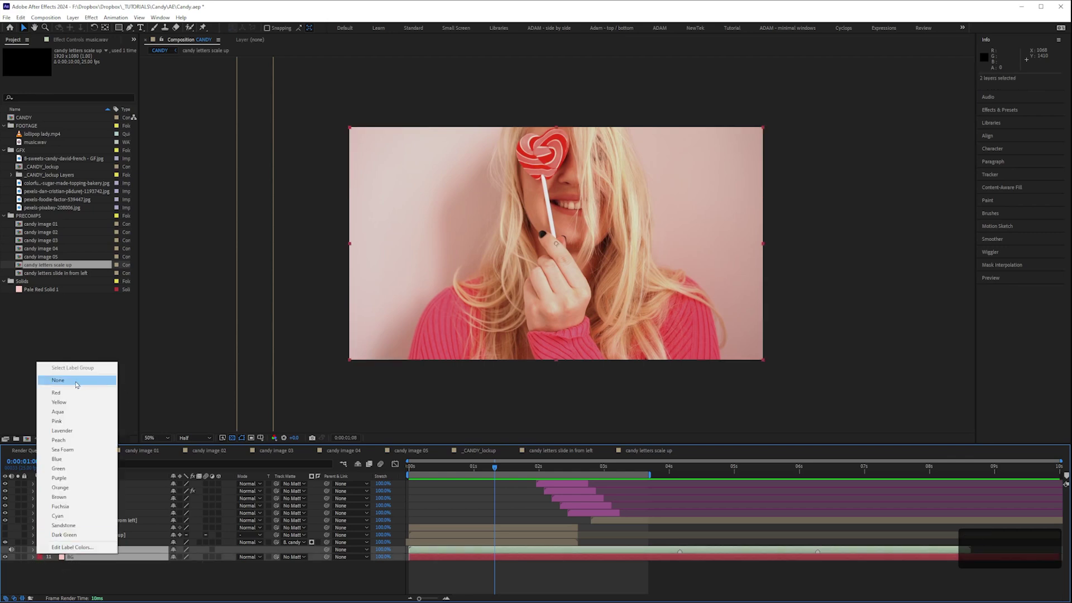
click(58, 381)
click(41, 561)
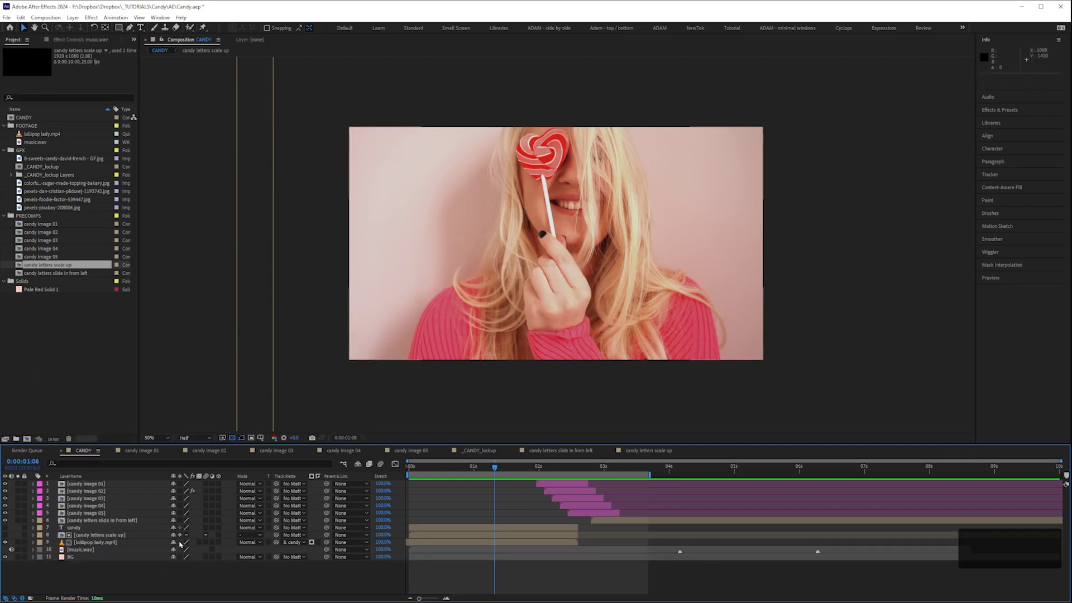
click(24, 557)
Set the label colour of the candy letters slide in from left layer to Purple.
key(space)
click(635, 520)
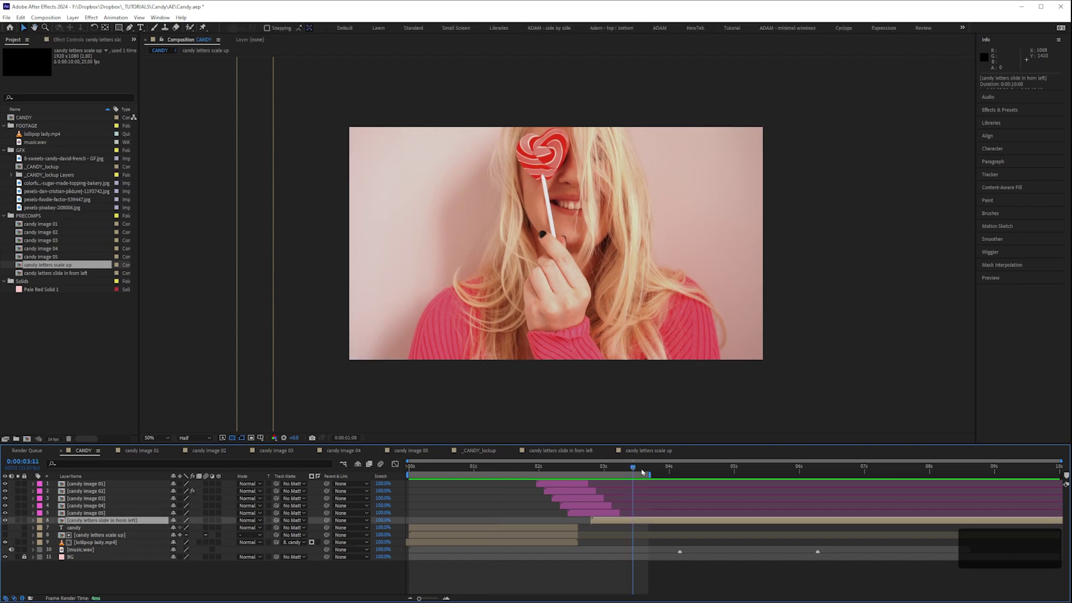
drag(637, 473, 667, 469)
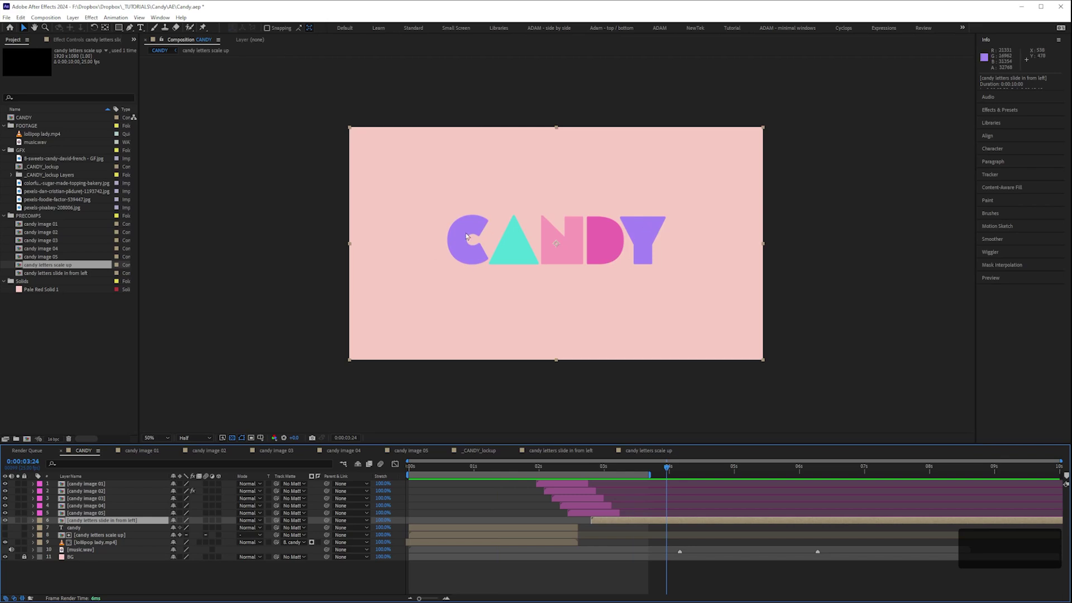
click(38, 523)
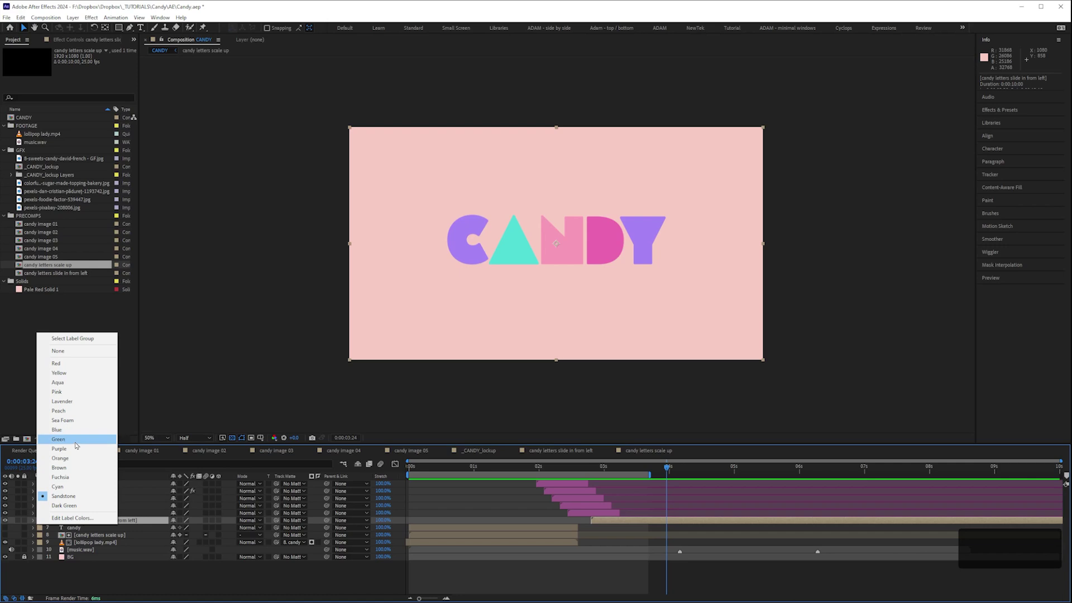
click(59, 448)
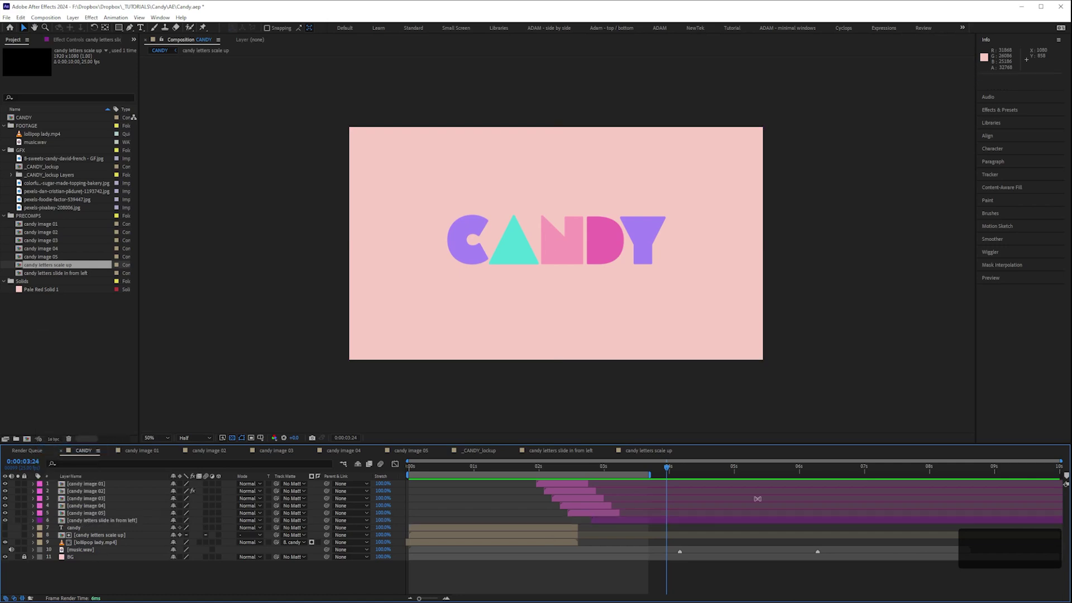
Extend the end of the work area to 0:00:08:18, where the music ends, and preview the sequence.
drag(674, 471, 692, 471)
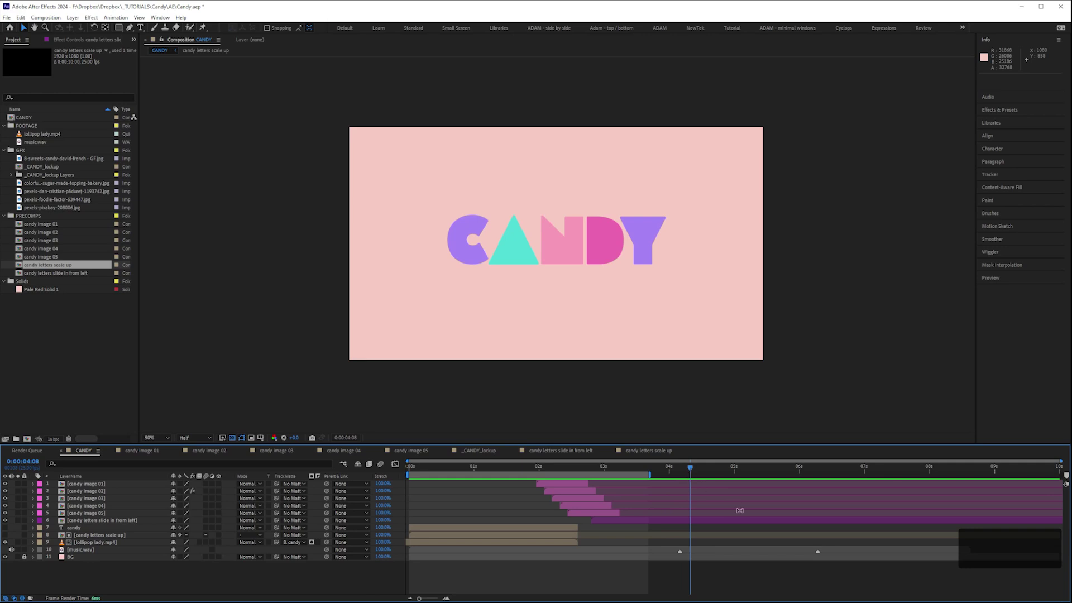
drag(700, 472, 977, 498)
key(n)
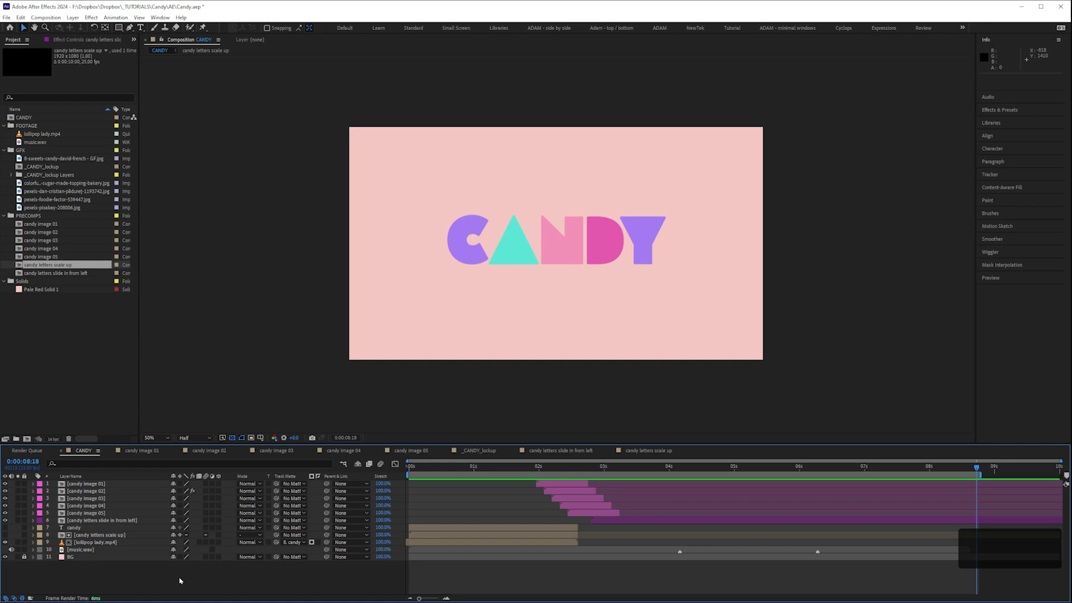
key(KP_0)
key(space)
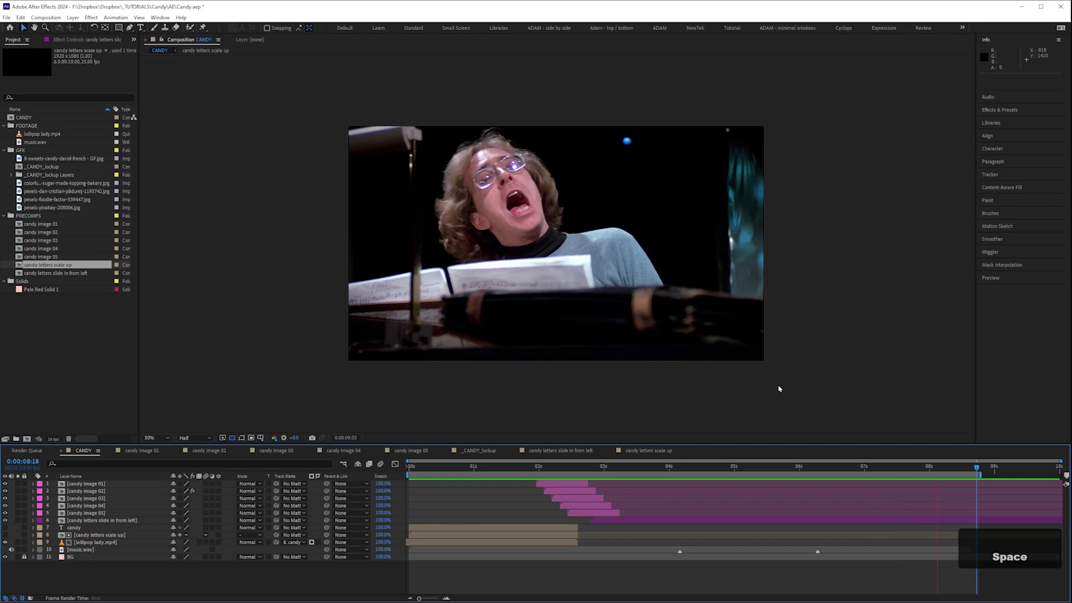
Go to the first music marker at 0:00:04:04 and import candy skeleton.mp4 as the top layer of the CANDY composition.
click(660, 472)
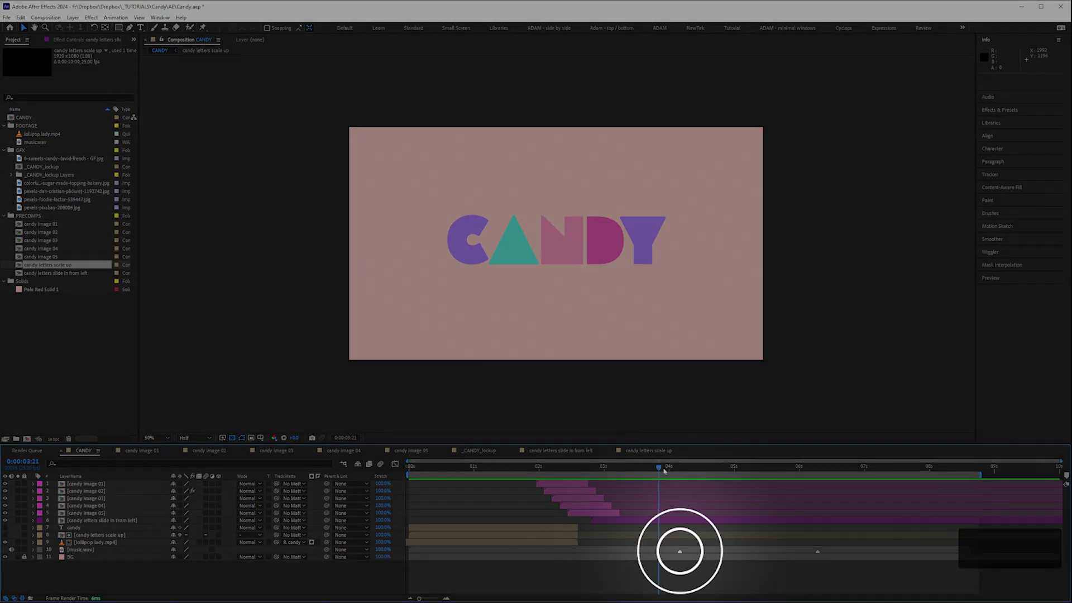
click(681, 473)
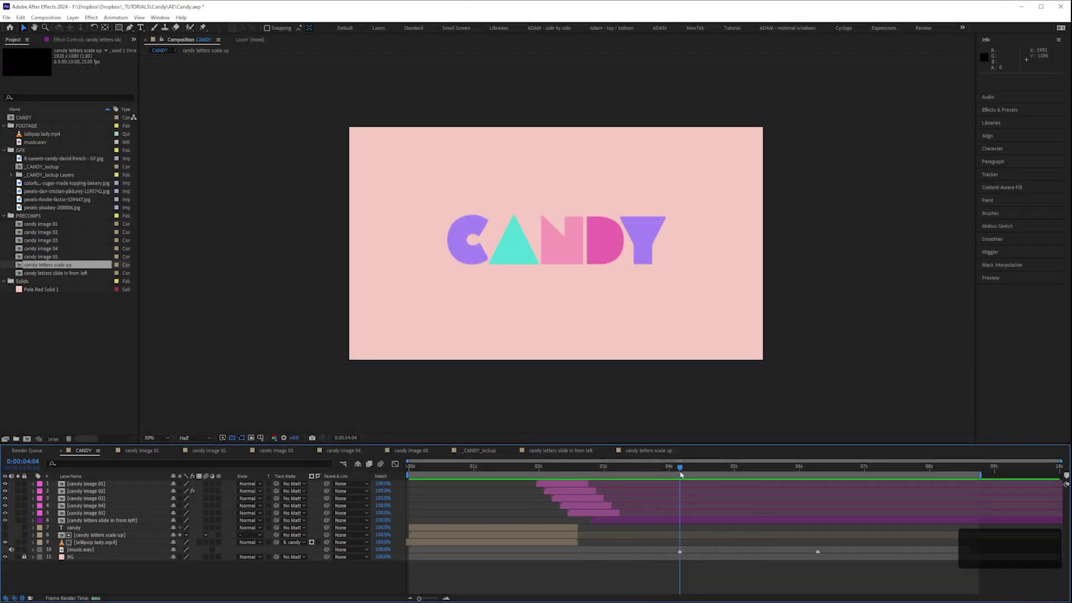
click(64, 344)
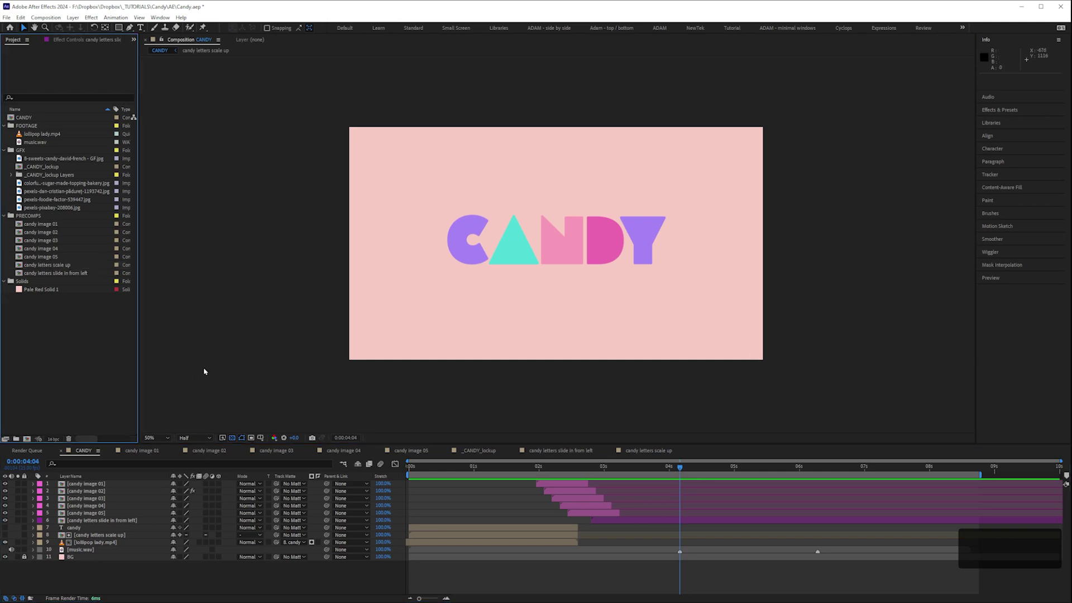
key(alt+Tab)
click(474, 218)
drag(485, 221, 85, 488)
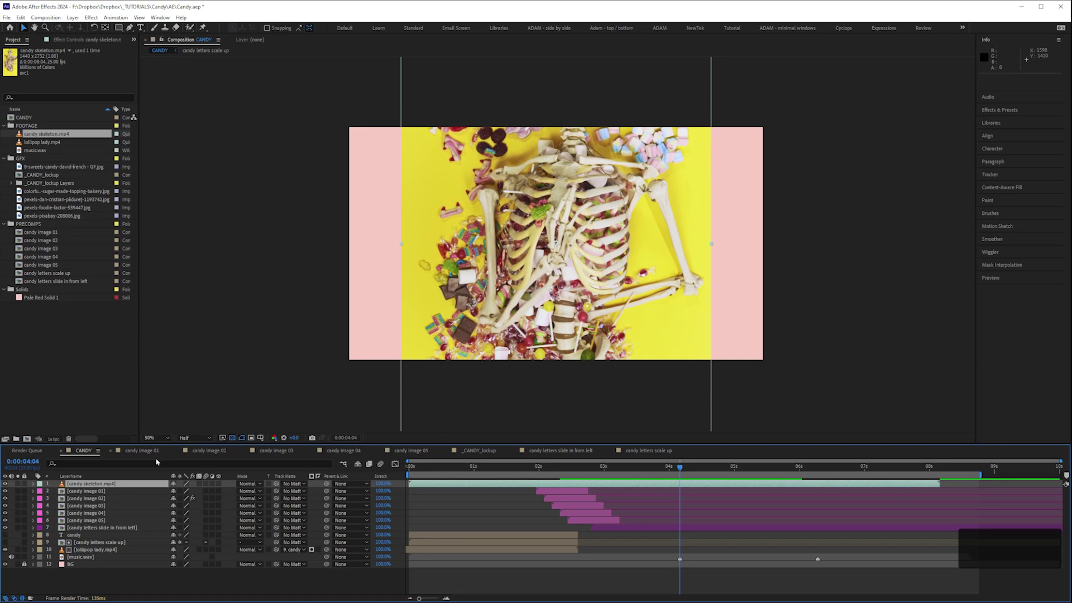
Scale the candy skeleton.mp4 layer down to 44% so the whole skeleton fits the frame.
click(33, 484)
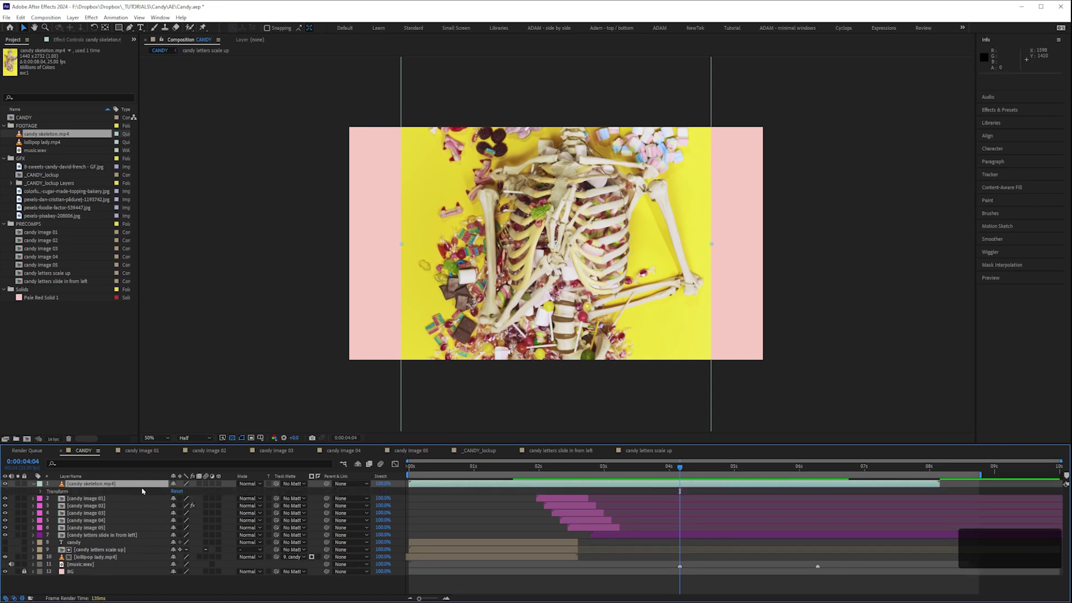
click(40, 491)
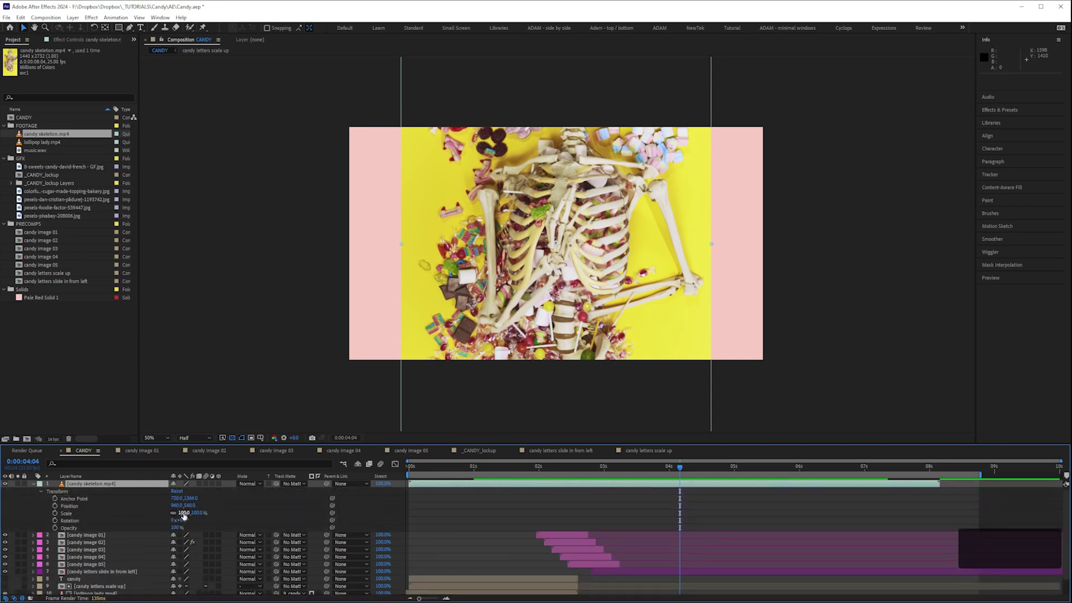
drag(183, 513, 162, 516)
Shift the candy skeleton.mp4 layer later and trim its start to the first music marker at 0:00:04:04.
drag(599, 483, 797, 501)
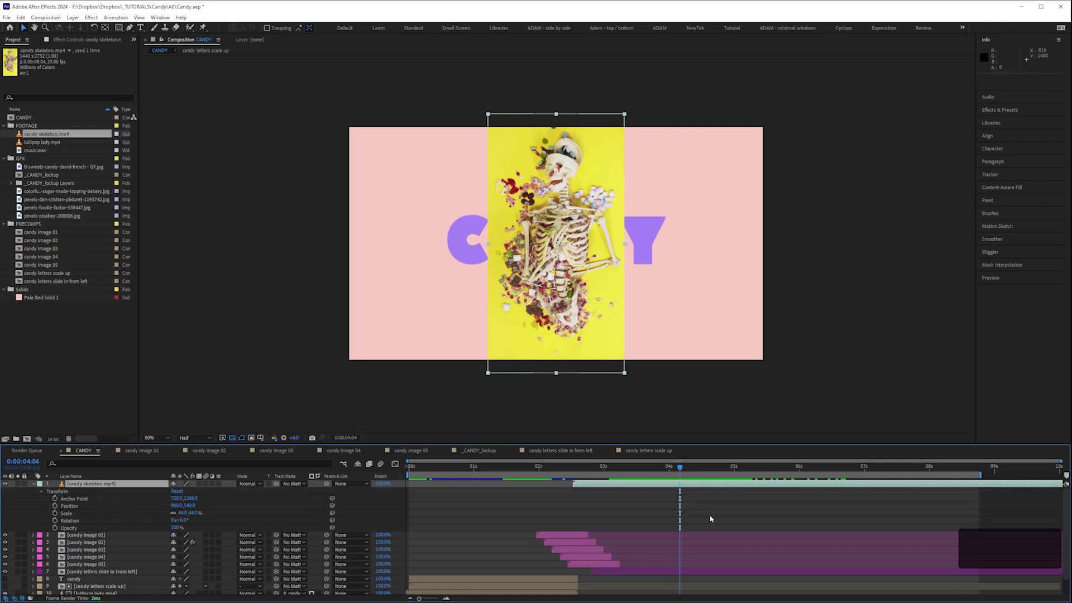
scroll(703, 518, down, 1)
key(space)
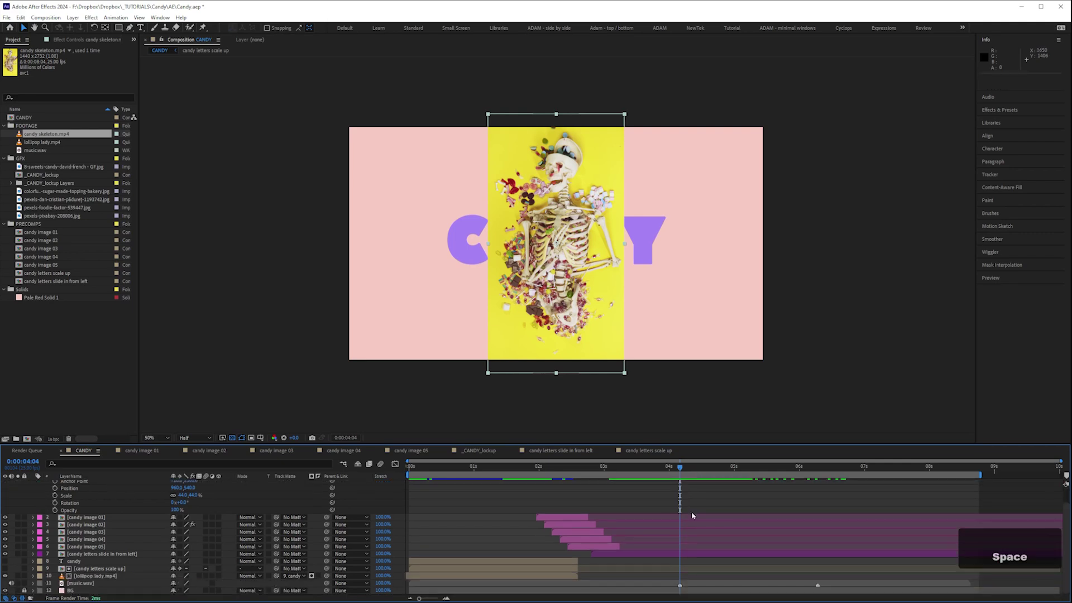
key(space)
scroll(695, 531, up, 1)
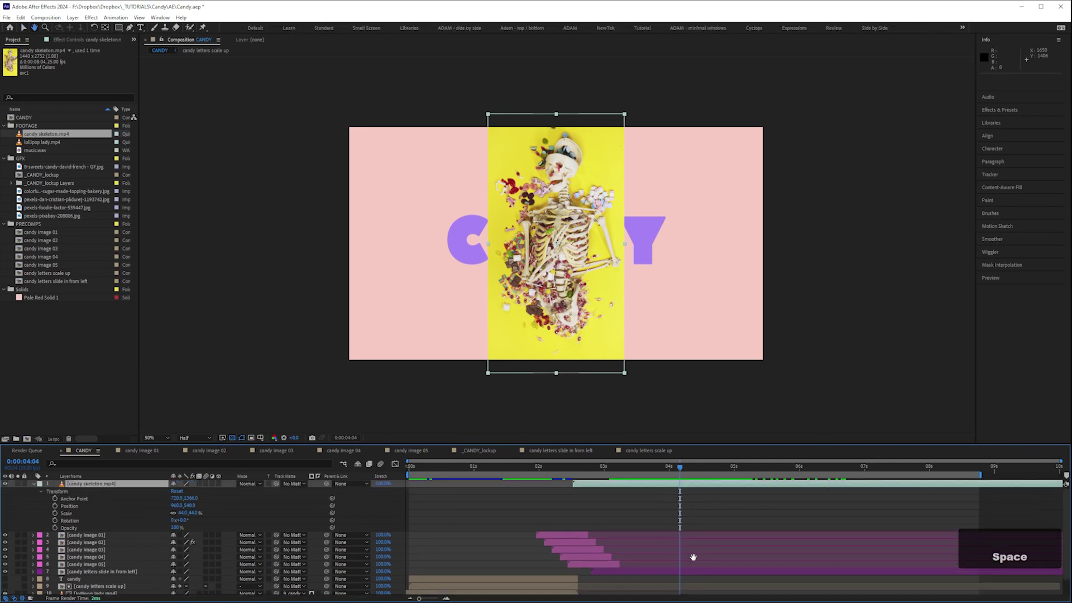
drag(696, 484, 751, 495)
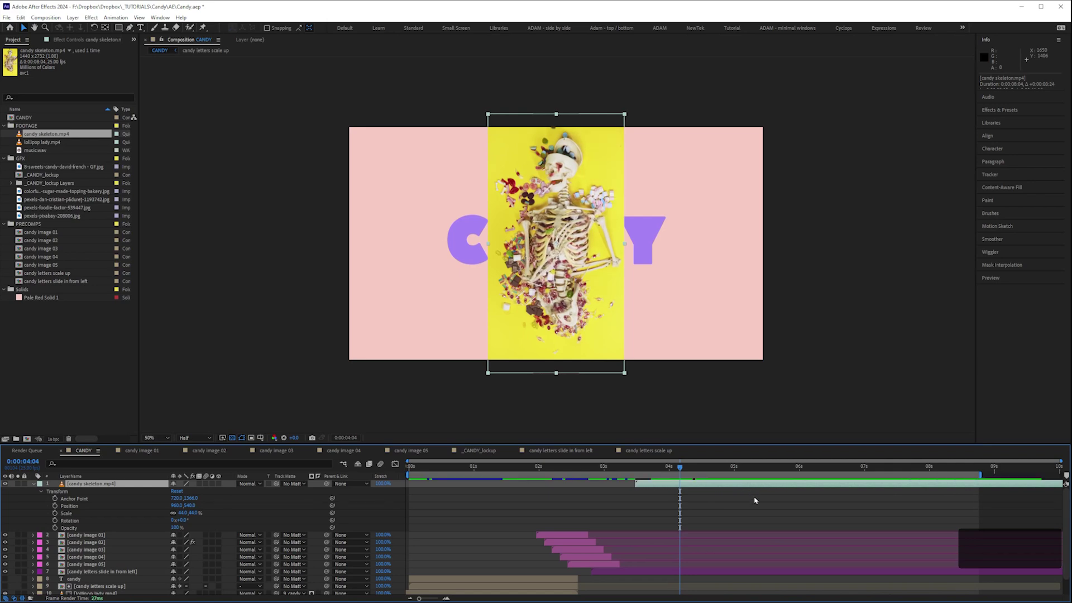
drag(634, 485, 706, 473)
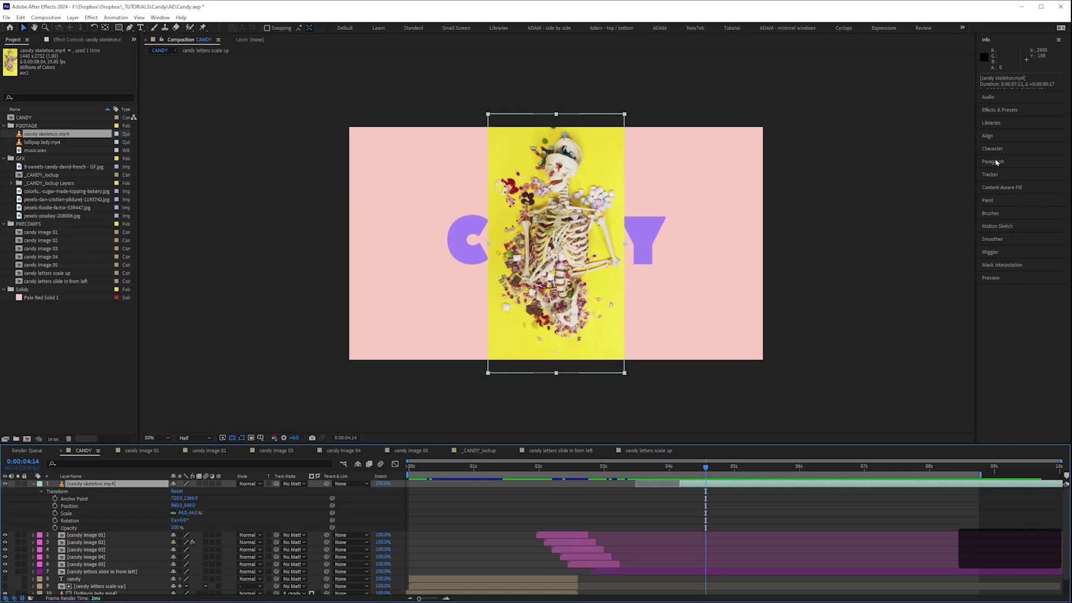
Find the CC RepeTile effect by searching for "rep" and apply it to the candy skeleton.mp4 layer.
click(1000, 110)
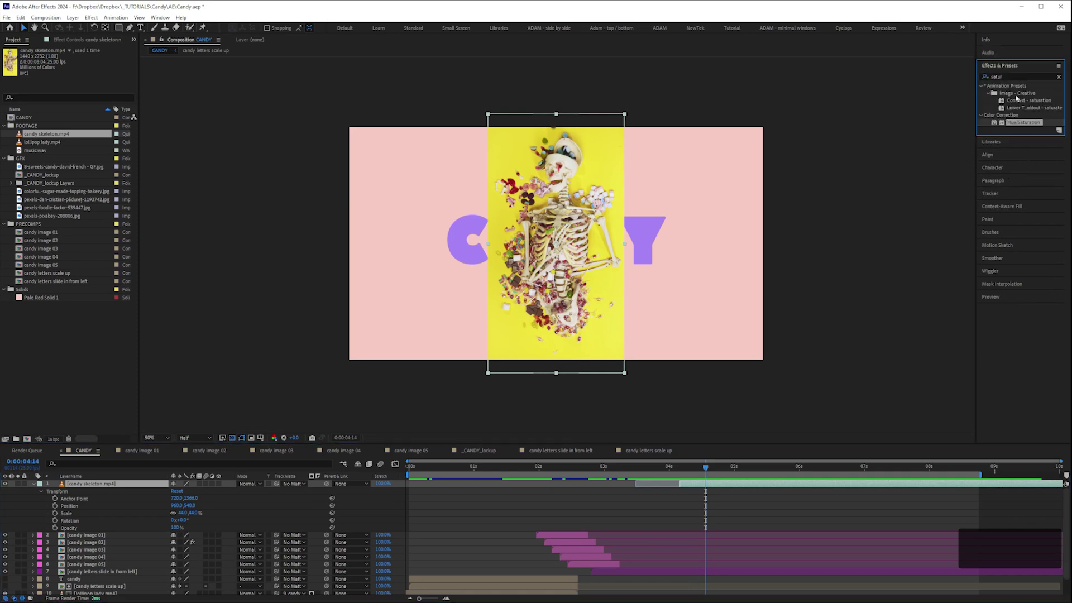
double_click(1011, 76)
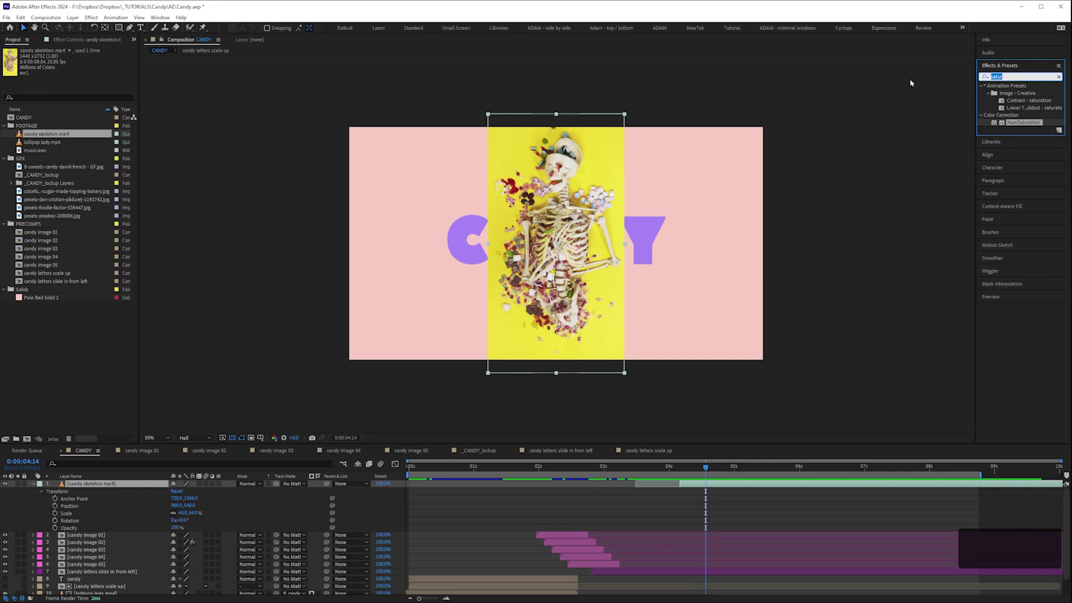
text(rep)
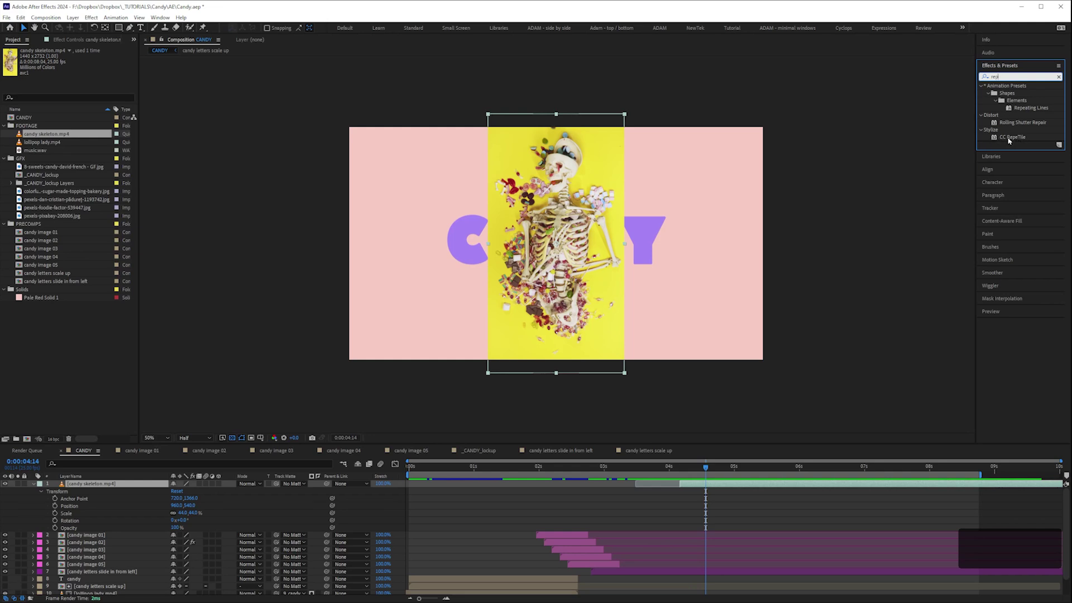
drag(1014, 140, 88, 490)
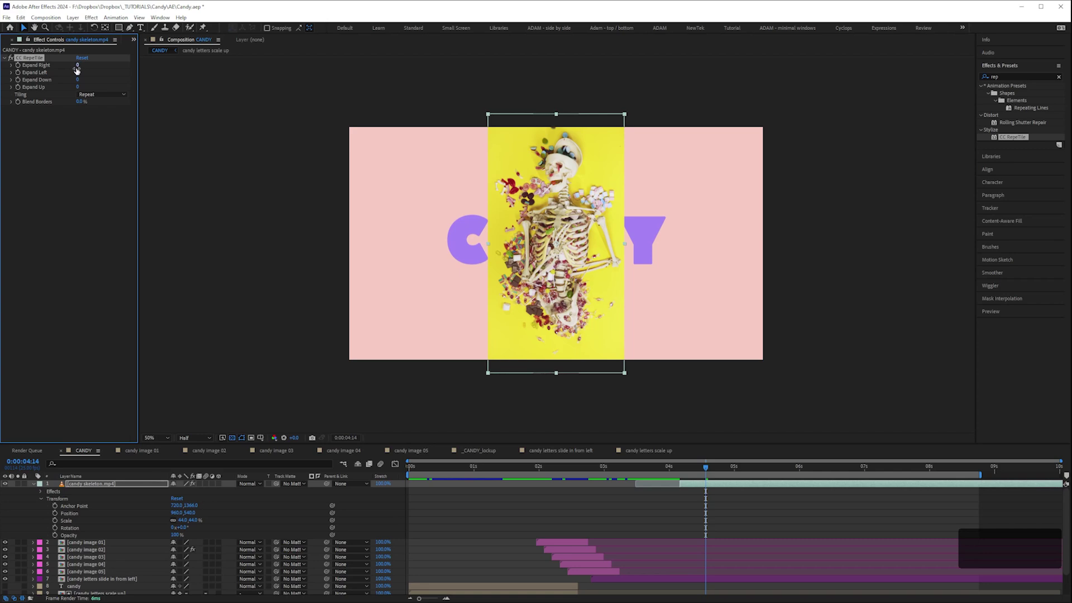
Set CC RepeTile's Expand Right and Expand Left to 1963 each so the skeleton repeats across the frame.
drag(76, 66, 761, 93)
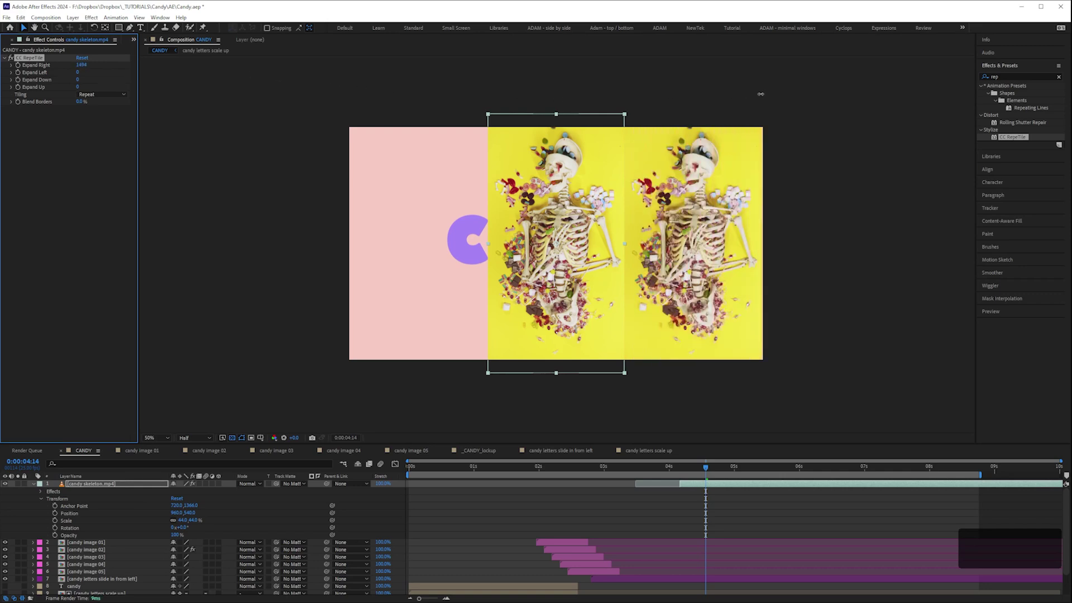
drag(897, 98, 83, 73)
click(78, 72)
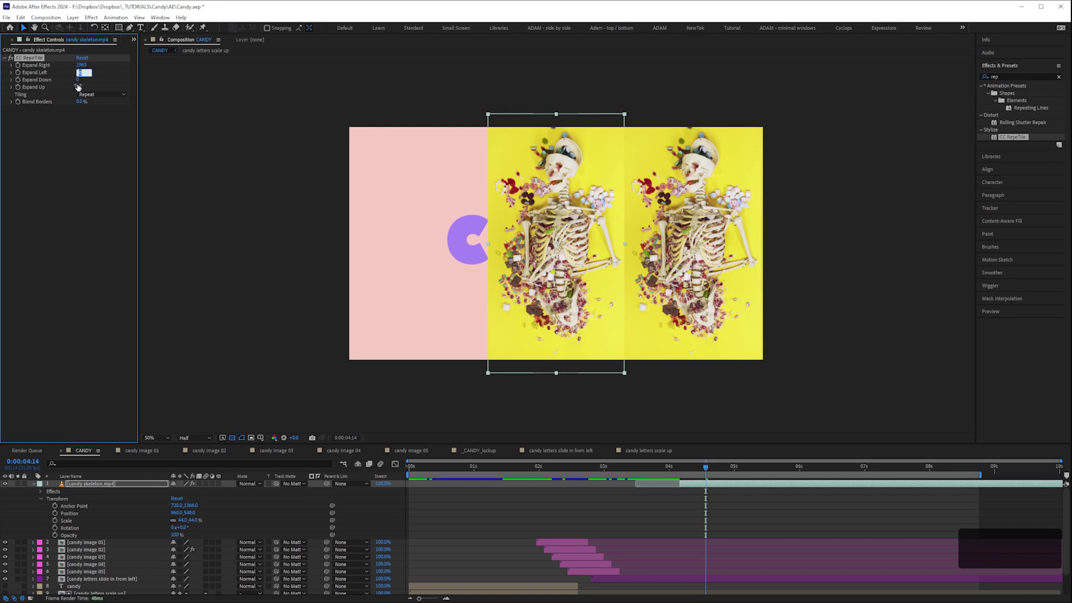
text(1963)
key(Return)
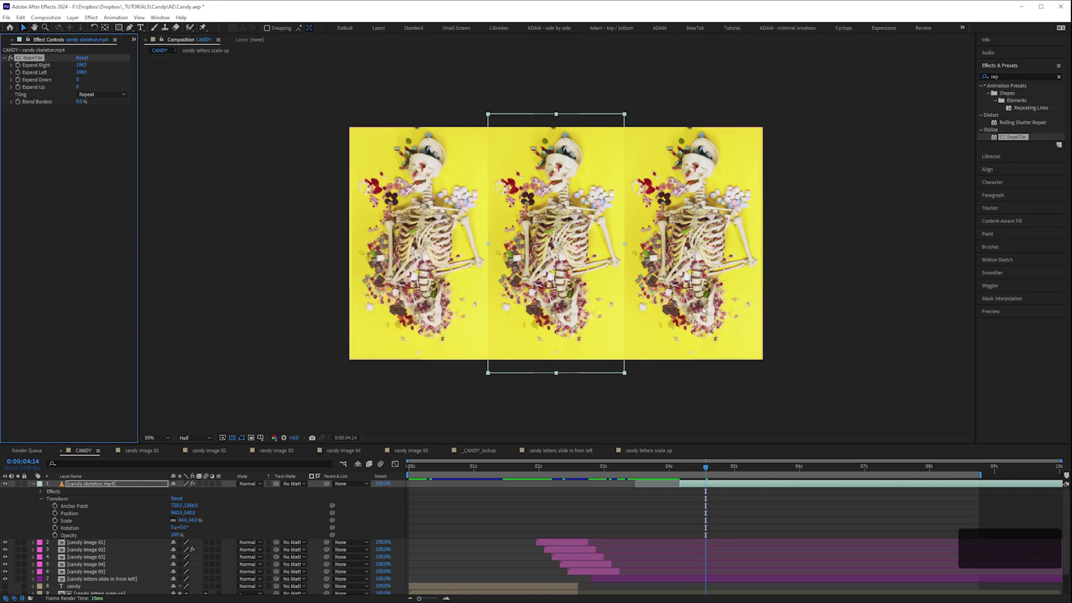
Set the preview resolution to Full, raise the candy skeleton.mp4 scale to 45% and collapse the layer's properties.
click(196, 442)
click(190, 450)
click(84, 494)
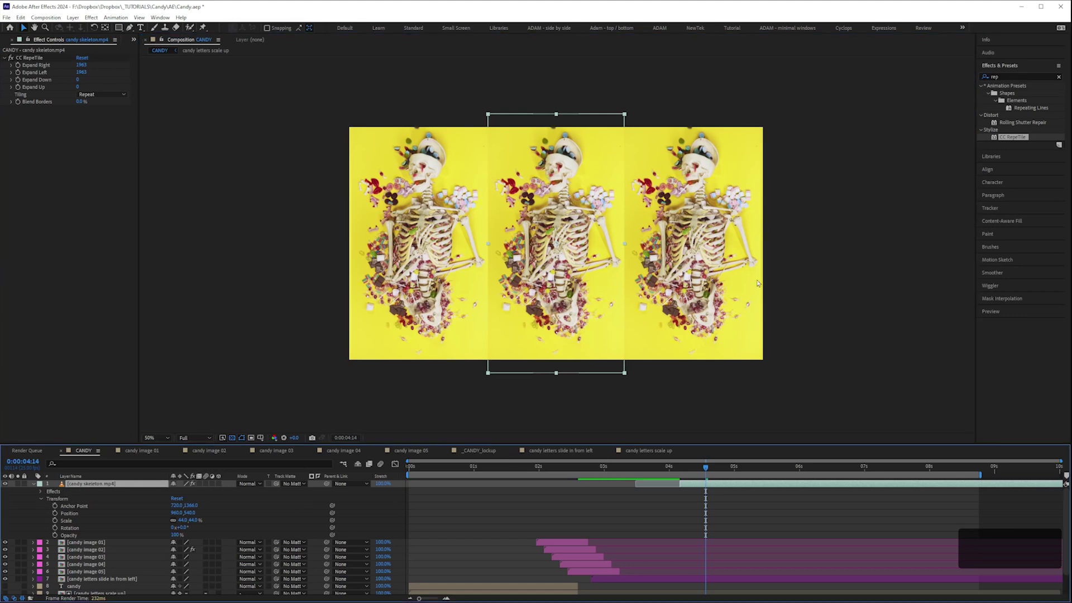
click(183, 520)
key(Up)
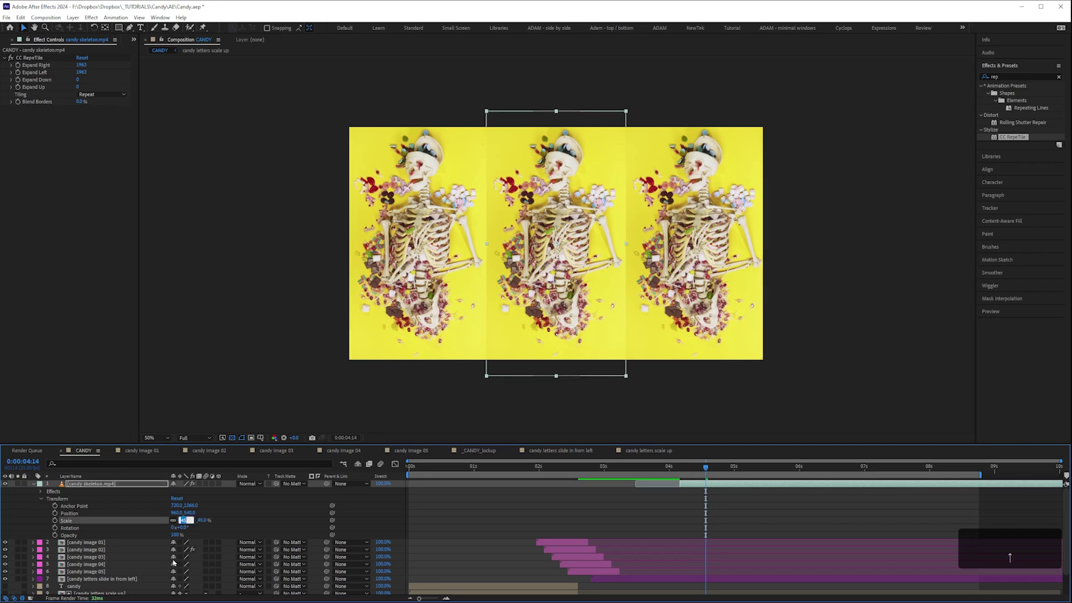
key(Return)
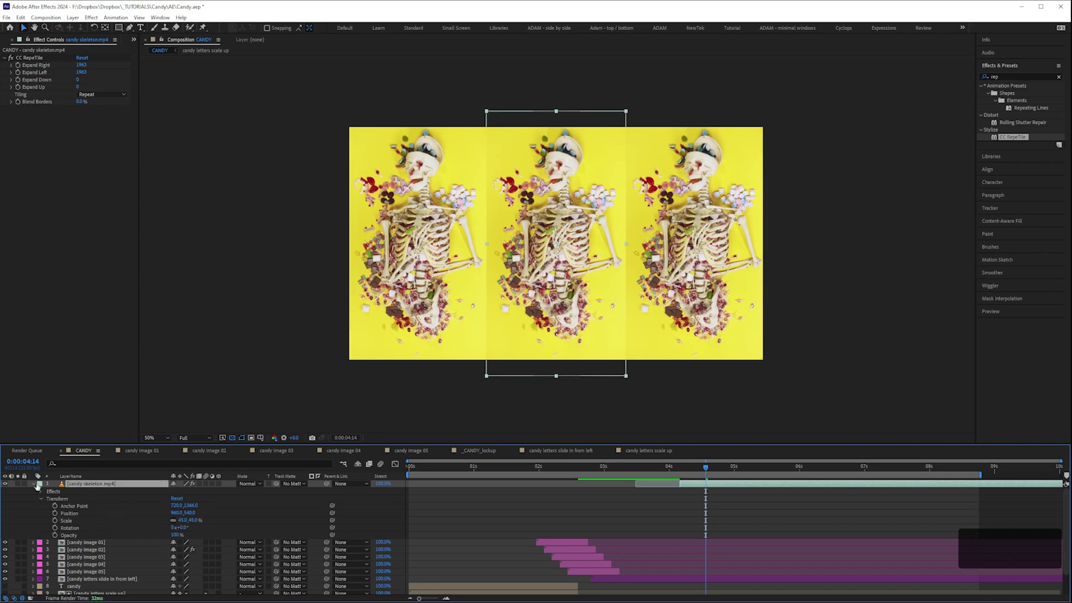
click(33, 484)
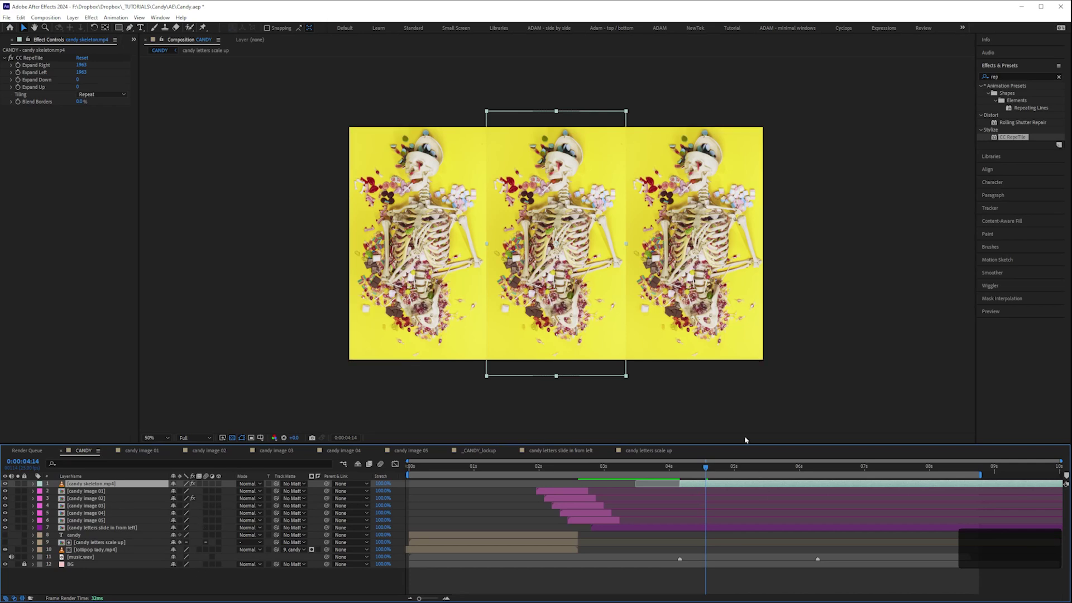
Narrow the work area around the start of the candy skeleton clip, ending it at 0:00:05:07, and preview that section.
drag(677, 473, 623, 476)
key(b)
drag(723, 472, 753, 474)
key(n)
key(KP_0)
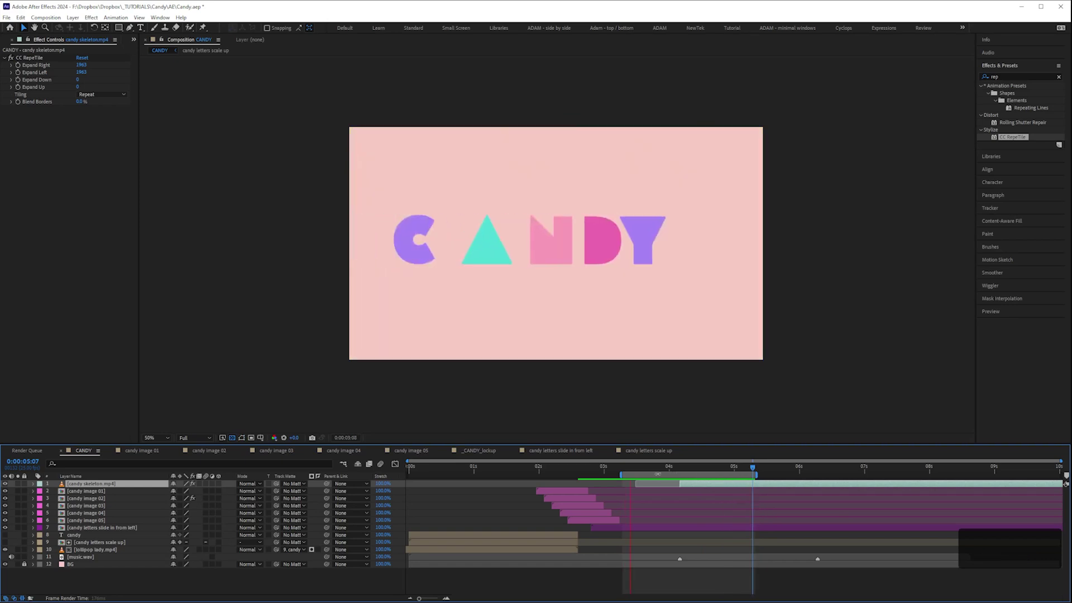
key(space)
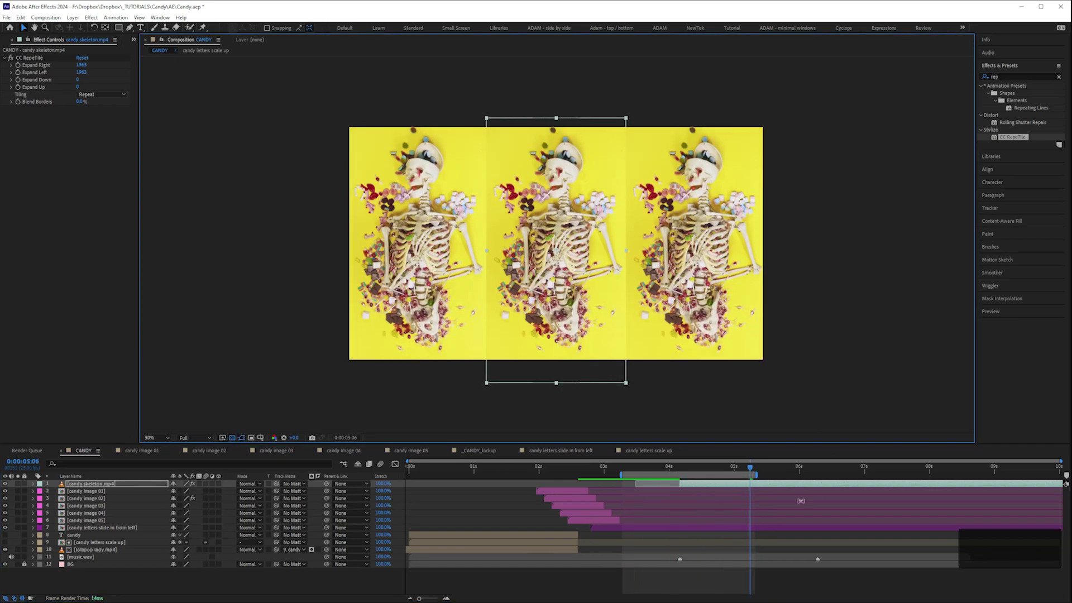
Split the candy skeleton.mp4 layer at 0:00:06:07, delete the part after the music marker, and bring back the project's item list.
drag(787, 476, 817, 482)
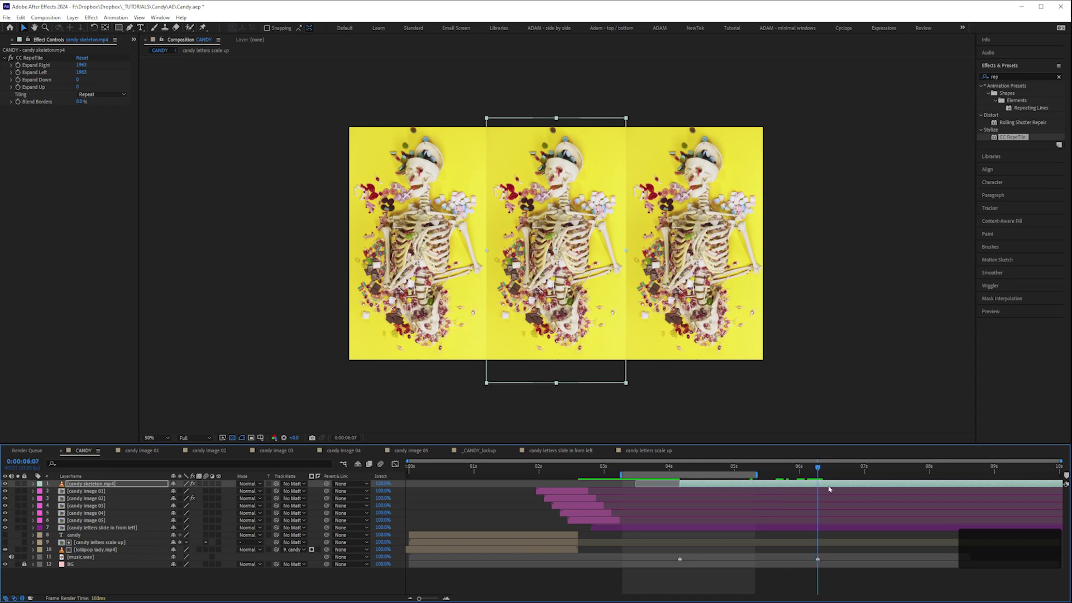
key(ctrl+shift+d)
key(Delete)
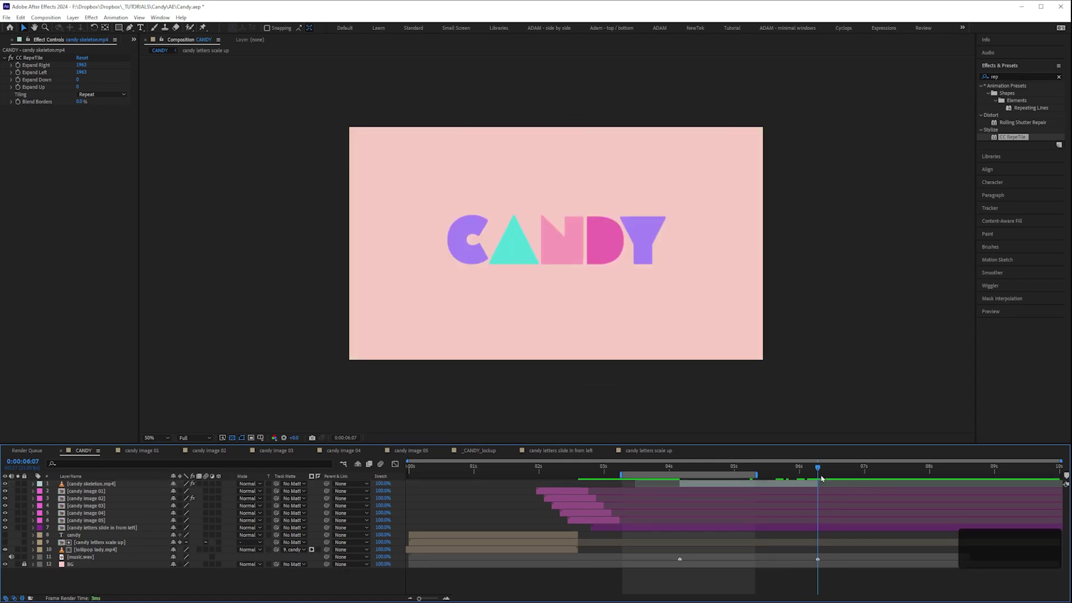
drag(780, 485, 849, 490)
click(8, 47)
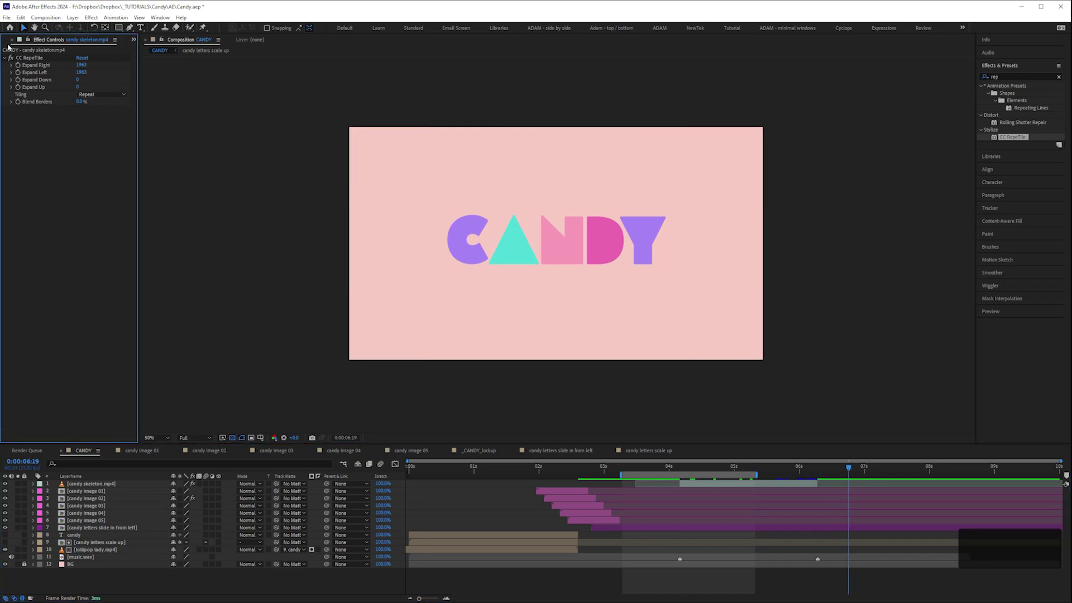
click(4, 42)
click(762, 503)
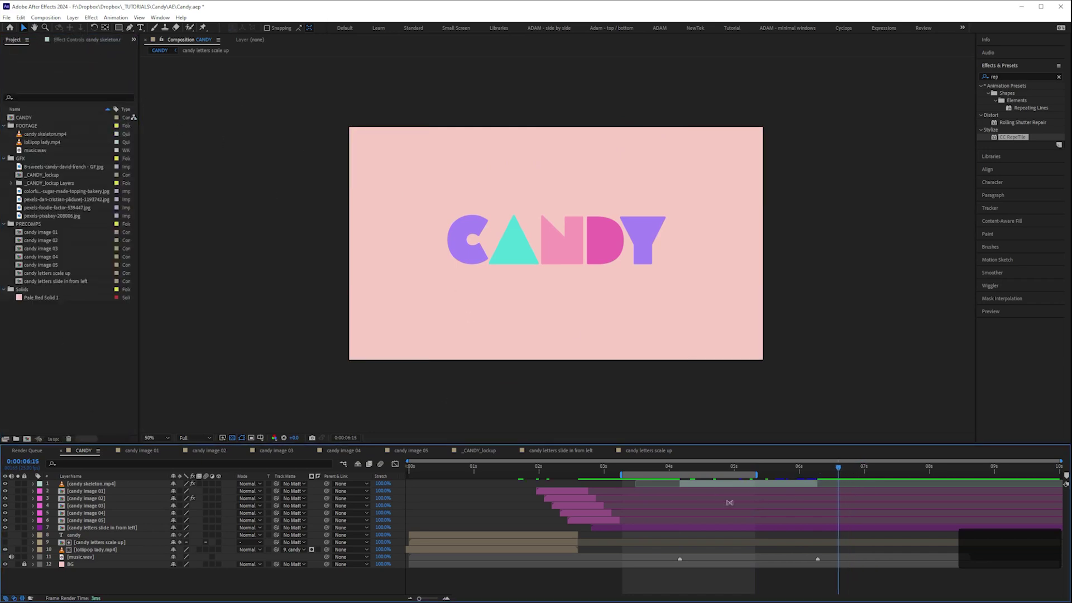
Extend the work area's end just past the trimmed candy skeleton clip and preview that section.
click(658, 472)
click(705, 469)
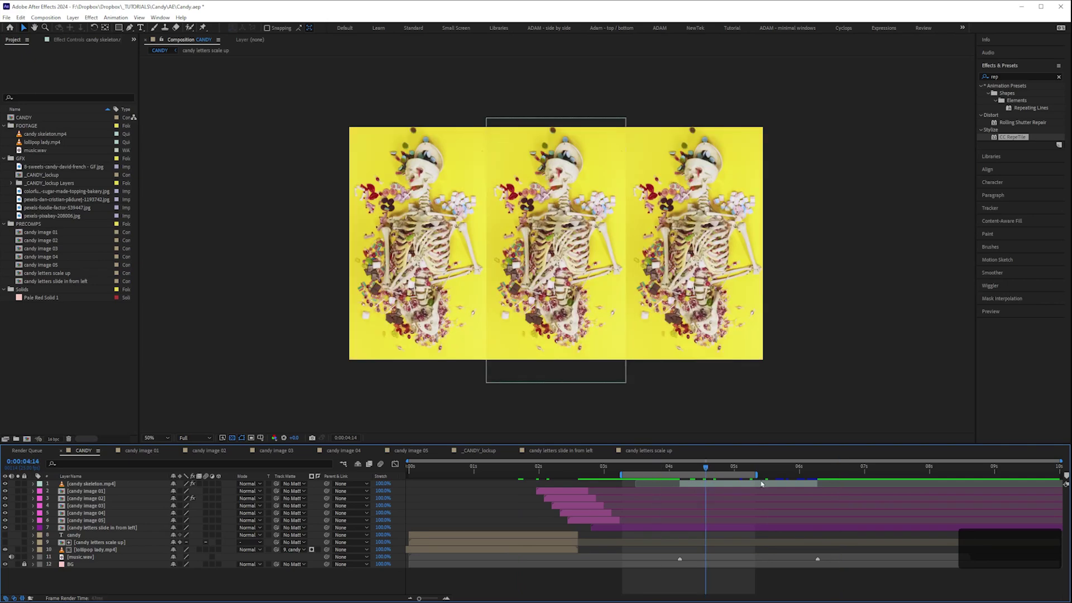
drag(757, 474, 844, 475)
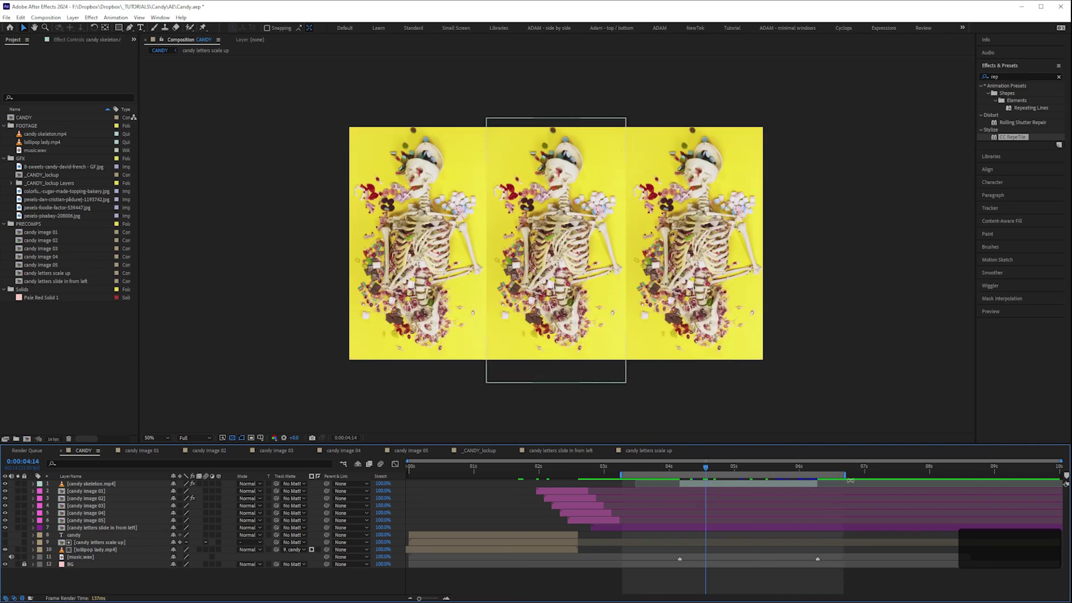
key(KP_0)
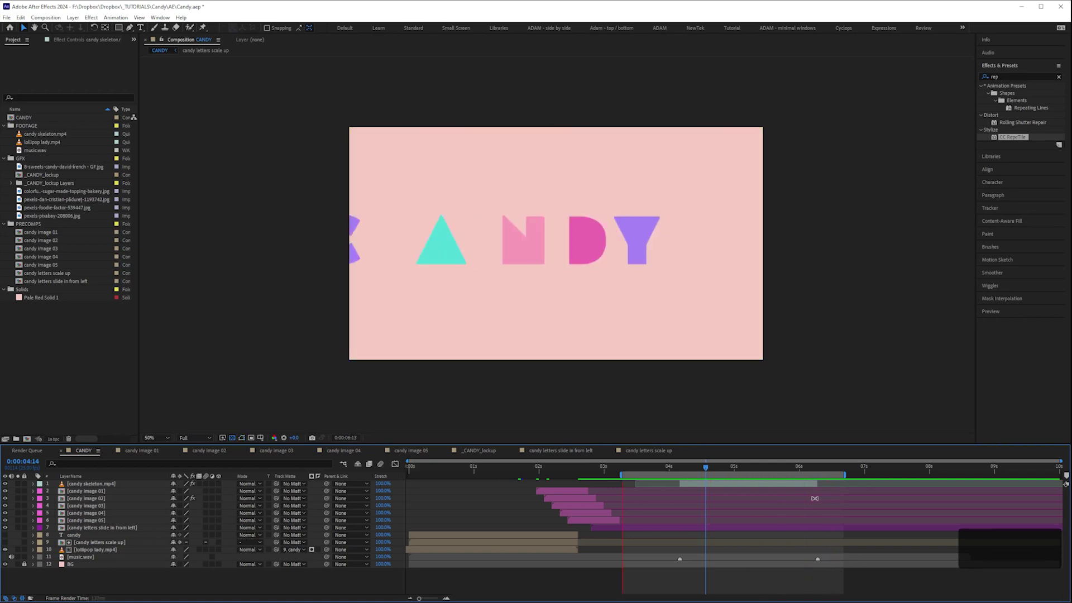
click(701, 375)
key(space)
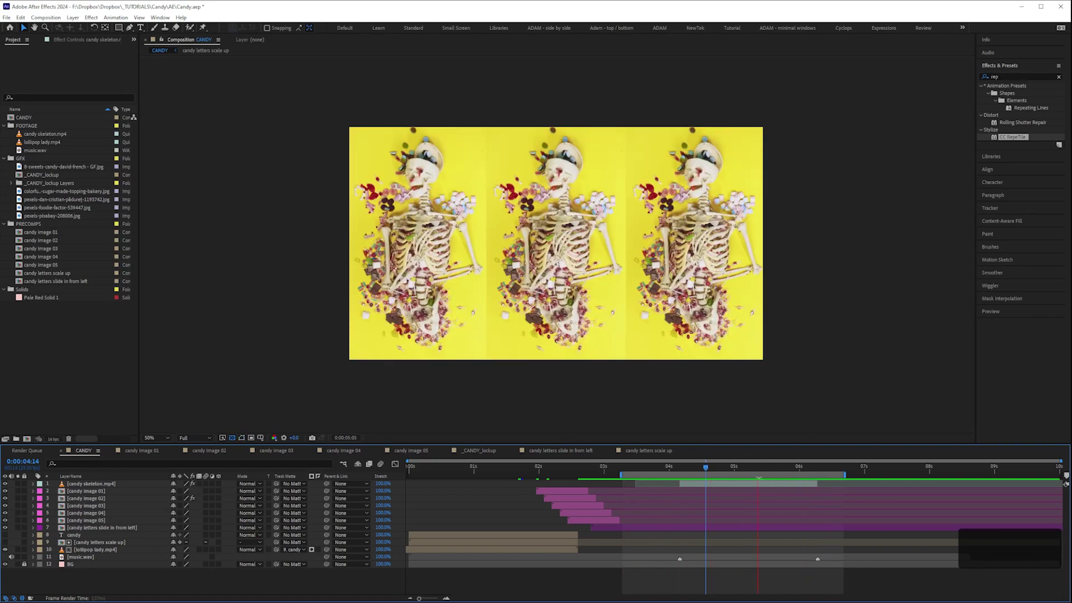
Add Position and Scale keyframes to candy skeleton.mp4 and move both to the start of the visible clip.
click(712, 474)
drag(712, 474, 743, 473)
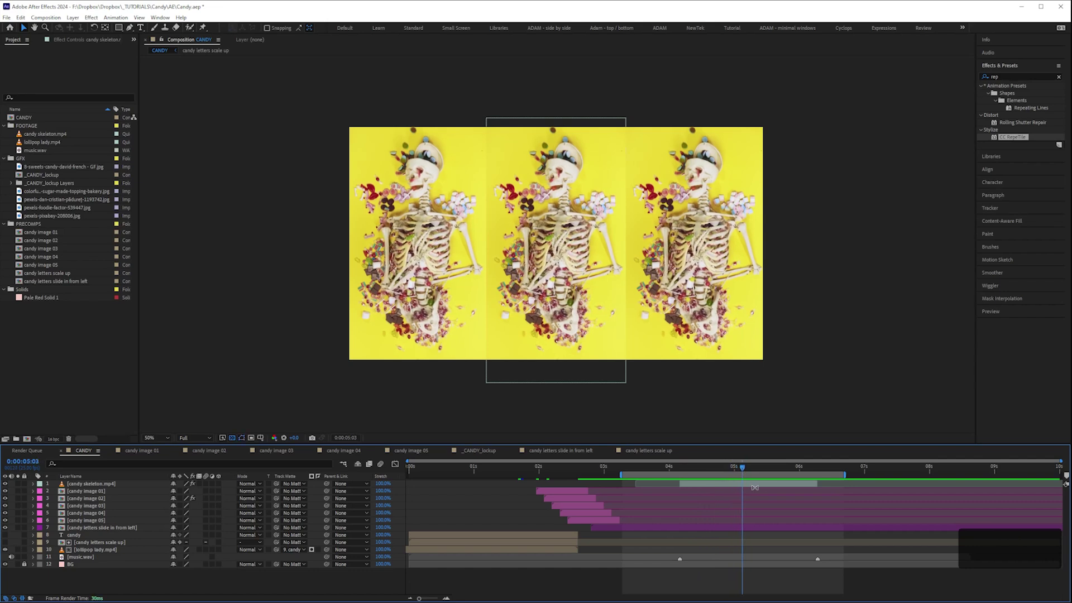
click(538, 314)
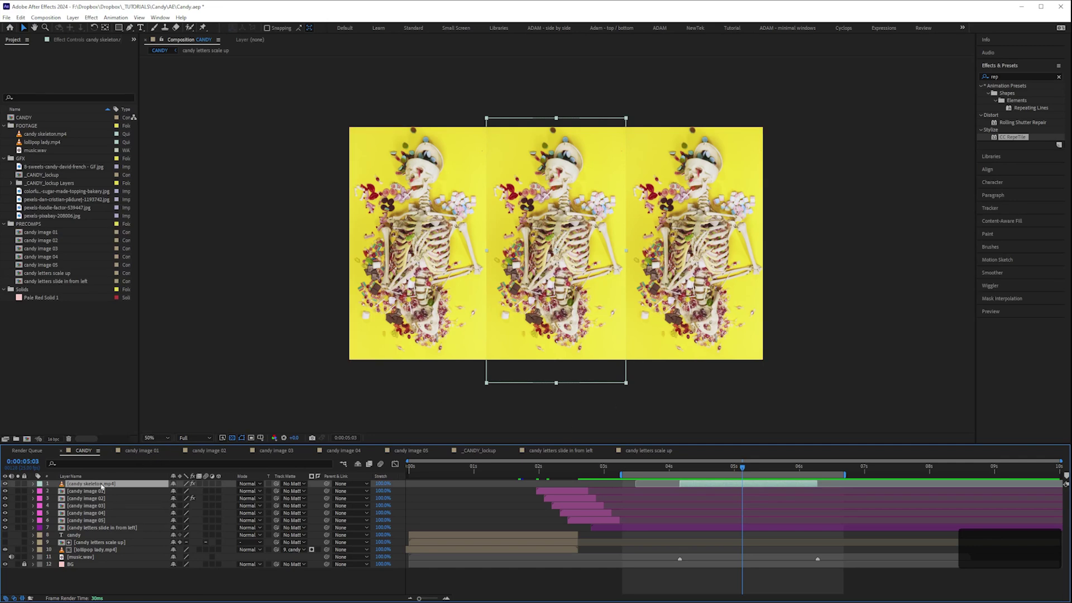
click(33, 483)
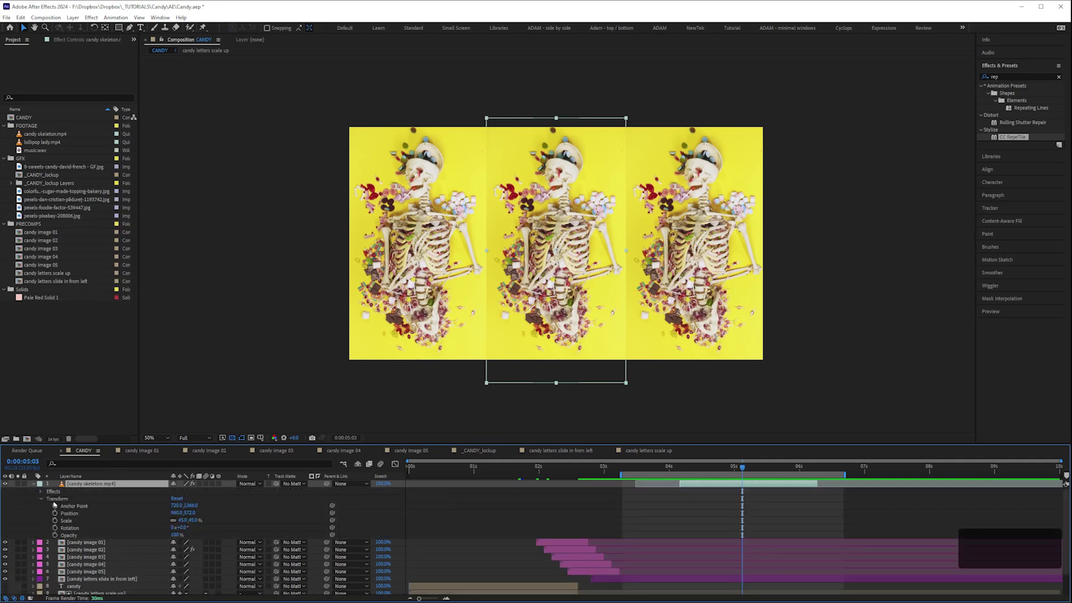
click(55, 513)
click(54, 520)
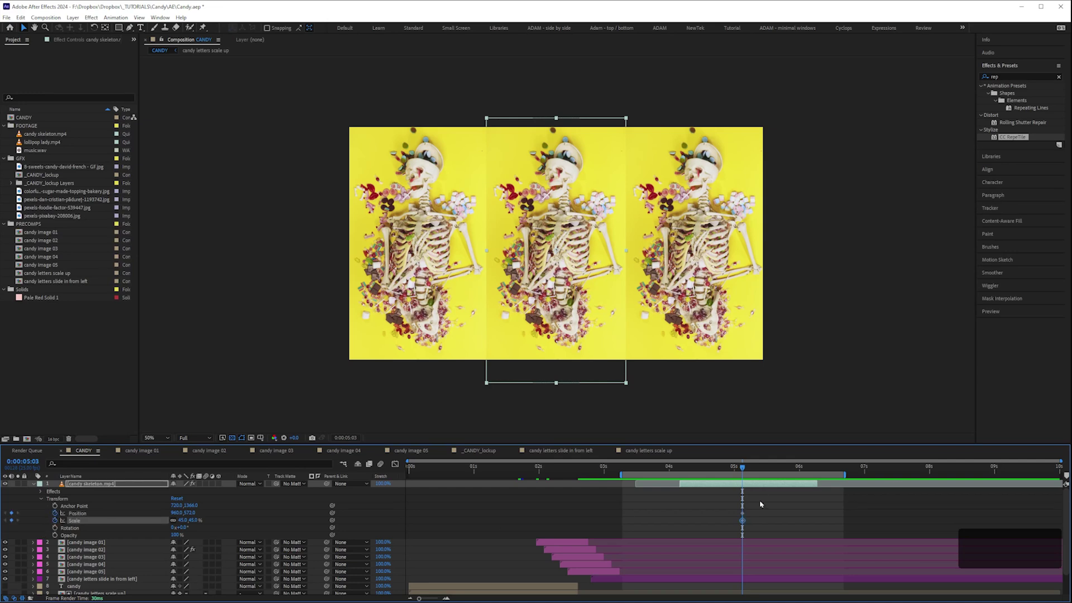
drag(769, 492, 685, 526)
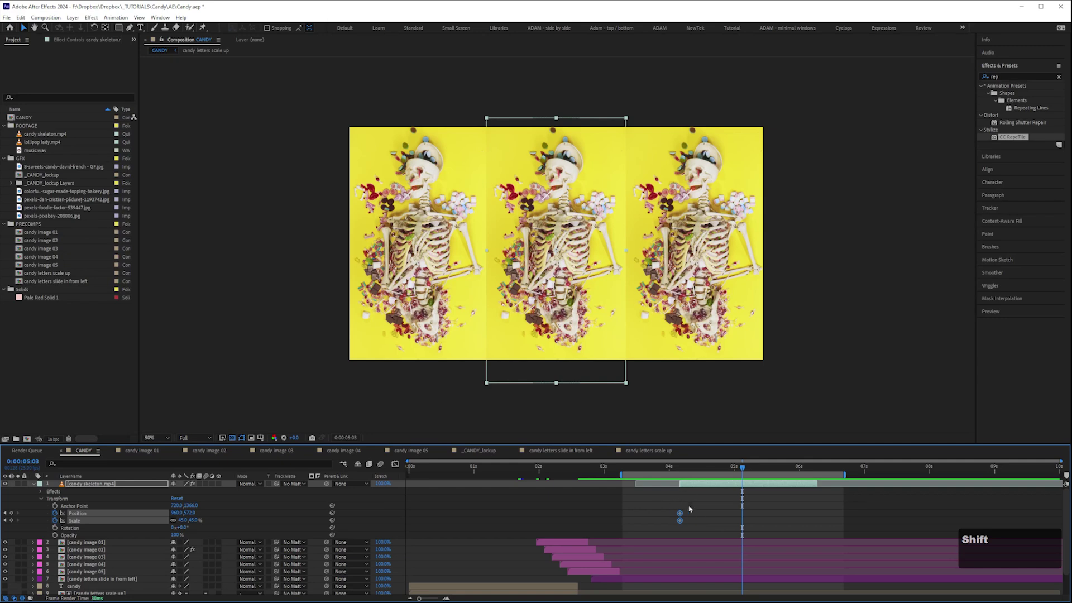
Find the second musical beat at 0:00:05:05 and turn the clip's starting Position and Scale keyframes into hold keyframes.
click(680, 473)
key(space)
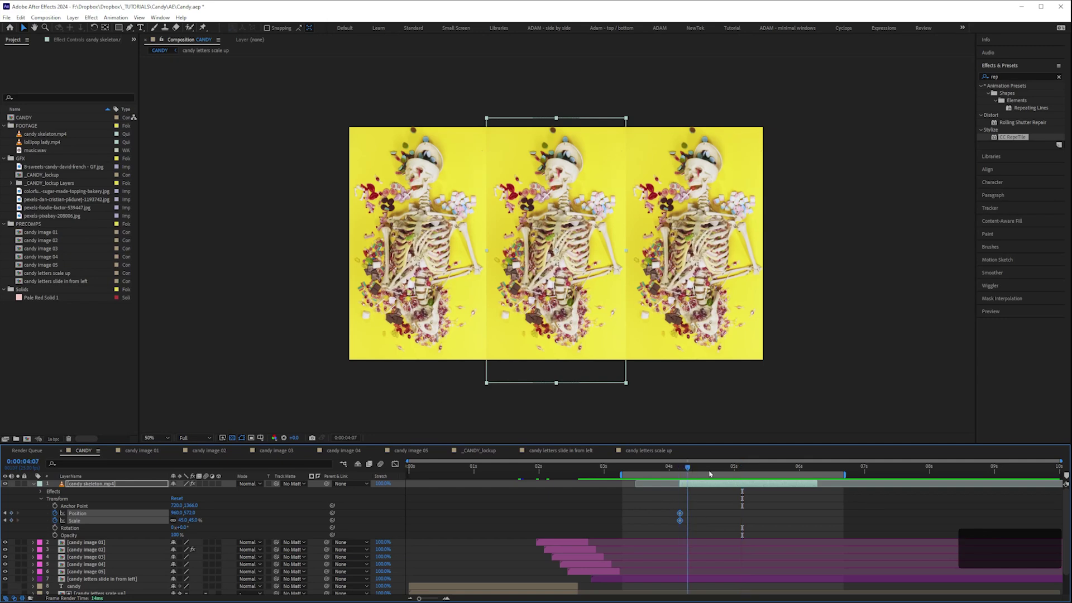
click(705, 469)
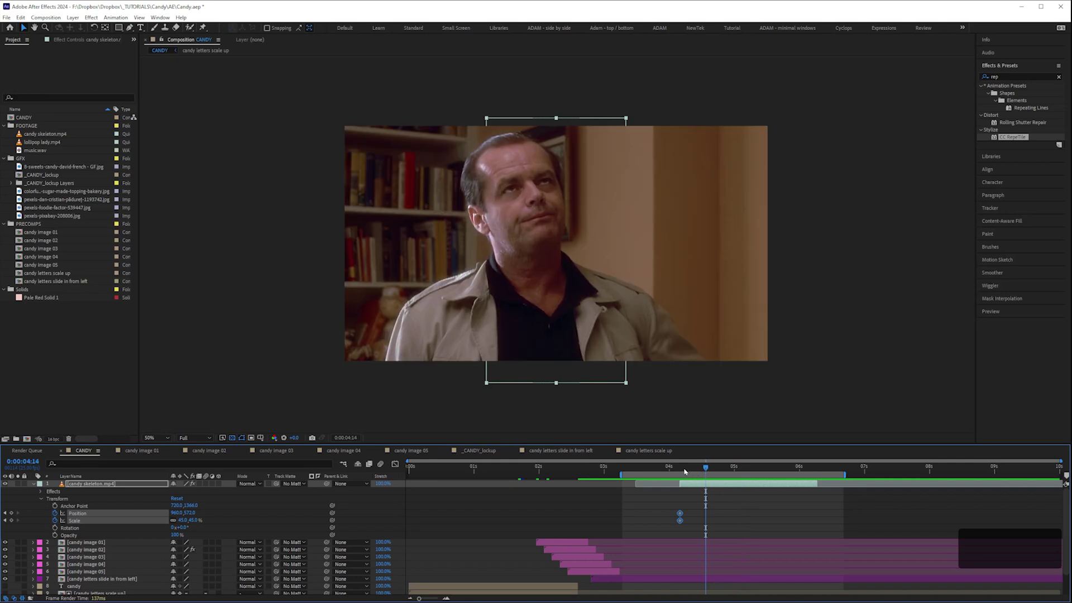
key(ctrl+Left)
key(ctrl+Left)
key(ctrl+Left)
drag(709, 473, 750, 480)
key(ctrl+Left)
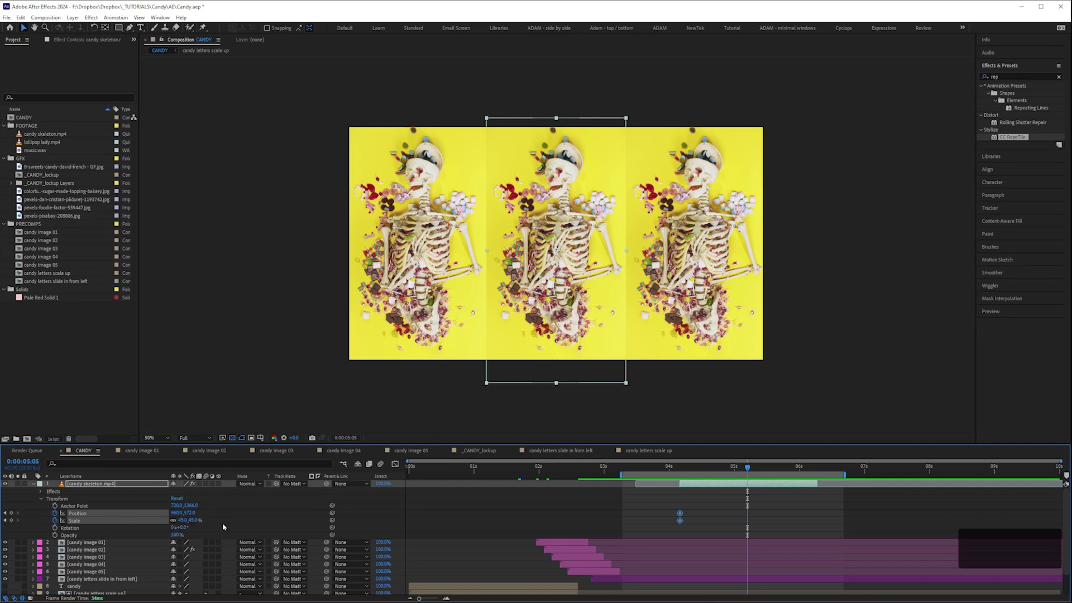
right_click(680, 515)
mouse_move(700, 513)
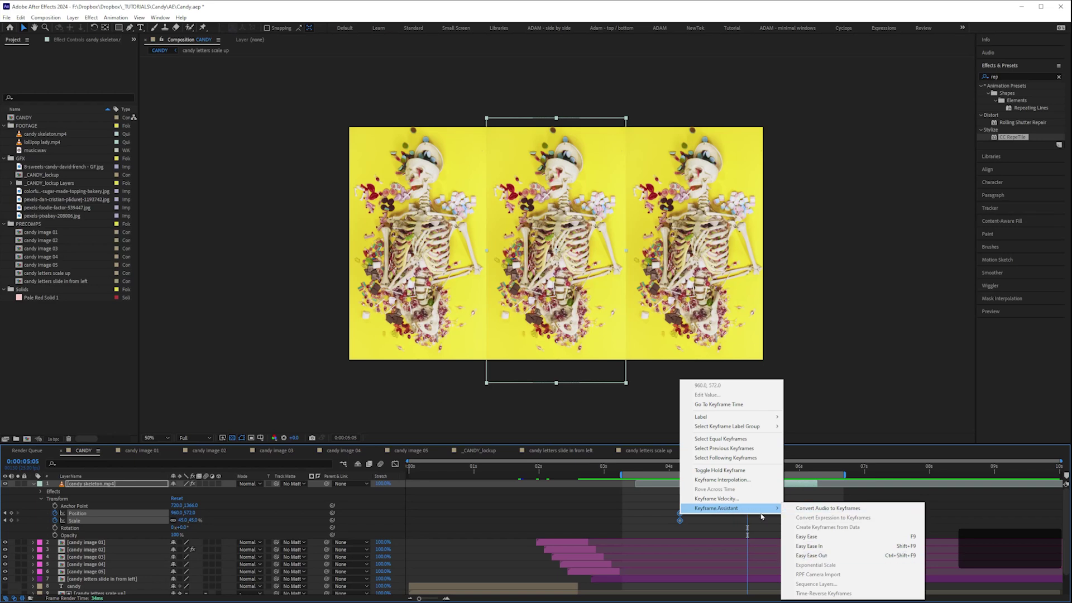
click(720, 472)
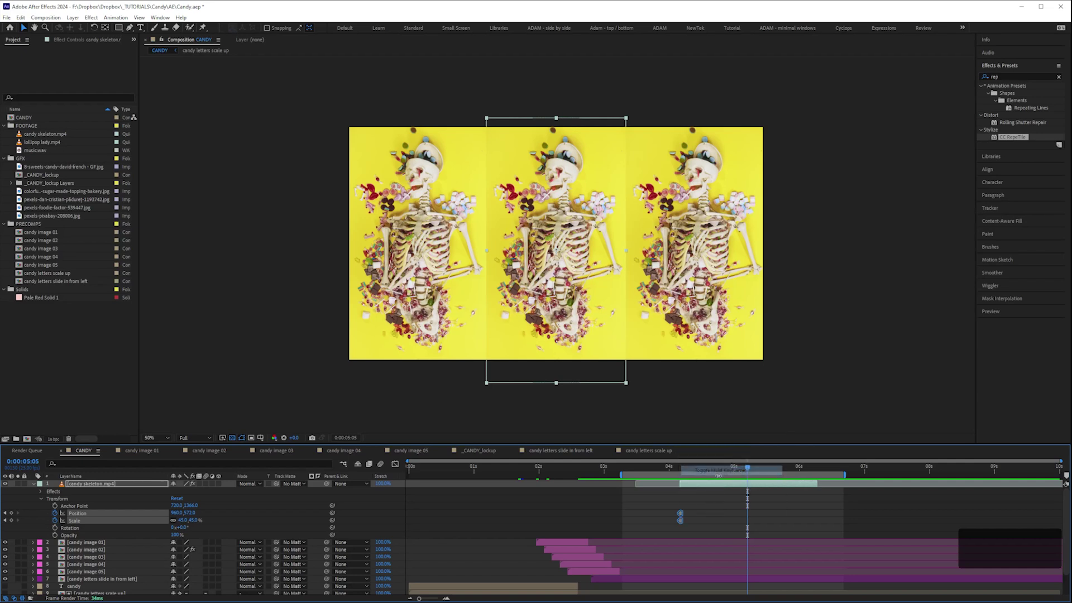
click(711, 520)
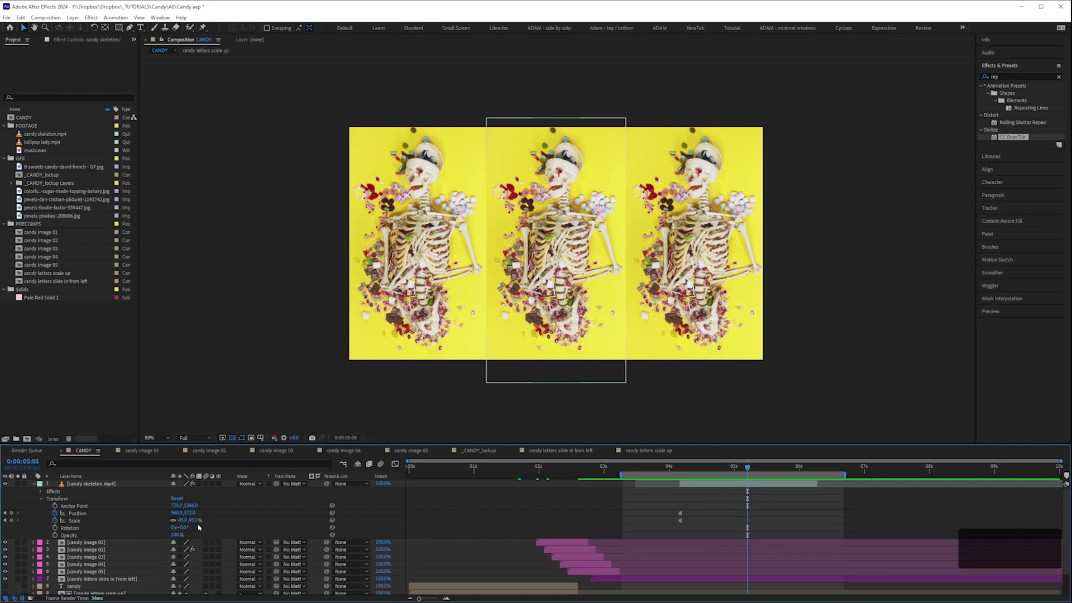
At 0:00:05:05, set candy skeleton.mp4's Scale to 134% and move it straight down to 960, 1364, framing the skull.
drag(179, 520, 208, 517)
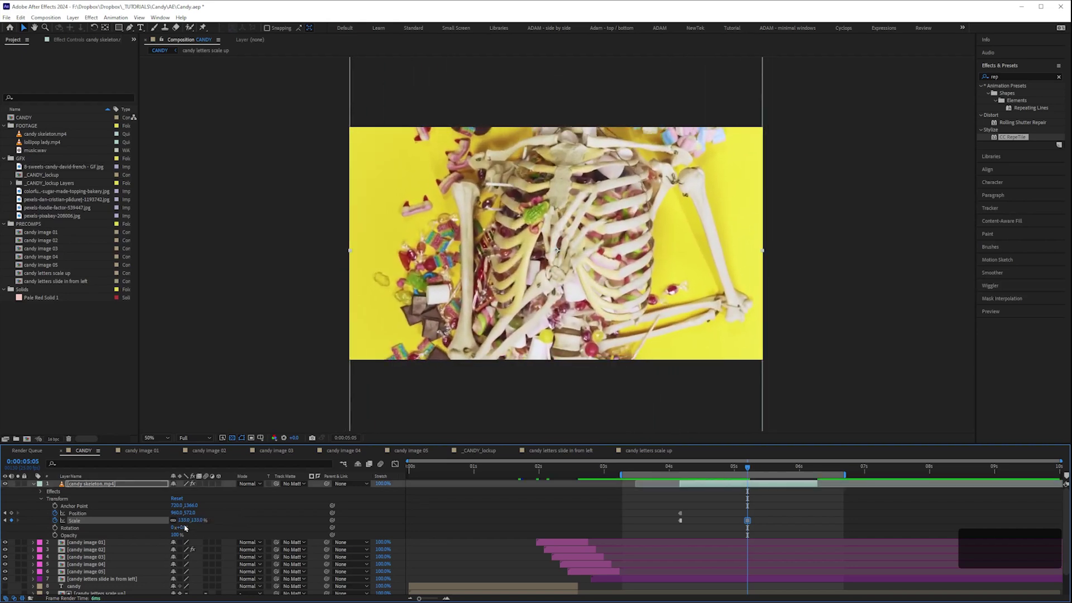
click(187, 520)
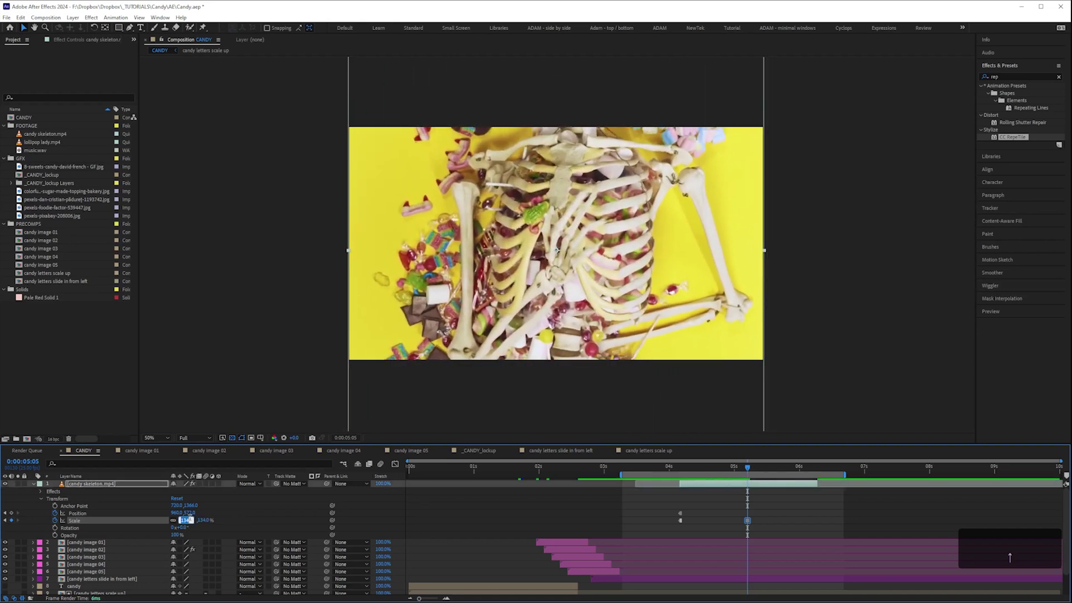
click(88, 486)
drag(656, 175, 681, 342)
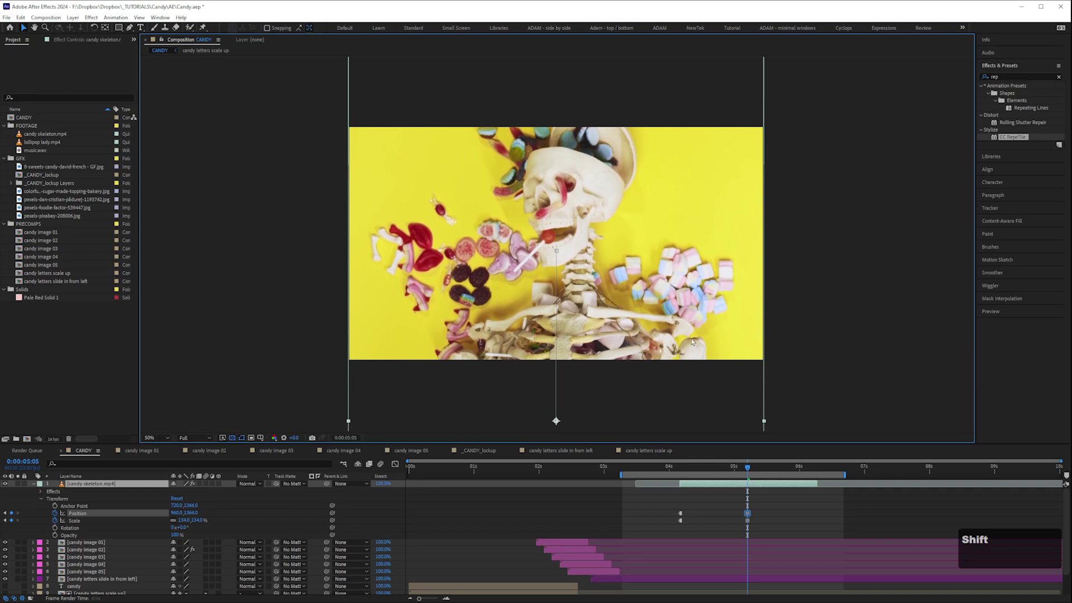
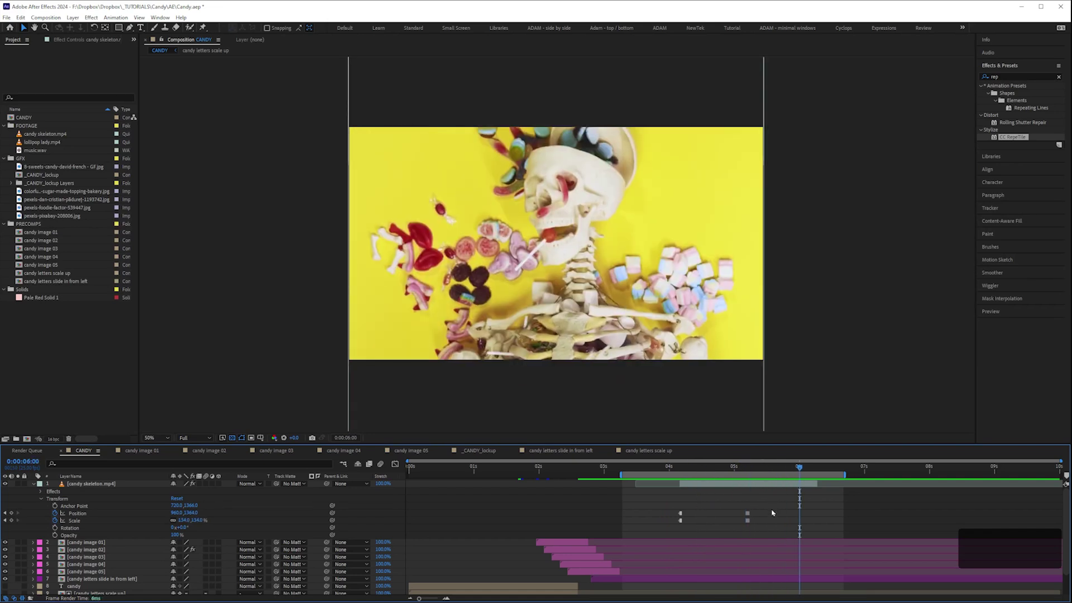
Try linear interpolation on the four Position and Scale keyframes, preview the zoom, and undo the change.
drag(784, 506, 625, 533)
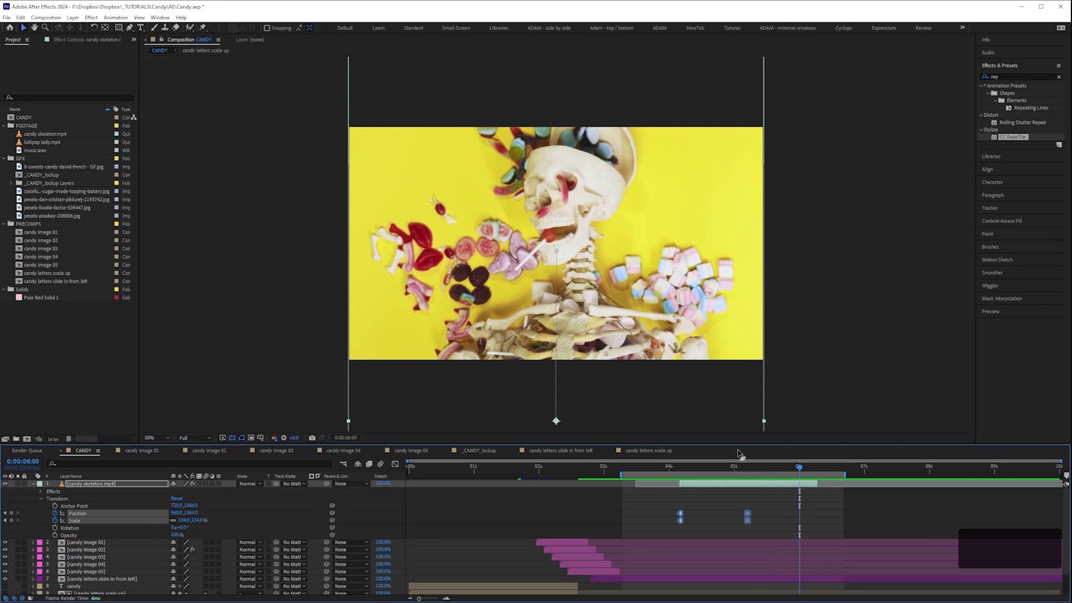
key(ctrl)
ctrl+click(750, 520)
click(682, 473)
key(space)
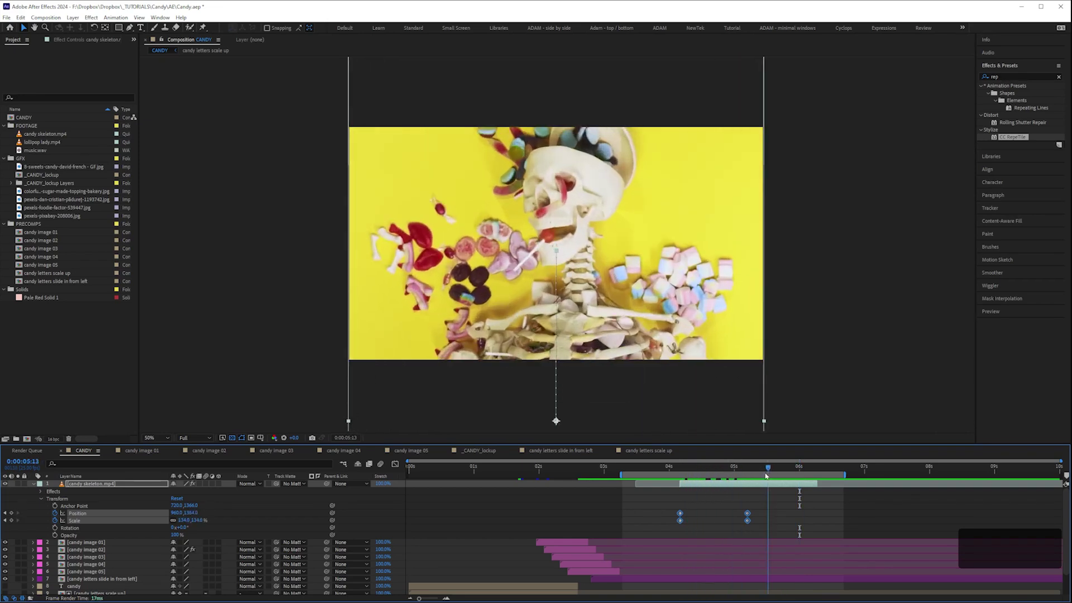
key(space)
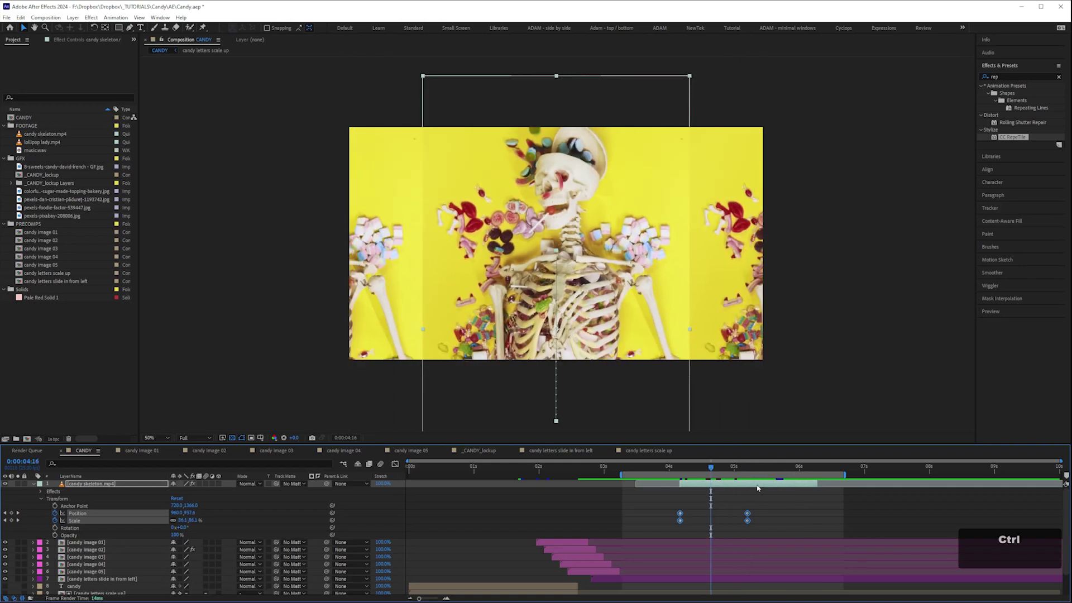
key(ctrl+z)
Collapse candy skeleton.mp4's properties and set the work area from 0:00:00:00 to about 0:00:09:00.
mouse_move(801, 469)
mouse_down()
mouse_move(830, 474)
mouse_move(791, 468)
mouse_up()
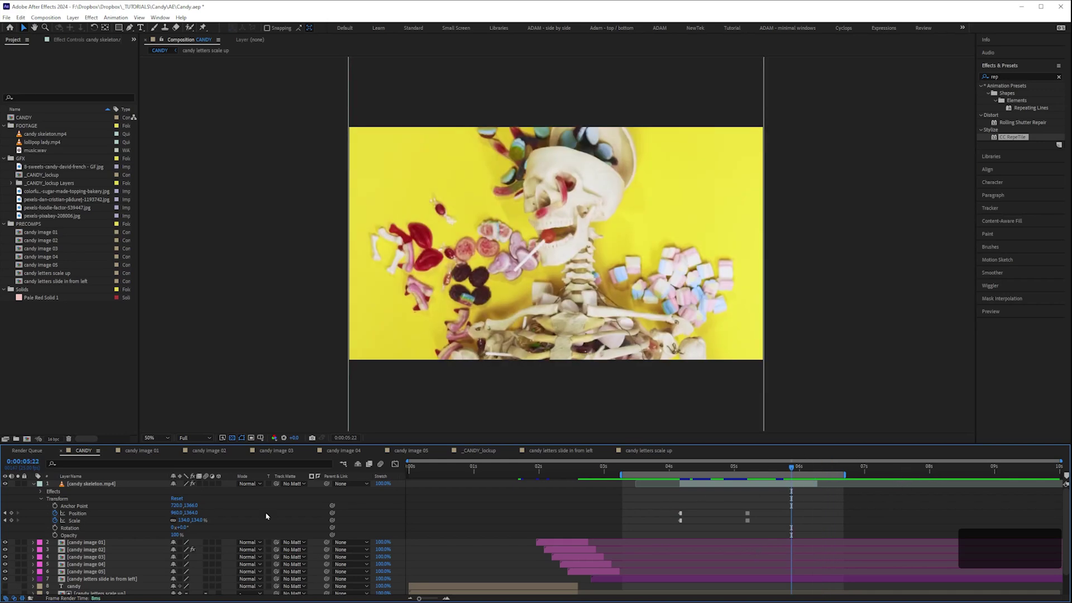
click(33, 484)
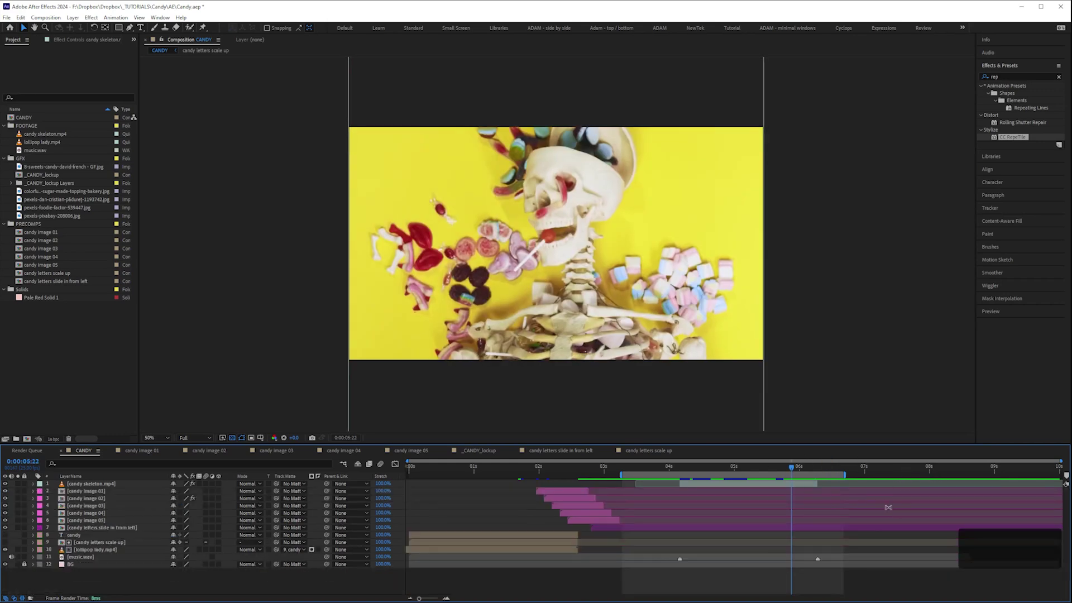
click(992, 468)
key(n)
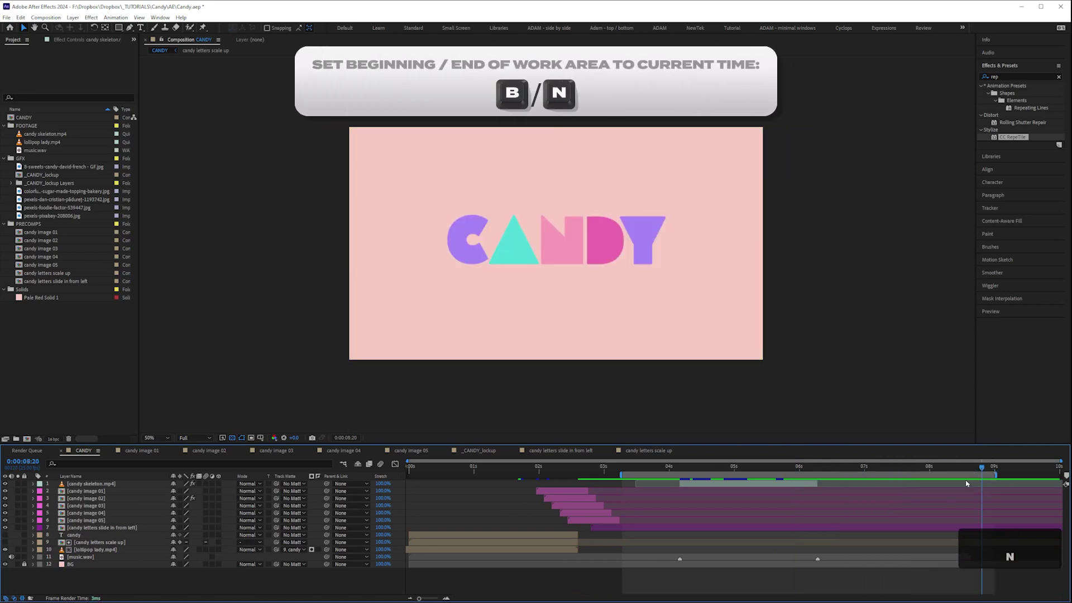
drag(625, 468, 409, 467)
key(b)
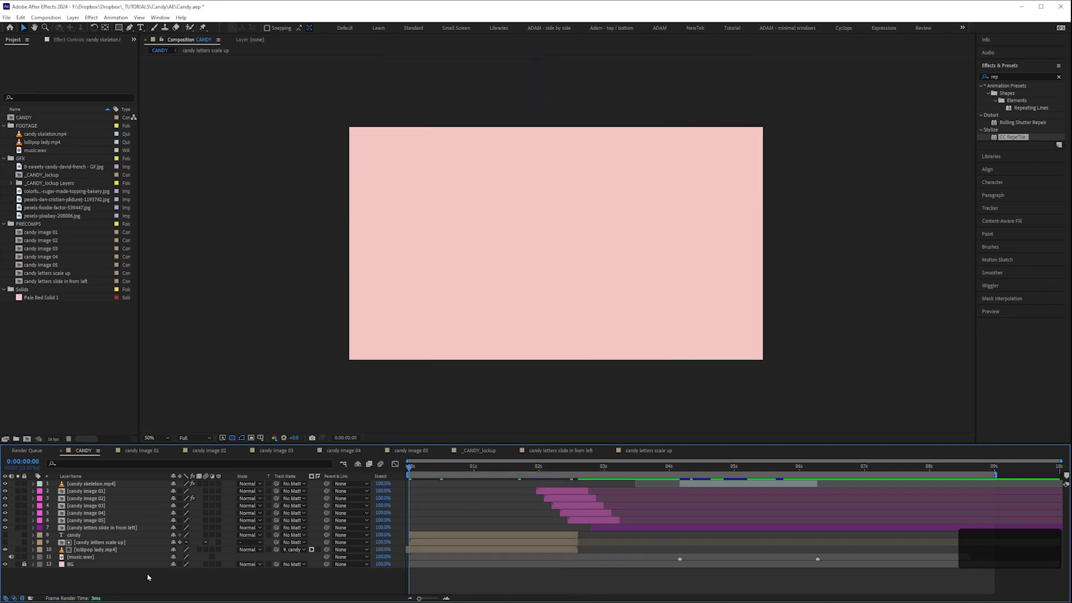
Play back the full CANDY sequence to review the animation against the music.
key(KP_0)
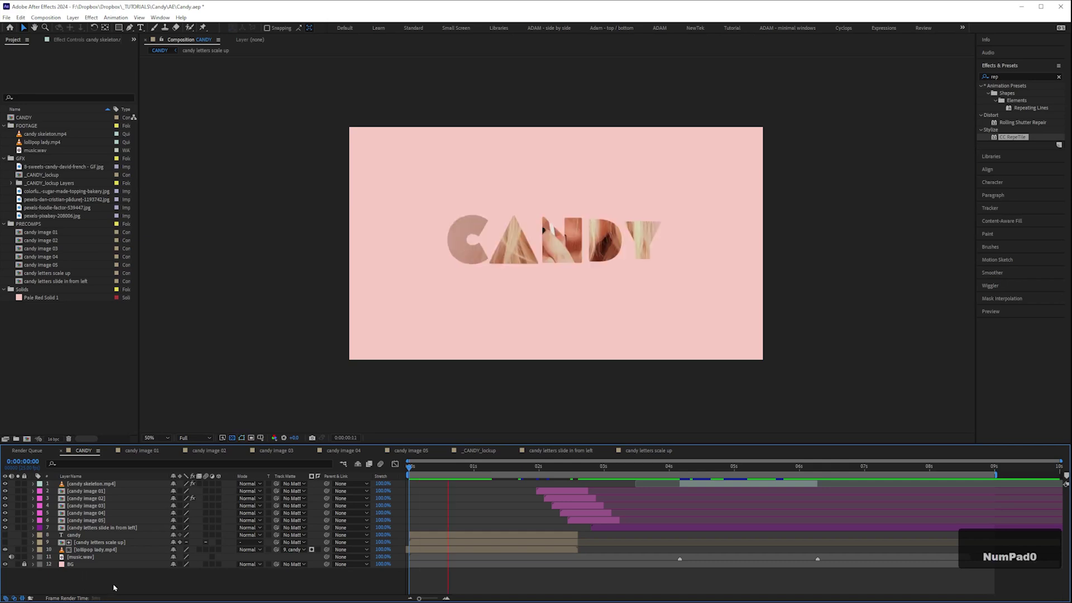
key(space)
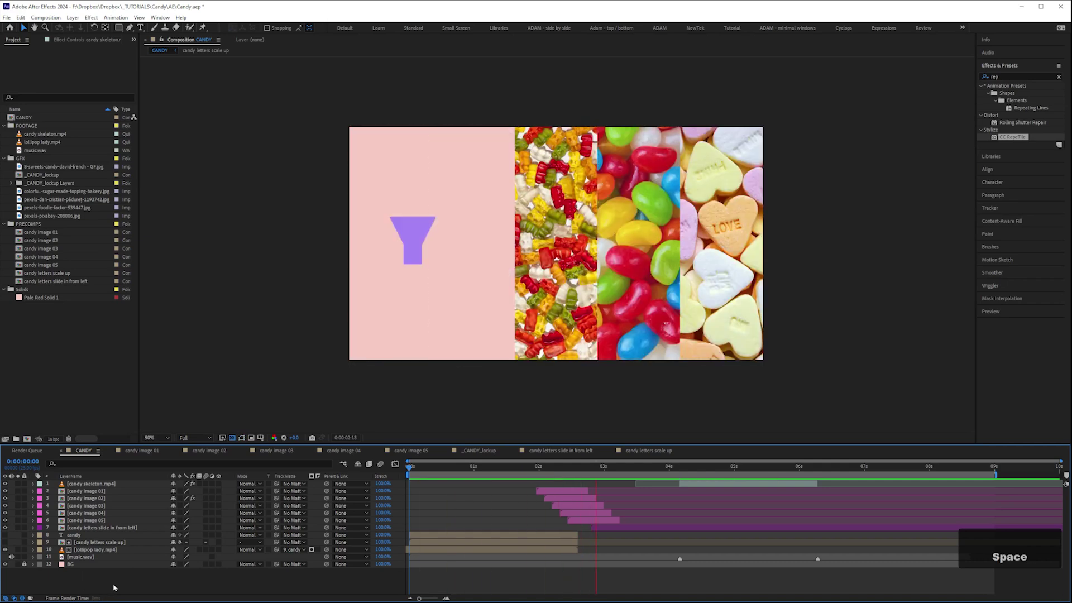
key(KP_0)
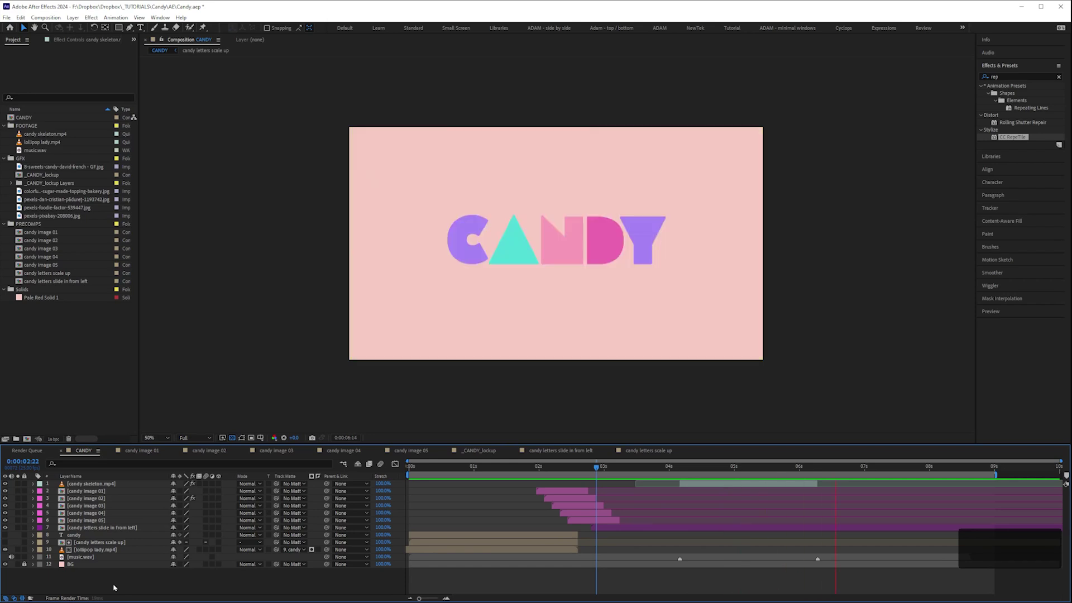
key(space)
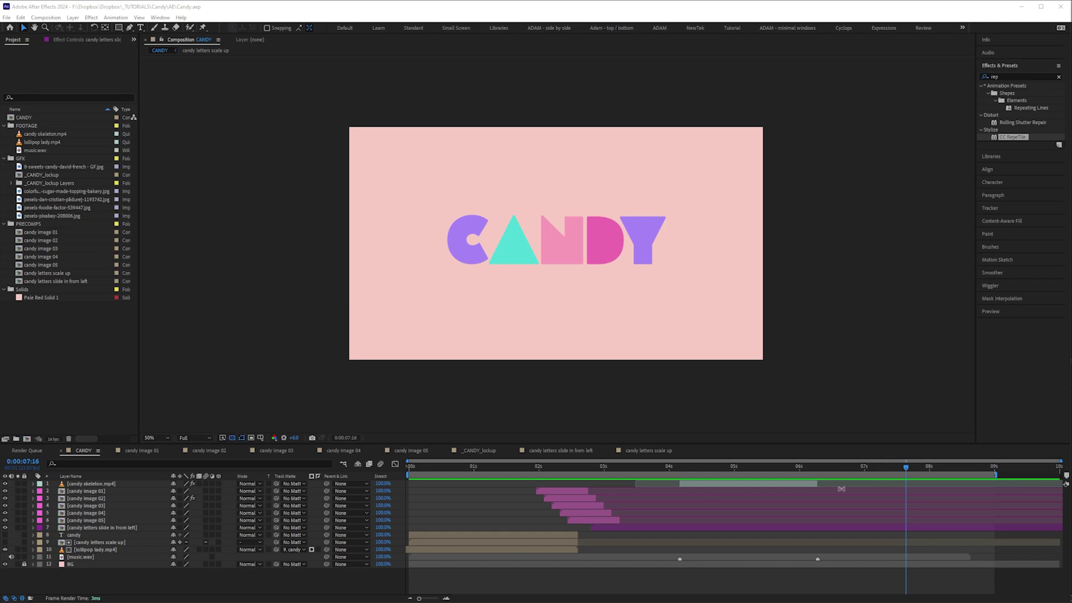
click(74, 560)
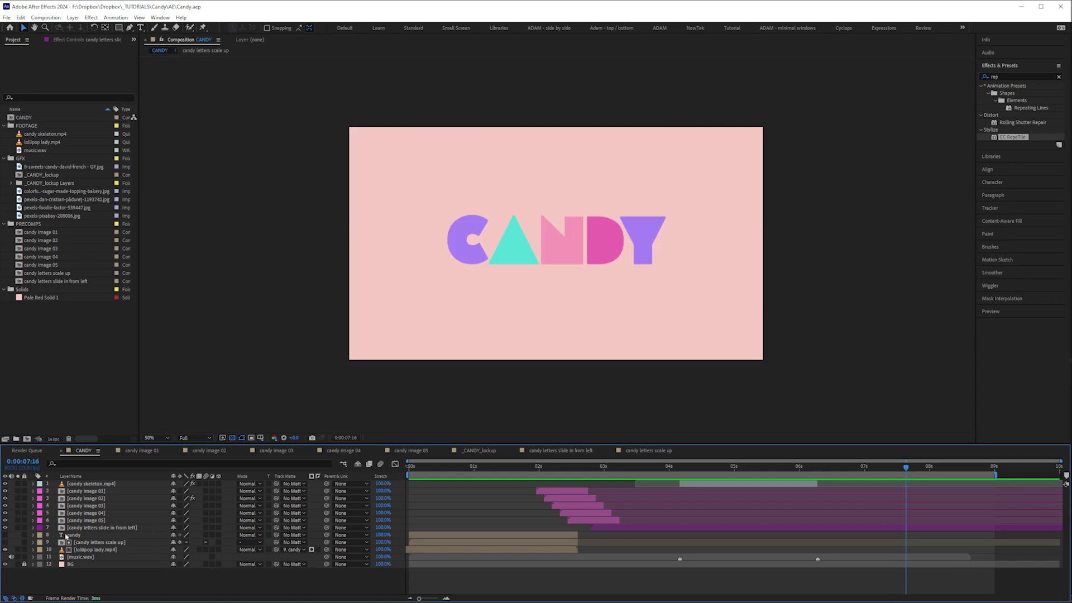
Create a new text layer reading "(over here we call them sweets)" and dismiss the floating text properties.
right_click(115, 581)
mouse_move(162, 472)
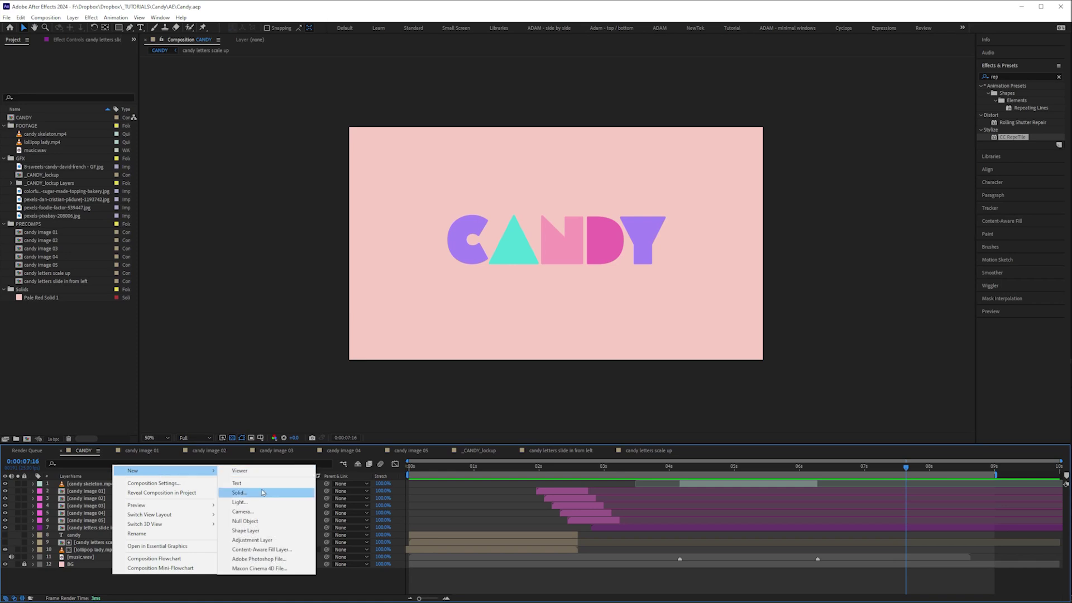
click(237, 483)
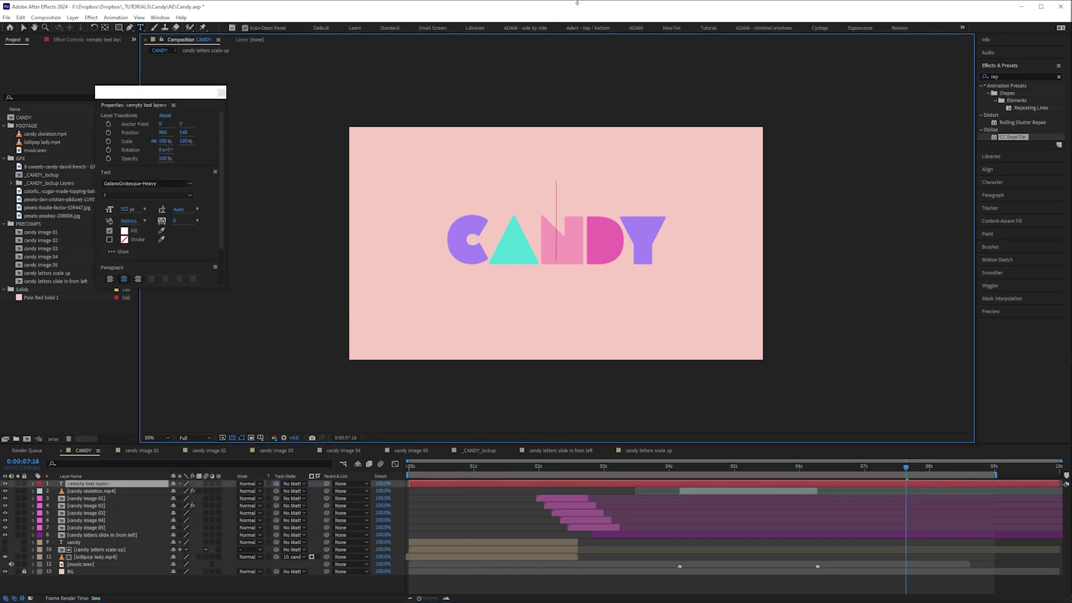
text(c)
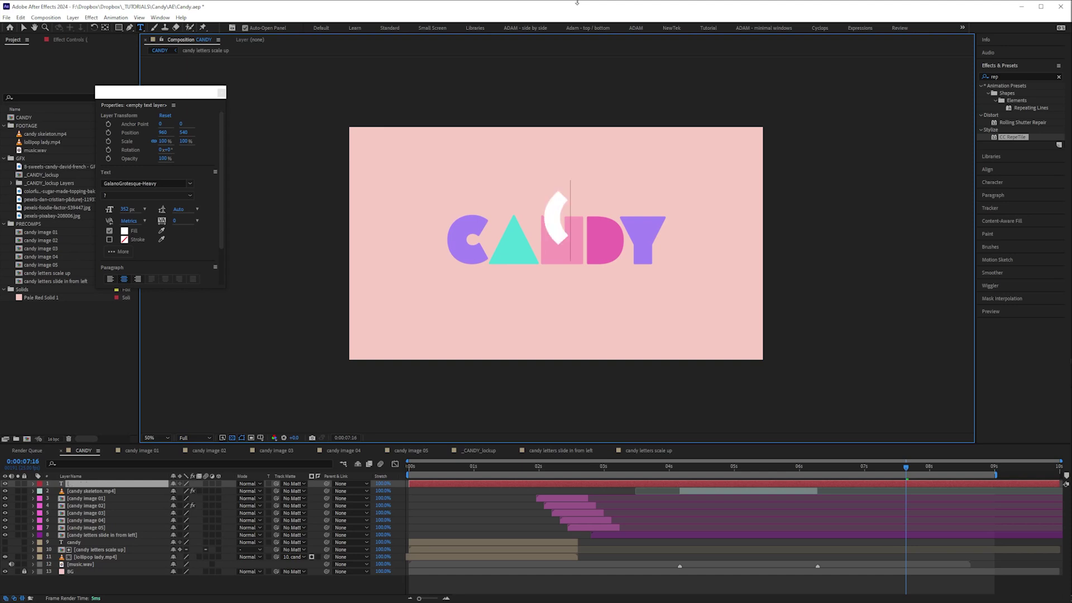
text(over)
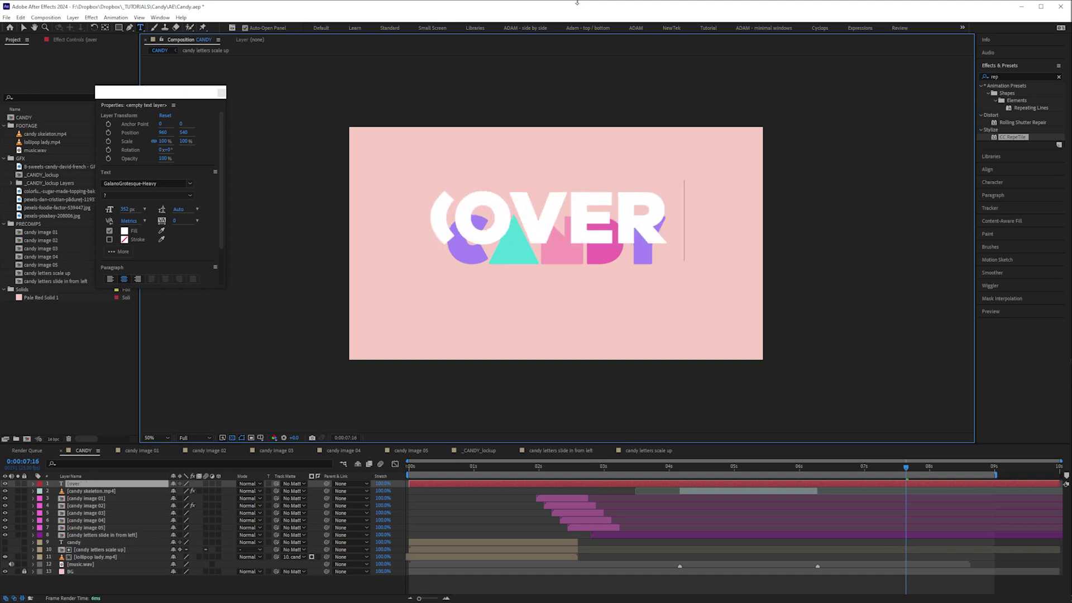
text( here)
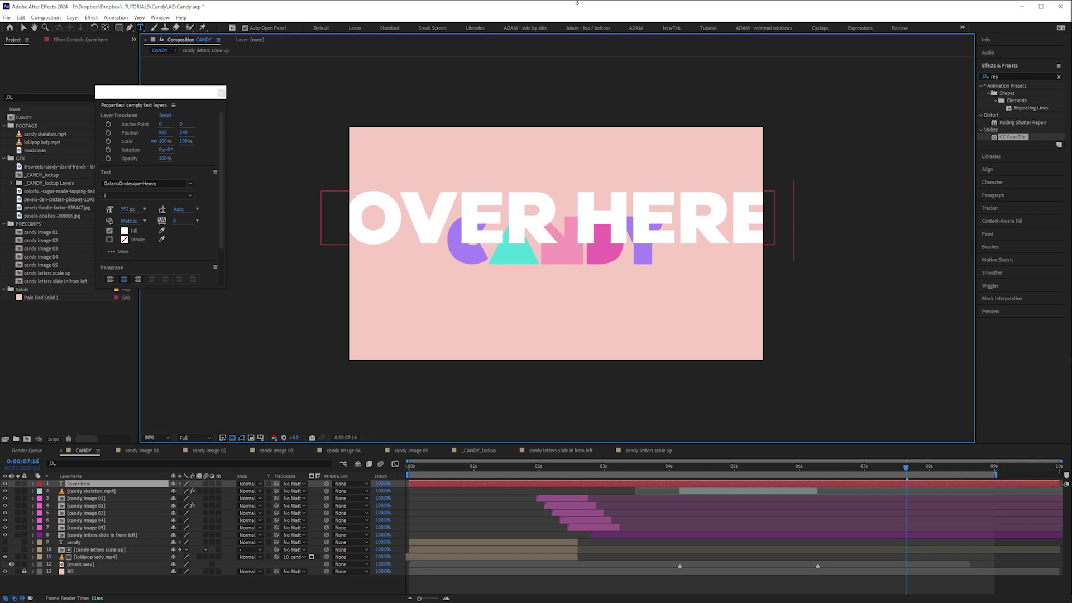
text( we call them sweets)
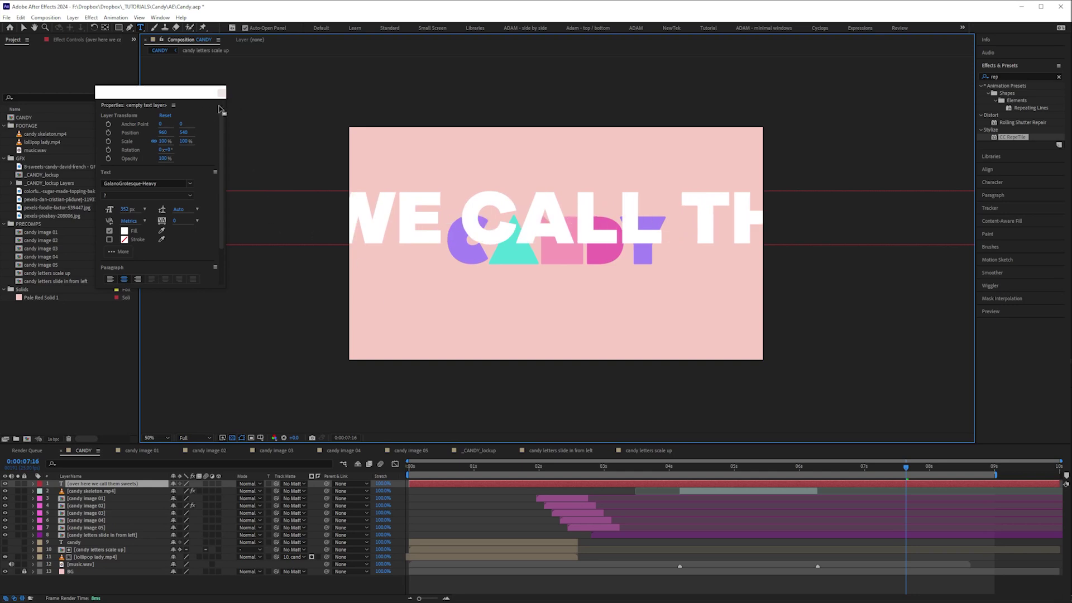
click(221, 92)
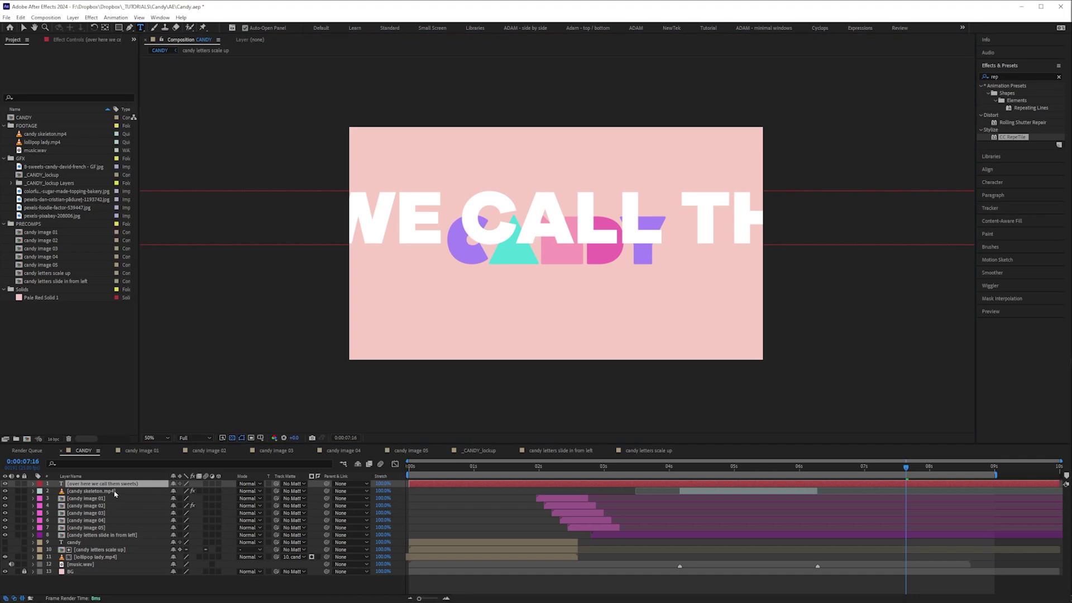
Reduce the new text layer's Scale to 14%, deselect it and return to the Selection tool.
key(s)
drag(184, 491, 146, 494)
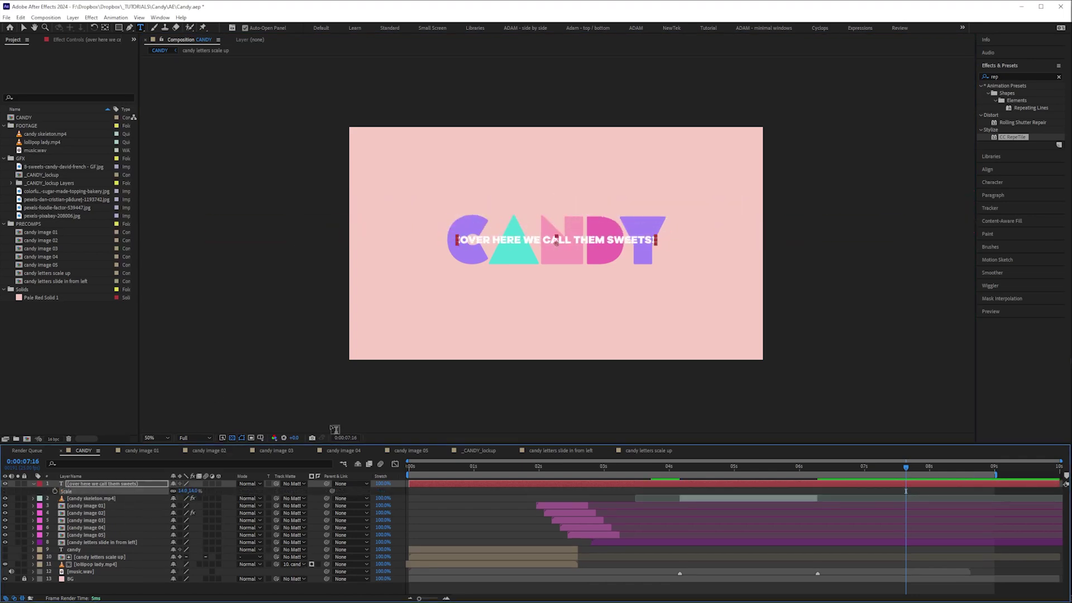
click(47, 490)
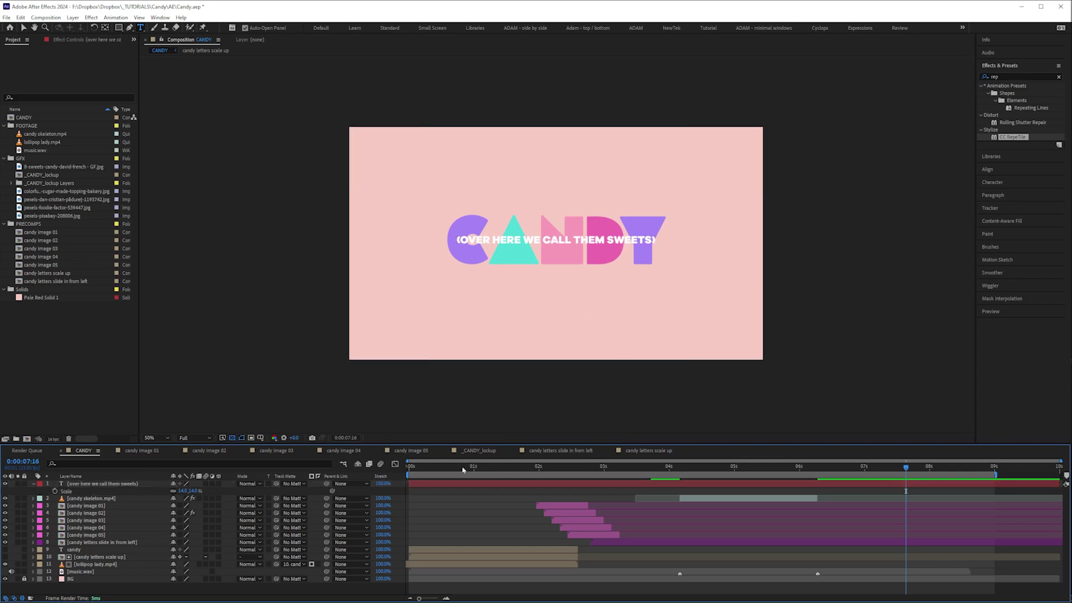
click(23, 27)
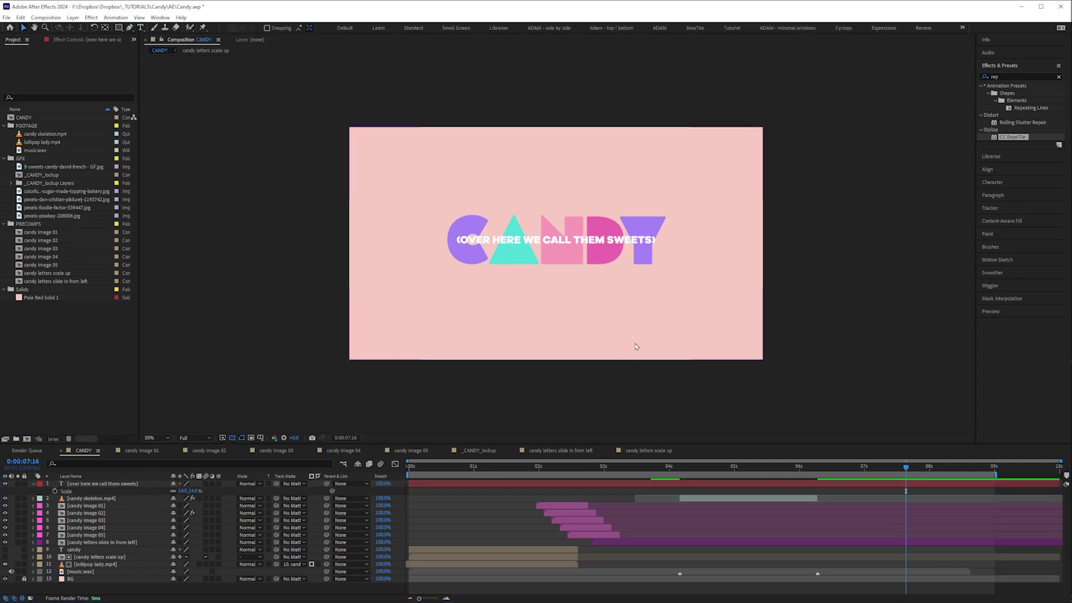
Try placing the text line below the CANDY letters, and move it back over the middle of them.
click(620, 243)
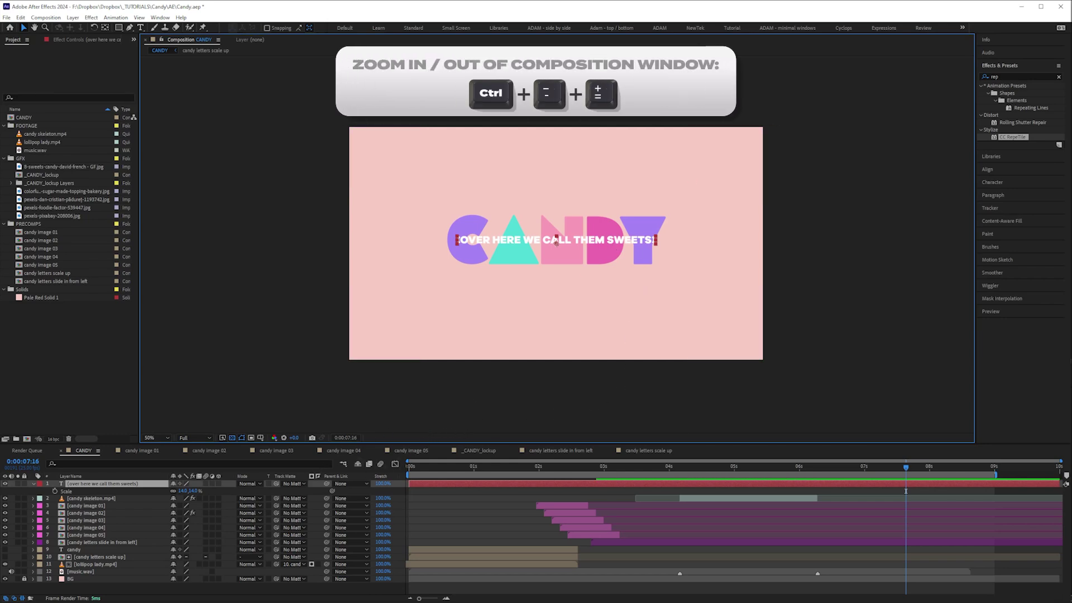
key(ctrl+equal)
key(ctrl+equal)
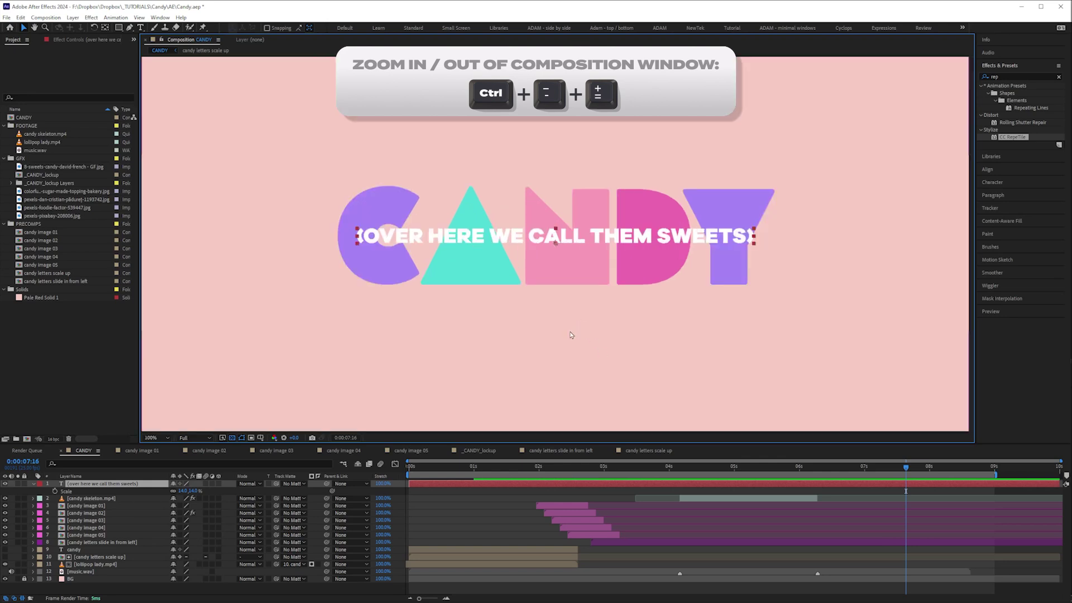
drag(747, 240, 716, 312)
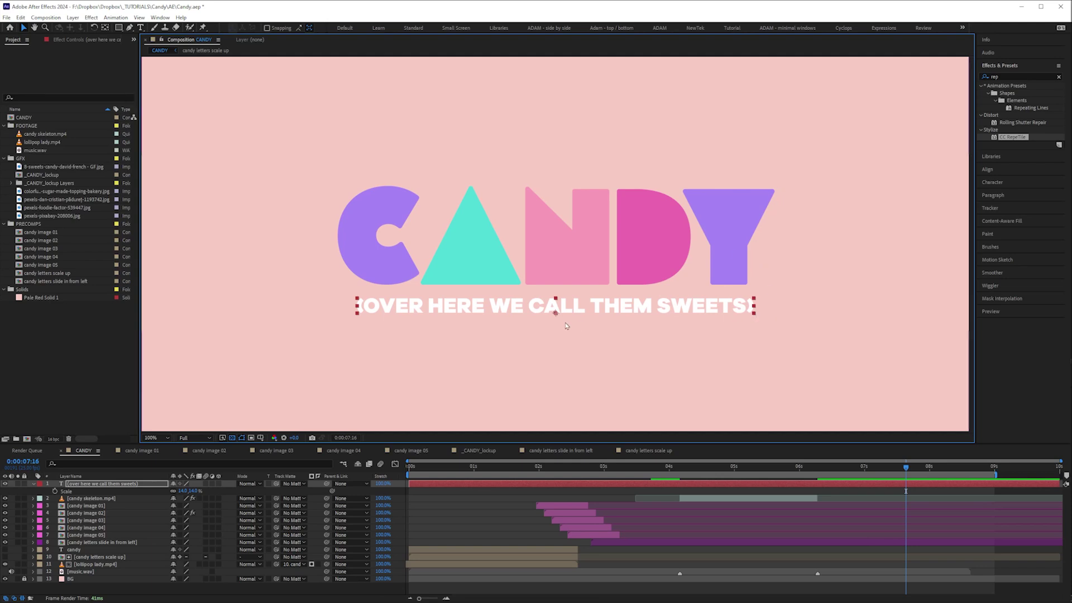
drag(607, 312, 608, 241)
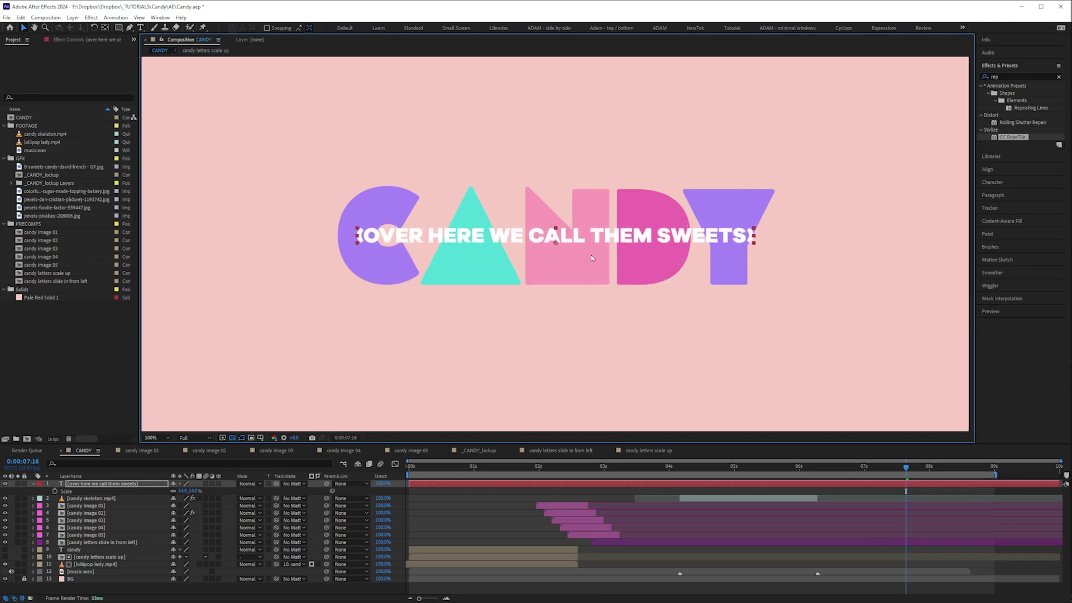
Fine-tune the text line's Scale in whole and tenth-percent increments to 15.3%, about as wide as CANDY.
click(183, 491)
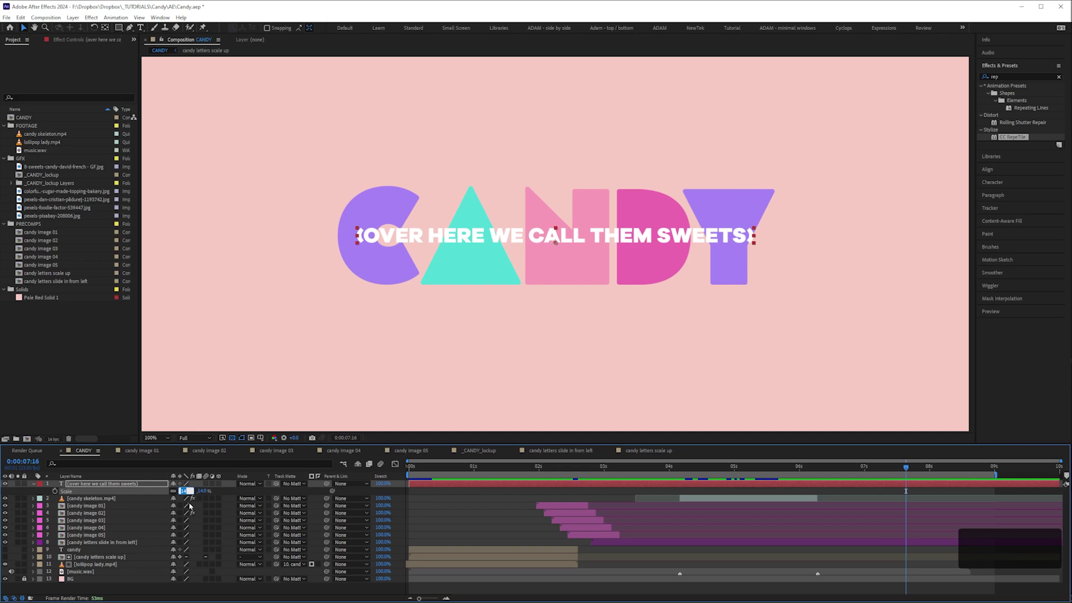
key(ctrl)
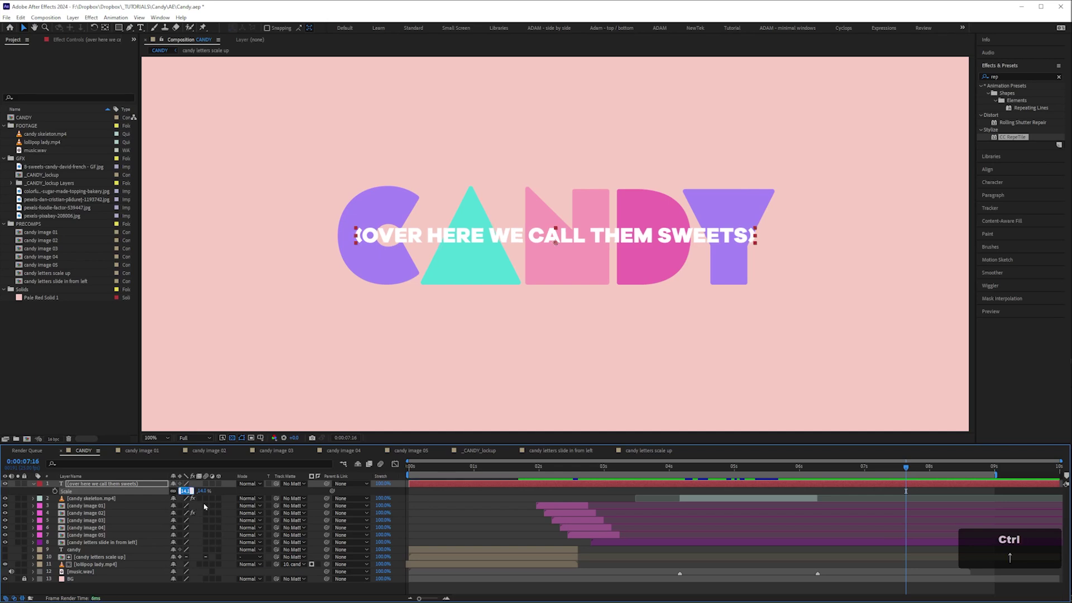
key(ctrl+Down)
key(ctrl+Down)
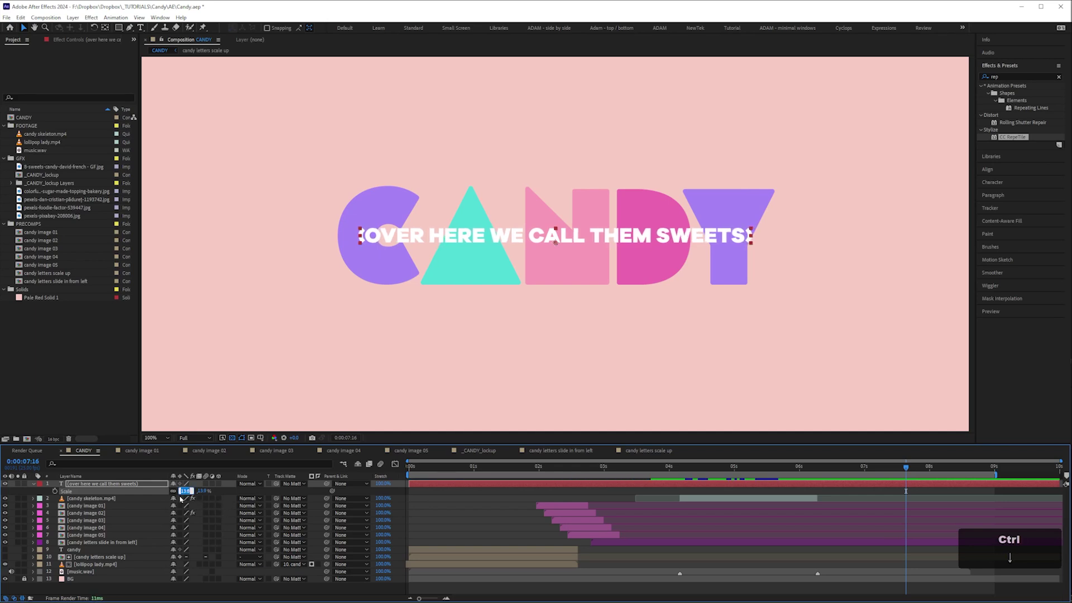
key(ctrl+Down)
key(ctrl+Down)
key(ctrl+Down)
key(Up)
key(Up)
key(Up)
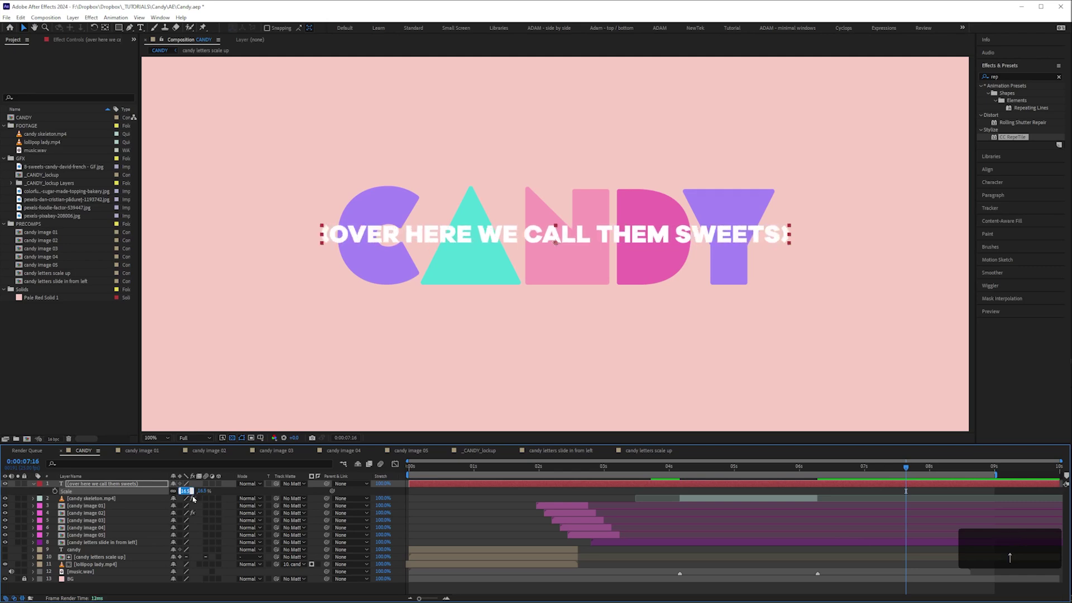
key(Down)
key(ctrl+Down)
key(ctrl+Down)
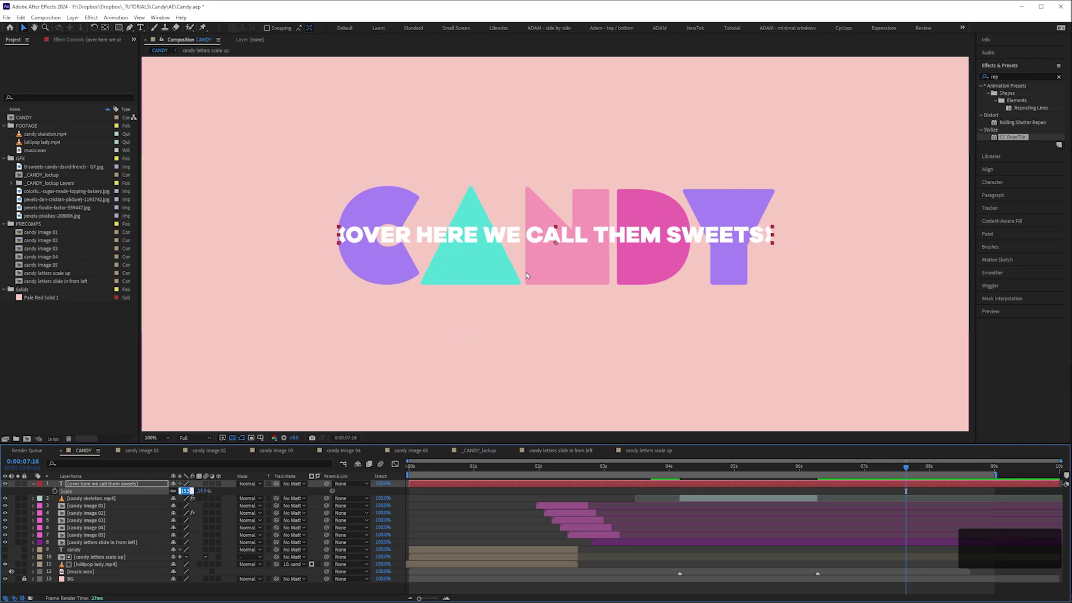
Move the text line straight down to just beneath the CANDY letters and set its Scale to 13.5%.
drag(555, 242, 580, 295)
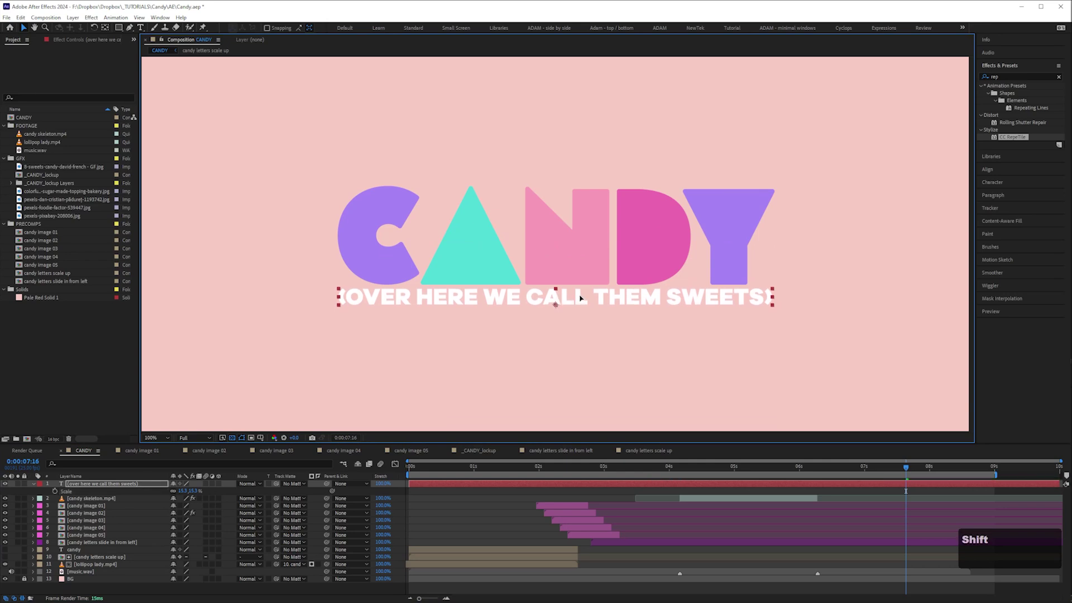
click(186, 491)
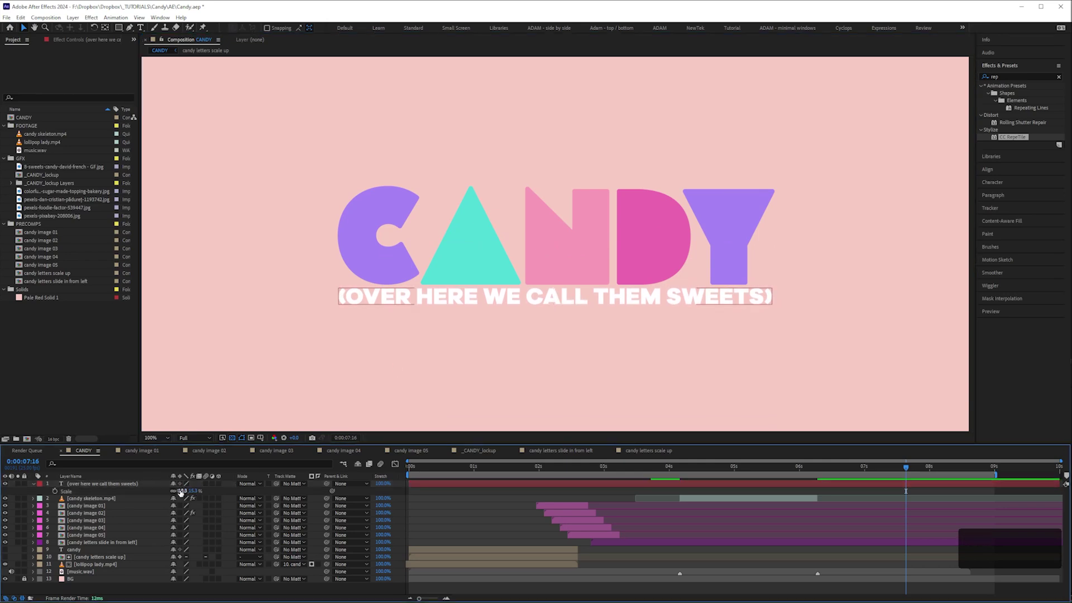
key(Down)
key(Down)
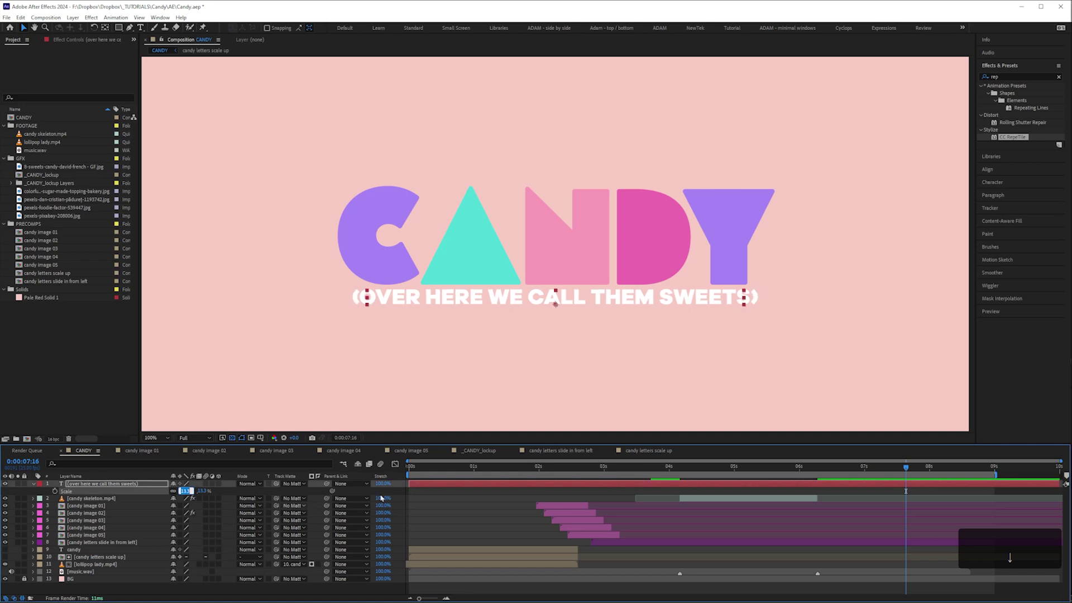
key(ctrl+Up)
key(ctrl+Up)
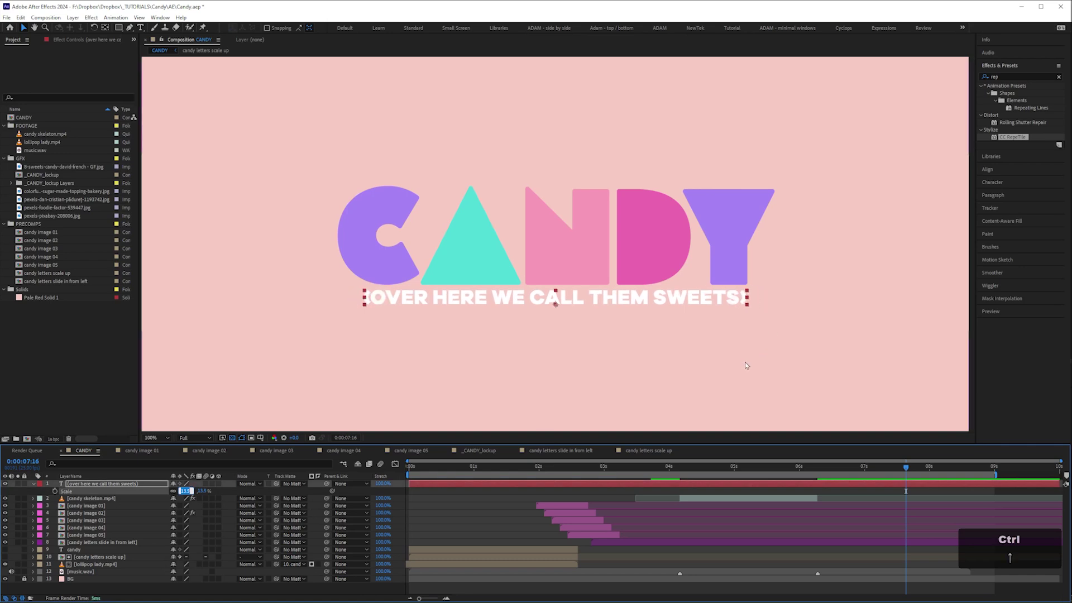
key(Return)
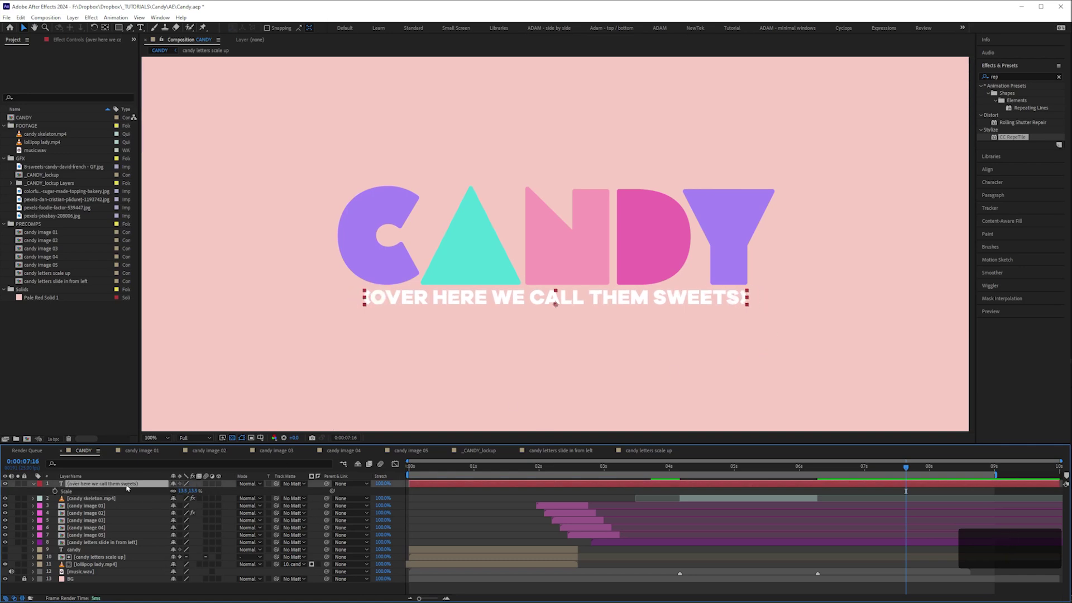
Nudge the text line slightly lower for a small gap under CANDY, check it in the full frame and deselect it.
drag(657, 303, 659, 306)
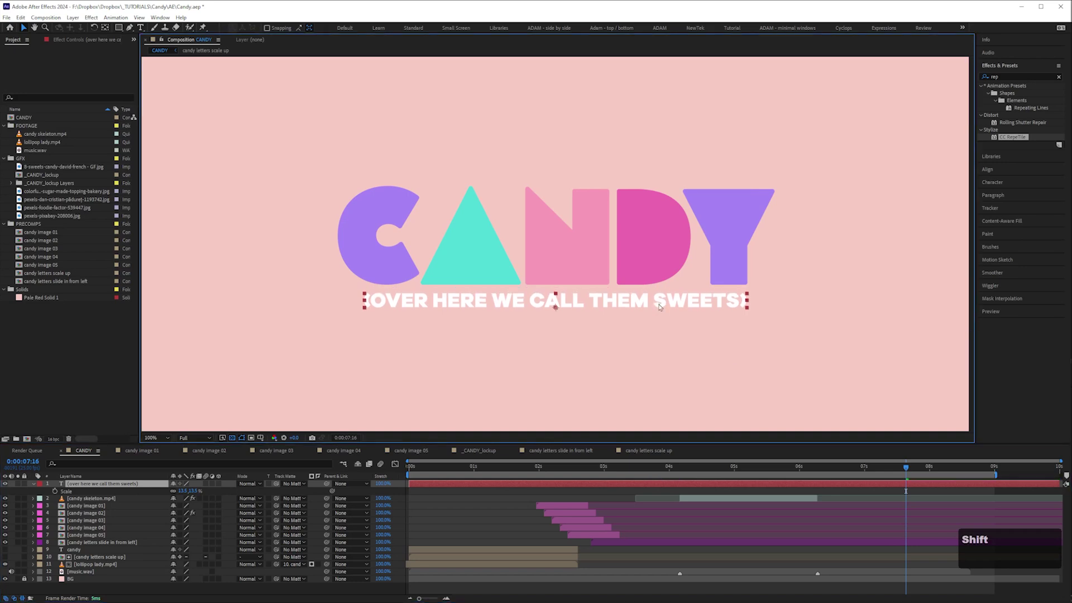
key(Down)
click(136, 484)
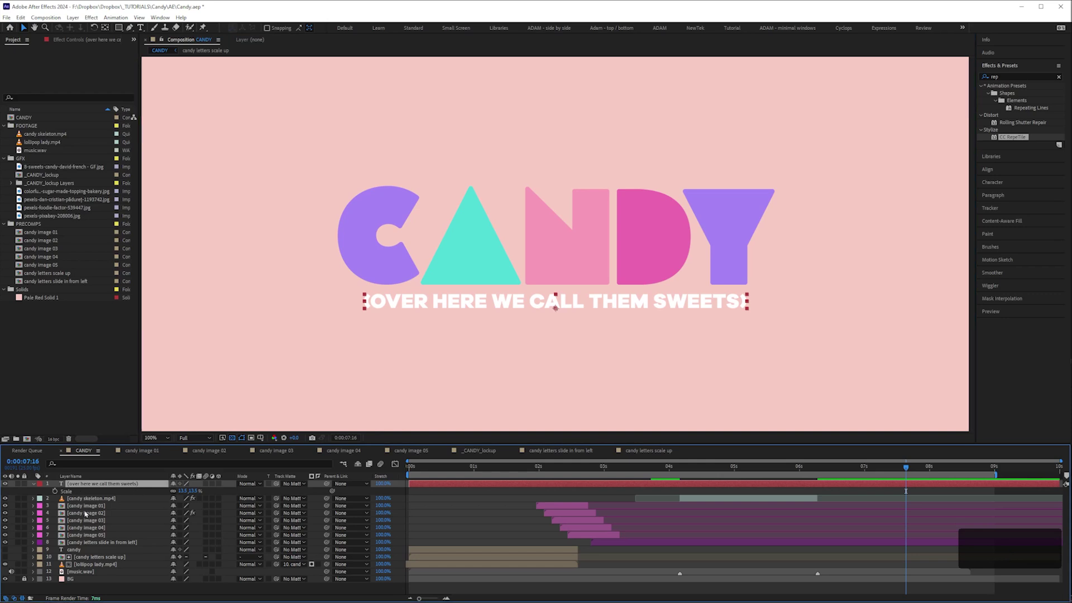
key(ctrl+minus)
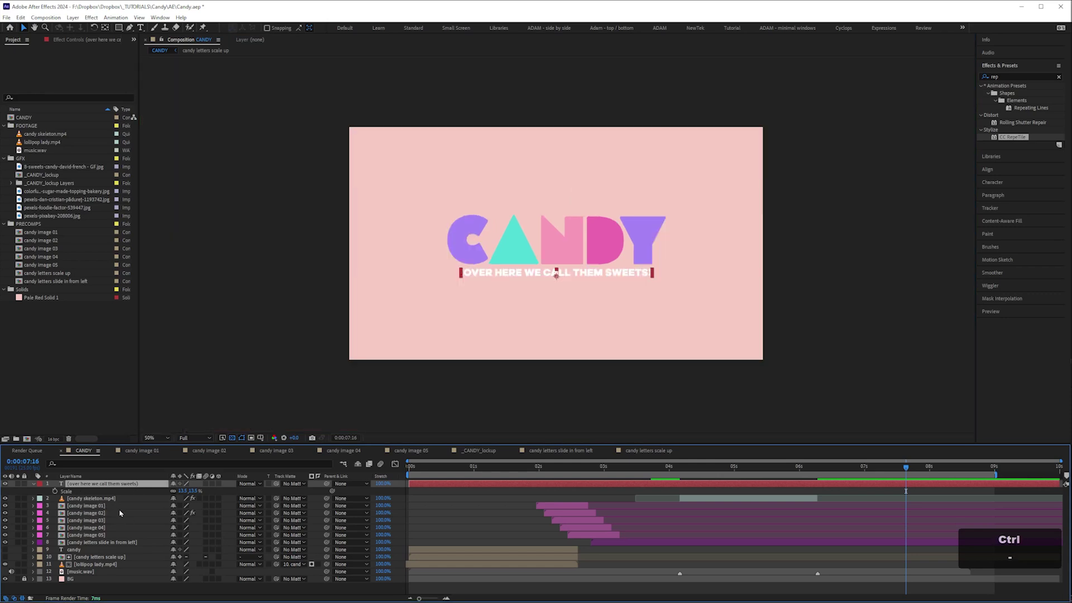
click(51, 492)
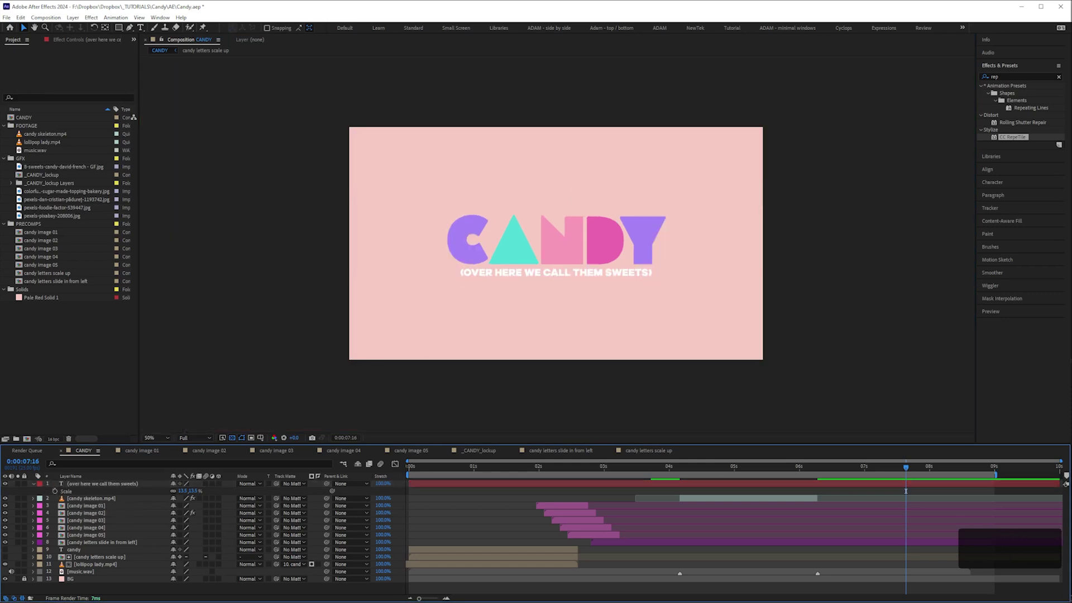
Select the "(over here we call them sweets)" layer, collapse its properties and set its label colour to Purple.
click(830, 485)
click(822, 473)
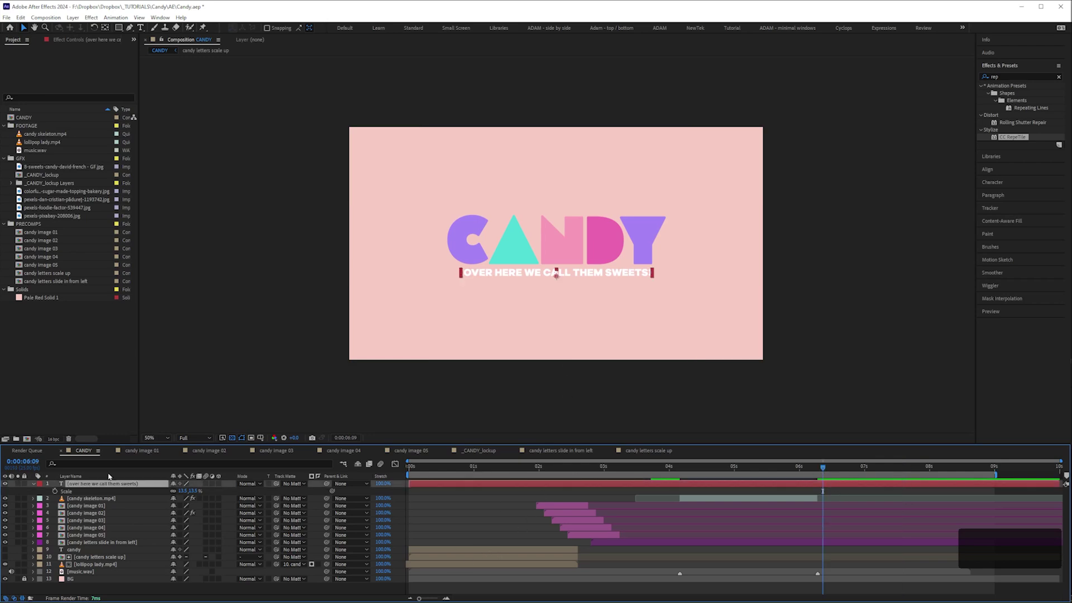
click(33, 483)
click(39, 484)
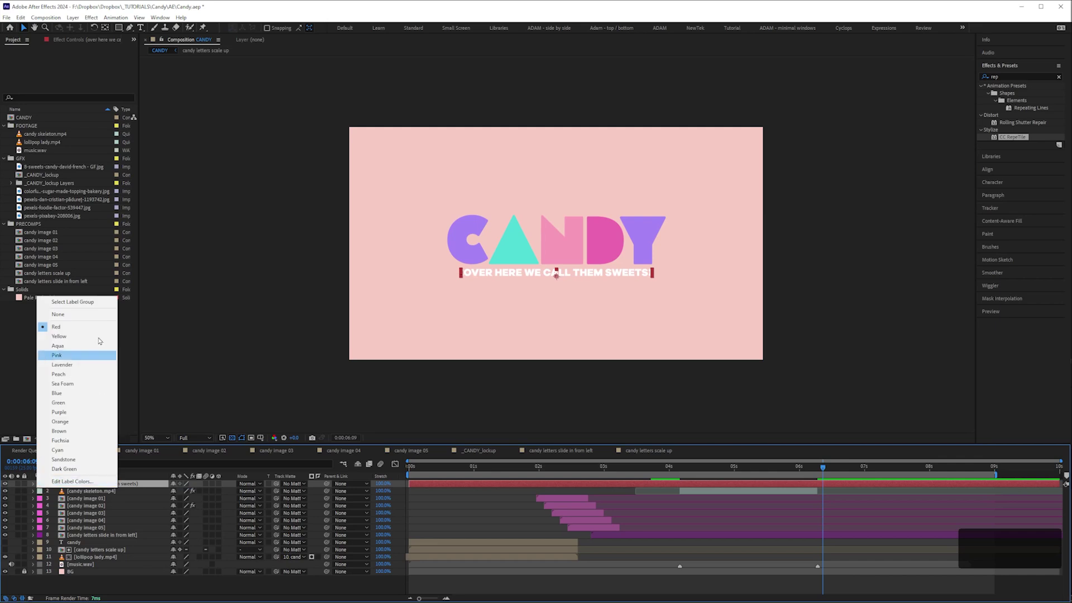
click(73, 413)
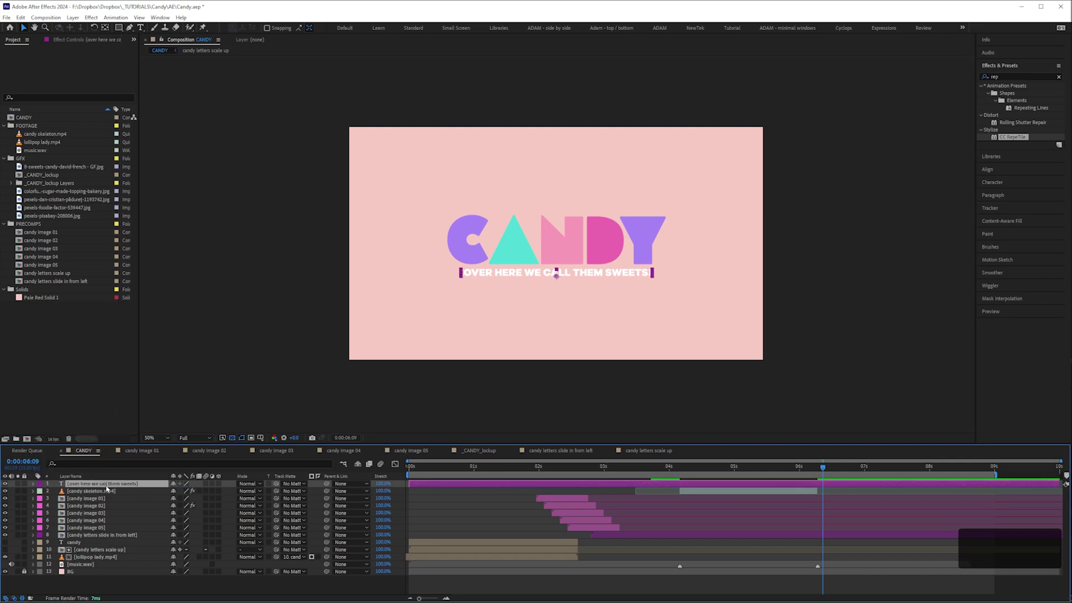
Trim the start of the "(over here we call them sweets)" layer to 0:00:06:07 and deselect it.
drag(825, 466, 815, 469)
key(alt+bracketleft)
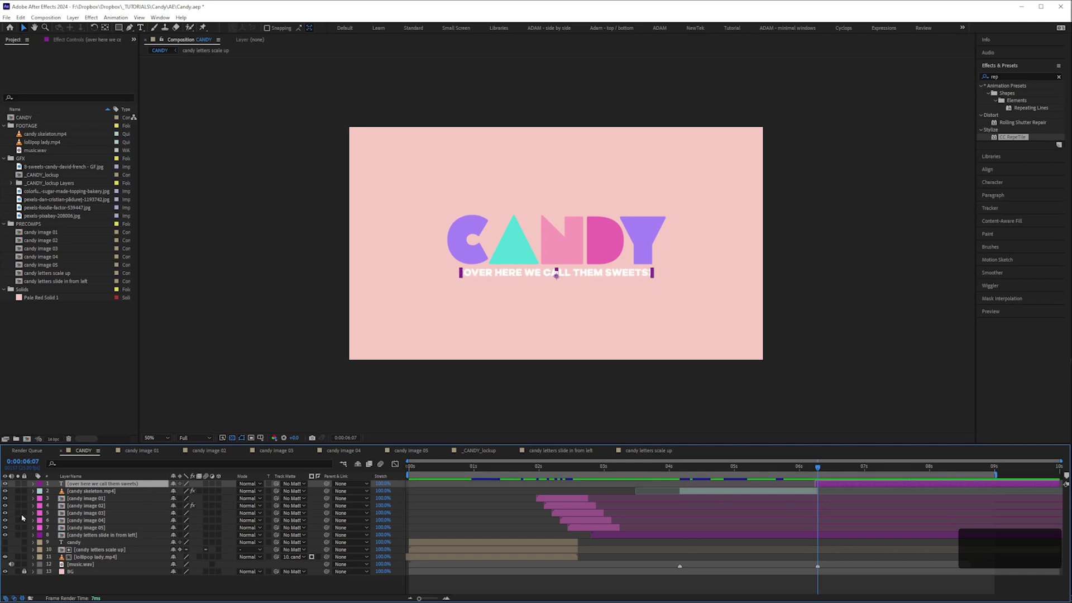
key(ctrl+shift+a)
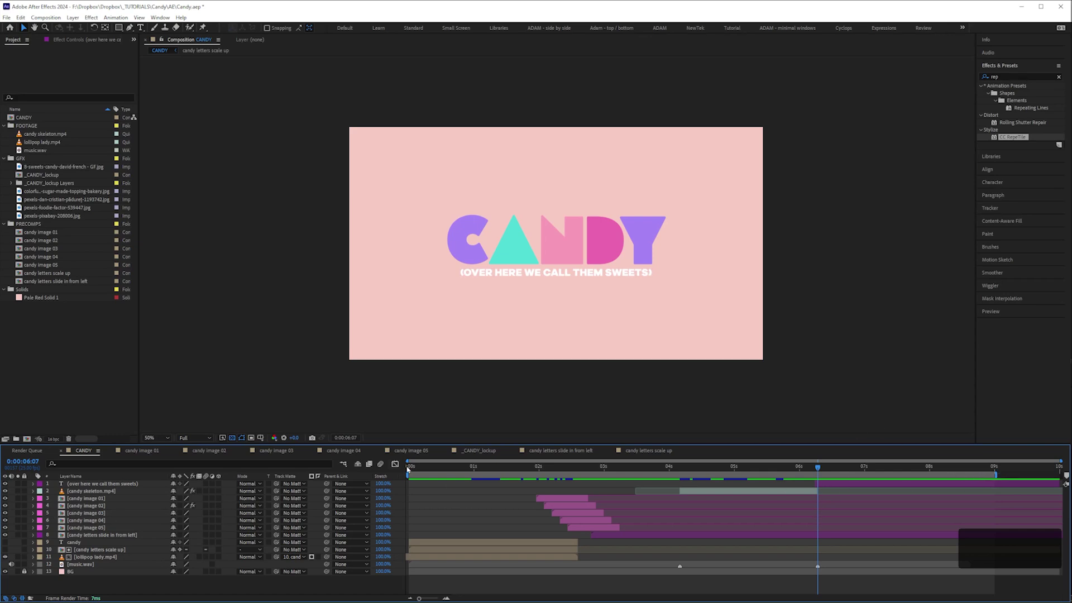
Preview the CANDY sequence, and inspect the candy image 02 strip at 0:00:02:10.
key(KP_0)
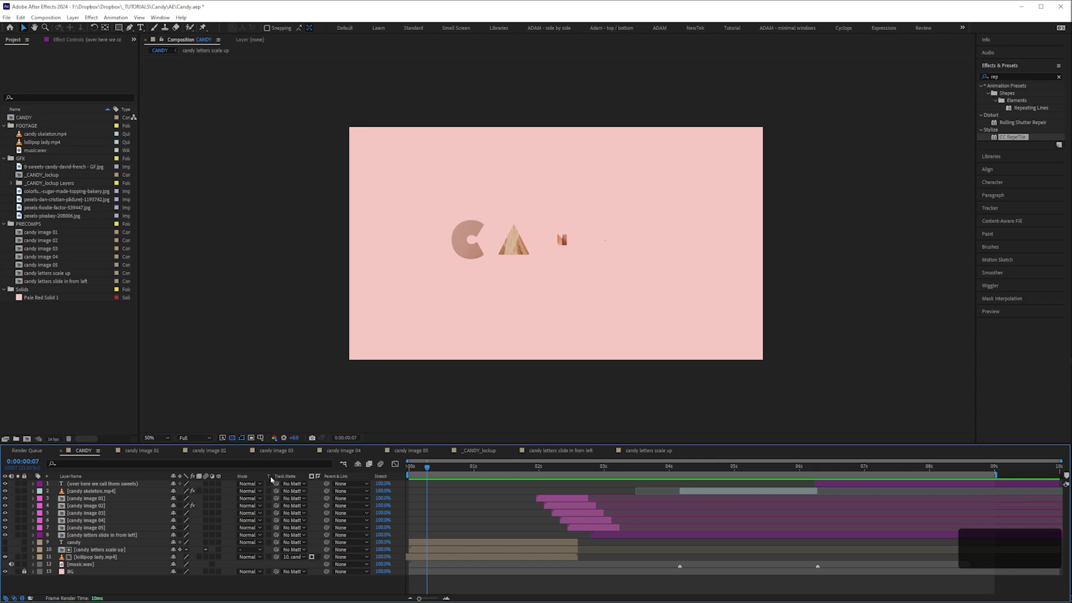
click(187, 504)
drag(474, 468, 566, 469)
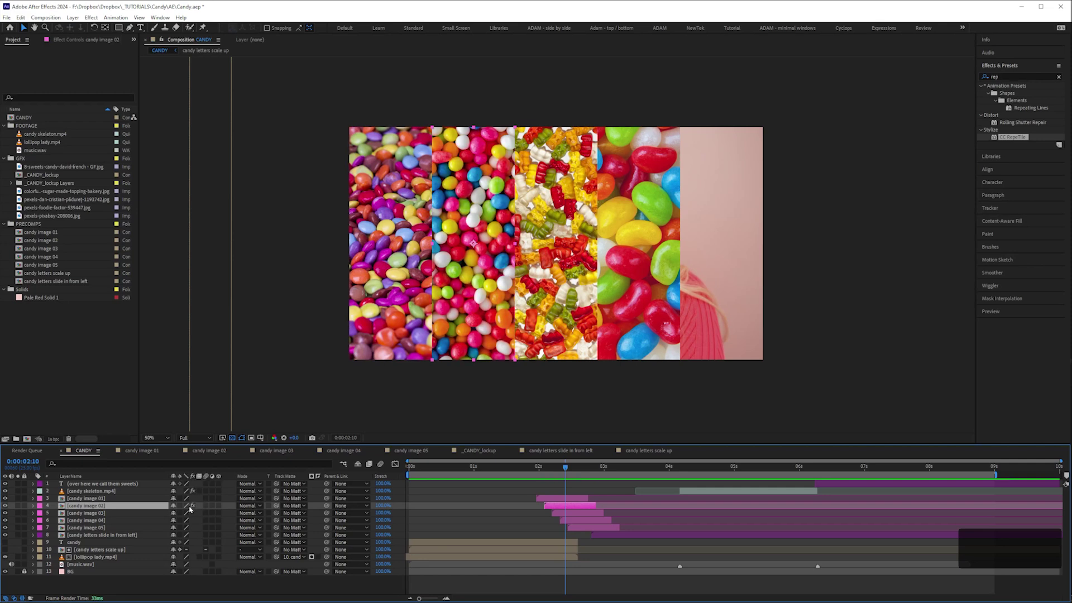
Move the current time to 0:00:01:02, deselect the candy image 02 layer and enable motion blur for the CANDY composition.
click(497, 469)
drag(504, 471, 479, 473)
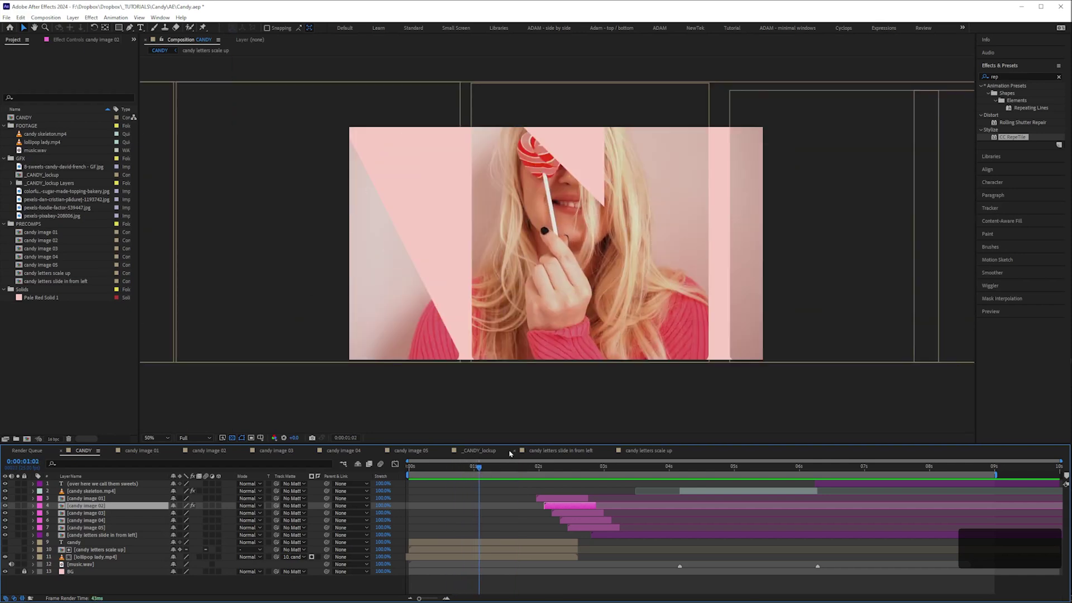
click(226, 546)
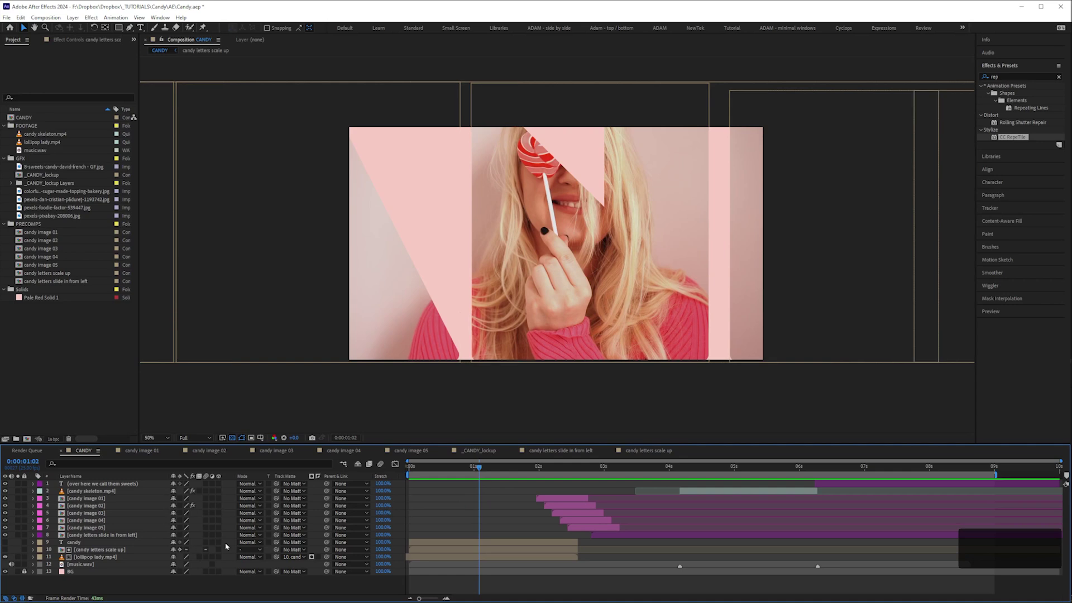
click(380, 464)
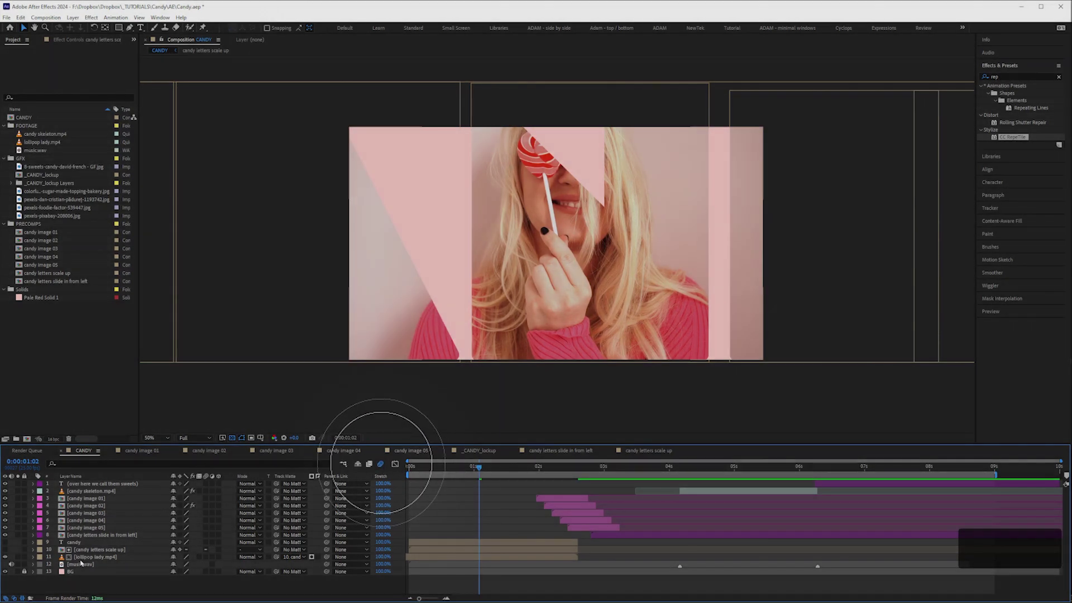
Open the candy letters scale up precomp, switch on motion blur for all its layers and return to the CANDY composition.
click(94, 550)
double_click(96, 551)
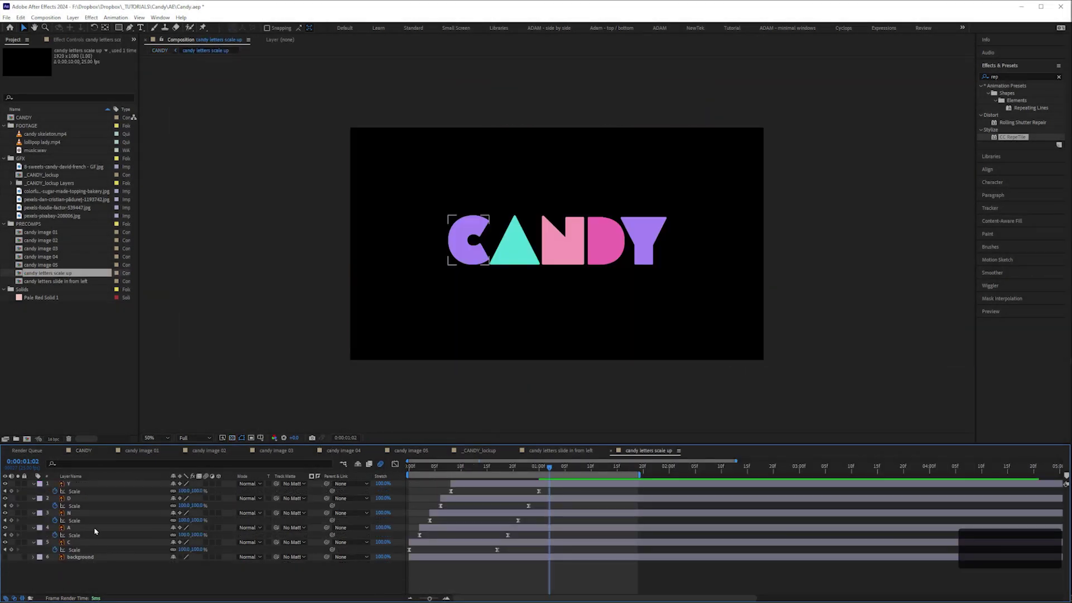
key(ctrl+a)
key(u)
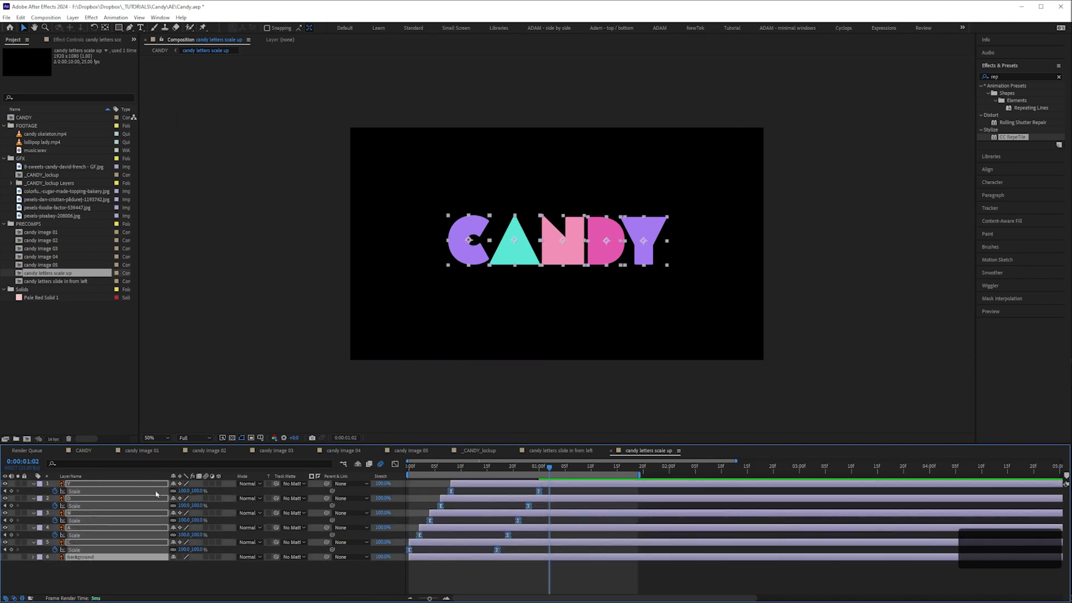
click(206, 484)
click(206, 483)
key(shift+Escape)
Check the blurred letters at 0:00:01:01, disable motion blur for the CANDY composition and move to 0:00:01:10.
drag(442, 469, 476, 474)
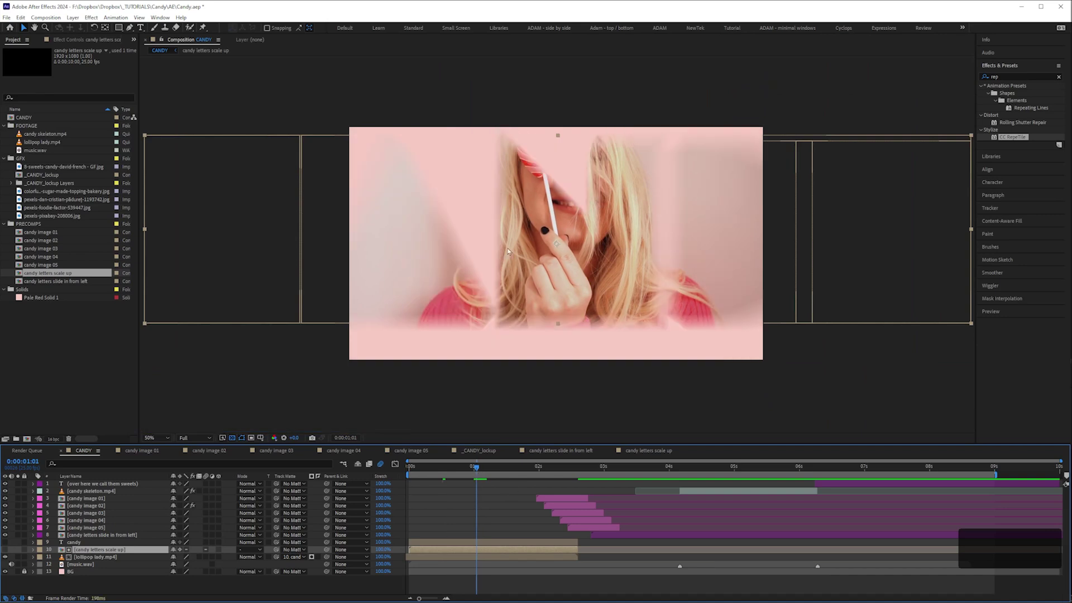
click(380, 464)
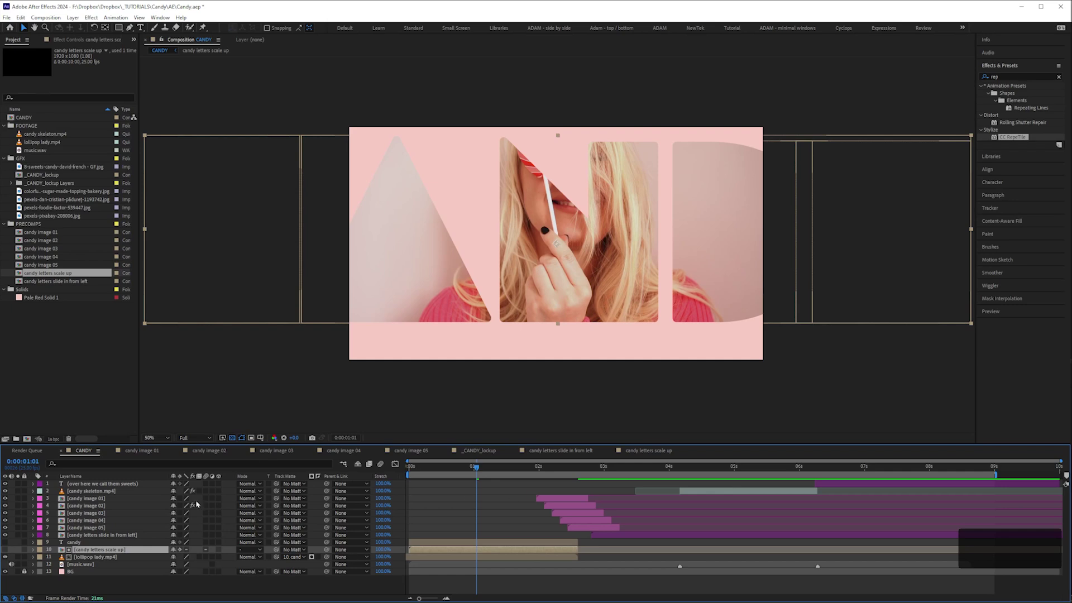
click(500, 468)
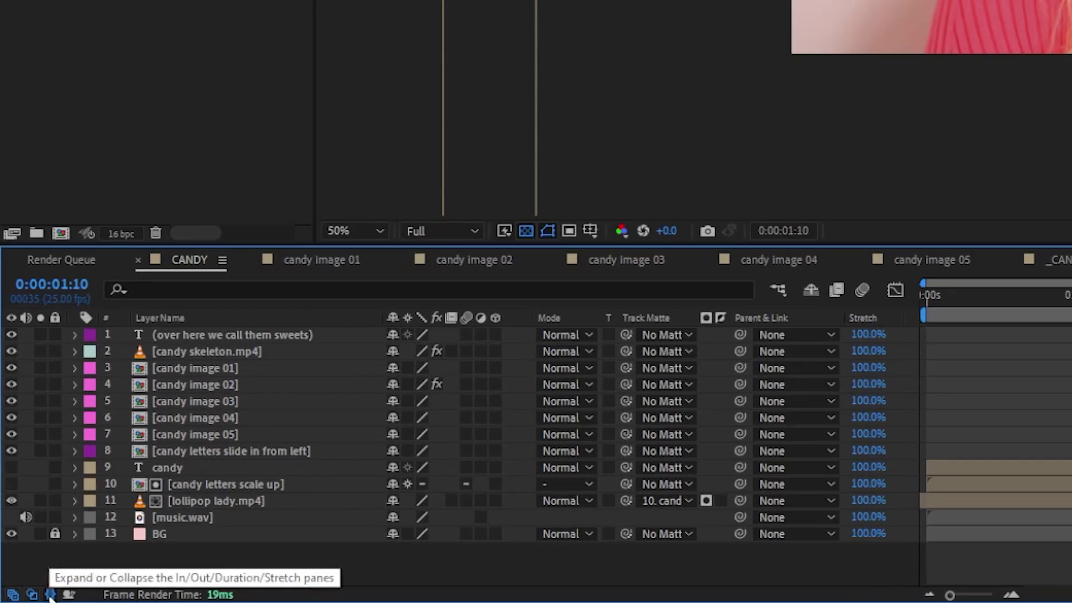
Collapse the In/Out/Duration/Stretch, Transfer Controls and Layer Switches panes of the timeline, and expand all three again.
click(23, 598)
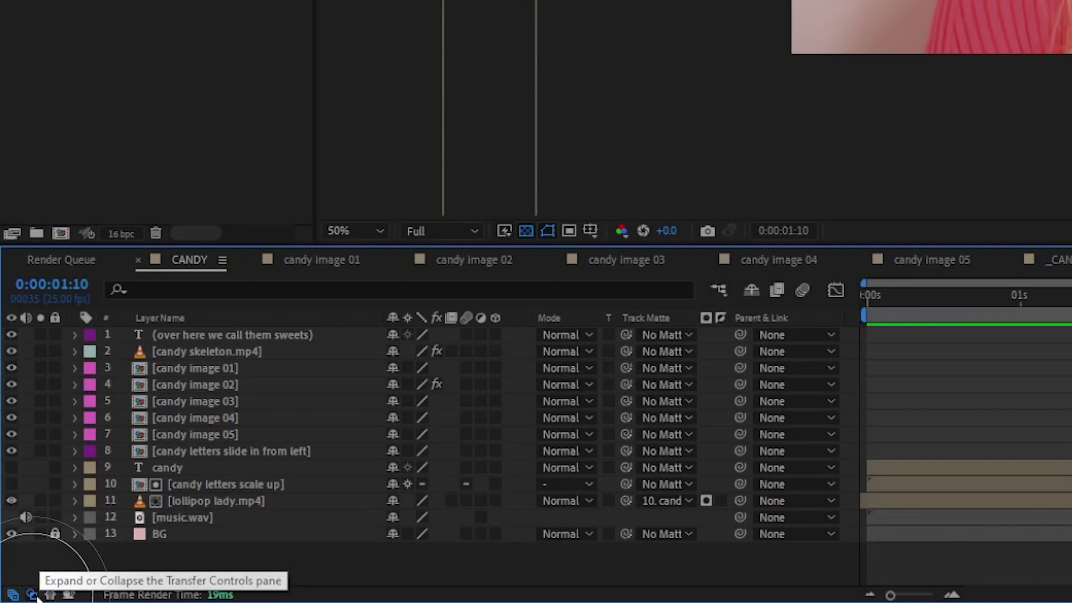
click(32, 594)
click(13, 595)
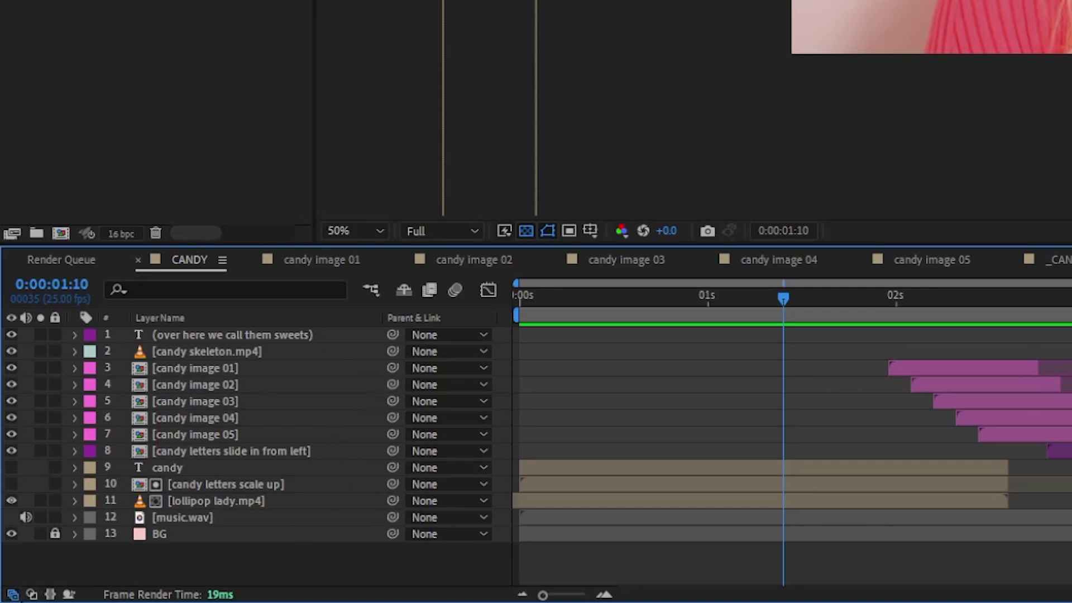
click(32, 593)
click(32, 594)
click(50, 594)
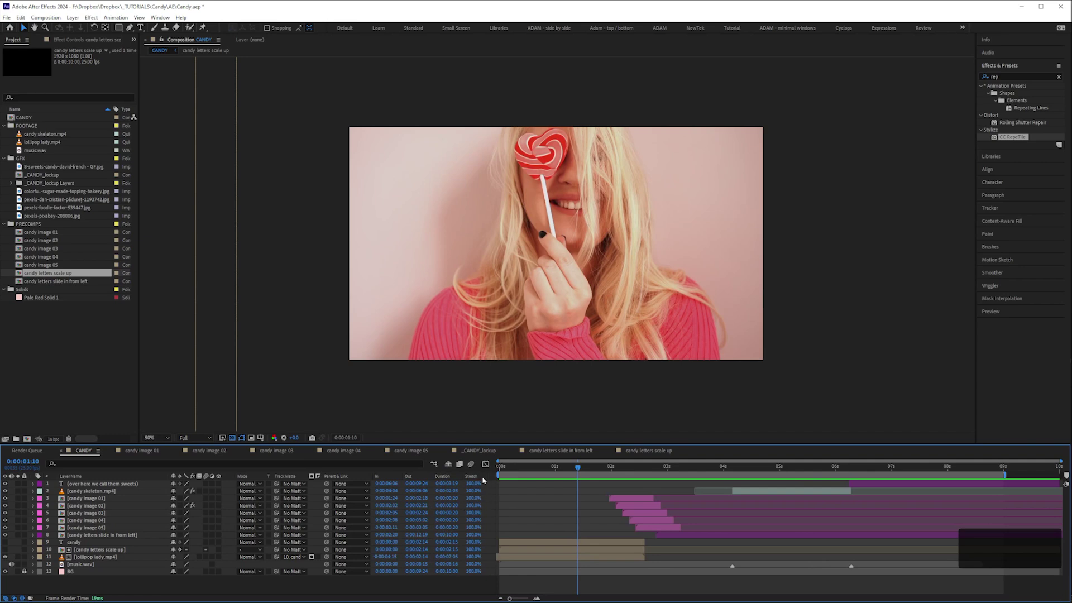
Hide the In, Out and Duration columns in the timeline, keeping only the Stretch column of that group.
right_click(390, 479)
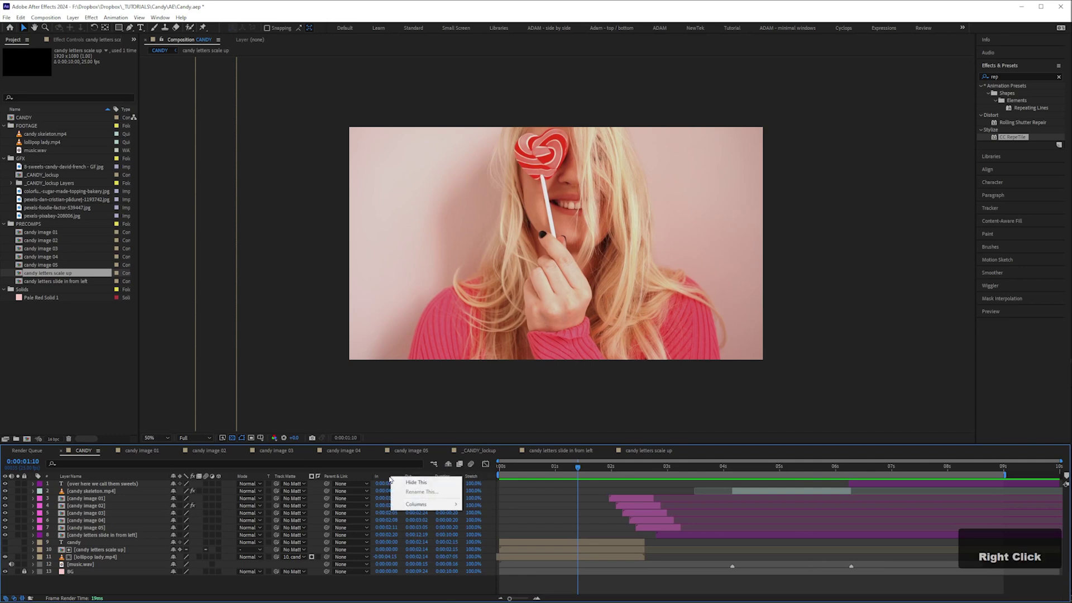
click(393, 483)
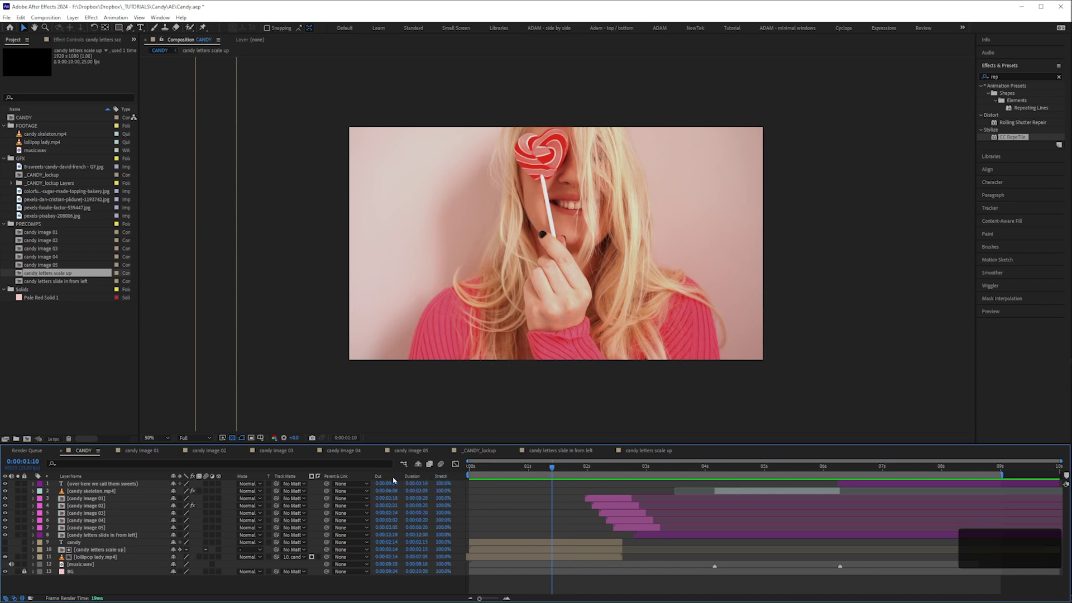
right_click(391, 478)
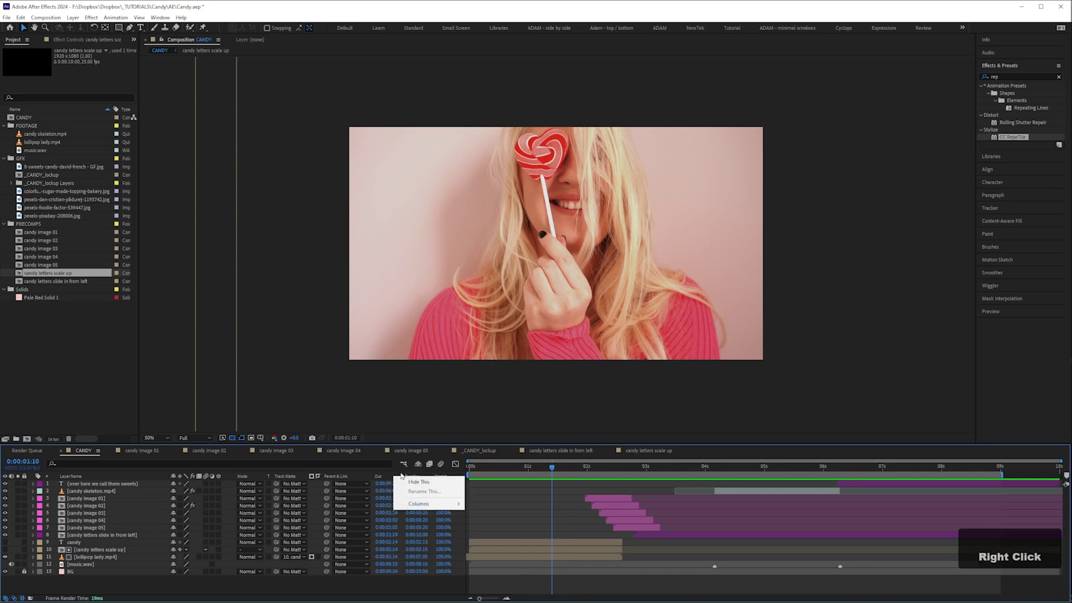
mouse_move(422, 504)
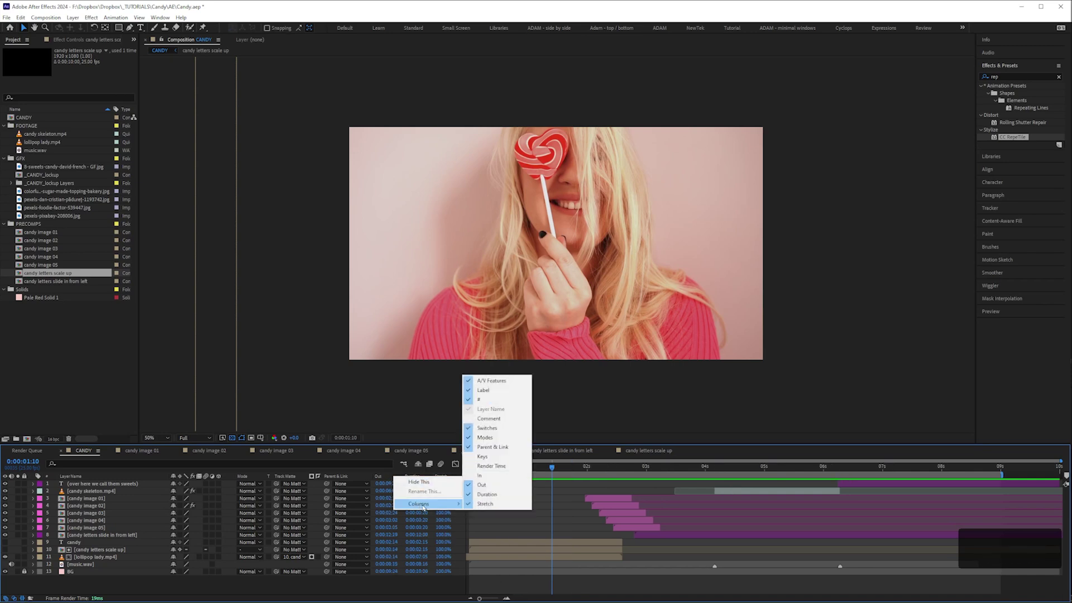
click(483, 484)
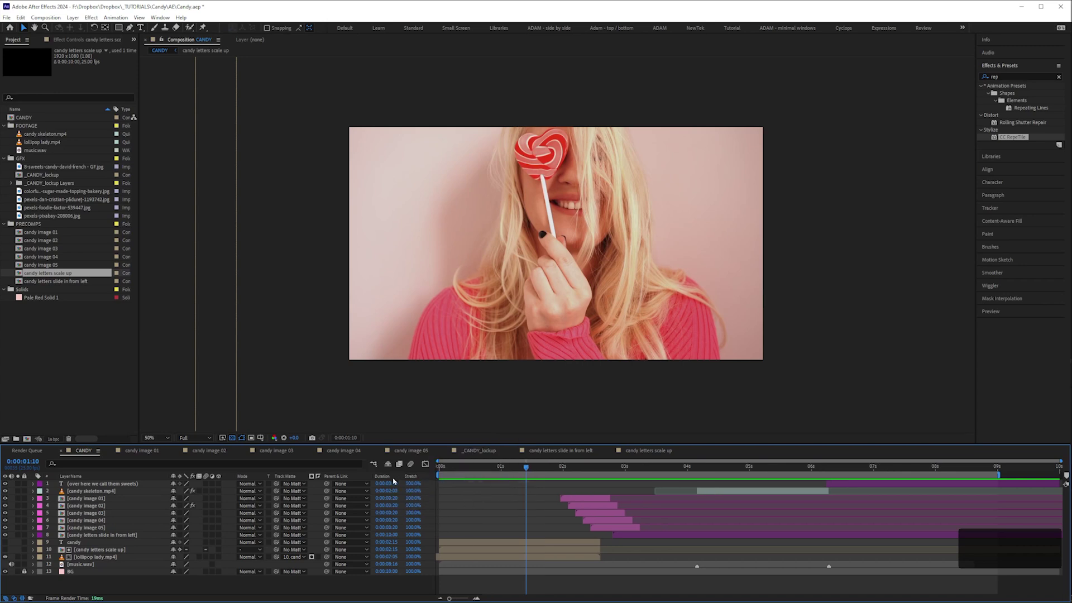
right_click(394, 479)
click(401, 484)
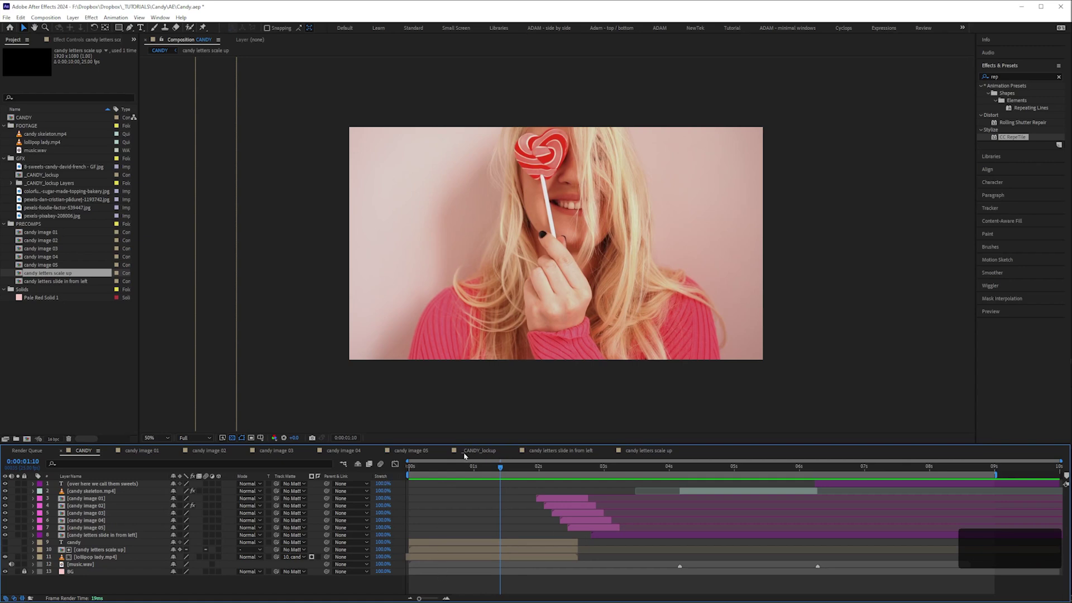
Try a stretch factor of 50 on the lollipop lady.mp4 layer and undo the time stretch.
click(528, 543)
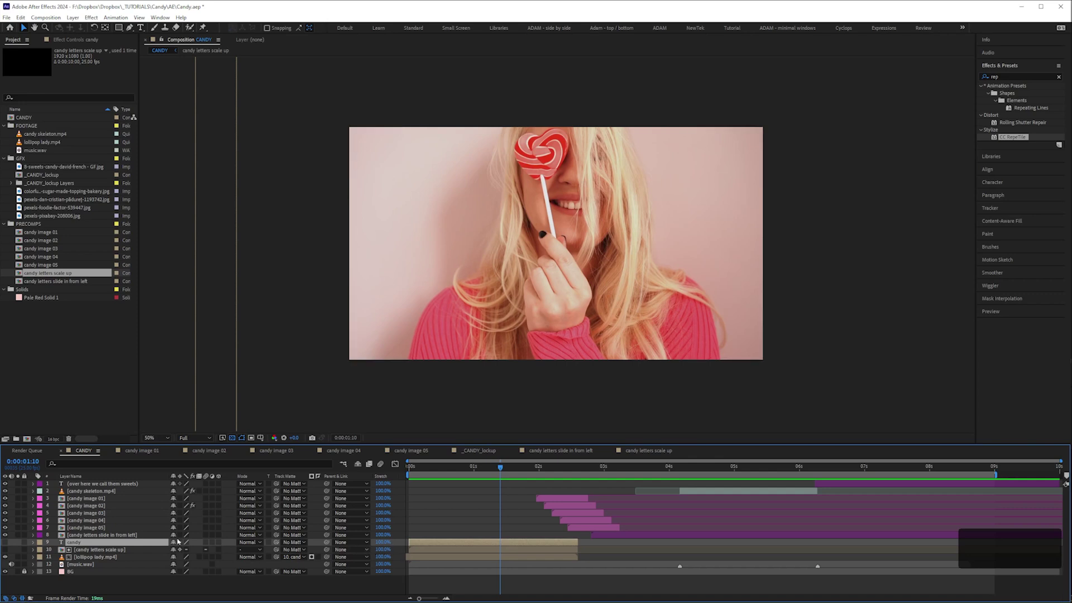
click(93, 558)
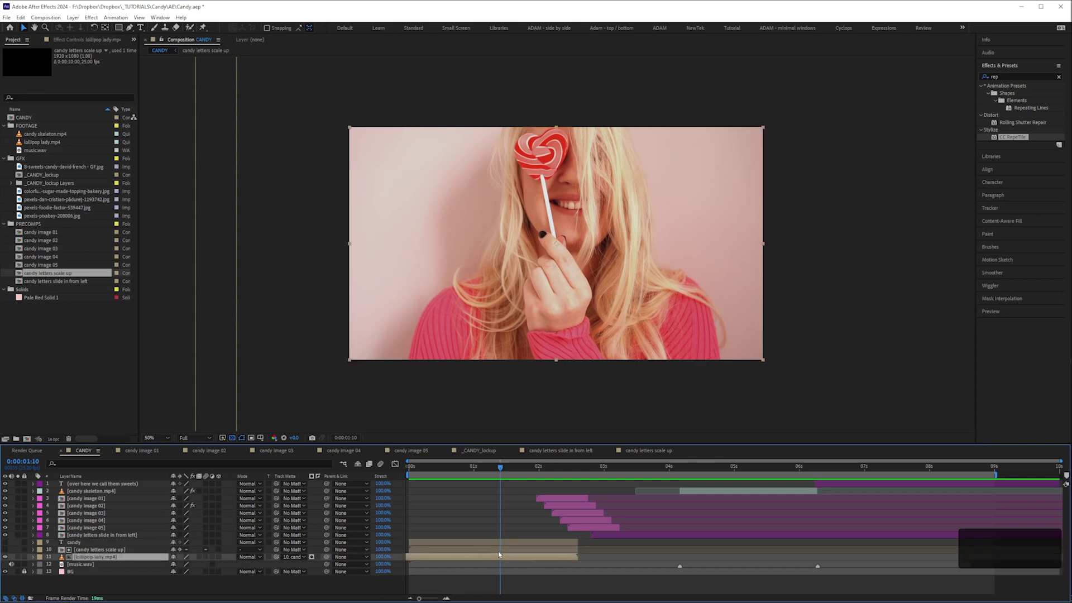
click(382, 557)
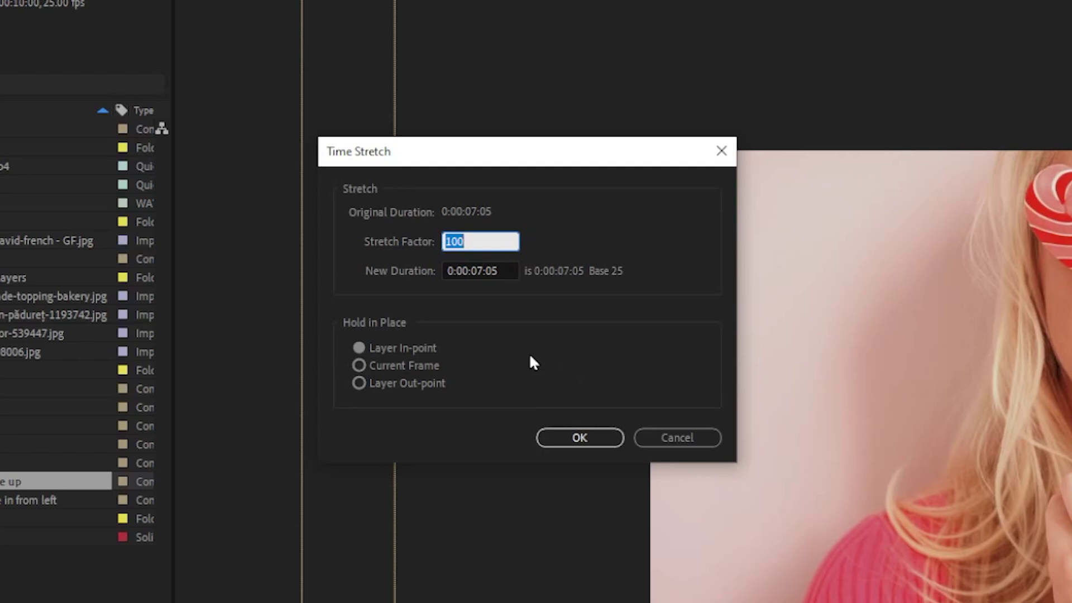
text(50)
click(579, 438)
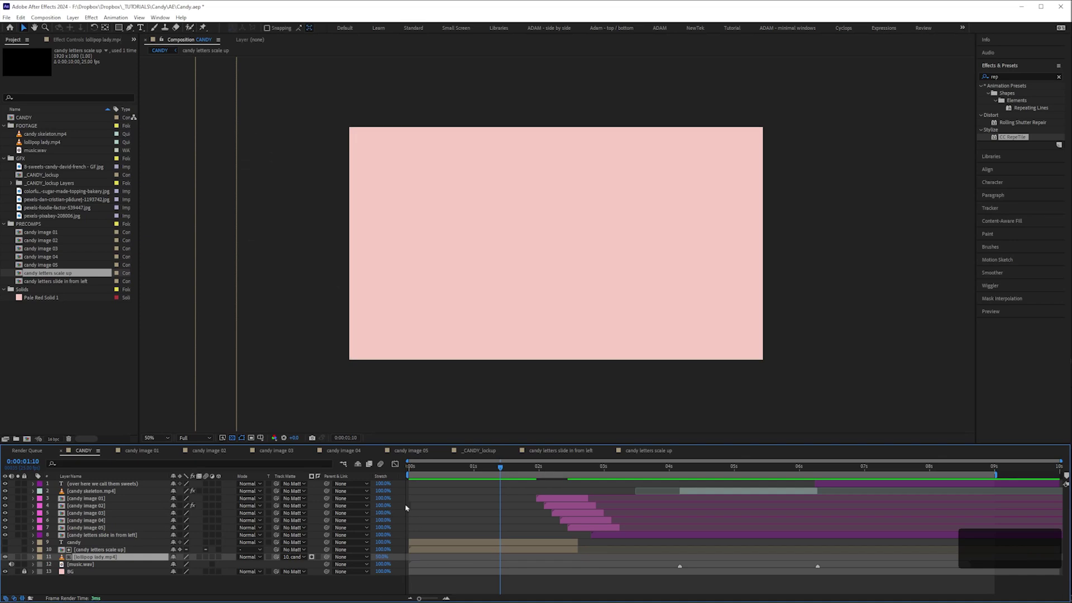
key(ctrl+z)
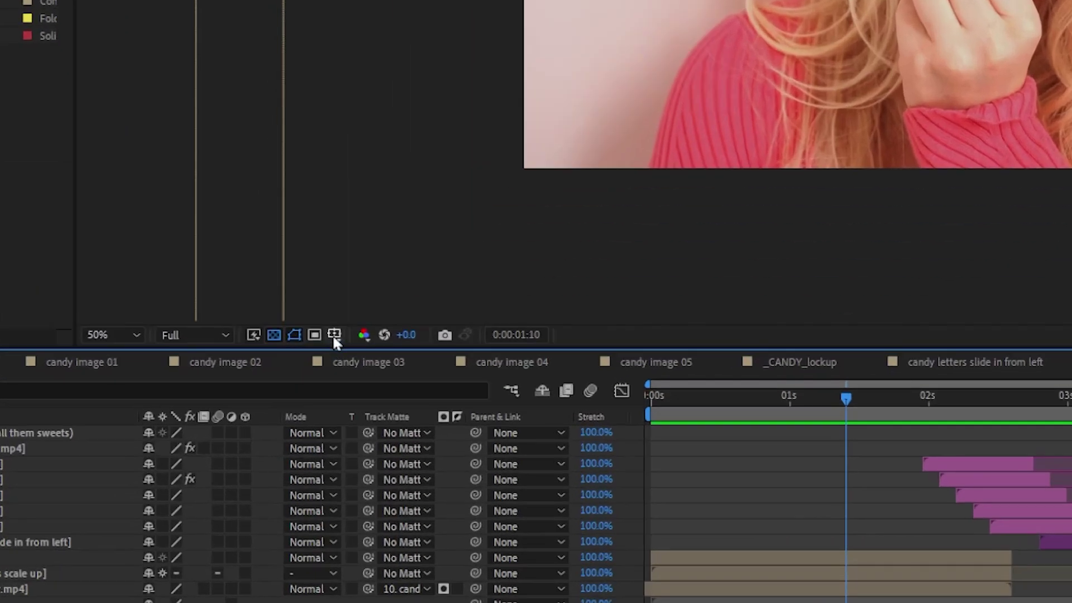
Show the Title/Action Safe overlay over the CANDY composition and hide it again.
click(260, 438)
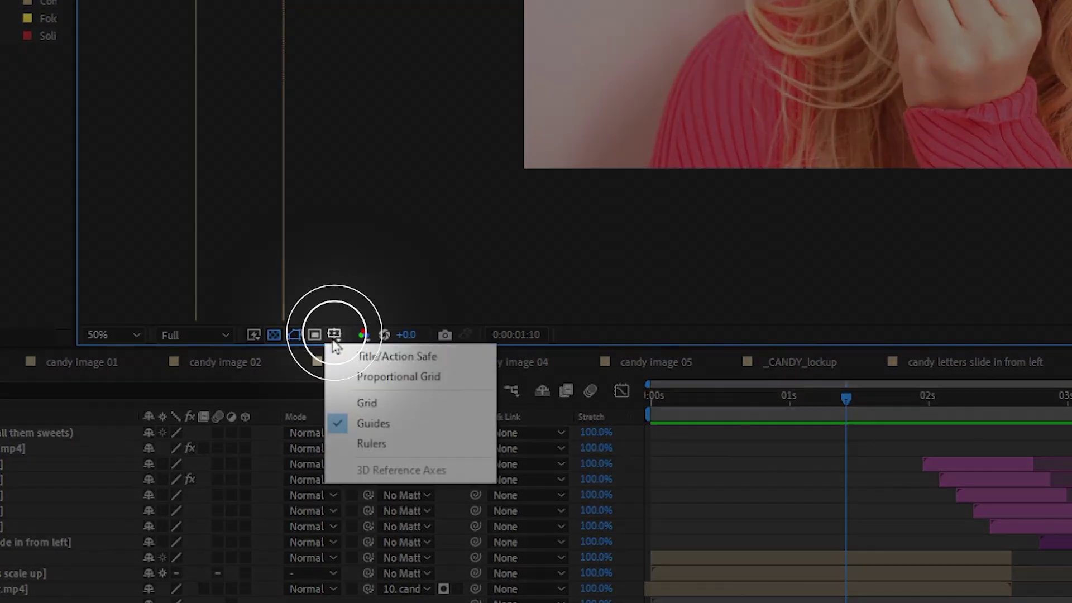
click(393, 357)
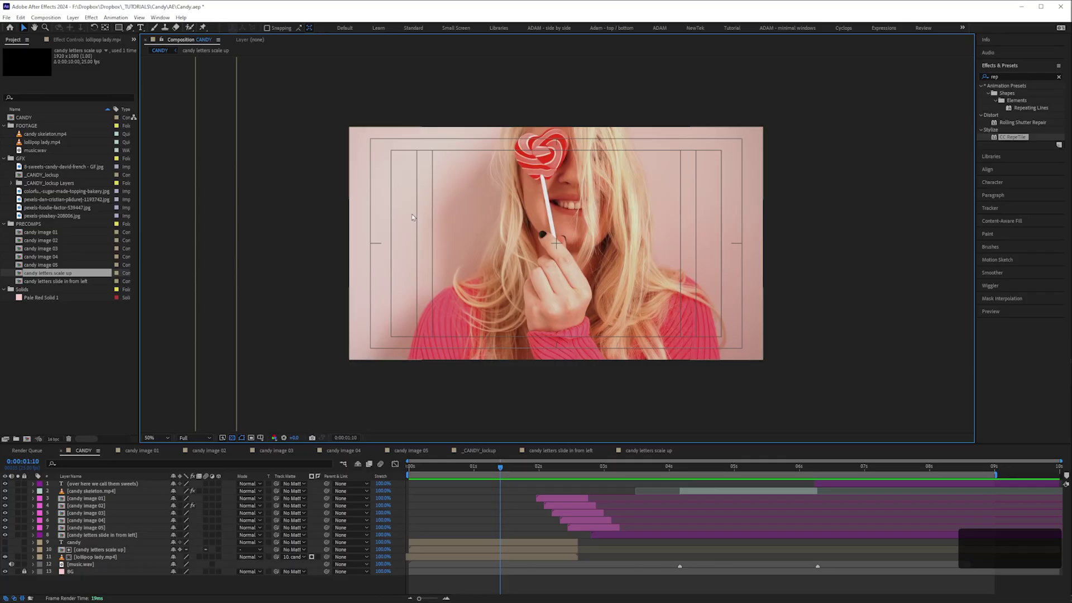
click(261, 438)
click(270, 448)
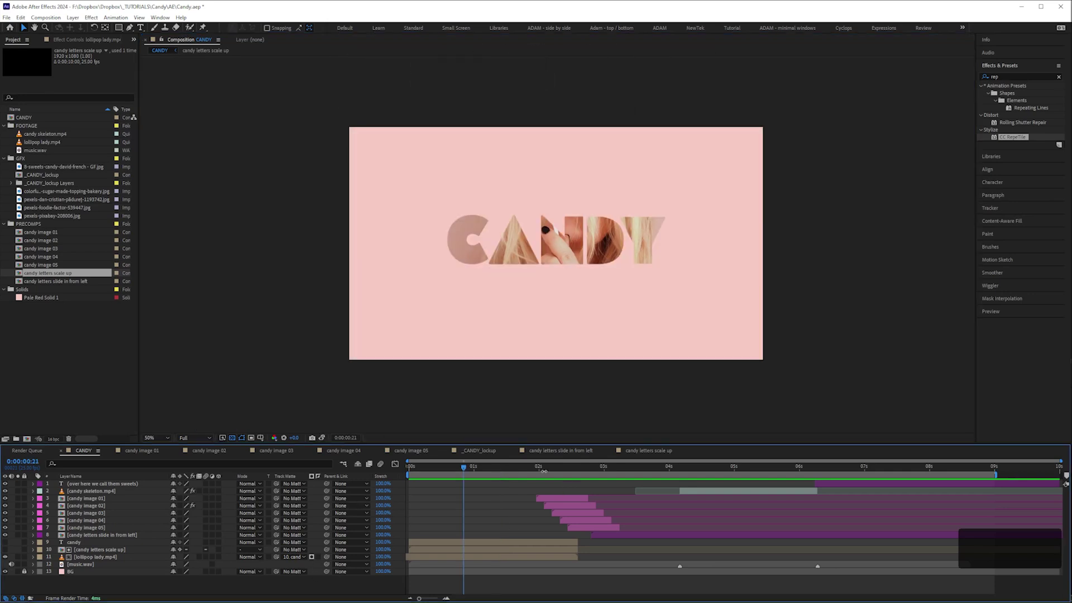
Scrub through the candy strips up to 0:00:02:16, inspect the candy image 01 layer and deselect it.
click(539, 467)
drag(539, 472, 576, 487)
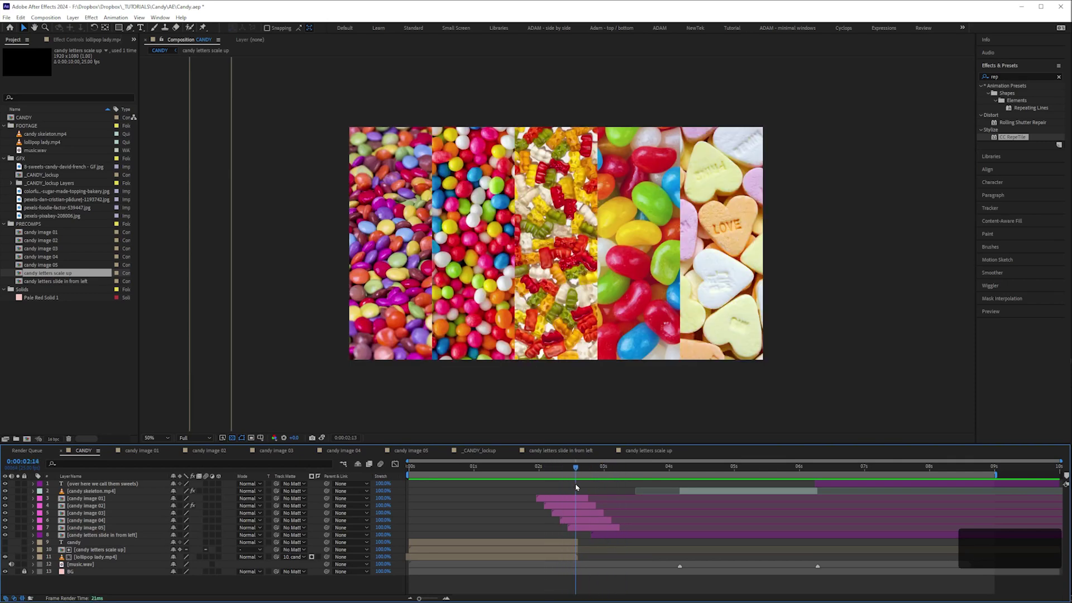
click(572, 468)
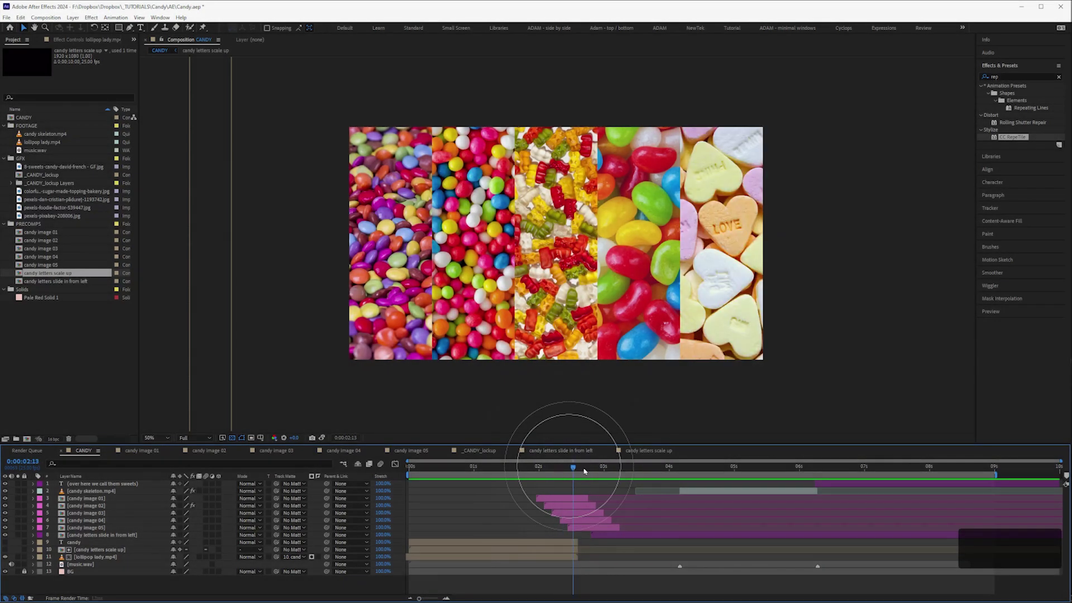
drag(585, 470, 581, 471)
click(575, 498)
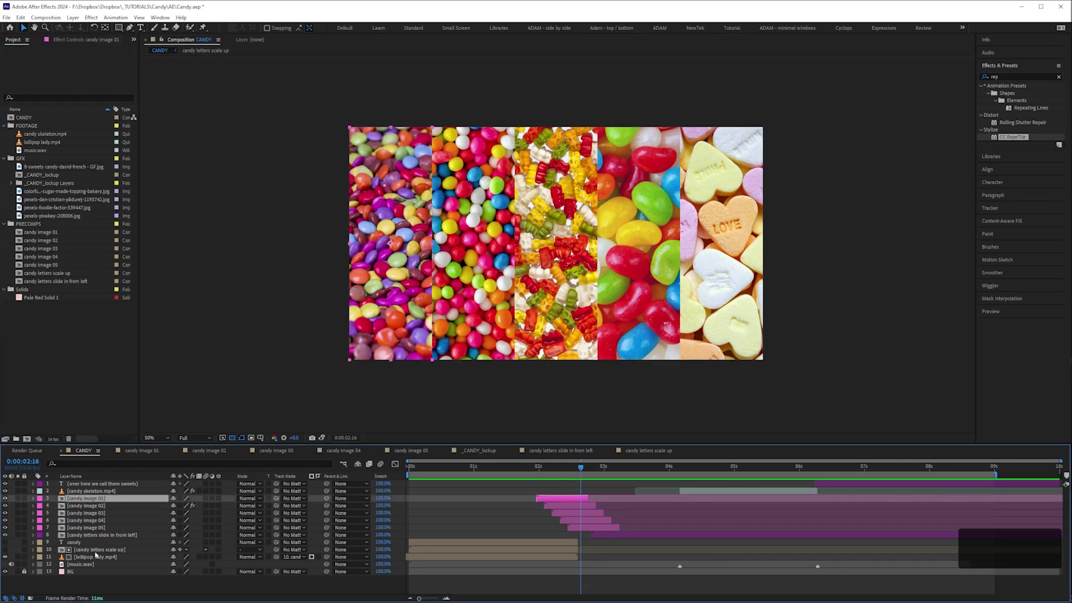
key(F2)
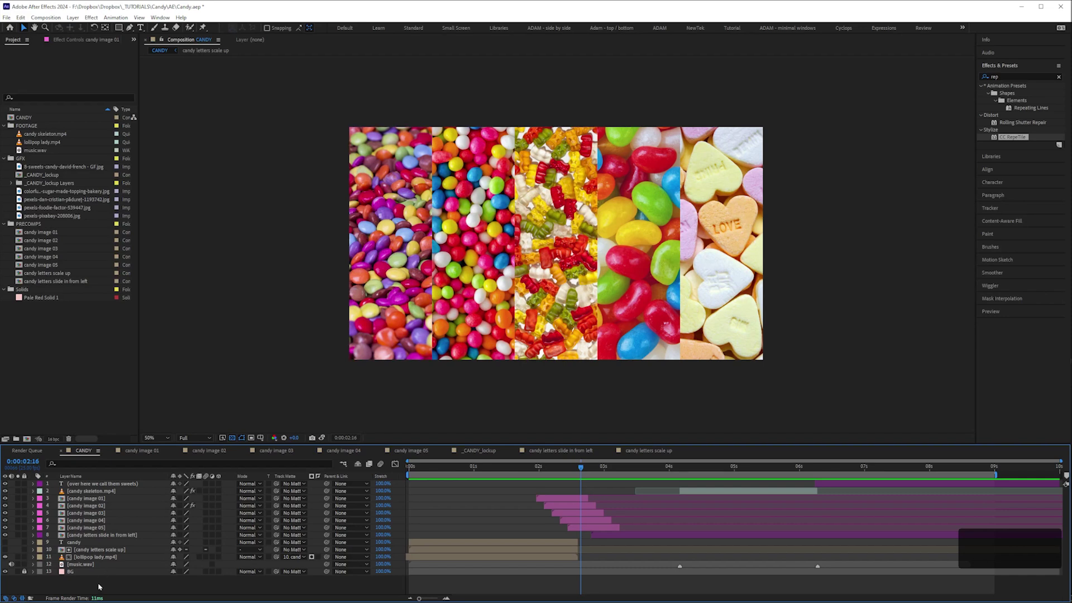
Add a new null object to the CANDY composition and solo it.
right_click(51, 587)
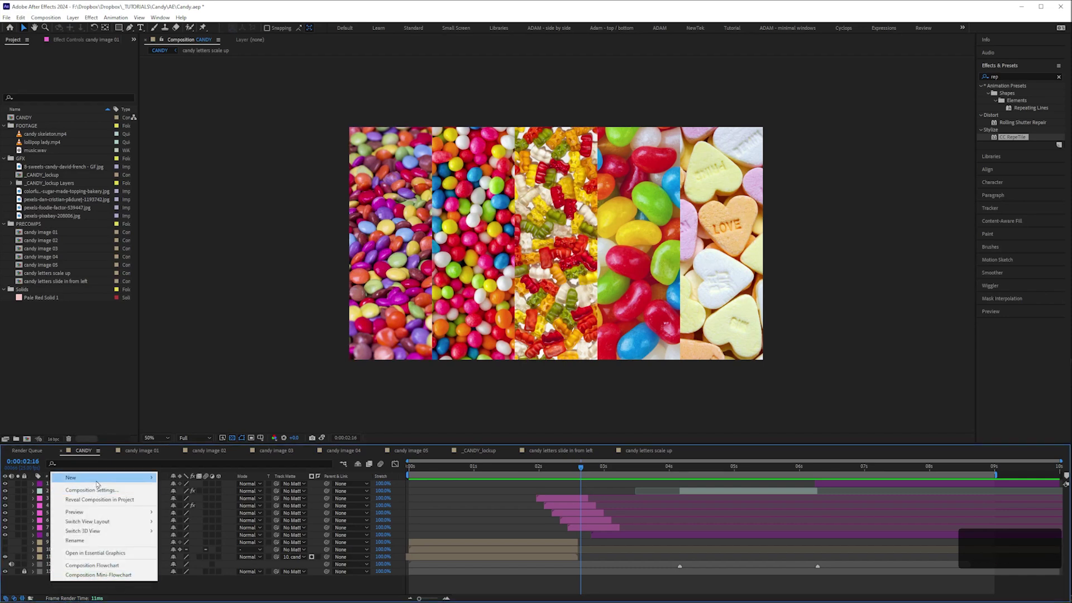
mouse_move(97, 481)
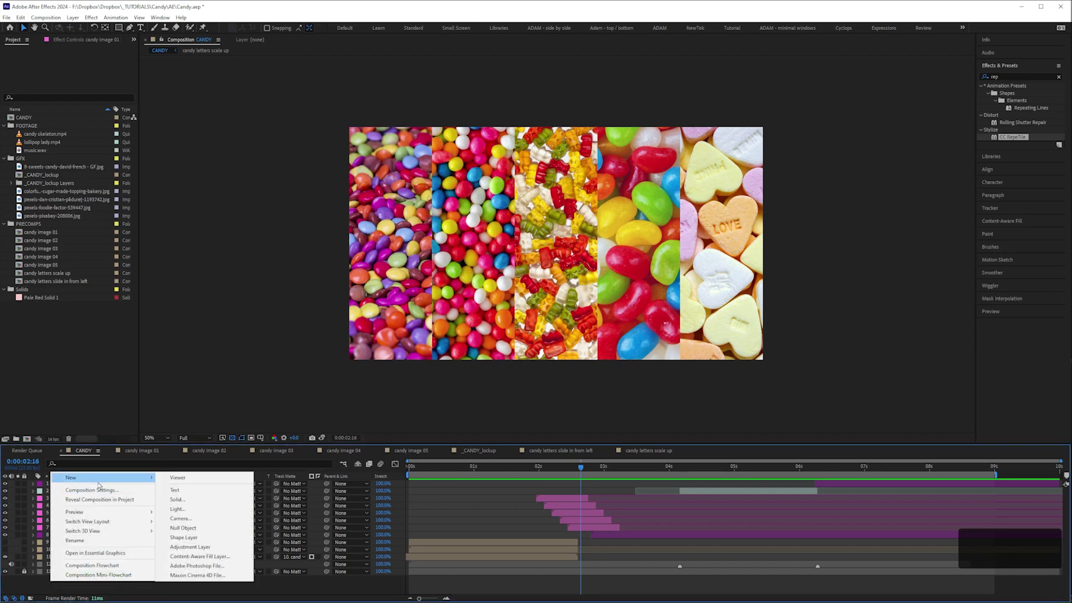
click(183, 527)
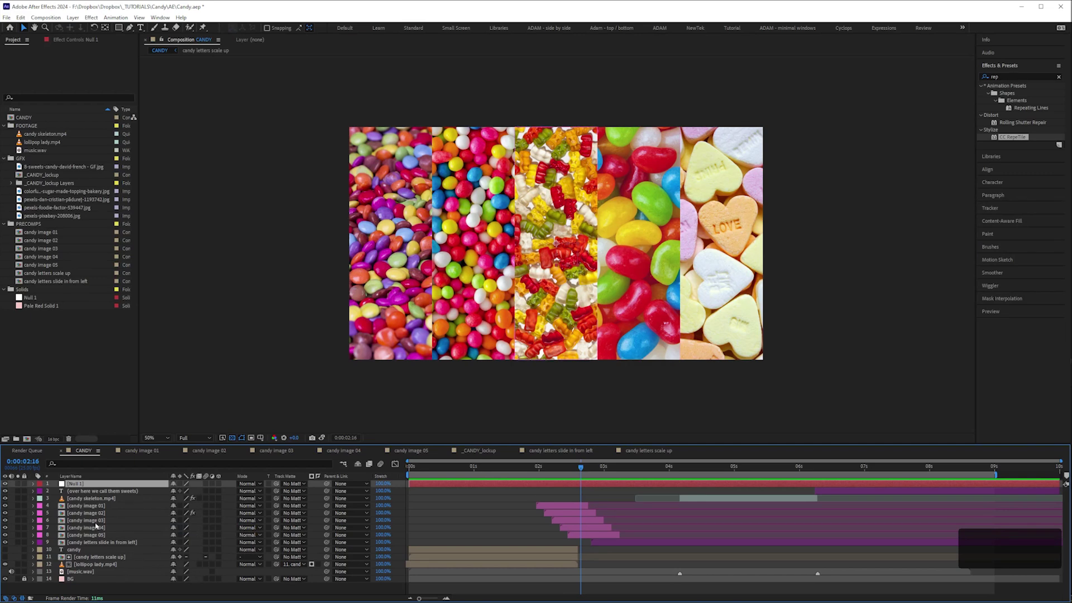
click(18, 484)
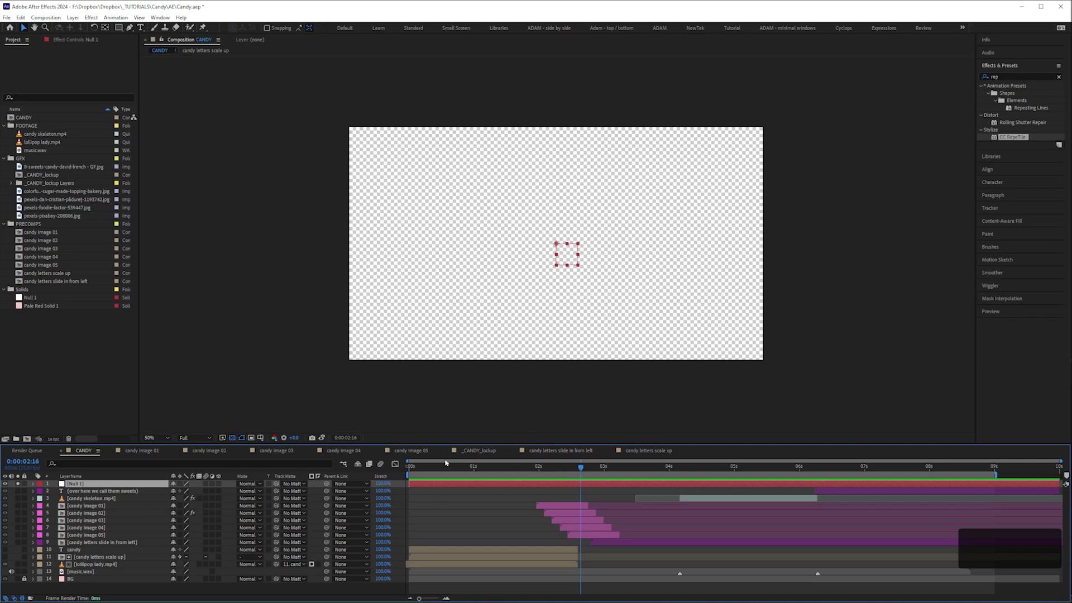
Move the null directly above candy image 01, solo and select the candy image 01 to 05 layers, and undo their shift in time.
click(560, 474)
drag(82, 498, 20, 535)
shift+click(589, 539)
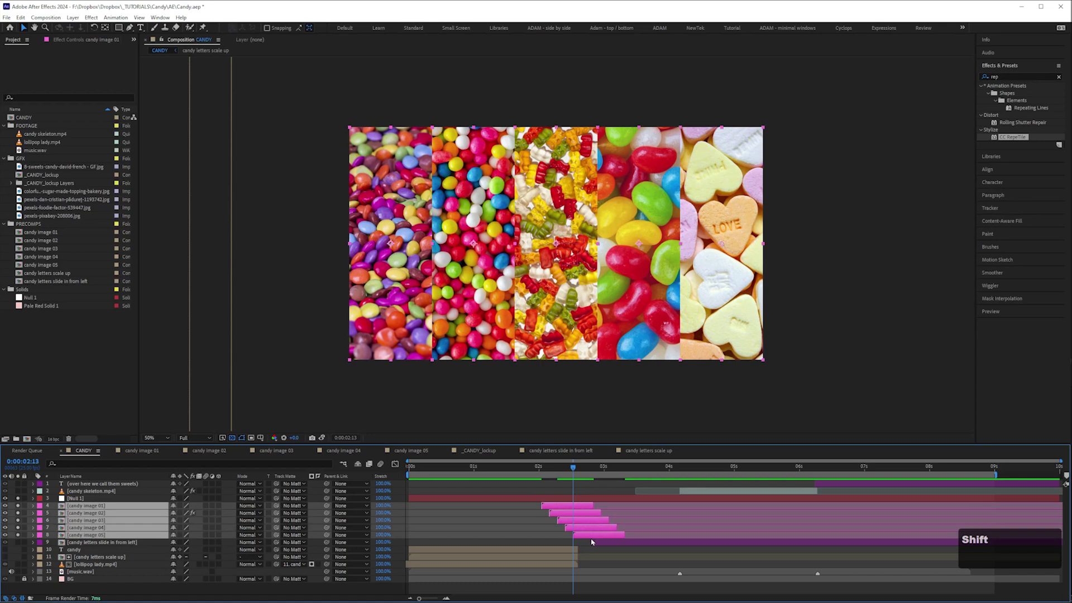
key(ctrl+z)
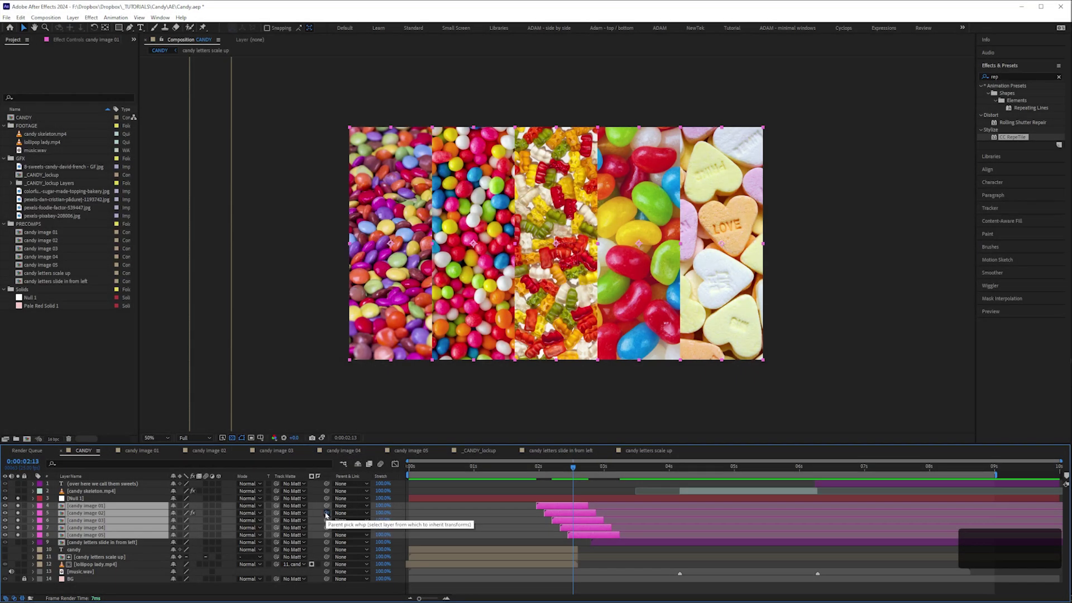
Parent the candy image 01 to 05 layers to Null 1 and keep Null 1 as candy image 01's parent.
drag(326, 513, 77, 499)
click(76, 499)
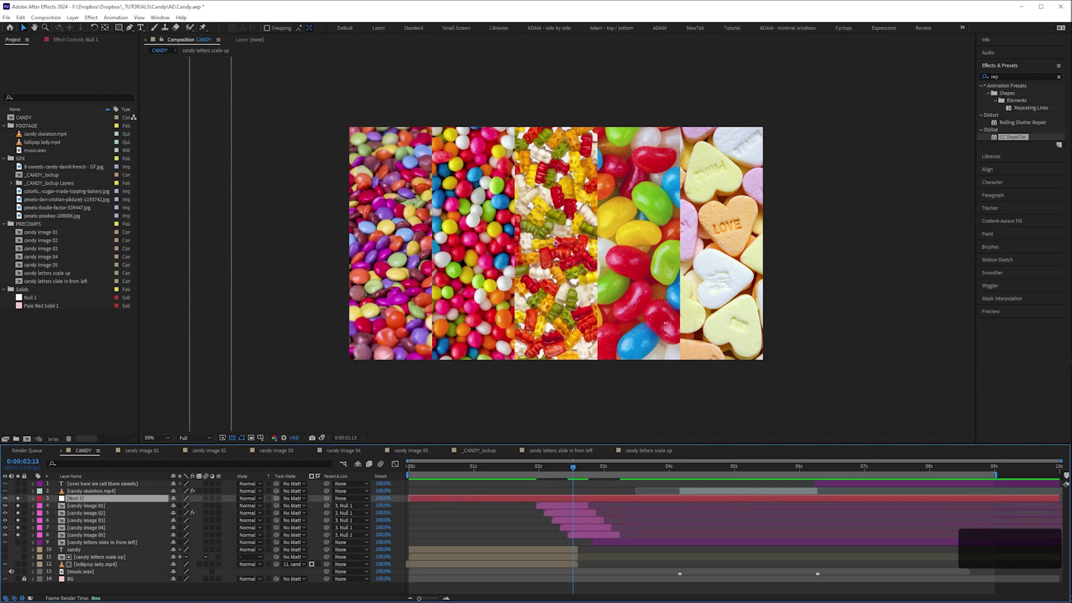
click(349, 507)
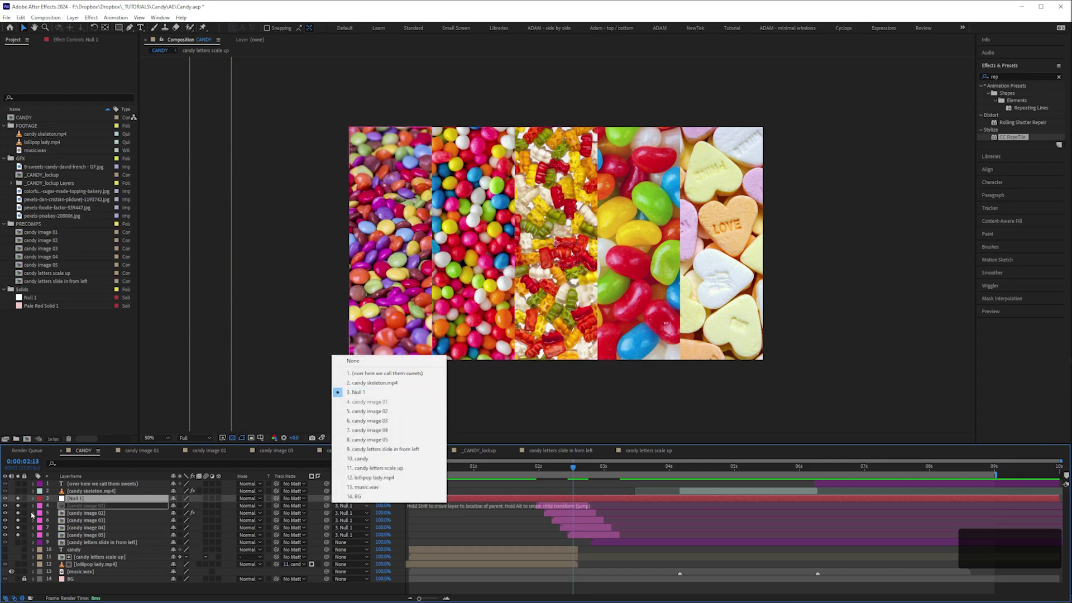
click(367, 393)
click(33, 513)
click(33, 513)
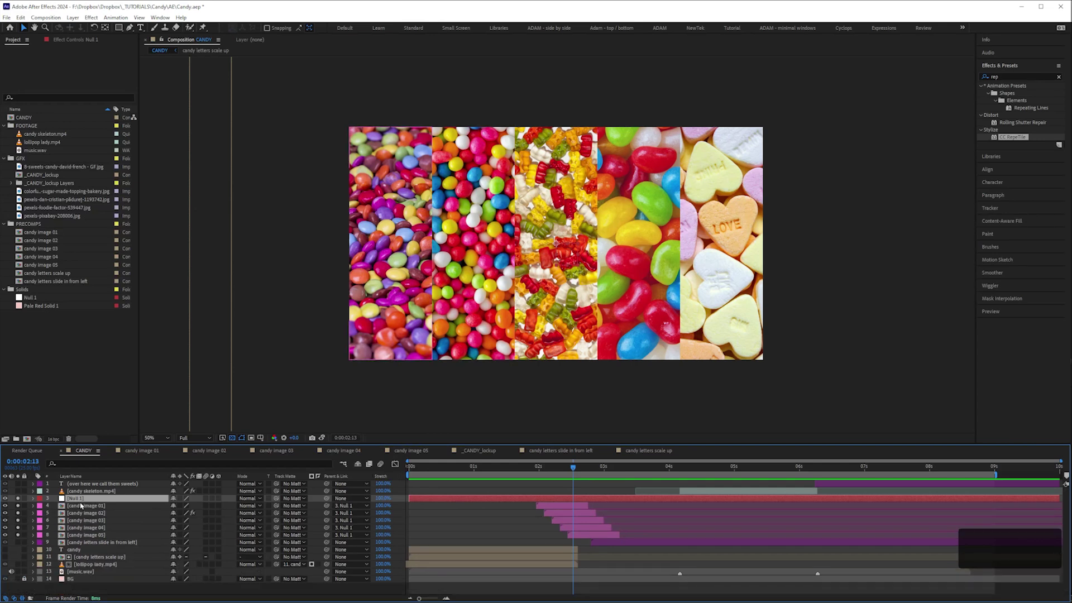
Rename the null layer as 5 x images and set its label colour to Fuchsia.
key(Return)
text(5 x )
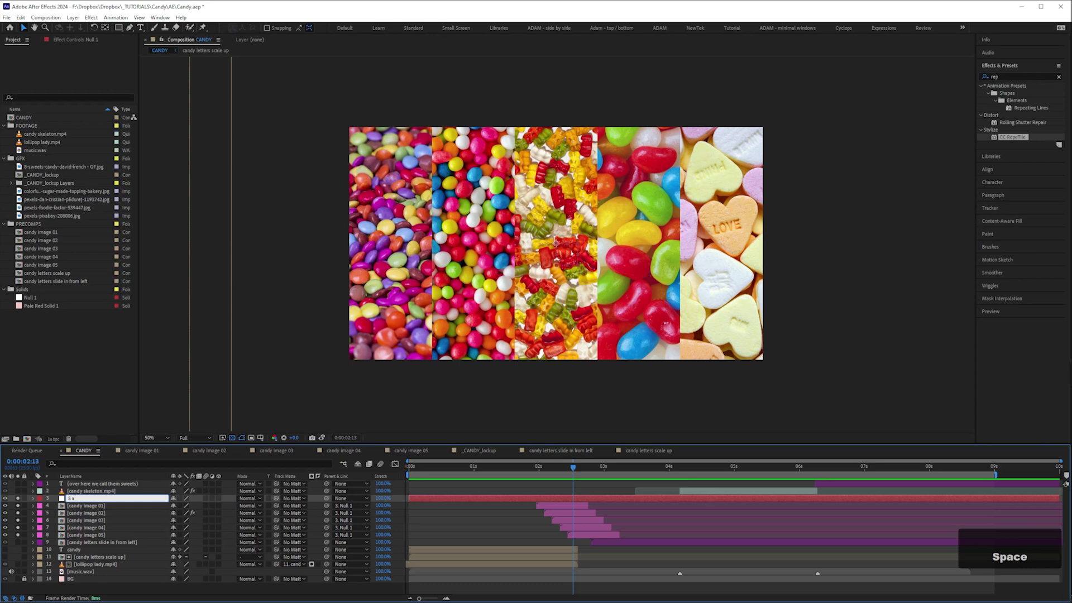
text(images)
key(Return)
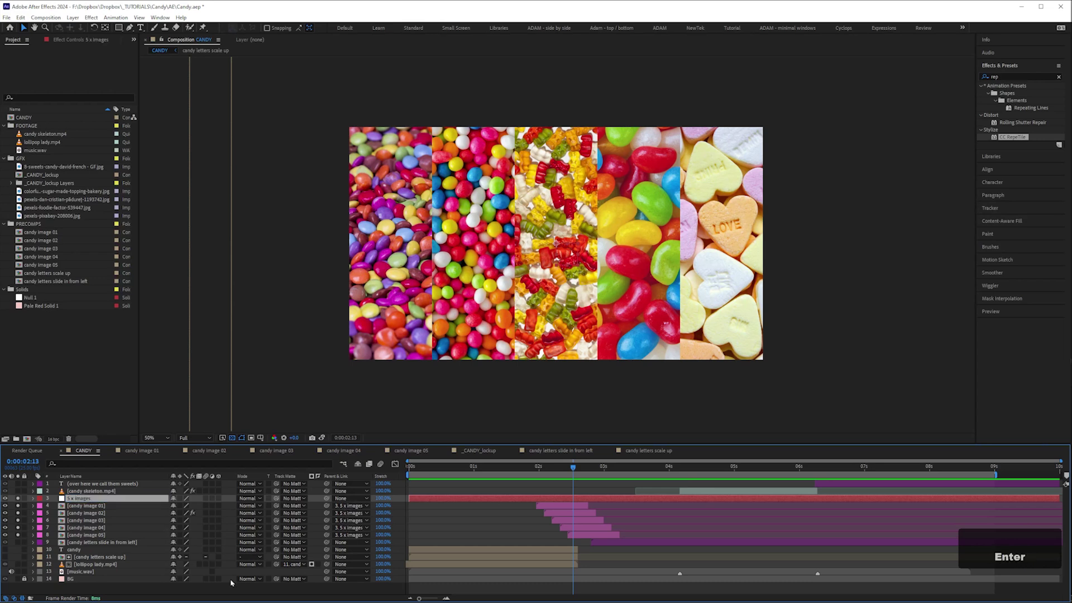
click(39, 498)
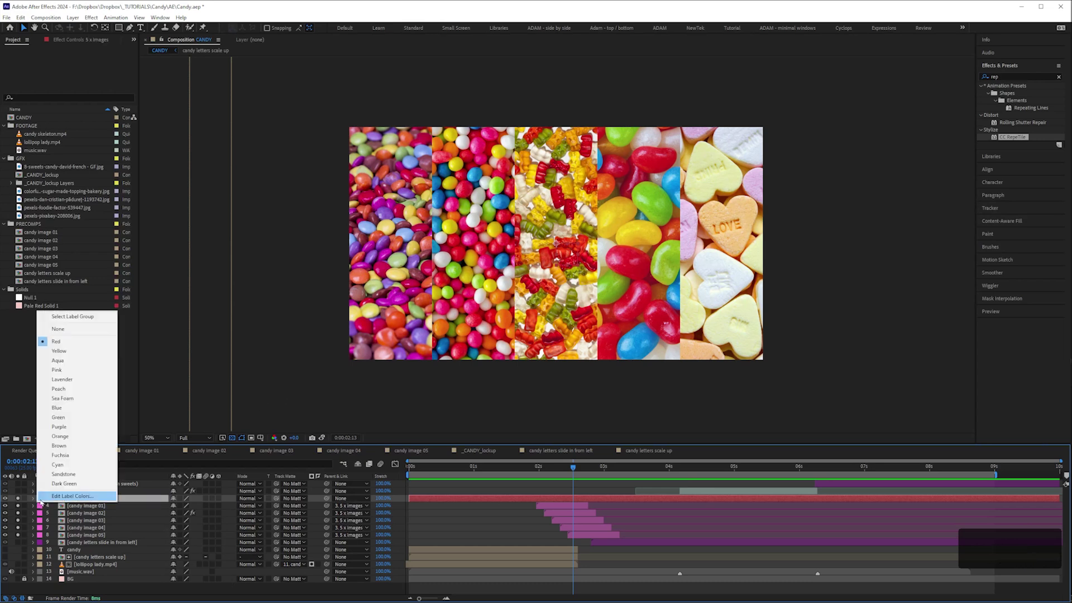
click(70, 457)
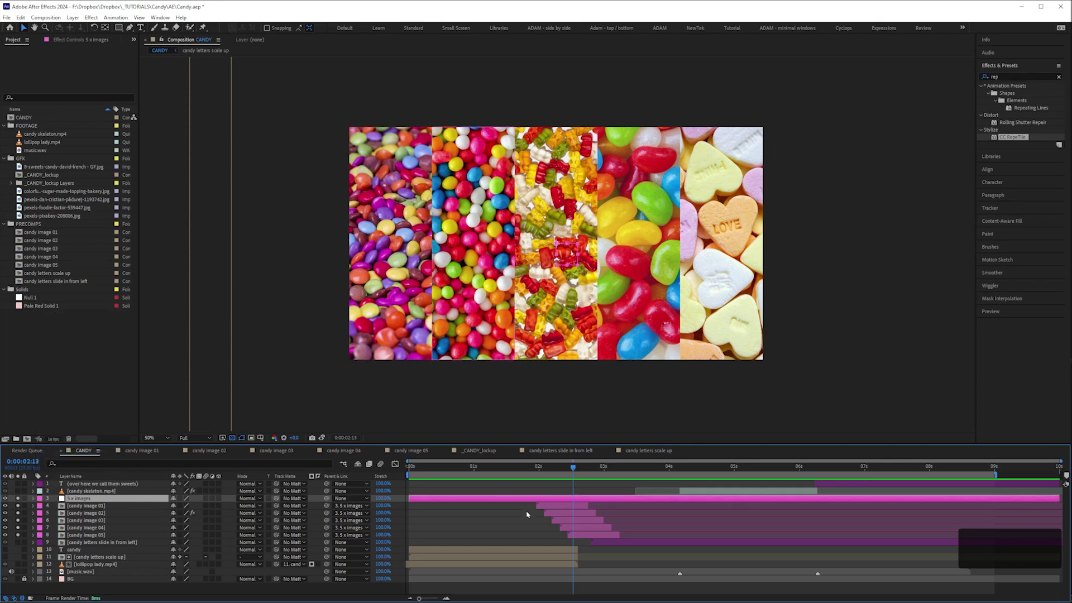
Move the 5 x images null's start to candy image 01's start, split it at 0:00:03:06 and delete the remainder.
drag(420, 500, 548, 501)
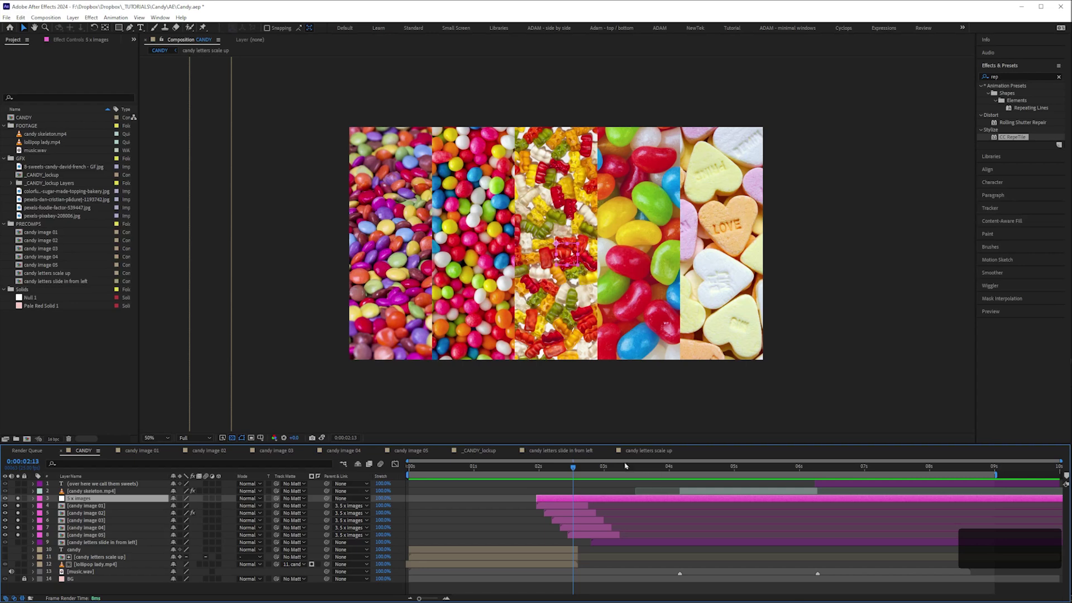
drag(587, 472, 620, 469)
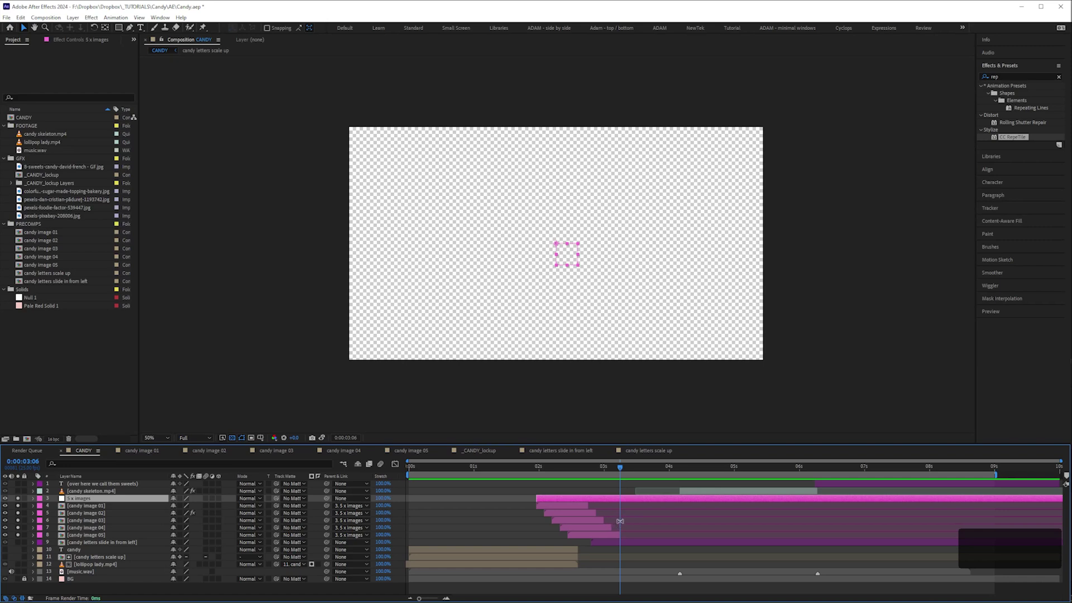
key(ctrl+shift+d)
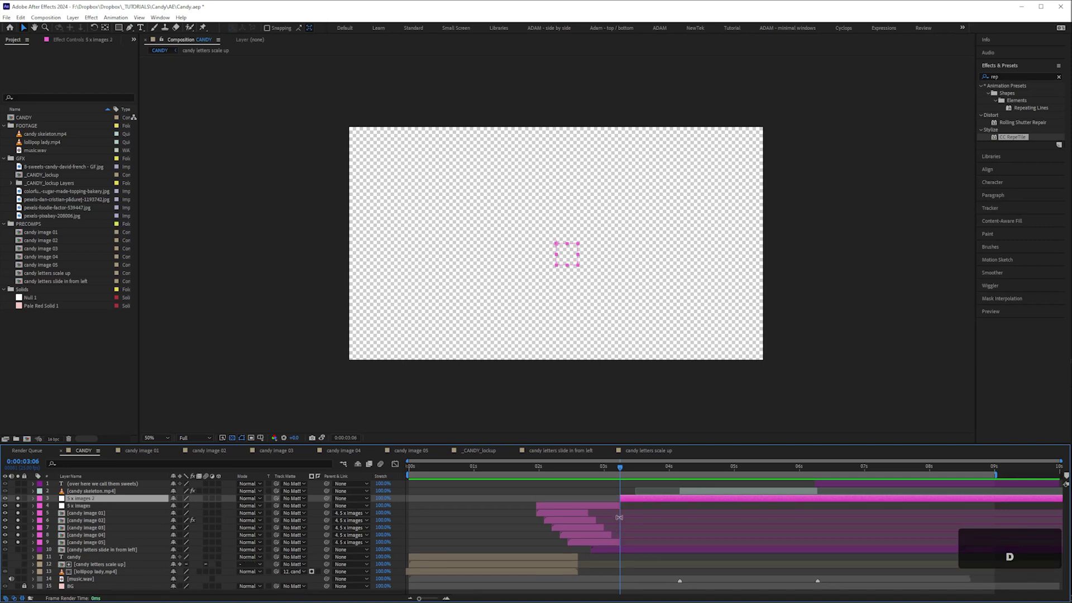
key(Delete)
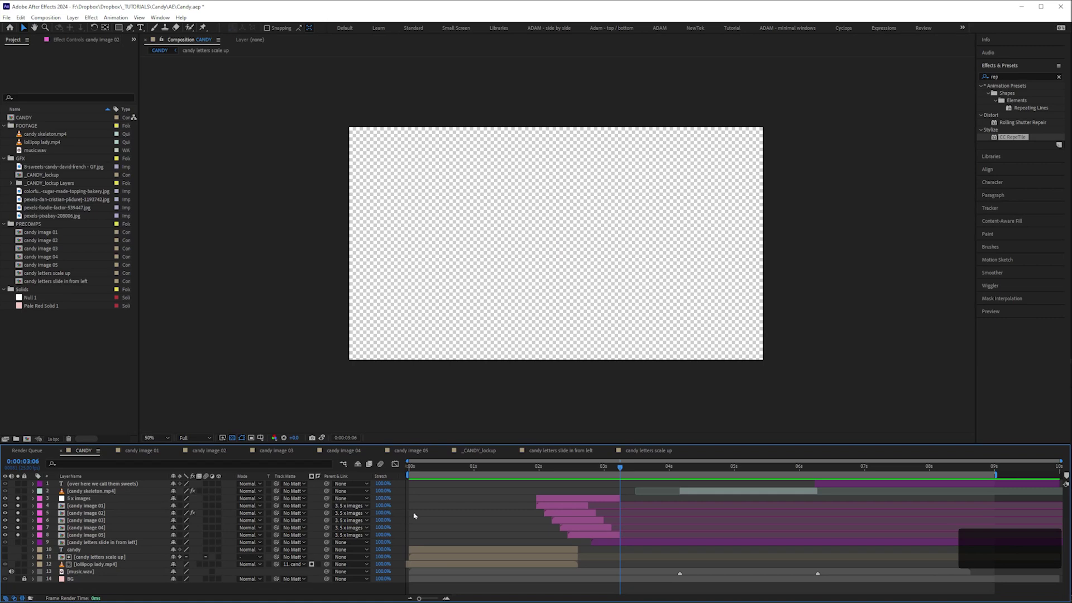
Animate the 5 x images null's Scale from 100% at 0:00:01:24 to 102% at 0:00:03:05.
click(78, 498)
drag(542, 467, 537, 470)
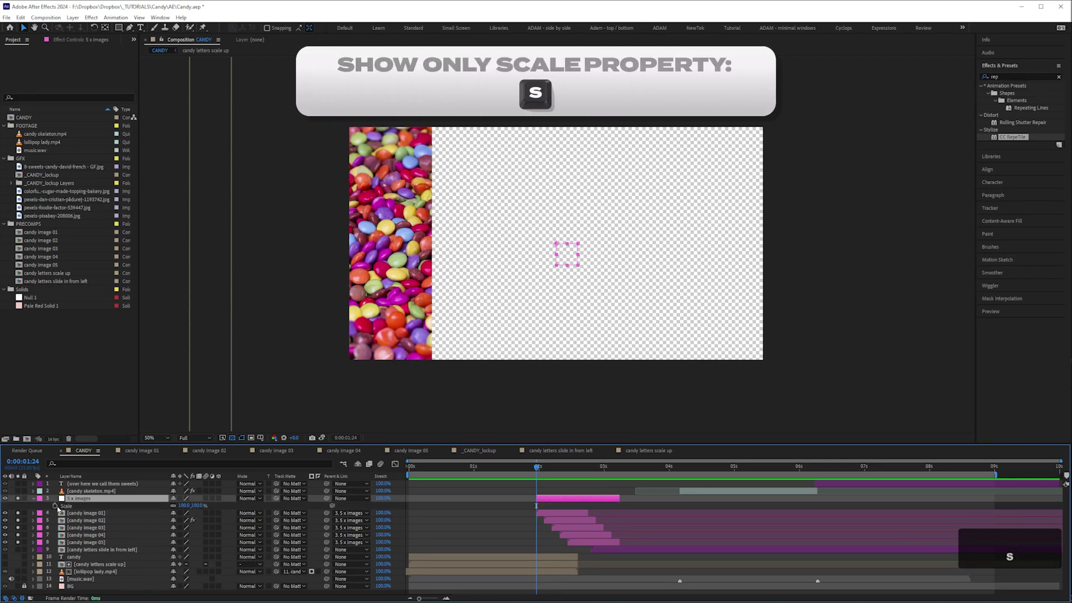
key(s)
key(Return)
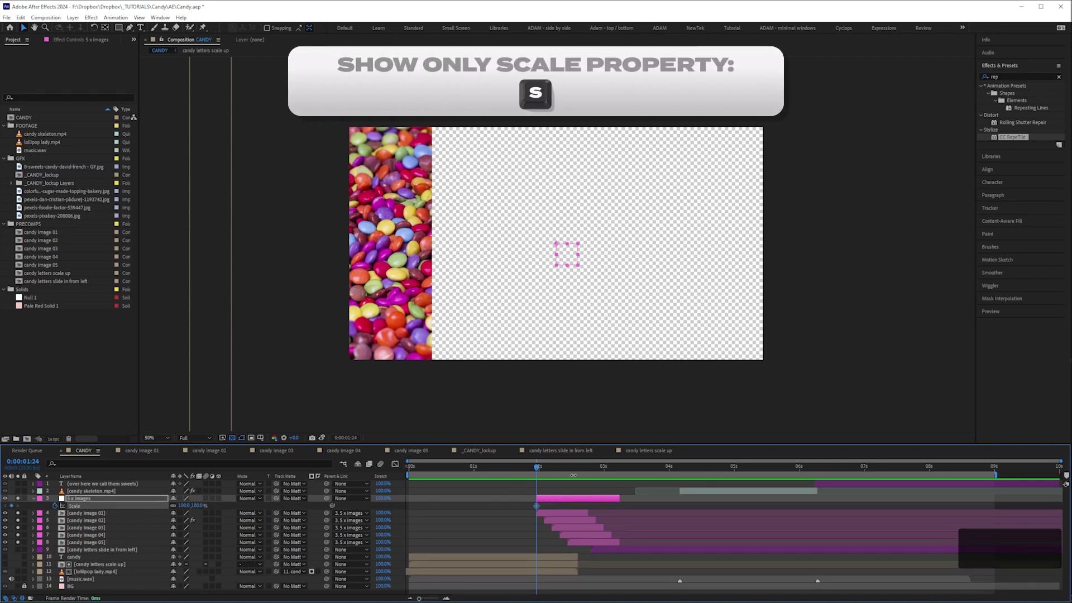
drag(563, 473, 614, 472)
key(Page_Down)
click(184, 505)
key(Up)
key(Up)
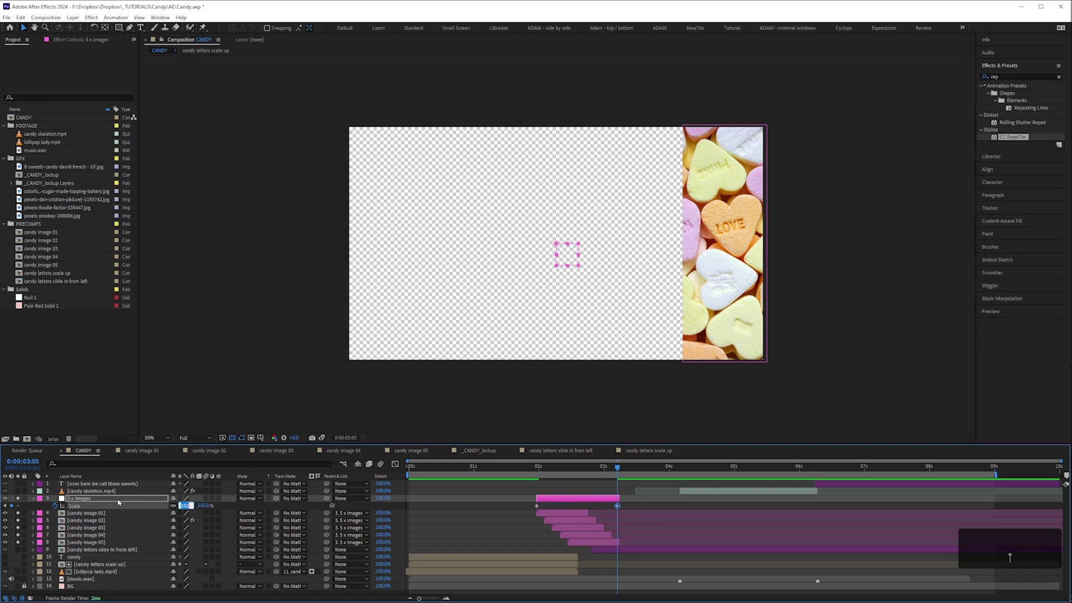
click(115, 505)
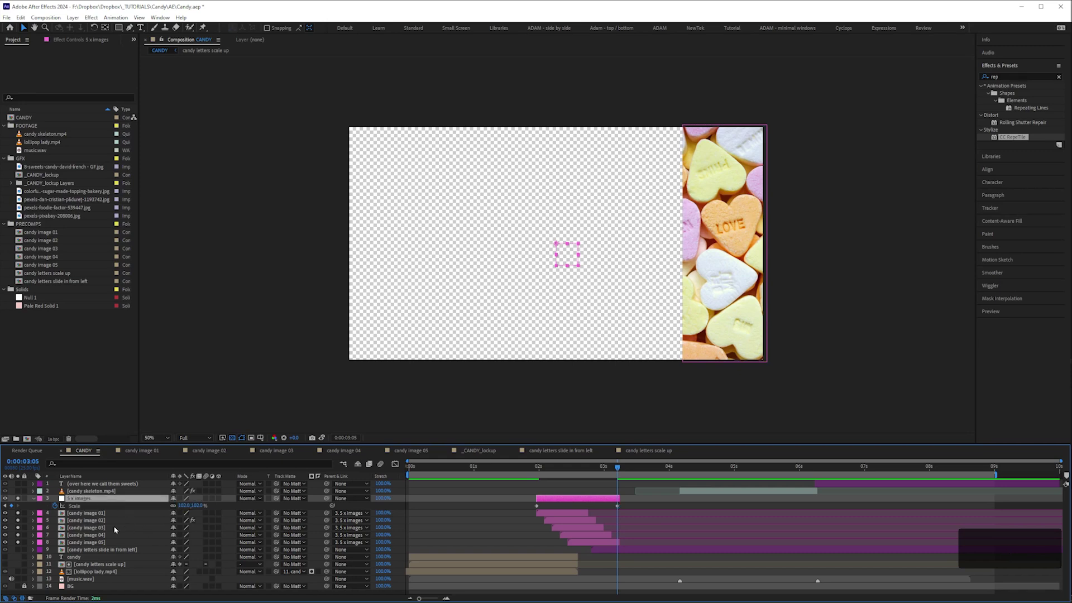
Collapse the null's properties, unsolo it and the candy image layers, and preview the CANDY sequence.
click(33, 498)
drag(18, 498, 18, 535)
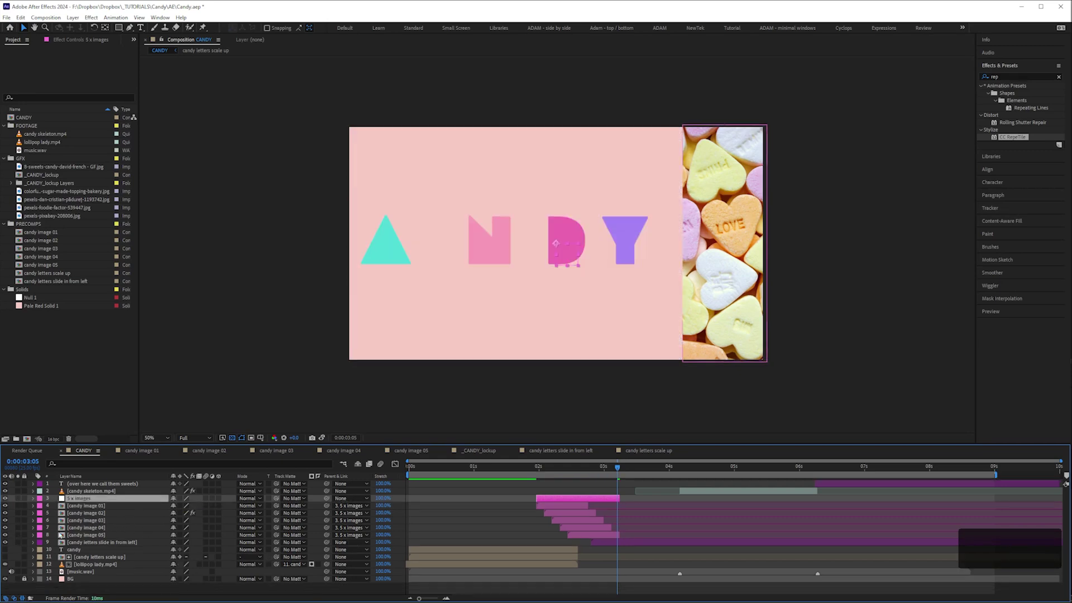
click(84, 591)
drag(531, 472, 645, 502)
key(space)
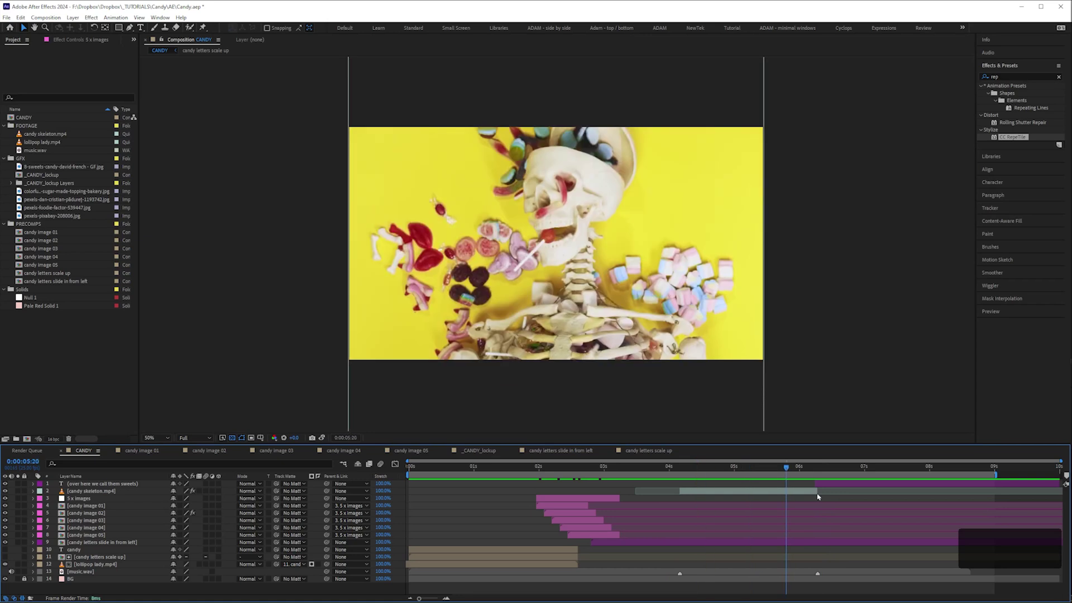
Collapse the FOOTAGE, GFX, PRECOMPS and Solids project folders and clear the selection.
drag(9, 354, 5, 127)
click(4, 126)
click(49, 282)
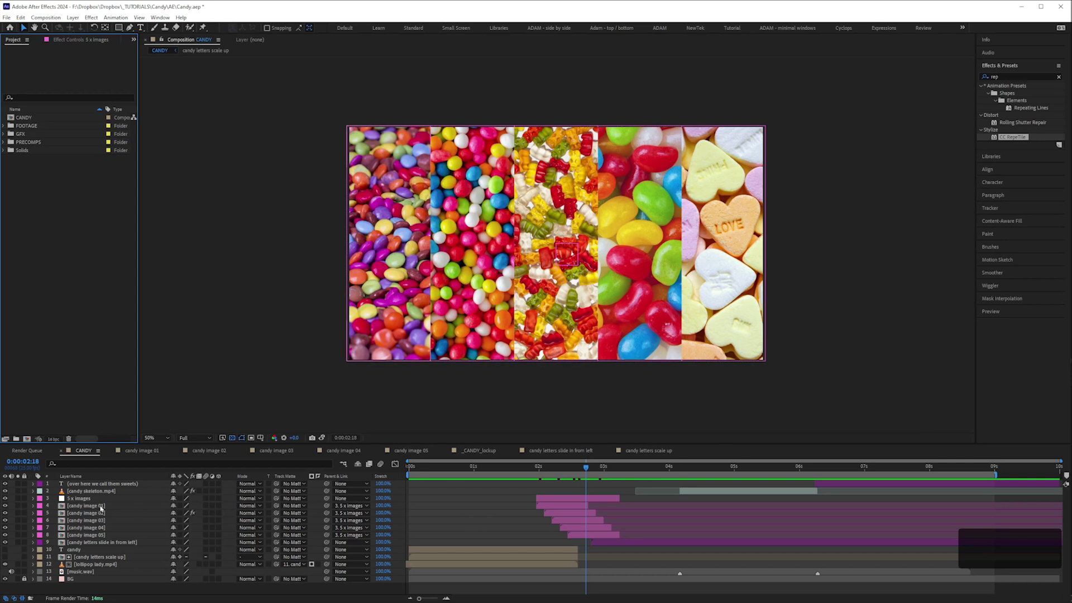
Add the CANDY composition to the render queue, delete that queue entry and return to the CANDY timeline.
click(85, 499)
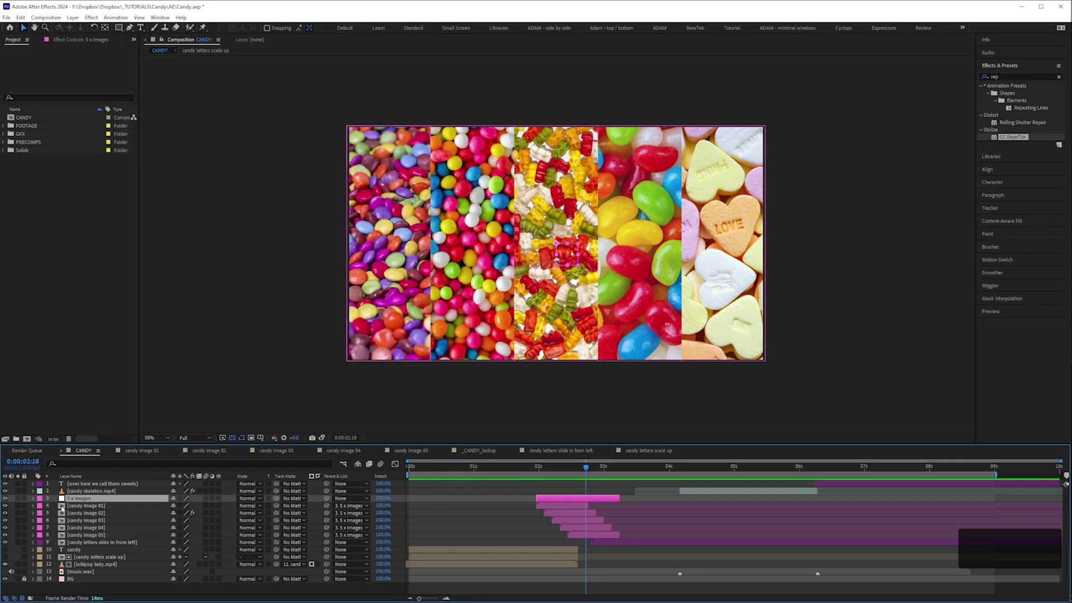
key(F2)
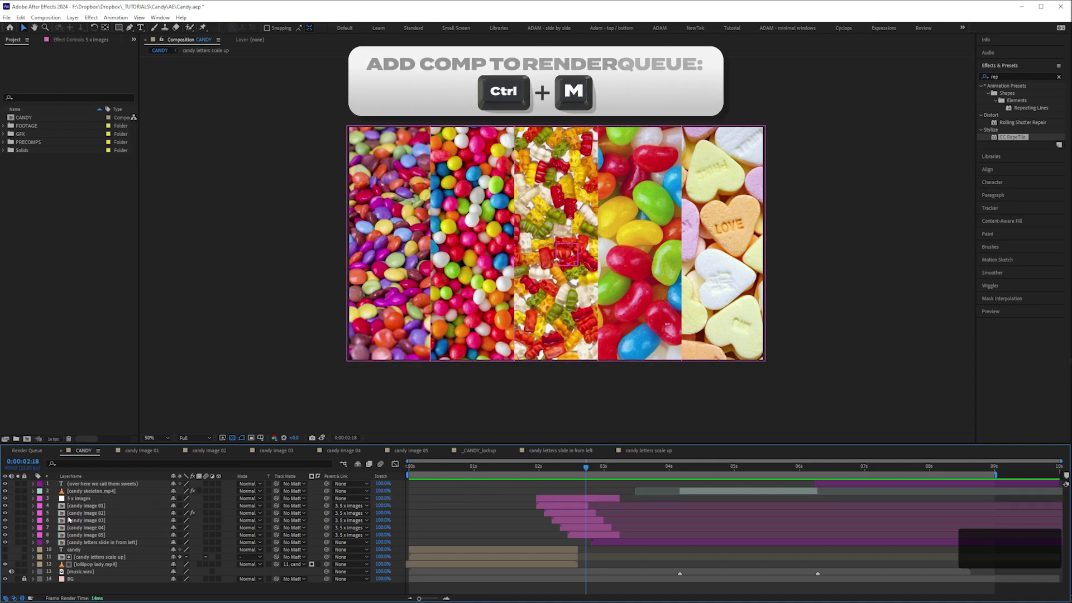
key(ctrl+m)
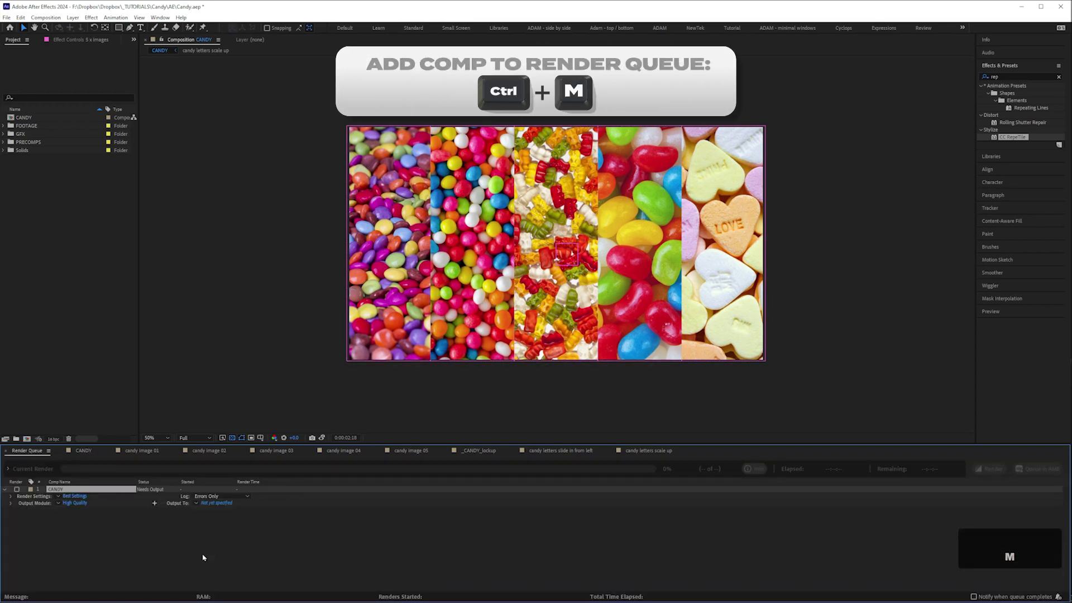
click(59, 493)
key(Delete)
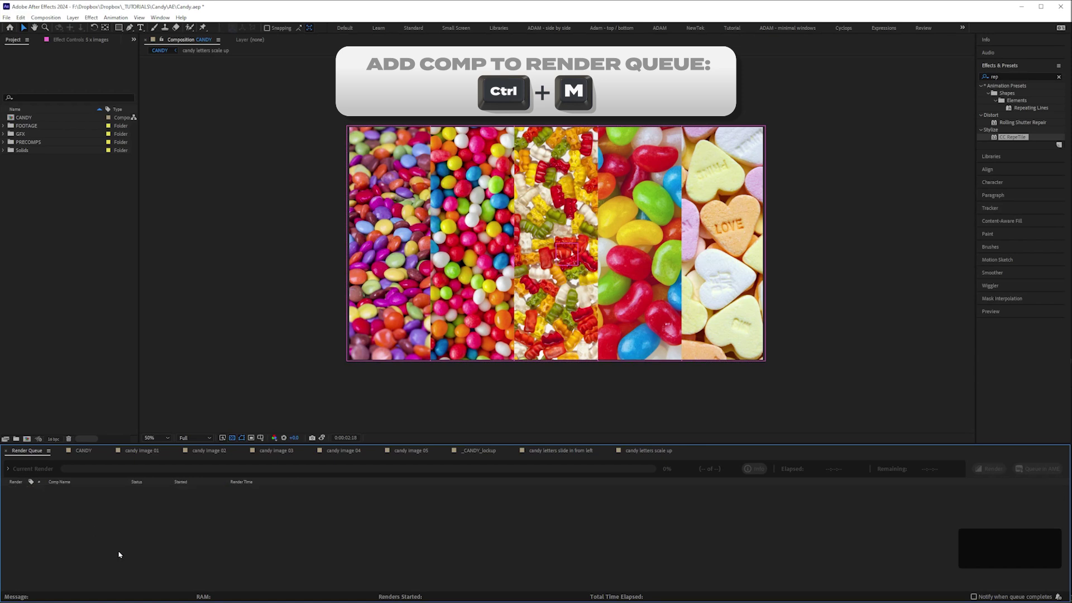
click(84, 452)
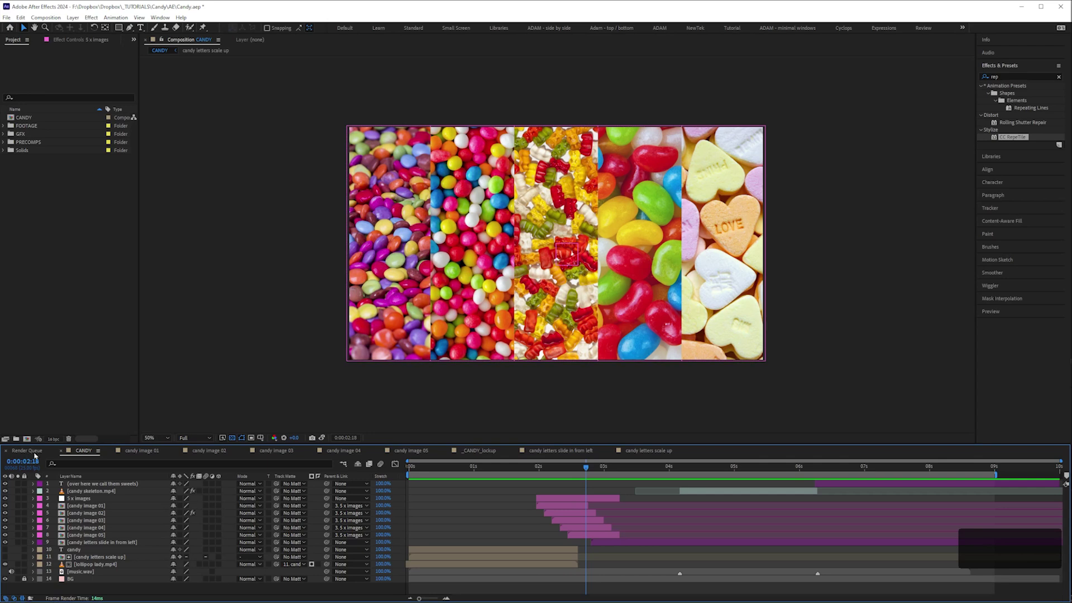
Open the render queue and add the CANDY composition from the project items to it.
click(161, 18)
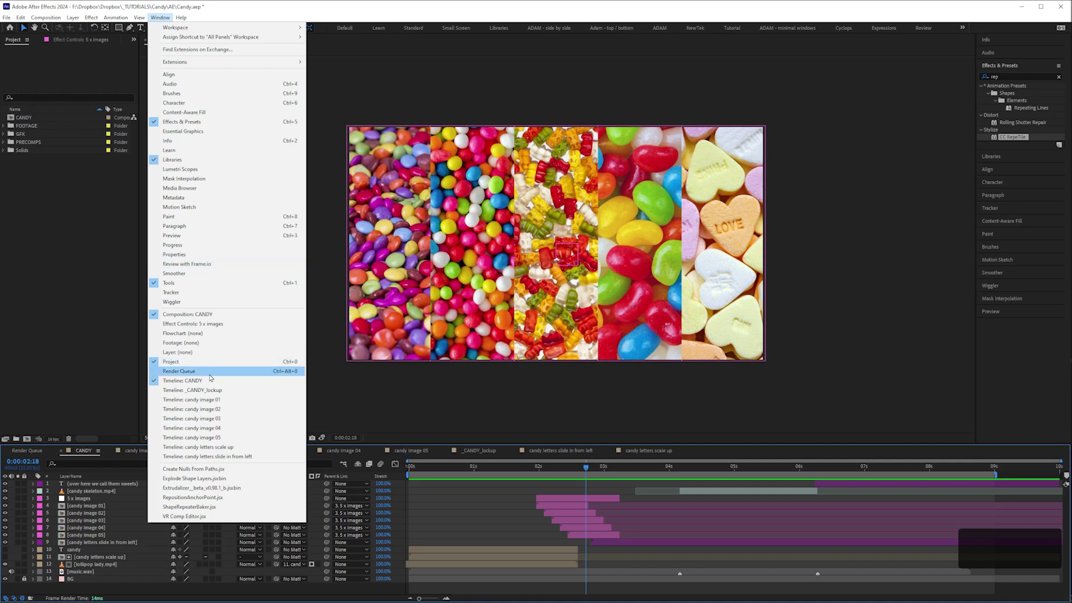
click(24, 457)
click(26, 451)
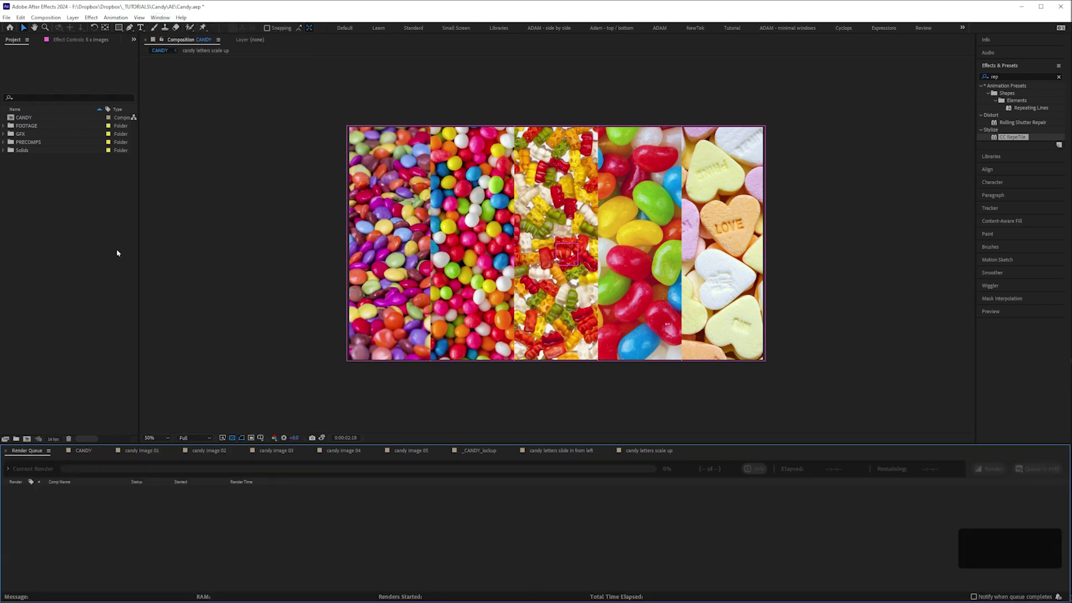
drag(23, 117, 127, 560)
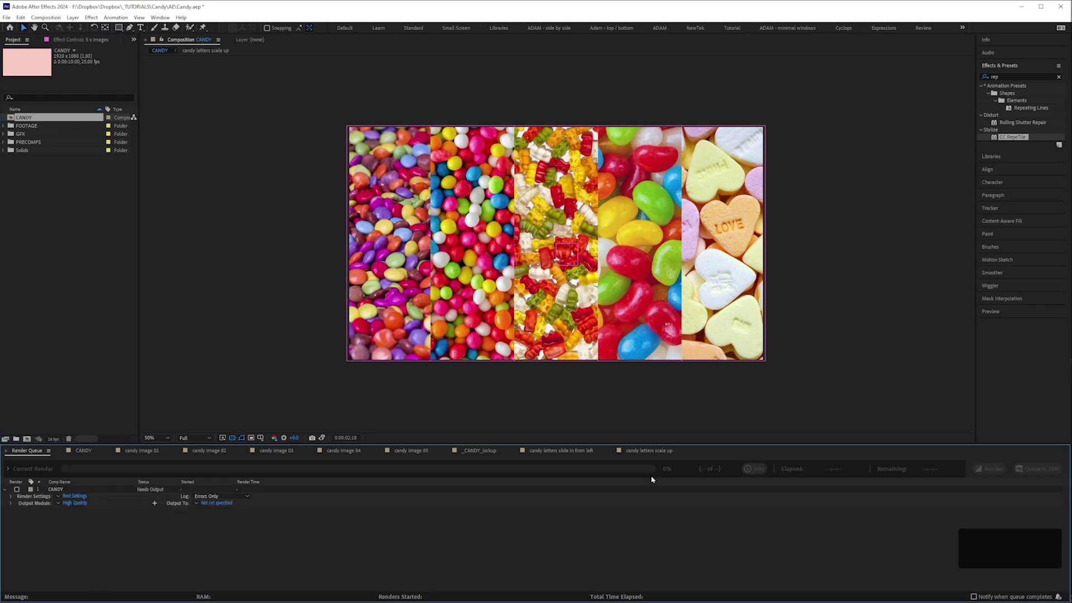
Set CANDY's output module to H.264 - Match Render Settings - 40 Mbps and accept Best quality, Full resolution and Work Area Only render settings.
click(58, 505)
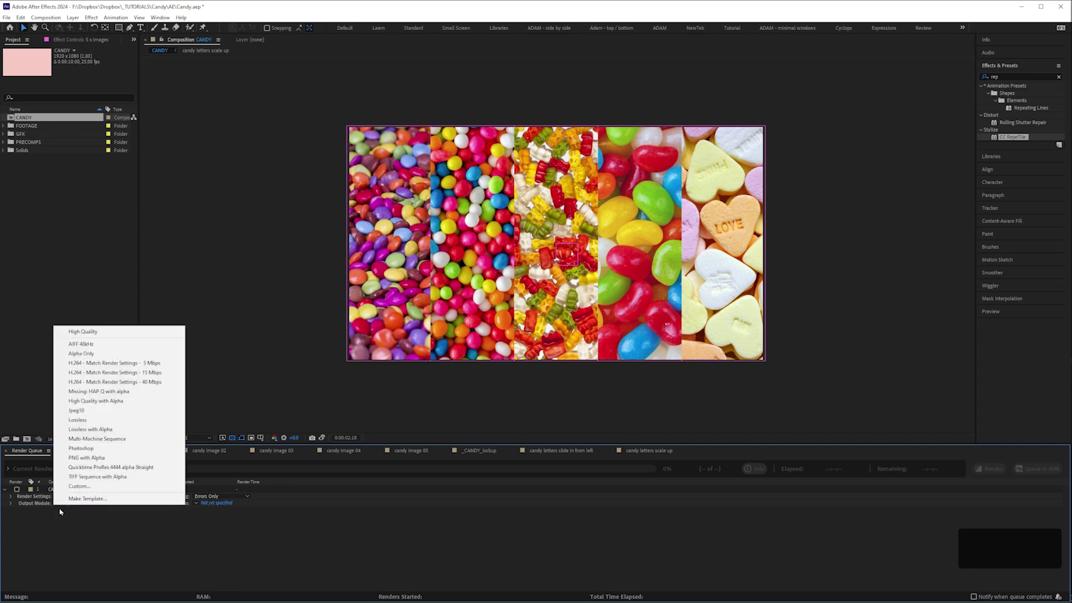
click(126, 383)
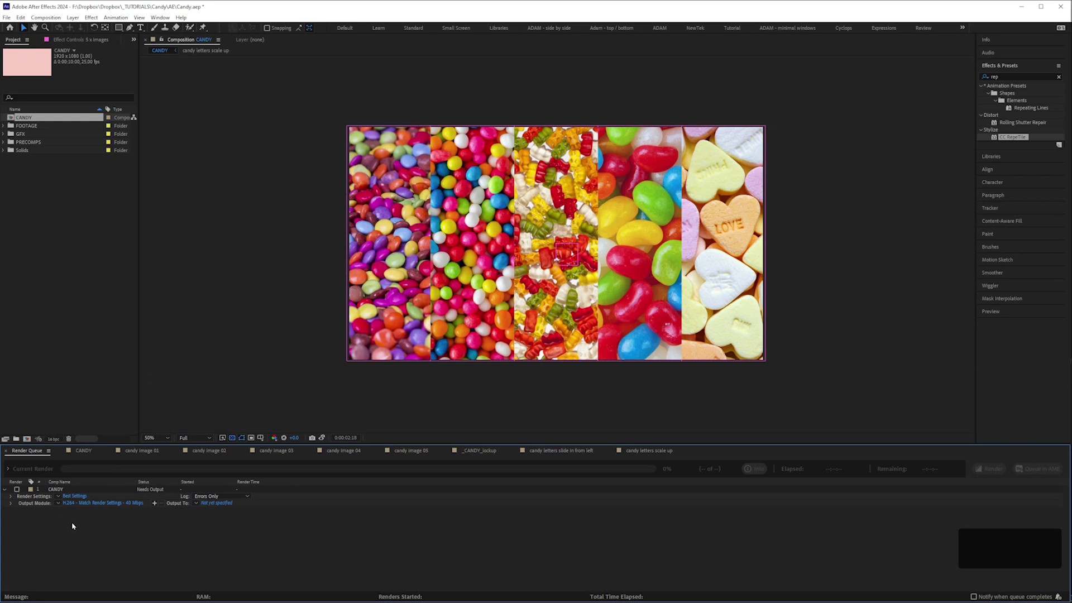
click(75, 496)
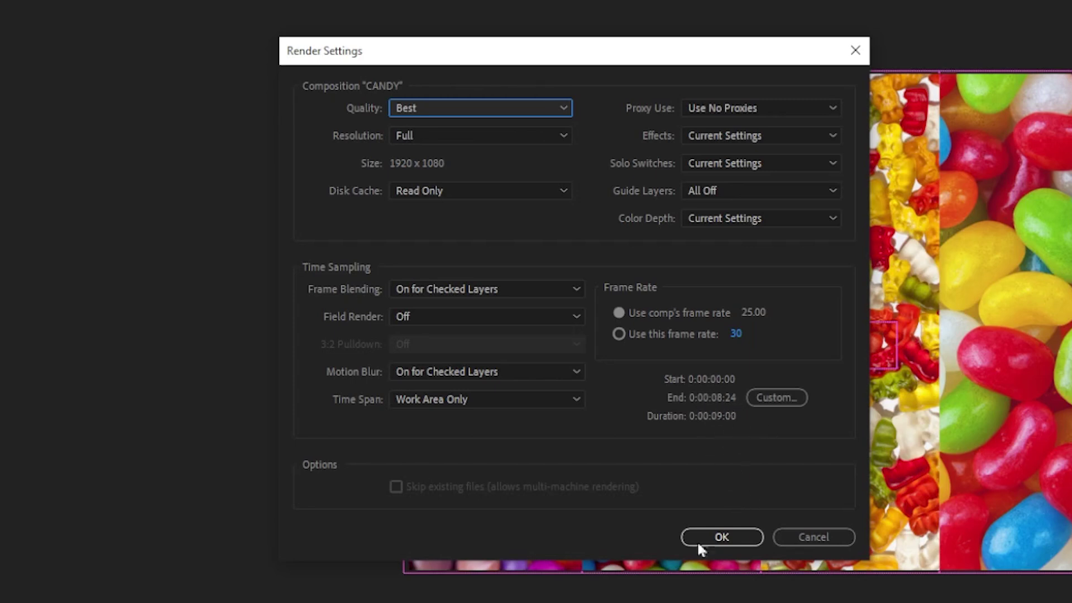
click(726, 538)
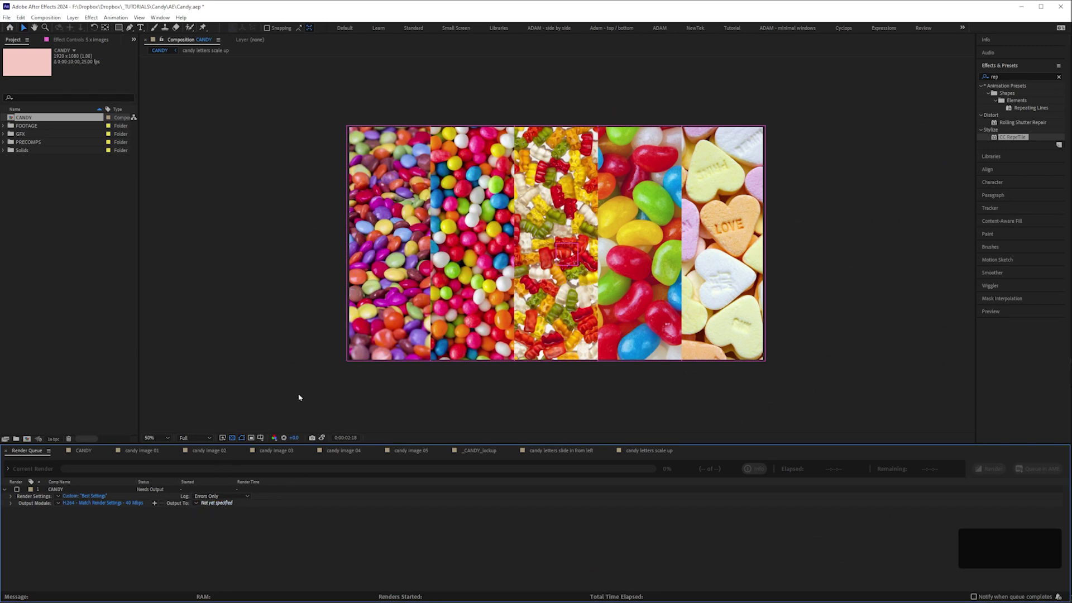
Set the render's output file to CANDY.mp4 in the Candy project's FINAL folder.
click(257, 508)
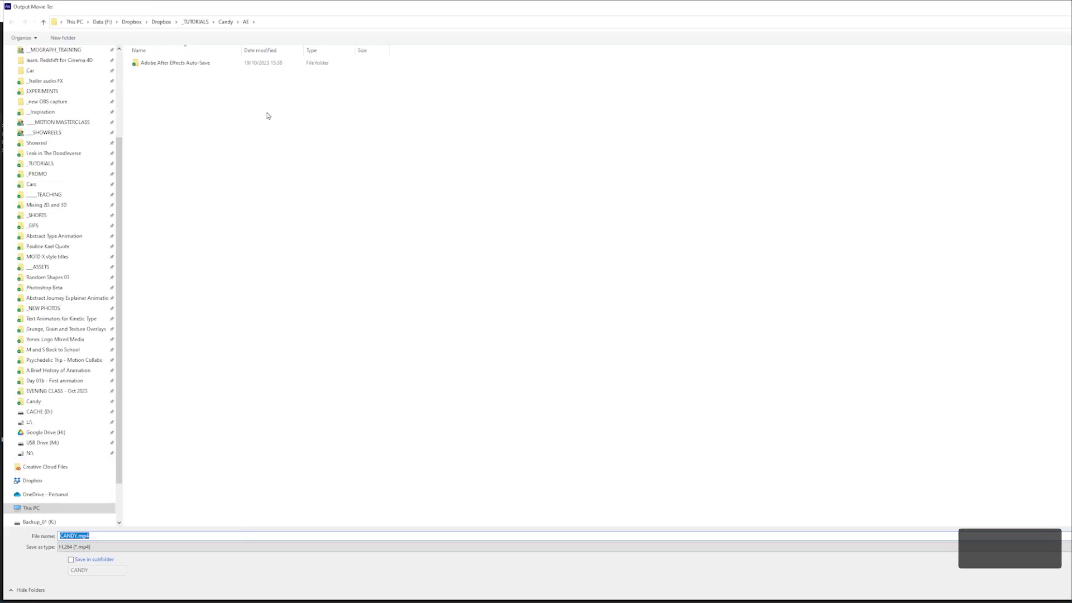
click(226, 22)
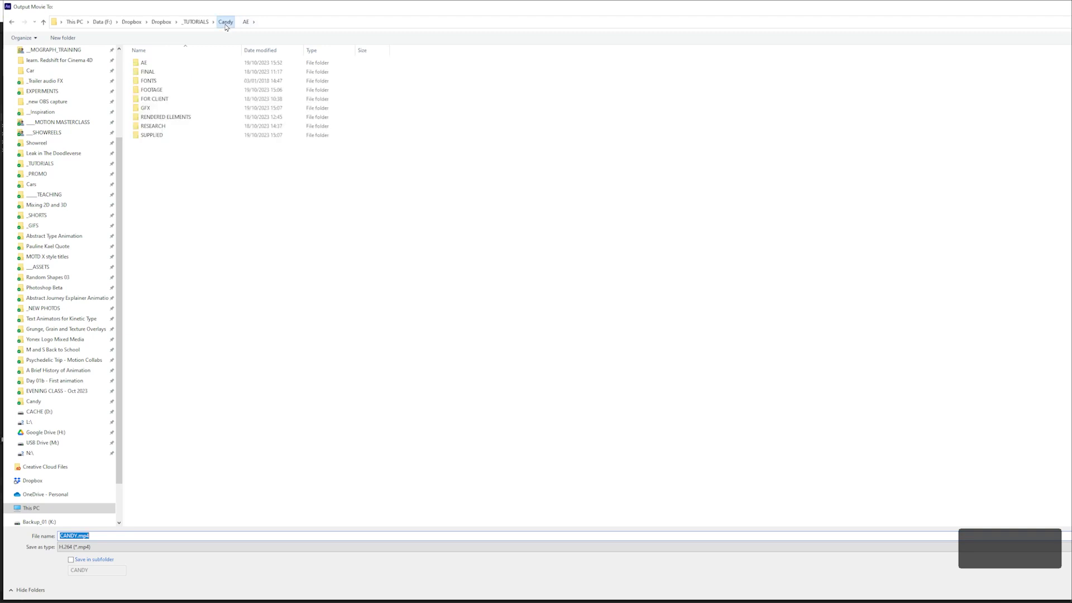
double_click(147, 72)
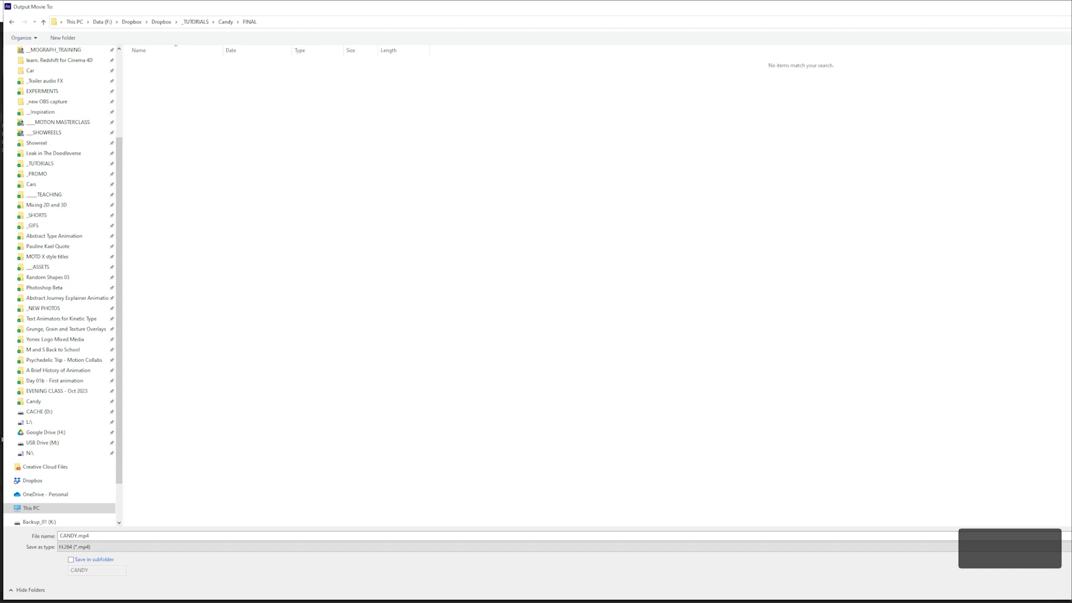
key(Return)
Save the project and render the queued CANDY composition.
click(129, 396)
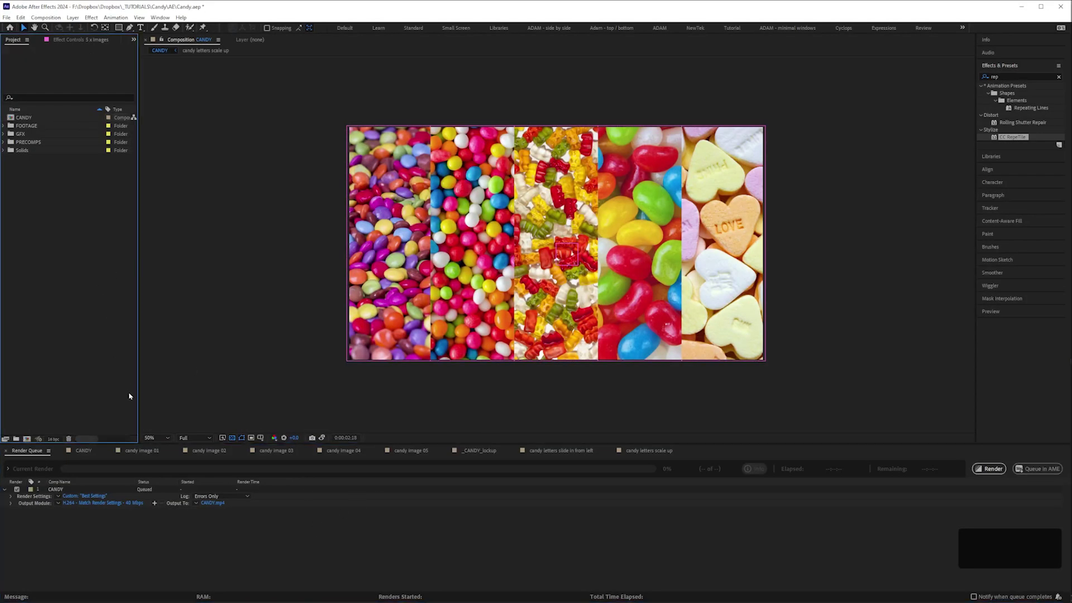
key(ctrl+s)
click(990, 469)
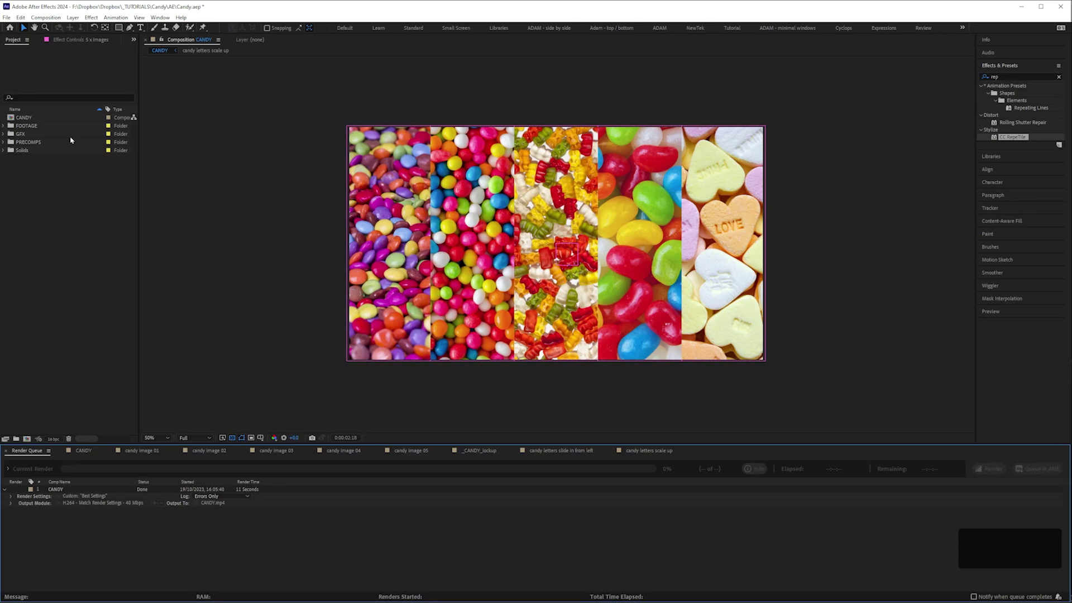
Revert the project to its last saved version so the CANDY render item is queued again.
click(7, 18)
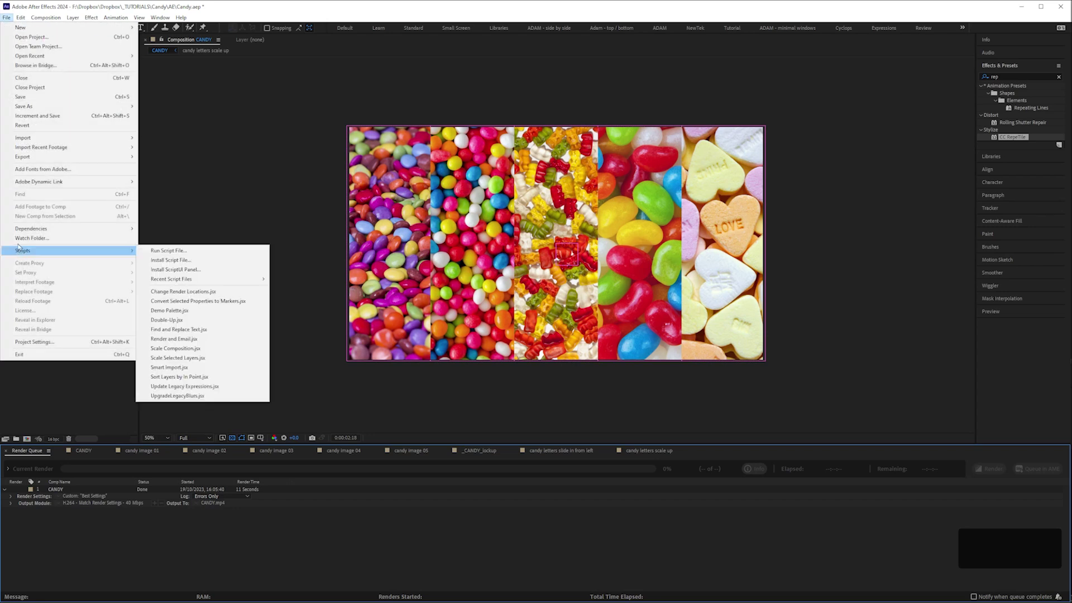
click(50, 126)
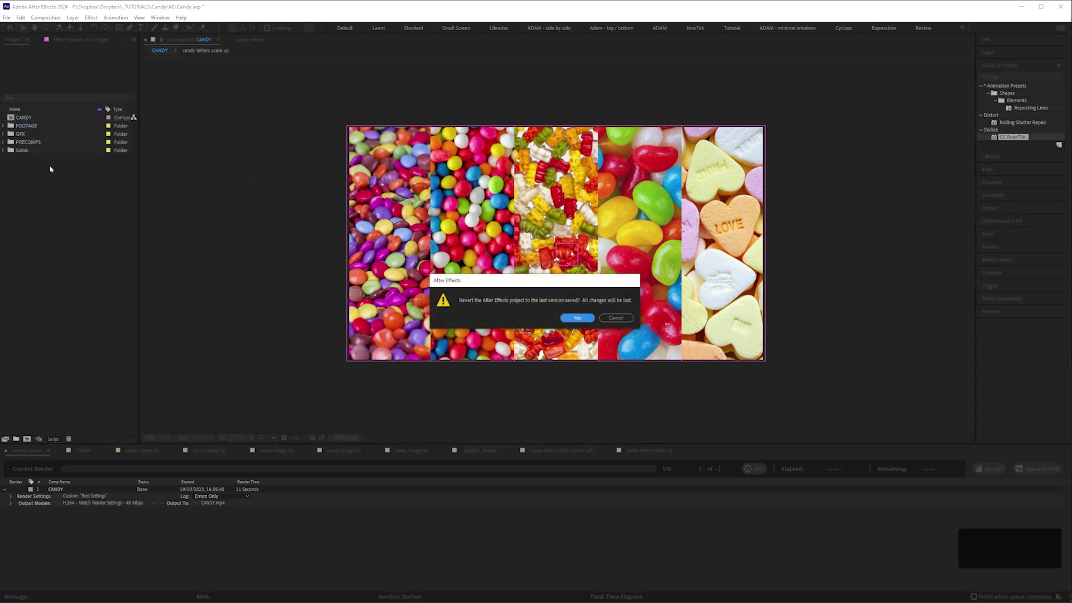
click(577, 319)
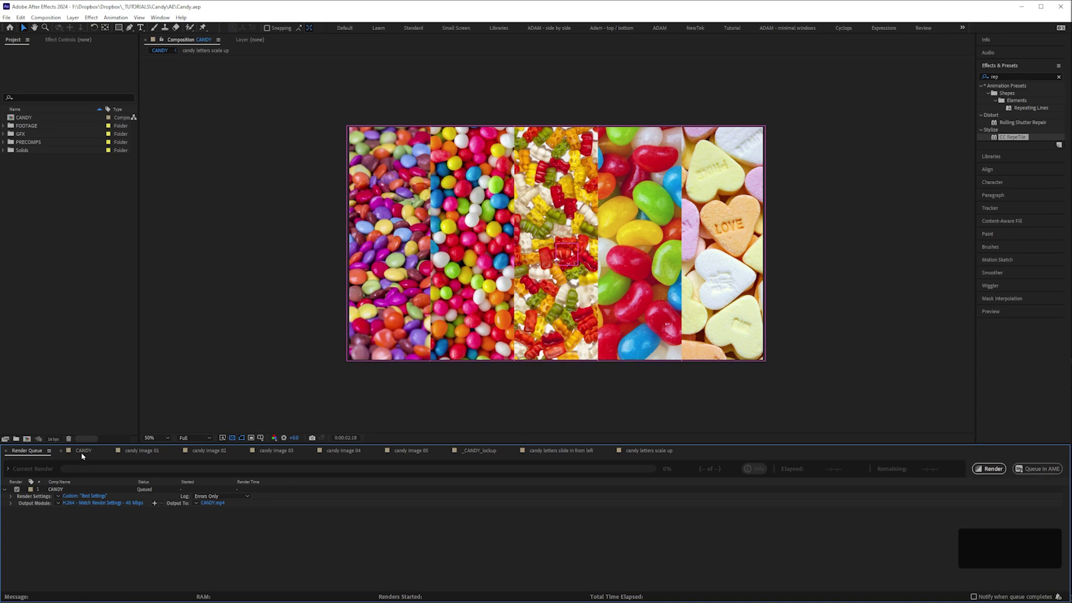
Check the Motion Blur options in CANDY's render settings, keep On for Checked Layers, and cancel the dialog.
click(81, 496)
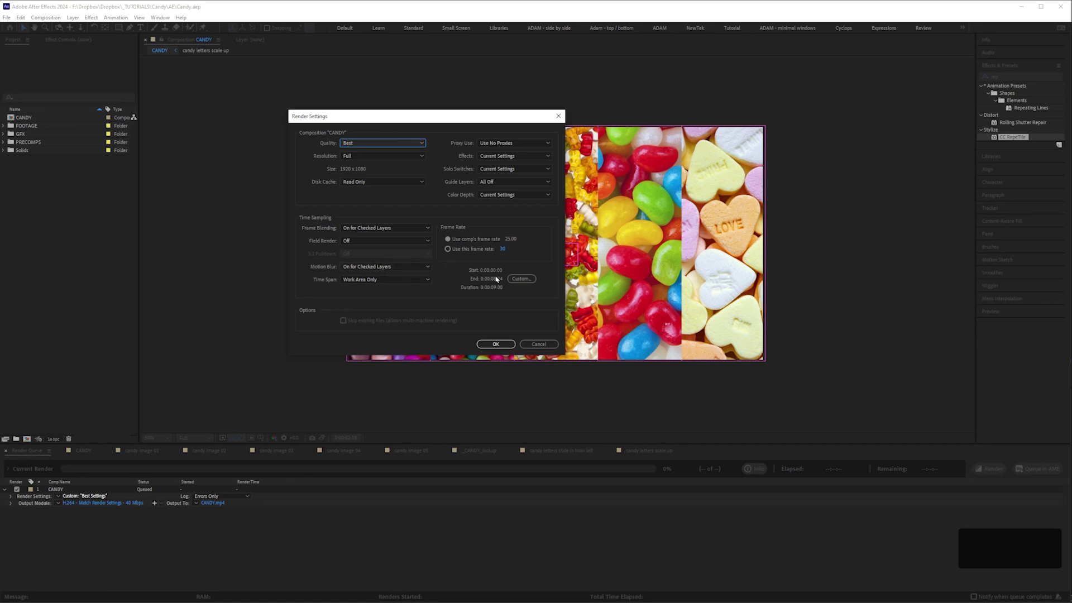
click(415, 268)
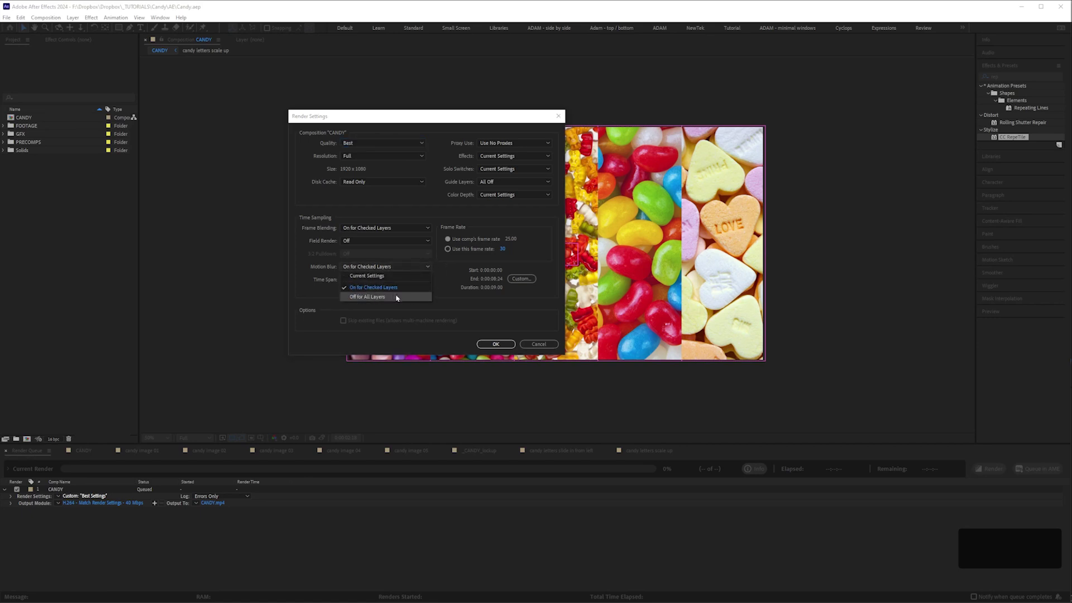
click(407, 290)
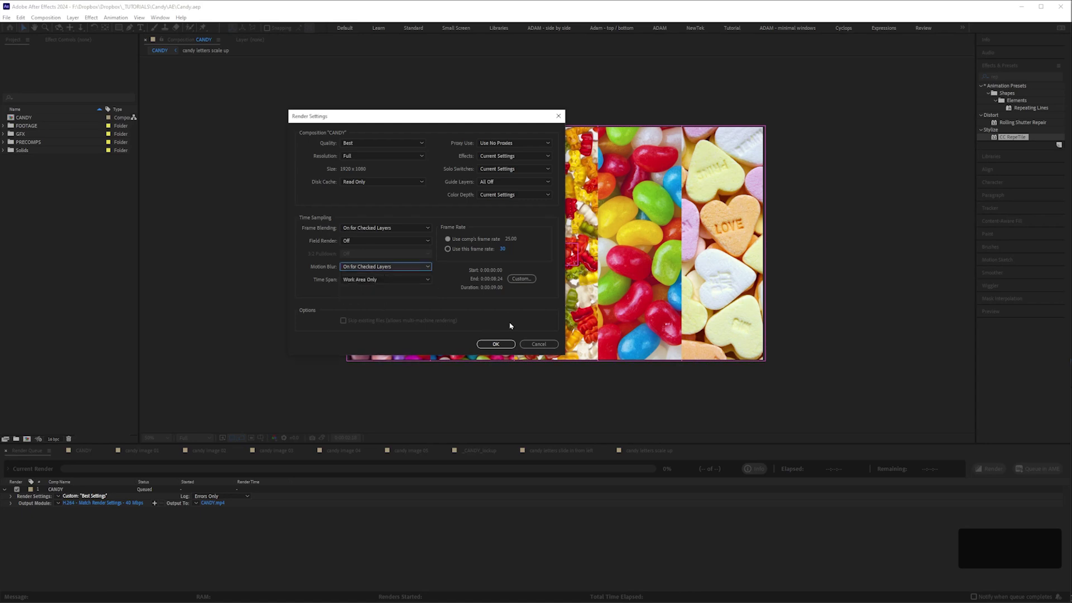
click(540, 345)
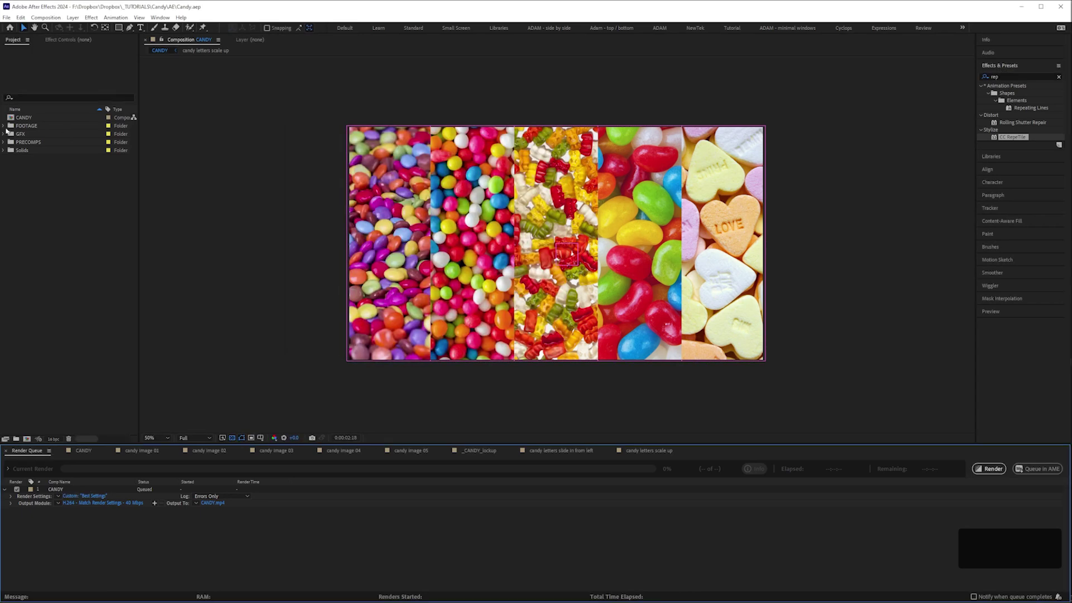
Inspect the CANDY composition at 0:00:01:02 and open its candy letters scale up precomp.
double_click(22, 117)
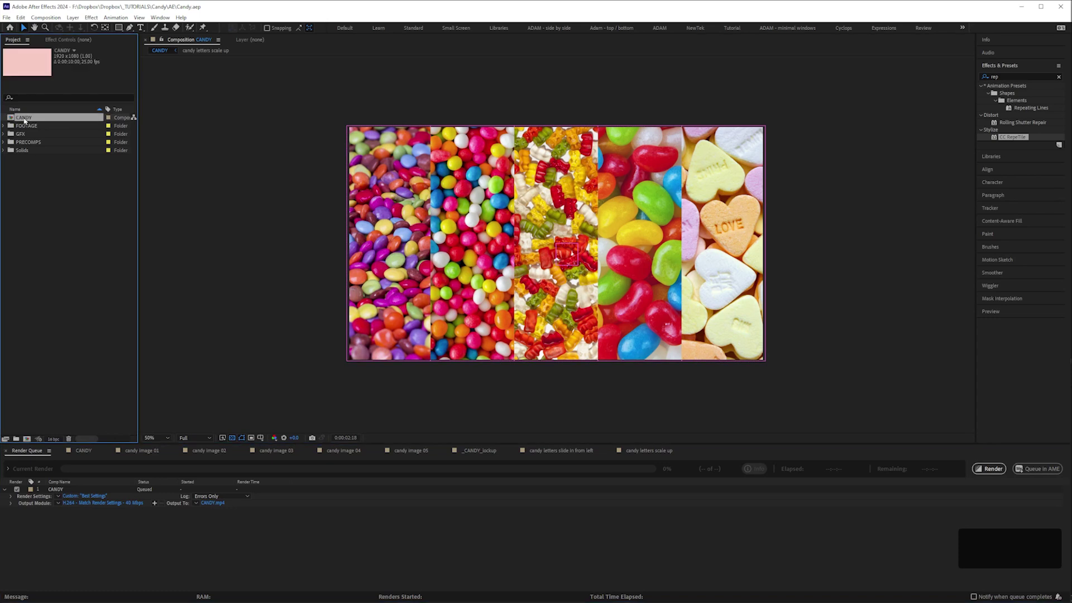
mouse_move(496, 474)
mouse_down()
mouse_move(554, 470)
mouse_move(424, 469)
mouse_move(482, 465)
mouse_up()
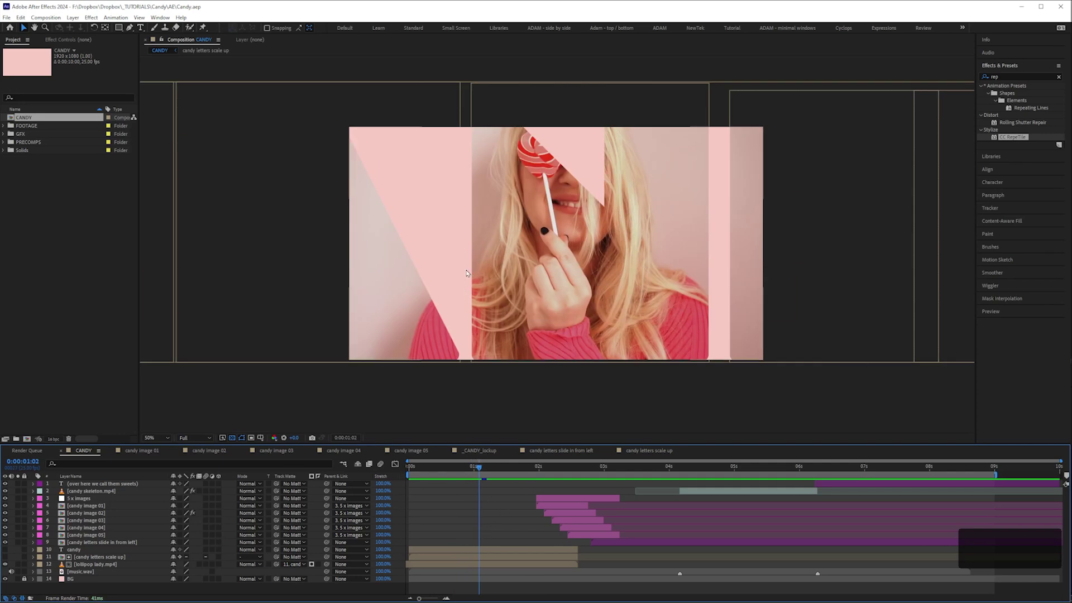
double_click(96, 557)
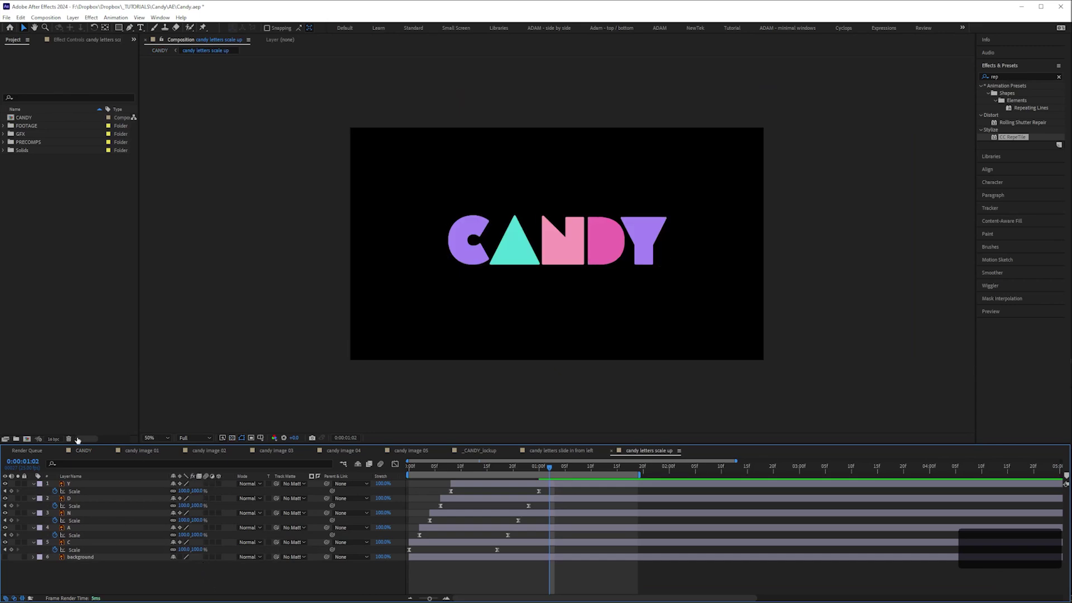
Save the project and render the queued CANDY composition again, overwriting the existing CANDY.mp4.
click(39, 452)
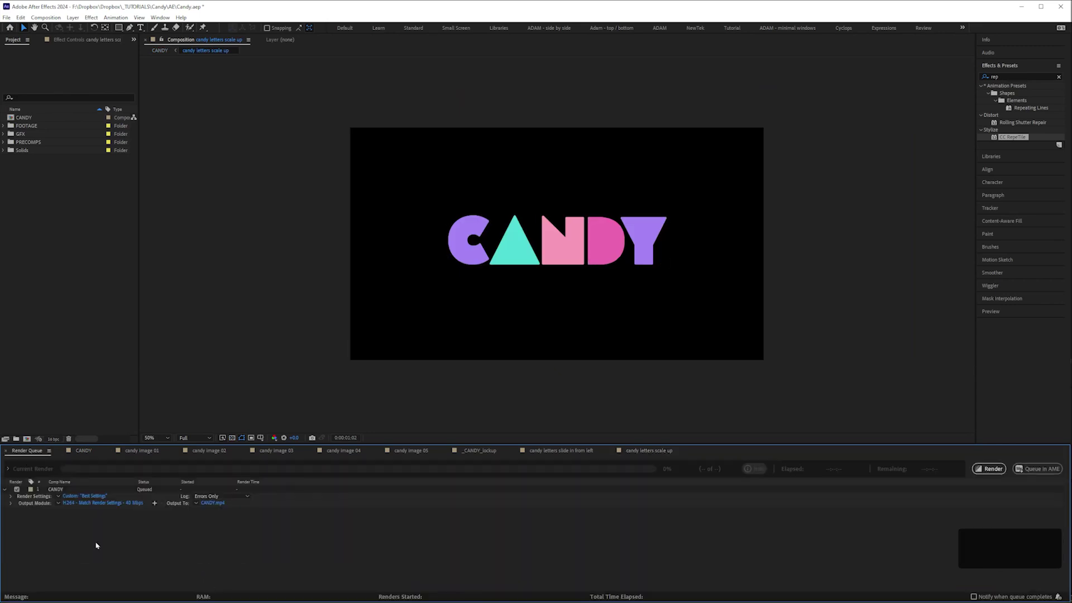
key(ctrl+s)
click(989, 468)
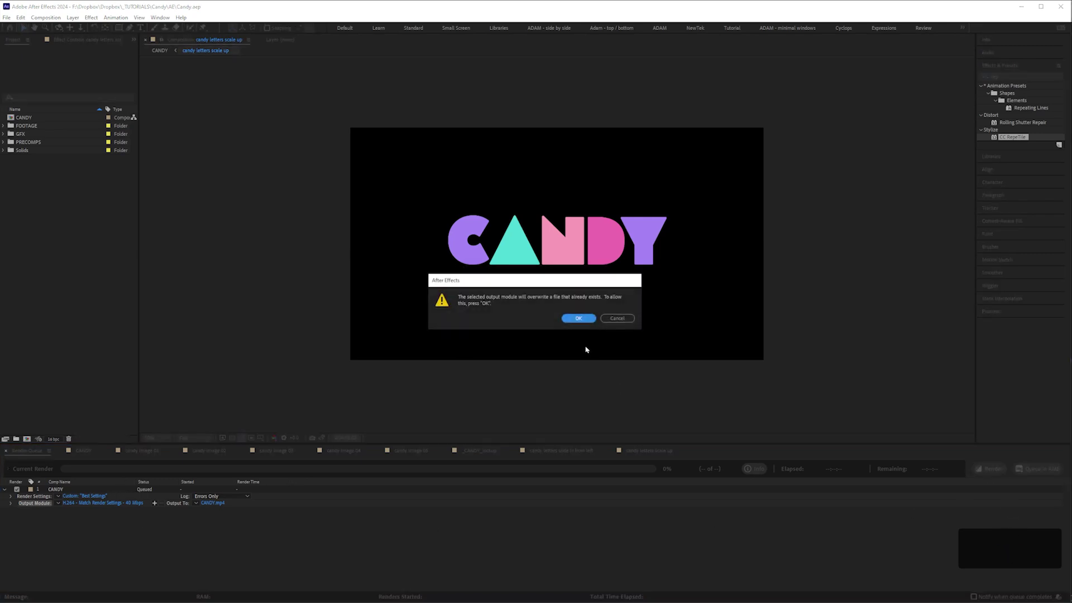
click(577, 316)
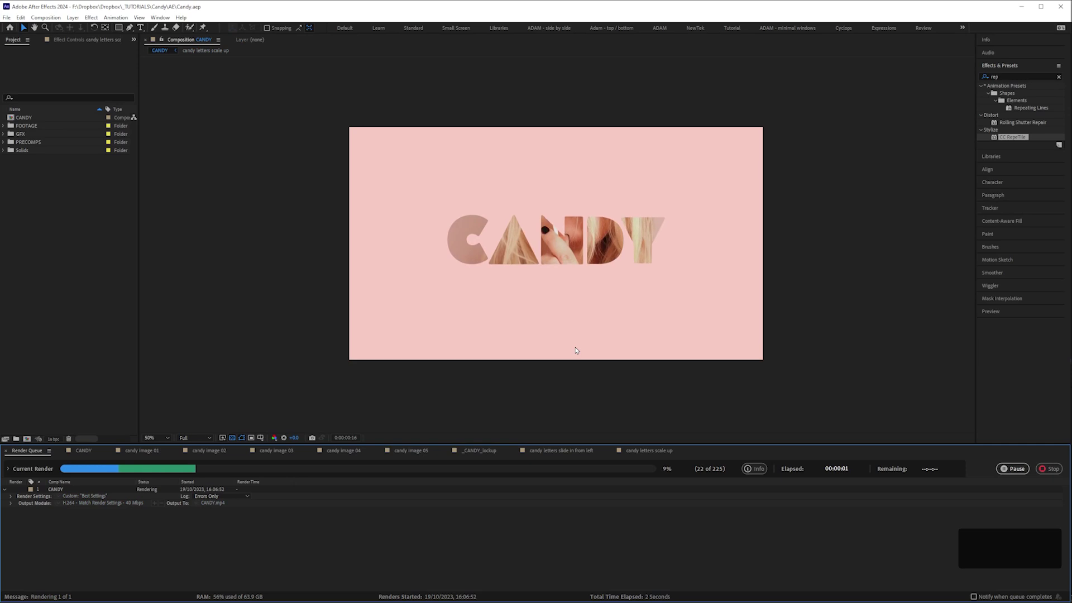